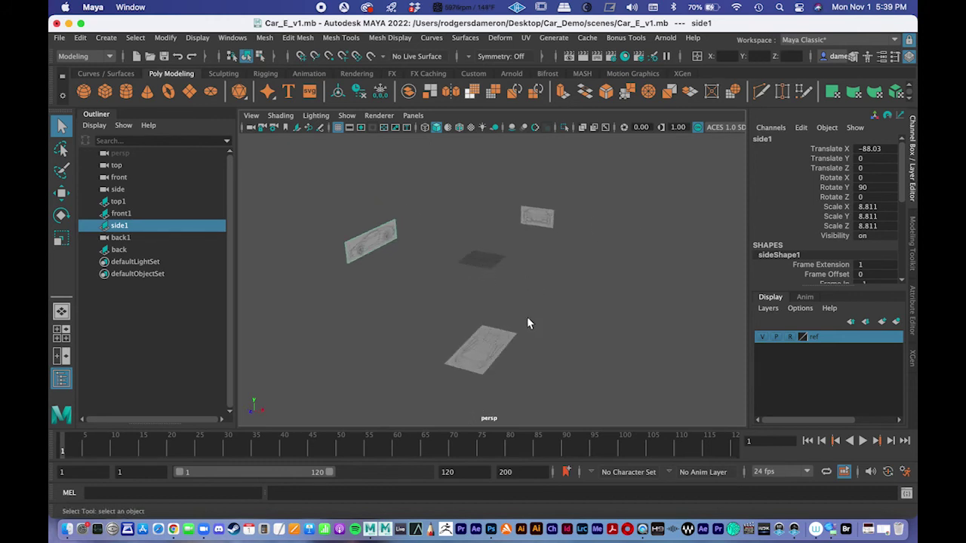
# Deselect the side reference image and show the Modeling Toolkit.
pyautogui.click(598, 339)
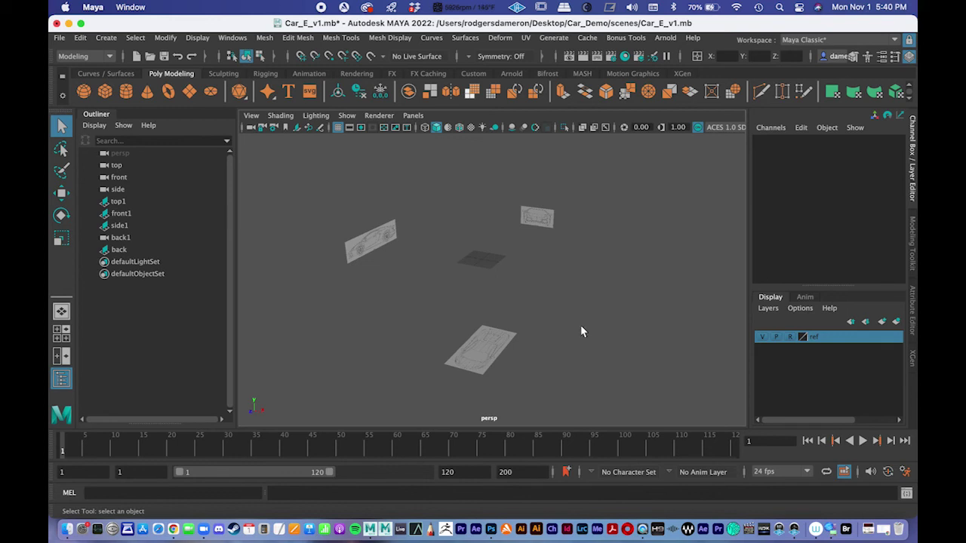
pyautogui.keyDown('alt'); pyautogui.moveTo(535, 299); pyautogui.dragTo(641, 270, button='right'); pyautogui.keyUp('alt')
pyautogui.scroll(-4, 641, 271)
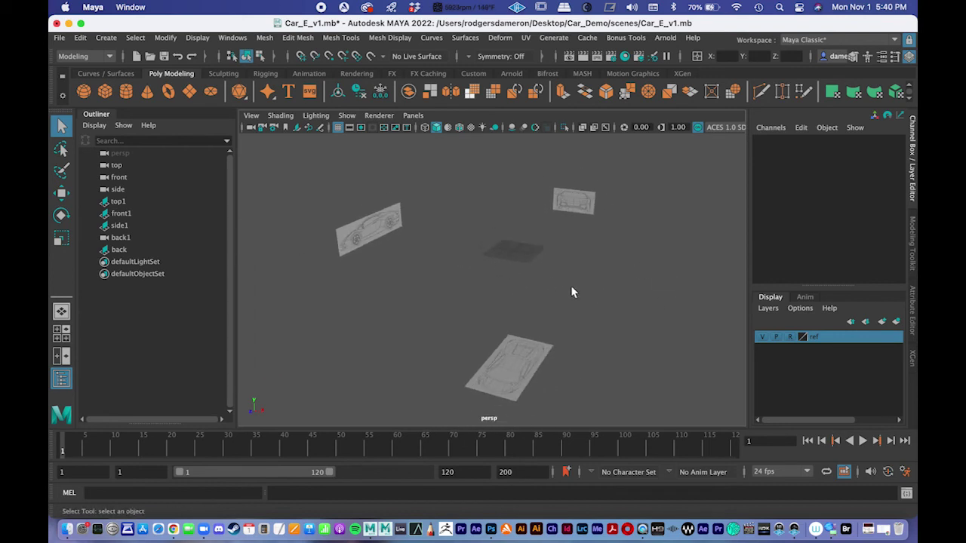
pyautogui.keyDown('alt'); pyautogui.moveTo(571, 289); pyautogui.dragTo(533, 282); pyautogui.keyUp('alt')
pyautogui.keyDown('alt'); pyautogui.moveTo(532, 282); pyautogui.dragTo(446, 216, button='middle'); pyautogui.keyUp('alt')
pyautogui.scroll(-3, 464, 215)
pyautogui.keyDown('alt'); pyautogui.moveTo(465, 218); pyautogui.dragTo(567, 250); pyautogui.keyUp('alt')
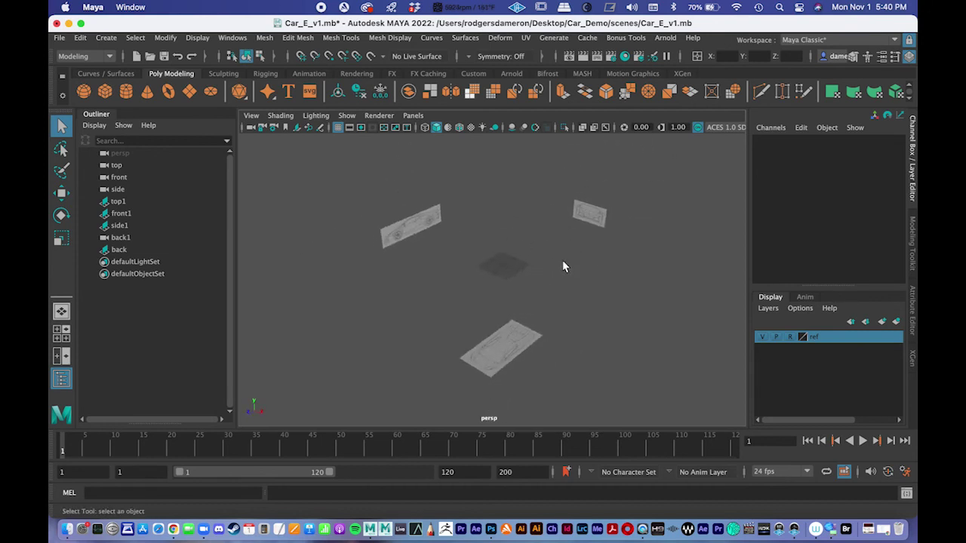
pyautogui.click(913, 255)
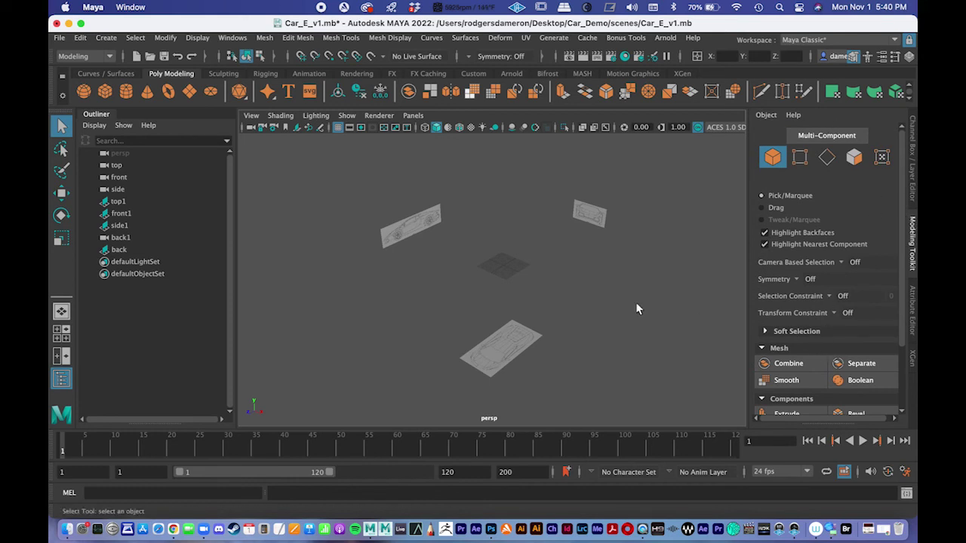
pyautogui.keyDown('alt'); pyautogui.moveTo(337, 280); pyautogui.dragTo(521, 248); pyautogui.keyUp('alt')
# Tear off the Mesh Tools commands as a floating palette and place it beside the viewport, below the Outliner's object list.
pyautogui.click(338, 38)
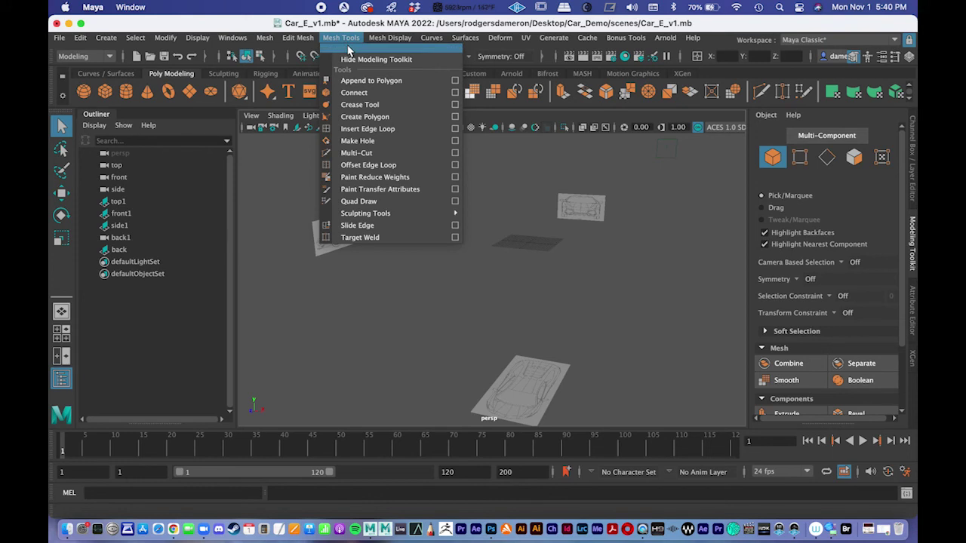
pyautogui.click(348, 49)
pyautogui.moveTo(218, 179); pyautogui.dragTo(106, 300)
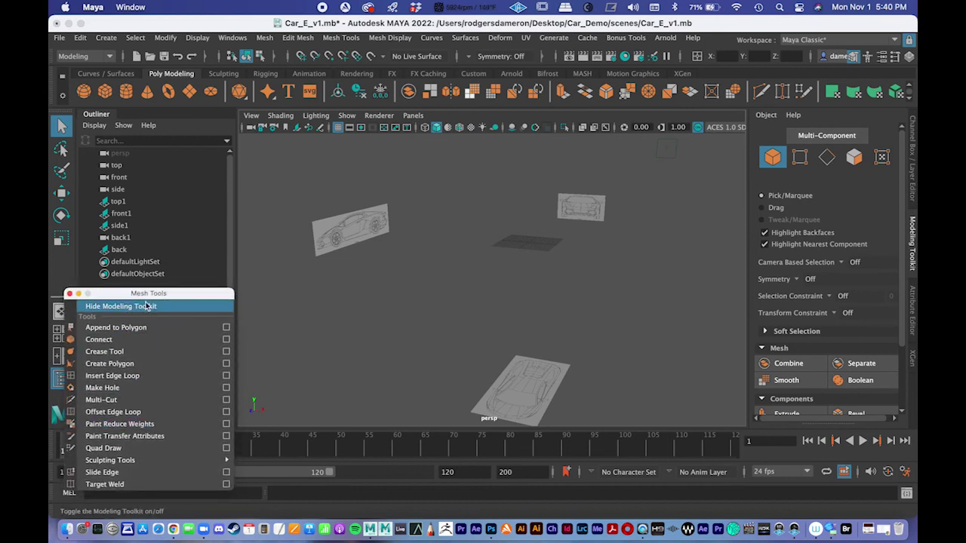
pyautogui.moveTo(133, 293)
pyautogui.mouseDown()
pyautogui.moveTo(135, 282)
pyautogui.moveTo(149, 288)
pyautogui.mouseUp()
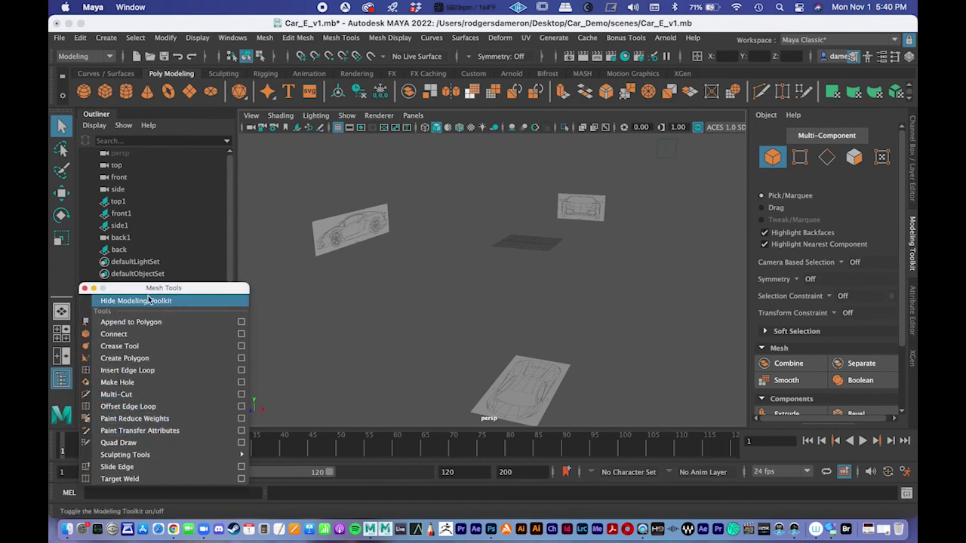
pyautogui.moveTo(156, 288); pyautogui.dragTo(196, 290)
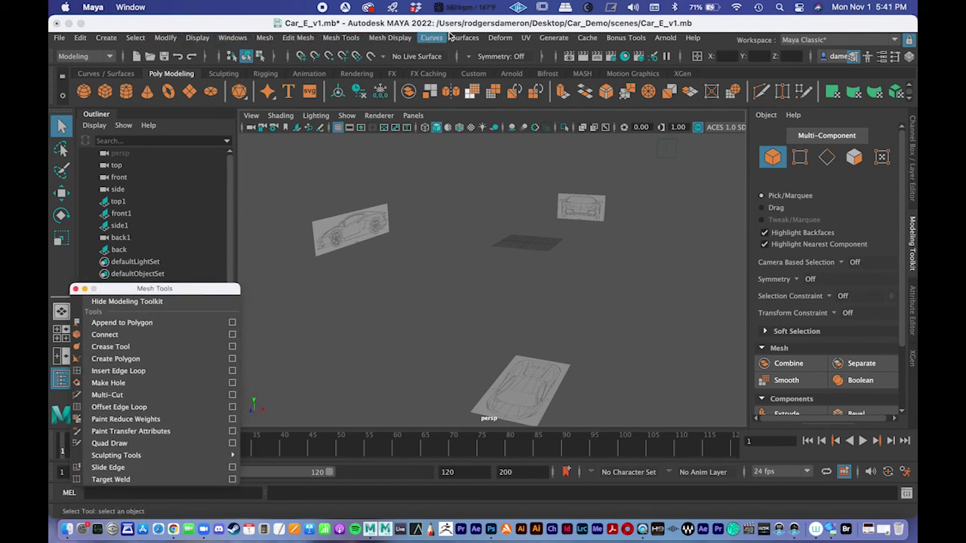
pyautogui.moveTo(156, 293); pyautogui.dragTo(139, 289)
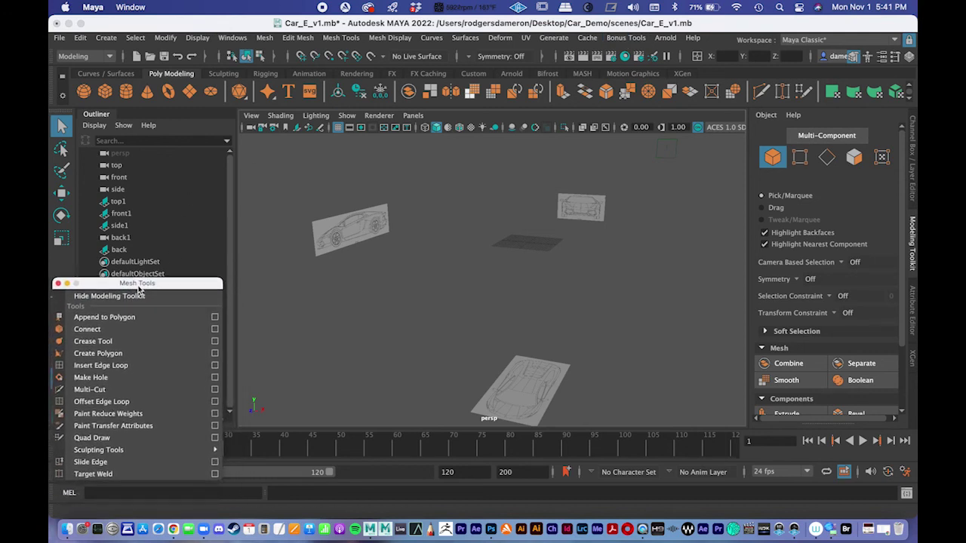
# Examine the car reference image planes around the grid from several angles.
pyautogui.keyDown('alt'); pyautogui.moveTo(481, 280); pyautogui.dragTo(496, 295, button='middle'); pyautogui.keyUp('alt')
pyautogui.keyDown('alt'); pyautogui.moveTo(495, 295); pyautogui.dragTo(666, 274, button='right'); pyautogui.keyUp('alt')
pyautogui.keyDown('alt'); pyautogui.moveTo(666, 274); pyautogui.dragTo(586, 280); pyautogui.keyUp('alt')
pyautogui.keyDown('alt'); pyautogui.moveTo(586, 281); pyautogui.dragTo(529, 273, button='middle'); pyautogui.keyUp('alt')
pyautogui.scroll(-8, 529, 271)
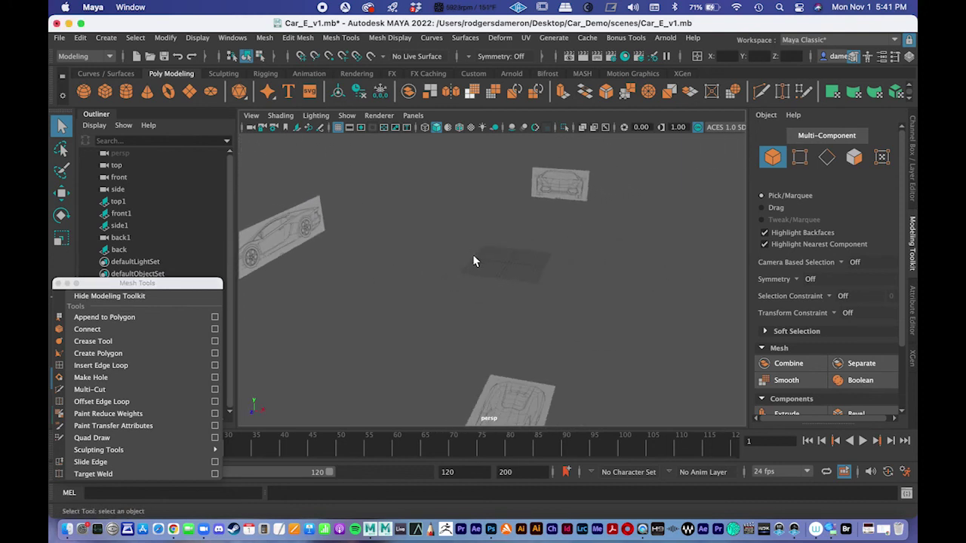
pyautogui.keyDown('alt'); pyautogui.moveTo(523, 270); pyautogui.dragTo(503, 290); pyautogui.keyUp('alt')
pyautogui.keyDown('alt'); pyautogui.moveTo(503, 290); pyautogui.dragTo(491, 294, button='middle'); pyautogui.keyUp('alt')
pyautogui.keyDown('alt'); pyautogui.moveTo(491, 293); pyautogui.dragTo(606, 288, button='right'); pyautogui.keyUp('alt')
pyautogui.keyDown('alt'); pyautogui.moveTo(539, 288); pyautogui.dragTo(546, 267, button='middle'); pyautogui.keyUp('alt')
pyautogui.keyDown('alt'); pyautogui.moveTo(497, 265); pyautogui.dragTo(437, 265, button='right'); pyautogui.keyUp('alt')
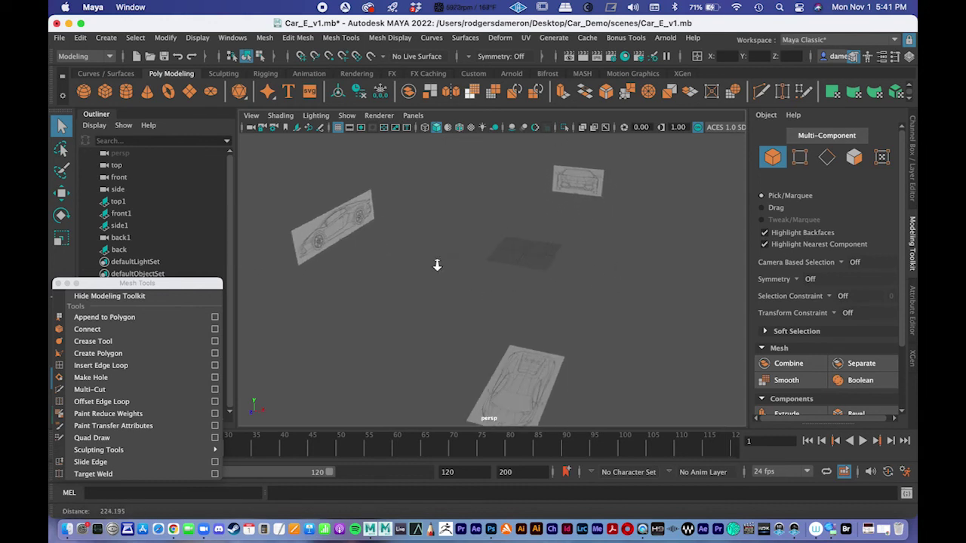
pyautogui.keyDown('alt'); pyautogui.moveTo(437, 265); pyautogui.dragTo(465, 262); pyautogui.keyUp('alt')
pyautogui.keyDown('alt'); pyautogui.moveTo(520, 249); pyautogui.dragTo(471, 253, button='middle'); pyautogui.keyUp('alt')
pyautogui.keyDown('alt'); pyautogui.moveTo(469, 242); pyautogui.dragTo(450, 258); pyautogui.keyUp('alt')
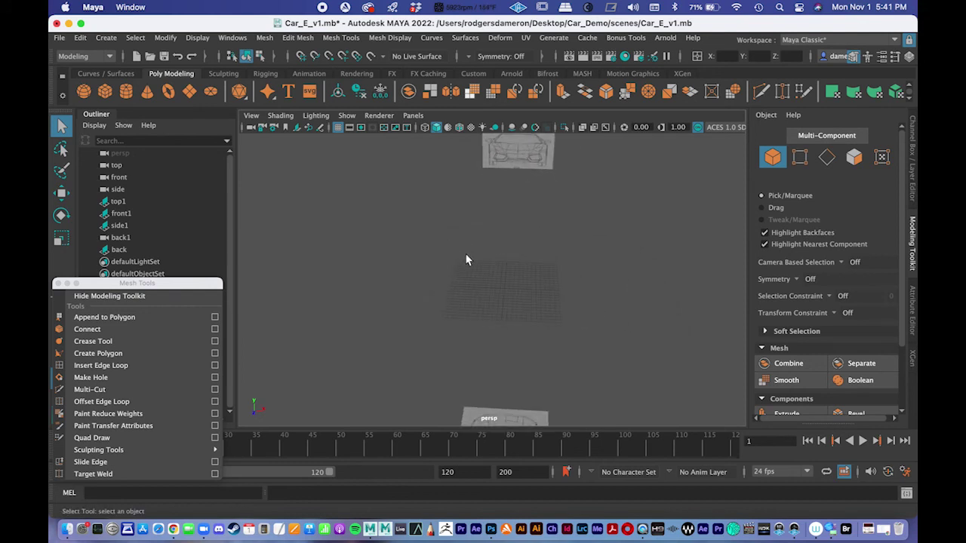
# Create a polygon cube at the origin and scale it up uniformly to about 29.08.
pyautogui.click(105, 91)
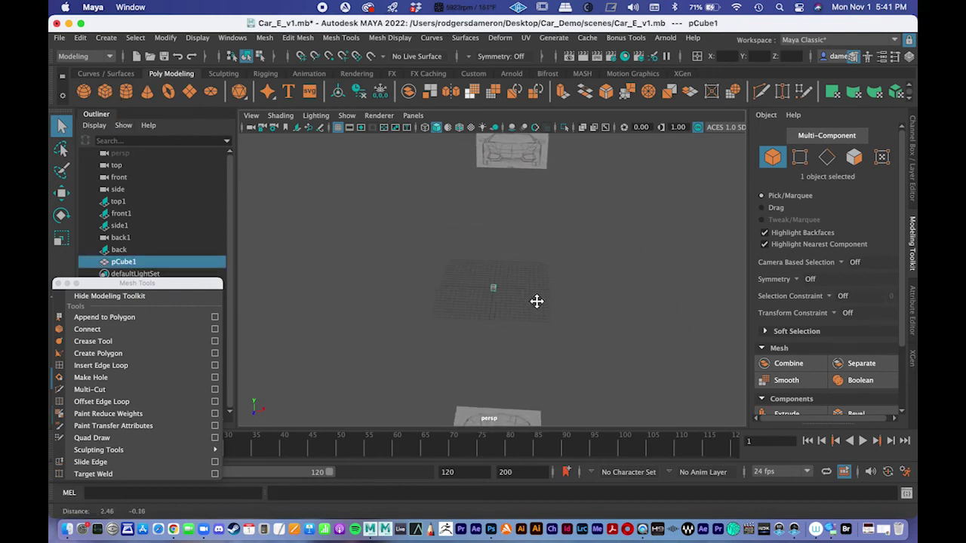
pyautogui.press('e')
pyautogui.press('r')
pyautogui.moveTo(494, 289); pyautogui.dragTo(604, 278)
pyautogui.keyDown('alt'); pyautogui.moveTo(593, 290); pyautogui.dragTo(585, 326, button='middle'); pyautogui.keyUp('alt')
pyautogui.keyDown('alt'); pyautogui.moveTo(585, 326); pyautogui.dragTo(543, 295, button='right'); pyautogui.keyUp('alt')
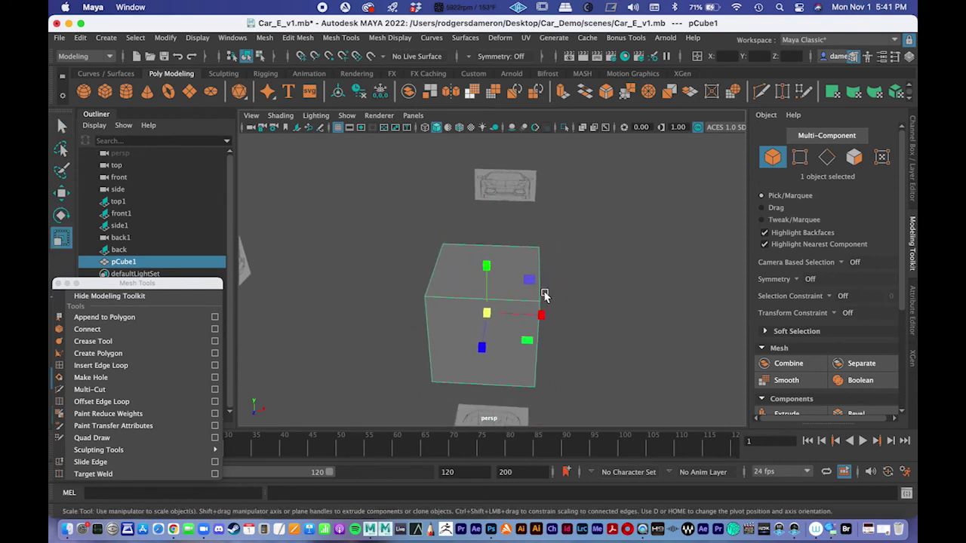
# Set the cube's width, height and depth subdivisions to 2 in its creation attributes.
pyautogui.click(913, 186)
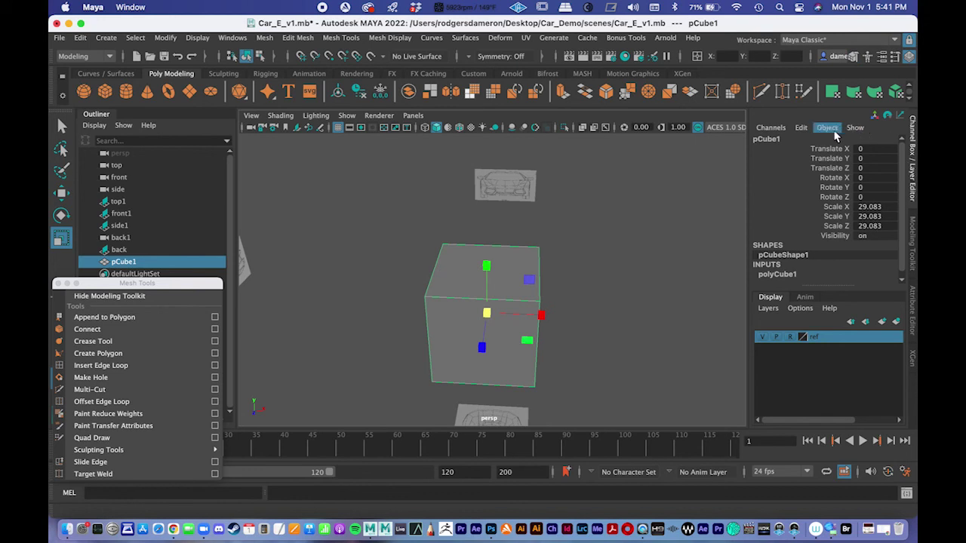
pyautogui.click(914, 301)
pyautogui.click(756, 136)
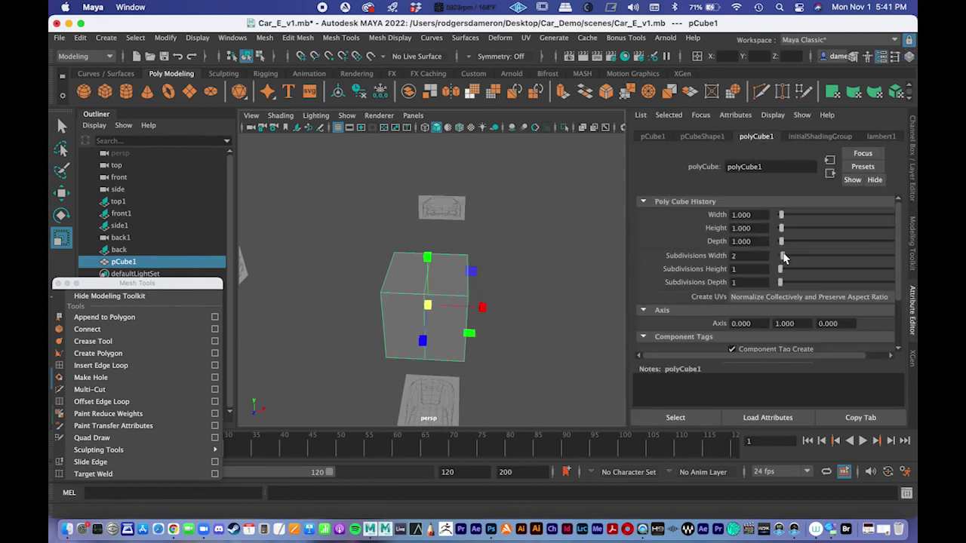
pyautogui.moveTo(780, 269); pyautogui.dragTo(785, 283)
pyautogui.keyDown('alt'); pyautogui.moveTo(545, 334); pyautogui.dragTo(388, 275); pyautogui.keyUp('alt')
pyautogui.press('q')
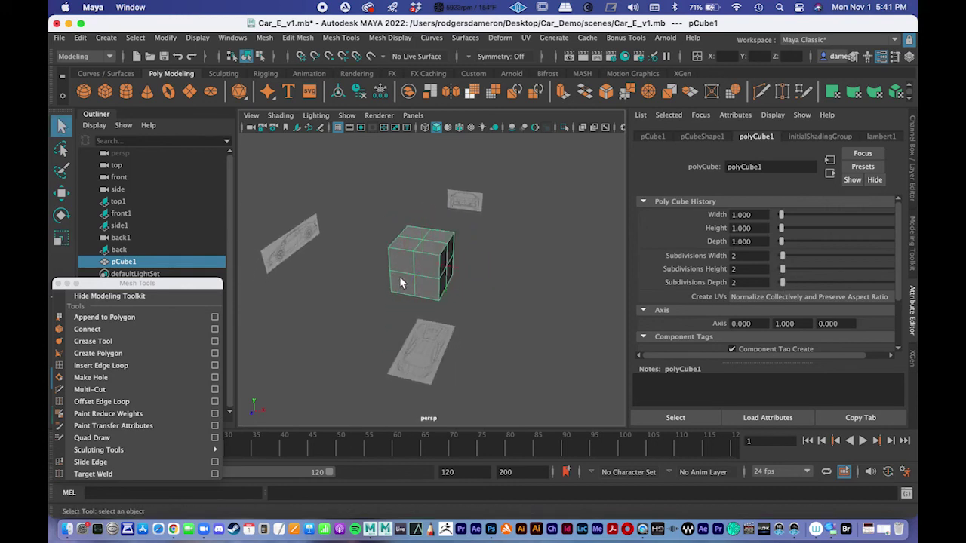
# Extrude the upper front face on the cube's +X side outward by about 27.83 in local Z.
pyautogui.scroll(5, 388, 228)
pyautogui.moveTo(430, 222); pyautogui.dragTo(429, 230, button='right')
pyautogui.click(463, 241)
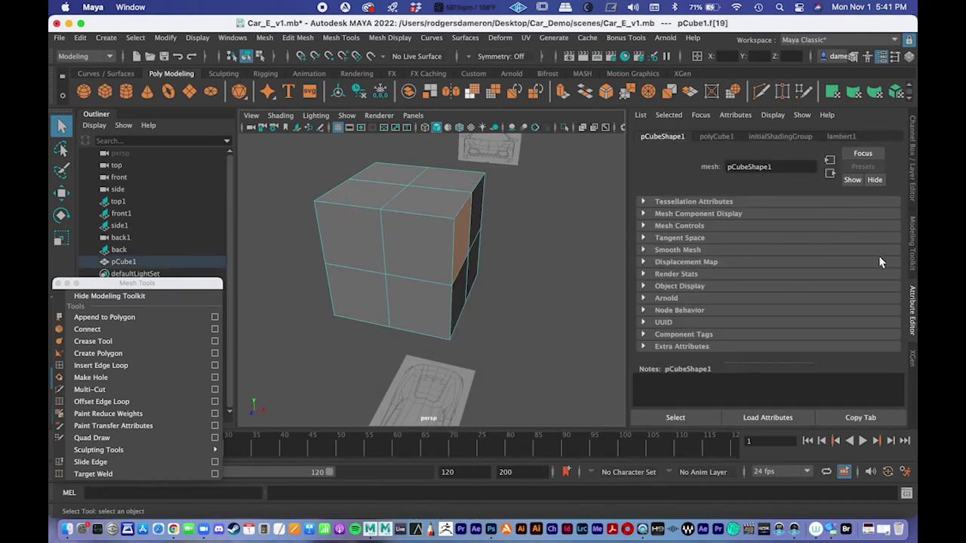
pyautogui.click(913, 238)
pyautogui.scroll(-3, 788, 355)
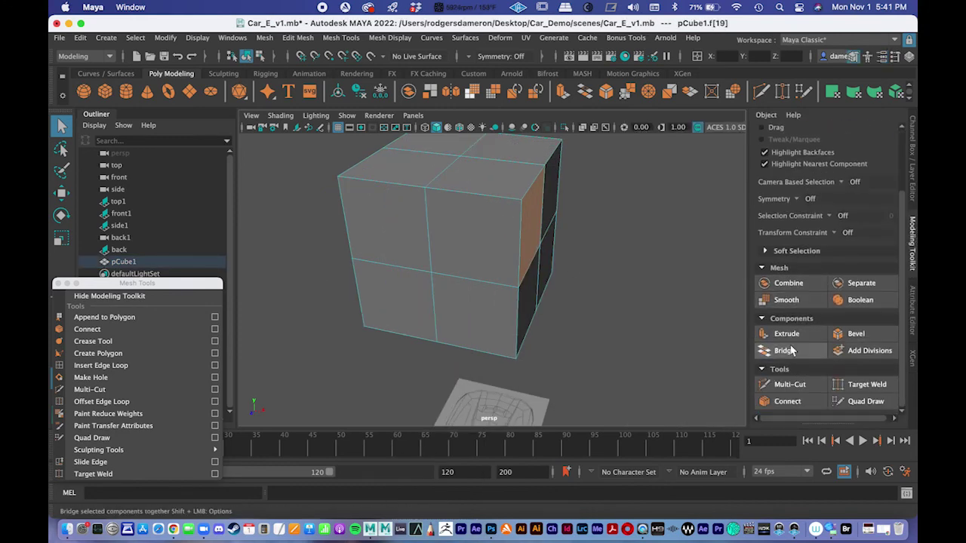
pyautogui.click(784, 335)
pyautogui.scroll(-4, 586, 273)
pyautogui.keyDown('alt'); pyautogui.moveTo(584, 272); pyautogui.dragTo(457, 265); pyautogui.keyUp('alt')
pyautogui.moveTo(520, 255); pyautogui.dragTo(603, 283)
pyautogui.keyDown('alt'); pyautogui.moveTo(570, 289); pyautogui.dragTo(443, 266, button='right'); pyautogui.keyUp('alt')
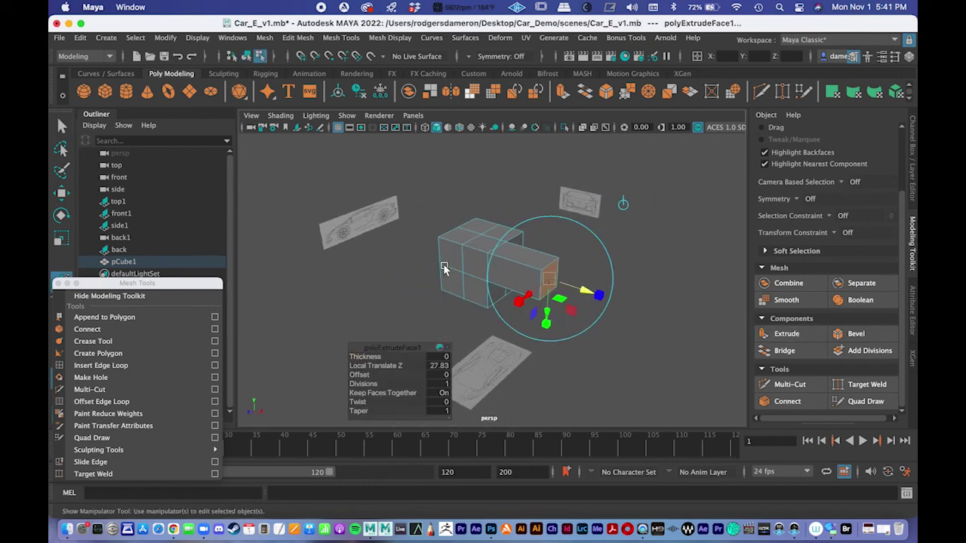
pyautogui.press('q')
# Select all faces on the cube half opposite the extruded block and delete them.
pyautogui.keyDown('alt'); pyautogui.moveTo(443, 265); pyautogui.dragTo(482, 261); pyautogui.keyUp('alt')
pyautogui.keyDown('alt'); pyautogui.moveTo(481, 261); pyautogui.dragTo(581, 267, button='right'); pyautogui.keyUp('alt')
pyautogui.keyDown('alt'); pyautogui.moveTo(581, 267); pyautogui.dragTo(541, 285); pyautogui.keyUp('alt')
pyautogui.keyDown('alt'); pyautogui.moveTo(541, 285); pyautogui.dragTo(440, 263, button='right'); pyautogui.keyUp('alt')
pyautogui.keyDown('alt'); pyautogui.moveTo(440, 267); pyautogui.dragTo(497, 201); pyautogui.keyUp('alt')
pyautogui.keyDown('alt'); pyautogui.moveTo(497, 201); pyautogui.dragTo(606, 324); pyautogui.keyUp('alt')
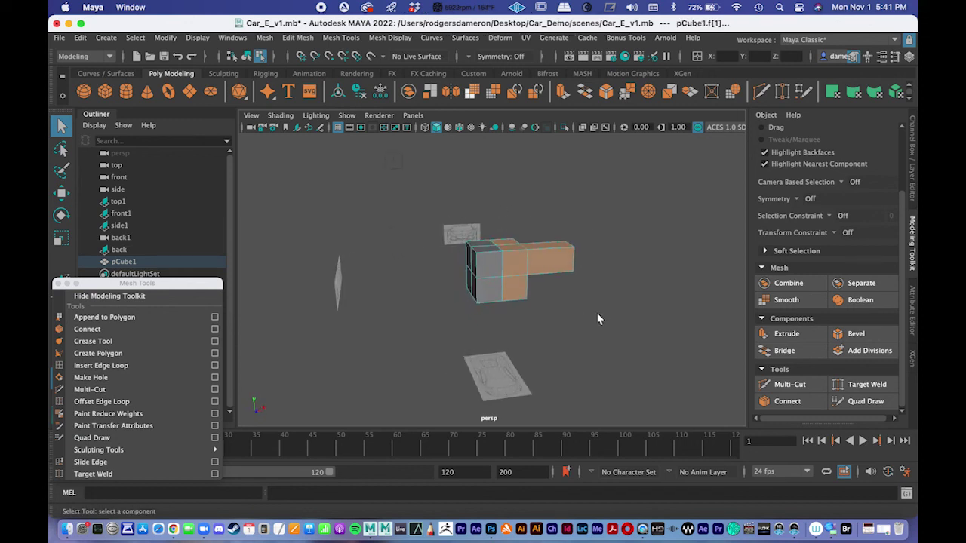
pyautogui.keyDown('alt'); pyautogui.moveTo(528, 260); pyautogui.dragTo(504, 277); pyautogui.keyUp('alt')
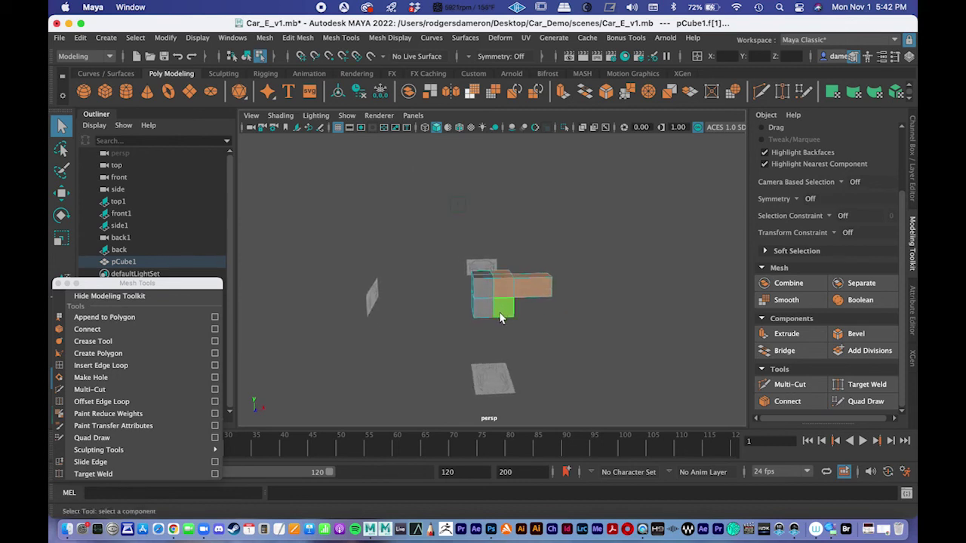
pyautogui.keyDown('alt'); pyautogui.moveTo(499, 312); pyautogui.dragTo(501, 298); pyautogui.keyUp('alt')
pyautogui.moveTo(431, 227); pyautogui.dragTo(476, 331)
pyautogui.keyDown('alt'); pyautogui.moveTo(479, 349); pyautogui.dragTo(482, 339); pyautogui.keyUp('alt')
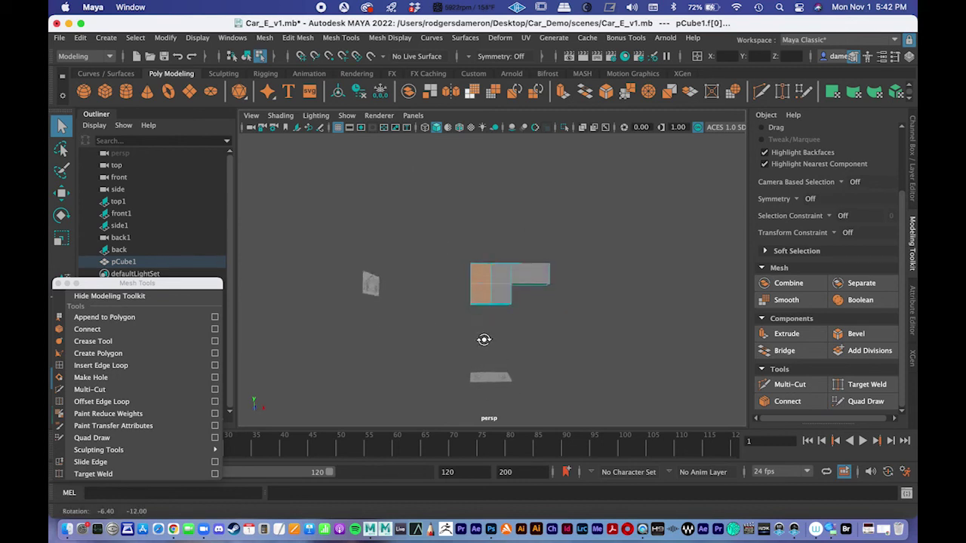
pyautogui.press('Delete')
# Examine the open centre side and the extruded block of the remaining half mesh from several angles.
pyautogui.keyDown('alt'); pyautogui.moveTo(490, 302); pyautogui.dragTo(471, 297); pyautogui.keyUp('alt')
pyautogui.keyDown('alt'); pyautogui.moveTo(472, 298); pyautogui.dragTo(573, 306, button='right'); pyautogui.keyUp('alt')
pyautogui.keyDown('alt'); pyautogui.moveTo(574, 306); pyautogui.dragTo(495, 261, button='middle'); pyautogui.keyUp('alt')
pyautogui.keyDown('alt'); pyautogui.moveTo(495, 261); pyautogui.dragTo(523, 274, button='right'); pyautogui.keyUp('alt')
pyautogui.keyDown('alt'); pyautogui.moveTo(557, 324); pyautogui.dragTo(456, 318); pyautogui.keyUp('alt')
pyautogui.moveTo(432, 280)
pyautogui.keyDown('alt'); pyautogui.mouseDown()
pyautogui.moveTo(493, 276)
pyautogui.moveTo(443, 276)
pyautogui.mouseUp(); pyautogui.keyUp('alt')
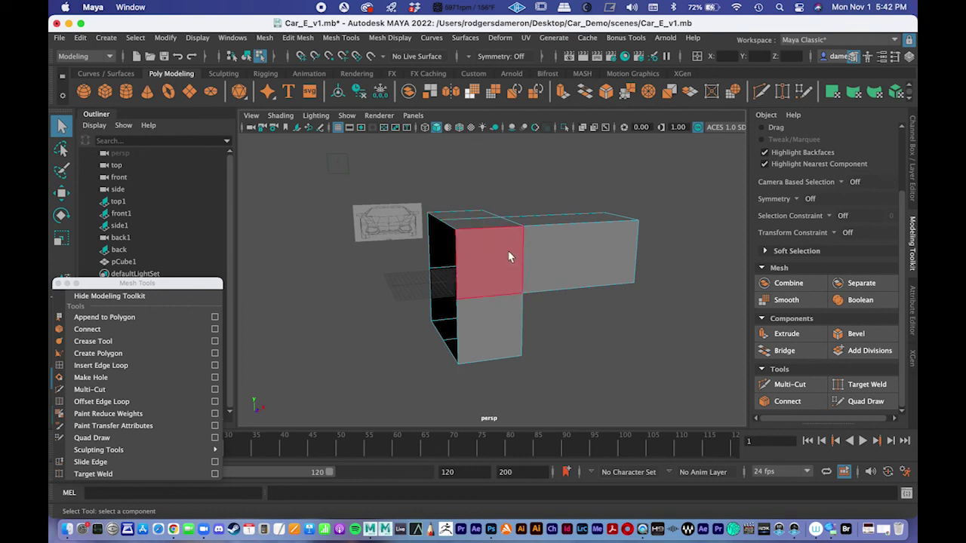
pyautogui.keyDown('alt'); pyautogui.moveTo(539, 302); pyautogui.dragTo(461, 278); pyautogui.keyUp('alt')
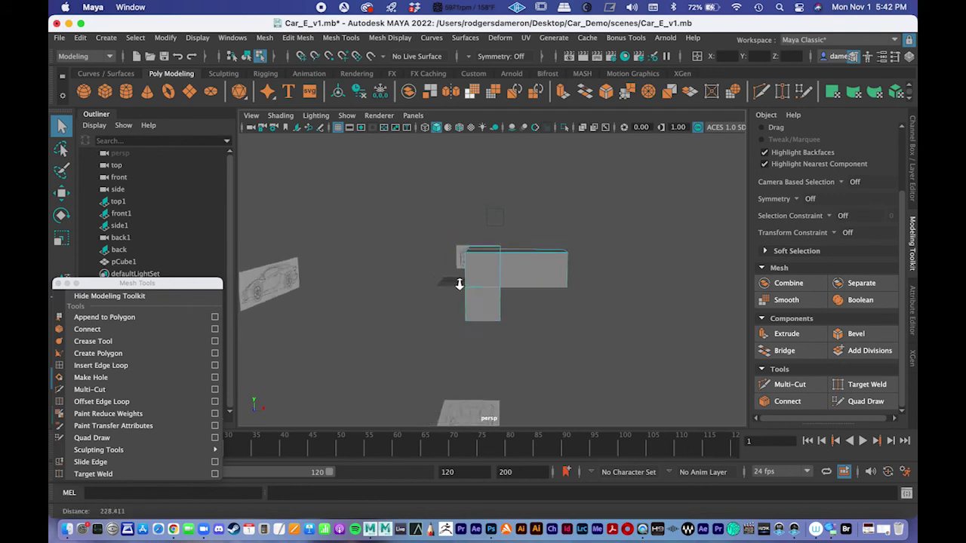
pyautogui.keyDown('alt'); pyautogui.moveTo(589, 200); pyautogui.dragTo(468, 236); pyautogui.keyUp('alt')
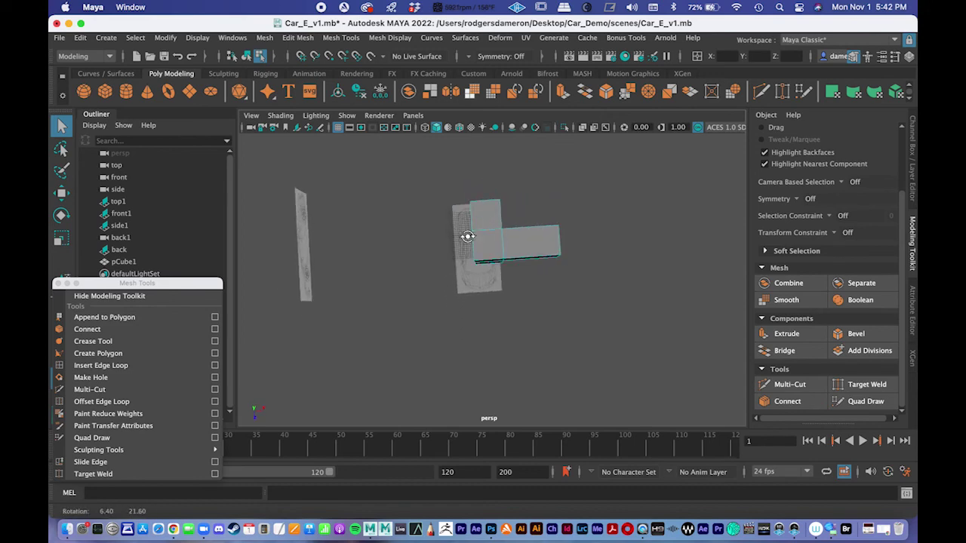
# Show the half mesh's vertices and compare the mesh with the car blueprint in the top view.
pyautogui.moveTo(486, 253); pyautogui.dragTo(441, 200, button='right')
pyautogui.press('space')
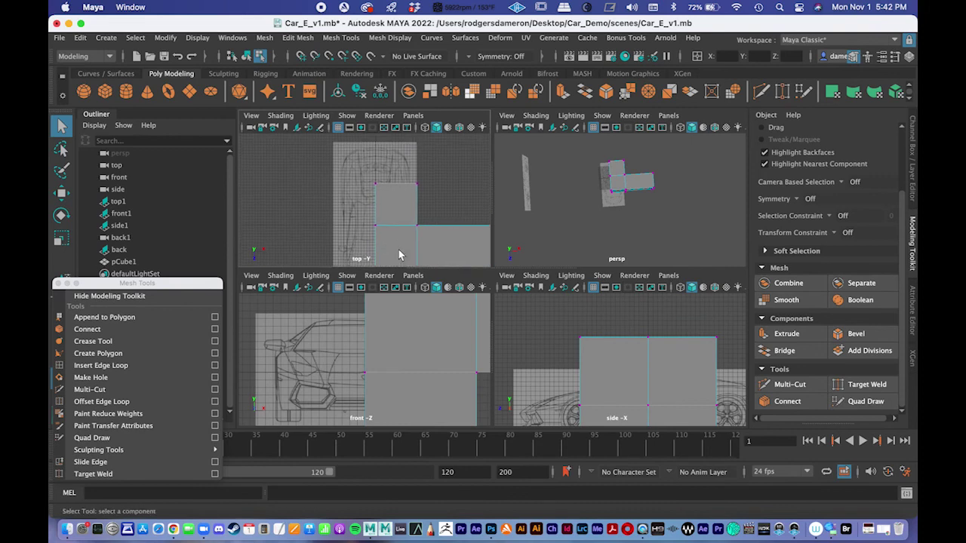
pyautogui.press('space')
pyautogui.keyDown('alt'); pyautogui.moveTo(412, 377); pyautogui.dragTo(332, 194, button='middle'); pyautogui.keyUp('alt')
pyautogui.keyDown('alt'); pyautogui.moveTo(332, 194); pyautogui.dragTo(553, 223, button='right'); pyautogui.keyUp('alt')
pyautogui.keyDown('alt'); pyautogui.moveTo(553, 223); pyautogui.dragTo(637, 414, button='middle'); pyautogui.keyUp('alt')
pyautogui.keyDown('alt'); pyautogui.moveTo(438, 174); pyautogui.dragTo(462, 315, button='middle'); pyautogui.keyUp('alt')
pyautogui.keyDown('alt'); pyautogui.moveTo(458, 214); pyautogui.dragTo(432, 172, button='right'); pyautogui.keyUp('alt')
pyautogui.moveTo(468, 207)
pyautogui.keyDown('alt'); pyautogui.mouseDown(button='middle')
pyautogui.moveTo(464, 273)
pyautogui.moveTo(478, 134)
pyautogui.mouseUp(button='middle'); pyautogui.keyUp('alt')
pyautogui.keyDown('alt'); pyautogui.moveTo(497, 280); pyautogui.dragTo(483, 299, button='right'); pyautogui.keyUp('alt')
pyautogui.keyDown('alt'); pyautogui.moveTo(484, 301); pyautogui.dragTo(454, 190, button='middle'); pyautogui.keyUp('alt')
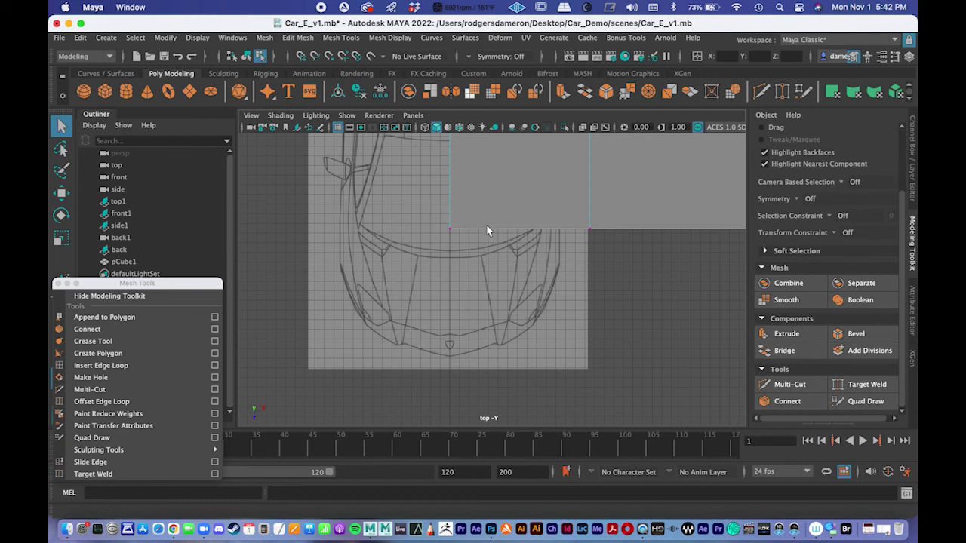
pyautogui.keyDown('alt'); pyautogui.moveTo(486, 224); pyautogui.dragTo(458, 318, button='middle'); pyautogui.keyUp('alt')
pyautogui.keyDown('alt'); pyautogui.moveTo(543, 210); pyautogui.dragTo(536, 308, button='middle'); pyautogui.keyUp('alt')
pyautogui.keyDown('alt'); pyautogui.moveTo(536, 308); pyautogui.dragTo(401, 269, button='right'); pyautogui.keyUp('alt')
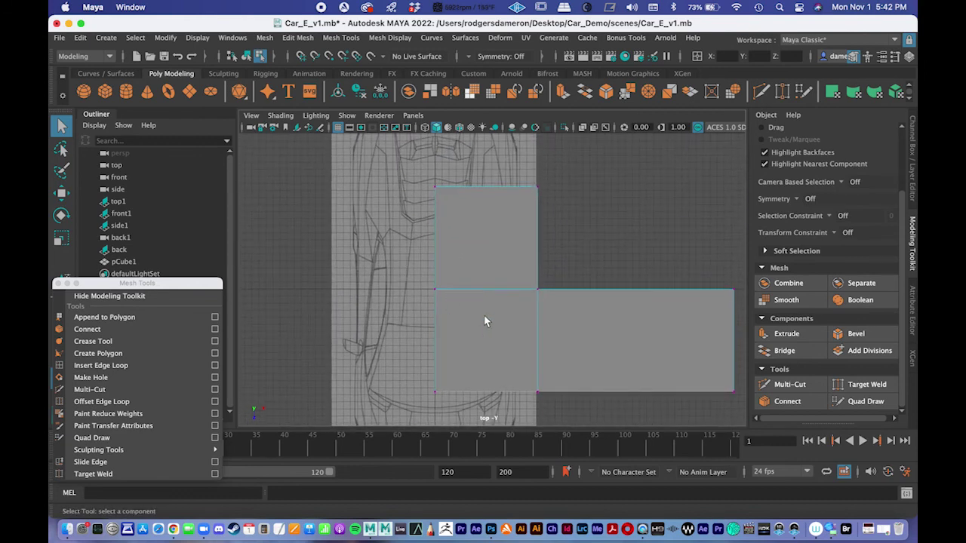
# Return to the perspective view and mirror the half mesh across the world X axis in the negative direction with Merge border.
pyautogui.press('space')
pyautogui.press('space')
pyautogui.keyDown('alt'); pyautogui.moveTo(599, 226); pyautogui.dragTo(505, 228); pyautogui.keyUp('alt')
pyautogui.moveTo(499, 198); pyautogui.dragTo(578, 178, button='right')
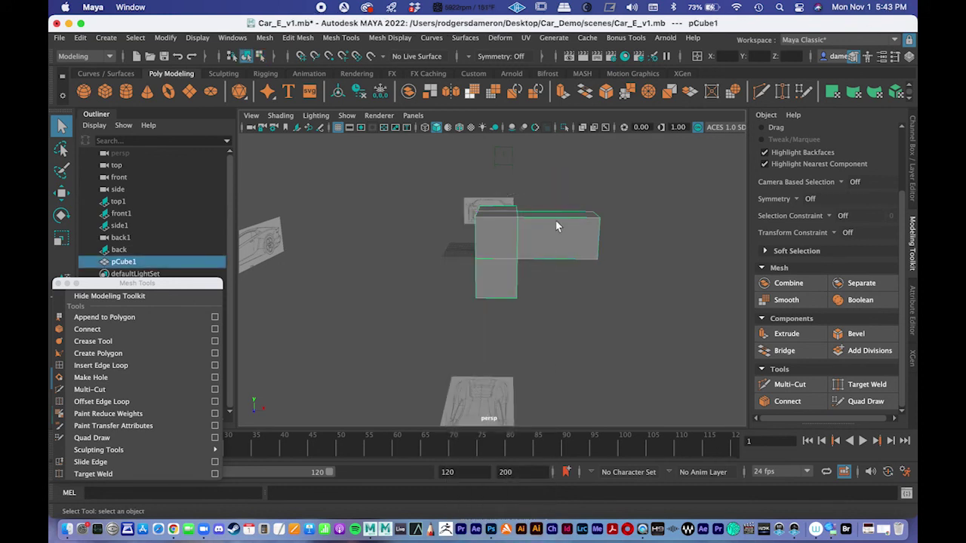
pyautogui.keyDown('alt'); pyautogui.moveTo(552, 234); pyautogui.dragTo(528, 269); pyautogui.keyUp('alt')
pyautogui.keyDown('alt'); pyautogui.moveTo(528, 269); pyautogui.dragTo(638, 279, button='right'); pyautogui.keyUp('alt')
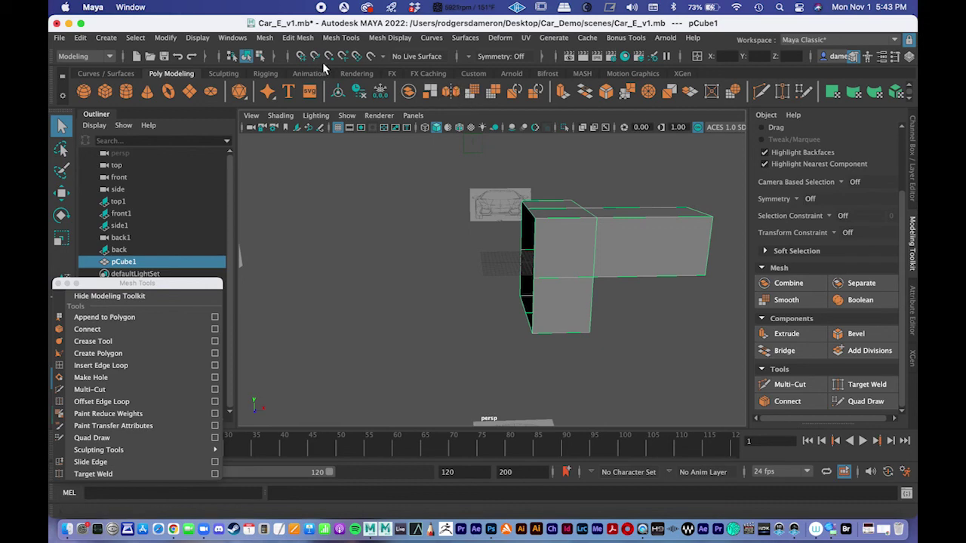
pyautogui.click(299, 39)
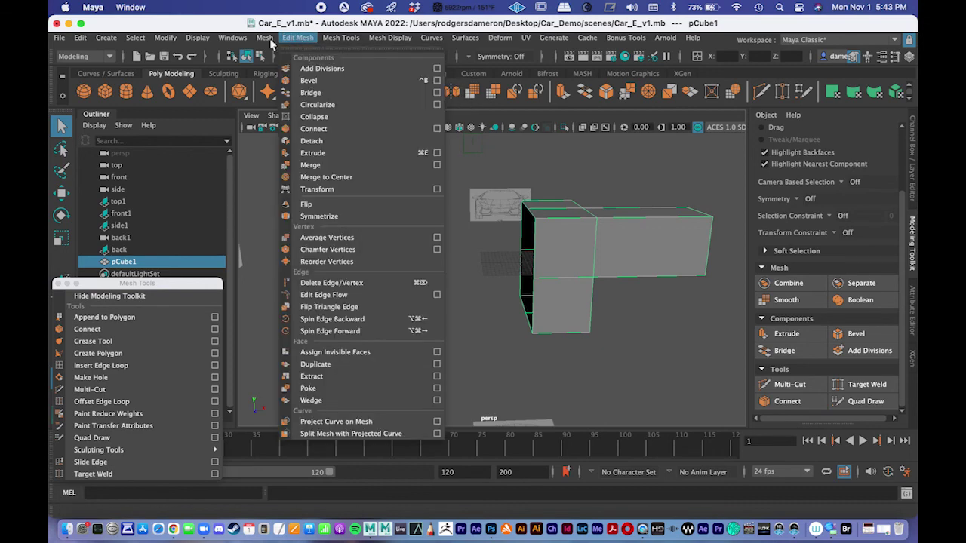
pyautogui.moveTo(264, 38)
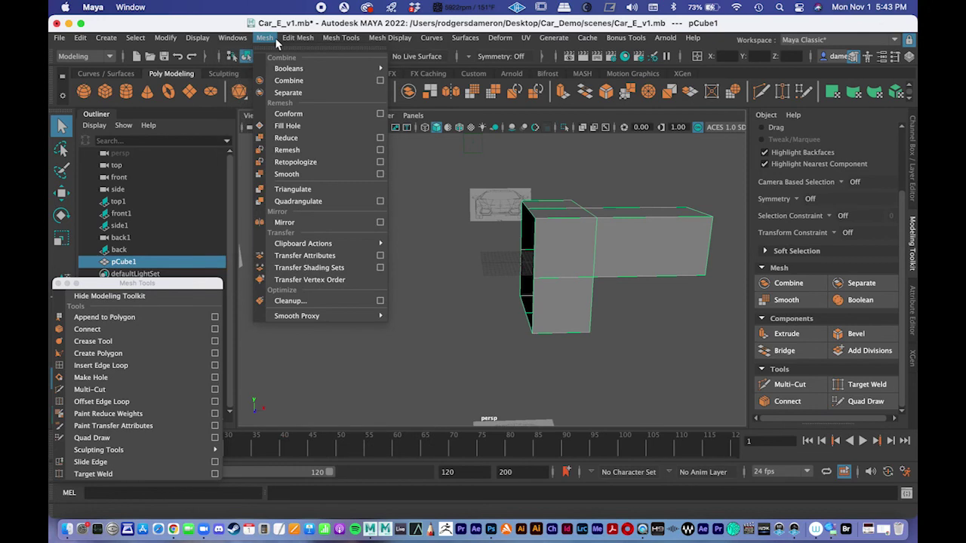
pyautogui.click(284, 222)
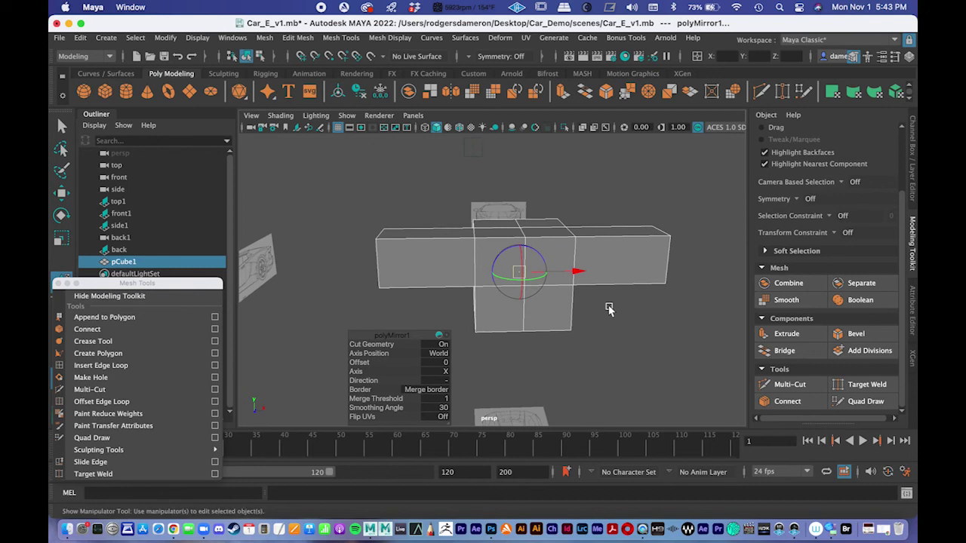
pyautogui.press('q')
# In the top view, select all faces on the negative-X half of the mirrored mesh and delete them.
pyautogui.keyDown('alt'); pyautogui.moveTo(611, 303); pyautogui.dragTo(494, 276); pyautogui.keyUp('alt')
pyautogui.keyDown('alt'); pyautogui.moveTo(522, 244); pyautogui.dragTo(515, 290); pyautogui.keyUp('alt')
pyautogui.moveTo(494, 276); pyautogui.dragTo(503, 234, button='right')
pyautogui.keyDown('alt'); pyautogui.moveTo(518, 282); pyautogui.dragTo(516, 261); pyautogui.keyUp('alt')
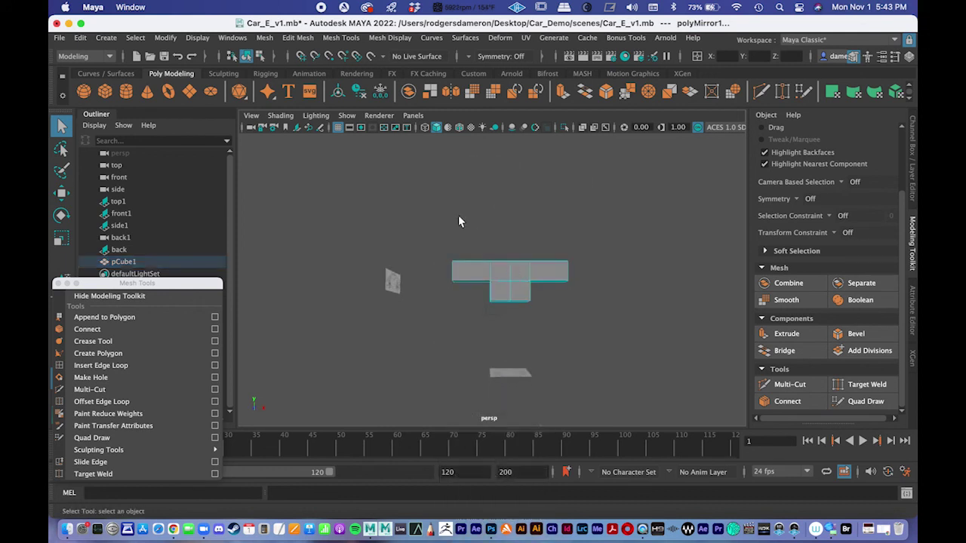
pyautogui.moveTo(502, 326); pyautogui.dragTo(502, 327)
pyautogui.moveTo(502, 327)
pyautogui.keyDown('alt'); pyautogui.mouseDown()
pyautogui.moveTo(515, 352)
pyautogui.moveTo(491, 338)
pyautogui.moveTo(492, 355)
pyautogui.moveTo(521, 328)
pyautogui.moveTo(505, 317)
pyautogui.moveTo(498, 364)
pyautogui.moveTo(508, 325)
pyautogui.mouseUp(); pyautogui.keyUp('alt')
pyautogui.press('space')
pyautogui.press('space')
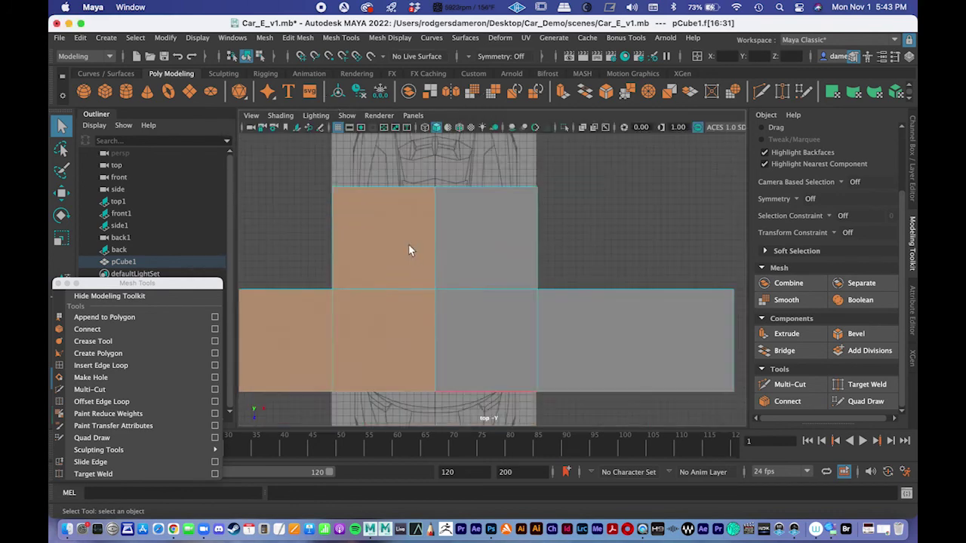
pyautogui.press('f')
pyautogui.scroll(-3, 535, 274)
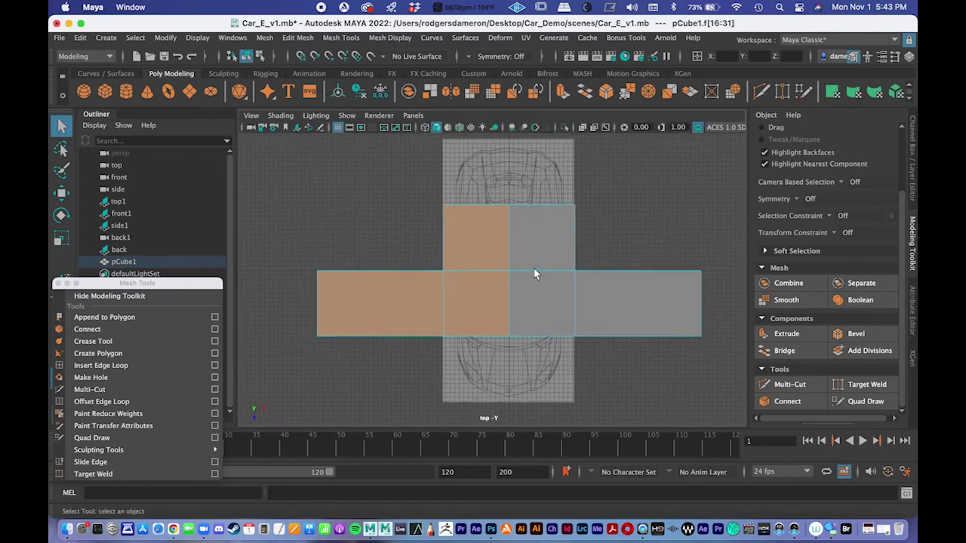
pyautogui.click(360, 246)
pyautogui.moveTo(310, 160); pyautogui.dragTo(506, 368)
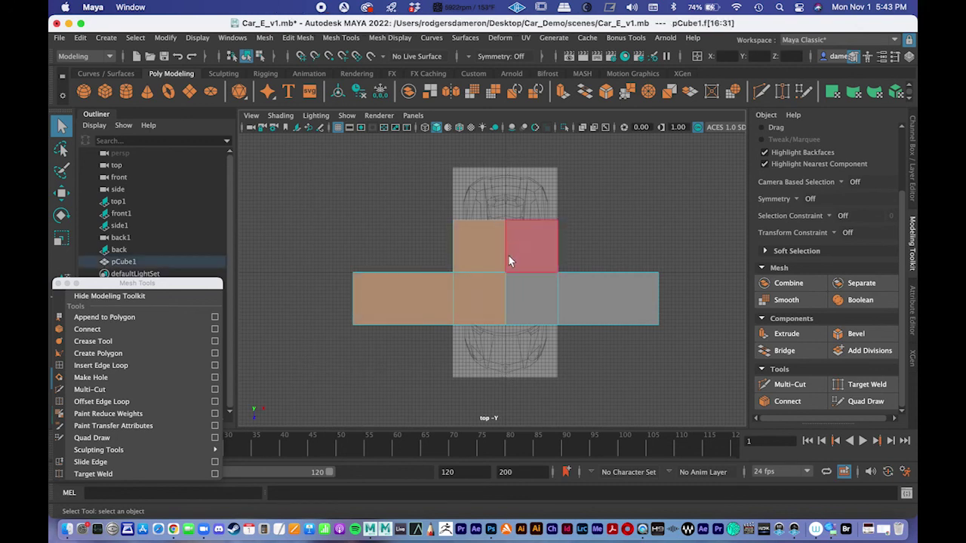
pyautogui.press('Delete')
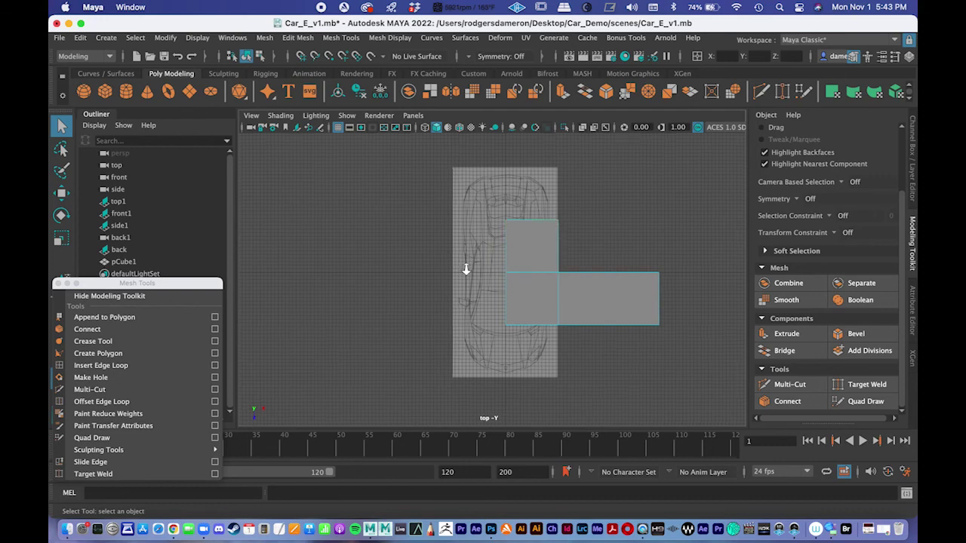
# Move the middle vertex of the half mesh's open centre edge diagonally inward, away from the centre line, in the top view.
pyautogui.scroll(3, 466, 269)
pyautogui.keyDown('alt'); pyautogui.moveTo(516, 307); pyautogui.dragTo(444, 315, button='middle'); pyautogui.keyUp('alt')
pyautogui.keyDown('alt'); pyautogui.moveTo(402, 260); pyautogui.dragTo(473, 270, button='right'); pyautogui.keyUp('alt')
pyautogui.moveTo(437, 198); pyautogui.dragTo(397, 203, button='right')
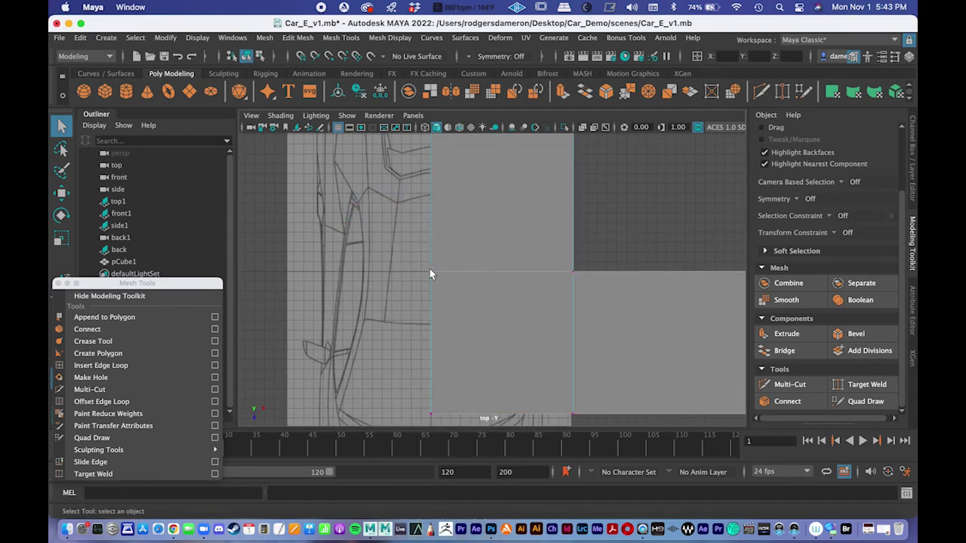
pyautogui.click(432, 273)
pyautogui.press('w')
pyautogui.moveTo(431, 273); pyautogui.dragTo(482, 211)
pyautogui.keyDown('alt'); pyautogui.moveTo(519, 292); pyautogui.dragTo(456, 310, button='middle'); pyautogui.keyUp('alt')
pyautogui.keyDown('alt'); pyautogui.moveTo(451, 297); pyautogui.dragTo(423, 285, button='right'); pyautogui.keyUp('alt')
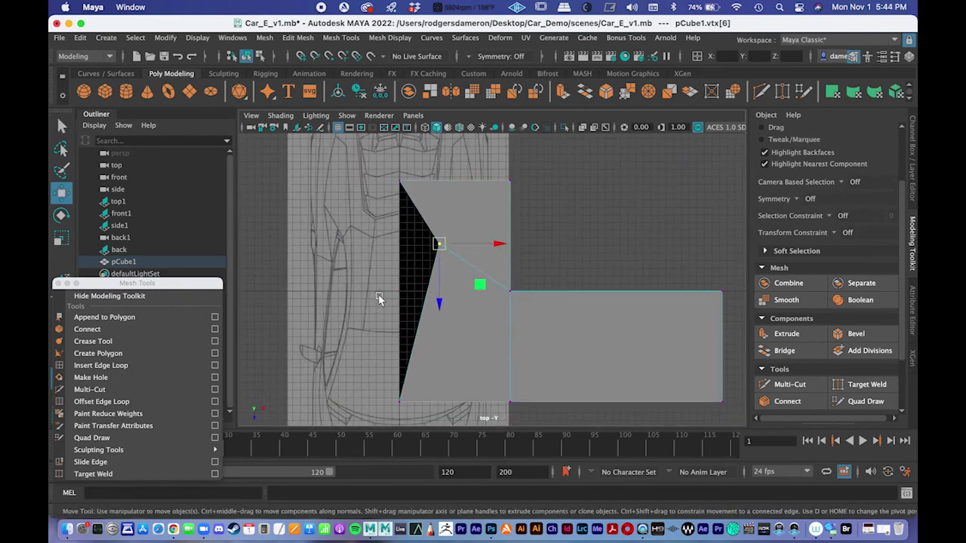
# Move the two end vertices of the open centre edge along X toward the extruded block, off the centre line.
pyautogui.click(399, 402)
pyautogui.keyDown('alt'); pyautogui.moveTo(461, 412); pyautogui.dragTo(479, 301, button='middle'); pyautogui.keyUp('alt')
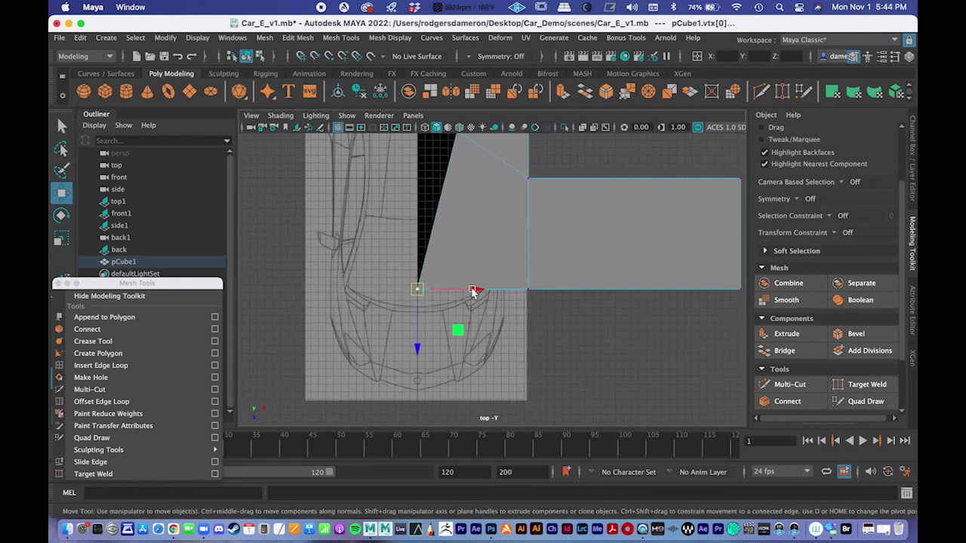
pyautogui.moveTo(473, 290); pyautogui.dragTo(502, 290)
pyautogui.keyDown('alt'); pyautogui.moveTo(479, 196); pyautogui.dragTo(480, 312, button='middle'); pyautogui.keyUp('alt')
pyautogui.keyDown('alt'); pyautogui.moveTo(480, 312); pyautogui.dragTo(450, 294, button='right'); pyautogui.keyUp('alt')
pyautogui.click(429, 195)
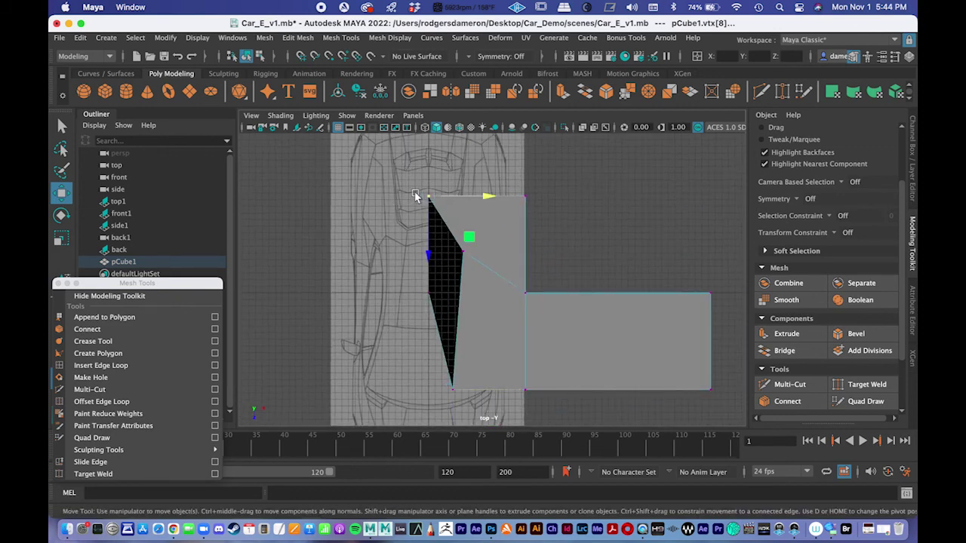
pyautogui.moveTo(428, 198); pyautogui.dragTo(455, 204)
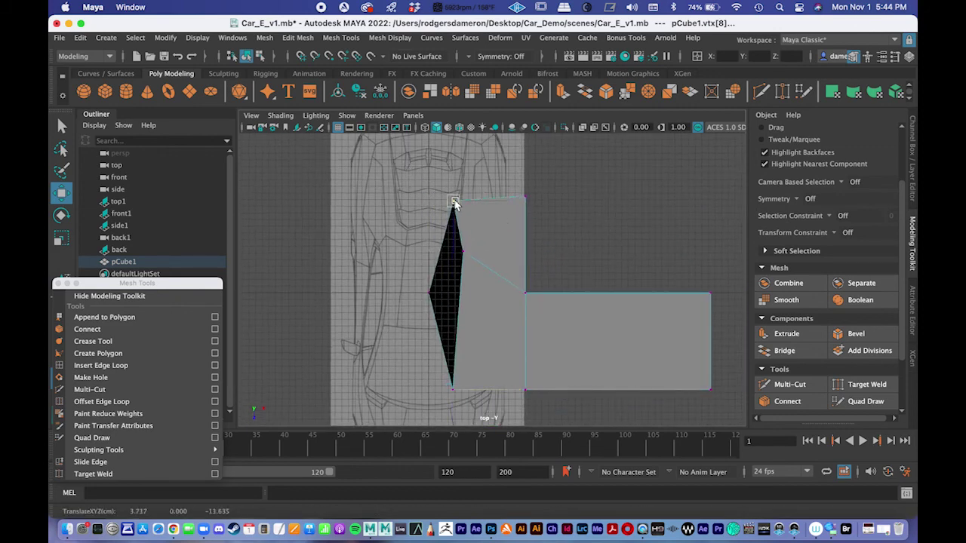
pyautogui.hotkey('ctrl', 'z')
pyautogui.moveTo(487, 199); pyautogui.dragTo(512, 200)
pyautogui.scroll(-2, 528, 219)
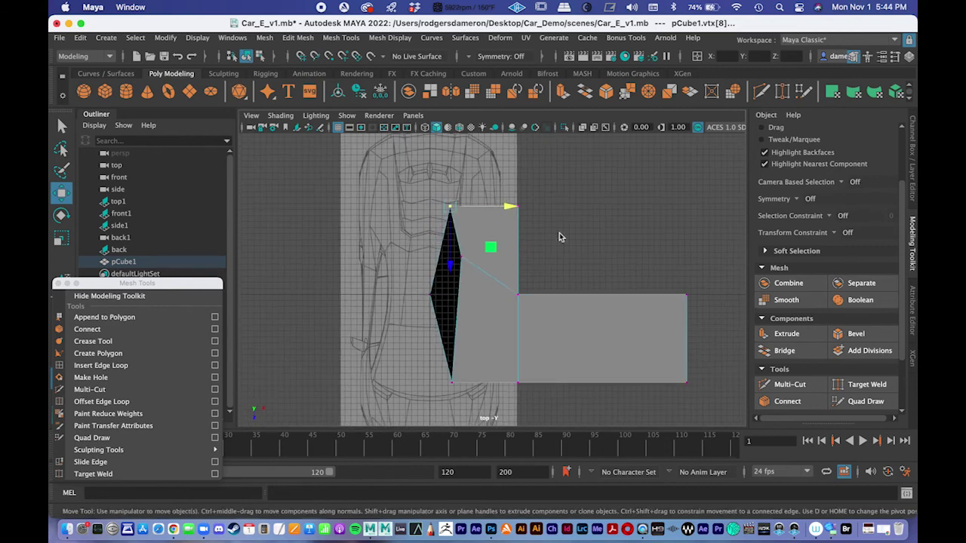
# Examine the uneven open centre side of the half mesh in the perspective view.
pyautogui.press('space')
pyautogui.press('space')
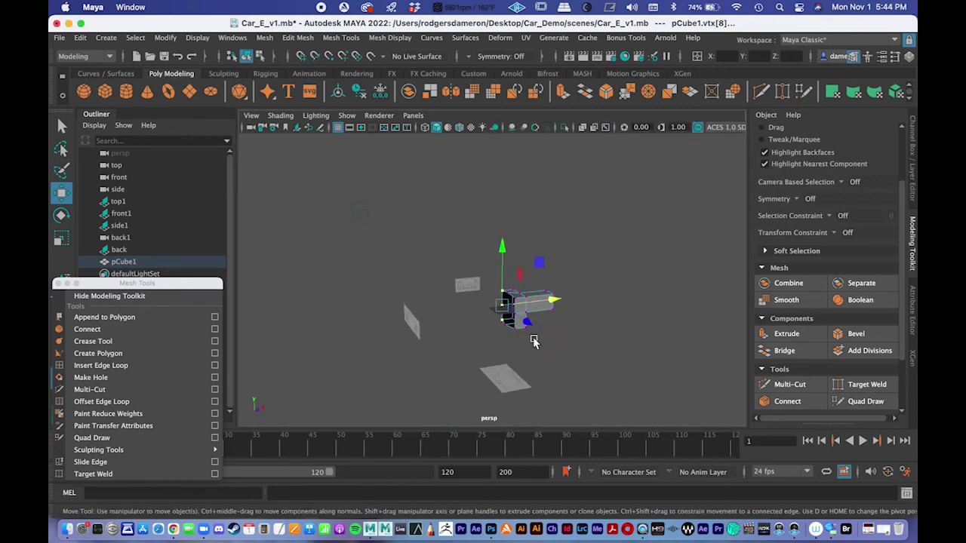
pyautogui.press('f')
pyautogui.keyDown('alt'); pyautogui.moveTo(533, 341); pyautogui.dragTo(394, 182, button='middle'); pyautogui.keyUp('alt')
pyautogui.scroll(-4, 472, 254)
pyautogui.keyDown('alt'); pyautogui.moveTo(473, 255); pyautogui.dragTo(467, 264); pyautogui.keyUp('alt')
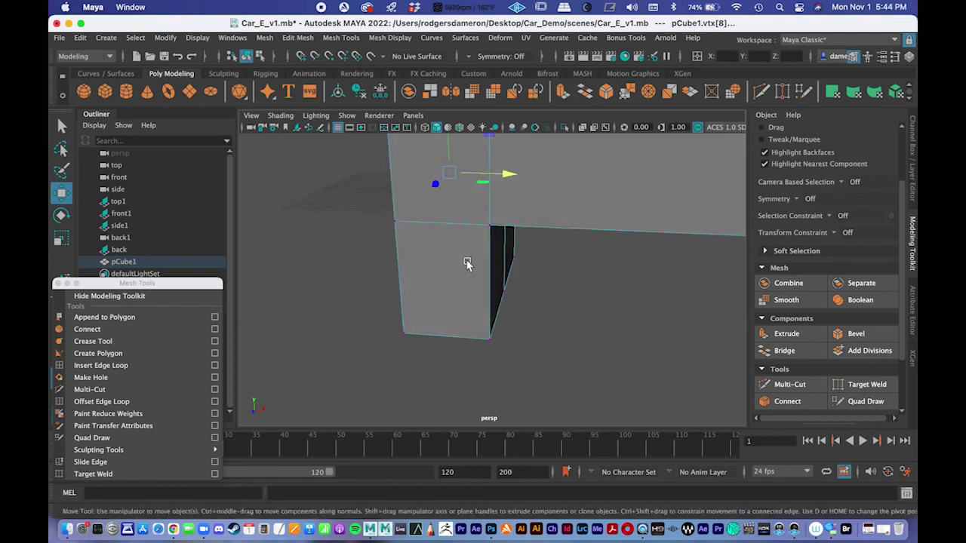
pyautogui.keyDown('alt'); pyautogui.moveTo(467, 264); pyautogui.dragTo(502, 319, button='middle'); pyautogui.keyUp('alt')
pyautogui.keyDown('alt'); pyautogui.moveTo(503, 319); pyautogui.dragTo(417, 297, button='right'); pyautogui.keyUp('alt')
pyautogui.keyDown('alt'); pyautogui.moveTo(418, 297); pyautogui.dragTo(443, 299); pyautogui.keyUp('alt')
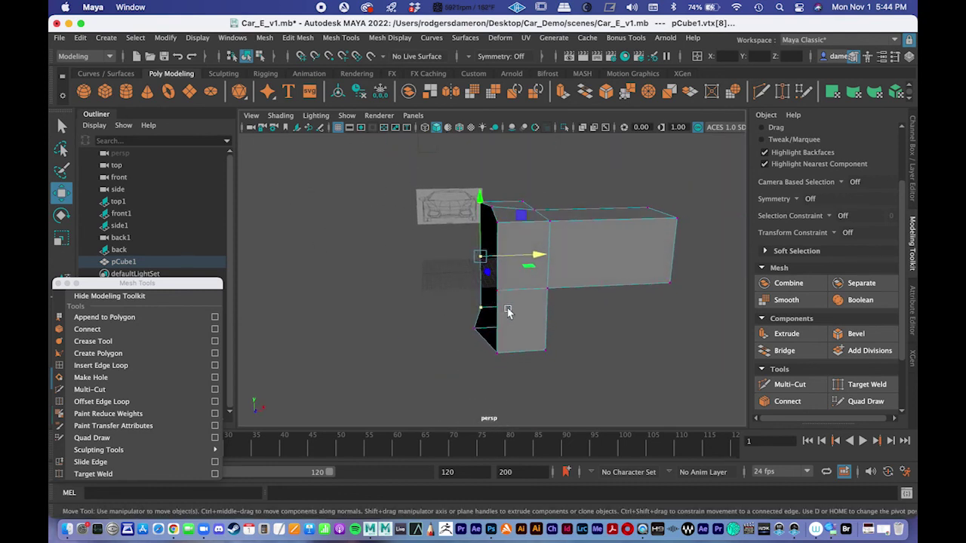
# Select all vertices along the open centre side of the half mesh in the top view.
pyautogui.click(542, 387)
pyautogui.rightClick(489, 198)
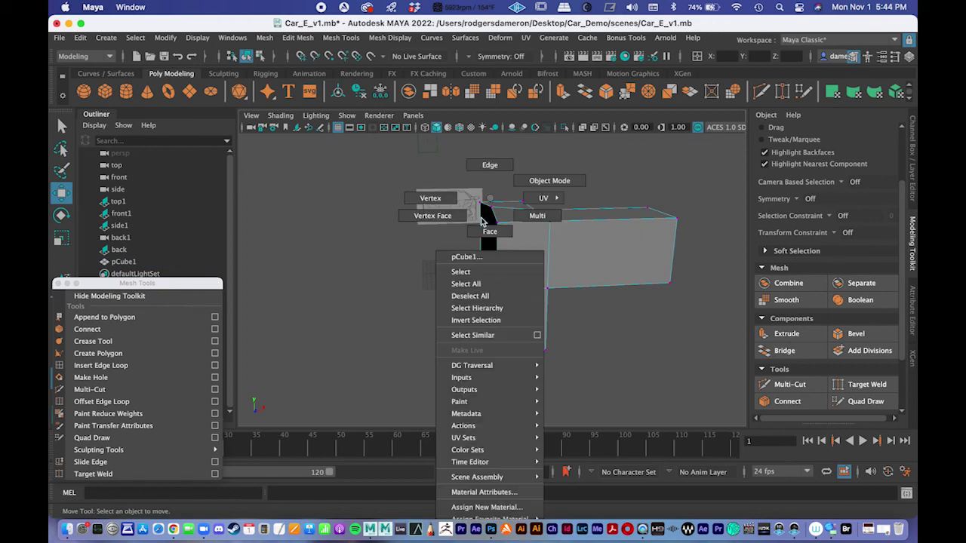
pyautogui.click(445, 197)
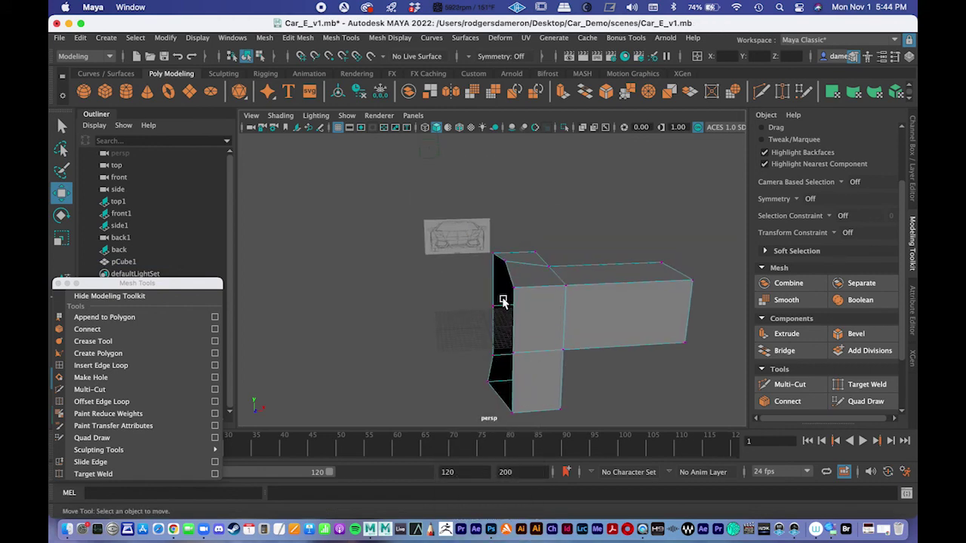
pyautogui.press('space')
pyautogui.press('space')
pyautogui.scroll(-5, 415, 189)
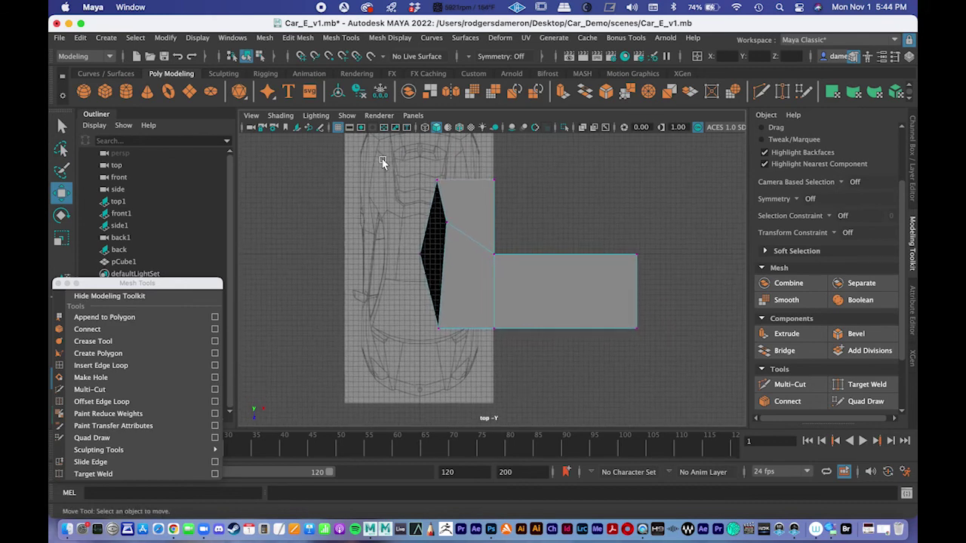
pyautogui.moveTo(412, 220); pyautogui.dragTo(457, 367)
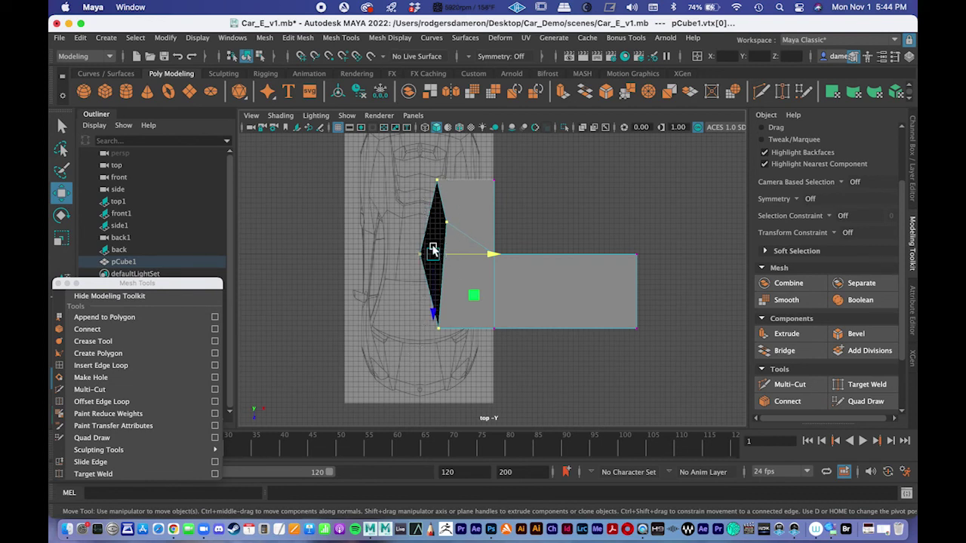
# Examine the selected centre vertices from several angles in the perspective view.
pyautogui.press('space')
pyautogui.keyDown('alt'); pyautogui.moveTo(603, 240); pyautogui.dragTo(609, 202); pyautogui.keyUp('alt')
pyautogui.keyDown('alt'); pyautogui.moveTo(609, 202); pyautogui.dragTo(516, 190, button='middle'); pyautogui.keyUp('alt')
pyautogui.keyDown('alt'); pyautogui.moveTo(516, 190); pyautogui.dragTo(593, 196, button='right'); pyautogui.keyUp('alt')
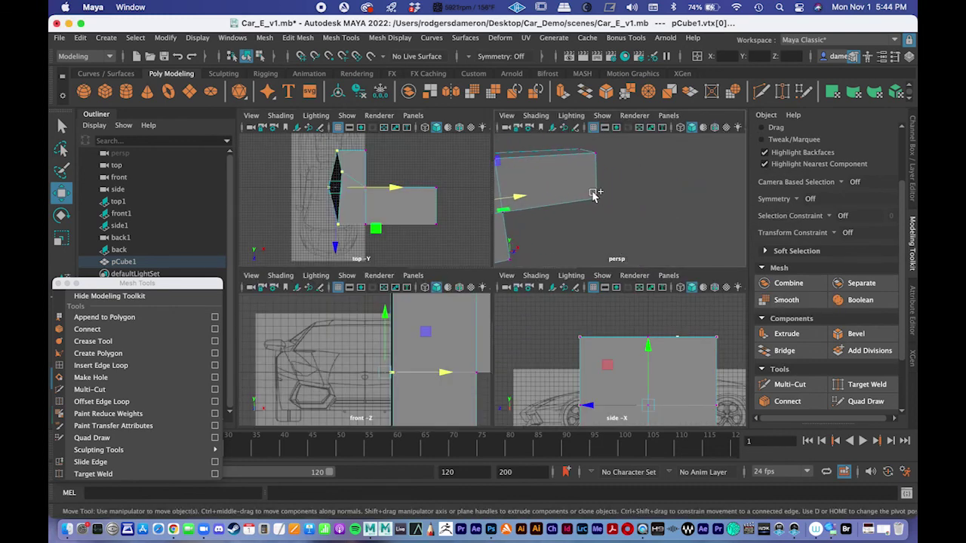
pyautogui.keyDown('shift'); pyautogui.moveTo(592, 191); pyautogui.dragTo(603, 210); pyautogui.keyUp('shift')
pyautogui.keyDown('alt'); pyautogui.moveTo(604, 211); pyautogui.dragTo(544, 202, button='right'); pyautogui.keyUp('alt')
pyautogui.keyDown('alt'); pyautogui.moveTo(600, 229); pyautogui.dragTo(586, 214); pyautogui.keyUp('alt')
pyautogui.press('space')
pyautogui.keyDown('alt'); pyautogui.moveTo(507, 246); pyautogui.dragTo(512, 247, button='right'); pyautogui.keyUp('alt')
pyautogui.keyDown('alt'); pyautogui.moveTo(512, 247); pyautogui.dragTo(579, 237, button='middle'); pyautogui.keyUp('alt')
pyautogui.keyDown('alt'); pyautogui.moveTo(580, 238); pyautogui.dragTo(615, 265, button='right'); pyautogui.keyUp('alt')
pyautogui.keyDown('alt'); pyautogui.moveTo(490, 300); pyautogui.dragTo(533, 286); pyautogui.keyUp('alt')
pyautogui.keyDown('alt'); pyautogui.moveTo(532, 287); pyautogui.dragTo(586, 296, button='right'); pyautogui.keyUp('alt')
pyautogui.keyDown('alt'); pyautogui.moveTo(552, 300); pyautogui.dragTo(541, 303); pyautogui.keyUp('alt')
pyautogui.keyDown('alt'); pyautogui.moveTo(541, 303); pyautogui.dragTo(465, 304, button='right'); pyautogui.keyUp('alt')
pyautogui.keyDown('alt'); pyautogui.moveTo(465, 304); pyautogui.dragTo(492, 282); pyautogui.keyUp('alt')
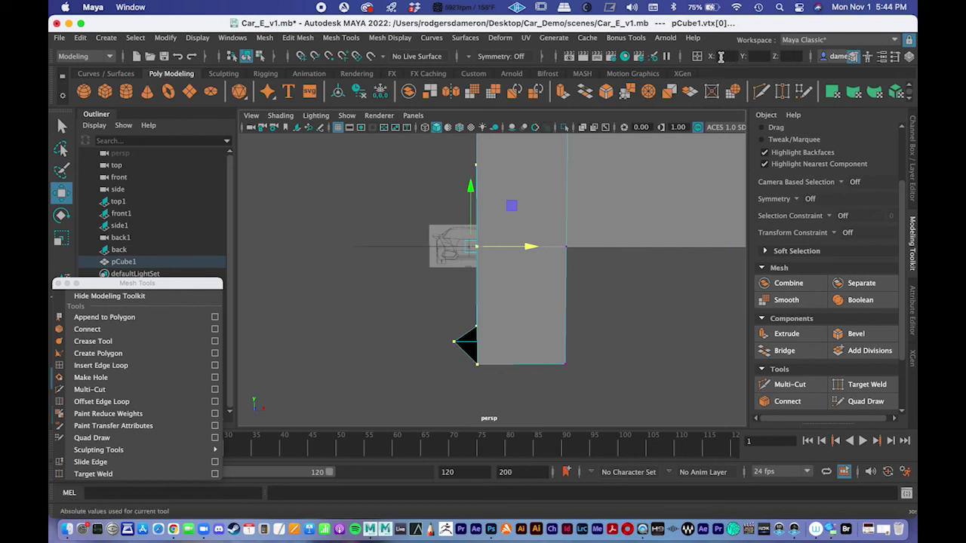
# Align the selected centre vertices to the centre line by setting their absolute X position to 0.
pyautogui.click(681, 57)
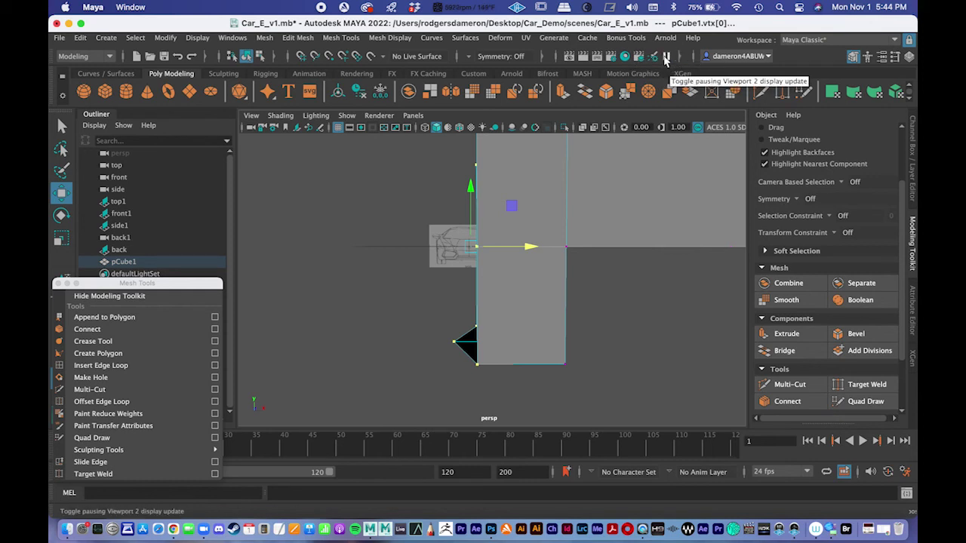
pyautogui.click(681, 57)
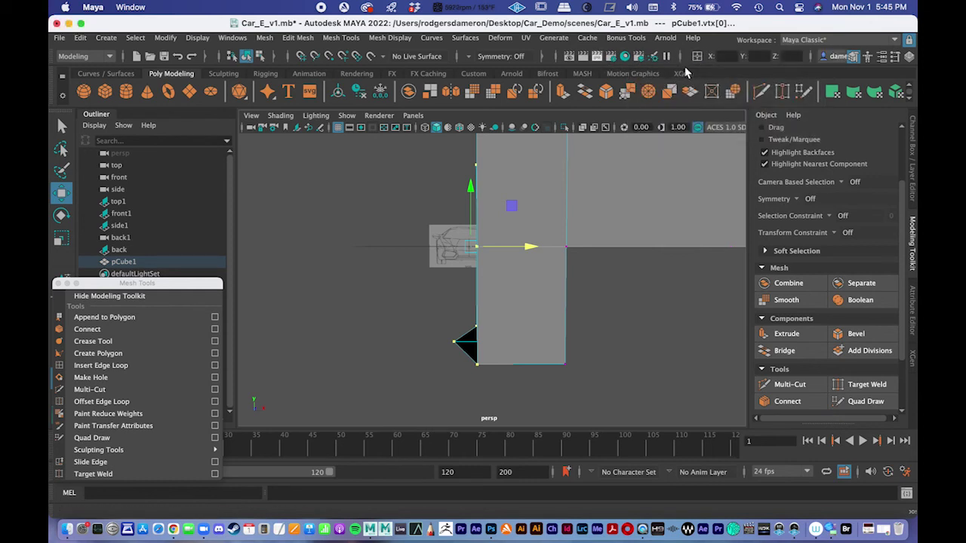
pyautogui.click(722, 57)
pyautogui.press('0')
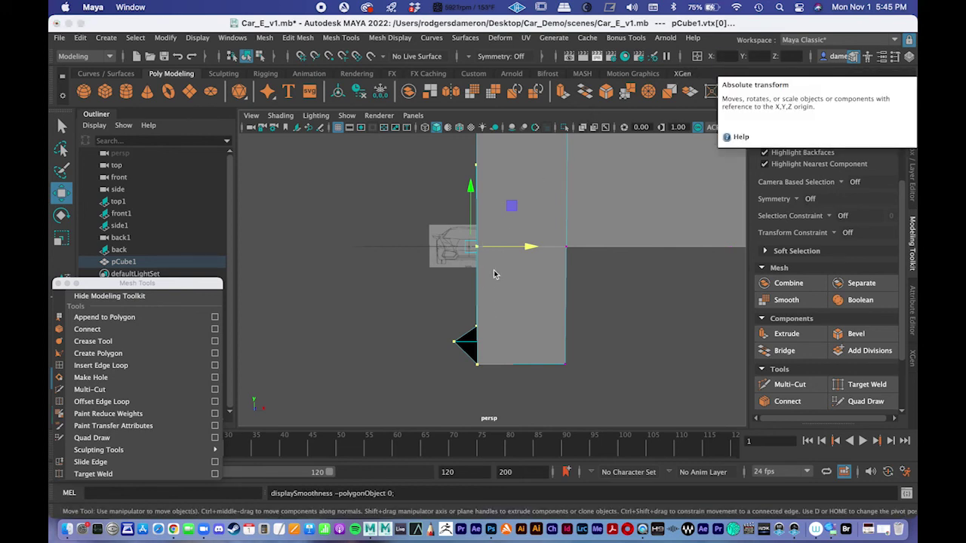
pyautogui.click(724, 56)
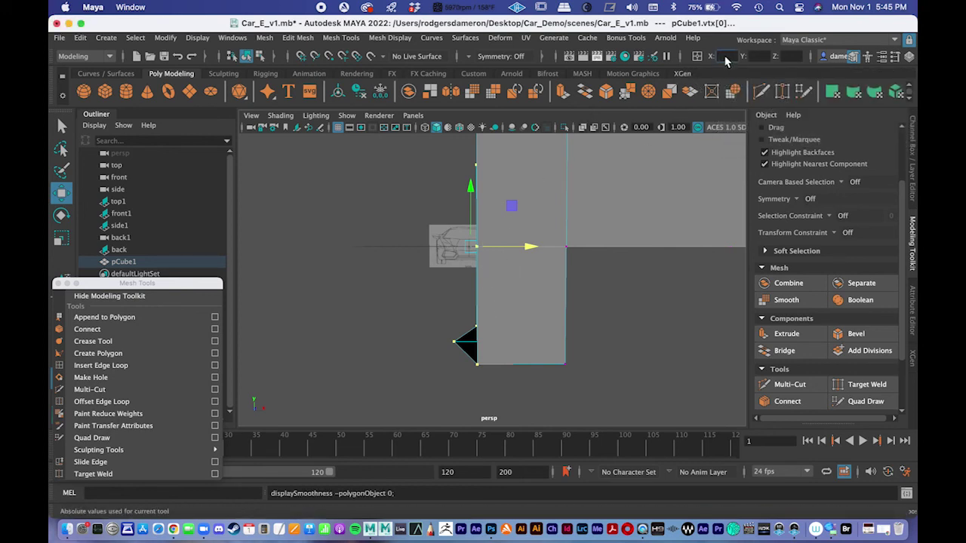
pyautogui.write('0')
pyautogui.press('Return')
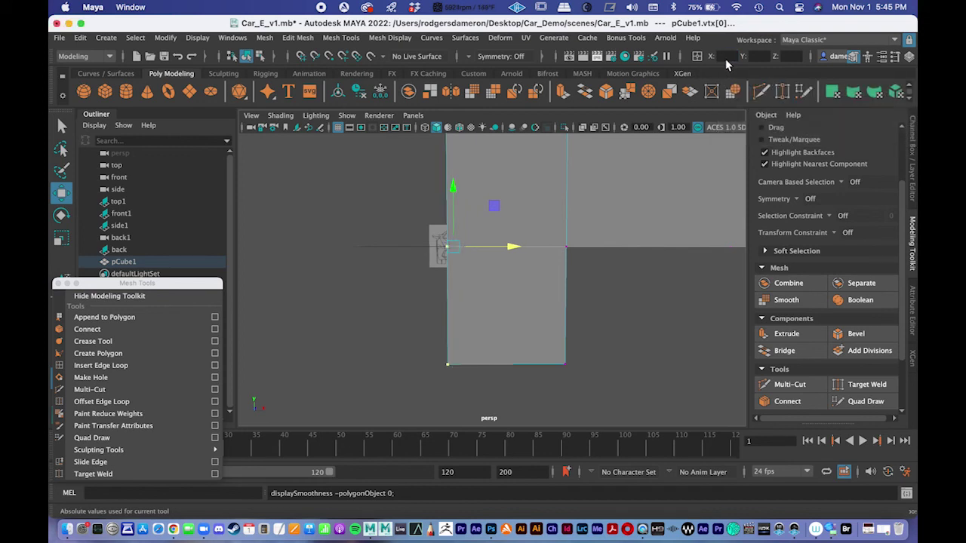
# Return to object mode and mirror the half mesh across the world X axis in the negative direction with Merge border.
pyautogui.keyDown('alt'); pyautogui.moveTo(522, 278); pyautogui.dragTo(509, 237); pyautogui.keyUp('alt')
pyautogui.press('q')
pyautogui.moveTo(509, 237); pyautogui.dragTo(571, 179, button='right')
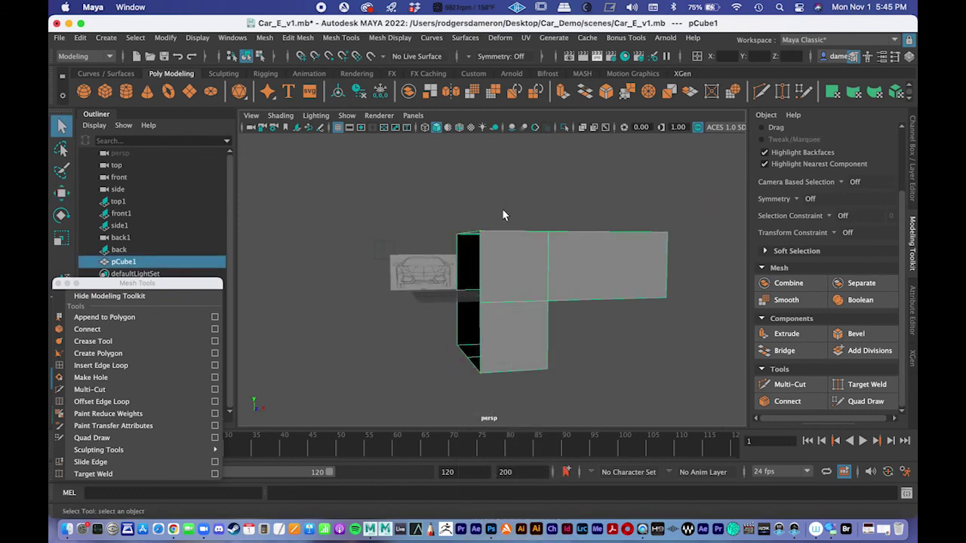
pyautogui.click(453, 97)
pyautogui.keyDown('alt'); pyautogui.moveTo(500, 222); pyautogui.dragTo(450, 274); pyautogui.keyUp('alt')
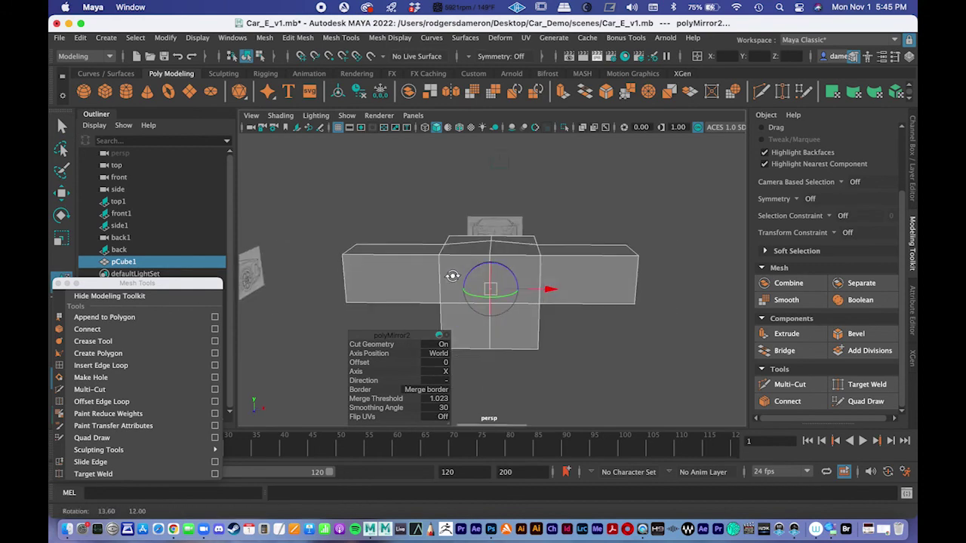
pyautogui.press('q')
pyautogui.keyDown('alt'); pyautogui.moveTo(558, 284); pyautogui.dragTo(480, 297); pyautogui.keyUp('alt')
pyautogui.moveTo(465, 268); pyautogui.dragTo(528, 181, button='right')
# Set the modelling symmetry for the mirrored mesh to Object X.
pyautogui.keyDown('alt'); pyautogui.moveTo(568, 214); pyautogui.dragTo(514, 210); pyautogui.keyUp('alt')
pyautogui.keyDown('alt'); pyautogui.moveTo(515, 210); pyautogui.dragTo(526, 268, button='middle'); pyautogui.keyUp('alt')
pyautogui.keyDown('alt'); pyautogui.moveTo(526, 269); pyautogui.dragTo(470, 254, button='right'); pyautogui.keyUp('alt')
pyautogui.keyDown('alt'); pyautogui.moveTo(470, 255); pyautogui.dragTo(481, 253); pyautogui.keyUp('alt')
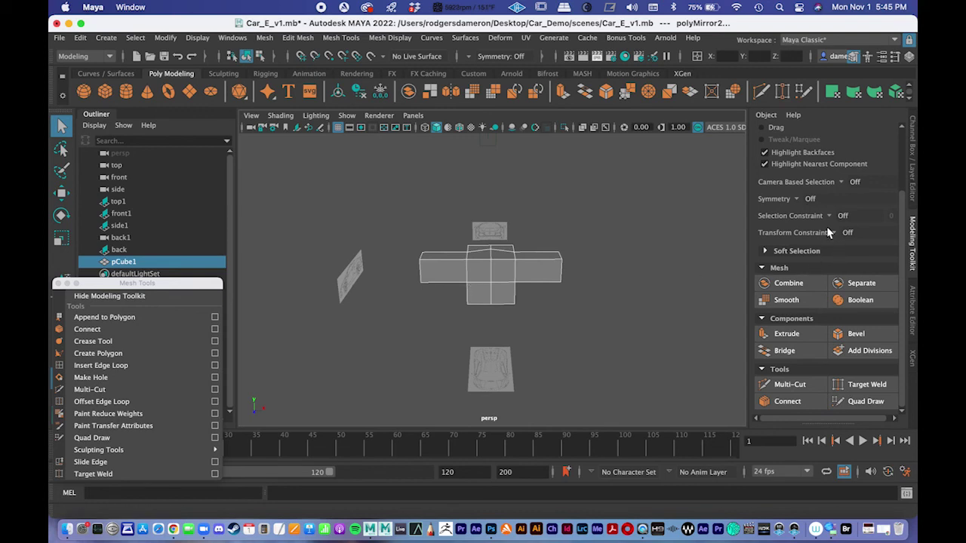
pyautogui.click(796, 200)
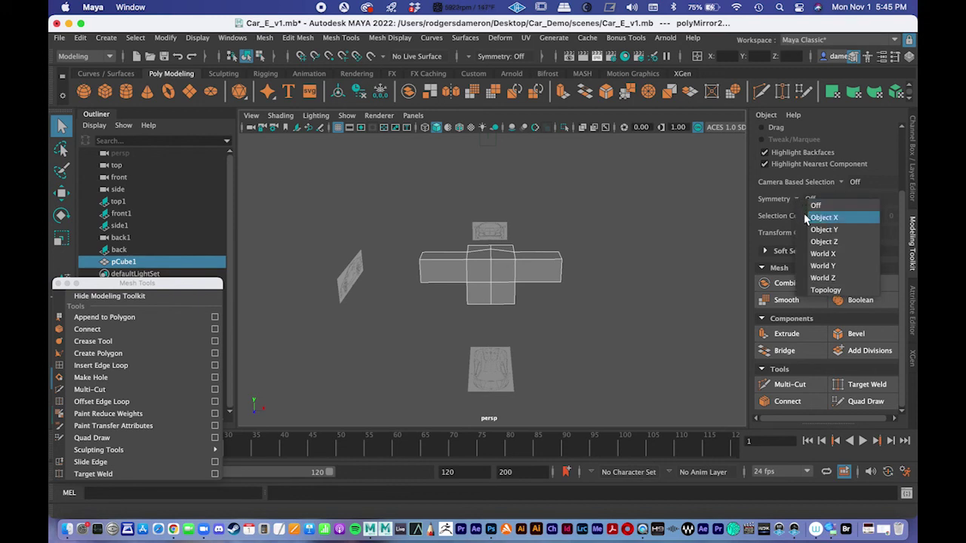
pyautogui.click(804, 217)
pyautogui.keyDown('alt'); pyautogui.moveTo(588, 295); pyautogui.dragTo(521, 283); pyautogui.keyUp('alt')
pyautogui.keyDown('alt'); pyautogui.moveTo(521, 283); pyautogui.dragTo(462, 279, button='right'); pyautogui.keyUp('alt')
pyautogui.keyDown('alt'); pyautogui.moveTo(461, 279); pyautogui.dragTo(512, 279); pyautogui.keyUp('alt')
pyautogui.keyDown('alt'); pyautogui.moveTo(513, 280); pyautogui.dragTo(525, 288, button='middle'); pyautogui.keyUp('alt')
pyautogui.keyDown('alt'); pyautogui.moveTo(576, 284); pyautogui.dragTo(534, 279, button='right'); pyautogui.keyUp('alt')
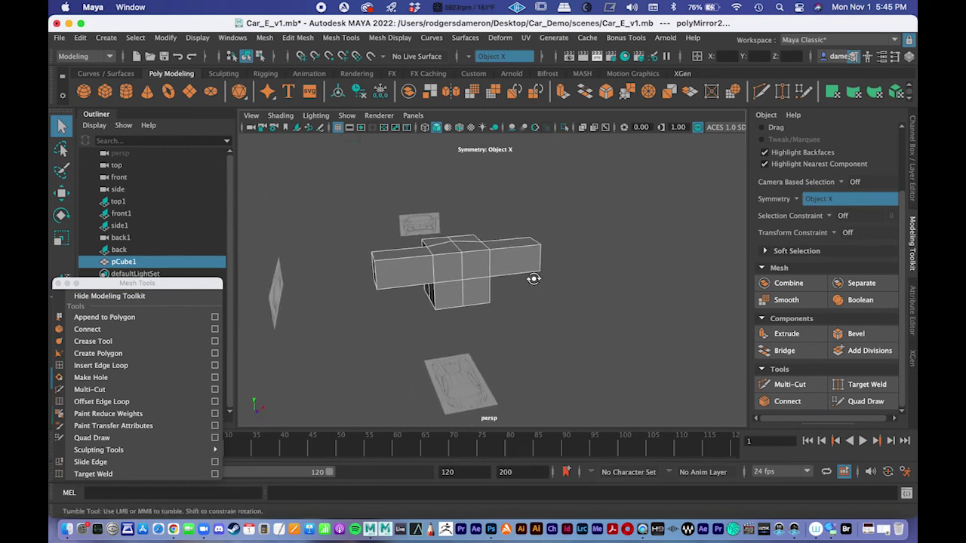
pyautogui.click(801, 198)
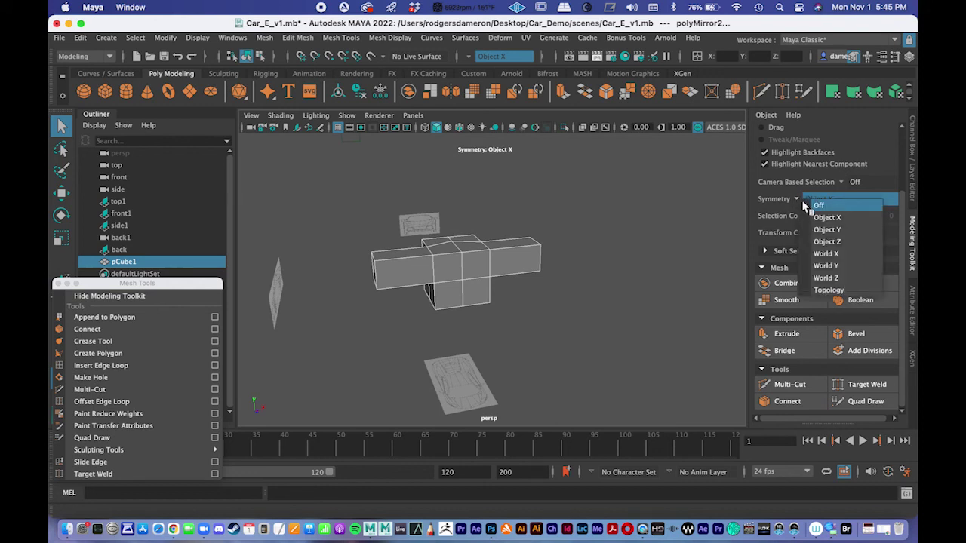
pyautogui.click(822, 218)
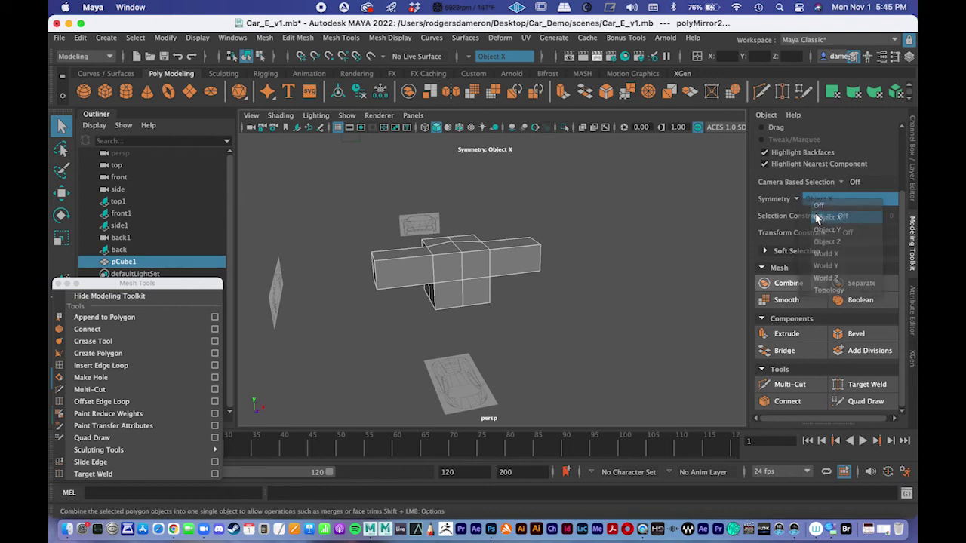
# Try pulling an outer upper corner vertex of the extruded arm outward with symmetry on, and undo the move.
pyautogui.keyDown('alt'); pyautogui.moveTo(556, 247); pyautogui.dragTo(521, 258); pyautogui.keyUp('alt')
pyautogui.moveTo(520, 257); pyautogui.dragTo(439, 198, button='right')
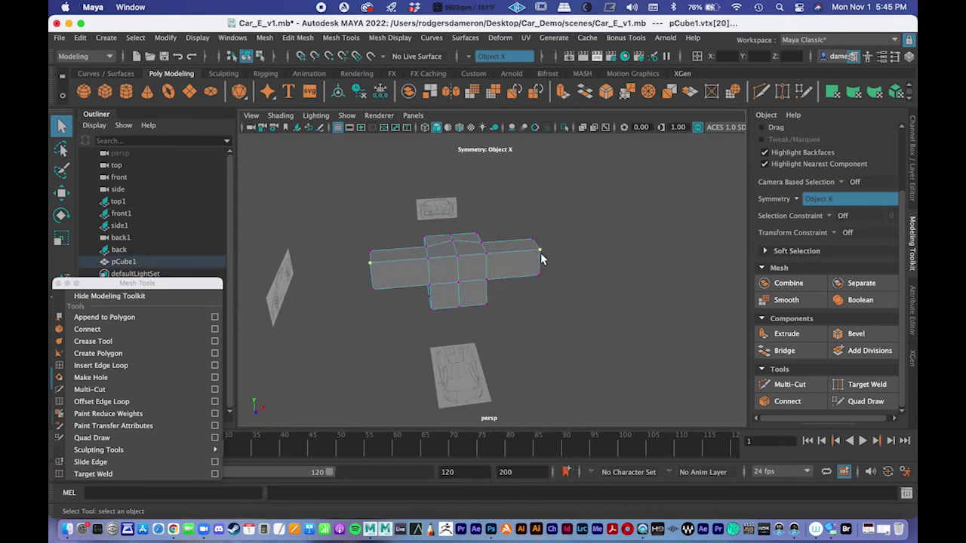
pyautogui.press('w')
pyautogui.click(540, 254)
pyautogui.moveTo(540, 254); pyautogui.dragTo(591, 258)
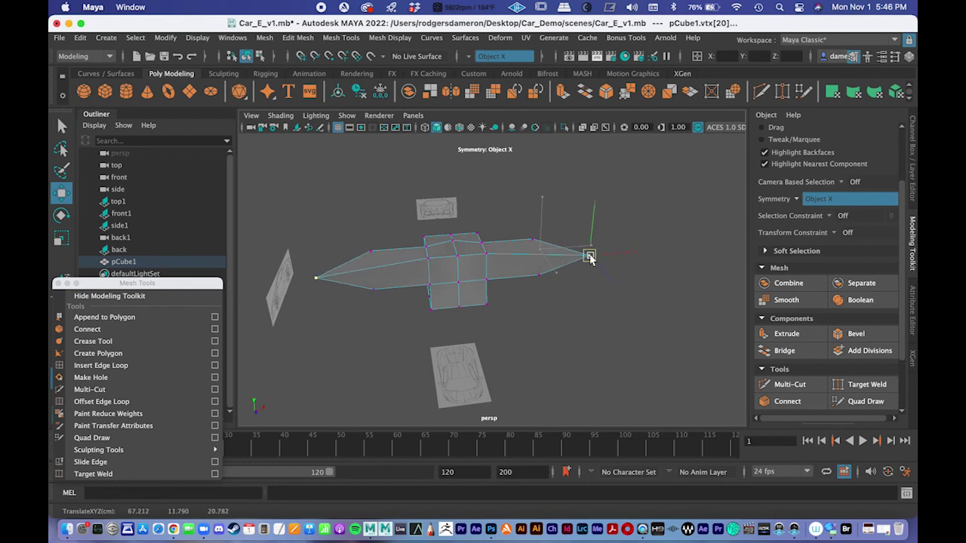
pyautogui.hotkey('ctrl', 'z')
pyautogui.keyDown('alt'); pyautogui.moveTo(528, 263); pyautogui.dragTo(496, 267); pyautogui.keyUp('alt')
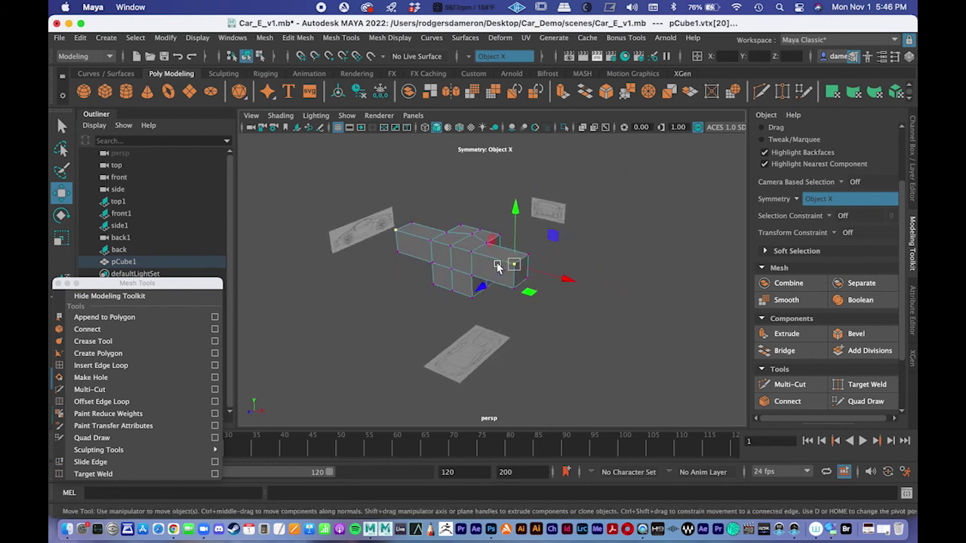
# Extrude the outer end face of the side arm further outward in face mode with Object X symmetry on.
pyautogui.press('q')
pyautogui.moveTo(527, 263); pyautogui.dragTo(518, 279, button='right')
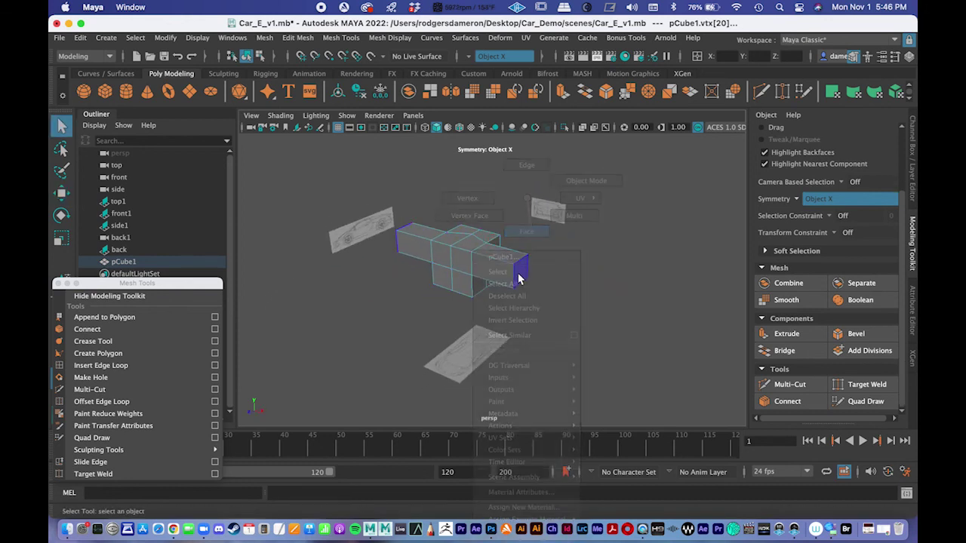
pyautogui.click(521, 264)
pyautogui.keyDown('alt'); pyautogui.moveTo(520, 264); pyautogui.dragTo(599, 262, button='middle'); pyautogui.keyUp('alt')
pyautogui.scroll(-3, 601, 262)
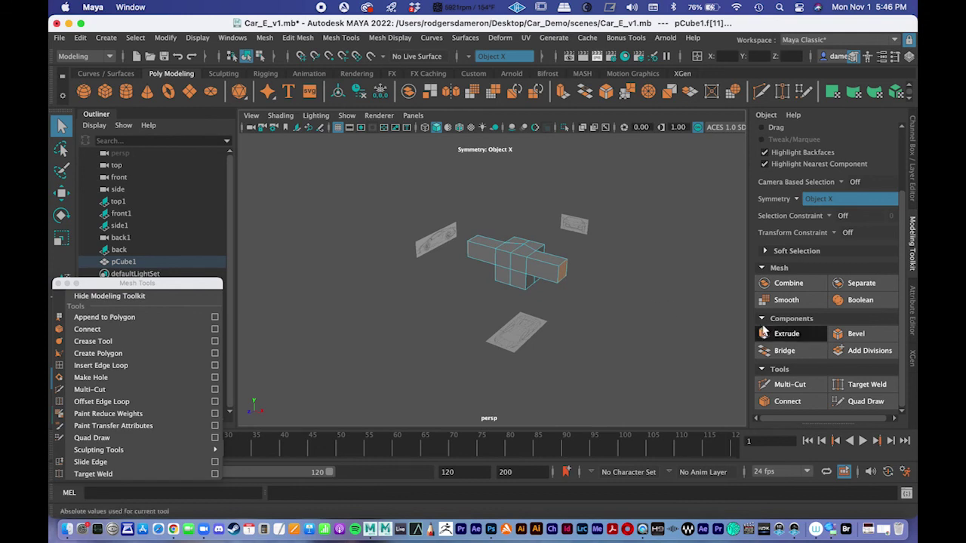
pyautogui.click(763, 331)
pyautogui.moveTo(593, 282); pyautogui.dragTo(522, 307)
pyautogui.press('q')
pyautogui.scroll(6, 568, 287)
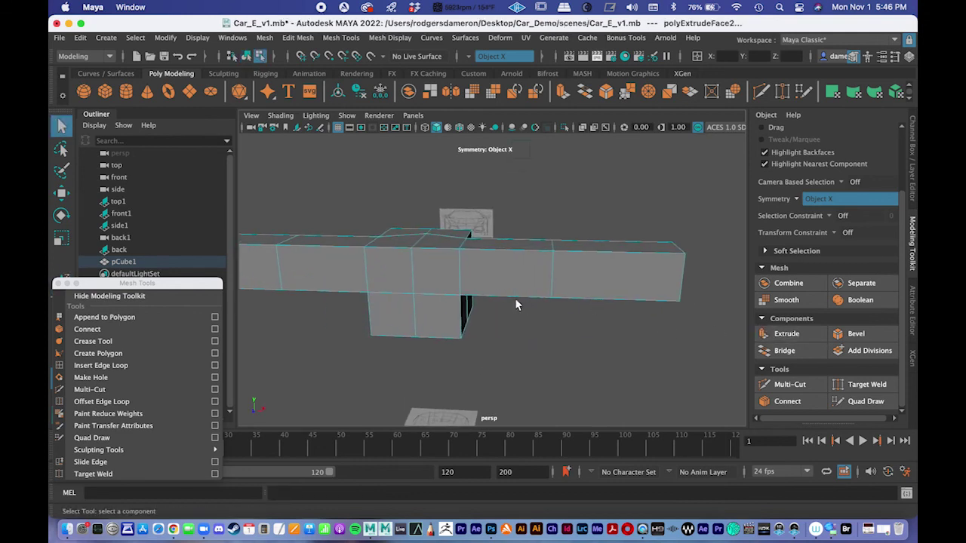
pyautogui.scroll(-4, 522, 305)
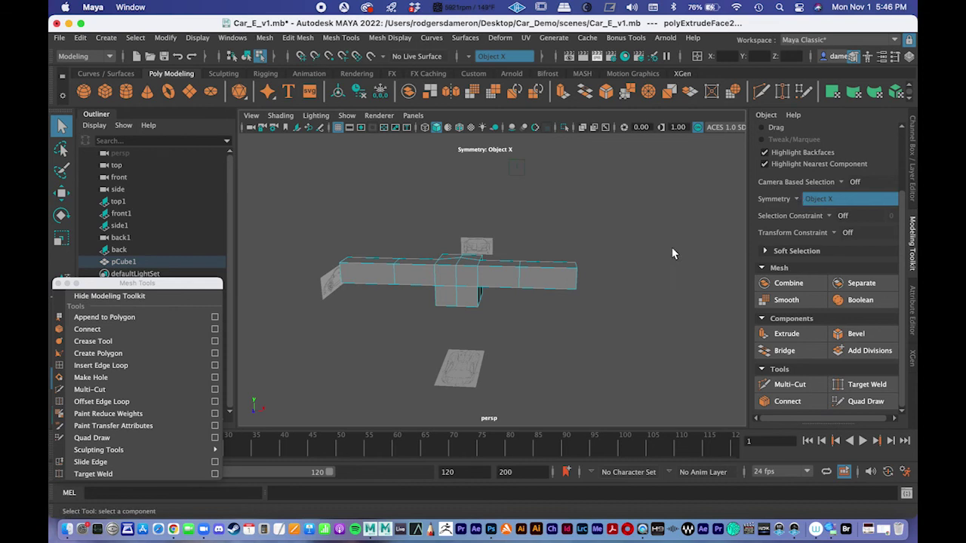
# Turn the modelling symmetry off for the mesh with the extended arms.
pyautogui.keyDown('alt'); pyautogui.moveTo(671, 255); pyautogui.dragTo(513, 302); pyautogui.keyUp('alt')
pyautogui.click(514, 298)
pyautogui.click(641, 267)
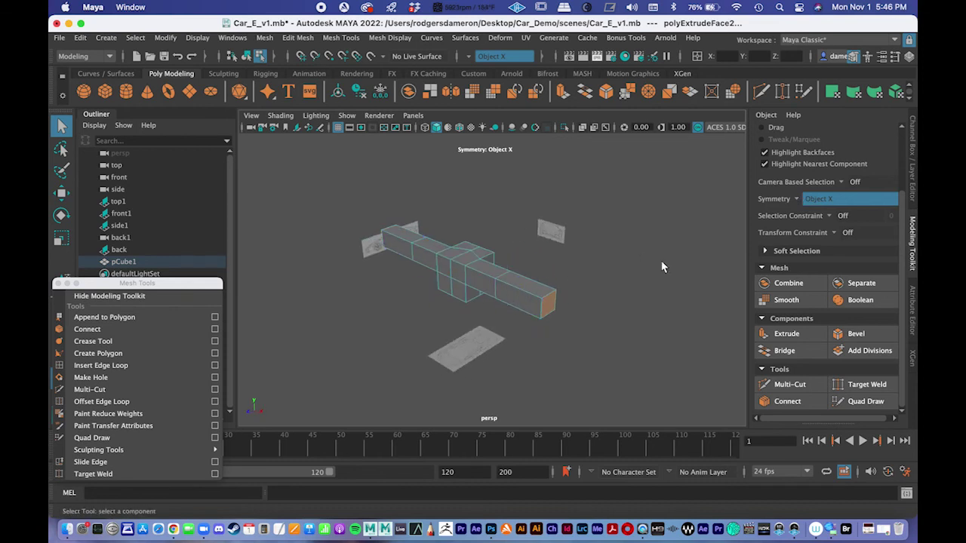
pyautogui.click(796, 199)
pyautogui.click(813, 208)
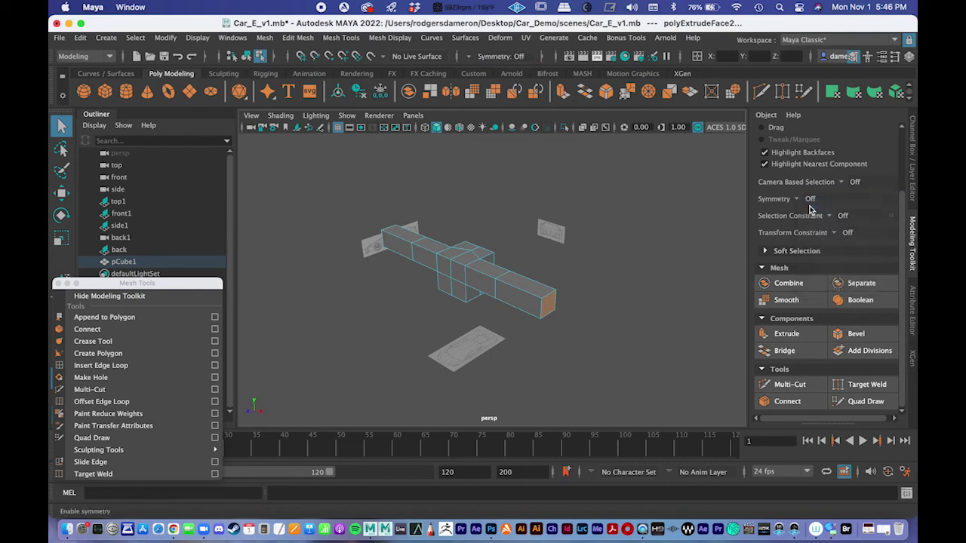
# Return to object mode, delete the whole mesh and undo the deletion.
pyautogui.keyDown('alt'); pyautogui.moveTo(534, 264); pyautogui.dragTo(589, 277); pyautogui.keyUp('alt')
pyautogui.scroll(5, 479, 269)
pyautogui.keyDown('alt'); pyautogui.moveTo(376, 248); pyautogui.dragTo(346, 261, button='middle'); pyautogui.keyUp('alt')
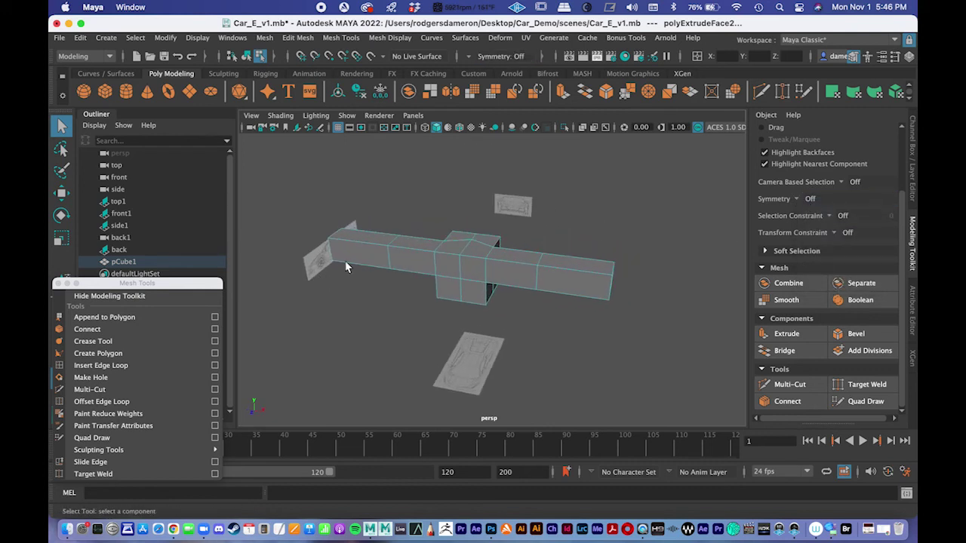
pyautogui.scroll(-4, 464, 233)
pyautogui.moveTo(475, 264); pyautogui.dragTo(534, 181, button='right')
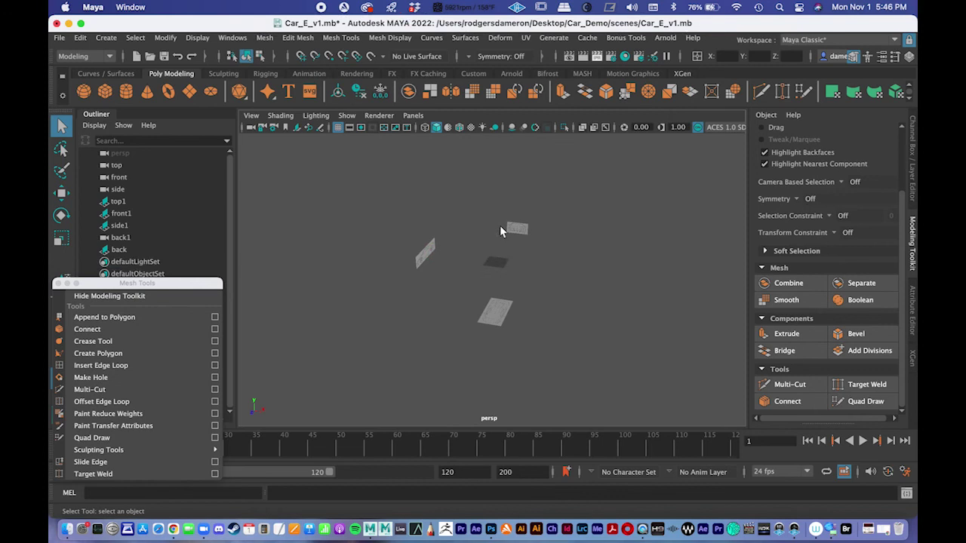
pyautogui.keyDown('alt'); pyautogui.moveTo(498, 223); pyautogui.dragTo(497, 231, button='middle'); pyautogui.keyUp('alt')
pyautogui.keyDown('alt'); pyautogui.moveTo(394, 254); pyautogui.dragTo(594, 273, button='right'); pyautogui.keyUp('alt')
pyautogui.keyDown('alt'); pyautogui.moveTo(593, 273); pyautogui.dragTo(600, 285, button='middle'); pyautogui.keyUp('alt')
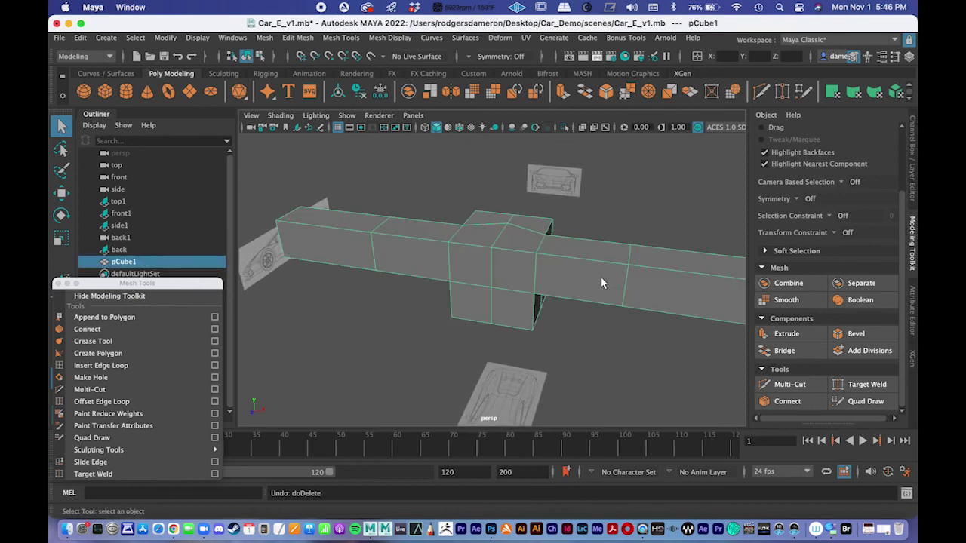
# Raise one upper face of the central block, beside the centre line, high above the arms with symmetry off.
pyautogui.keyDown('alt'); pyautogui.moveTo(603, 277); pyautogui.dragTo(429, 276, button='right'); pyautogui.keyUp('alt')
pyautogui.keyDown('alt'); pyautogui.moveTo(428, 275); pyautogui.dragTo(485, 273); pyautogui.keyUp('alt')
pyautogui.moveTo(484, 266); pyautogui.dragTo(481, 231, button='right')
pyautogui.click(475, 264)
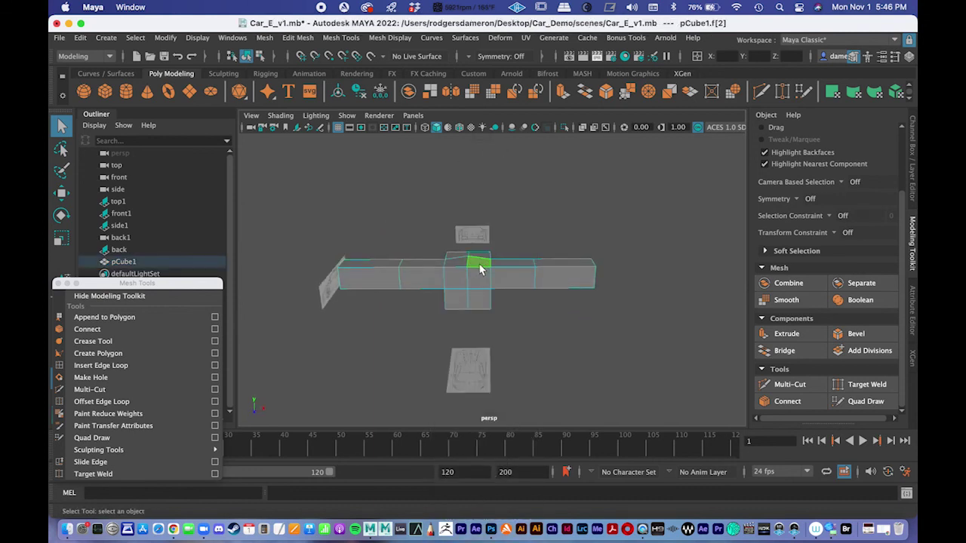
pyautogui.press('w')
pyautogui.moveTo(483, 220); pyautogui.dragTo(491, 140)
pyautogui.keyDown('alt'); pyautogui.moveTo(506, 193); pyautogui.dragTo(508, 232); pyautogui.keyUp('alt')
pyautogui.press('q')
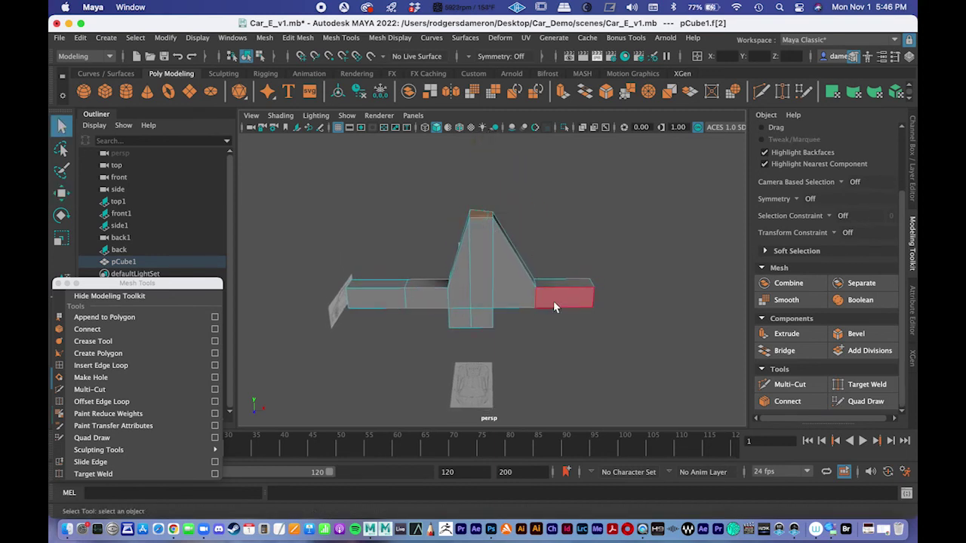
# Examine the raised face and the sloping sides below it from several angles.
pyautogui.keyDown('alt'); pyautogui.moveTo(553, 303); pyautogui.dragTo(500, 309); pyautogui.keyUp('alt')
pyautogui.keyDown('alt'); pyautogui.moveTo(500, 309); pyautogui.dragTo(555, 315, button='right'); pyautogui.keyUp('alt')
pyautogui.keyDown('alt'); pyautogui.moveTo(555, 314); pyautogui.dragTo(577, 303); pyautogui.keyUp('alt')
pyautogui.keyDown('alt'); pyautogui.moveTo(479, 283); pyautogui.dragTo(413, 231, button='middle'); pyautogui.keyUp('alt')
pyautogui.keyDown('alt'); pyautogui.moveTo(412, 231); pyautogui.dragTo(485, 236, button='right'); pyautogui.keyUp('alt')
pyautogui.keyDown('alt'); pyautogui.moveTo(485, 235); pyautogui.dragTo(507, 332, button='middle'); pyautogui.keyUp('alt')
pyautogui.keyDown('alt'); pyautogui.moveTo(507, 332); pyautogui.dragTo(453, 309, button='right'); pyautogui.keyUp('alt')
pyautogui.keyDown('alt'); pyautogui.moveTo(453, 308); pyautogui.dragTo(458, 291, button='middle'); pyautogui.keyUp('alt')
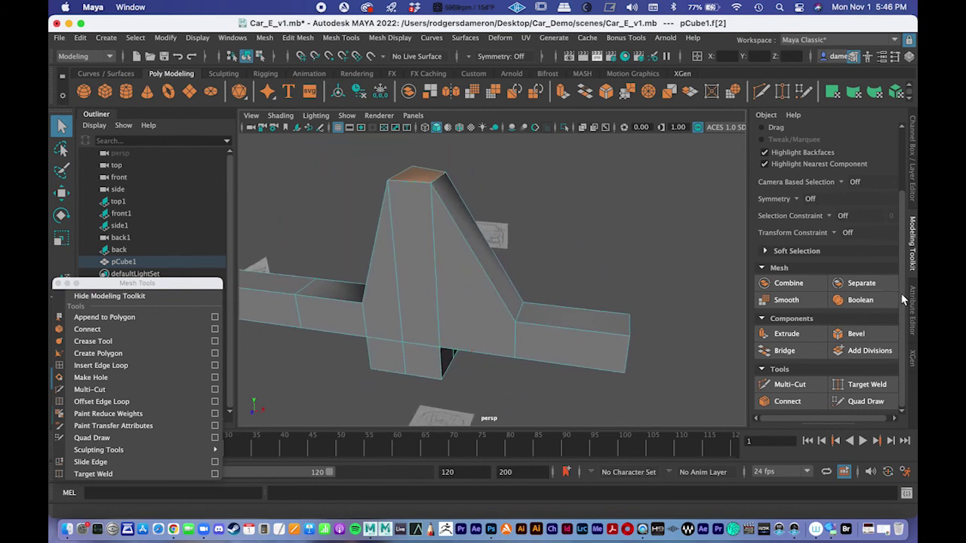
pyautogui.keyDown('alt'); pyautogui.moveTo(596, 345); pyautogui.dragTo(597, 295); pyautogui.keyUp('alt')
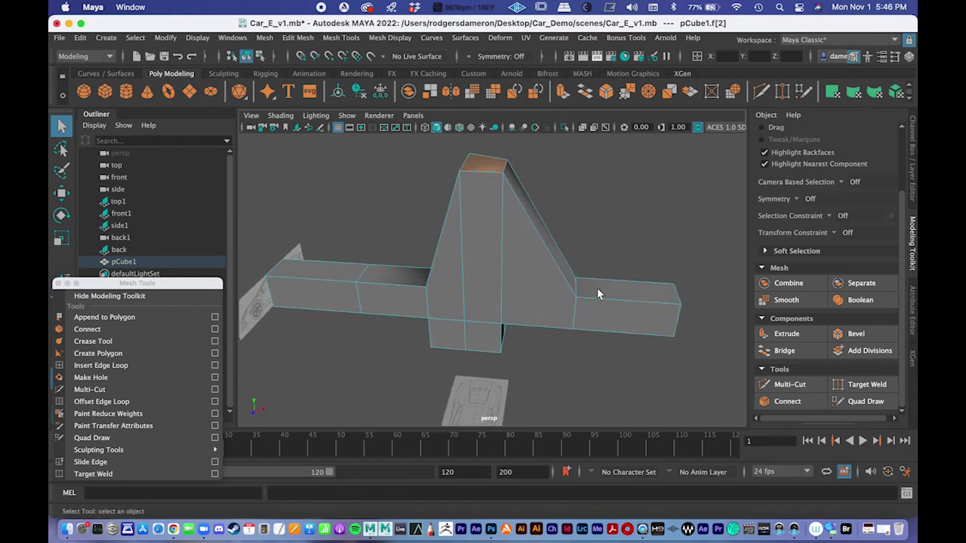
# Try a Multi-Cut from the vertical corner edge of the raised section across to its sloping side, and undo it.
pyautogui.click(784, 384)
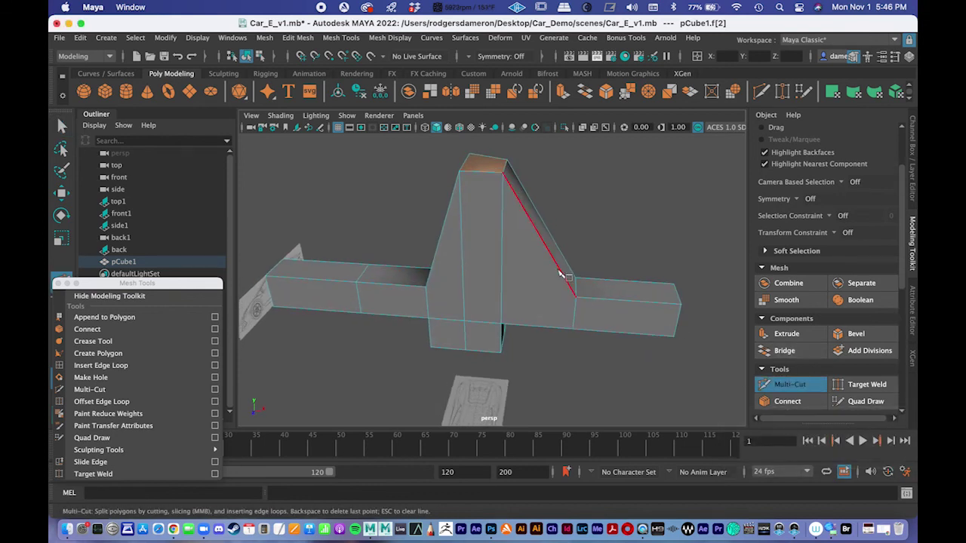
pyautogui.click(501, 282)
pyautogui.click(545, 249)
pyautogui.keyDown('alt'); pyautogui.moveTo(545, 251); pyautogui.dragTo(530, 264); pyautogui.keyUp('alt')
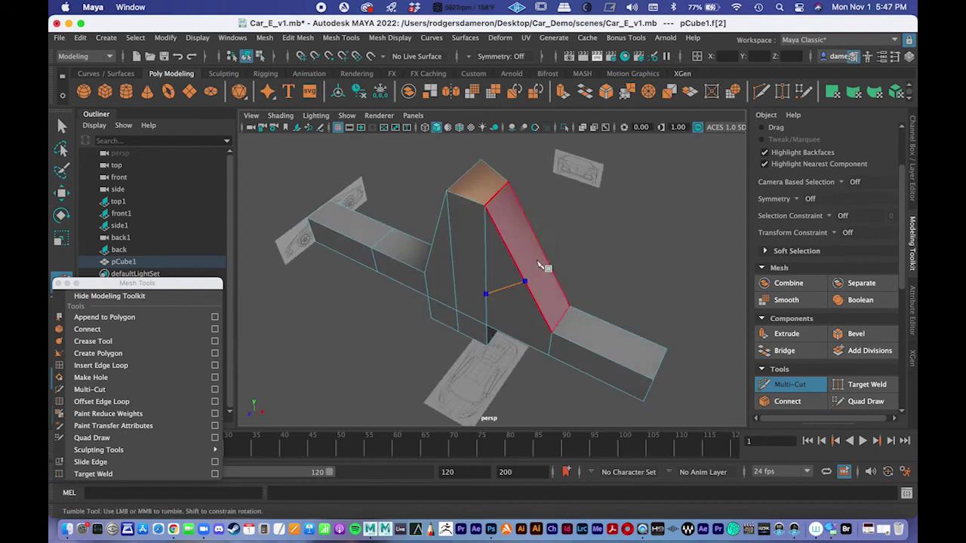
pyautogui.rightClick(549, 275)
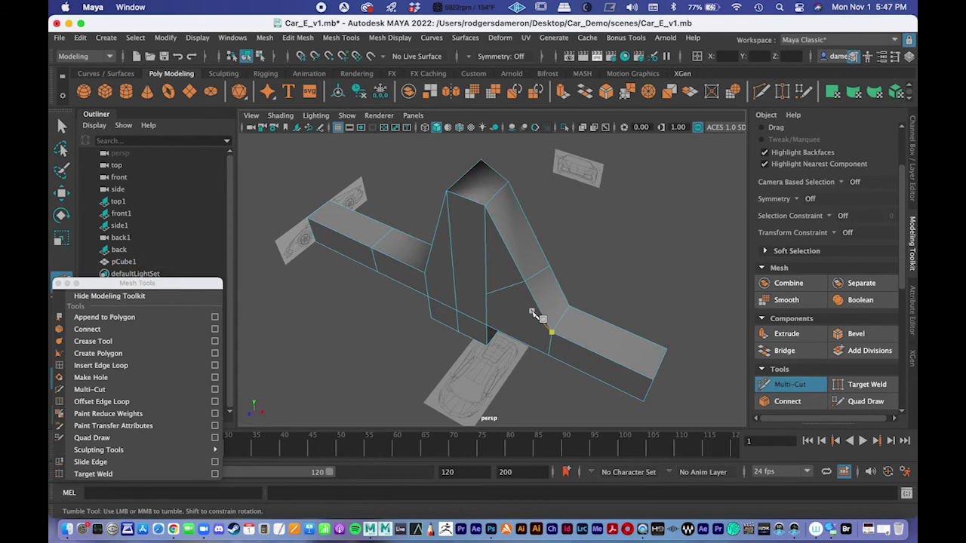
pyautogui.keyDown('alt'); pyautogui.moveTo(534, 314); pyautogui.dragTo(459, 323, button='right'); pyautogui.keyUp('alt')
pyautogui.keyDown('alt'); pyautogui.moveTo(459, 323); pyautogui.dragTo(481, 309); pyautogui.keyUp('alt')
pyautogui.keyDown('alt'); pyautogui.moveTo(482, 308); pyautogui.dragTo(559, 305, button='right'); pyautogui.keyUp('alt')
pyautogui.moveTo(559, 305)
pyautogui.keyDown('alt'); pyautogui.mouseDown()
pyautogui.moveTo(460, 315)
pyautogui.moveTo(564, 311)
pyautogui.mouseUp(); pyautogui.keyUp('alt')
pyautogui.press('super+z')
# Insert a vertical edge loop through the sloping section beside the centre block with Multi-Cut, and leave the tool.
pyautogui.keyDown('alt'); pyautogui.moveTo(560, 319); pyautogui.dragTo(549, 329, button='middle'); pyautogui.keyUp('alt')
pyautogui.keyDown('alt'); pyautogui.moveTo(550, 333); pyautogui.dragTo(495, 322, button='right'); pyautogui.keyUp('alt')
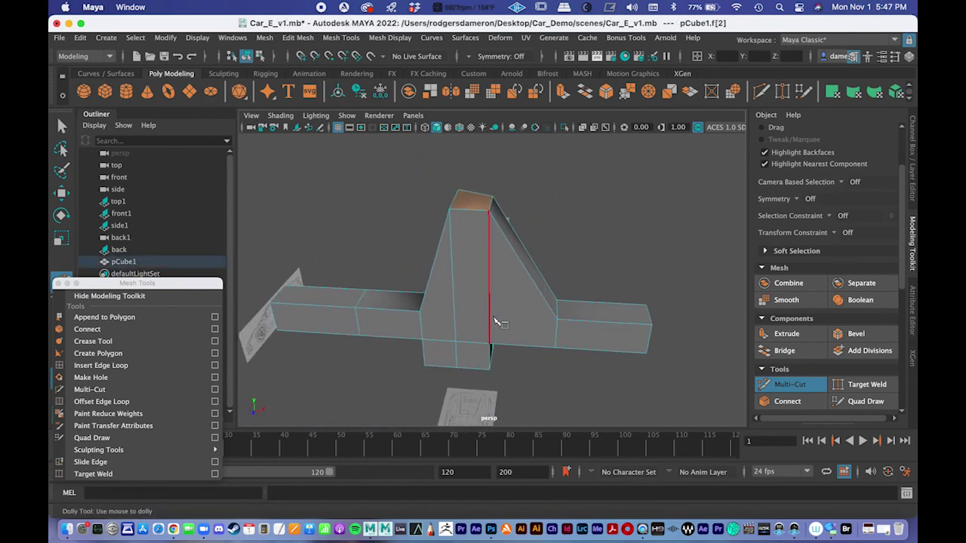
pyautogui.click(552, 313)
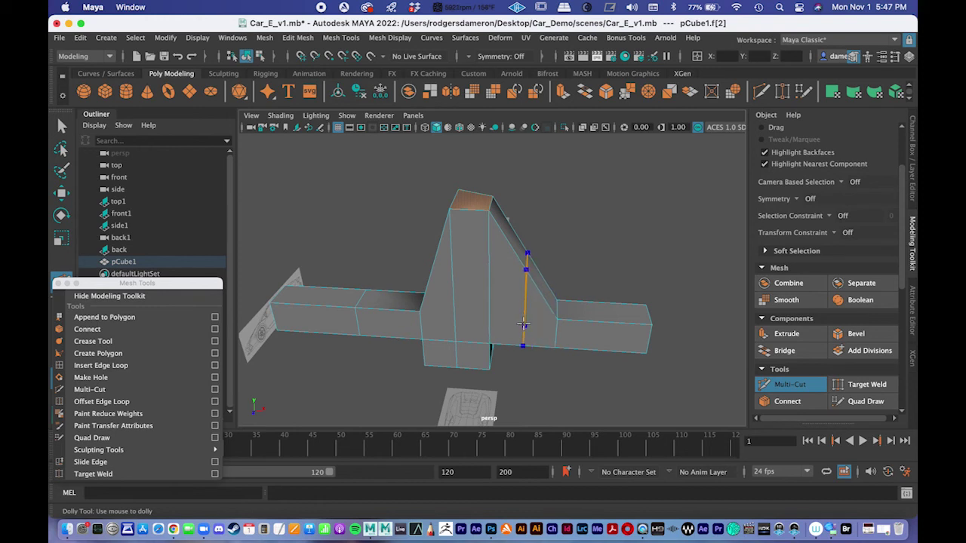
pyautogui.press('ctrl')
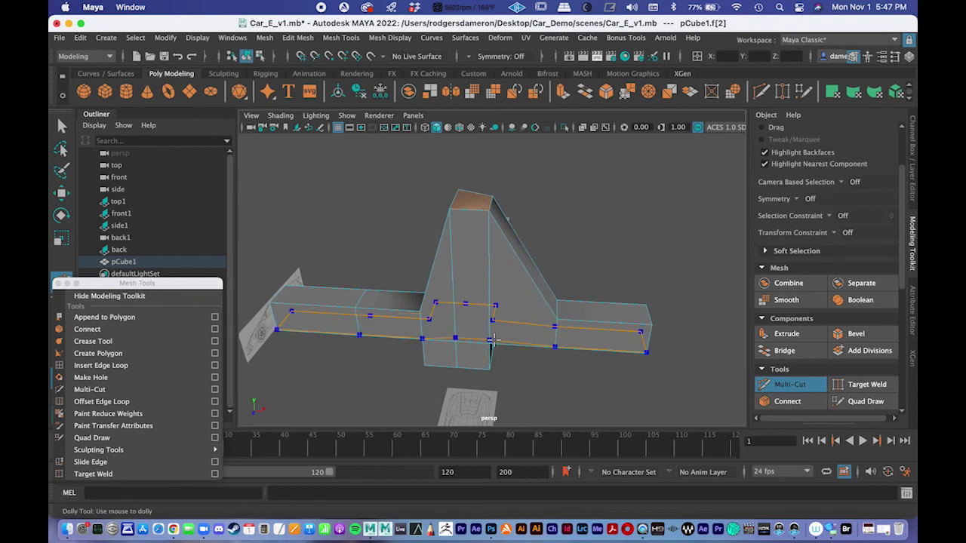
pyautogui.press('ctrl')
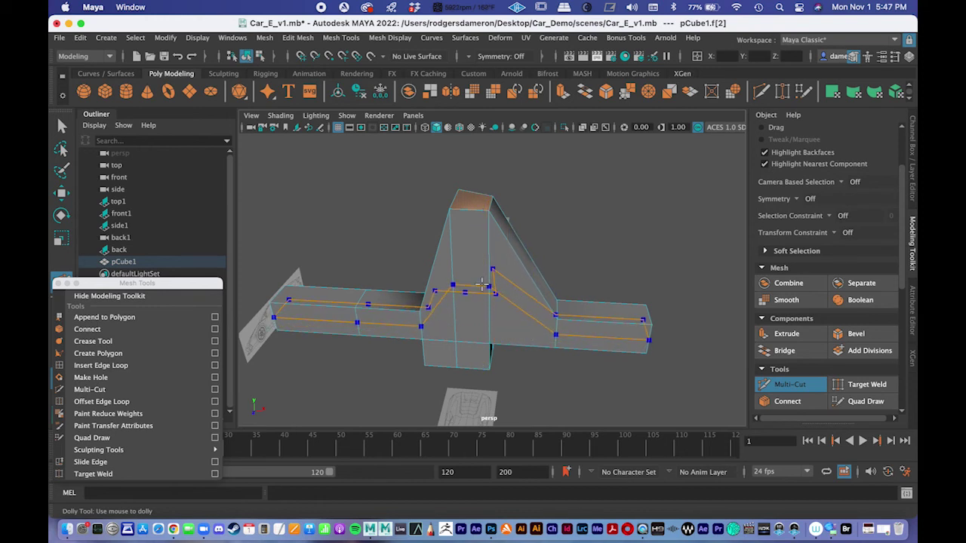
pyautogui.keyDown('ctrl'); pyautogui.click(516, 345); pyautogui.keyUp('ctrl')
pyautogui.keyDown('alt'); pyautogui.moveTo(526, 354); pyautogui.dragTo(518, 328); pyautogui.keyUp('alt')
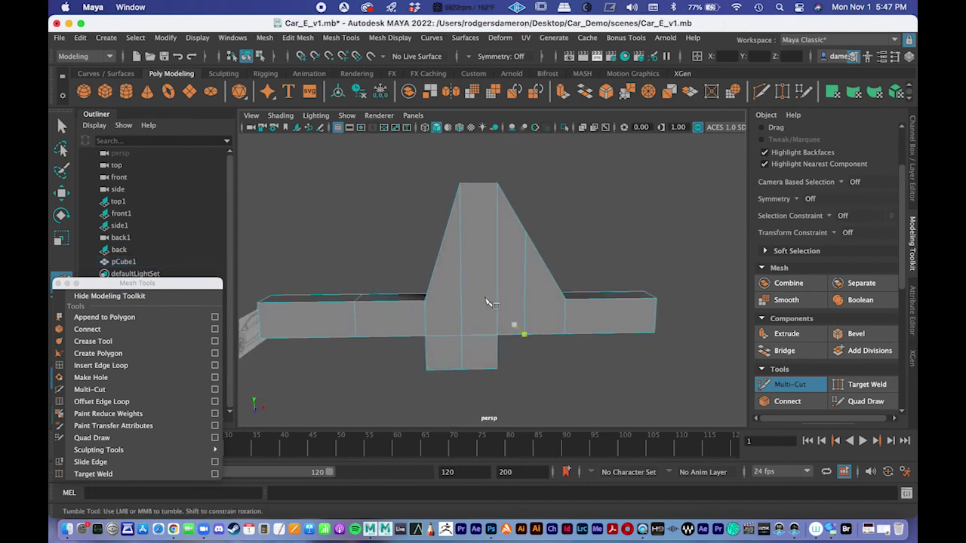
pyautogui.keyDown('alt'); pyautogui.moveTo(518, 327); pyautogui.dragTo(556, 295, button='right'); pyautogui.keyUp('alt')
pyautogui.keyDown('alt'); pyautogui.moveTo(556, 295); pyautogui.dragTo(542, 296, button='middle'); pyautogui.keyUp('alt')
pyautogui.press('q')
# Toggle the smooth mesh preview on and back off, and return the mesh to object mode.
pyautogui.press('2')
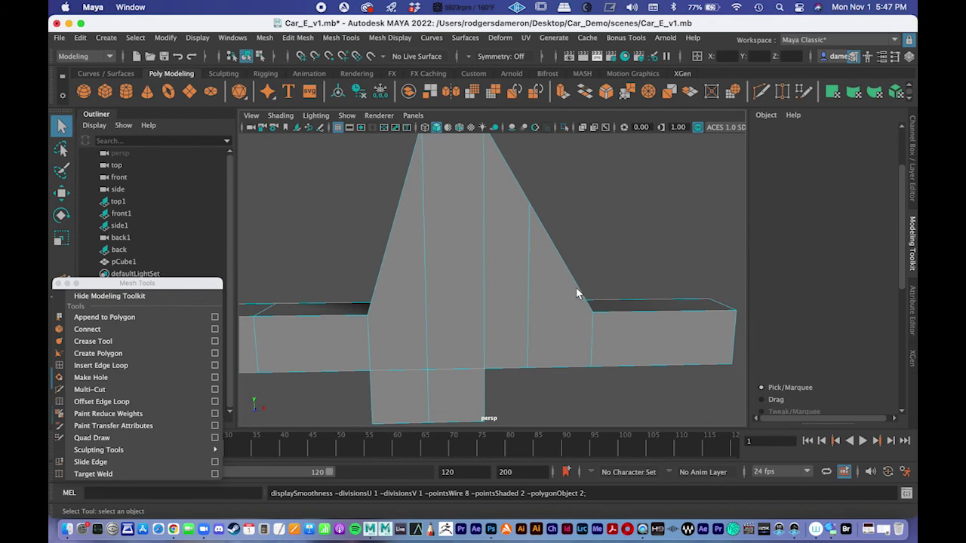
pyautogui.moveTo(554, 291)
pyautogui.keyDown('alt'); pyautogui.mouseDown()
pyautogui.moveTo(555, 281)
pyautogui.moveTo(571, 289)
pyautogui.mouseUp(); pyautogui.keyUp('alt')
pyautogui.press('1')
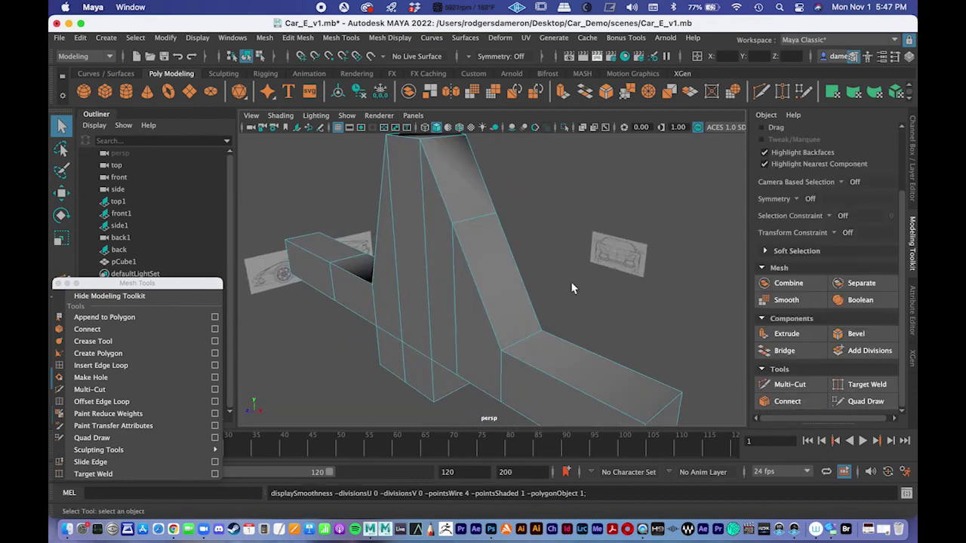
pyautogui.keyDown('alt'); pyautogui.moveTo(502, 298); pyautogui.dragTo(466, 298, button='right'); pyautogui.keyUp('alt')
pyautogui.keyDown('alt'); pyautogui.moveTo(466, 298); pyautogui.dragTo(485, 295); pyautogui.keyUp('alt')
pyautogui.keyDown('alt'); pyautogui.moveTo(485, 295); pyautogui.dragTo(472, 282, button='middle'); pyautogui.keyUp('alt')
pyautogui.moveTo(472, 283)
pyautogui.keyDown('alt'); pyautogui.mouseDown(button='right')
pyautogui.moveTo(500, 279)
pyautogui.moveTo(457, 289)
pyautogui.mouseUp(button='right'); pyautogui.keyUp('alt')
pyautogui.rightClick(483, 275)
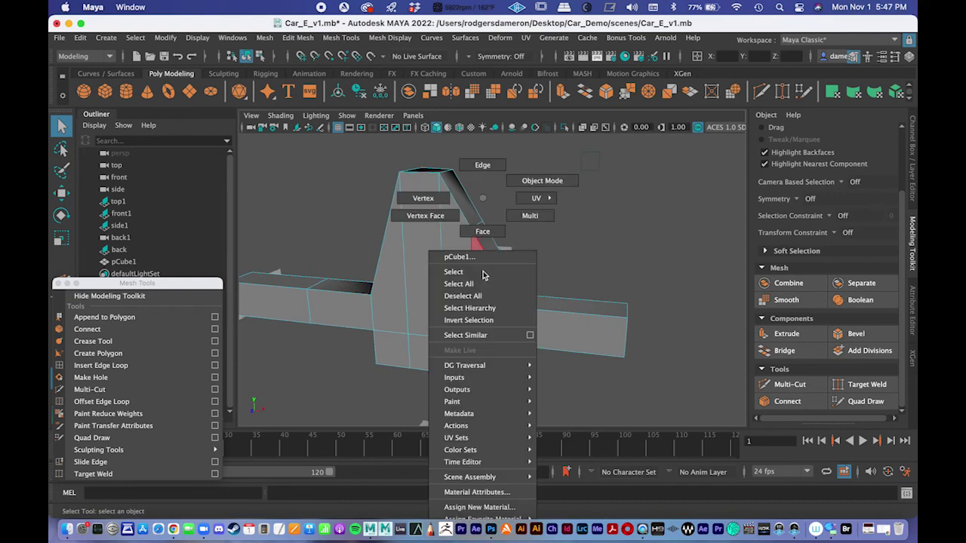
pyautogui.click(555, 180)
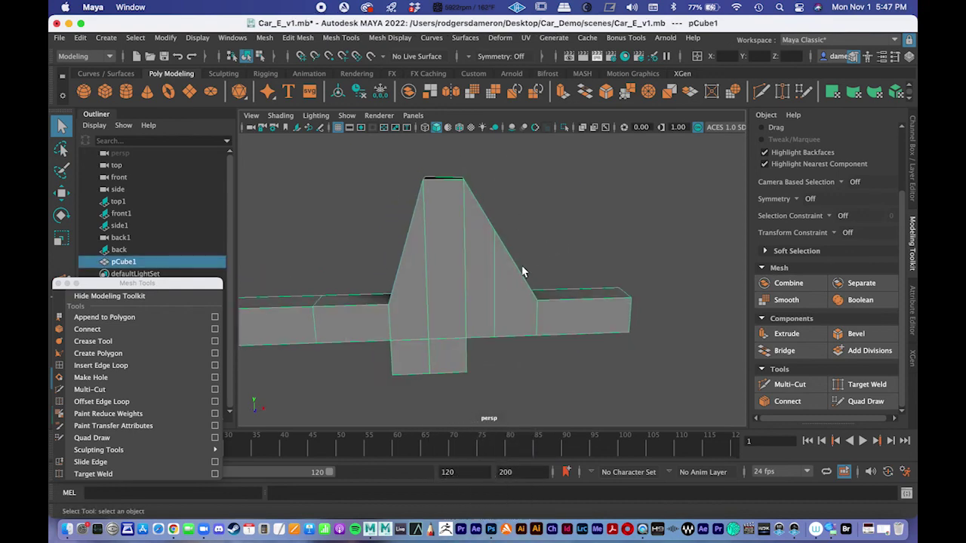
# Switch to edge mode and select the upper sloping edge above the inserted edge loop.
pyautogui.scroll(8, 521, 265)
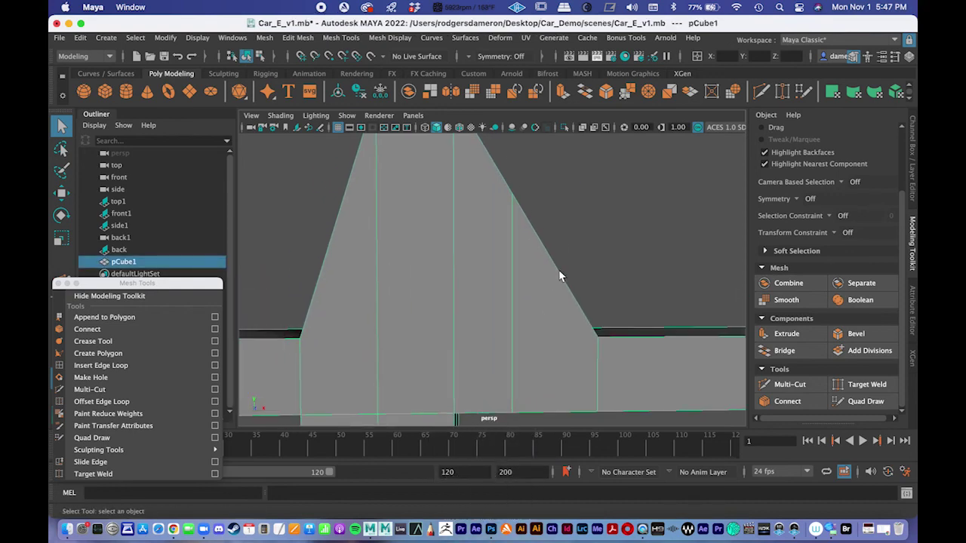
pyautogui.rightClick(528, 226)
pyautogui.click(529, 164)
pyautogui.click(510, 181)
pyautogui.click(510, 198)
pyautogui.scroll(-3, 483, 211)
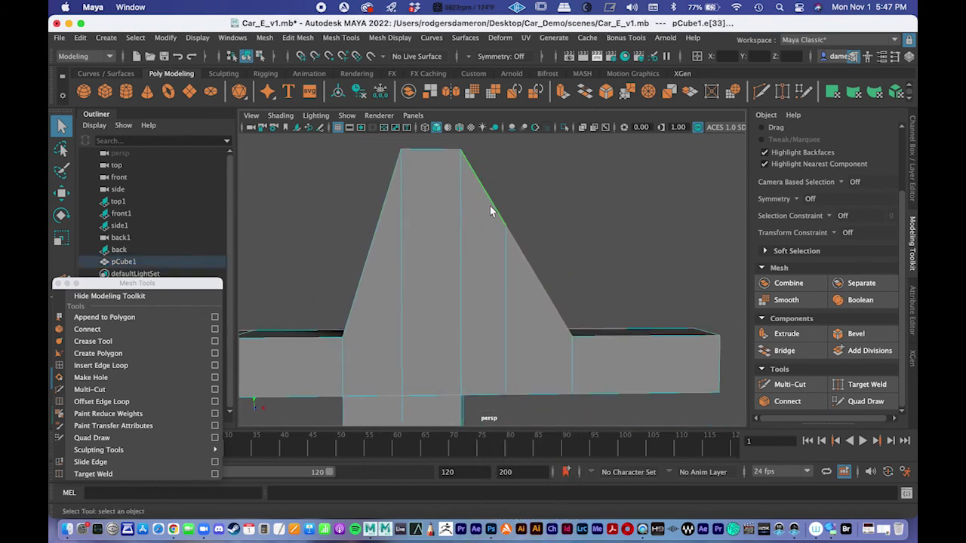
pyautogui.keyDown('alt'); pyautogui.moveTo(526, 352); pyautogui.dragTo(539, 297); pyautogui.keyUp('alt')
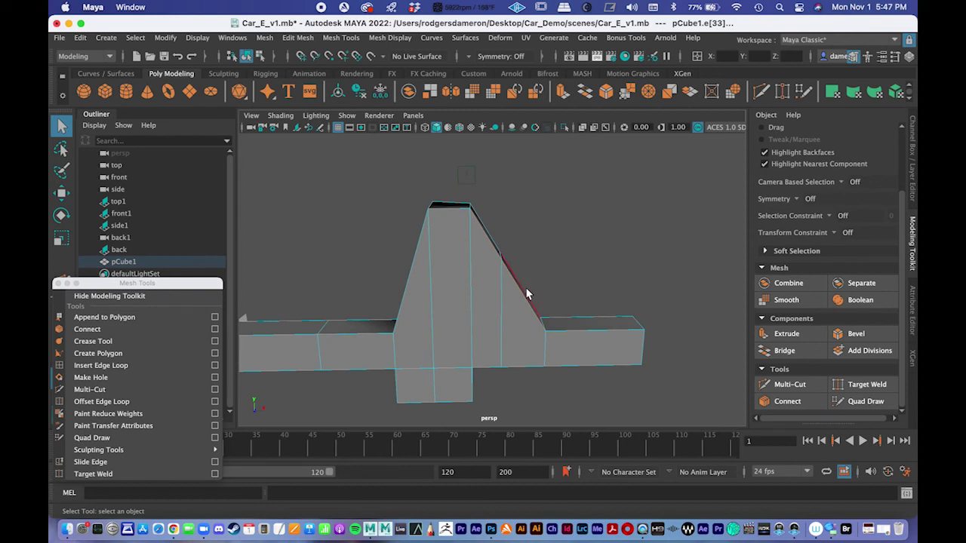
# Undo the edge selection, the mode changes and the edge loop cut through the sloping section.
pyautogui.hotkey('ctrl', 'z')
pyautogui.hotkey('ctrl', 'z')
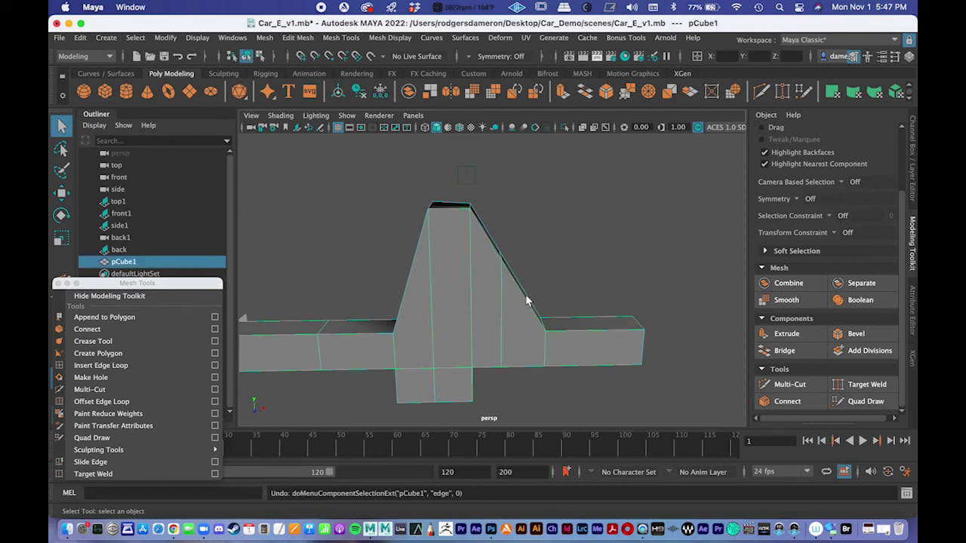
pyautogui.hotkey('ctrl', 'z')
pyautogui.hotkey('ctrl', 'z')
pyautogui.hotkey('ctrl', 'z')
pyautogui.hotkey('ctrl', 'z')
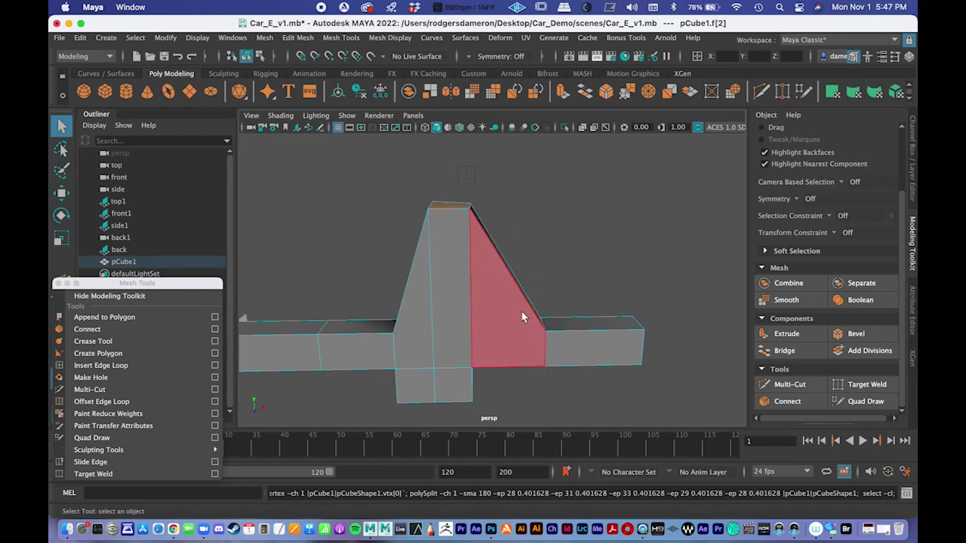
# Activate the Insert Edge Loop tool by way of its option settings, and close the settings window.
pyautogui.keyDown('alt'); pyautogui.moveTo(524, 315); pyautogui.dragTo(518, 311); pyautogui.keyUp('alt')
pyautogui.scroll(5, 518, 313)
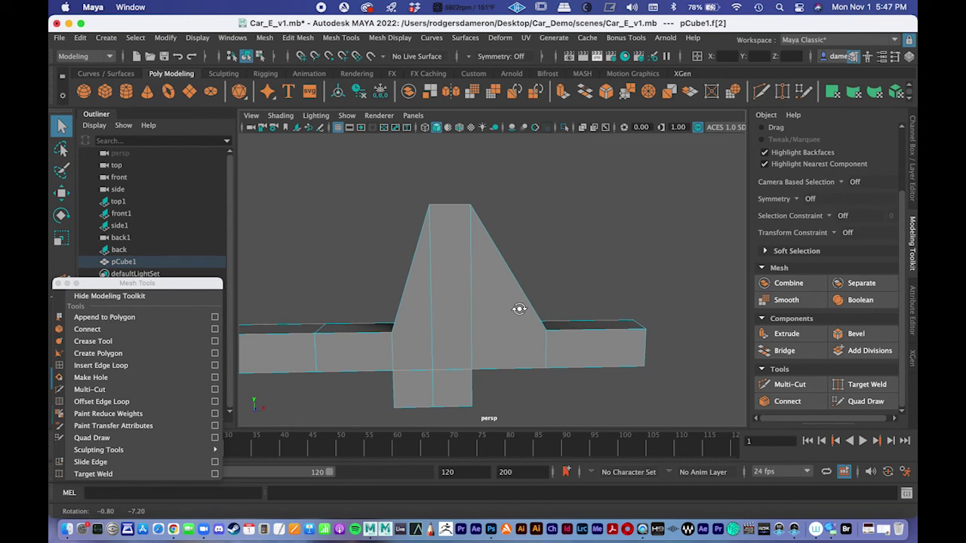
pyautogui.scroll(-5, 495, 234)
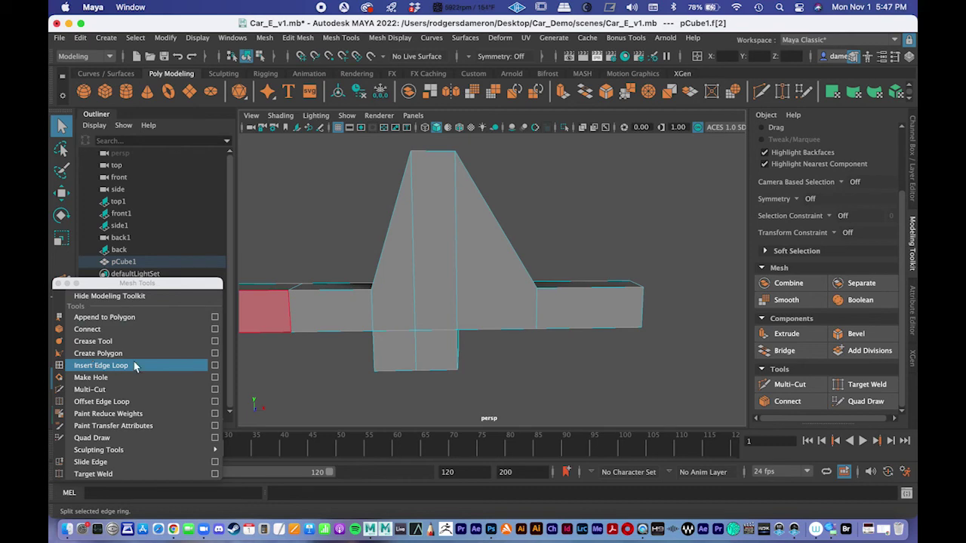
pyautogui.click(215, 365)
pyautogui.click(262, 228)
pyautogui.click(178, 68)
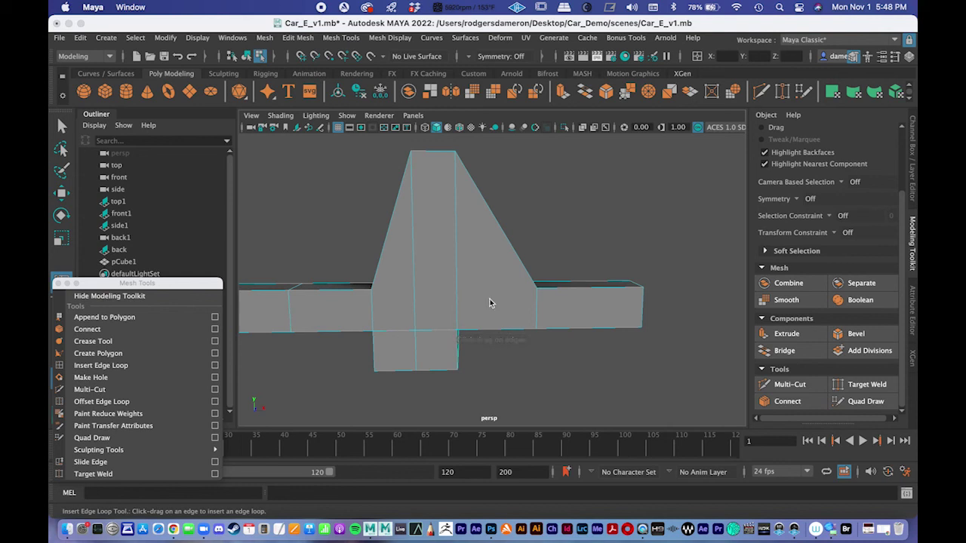
# Try inserting a vertical edge loop through the sloping section with the Insert Edge Loop tool, and undo it.
pyautogui.keyDown('alt'); pyautogui.moveTo(502, 267); pyautogui.dragTo(491, 244); pyautogui.keyUp('alt')
pyautogui.keyDown('alt'); pyautogui.moveTo(515, 316); pyautogui.dragTo(494, 310); pyautogui.keyUp('alt')
pyautogui.keyDown('alt'); pyautogui.moveTo(495, 309); pyautogui.dragTo(526, 314, button='right'); pyautogui.keyUp('alt')
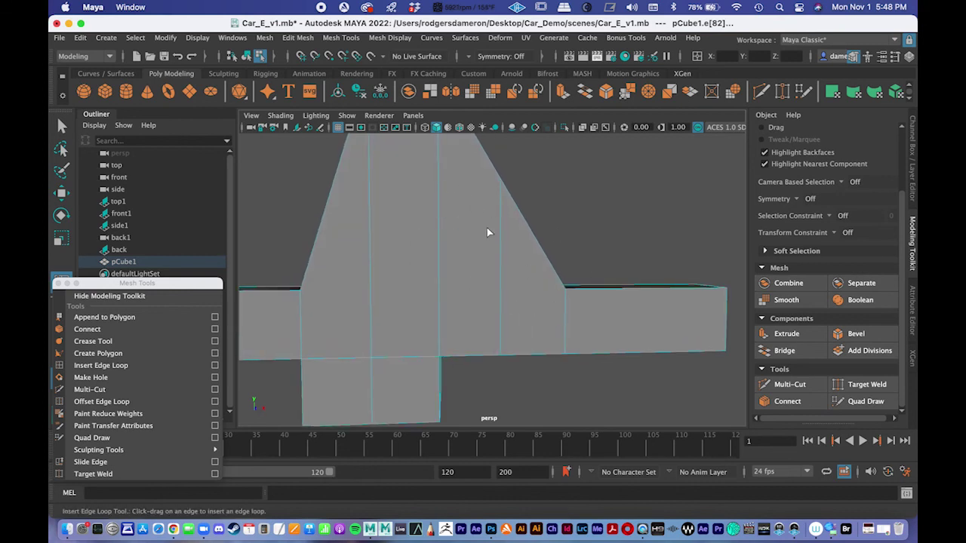
pyautogui.press('z')
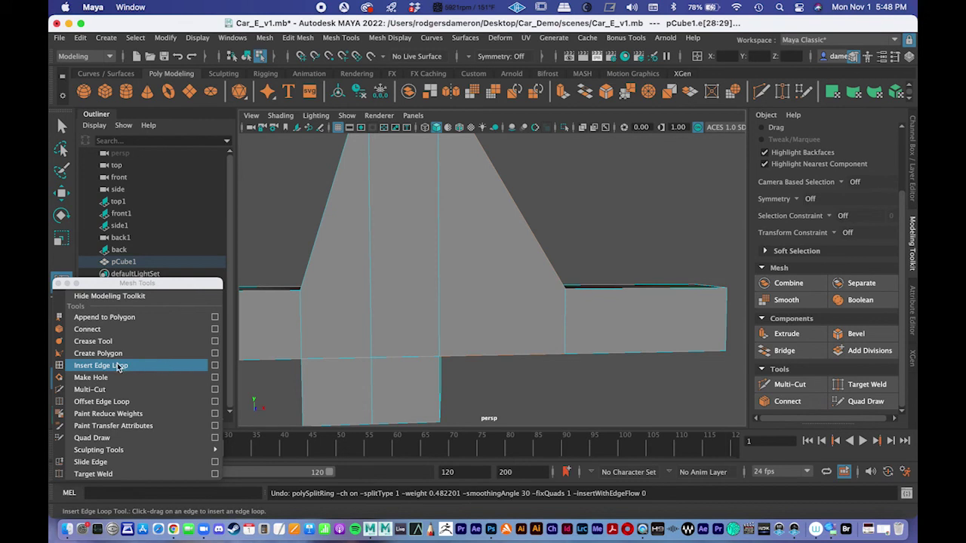
# Enable Insert with edge flow in the Insert Edge Loop tool's settings and close them.
pyautogui.click(215, 365)
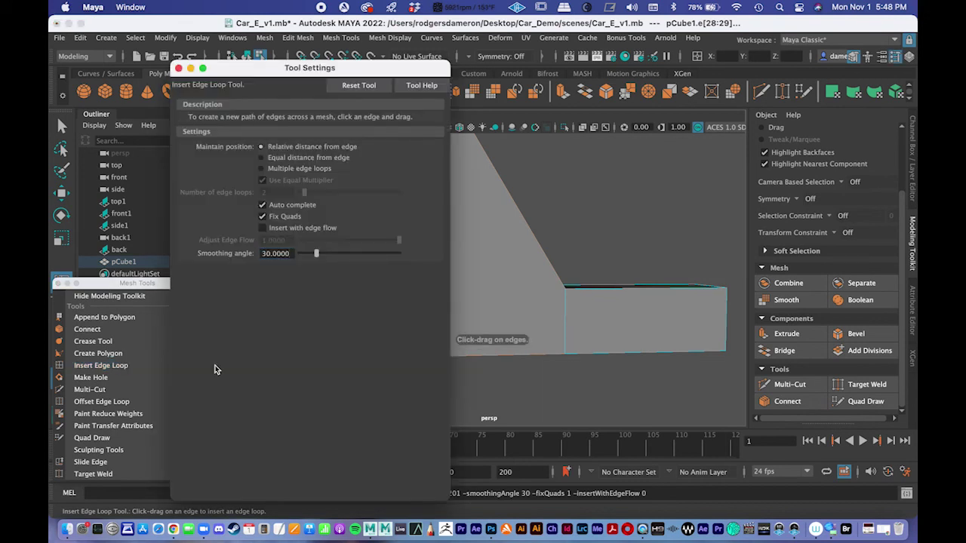
pyautogui.moveTo(257, 70); pyautogui.dragTo(282, 61)
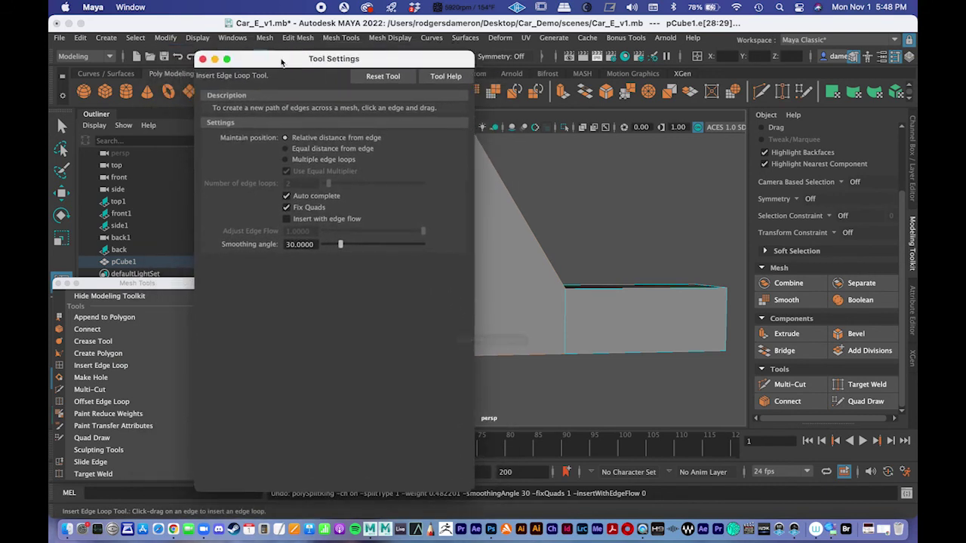
pyautogui.click(287, 219)
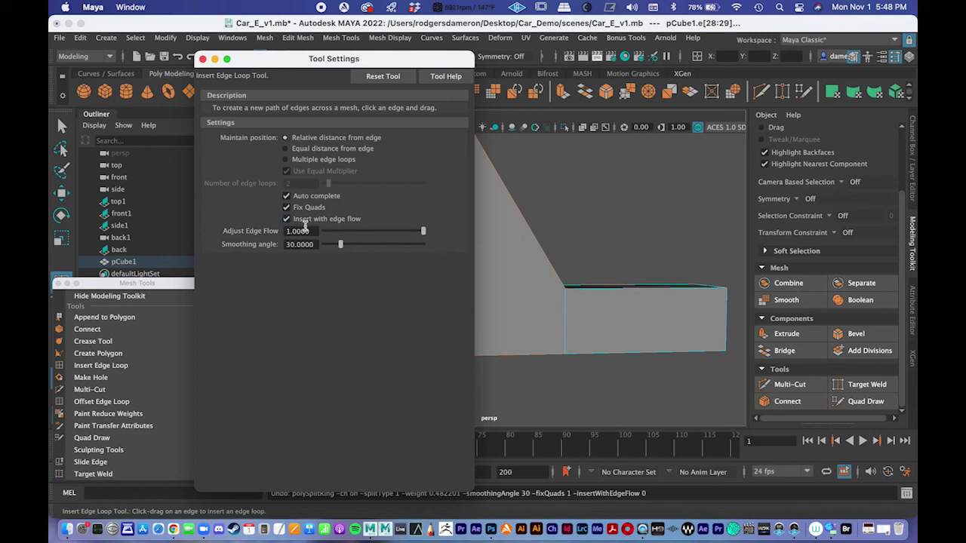
pyautogui.click(202, 60)
# Try inserting a vertical edge loop with edge flow through the sloping section, undo it, and return to object mode.
pyautogui.keyDown('alt'); pyautogui.moveTo(448, 158); pyautogui.dragTo(504, 241); pyautogui.keyUp('alt')
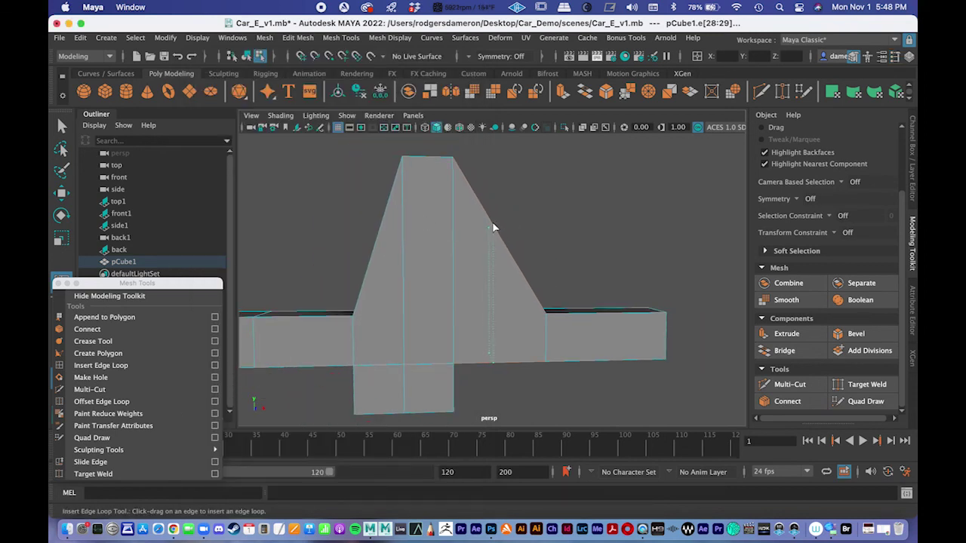
pyautogui.click(493, 225)
pyautogui.keyDown('alt'); pyautogui.moveTo(522, 299); pyautogui.dragTo(448, 294, button='right'); pyautogui.keyUp('alt')
pyautogui.press('super+z')
pyautogui.keyDown('alt'); pyautogui.moveTo(499, 338); pyautogui.dragTo(465, 314); pyautogui.keyUp('alt')
pyautogui.press('q')
pyautogui.moveTo(450, 199); pyautogui.dragTo(510, 181, button='right')
pyautogui.scroll(3, 516, 262)
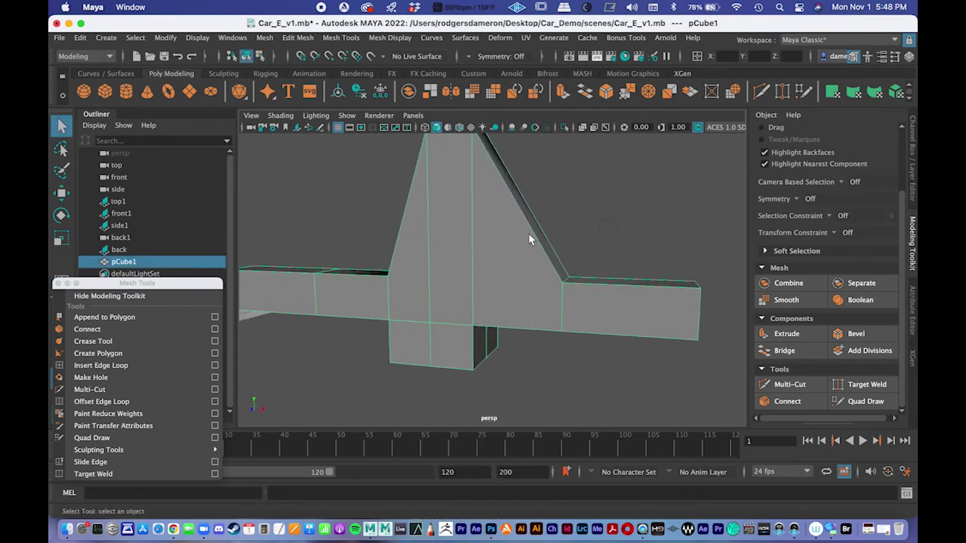
pyautogui.keyDown('alt'); pyautogui.moveTo(528, 240); pyautogui.dragTo(468, 243); pyautogui.keyUp('alt')
# Reactivate Insert Edge Loop, insert an edge flow loop partway along the sloping edge to inspect its bend, and undo it.
pyautogui.click(100, 365)
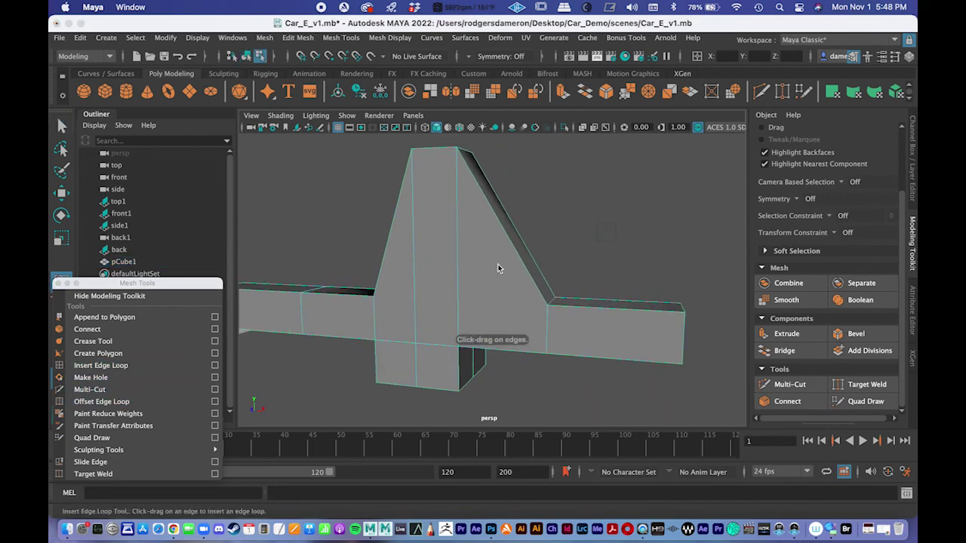
pyautogui.click(498, 221)
pyautogui.keyDown('alt'); pyautogui.moveTo(520, 272); pyautogui.dragTo(399, 338); pyautogui.keyUp('alt')
pyautogui.keyDown('alt'); pyautogui.moveTo(444, 326); pyautogui.dragTo(457, 267, button='middle'); pyautogui.keyUp('alt')
pyautogui.keyDown('alt'); pyautogui.moveTo(457, 267); pyautogui.dragTo(515, 291, button='right'); pyautogui.keyUp('alt')
pyautogui.moveTo(499, 288)
pyautogui.keyDown('alt'); pyautogui.mouseDown()
pyautogui.moveTo(485, 286)
pyautogui.moveTo(493, 295)
pyautogui.mouseUp(); pyautogui.keyUp('alt')
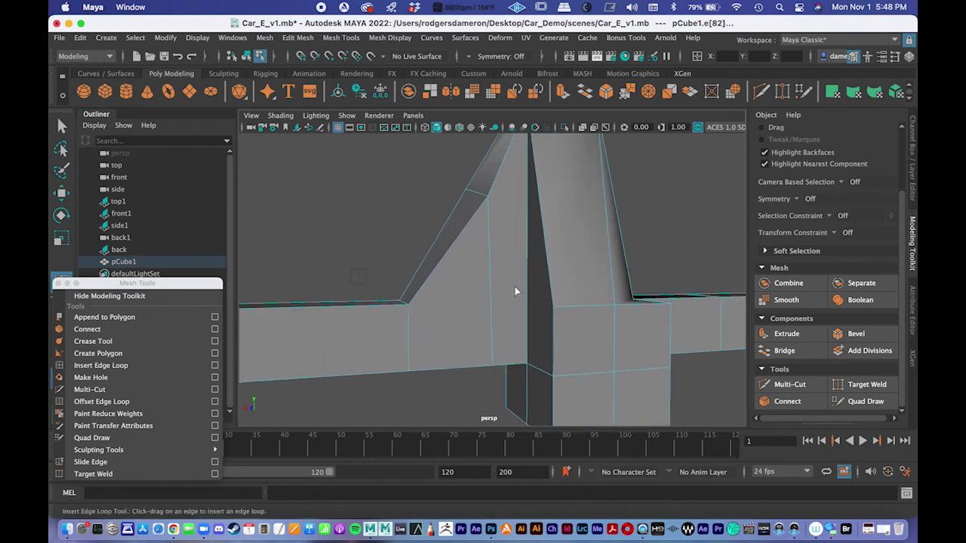
pyautogui.keyDown('alt'); pyautogui.moveTo(475, 295); pyautogui.dragTo(499, 257, button='middle'); pyautogui.keyUp('alt')
pyautogui.press('super+z')
pyautogui.keyDown('alt'); pyautogui.moveTo(500, 258); pyautogui.dragTo(445, 266, button='right'); pyautogui.keyUp('alt')
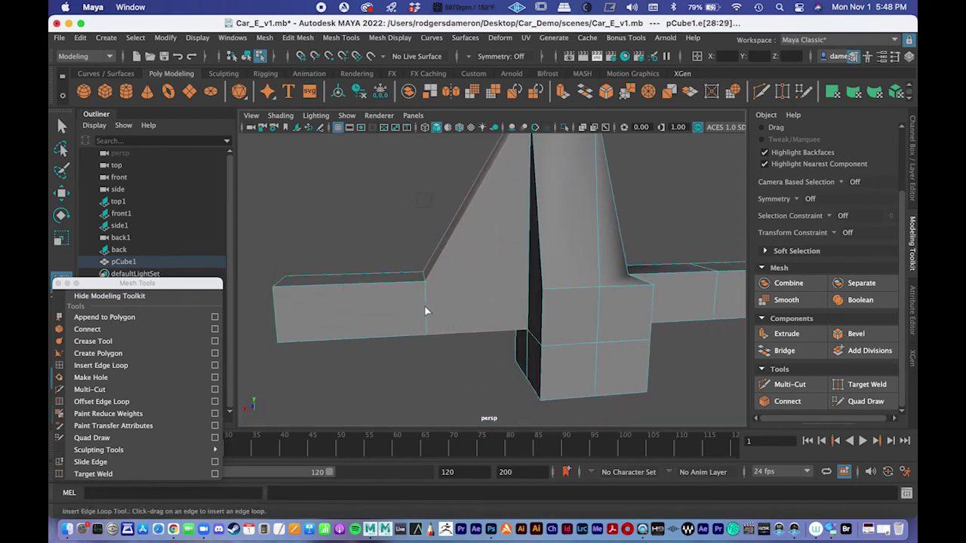
pyautogui.hotkey('shift', 'z')
pyautogui.keyDown('alt'); pyautogui.moveTo(463, 323); pyautogui.dragTo(531, 348); pyautogui.keyUp('alt')
pyautogui.press('super+z')
# Try inserting an edge loop from the sloping section's lower edge, undo it, and leave the Insert Edge Loop tool.
pyautogui.keyDown('alt'); pyautogui.moveTo(438, 353); pyautogui.dragTo(484, 338, button='middle'); pyautogui.keyUp('alt')
pyautogui.keyDown('alt'); pyautogui.moveTo(485, 337); pyautogui.dragTo(558, 336, button='right'); pyautogui.keyUp('alt')
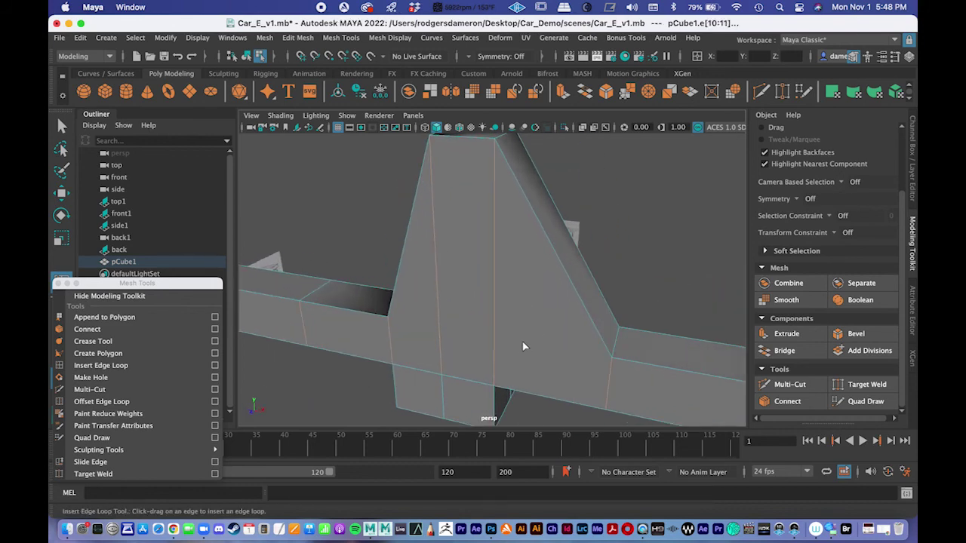
pyautogui.moveTo(542, 393); pyautogui.dragTo(538, 395)
pyautogui.keyDown('alt'); pyautogui.moveTo(553, 396); pyautogui.dragTo(487, 360, button='right'); pyautogui.keyUp('alt')
pyautogui.keyDown('alt'); pyautogui.moveTo(486, 360); pyautogui.dragTo(511, 334, button='middle'); pyautogui.keyUp('alt')
pyautogui.press('super+z')
pyautogui.keyDown('alt'); pyautogui.moveTo(594, 335); pyautogui.dragTo(567, 303); pyautogui.keyUp('alt')
pyautogui.press('q')
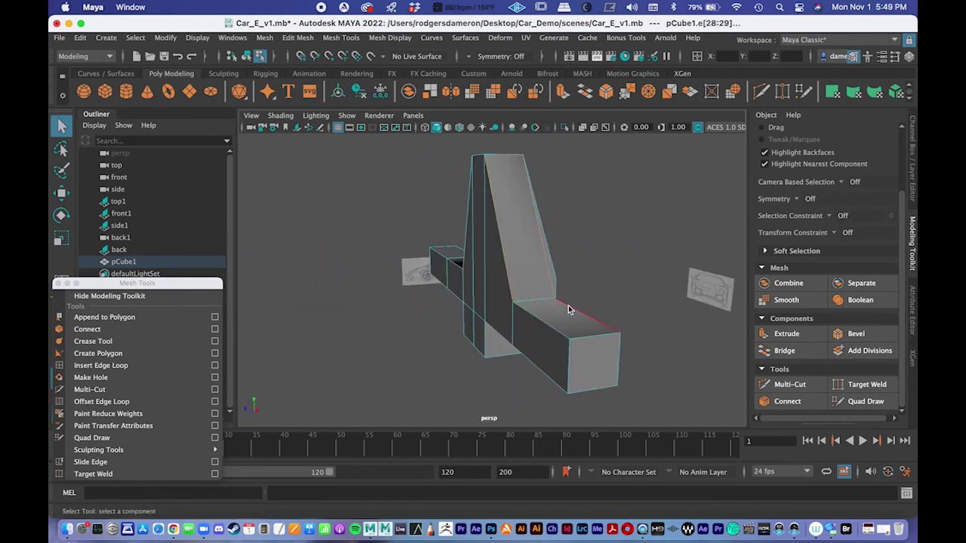
# In the side view, select all faces behind the mesh's flat front plane and delete them.
pyautogui.press('space')
pyautogui.press('space')
pyautogui.keyDown('alt'); pyautogui.moveTo(650, 328); pyautogui.dragTo(552, 309, button='middle'); pyautogui.keyUp('alt')
pyautogui.keyDown('alt'); pyautogui.moveTo(551, 309); pyautogui.dragTo(279, 273, button='right'); pyautogui.keyUp('alt')
pyautogui.keyDown('alt'); pyautogui.moveTo(359, 271); pyautogui.dragTo(358, 279, button='middle'); pyautogui.keyUp('alt')
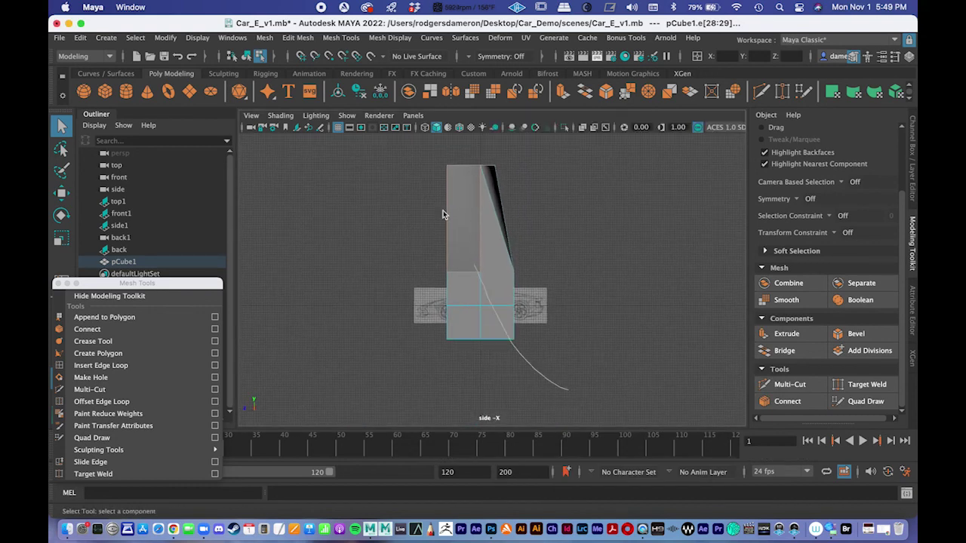
pyautogui.rightClick(479, 198)
pyautogui.moveTo(579, 380); pyautogui.dragTo(476, 145)
pyautogui.press('\\')
pyautogui.press('Delete')
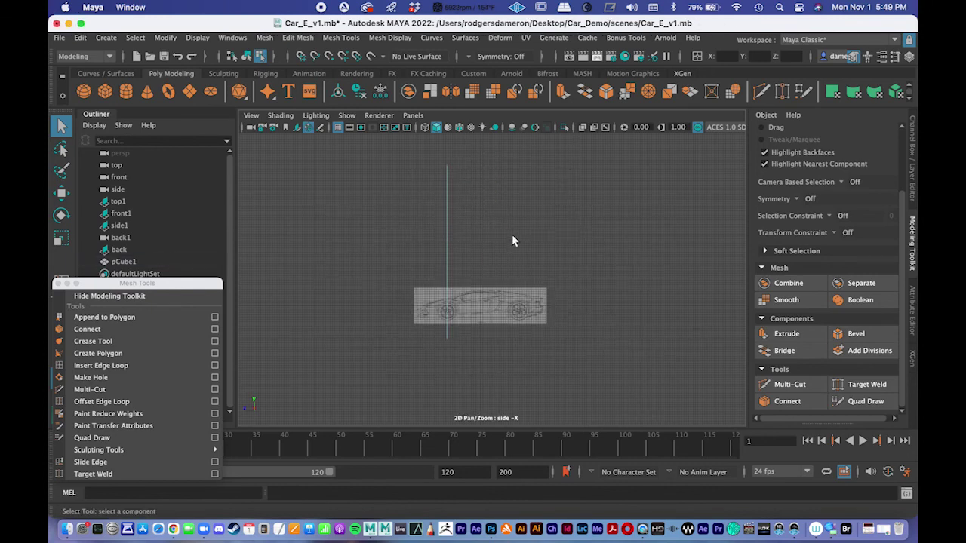
# Return to the perspective view and select the remaining flat mesh in object mode.
pyautogui.press('space')
pyautogui.press('space')
pyautogui.keyDown('alt'); pyautogui.moveTo(614, 220); pyautogui.dragTo(506, 261); pyautogui.keyUp('alt')
pyautogui.keyDown('alt'); pyautogui.moveTo(506, 261); pyautogui.dragTo(479, 254, button='right'); pyautogui.keyUp('alt')
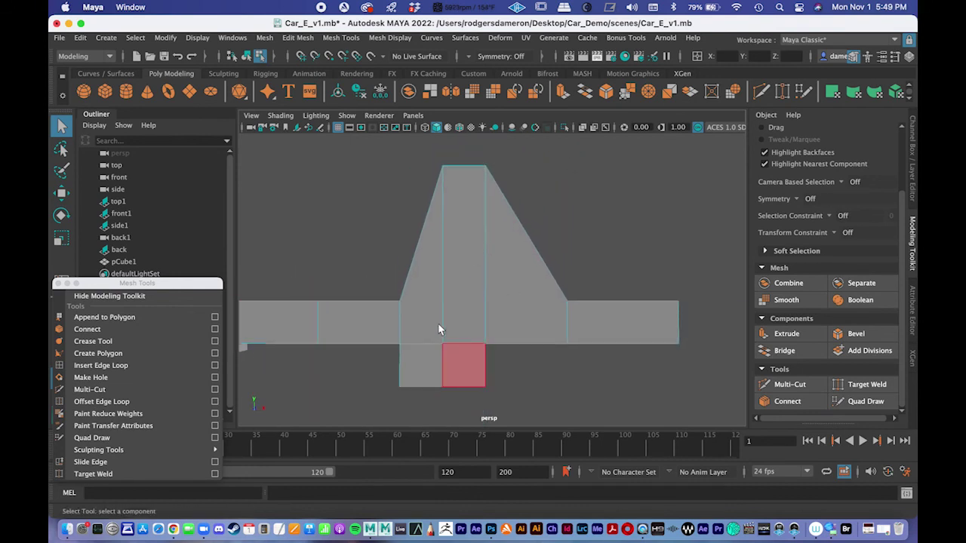
pyautogui.moveTo(463, 297); pyautogui.dragTo(539, 179, button='right')
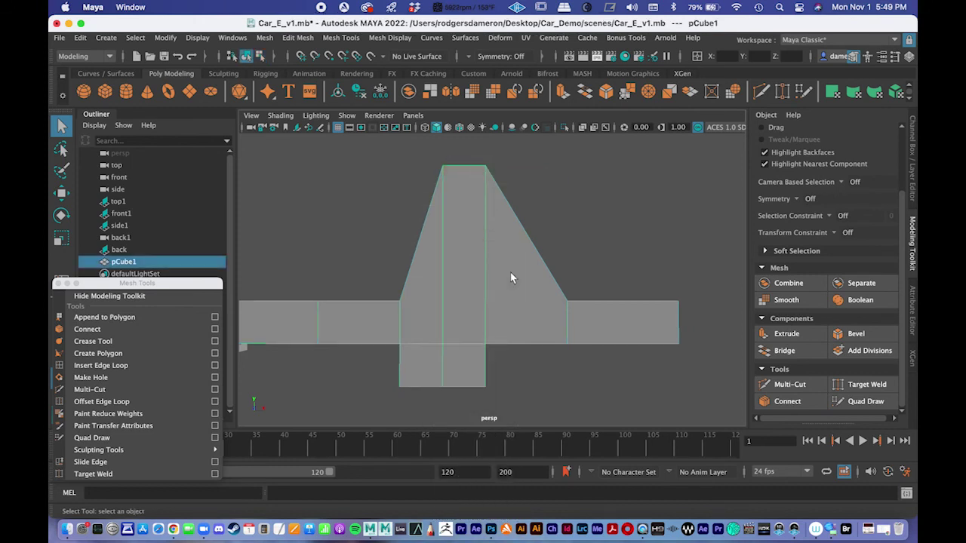
# Try inserting an edge flow loop through the flat mesh's sloping section, undo it, and check the Insert Edge Loop settings.
pyautogui.click(105, 365)
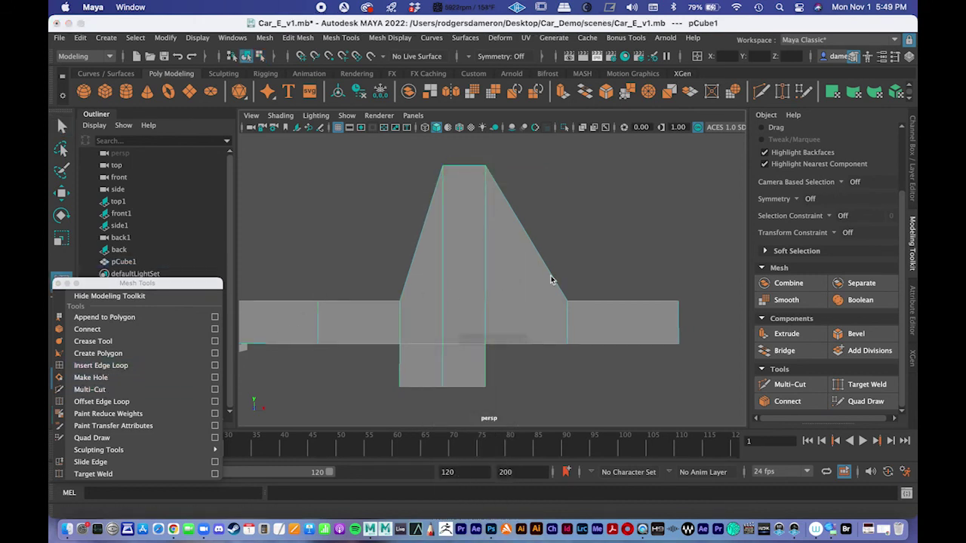
pyautogui.click(513, 212)
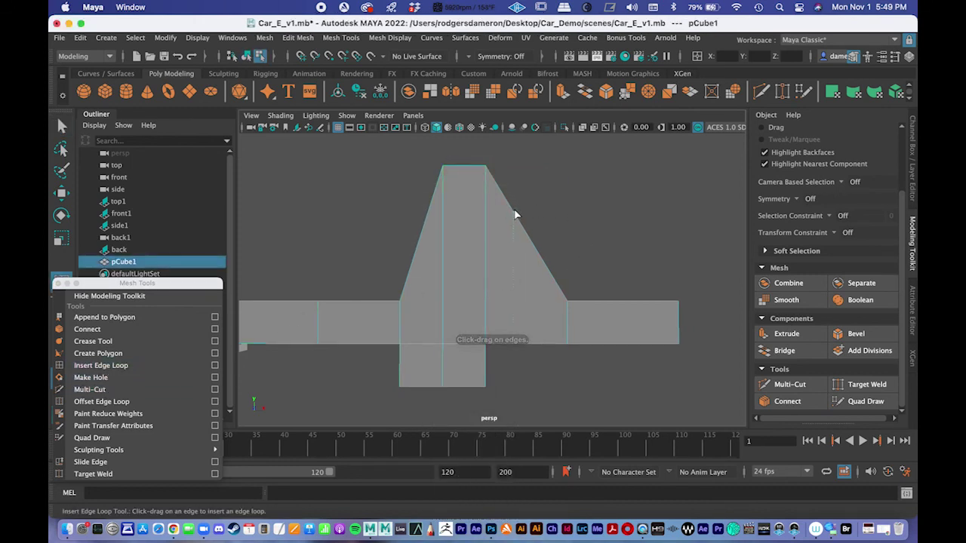
pyautogui.click(515, 215)
pyautogui.hotkey('ctrl', 'z')
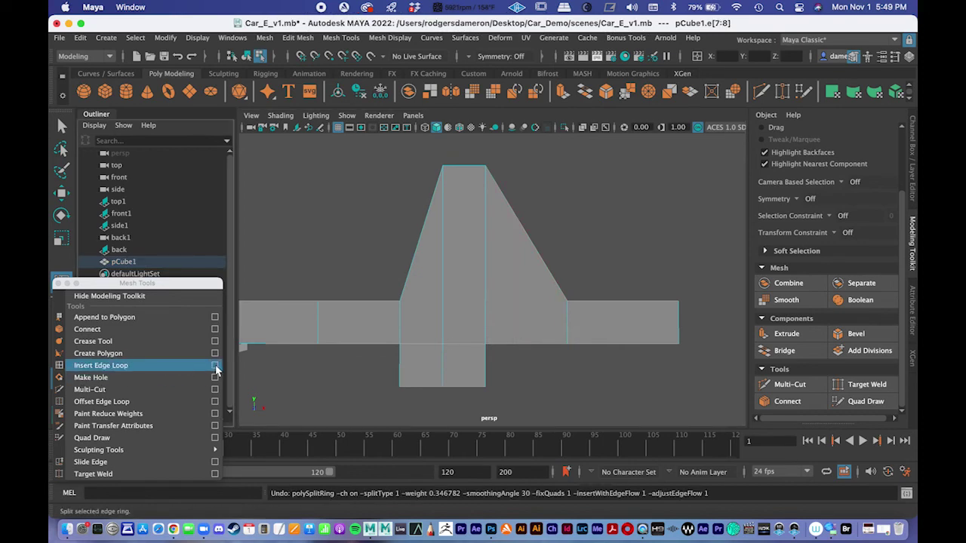
pyautogui.click(215, 365)
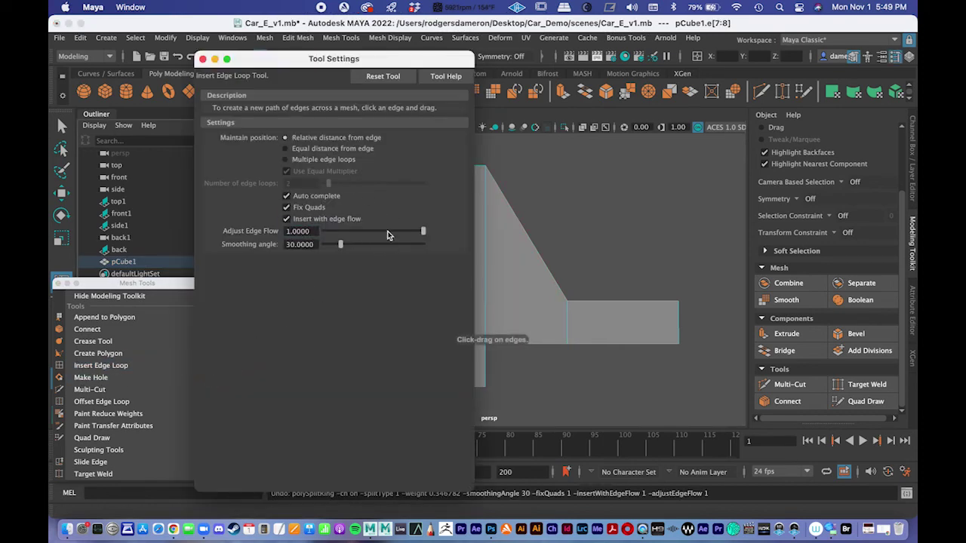
pyautogui.click(202, 59)
# Leave the Insert Edge Loop tool, select the flat mesh in object mode, and delete it.
pyautogui.keyDown('alt'); pyautogui.moveTo(368, 137); pyautogui.dragTo(458, 302); pyautogui.keyUp('alt')
pyautogui.press('q')
pyautogui.moveTo(464, 295); pyautogui.dragTo(534, 181, button='right')
pyautogui.keyDown('alt'); pyautogui.moveTo(461, 301); pyautogui.dragTo(469, 320, button='middle'); pyautogui.keyUp('alt')
pyautogui.scroll(-3, 486, 326)
pyautogui.press('Delete')
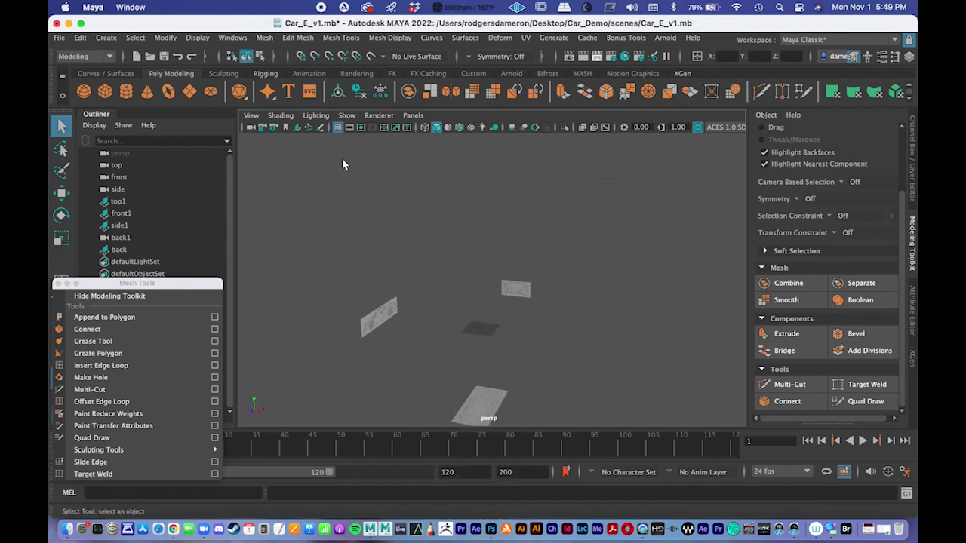
pyautogui.click(105, 91)
pyautogui.keyDown('alt'); pyautogui.moveTo(471, 339); pyautogui.dragTo(474, 311, button='middle'); pyautogui.keyUp('alt')
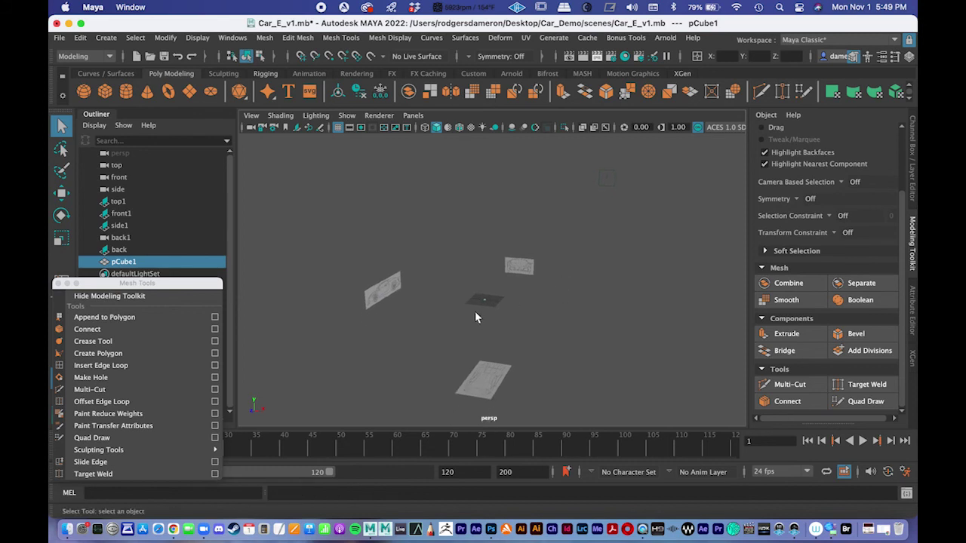
pyautogui.press('f')
pyautogui.keyDown('alt'); pyautogui.moveTo(489, 318); pyautogui.dragTo(386, 256, button='right'); pyautogui.keyUp('alt')
pyautogui.keyDown('alt'); pyautogui.moveTo(386, 259); pyautogui.dragTo(482, 291); pyautogui.keyUp('alt')
pyautogui.click(795, 335)
pyautogui.keyDown('alt'); pyautogui.moveTo(586, 308); pyautogui.dragTo(526, 304); pyautogui.keyUp('alt')
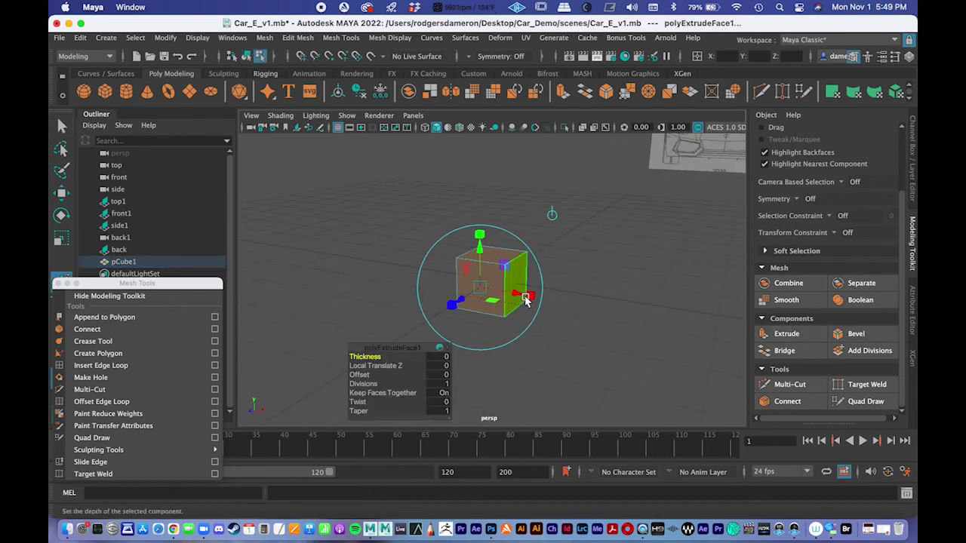
pyautogui.hotkey('ctrl', 'z')
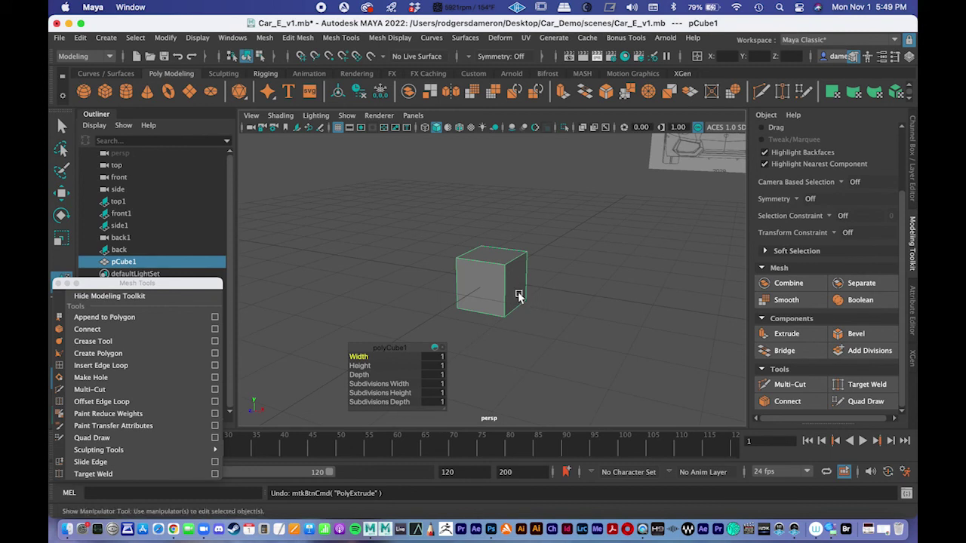
pyautogui.hotkey('ctrl', 'z')
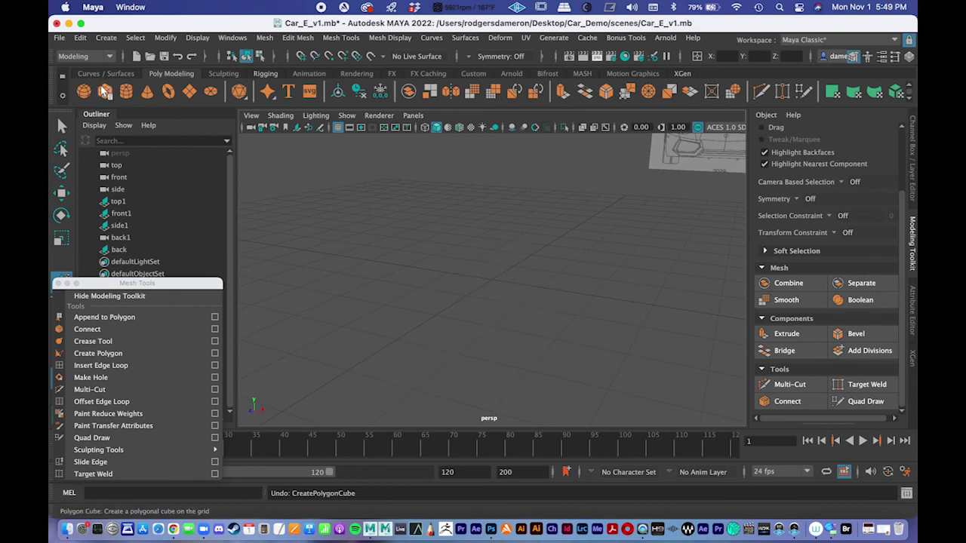
# Create a polygon cube and extrude one of its side faces outward along X.
pyautogui.click(105, 92)
pyautogui.press('q')
pyautogui.moveTo(506, 283); pyautogui.dragTo(506, 231, button='right')
pyautogui.click(512, 294)
pyautogui.click(512, 294)
pyautogui.keyDown('alt'); pyautogui.moveTo(512, 294); pyautogui.dragTo(485, 293, button='middle'); pyautogui.keyUp('alt')
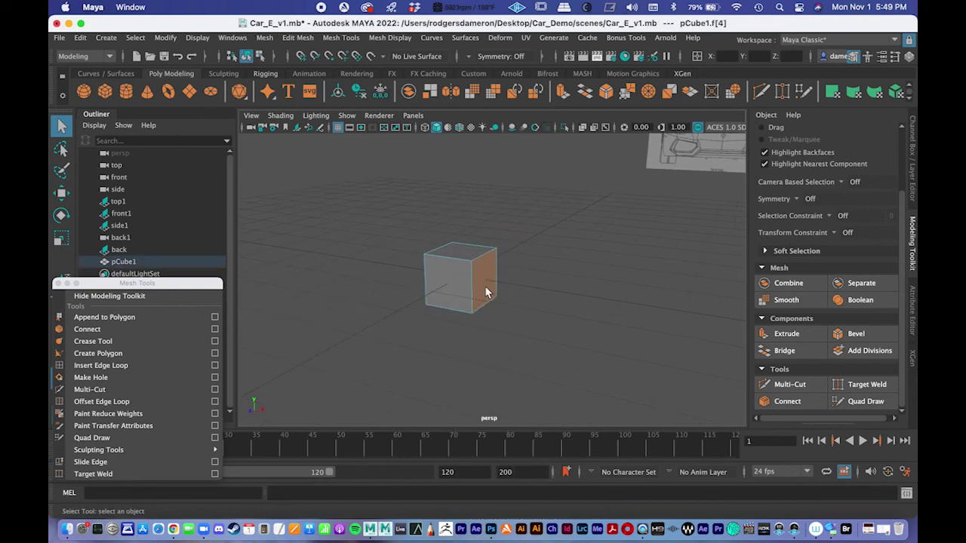
pyautogui.hotkey('ctrl', 'e')
pyautogui.moveTo(513, 288); pyautogui.dragTo(575, 314)
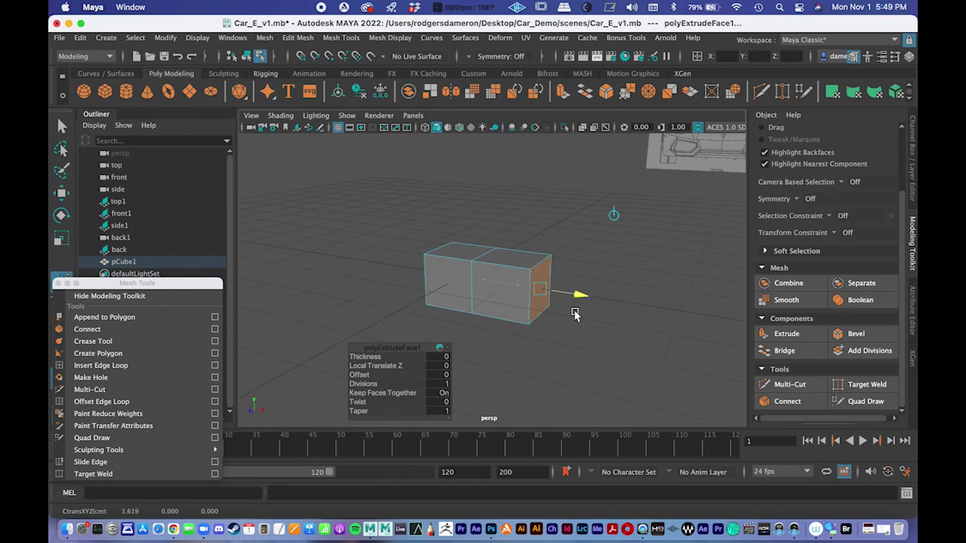
# Extrude the original cube section's top face upward to form an L shape, and switch to edge mode.
pyautogui.click(458, 254)
pyautogui.moveTo(461, 217); pyautogui.dragTo(487, 291)
pyautogui.press('q')
pyautogui.moveTo(486, 291); pyautogui.dragTo(486, 167, button='right')
pyautogui.keyDown('alt'); pyautogui.moveTo(457, 262); pyautogui.dragTo(457, 264); pyautogui.keyUp('alt')
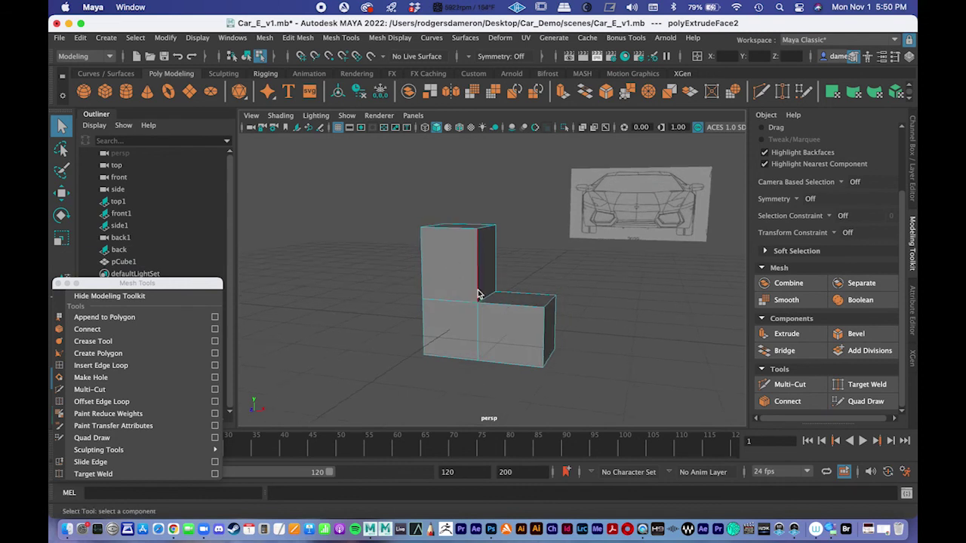
# Move the L shape's inner corner edge up and outward to form a sloping profile between the two arms.
pyautogui.rightClick(474, 198)
pyautogui.click(470, 164)
pyautogui.click(491, 299)
pyautogui.scroll(-5, 427, 325)
pyautogui.press('w')
pyautogui.moveTo(492, 232); pyautogui.dragTo(491, 215)
pyautogui.moveTo(551, 276); pyautogui.dragTo(573, 276)
pyautogui.keyDown('alt'); pyautogui.moveTo(452, 263); pyautogui.dragTo(440, 272); pyautogui.keyUp('alt')
pyautogui.keyDown('alt'); pyautogui.moveTo(439, 271); pyautogui.dragTo(531, 300, button='right'); pyautogui.keyUp('alt')
pyautogui.keyDown('alt'); pyautogui.moveTo(531, 301); pyautogui.dragTo(613, 275); pyautogui.keyUp('alt')
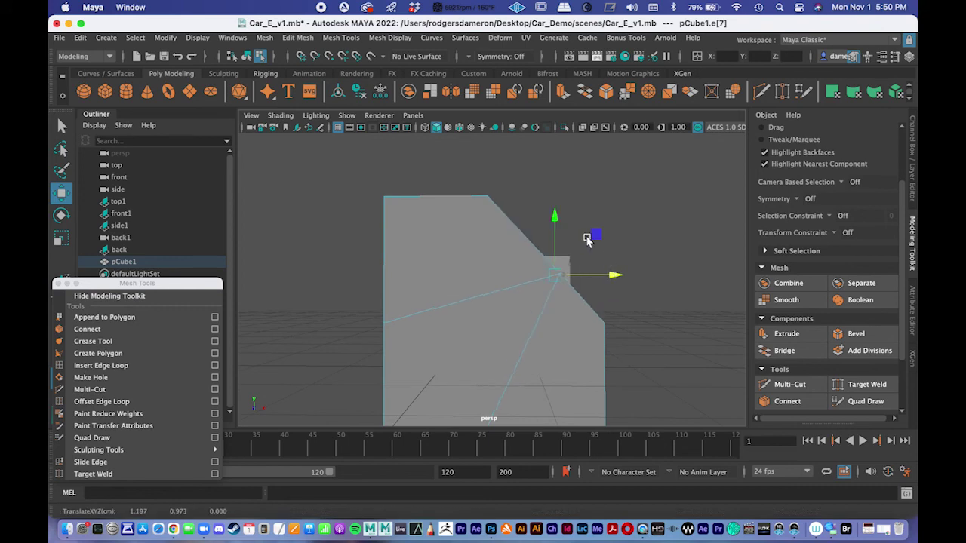
pyautogui.moveTo(555, 216)
pyautogui.mouseDown()
pyautogui.moveTo(556, 194)
pyautogui.moveTo(555, 217)
pyautogui.mouseUp()
# Return to object mode, select the reshaped L mesh, and delete it.
pyautogui.keyDown('alt'); pyautogui.moveTo(544, 232); pyautogui.dragTo(533, 271, button='middle'); pyautogui.keyUp('alt')
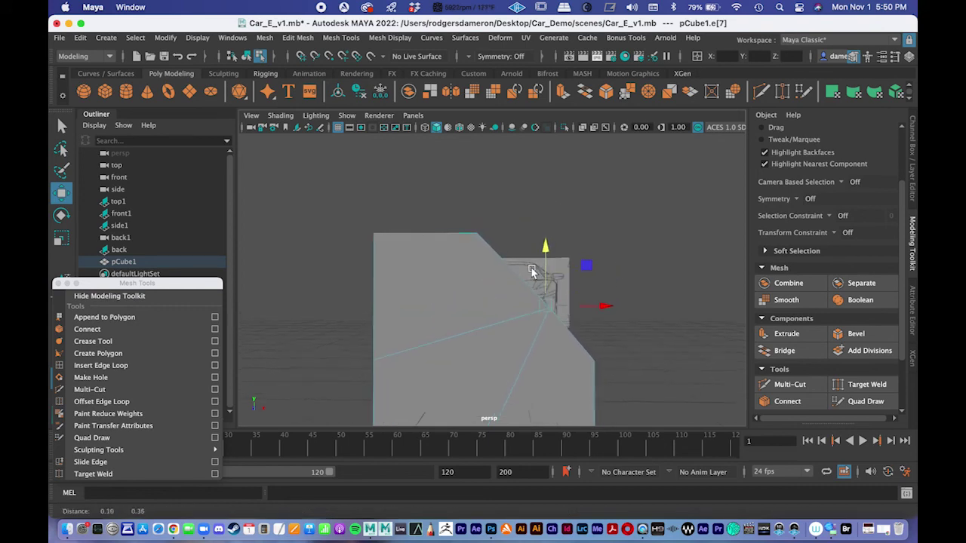
pyautogui.keyDown('alt'); pyautogui.moveTo(533, 270); pyautogui.dragTo(500, 262, button='right'); pyautogui.keyUp('alt')
pyautogui.press('q')
pyautogui.moveTo(413, 219); pyautogui.dragTo(465, 198, button='right')
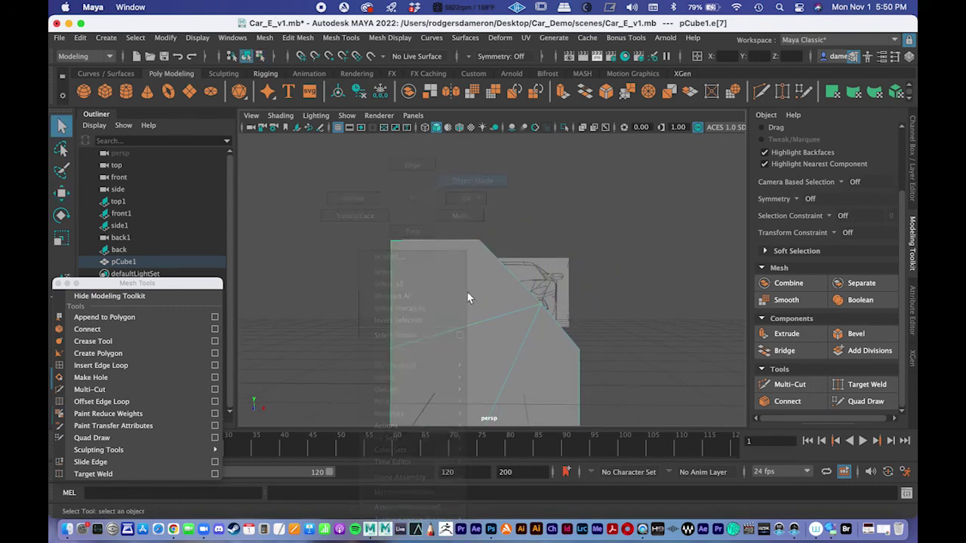
pyautogui.scroll(6, 467, 255)
pyautogui.scroll(-2, 487, 221)
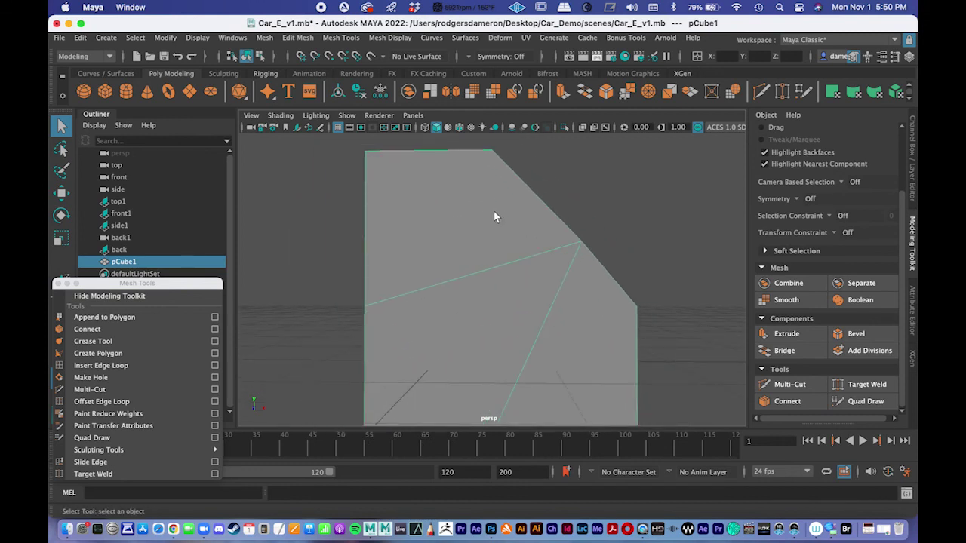
pyautogui.moveTo(497, 236); pyautogui.dragTo(547, 185, button='right')
pyautogui.press('Delete')
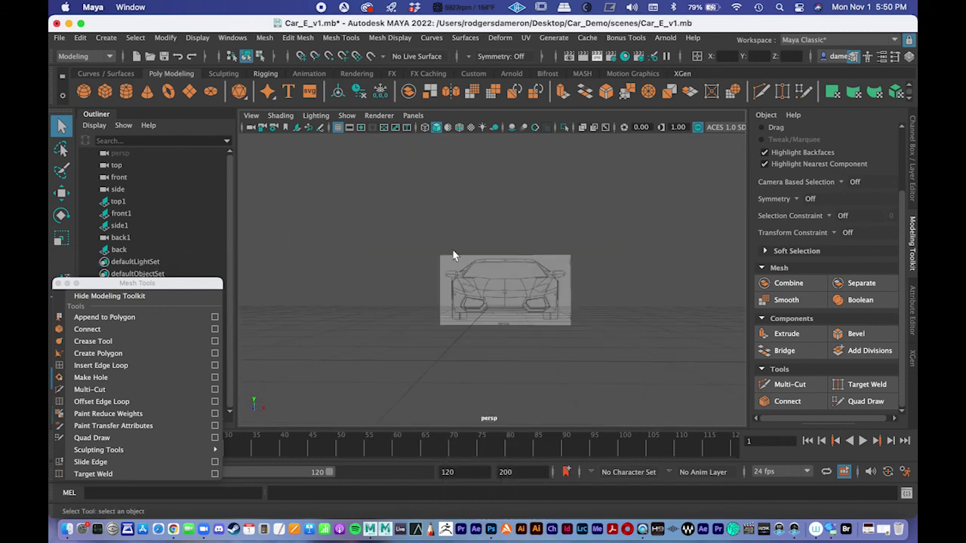
# Create a new polygon cube, smooth it with 1 division, and return to object mode.
pyautogui.click(104, 91)
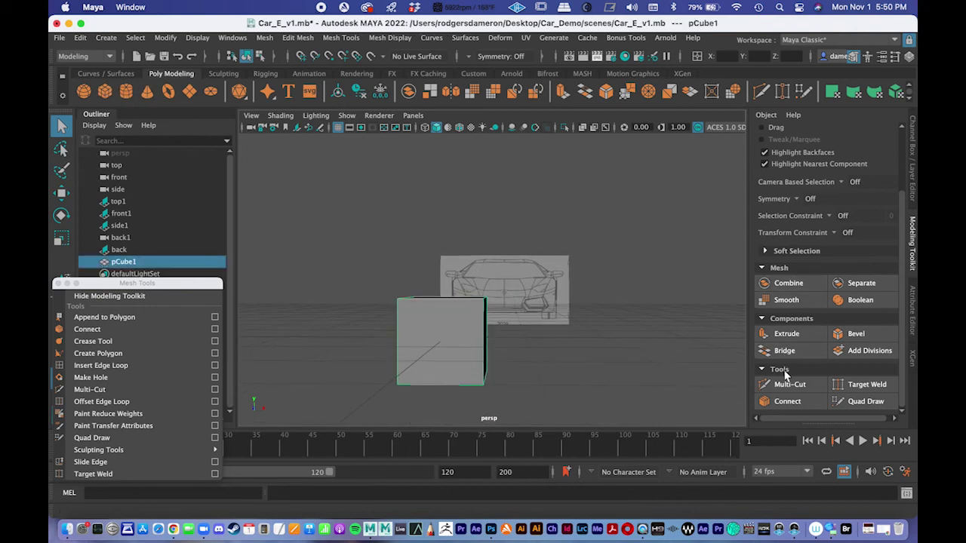
pyautogui.click(786, 299)
pyautogui.keyDown('alt'); pyautogui.moveTo(453, 340); pyautogui.dragTo(450, 302, button='middle'); pyautogui.keyUp('alt')
pyautogui.keyDown('alt'); pyautogui.moveTo(450, 302); pyautogui.dragTo(489, 293, button='right'); pyautogui.keyUp('alt')
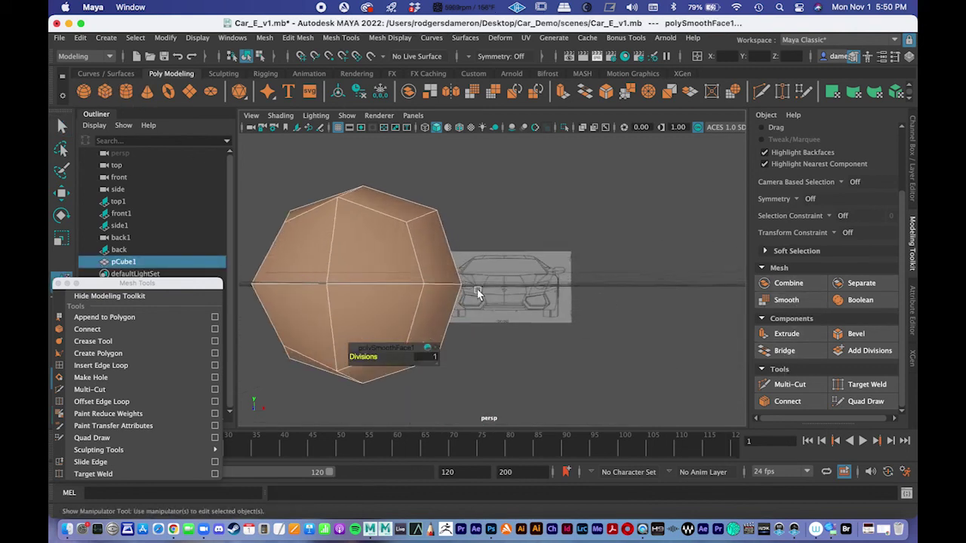
pyautogui.keyDown('alt'); pyautogui.moveTo(489, 293); pyautogui.dragTo(503, 291, button='middle'); pyautogui.keyUp('alt')
pyautogui.press('q')
pyautogui.keyDown('alt'); pyautogui.moveTo(455, 283); pyautogui.dragTo(432, 268); pyautogui.keyUp('alt')
pyautogui.moveTo(447, 252); pyautogui.dragTo(509, 181, button='right')
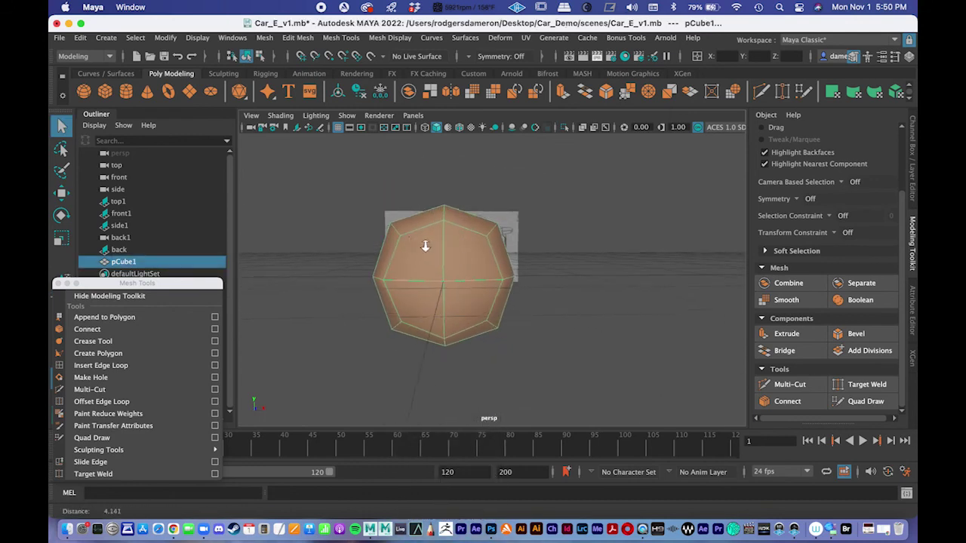
# Try cutting an edge loop beside the smoothed cube's central vertical edge with Multi-Cut, and undo it.
pyautogui.click(553, 306)
pyautogui.click(467, 276)
pyautogui.click(789, 384)
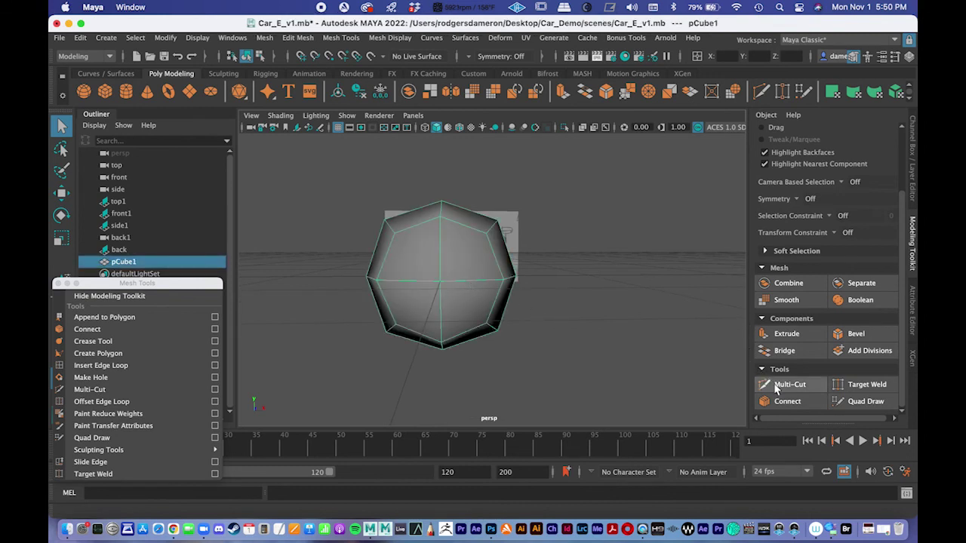
pyautogui.keyDown('ctrl'); pyautogui.click(461, 281); pyautogui.keyUp('ctrl')
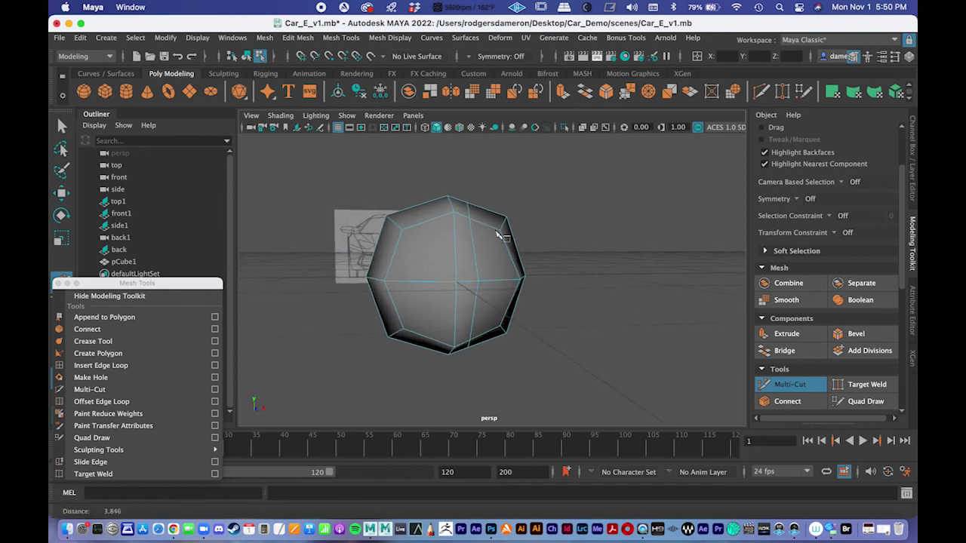
pyautogui.scroll(3, 453, 181)
pyautogui.press('super+z')
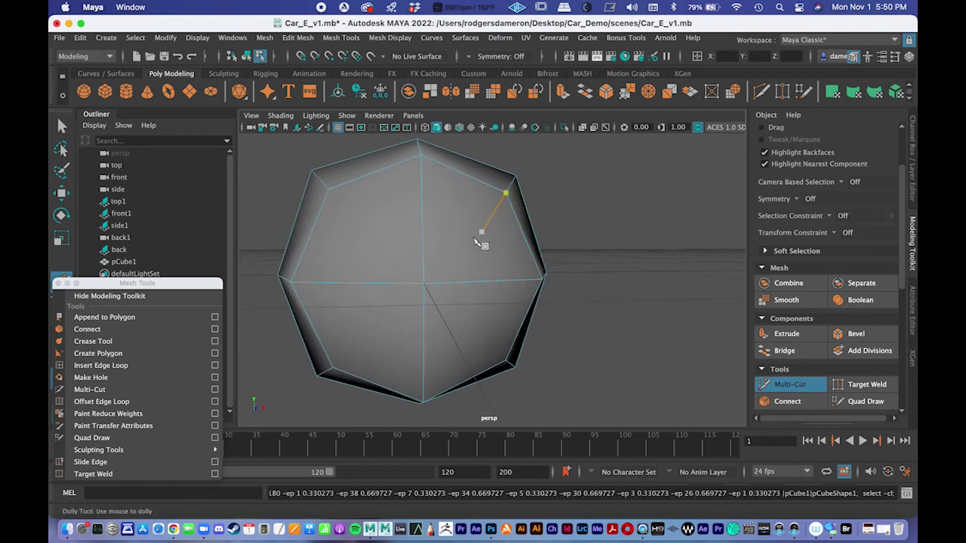
pyautogui.keyDown('alt'); pyautogui.moveTo(420, 305); pyautogui.dragTo(395, 305); pyautogui.keyUp('alt')
pyautogui.click(325, 366)
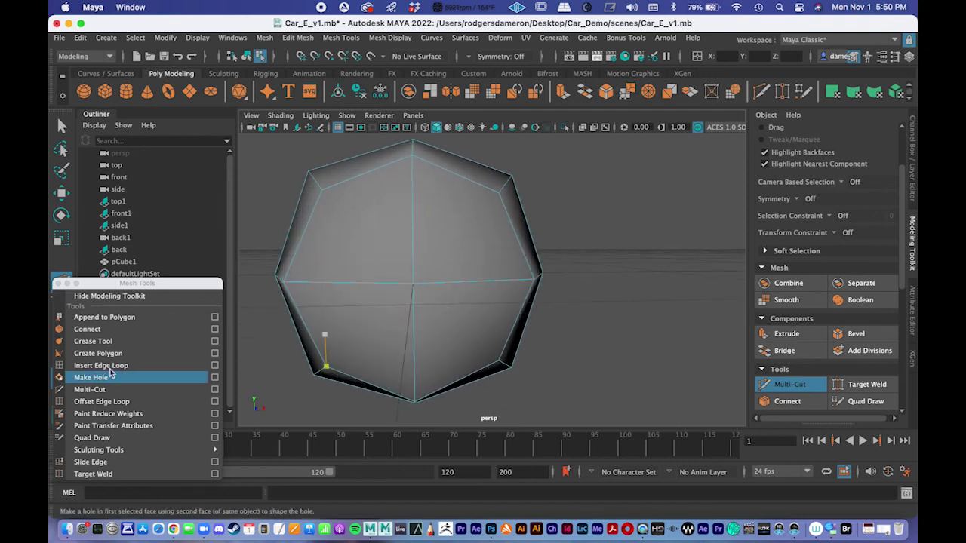
# Check that Insert Edge Loop uses edge flow, and insert one vertical loop between the mesh's central edge and its outer corner.
pyautogui.click(213, 366)
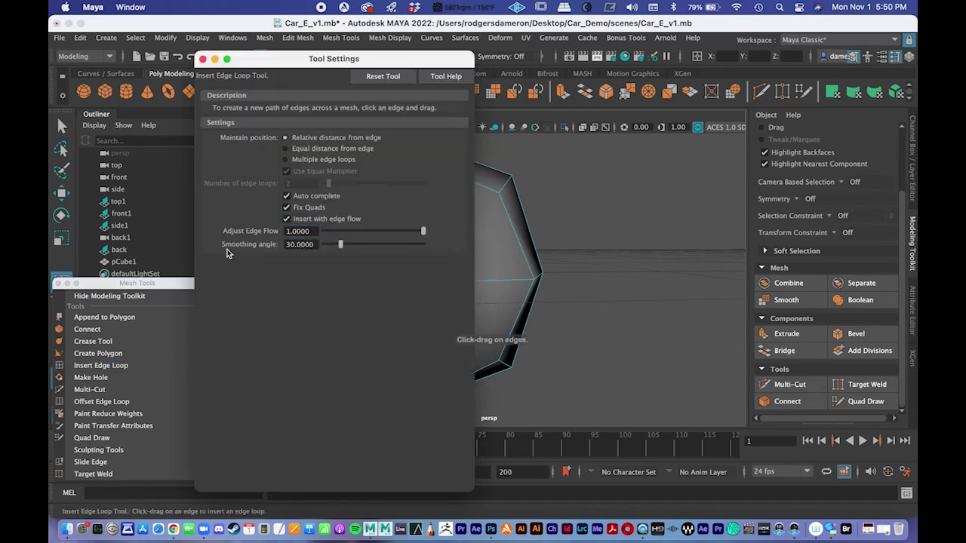
pyautogui.click(202, 59)
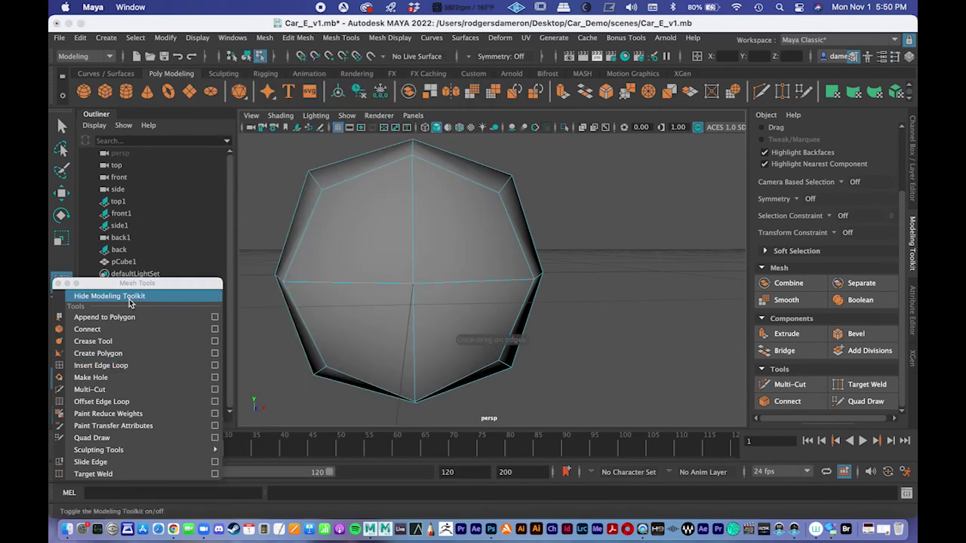
pyautogui.click(108, 368)
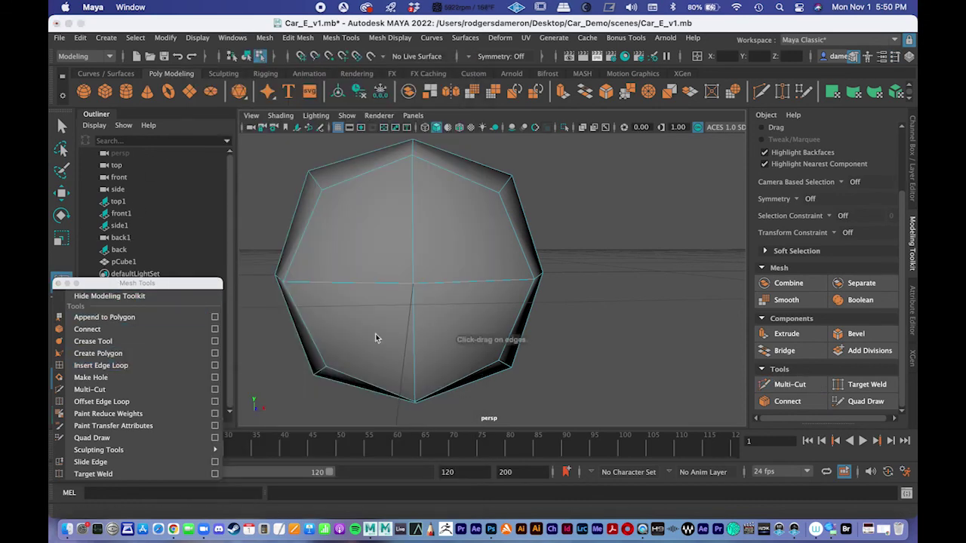
pyautogui.click(460, 287)
pyautogui.click(465, 285)
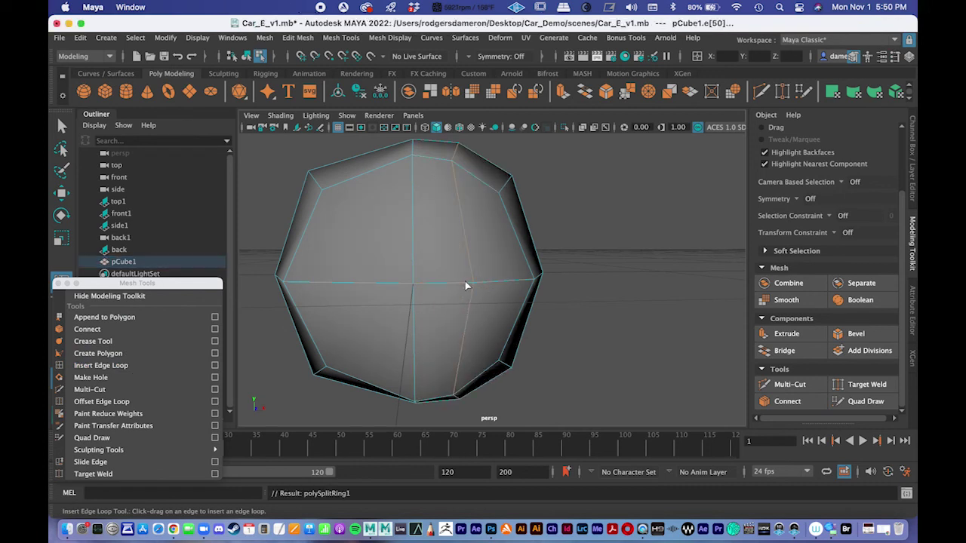
pyautogui.keyDown('alt'); pyautogui.moveTo(495, 213); pyautogui.dragTo(455, 261); pyautogui.keyUp('alt')
pyautogui.scroll(-5, 504, 243)
pyautogui.press('q')
pyautogui.keyDown('alt'); pyautogui.moveTo(454, 262); pyautogui.dragTo(486, 284, button='right'); pyautogui.keyUp('alt')
pyautogui.keyDown('alt'); pyautogui.moveTo(485, 284); pyautogui.dragTo(475, 290); pyautogui.keyUp('alt')
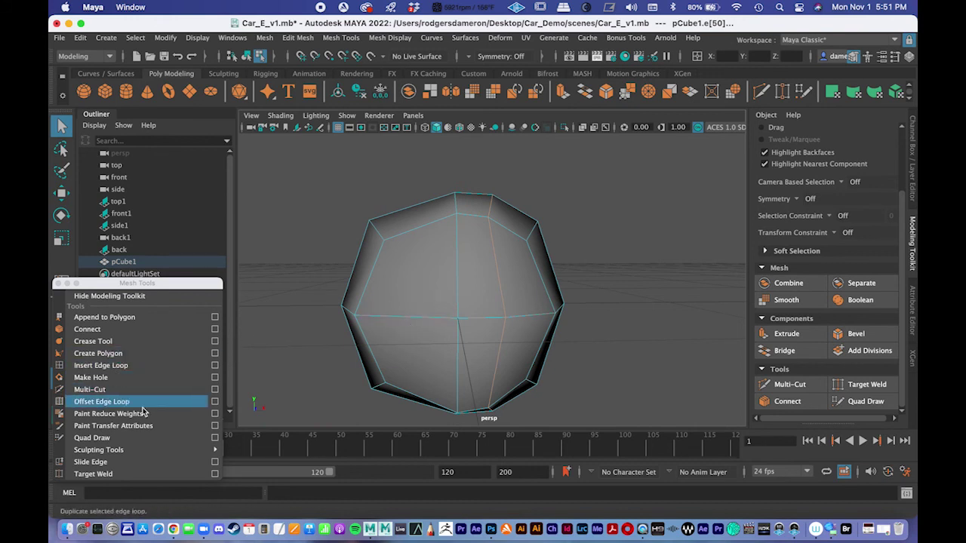
# Insert two more edge loops with edge flow, one on each side of the first added loop.
pyautogui.moveTo(121, 450)
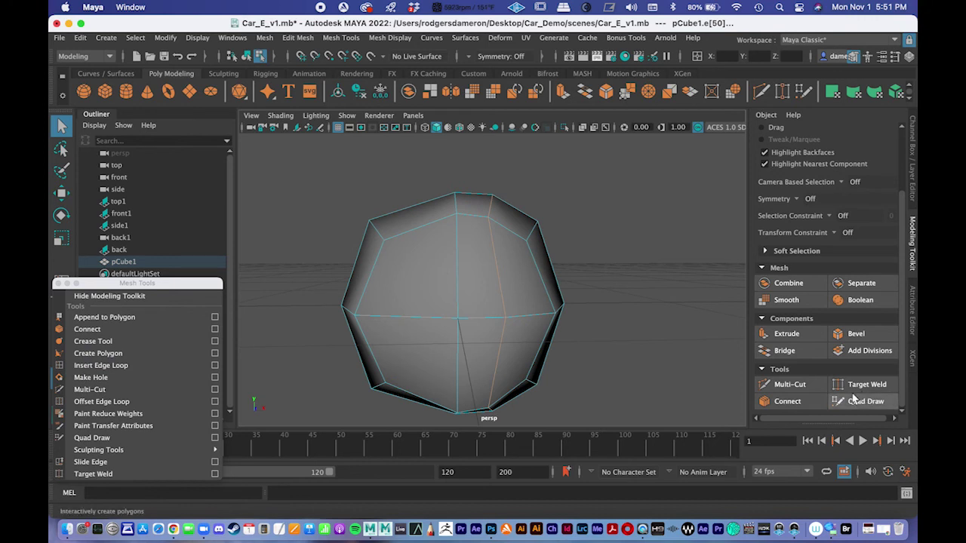
pyautogui.click(105, 365)
pyautogui.click(470, 217)
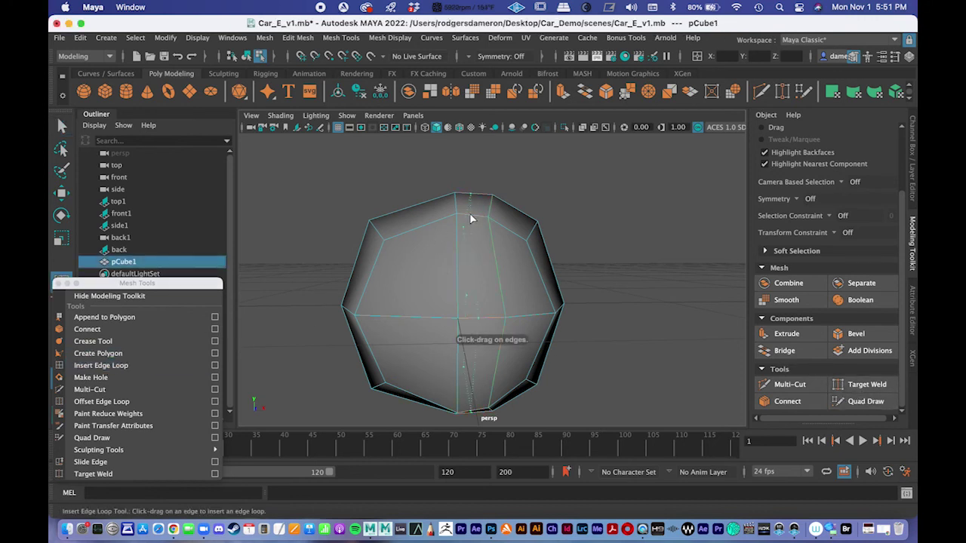
pyautogui.click(516, 236)
pyautogui.keyDown('alt'); pyautogui.moveTo(515, 236); pyautogui.dragTo(453, 251); pyautogui.keyUp('alt')
pyautogui.press('q')
pyautogui.keyDown('alt'); pyautogui.moveTo(465, 261); pyautogui.dragTo(483, 219, button='middle'); pyautogui.keyUp('alt')
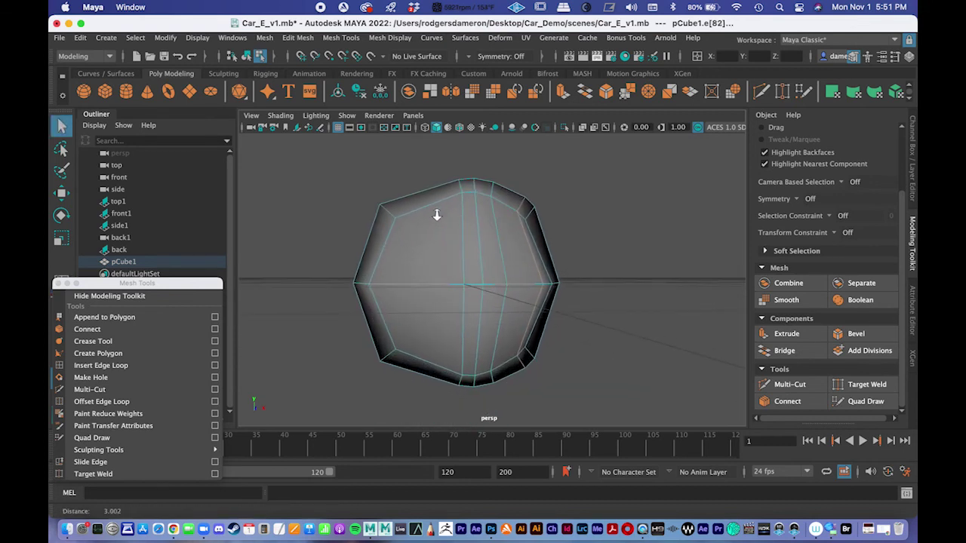
# In edge mode, slide the top edge of the outermost added loop away from the mesh's corner using Slide Edge.
pyautogui.keyDown('alt'); pyautogui.moveTo(435, 216); pyautogui.dragTo(508, 183, button='right'); pyautogui.keyUp('alt')
pyautogui.keyDown('alt'); pyautogui.moveTo(509, 183); pyautogui.dragTo(478, 237, button='middle'); pyautogui.keyUp('alt')
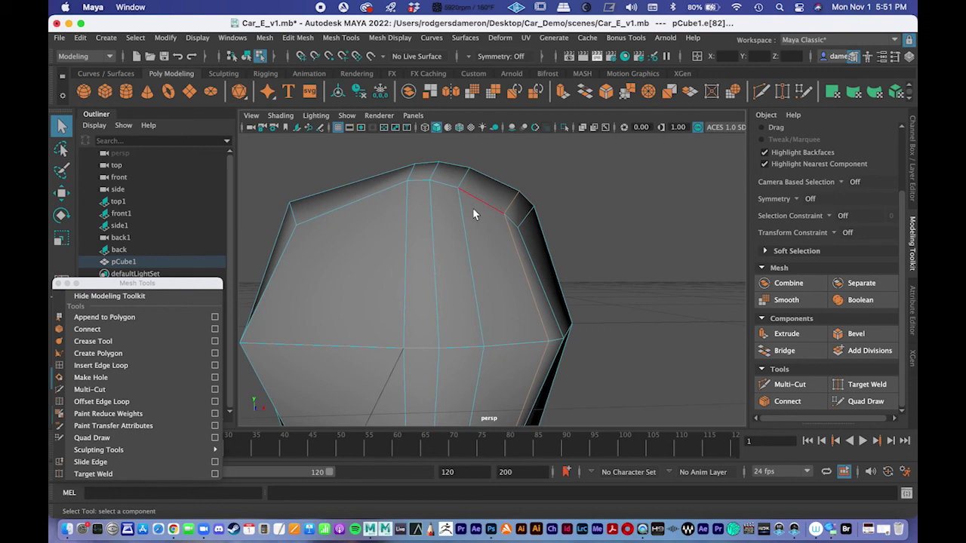
pyautogui.moveTo(479, 190); pyautogui.dragTo(486, 154, button='right')
pyautogui.keyDown('alt'); pyautogui.moveTo(467, 240); pyautogui.dragTo(447, 293); pyautogui.keyUp('alt')
pyautogui.click(437, 264)
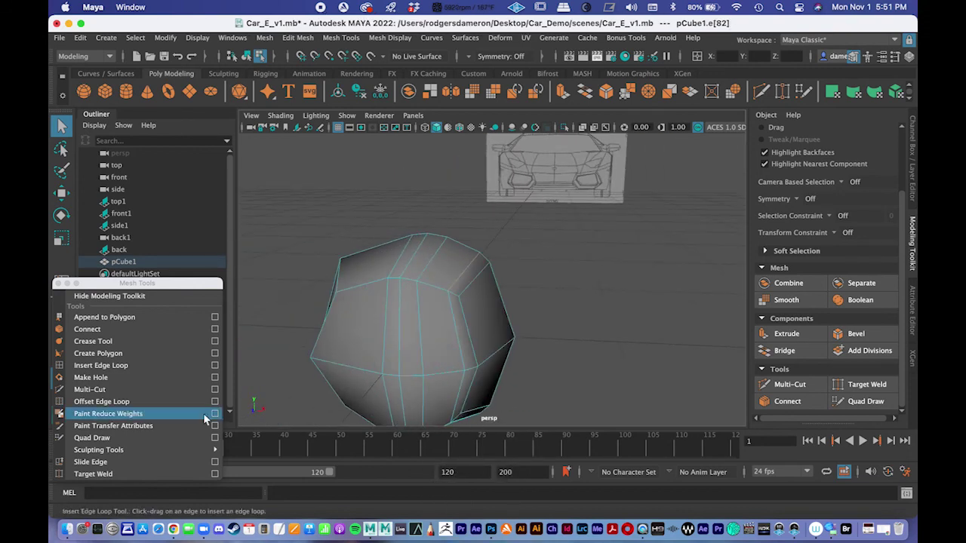
pyautogui.click(102, 466)
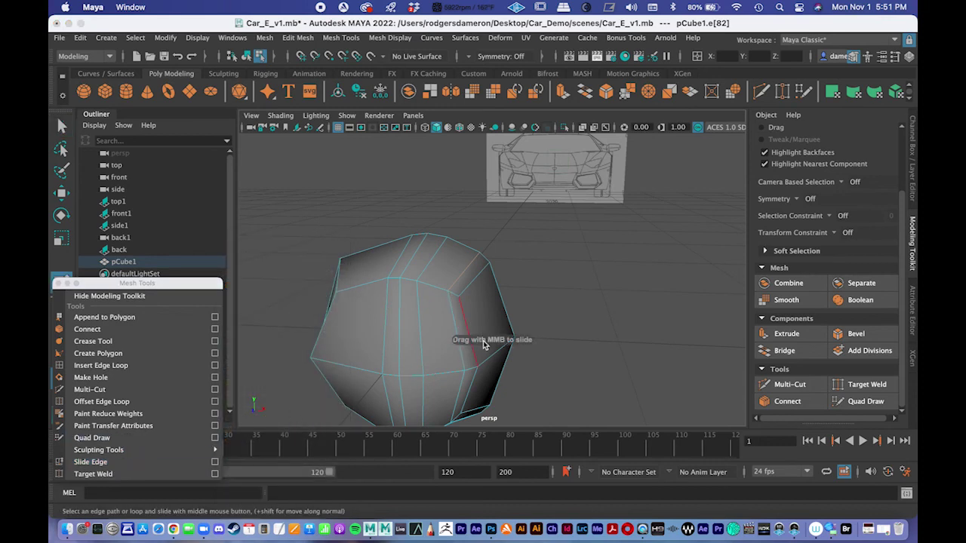
pyautogui.keyDown('alt'); pyautogui.moveTo(489, 323); pyautogui.dragTo(436, 294, button='right'); pyautogui.keyUp('alt')
pyautogui.keyDown('alt'); pyautogui.moveTo(437, 298); pyautogui.dragTo(456, 261); pyautogui.keyUp('alt')
pyautogui.keyDown('alt'); pyautogui.moveTo(405, 231); pyautogui.dragTo(455, 237, button='right'); pyautogui.keyUp('alt')
pyautogui.keyDown('alt'); pyautogui.moveTo(454, 236); pyautogui.dragTo(441, 230); pyautogui.keyUp('alt')
pyautogui.keyDown('alt'); pyautogui.moveTo(433, 248); pyautogui.dragTo(452, 258, button='right'); pyautogui.keyUp('alt')
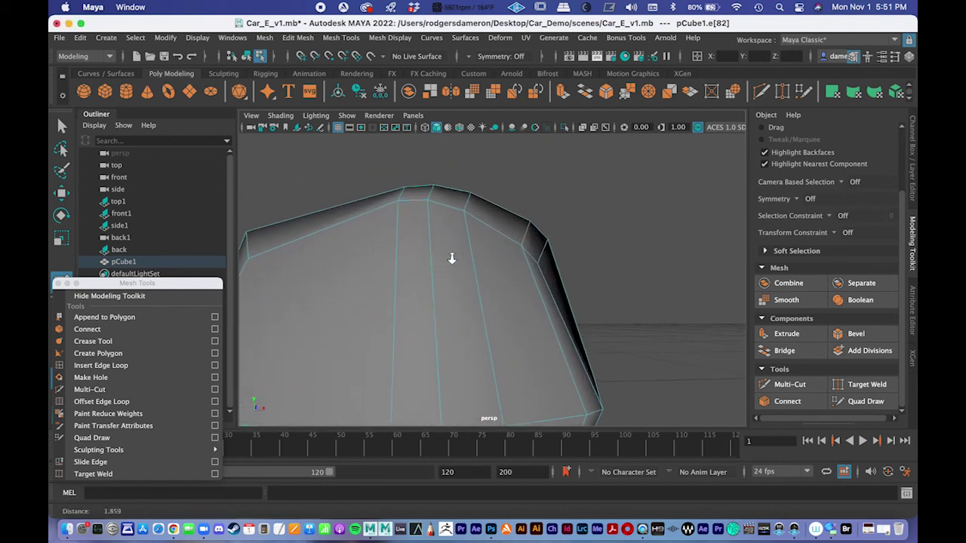
pyautogui.keyDown('alt'); pyautogui.moveTo(451, 258); pyautogui.dragTo(456, 261); pyautogui.keyUp('alt')
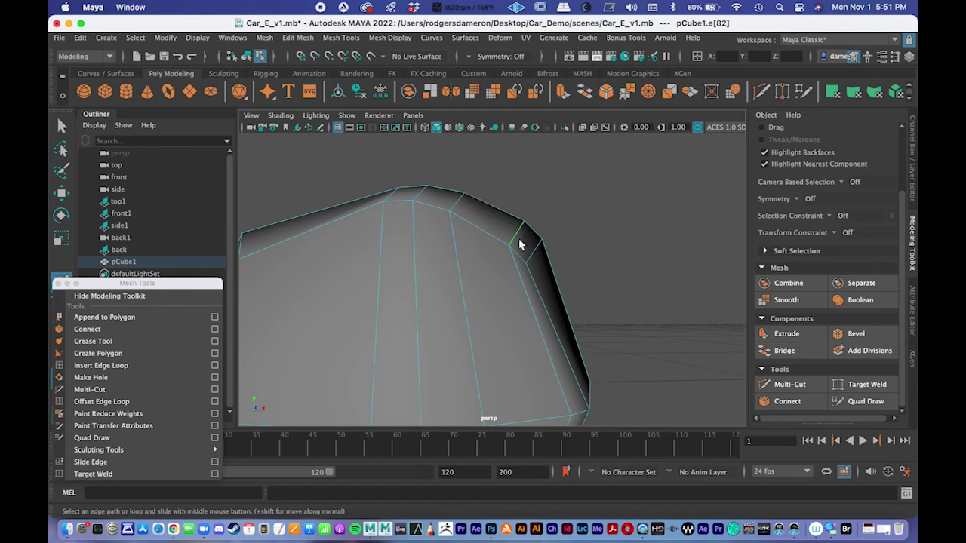
pyautogui.keyDown('alt'); pyautogui.moveTo(480, 203); pyautogui.dragTo(483, 218); pyautogui.keyUp('alt')
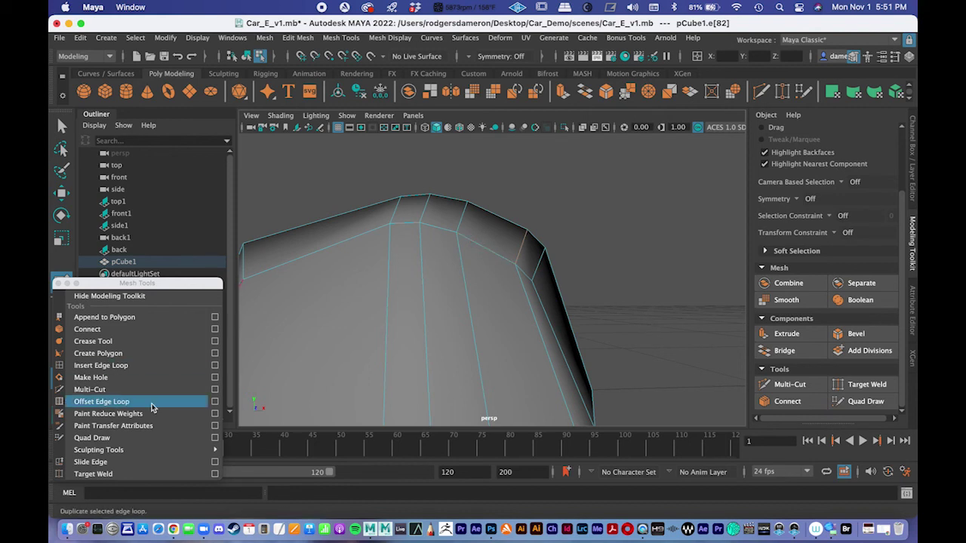
pyautogui.click(109, 462)
pyautogui.moveTo(517, 259)
pyautogui.mouseDown(button='middle')
pyautogui.moveTo(489, 243)
pyautogui.moveTo(503, 255)
pyautogui.mouseUp(button='middle')
# On the mesh's side, slide the loop edge near the corner outward and the adjacent corner edge inward across the face.
pyautogui.keyDown('alt'); pyautogui.moveTo(504, 256); pyautogui.dragTo(368, 278); pyautogui.keyUp('alt')
pyautogui.keyDown('alt'); pyautogui.moveTo(368, 277); pyautogui.dragTo(437, 228, button='middle'); pyautogui.keyUp('alt')
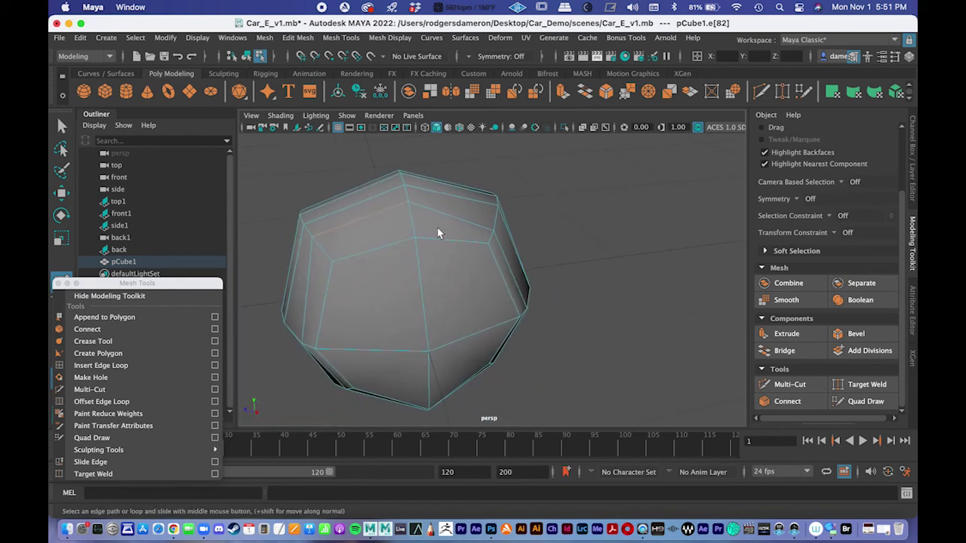
pyautogui.keyDown('alt'); pyautogui.moveTo(437, 228); pyautogui.dragTo(429, 227); pyautogui.keyUp('alt')
pyautogui.click(516, 268)
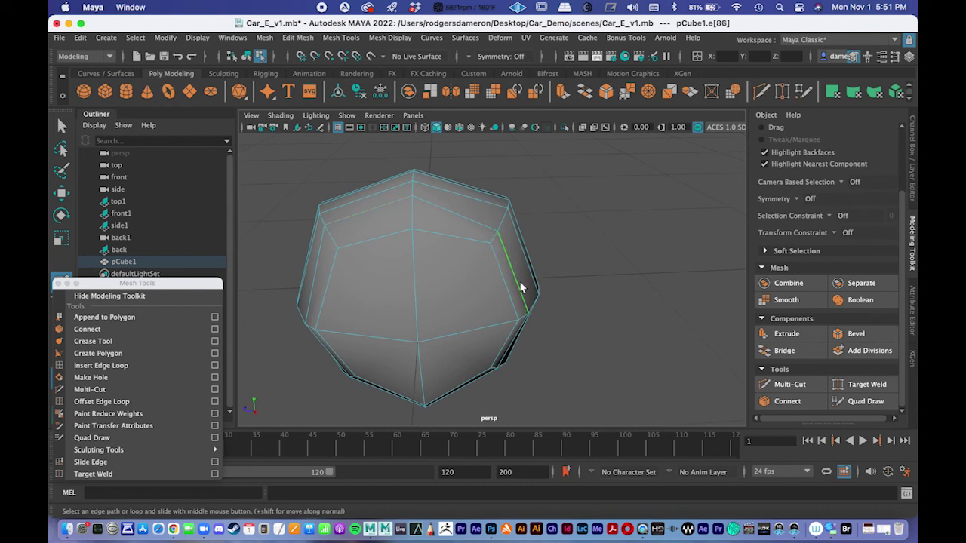
pyautogui.keyDown('alt'); pyautogui.moveTo(518, 279); pyautogui.dragTo(522, 283); pyautogui.keyUp('alt')
pyautogui.moveTo(522, 282); pyautogui.dragTo(528, 279, button='middle')
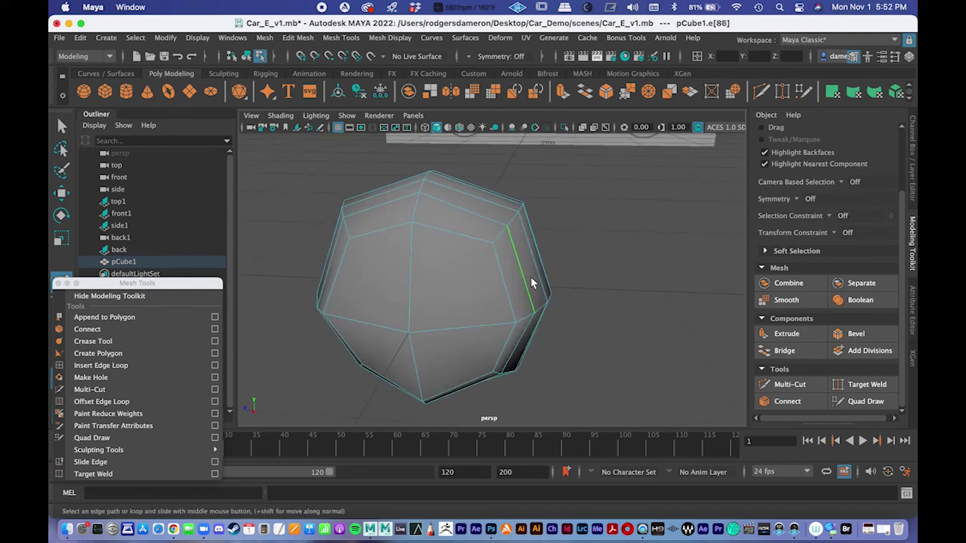
pyautogui.click(509, 284)
pyautogui.moveTo(506, 289); pyautogui.dragTo(500, 297, button='middle')
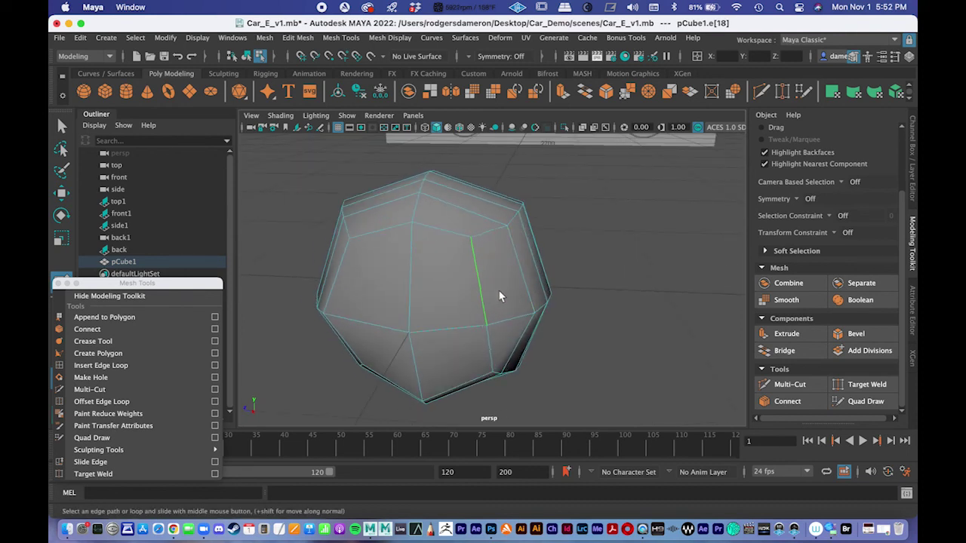
# Try Slide Edge on further edges of the added loops, and return to the Select tool.
pyautogui.moveTo(505, 289)
pyautogui.keyDown('alt'); pyautogui.mouseDown()
pyautogui.moveTo(533, 309)
pyautogui.moveTo(472, 308)
pyautogui.moveTo(511, 287)
pyautogui.mouseUp(); pyautogui.keyUp('alt')
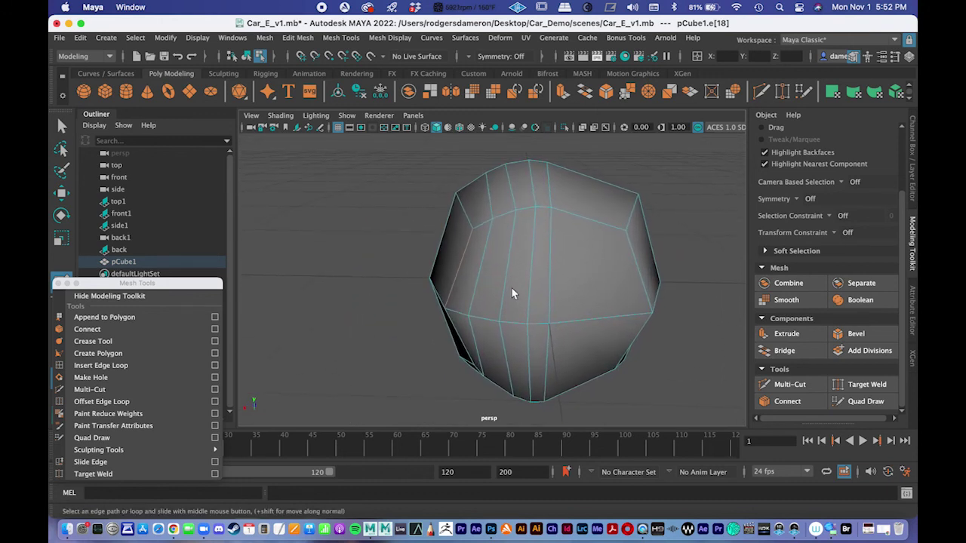
pyautogui.moveTo(527, 276); pyautogui.dragTo(506, 270, button='middle')
pyautogui.click(512, 271)
pyautogui.keyDown('alt'); pyautogui.moveTo(518, 276); pyautogui.dragTo(480, 323); pyautogui.keyUp('alt')
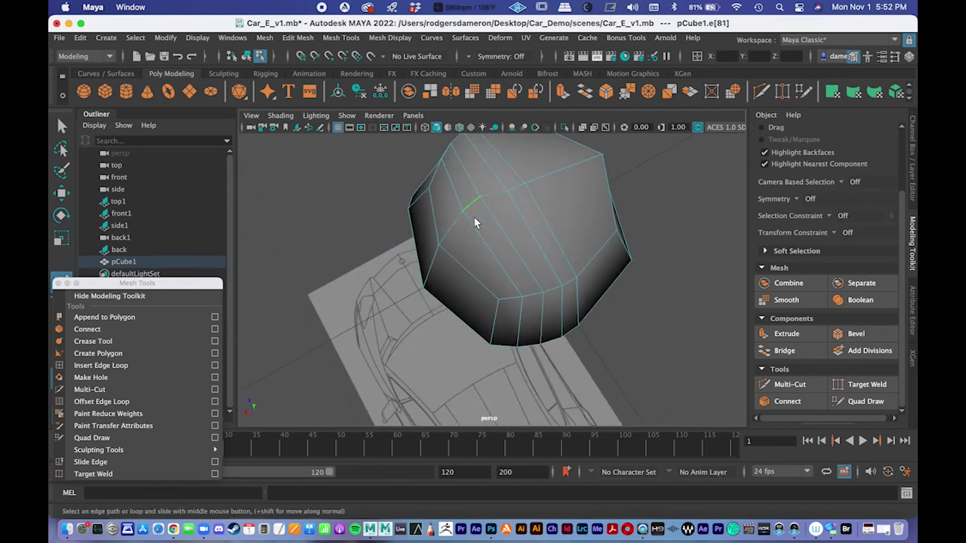
pyautogui.click(491, 236)
pyautogui.keyDown('alt'); pyautogui.moveTo(479, 241); pyautogui.dragTo(550, 198); pyautogui.keyUp('alt')
pyautogui.keyDown('alt'); pyautogui.moveTo(512, 244); pyautogui.dragTo(525, 247, button='right'); pyautogui.keyUp('alt')
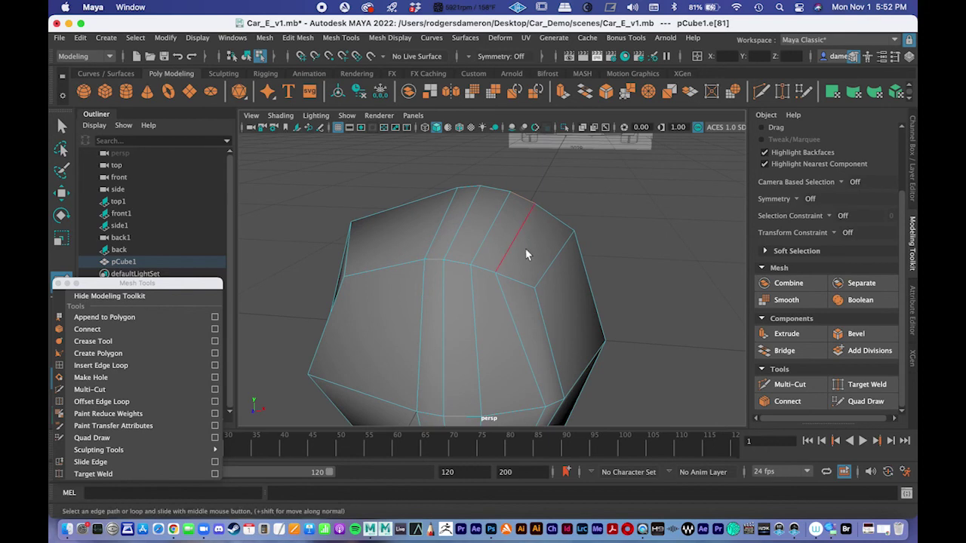
pyautogui.press('q')
# In vertex mode, move the vertex at the far end of the slid top edge about 0.29 in X and 0.46 in Y.
pyautogui.keyDown('alt'); pyautogui.moveTo(523, 254); pyautogui.dragTo(534, 251); pyautogui.keyUp('alt')
pyautogui.keyDown('alt'); pyautogui.moveTo(534, 250); pyautogui.dragTo(501, 278, button='middle'); pyautogui.keyUp('alt')
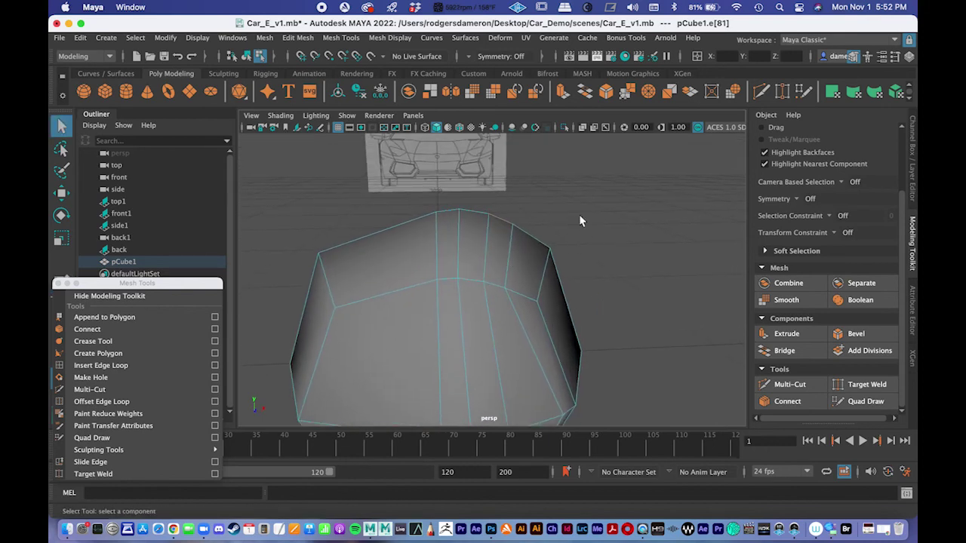
pyautogui.moveTo(505, 228); pyautogui.dragTo(442, 198, button='right')
pyautogui.keyDown('alt'); pyautogui.moveTo(455, 224); pyautogui.dragTo(515, 228); pyautogui.keyUp('alt')
pyautogui.click(511, 227)
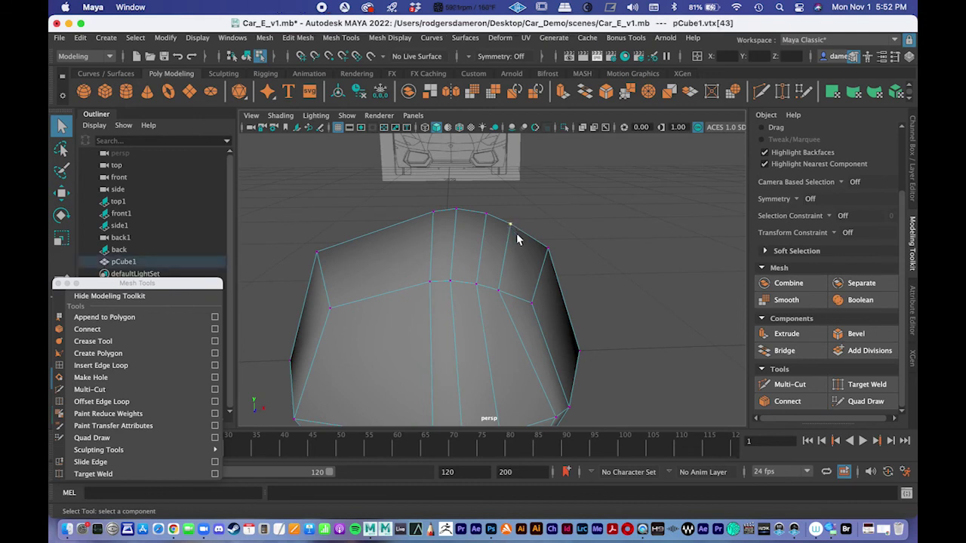
pyautogui.press('w')
pyautogui.moveTo(566, 224); pyautogui.dragTo(461, 244)
pyautogui.moveTo(467, 146); pyautogui.dragTo(473, 151)
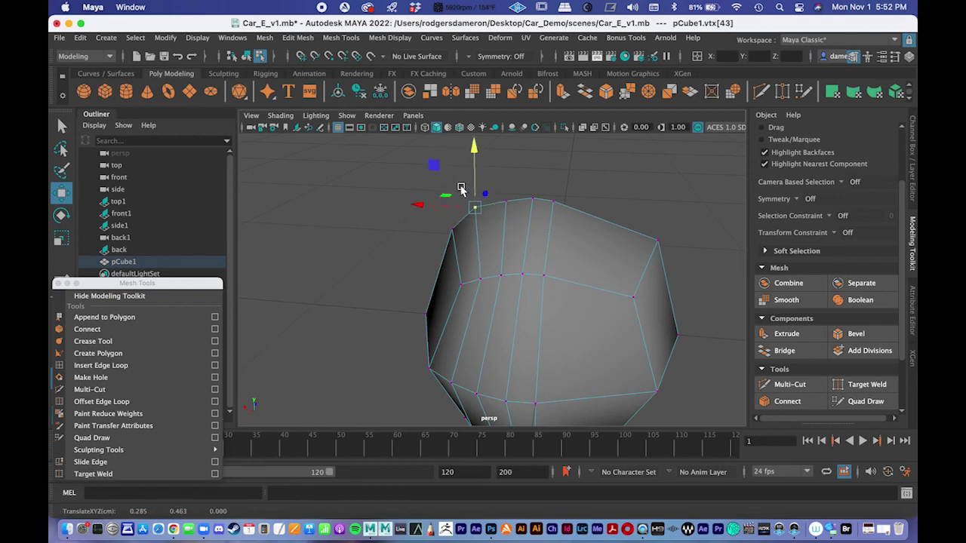
pyautogui.keyDown('alt'); pyautogui.moveTo(461, 188); pyautogui.dragTo(565, 186); pyautogui.keyUp('alt')
pyautogui.keyDown('alt'); pyautogui.moveTo(533, 239); pyautogui.dragTo(550, 283); pyautogui.keyUp('alt')
# Return to edge mode and use Slide Edge on the outer added loop's lower edge, and select another edge elsewhere on the mesh.
pyautogui.moveTo(513, 196); pyautogui.dragTo(513, 164, button='right')
pyautogui.click(531, 262)
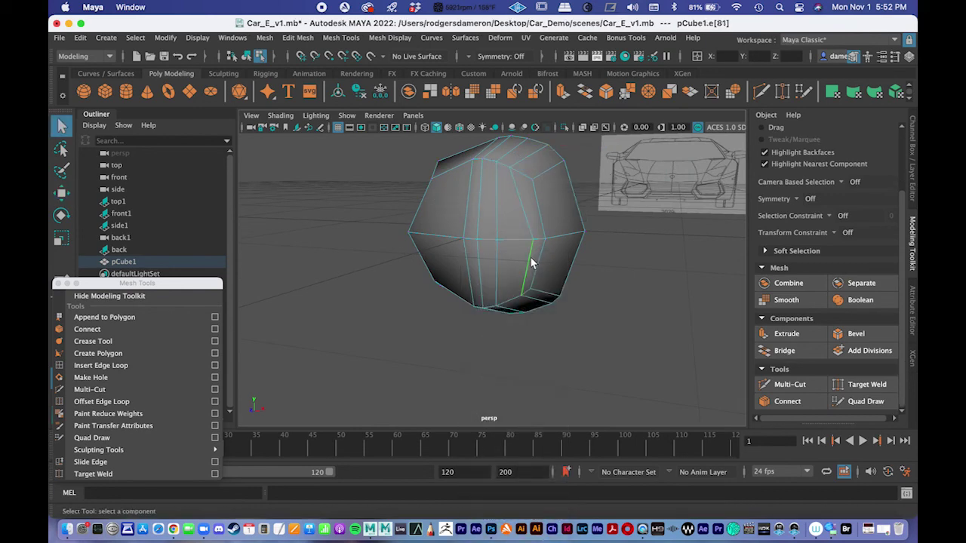
pyautogui.click(90, 461)
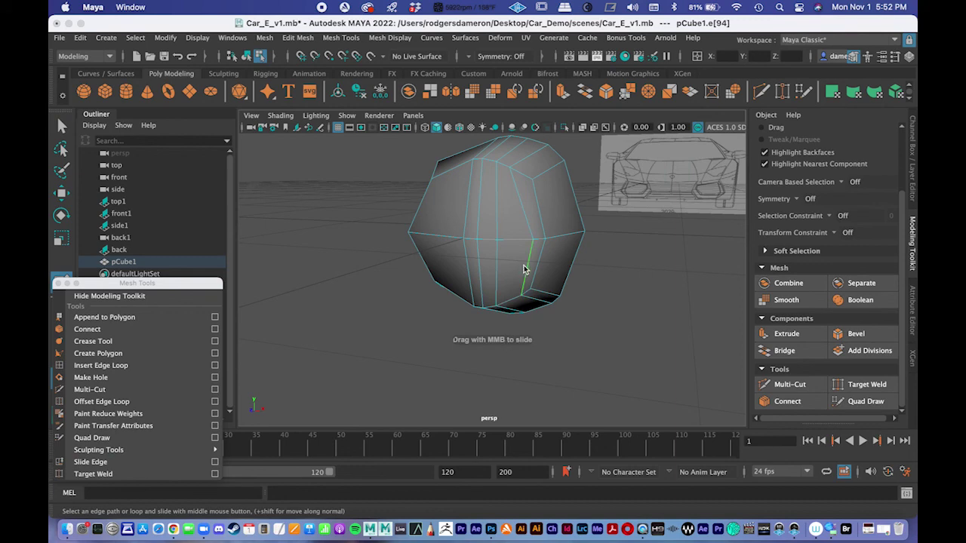
pyautogui.keyDown('alt'); pyautogui.moveTo(523, 280); pyautogui.dragTo(474, 261); pyautogui.keyUp('alt')
pyautogui.click(573, 277)
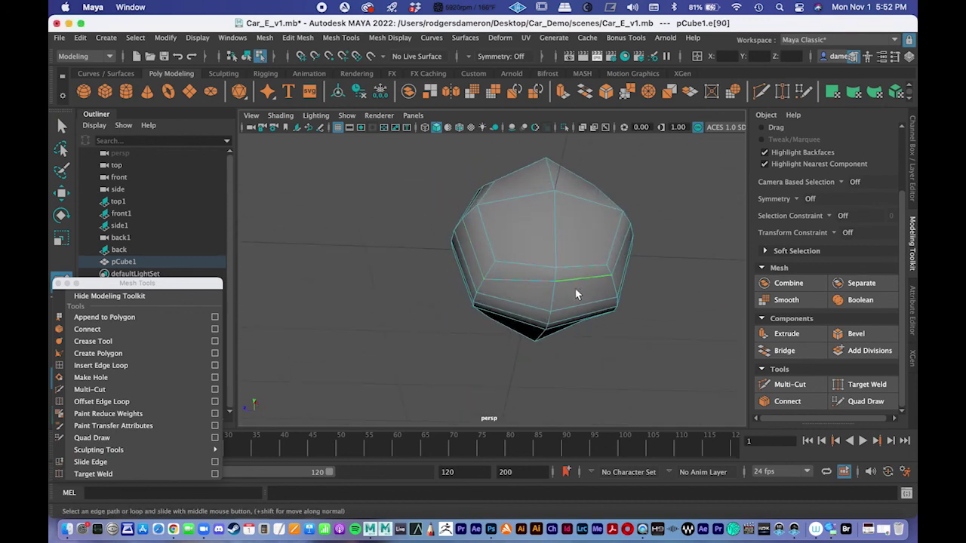
pyautogui.moveTo(584, 283)
pyautogui.keyDown('alt'); pyautogui.mouseDown()
pyautogui.moveTo(712, 280)
pyautogui.moveTo(596, 289)
pyautogui.moveTo(548, 263)
pyautogui.moveTo(584, 267)
pyautogui.moveTo(586, 284)
pyautogui.mouseUp(); pyautogui.keyUp('alt')
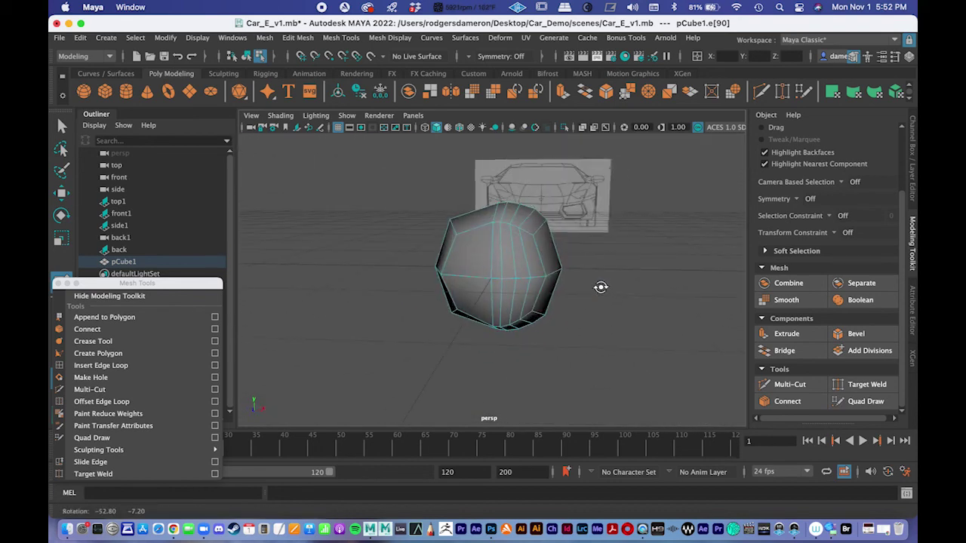
# Return to object mode and delete the smoothed practice cube.
pyautogui.press('q')
pyautogui.moveTo(518, 219); pyautogui.dragTo(571, 183, button='right')
pyautogui.keyDown('alt'); pyautogui.moveTo(523, 268); pyautogui.dragTo(517, 272); pyautogui.keyUp('alt')
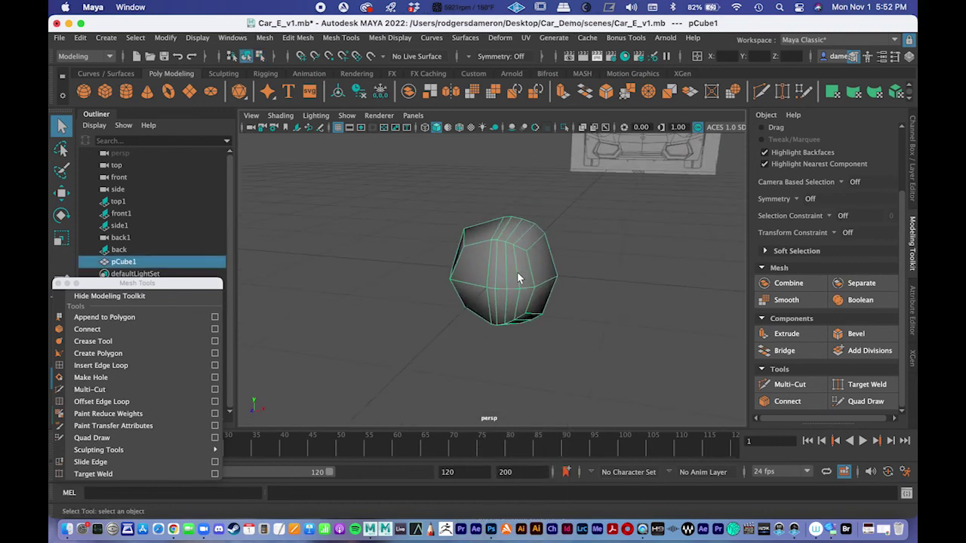
pyautogui.press('Delete')
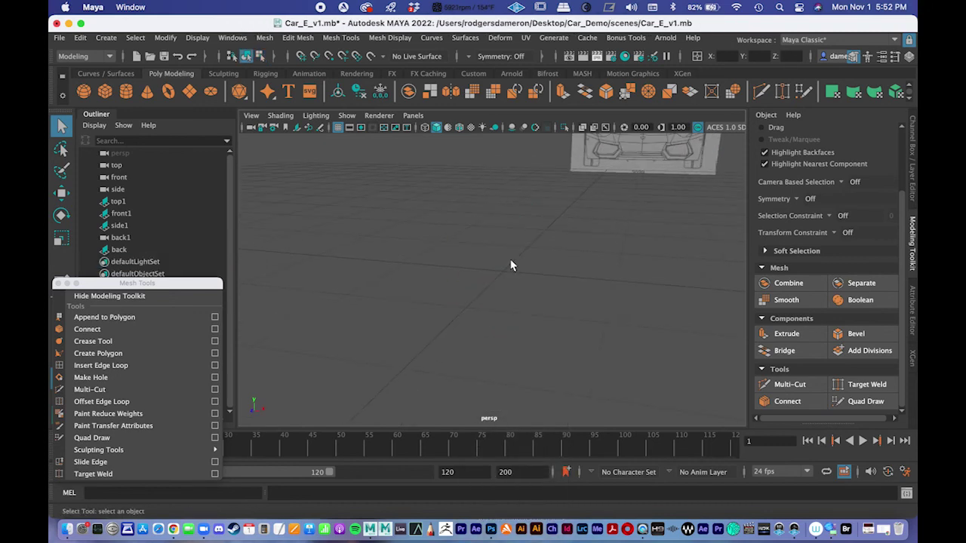
# Examine the car's side blueprint in the perspective view.
pyautogui.keyDown('alt'); pyautogui.moveTo(565, 259); pyautogui.dragTo(470, 286); pyautogui.keyUp('alt')
pyautogui.keyDown('alt'); pyautogui.moveTo(538, 274); pyautogui.dragTo(541, 276, button='middle'); pyautogui.keyUp('alt')
pyautogui.keyDown('alt'); pyautogui.moveTo(423, 264); pyautogui.dragTo(397, 265, button='right'); pyautogui.keyUp('alt')
pyautogui.keyDown('alt'); pyautogui.moveTo(542, 314); pyautogui.dragTo(570, 330, button='middle'); pyautogui.keyUp('alt')
pyautogui.keyDown('alt'); pyautogui.moveTo(648, 361); pyautogui.dragTo(498, 315, button='right'); pyautogui.keyUp('alt')
pyautogui.keyDown('alt'); pyautogui.moveTo(498, 318); pyautogui.dragTo(524, 293, button='middle'); pyautogui.keyUp('alt')
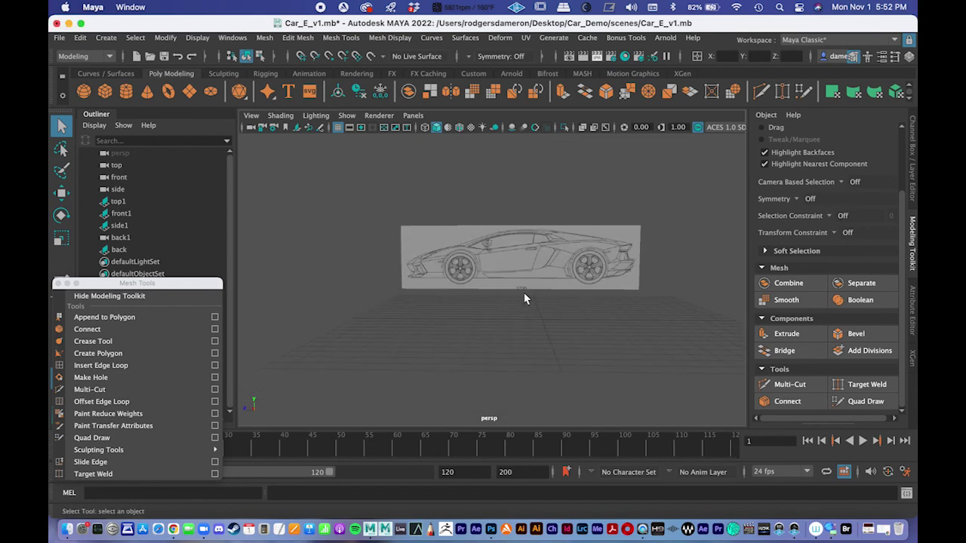
# Create a polygon pipe primitive and frame it in the perspective view.
pyautogui.press('space')
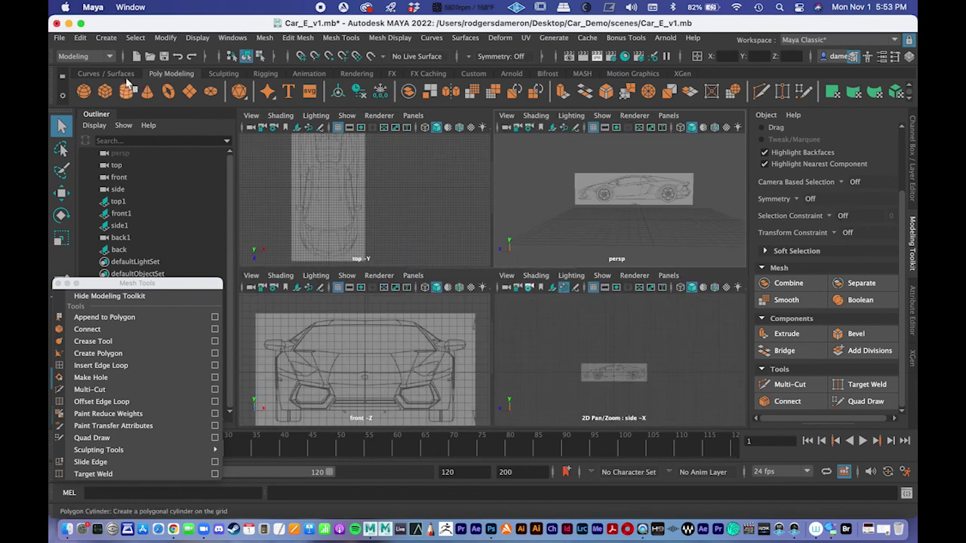
pyautogui.click(107, 38)
pyautogui.moveTo(117, 81)
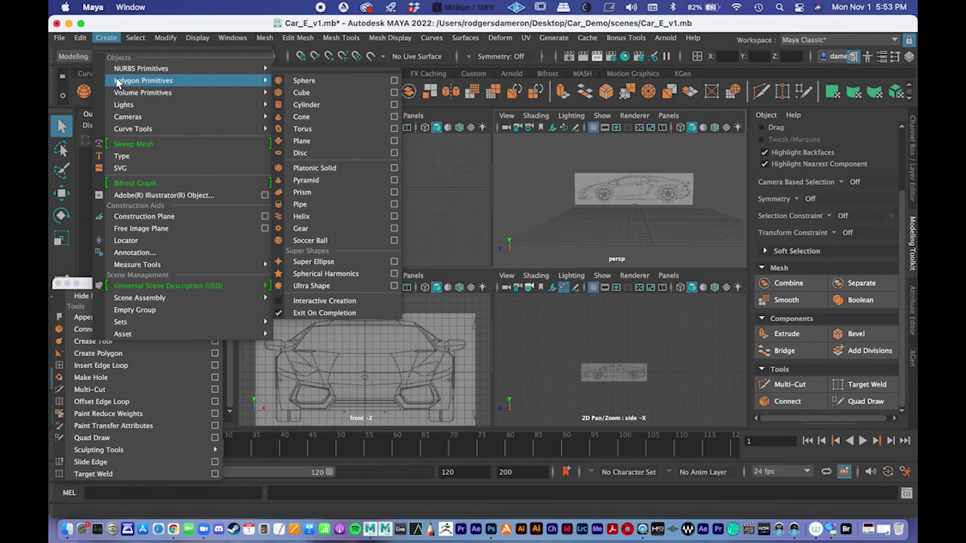
pyautogui.click(300, 205)
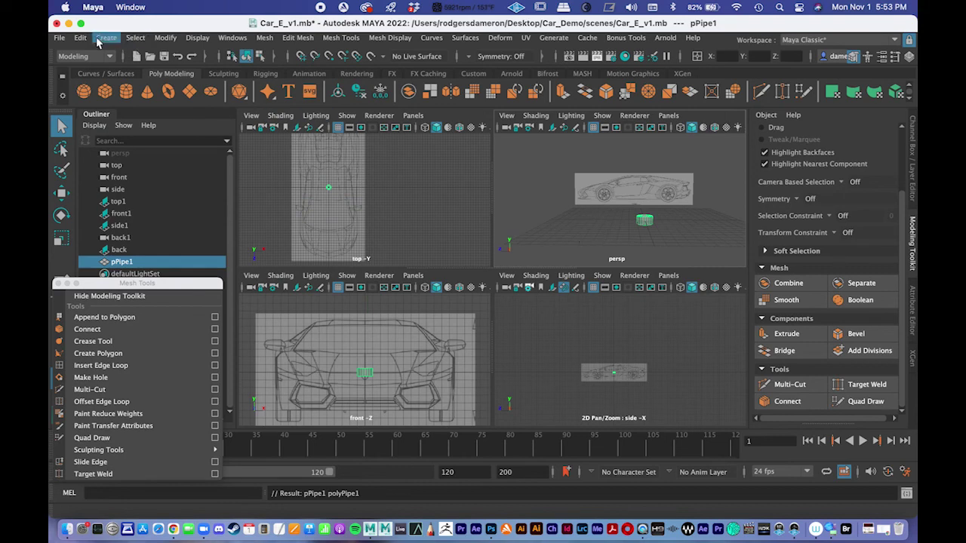
pyautogui.click(102, 40)
pyautogui.moveTo(136, 83)
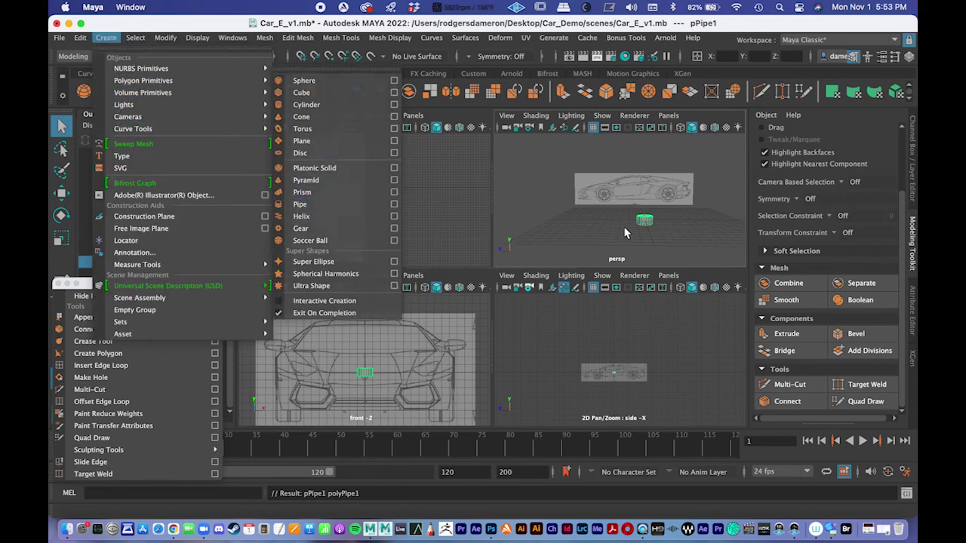
pyautogui.keyDown('alt'); pyautogui.moveTo(606, 233); pyautogui.dragTo(597, 230, button='middle'); pyautogui.keyUp('alt')
pyautogui.press('space')
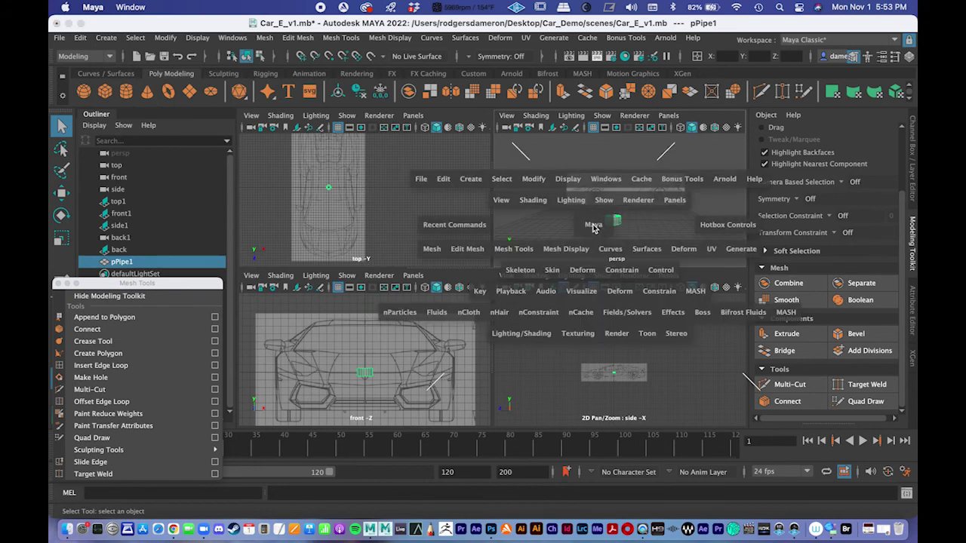
pyautogui.scroll(3, 511, 346)
pyautogui.press('f')
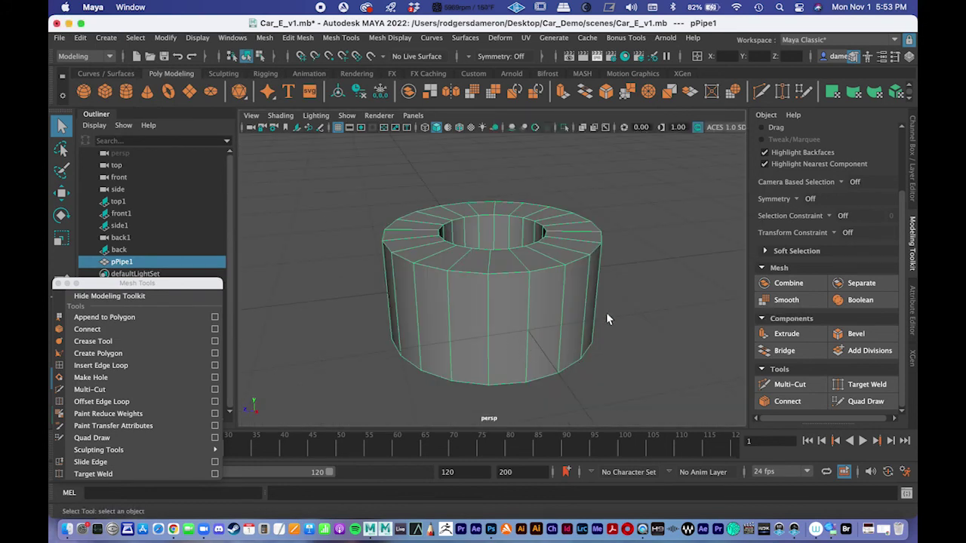
# Scale the pipe up uniformly and compare its size with the car's top blueprint.
pyautogui.scroll(-3, 443, 280)
pyautogui.press('e')
pyautogui.press('r')
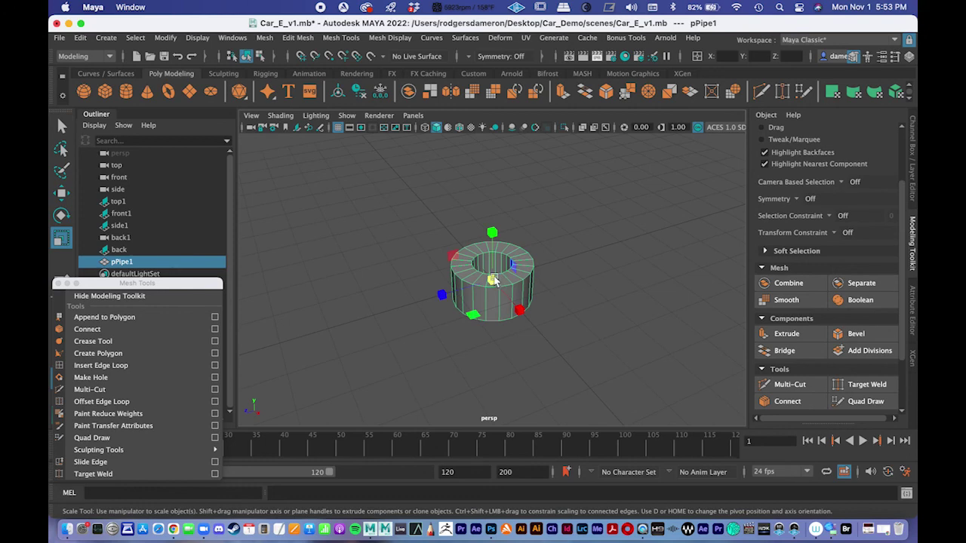
pyautogui.moveTo(492, 280); pyautogui.dragTo(626, 277)
pyautogui.keyDown('alt'); pyautogui.moveTo(626, 277); pyautogui.dragTo(717, 277, button='middle'); pyautogui.keyUp('alt')
pyautogui.keyDown('alt'); pyautogui.moveTo(717, 277); pyautogui.dragTo(515, 228, button='right'); pyautogui.keyUp('alt')
pyautogui.keyDown('alt'); pyautogui.moveTo(515, 228); pyautogui.dragTo(390, 238, button='middle'); pyautogui.keyUp('alt')
pyautogui.keyDown('alt'); pyautogui.moveTo(390, 241); pyautogui.dragTo(395, 311); pyautogui.keyUp('alt')
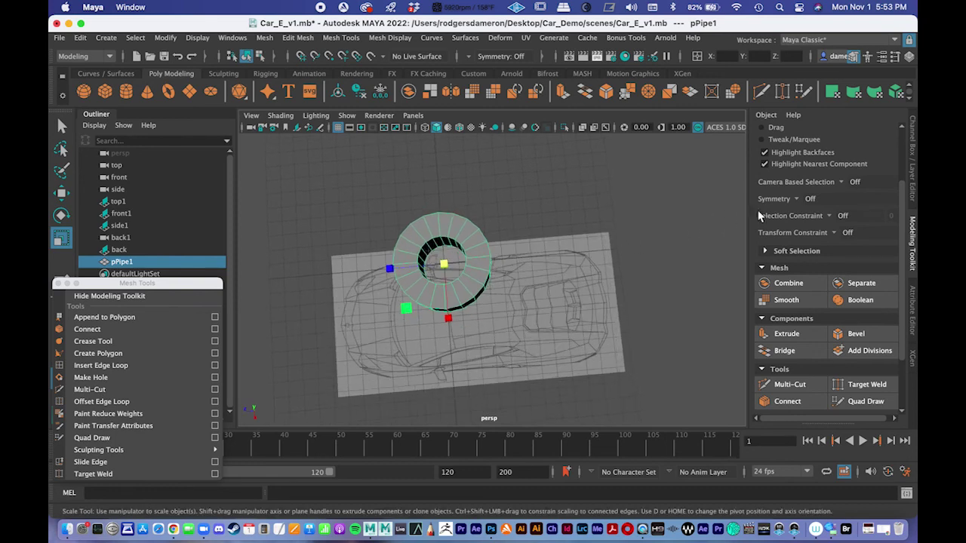
# Set the pipe's Subdivisions Axis to 12 in its polyPipe1 creation attributes.
pyautogui.click(913, 311)
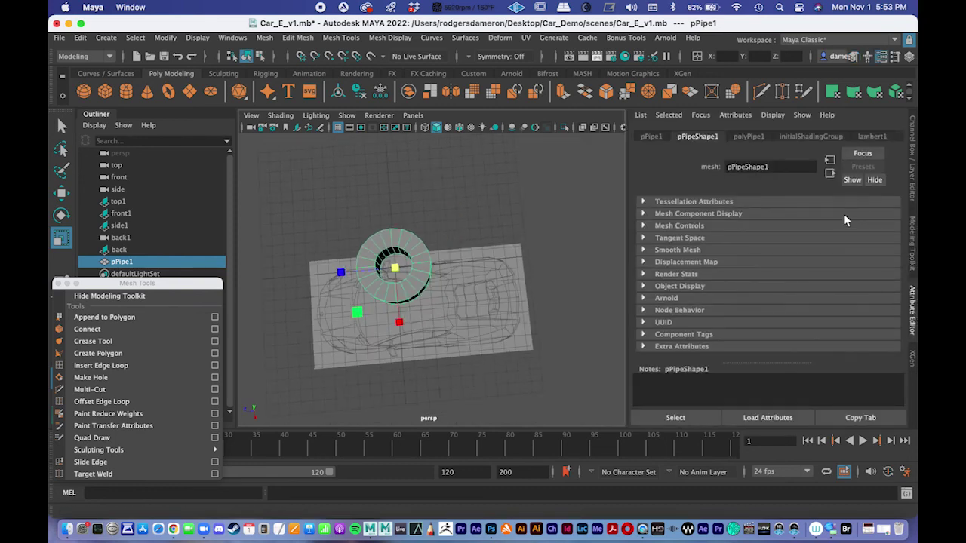
pyautogui.click(749, 137)
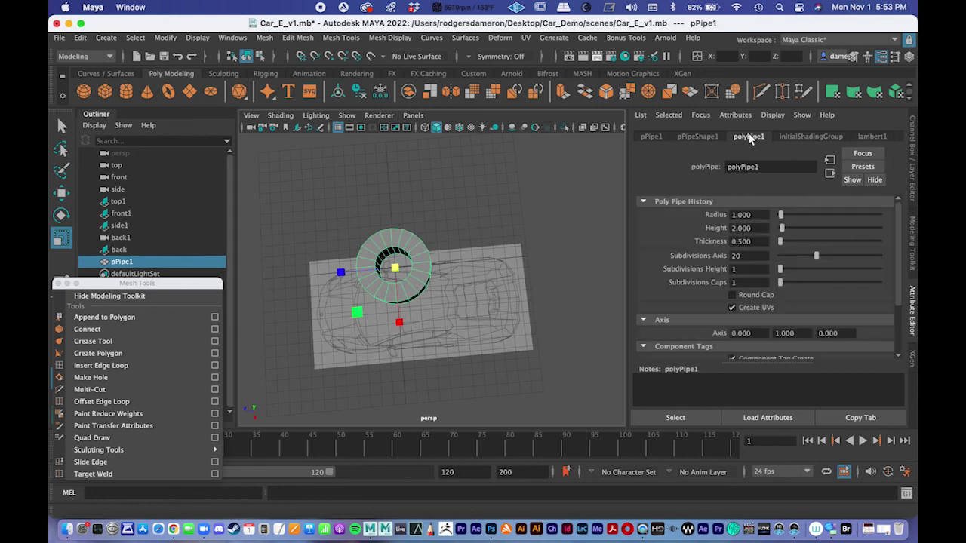
pyautogui.scroll(5, 456, 255)
pyautogui.keyDown('alt'); pyautogui.moveTo(456, 254); pyautogui.dragTo(433, 289); pyautogui.keyUp('alt')
pyautogui.press('q')
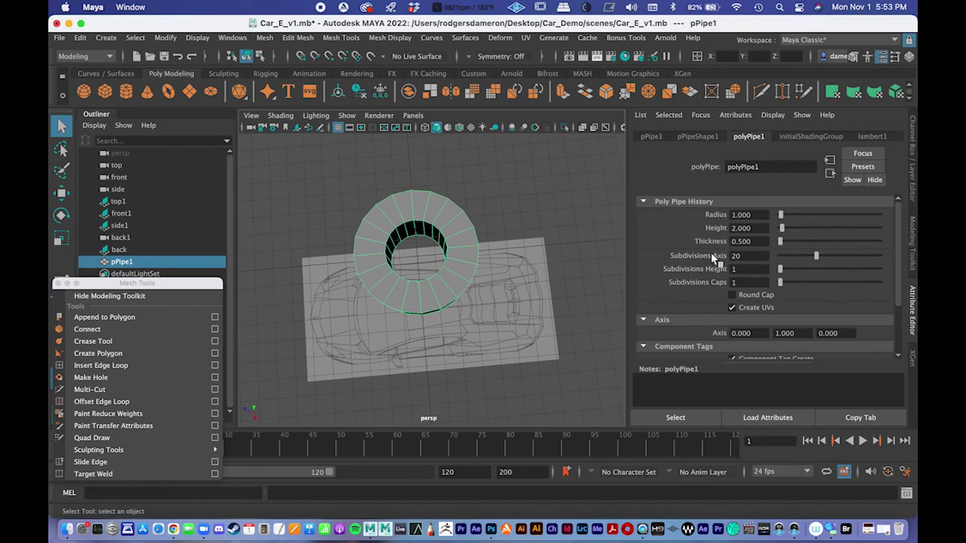
pyautogui.keyDown('alt'); pyautogui.moveTo(432, 261); pyautogui.dragTo(449, 275, button='middle'); pyautogui.keyUp('alt')
pyautogui.scroll(4, 449, 274)
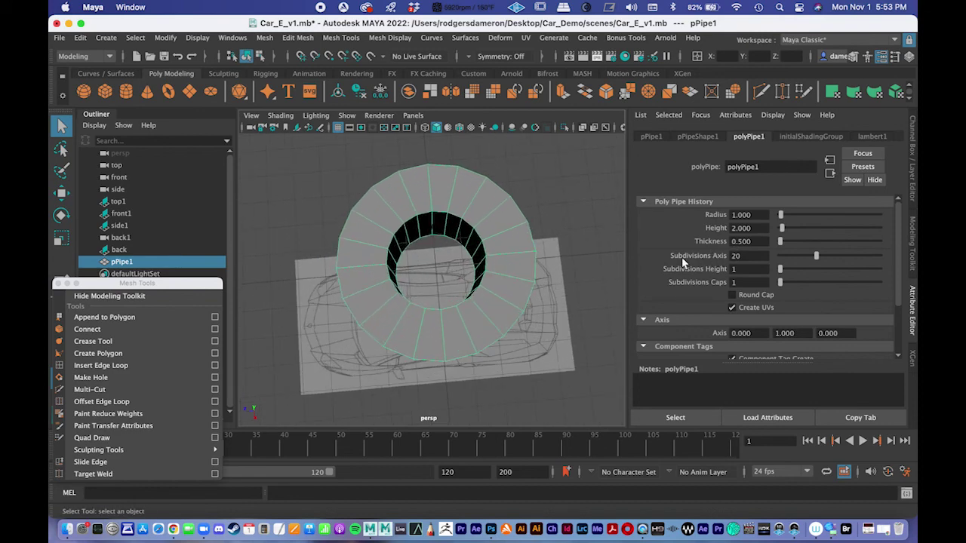
pyautogui.moveTo(811, 257)
pyautogui.mouseDown()
pyautogui.moveTo(784, 255)
pyautogui.moveTo(801, 259)
pyautogui.mouseUp()
pyautogui.keyDown('alt'); pyautogui.moveTo(528, 290); pyautogui.dragTo(506, 280); pyautogui.keyUp('alt')
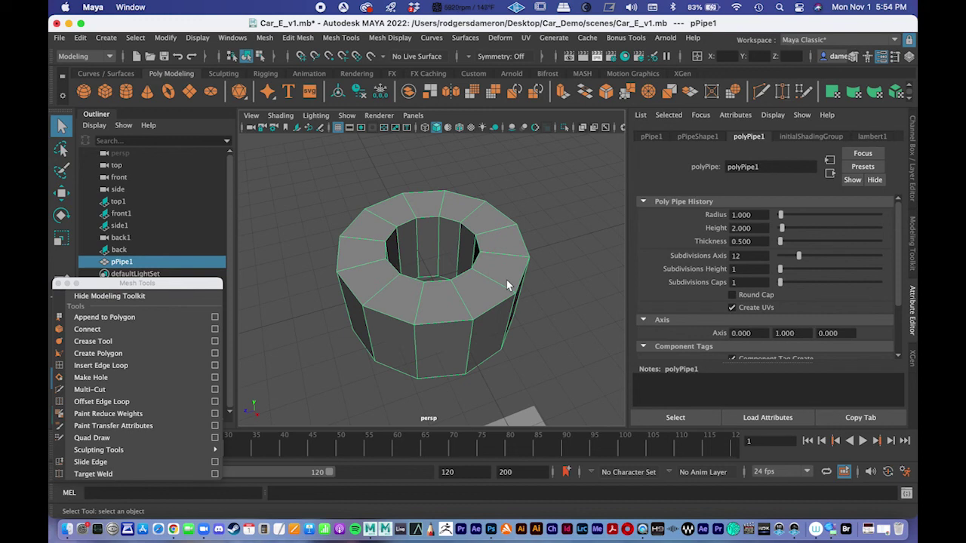
# Deselect the pipe and examine the front wheel of the car's side blueprint in the perspective view.
pyautogui.keyDown('alt'); pyautogui.moveTo(448, 239); pyautogui.dragTo(431, 276, button='right'); pyautogui.keyUp('alt')
pyautogui.keyDown('alt'); pyautogui.moveTo(431, 276); pyautogui.dragTo(626, 256); pyautogui.keyUp('alt')
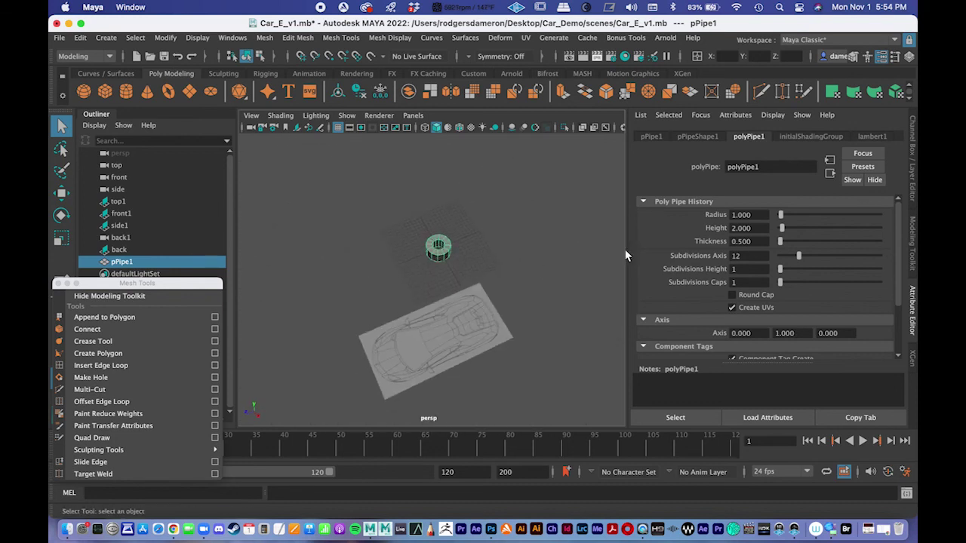
pyautogui.keyDown('alt'); pyautogui.moveTo(531, 276); pyautogui.dragTo(426, 285); pyautogui.keyUp('alt')
pyautogui.keyDown('alt'); pyautogui.moveTo(426, 284); pyautogui.dragTo(406, 283, button='right'); pyautogui.keyUp('alt')
pyautogui.keyDown('alt'); pyautogui.moveTo(406, 283); pyautogui.dragTo(452, 317); pyautogui.keyUp('alt')
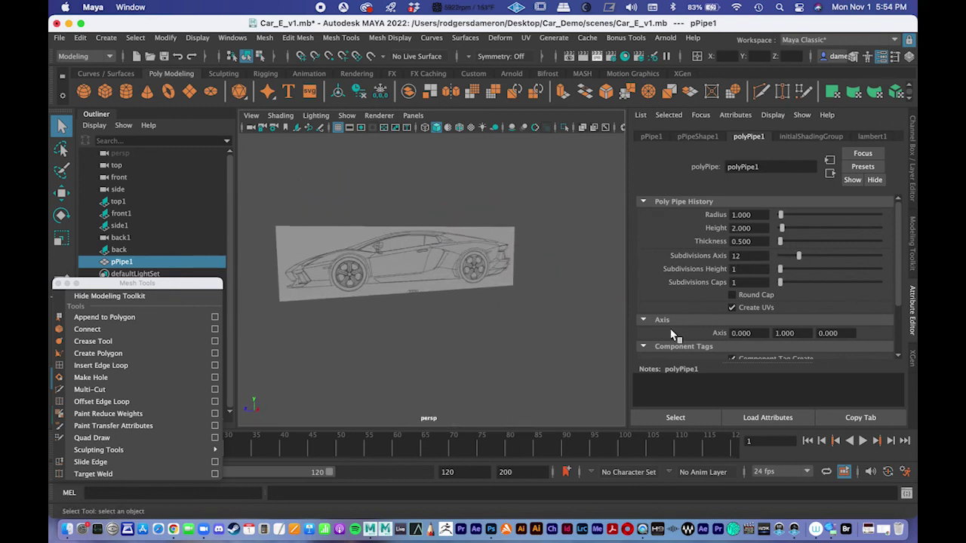
pyautogui.click(345, 263)
pyautogui.keyDown('alt'); pyautogui.moveTo(344, 260); pyautogui.dragTo(442, 282, button='middle'); pyautogui.keyUp('alt')
pyautogui.keyDown('alt'); pyautogui.moveTo(442, 282); pyautogui.dragTo(558, 306, button='right'); pyautogui.keyUp('alt')
pyautogui.keyDown('alt'); pyautogui.moveTo(558, 307); pyautogui.dragTo(491, 292, button='middle'); pyautogui.keyUp('alt')
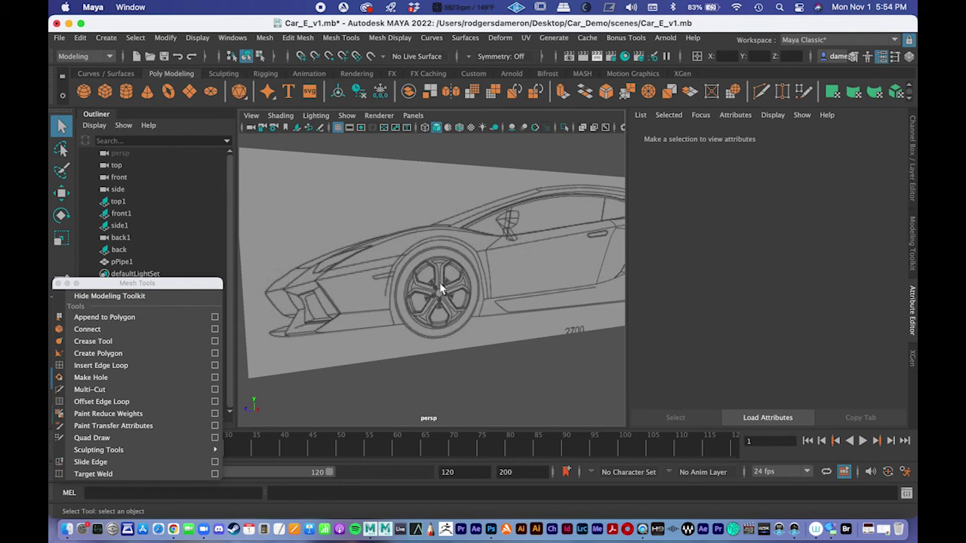
pyautogui.keyDown('alt'); pyautogui.moveTo(516, 258); pyautogui.dragTo(370, 224, button='middle'); pyautogui.keyUp('alt')
pyautogui.scroll(-15, 483, 260)
pyautogui.keyDown('alt'); pyautogui.moveTo(441, 279); pyautogui.dragTo(393, 318, button='middle'); pyautogui.keyUp('alt')
pyautogui.scroll(6, 475, 339)
pyautogui.scroll(5, 475, 340)
pyautogui.keyDown('alt'); pyautogui.moveTo(478, 334); pyautogui.dragTo(469, 241, button='middle'); pyautogui.keyUp('alt')
pyautogui.scroll(10, 396, 282)
pyautogui.keyDown('alt'); pyautogui.moveTo(396, 282); pyautogui.dragTo(469, 277, button='middle'); pyautogui.keyUp('alt')
pyautogui.scroll(-10, 477, 292)
# Select the pipe and rotate it onto its side so its opening faces the same way as the blueprint's wheels.
pyautogui.click(491, 277)
pyautogui.scroll(-4, 491, 276)
pyautogui.scroll(-4, 417, 279)
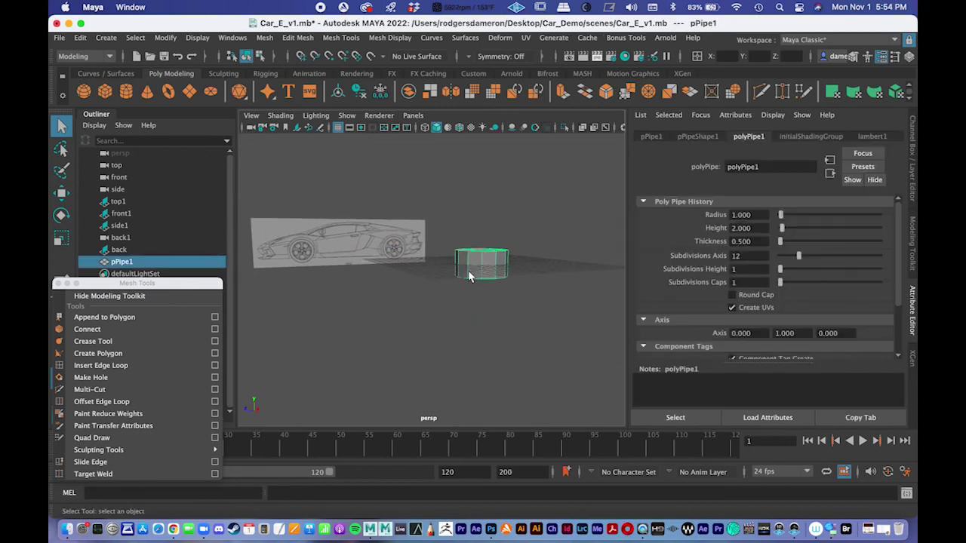
pyautogui.press('e')
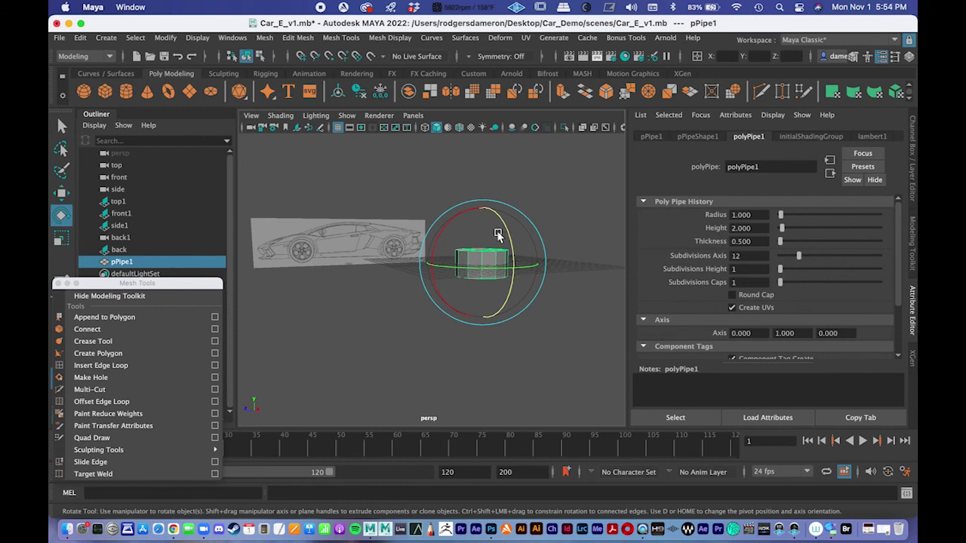
pyautogui.keyDown('alt'); pyautogui.moveTo(498, 234); pyautogui.dragTo(502, 237); pyautogui.keyUp('alt')
pyautogui.press('f')
pyautogui.scroll(-3, 453, 307)
pyautogui.keyDown('alt'); pyautogui.moveTo(453, 308); pyautogui.dragTo(464, 302); pyautogui.keyUp('alt')
pyautogui.moveTo(450, 239); pyautogui.dragTo(375, 305)
pyautogui.press('q')
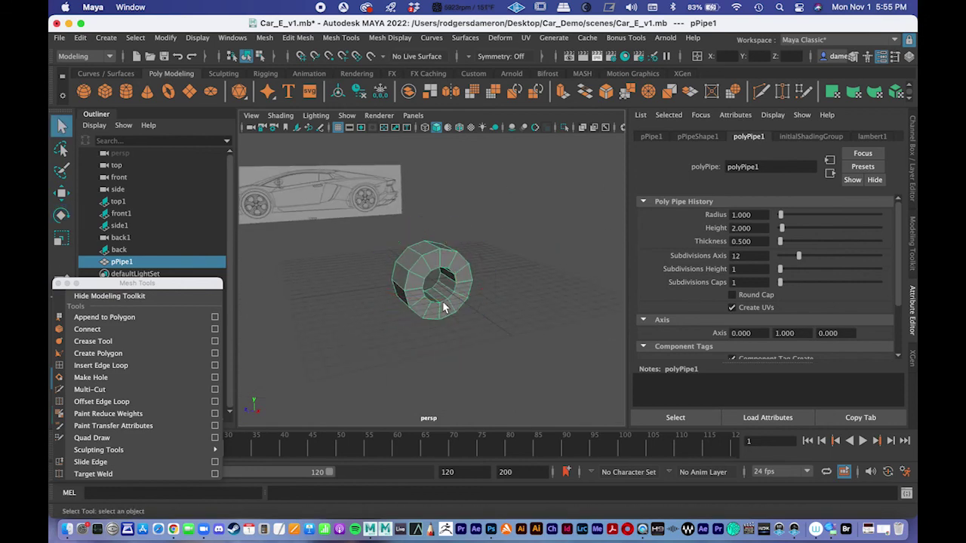
# In the top view, select the pipe's faces in face mode and delete all except the flat ring on its +X side.
pyautogui.press('space')
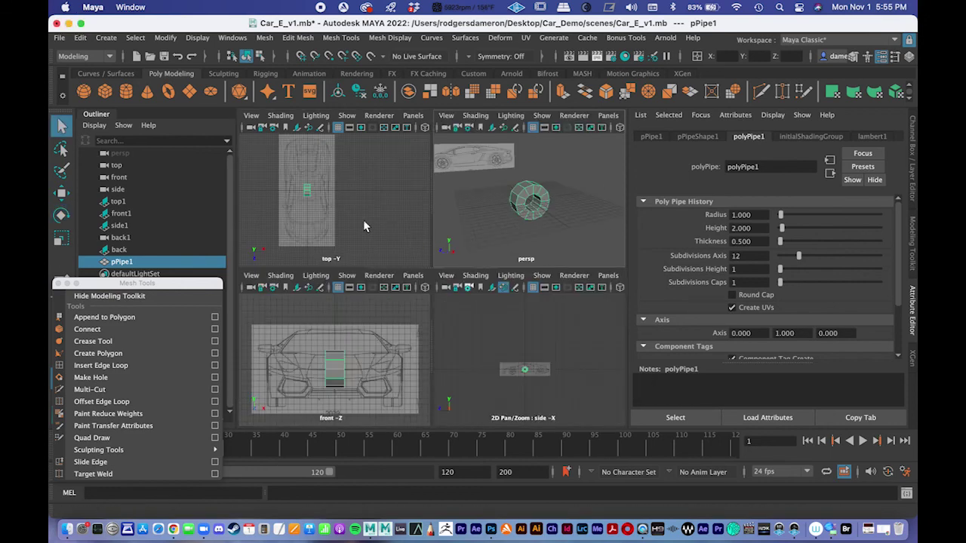
pyautogui.press('space')
pyautogui.scroll(6, 438, 181)
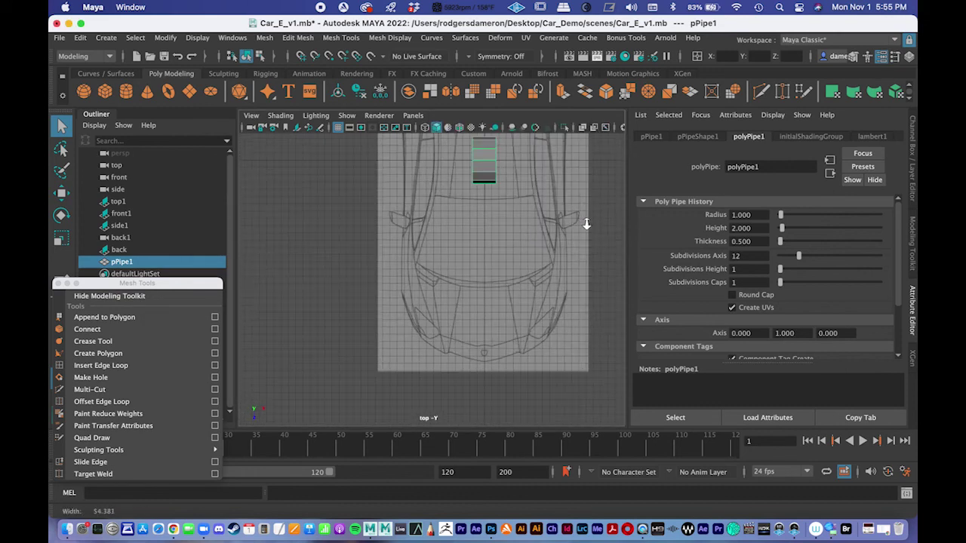
pyautogui.press('space')
pyautogui.press('space')
pyautogui.press('space')
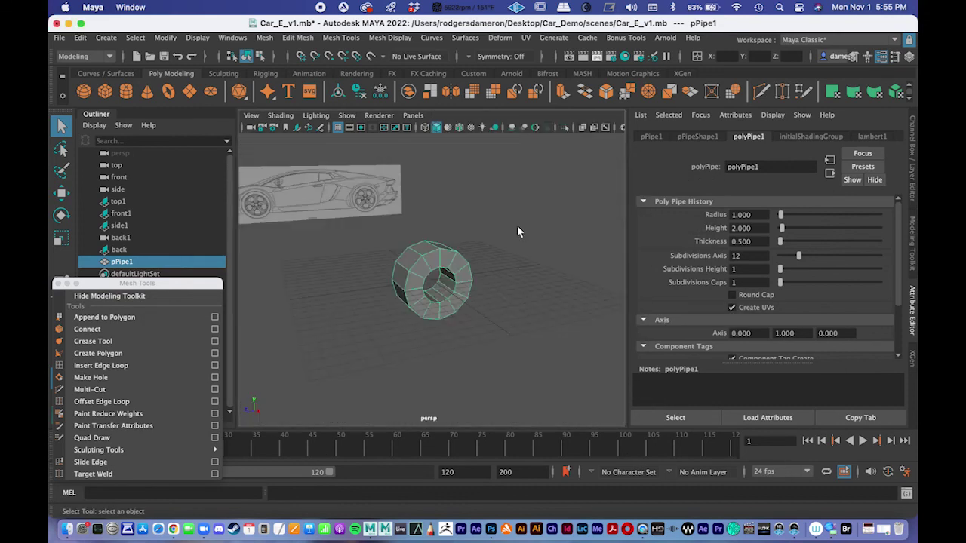
pyautogui.press('space')
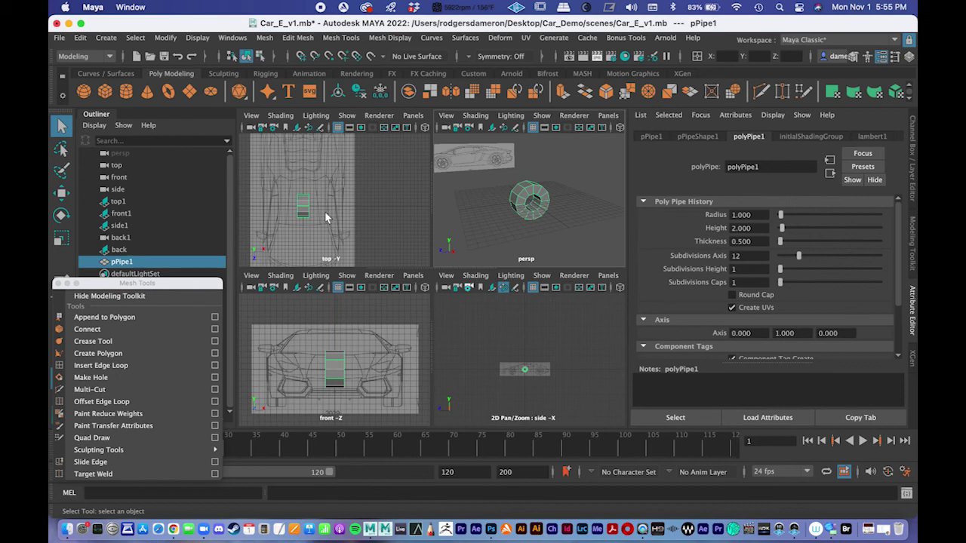
pyautogui.press('space')
pyautogui.keyDown('alt'); pyautogui.moveTo(391, 253); pyautogui.dragTo(480, 246, button='middle'); pyautogui.keyUp('alt')
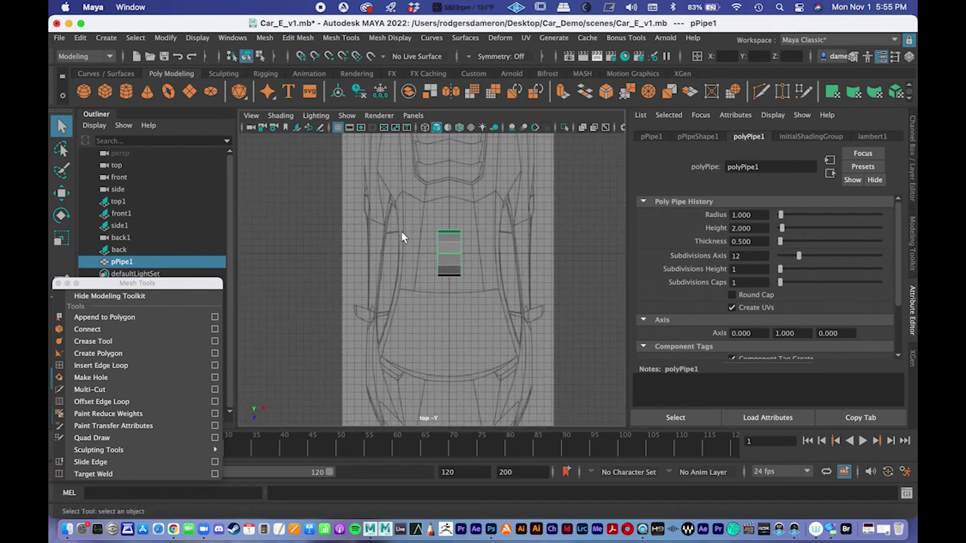
pyautogui.keyDown('alt'); pyautogui.moveTo(394, 235); pyautogui.dragTo(559, 265, button='right'); pyautogui.keyUp('alt')
pyautogui.keyDown('alt'); pyautogui.moveTo(487, 241); pyautogui.dragTo(403, 330, button='middle'); pyautogui.keyUp('alt')
pyautogui.keyDown('alt'); pyautogui.moveTo(445, 305); pyautogui.dragTo(361, 297, button='right'); pyautogui.keyUp('alt')
pyautogui.keyDown('alt'); pyautogui.moveTo(387, 294); pyautogui.dragTo(386, 287, button='middle'); pyautogui.keyUp('alt')
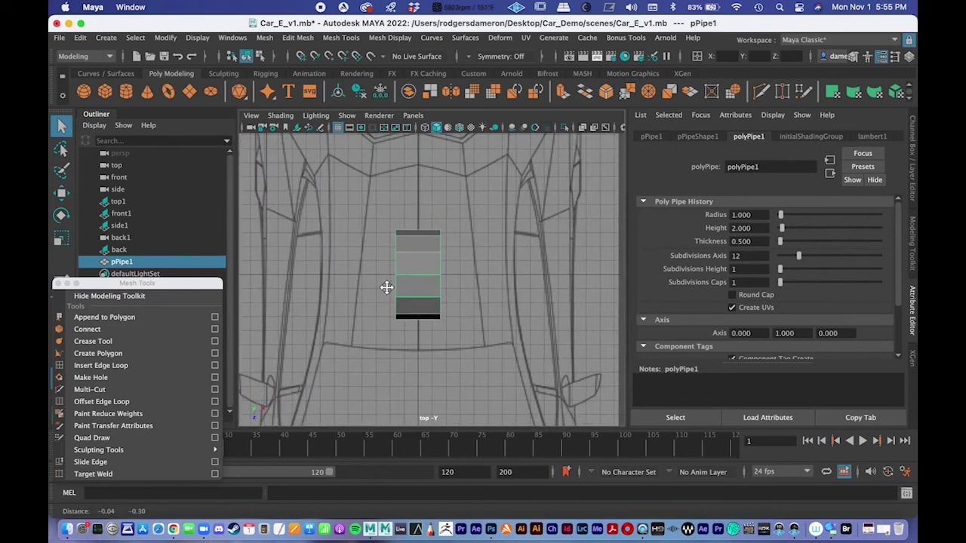
pyautogui.rightClick(420, 266)
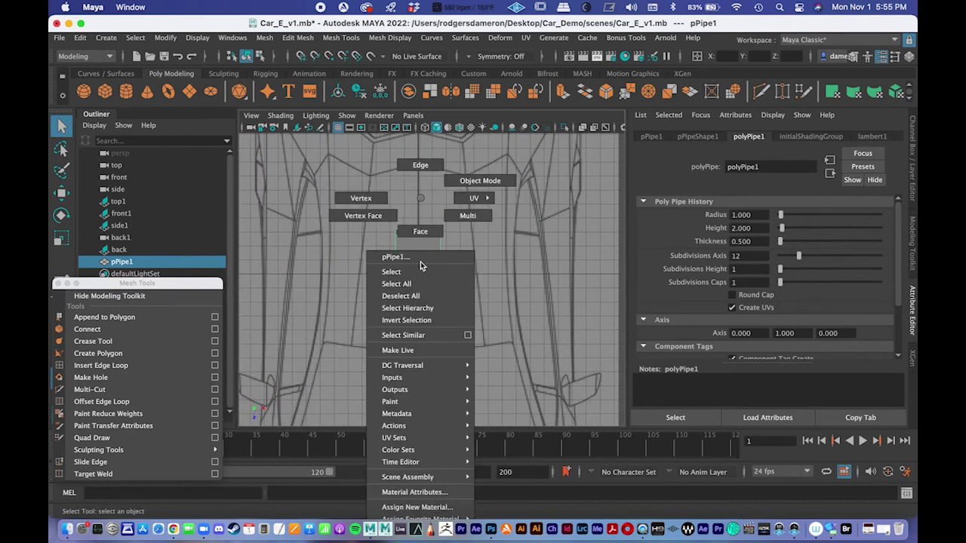
pyautogui.click(421, 228)
pyautogui.moveTo(352, 205); pyautogui.dragTo(423, 376)
pyautogui.moveTo(353, 200); pyautogui.dragTo(426, 391)
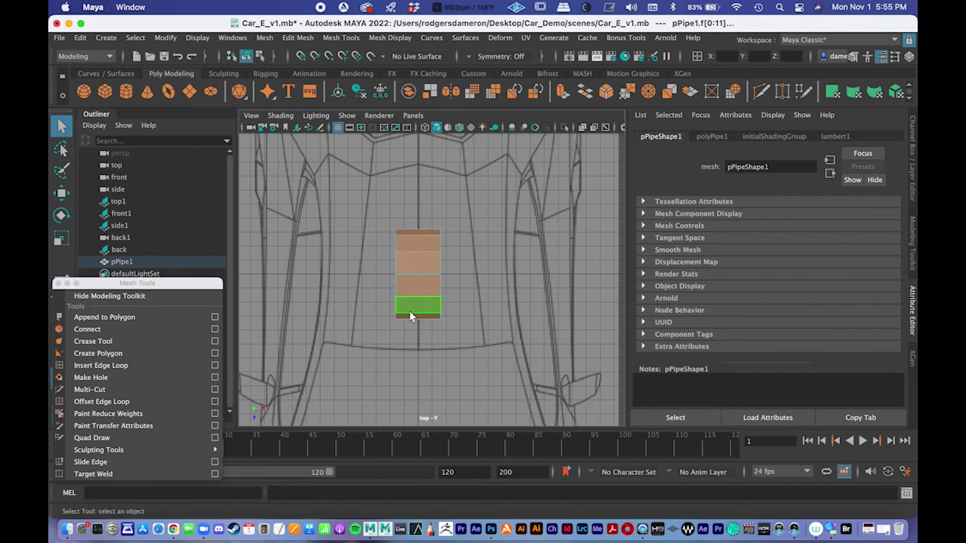
pyautogui.press('Delete')
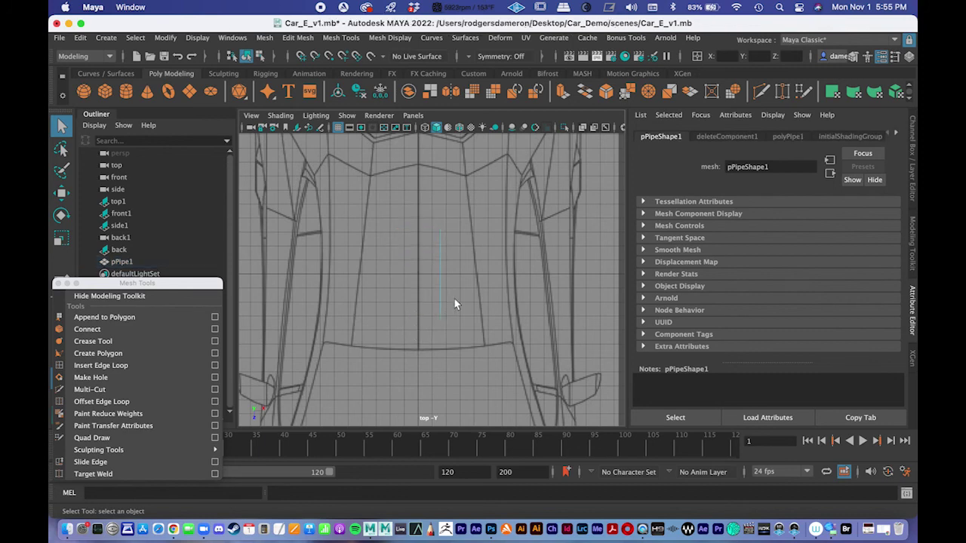
# Return the remaining flat ring to object mode and inspect it in the perspective view.
pyautogui.press('space')
pyautogui.press('space')
pyautogui.keyDown('alt'); pyautogui.moveTo(547, 268); pyautogui.dragTo(493, 259); pyautogui.keyUp('alt')
pyautogui.keyDown('alt'); pyautogui.moveTo(493, 259); pyautogui.dragTo(243, 240, button='right'); pyautogui.keyUp('alt')
pyautogui.keyDown('alt'); pyautogui.moveTo(393, 293); pyautogui.dragTo(455, 258); pyautogui.keyUp('alt')
pyautogui.moveTo(447, 259); pyautogui.dragTo(506, 182, button='right')
pyautogui.press('f')
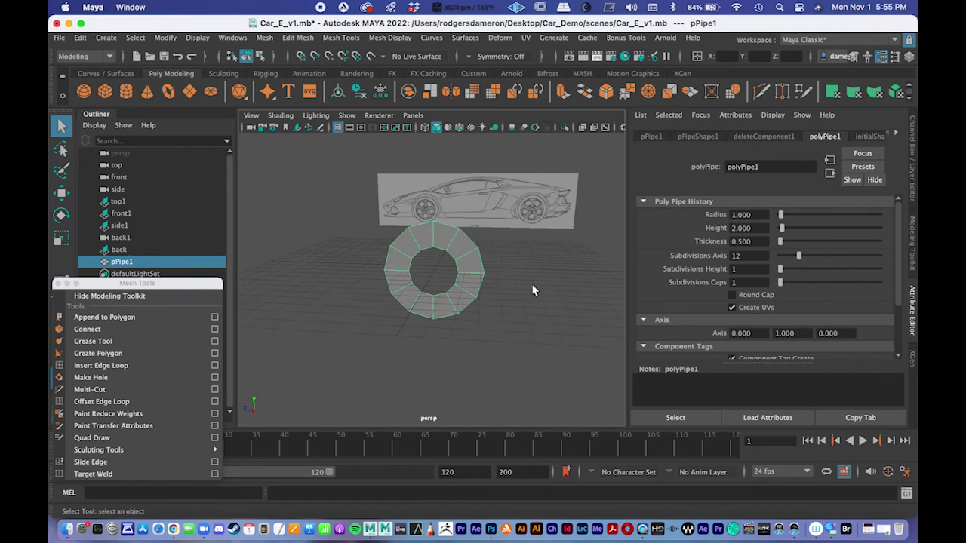
pyautogui.keyDown('alt'); pyautogui.moveTo(435, 303); pyautogui.dragTo(496, 308); pyautogui.keyUp('alt')
# In the top view, move the ring to the car's front wheel area, about 9.76 in X and 14.46 in Z.
pyautogui.press('space')
pyautogui.press('space')
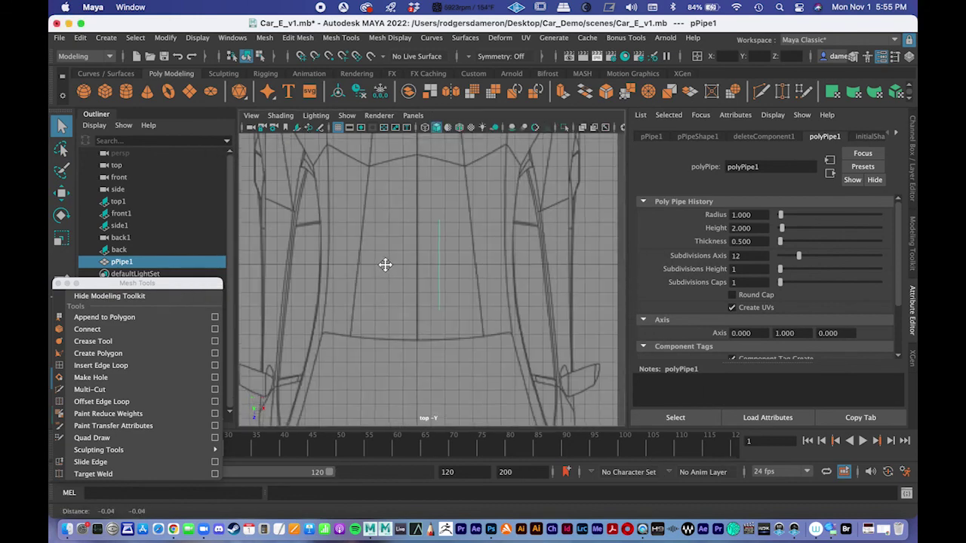
pyautogui.scroll(-5, 334, 280)
pyautogui.press('w')
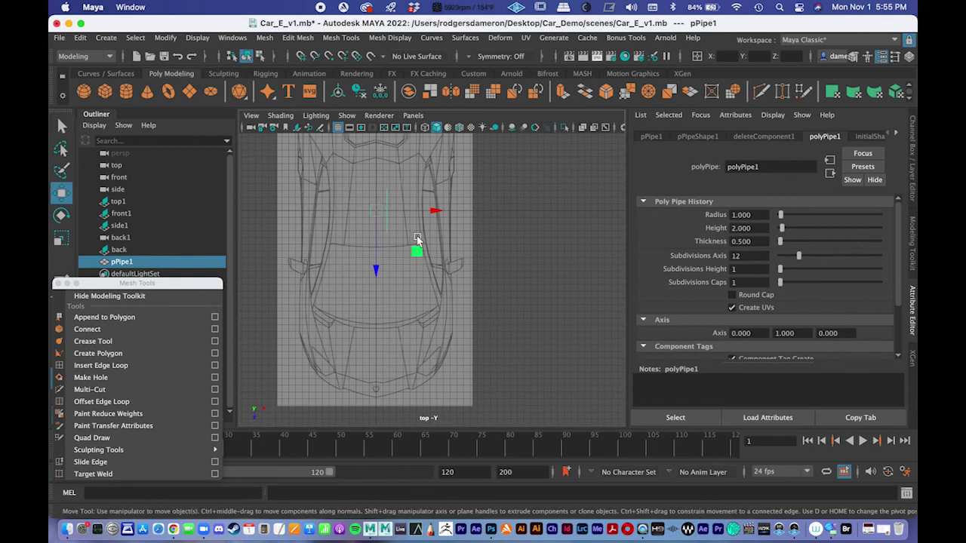
pyautogui.moveTo(381, 213); pyautogui.dragTo(440, 302)
pyautogui.keyDown('alt'); pyautogui.moveTo(477, 340); pyautogui.dragTo(420, 276, button='middle'); pyautogui.keyUp('alt')
pyautogui.scroll(10, 407, 275)
pyautogui.scroll(-4, 340, 261)
pyautogui.moveTo(386, 212); pyautogui.dragTo(388, 224)
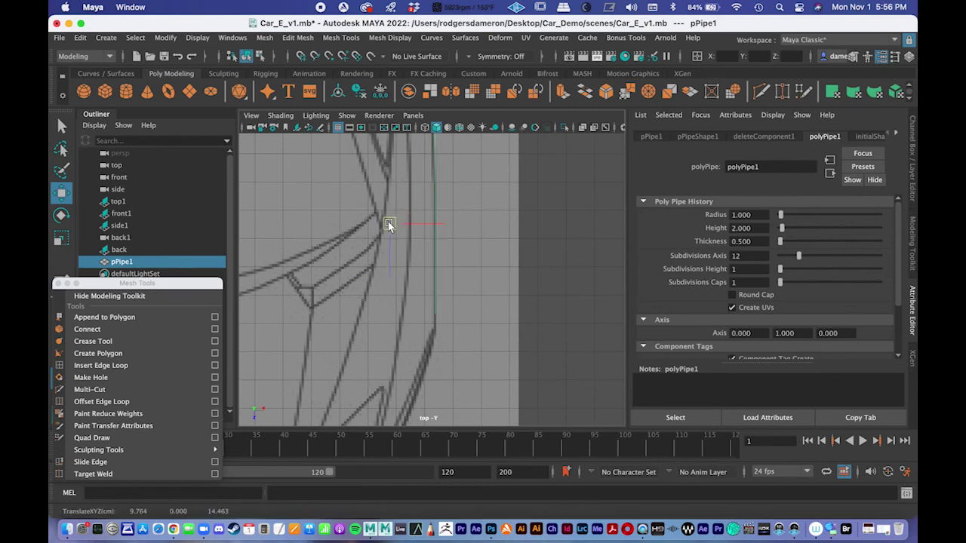
# In the side view, scale the ring up uniformly and lower it over the blueprint's front wheel.
pyautogui.press('space')
pyautogui.press('space')
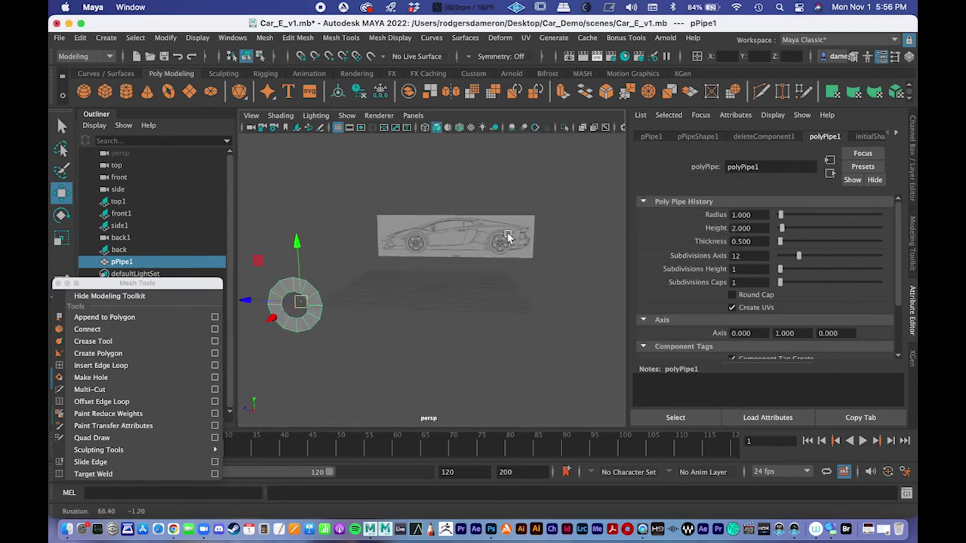
pyautogui.press('space')
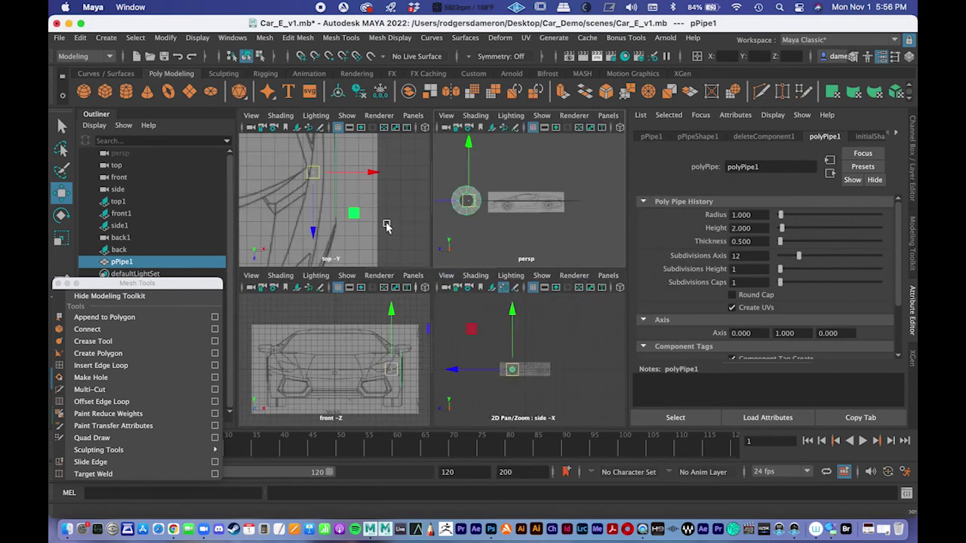
pyautogui.press('space')
pyautogui.keyDown('alt'); pyautogui.moveTo(510, 338); pyautogui.dragTo(613, 312, button='middle'); pyautogui.keyUp('alt')
pyautogui.keyDown('alt'); pyautogui.moveTo(613, 312); pyautogui.dragTo(709, 299, button='right'); pyautogui.keyUp('alt')
pyautogui.keyDown('alt'); pyautogui.moveTo(573, 290); pyautogui.dragTo(325, 270, button='middle'); pyautogui.keyUp('alt')
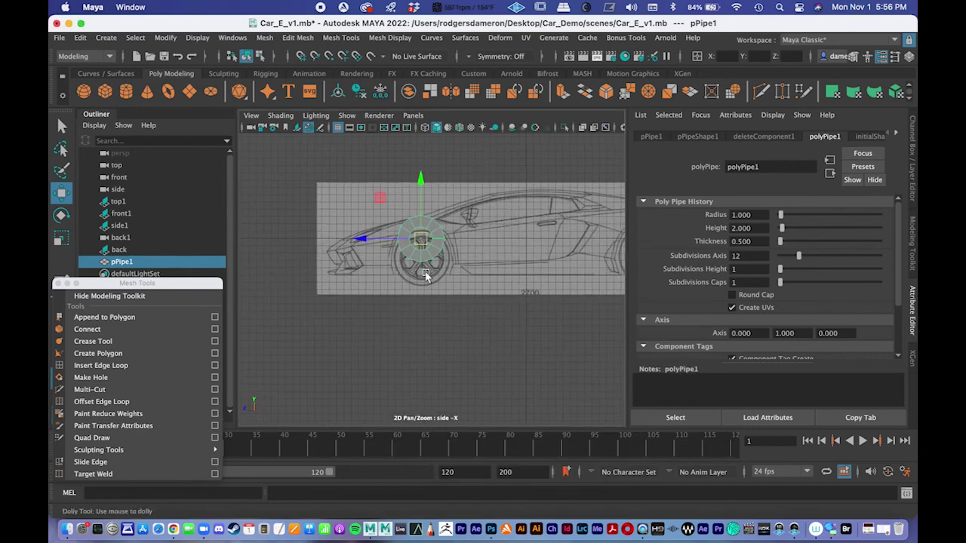
pyautogui.scroll(5, 398, 276)
pyautogui.scroll(-4, 442, 362)
pyautogui.scroll(4, 422, 324)
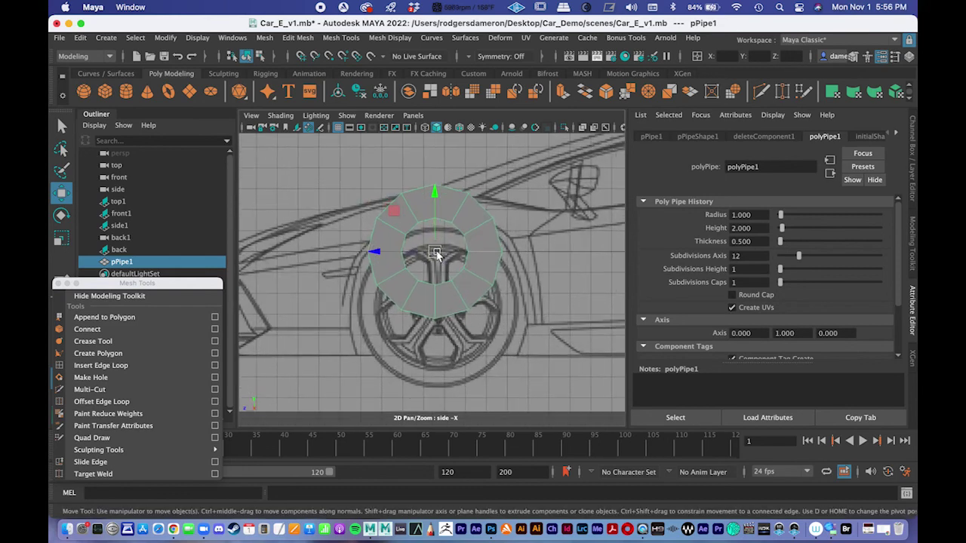
pyautogui.scroll(-3, 442, 278)
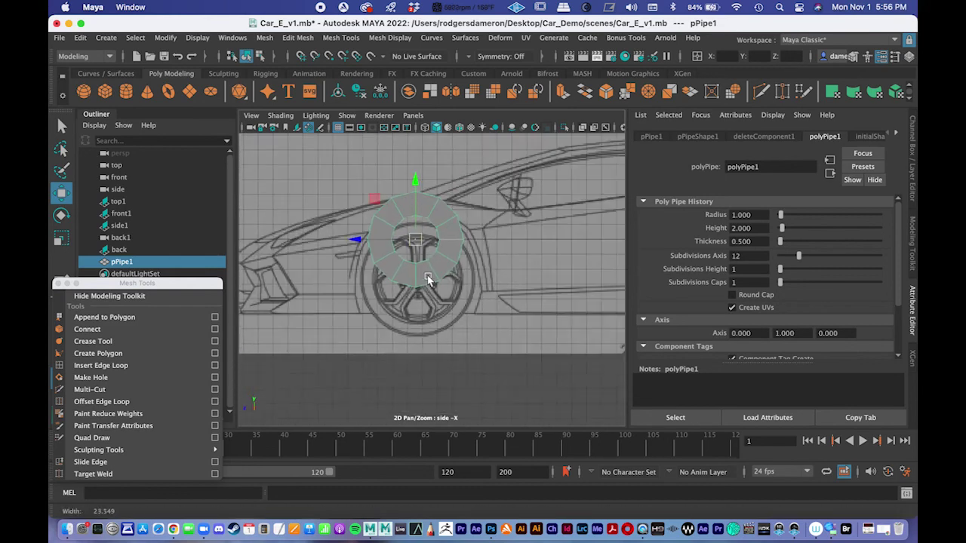
pyautogui.keyDown('alt'); pyautogui.moveTo(440, 276); pyautogui.dragTo(442, 277, button='middle'); pyautogui.keyUp('alt')
pyautogui.press('e')
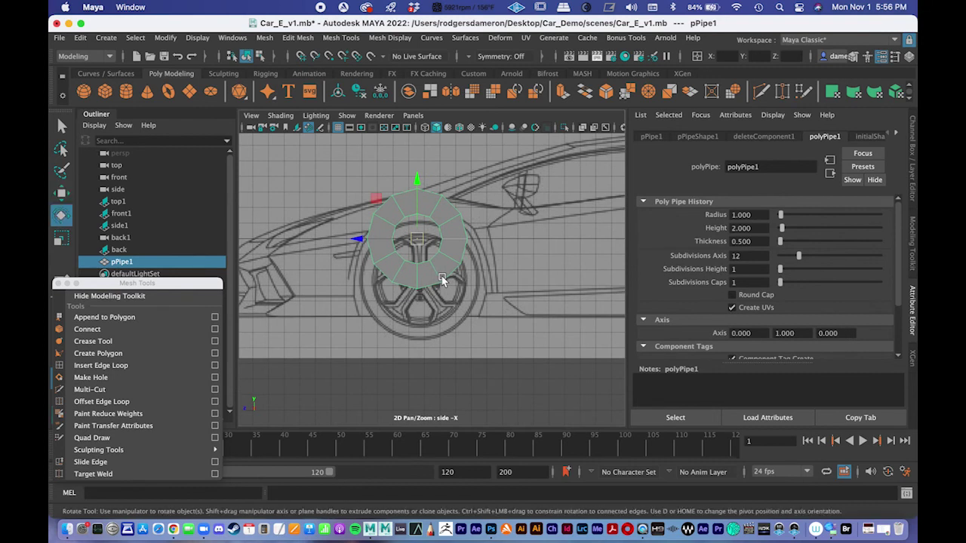
pyautogui.press('r')
pyautogui.moveTo(416, 239); pyautogui.dragTo(466, 246)
pyautogui.press('w')
pyautogui.moveTo(420, 187); pyautogui.dragTo(419, 211)
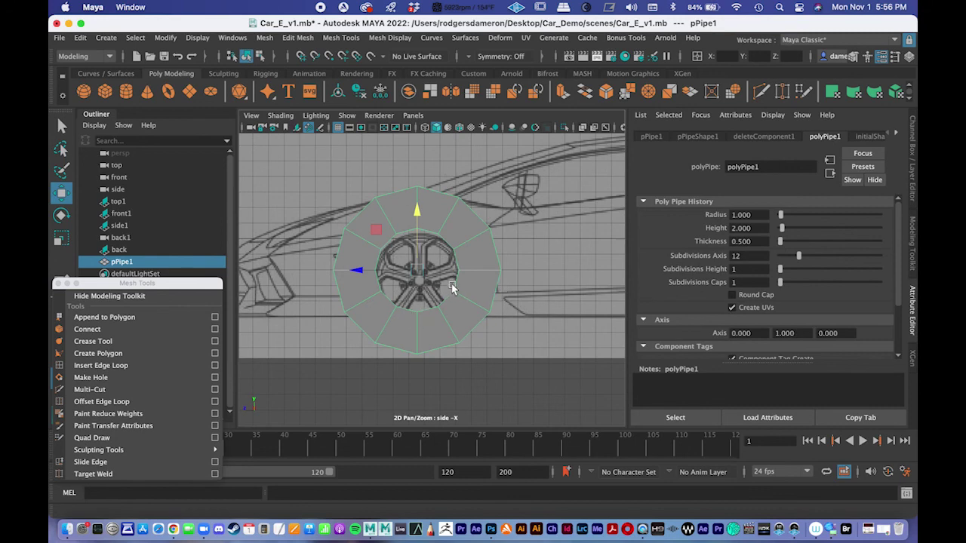
# Turn on X-Ray shading in the side view so the blueprint wheel can be seen through the ring.
pyautogui.press('space')
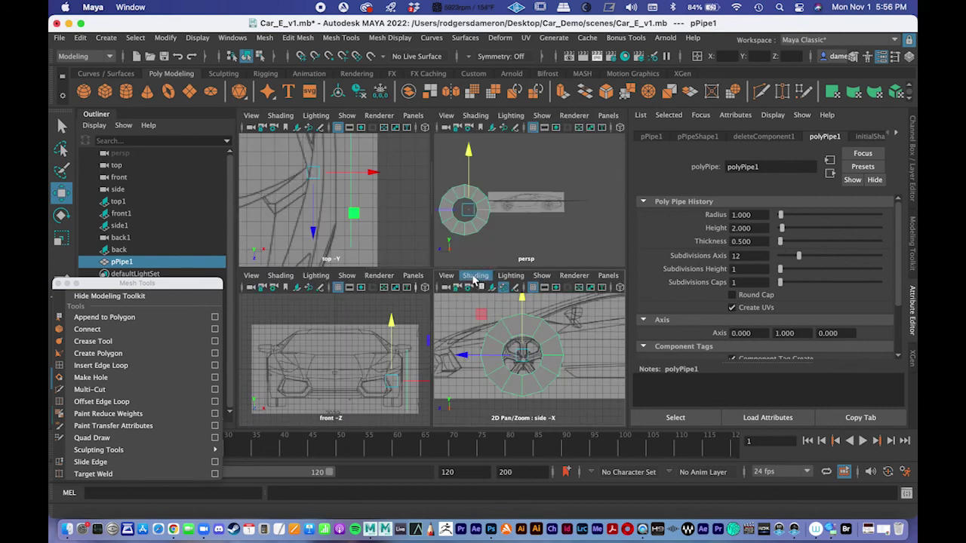
pyautogui.click(476, 277)
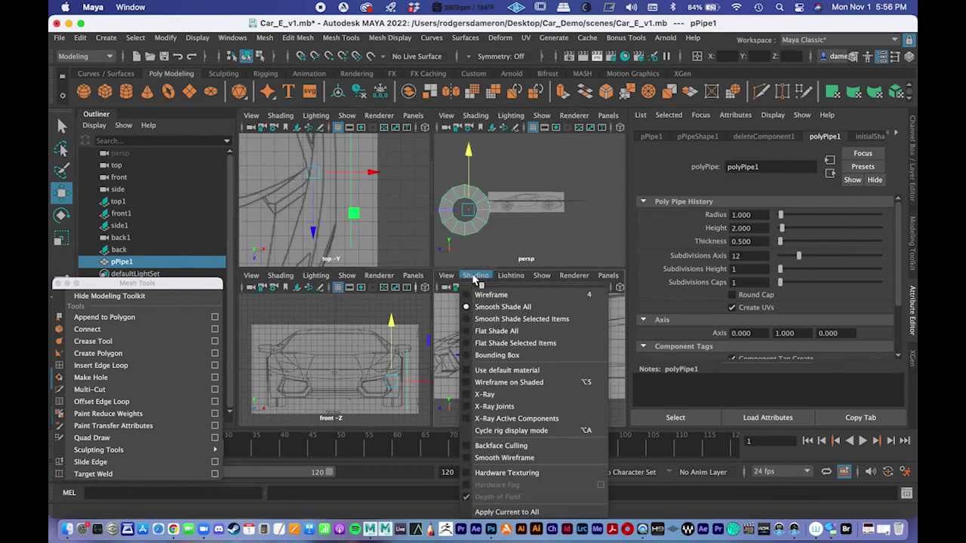
pyautogui.click(494, 393)
pyautogui.keyDown('alt'); pyautogui.moveTo(499, 363); pyautogui.dragTo(620, 364, button='right'); pyautogui.keyUp('alt')
pyautogui.keyDown('alt'); pyautogui.moveTo(554, 373); pyautogui.dragTo(565, 335, button='middle'); pyautogui.keyUp('alt')
pyautogui.keyDown('alt'); pyautogui.moveTo(566, 335); pyautogui.dragTo(481, 315, button='right'); pyautogui.keyUp('alt')
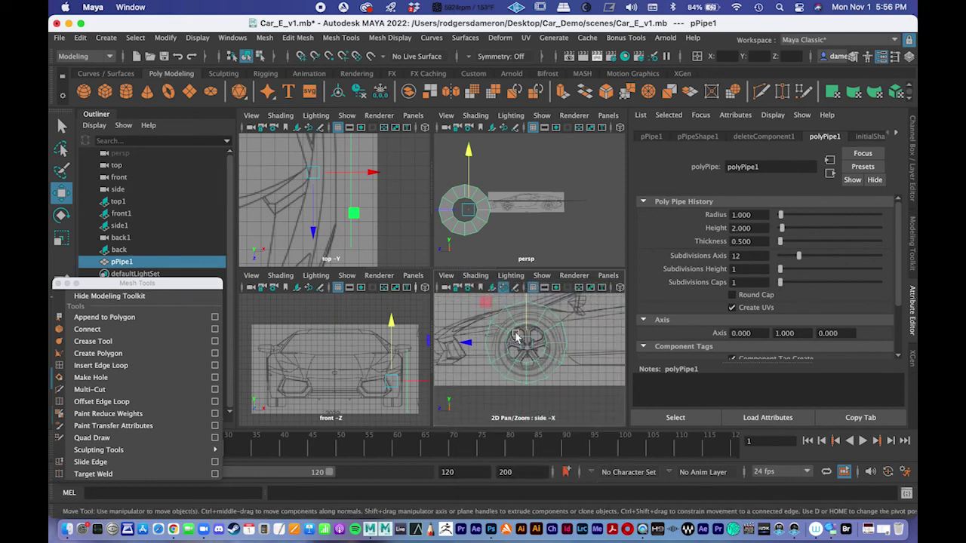
pyautogui.keyDown('alt'); pyautogui.moveTo(489, 222); pyautogui.dragTo(442, 194); pyautogui.keyUp('alt')
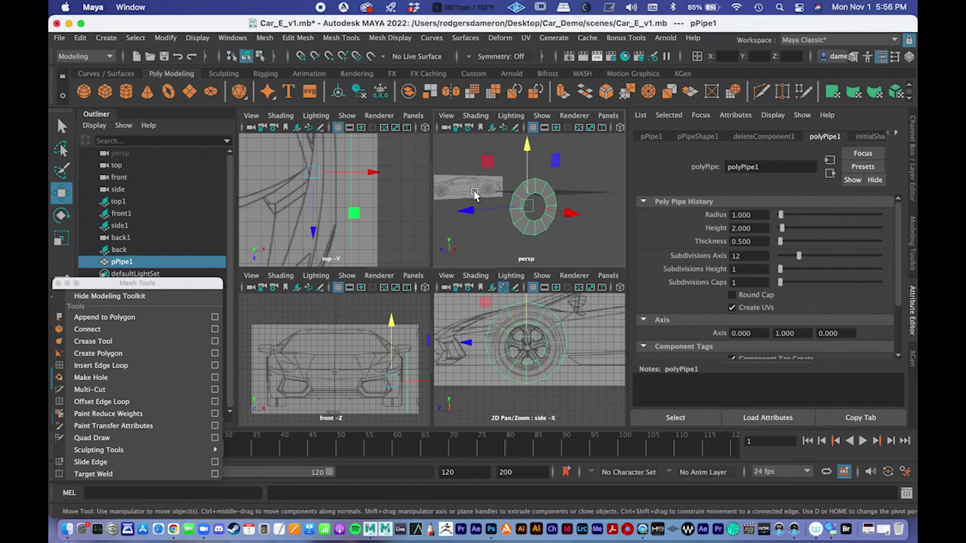
# Show the Modeling Toolkit and centre the ring on the front wheel hub in the side view, about -2.64 in Y and 14.29 in Z.
pyautogui.click(912, 249)
pyautogui.scroll(4, 623, 363)
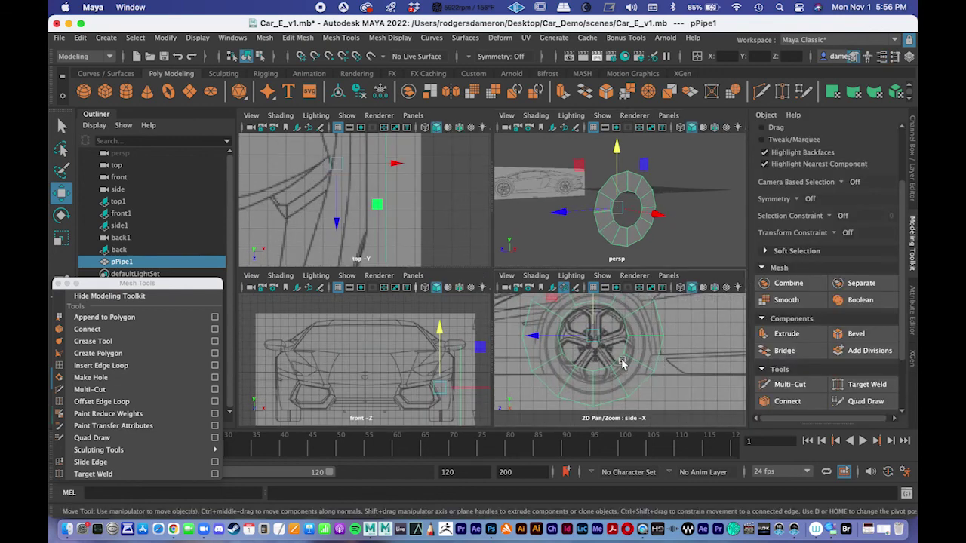
pyautogui.press('space')
pyautogui.keyDown('alt'); pyautogui.moveTo(443, 234); pyautogui.dragTo(522, 270, button='middle'); pyautogui.keyUp('alt')
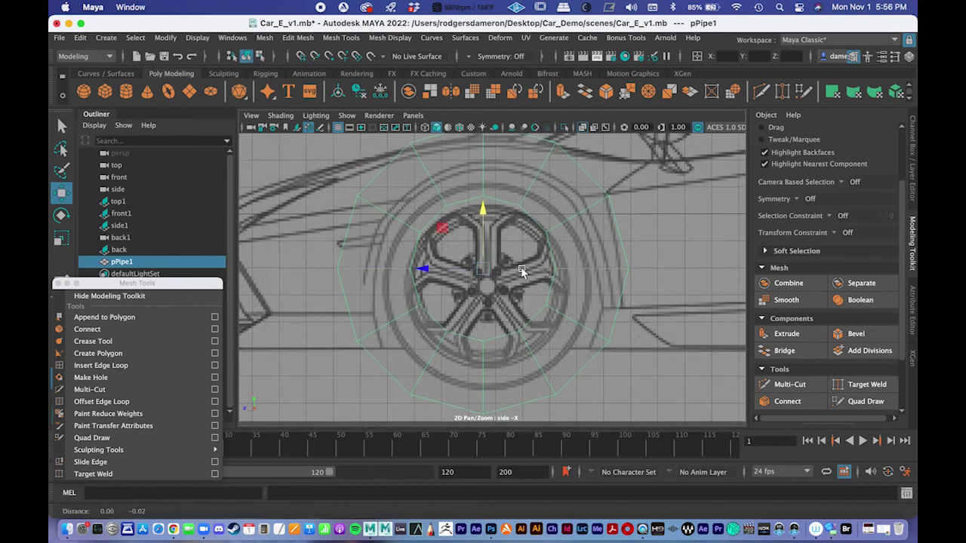
pyautogui.moveTo(482, 212); pyautogui.dragTo(480, 228)
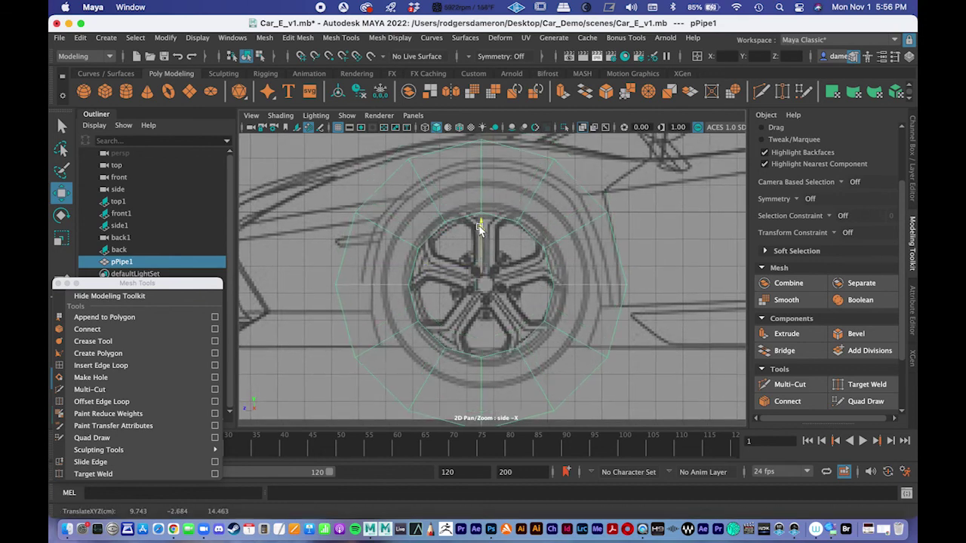
pyautogui.moveTo(419, 280); pyautogui.dragTo(424, 285, button='middle')
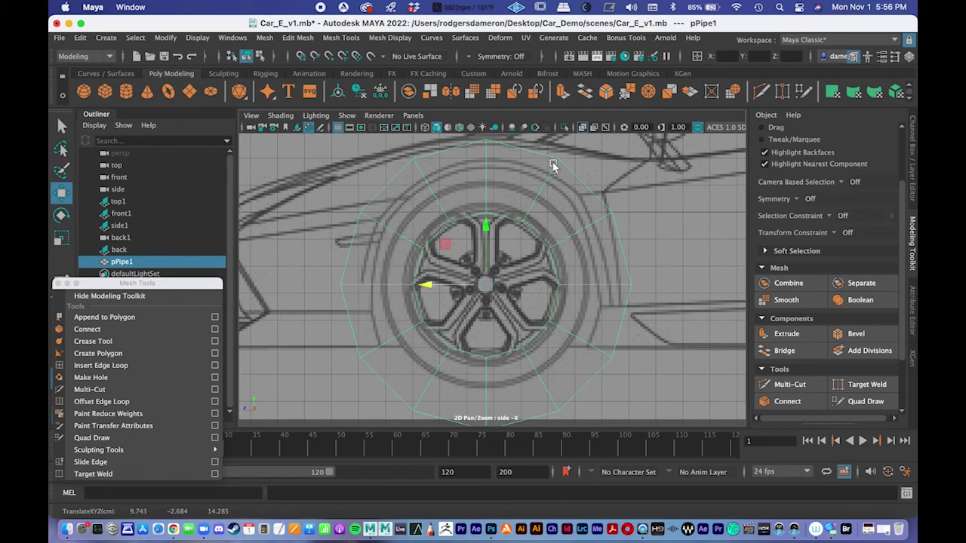
pyautogui.click(489, 227)
pyautogui.scroll(-3, 452, 264)
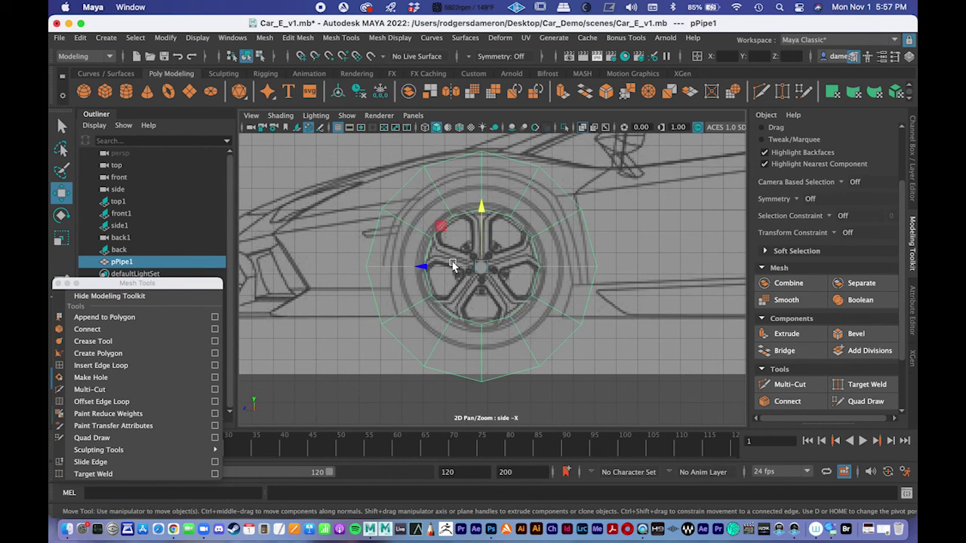
# In edge mode, select the ring's inner edge loop and scale it up to the blueprint's front wheel arch opening.
pyautogui.press('q')
pyautogui.moveTo(455, 221); pyautogui.dragTo(461, 172, button='right')
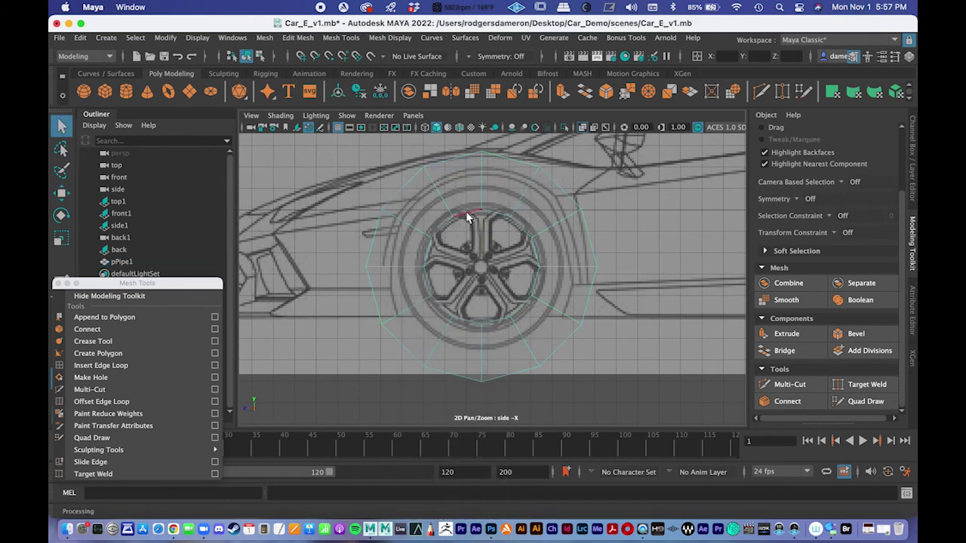
pyautogui.doubleClick(468, 214)
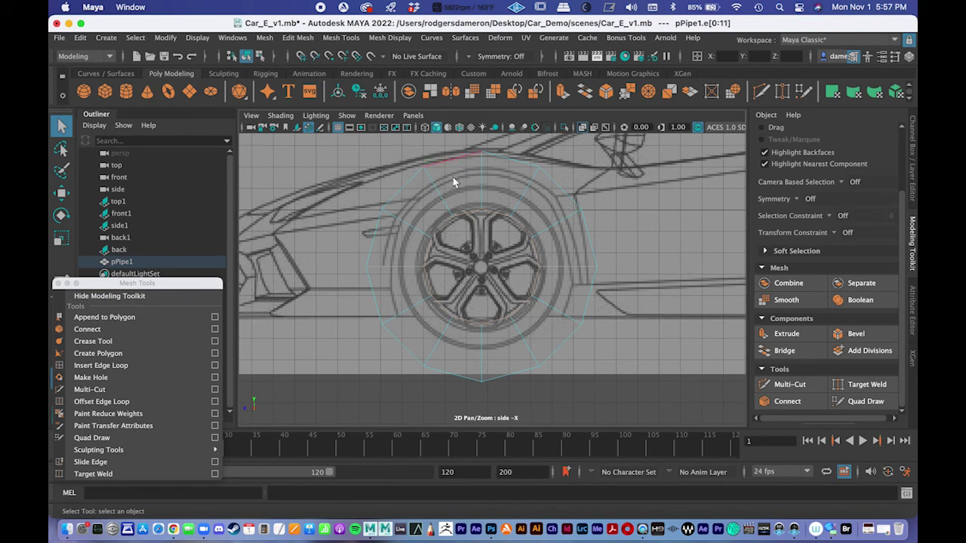
pyautogui.doubleClick(446, 156)
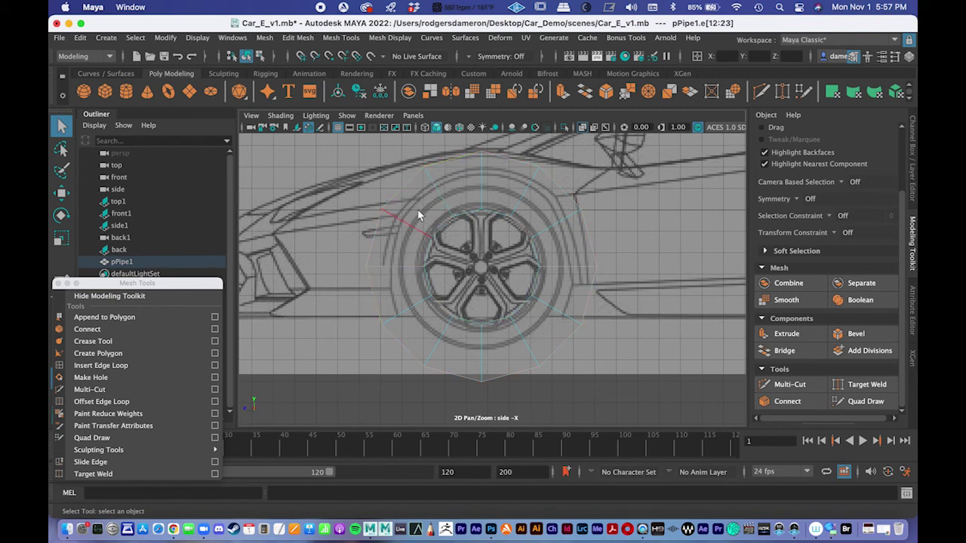
pyautogui.doubleClick(463, 212)
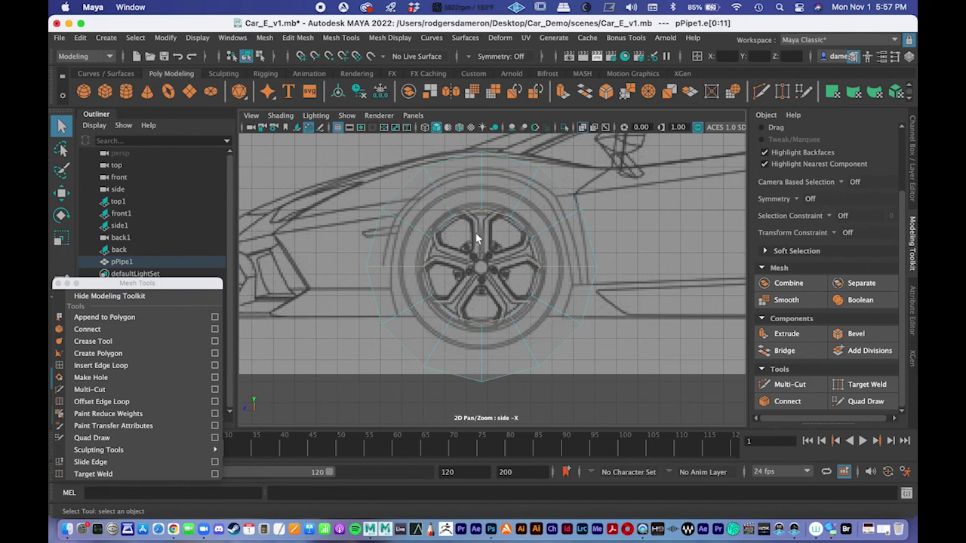
pyautogui.press('r')
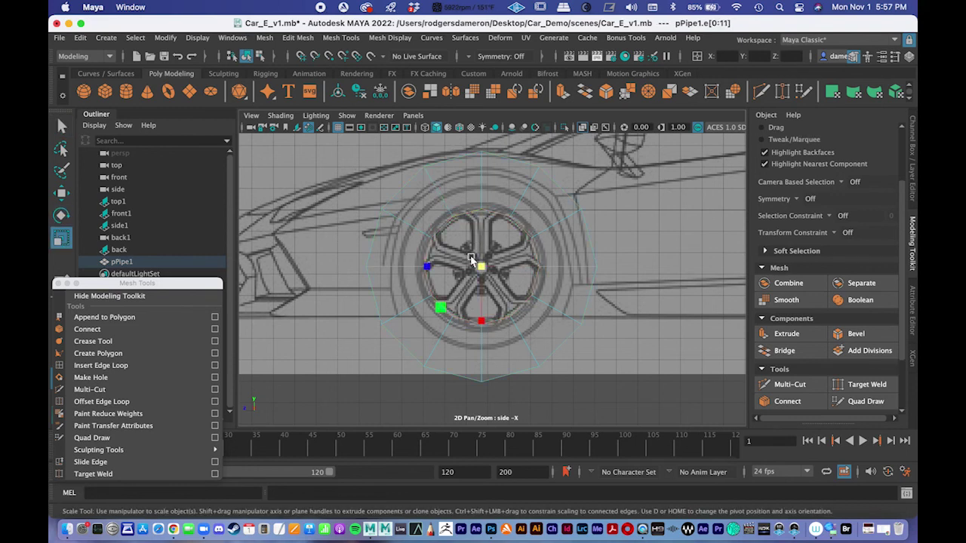
pyautogui.moveTo(483, 270); pyautogui.dragTo(528, 252)
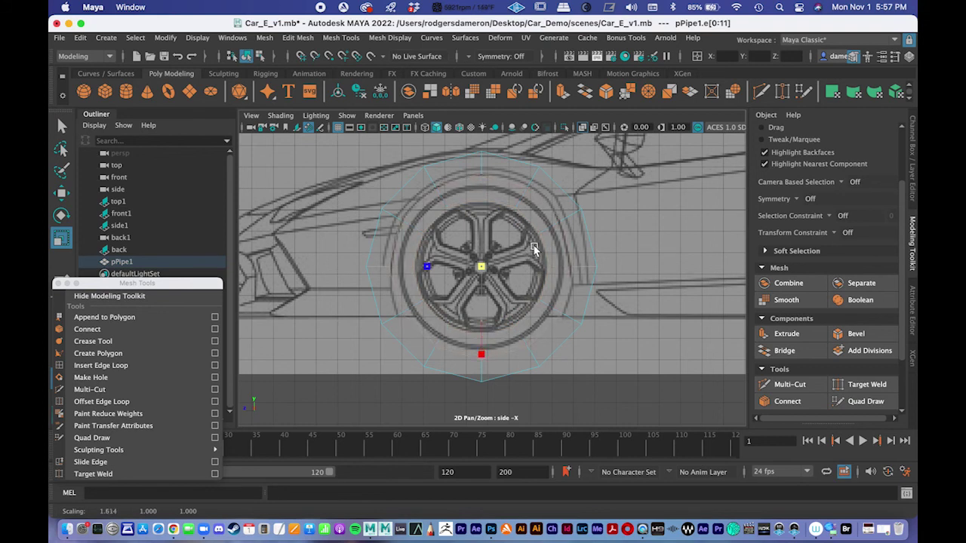
pyautogui.moveTo(532, 249); pyautogui.dragTo(528, 251)
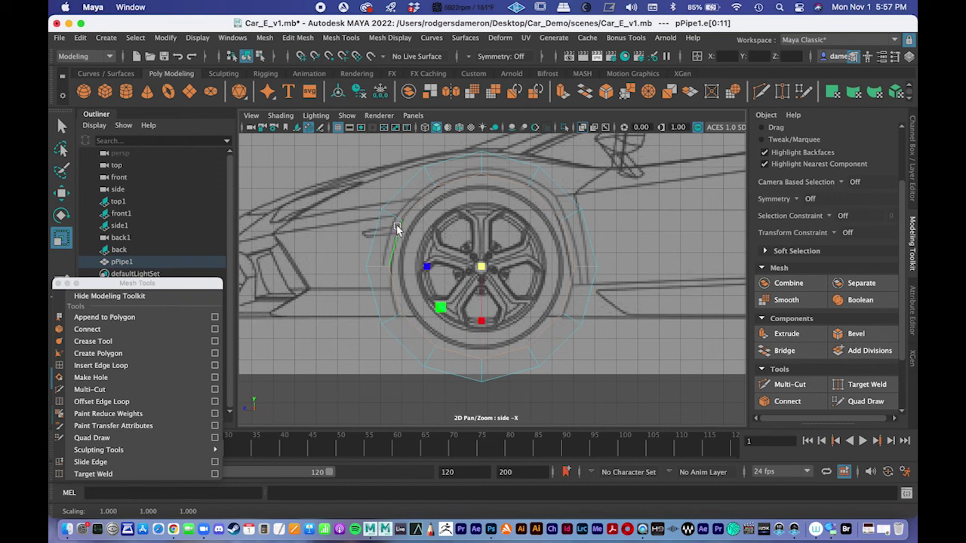
# Select the ring's outer edge loop and scale it down to leave a narrow band around the wheel arch.
pyautogui.press('q')
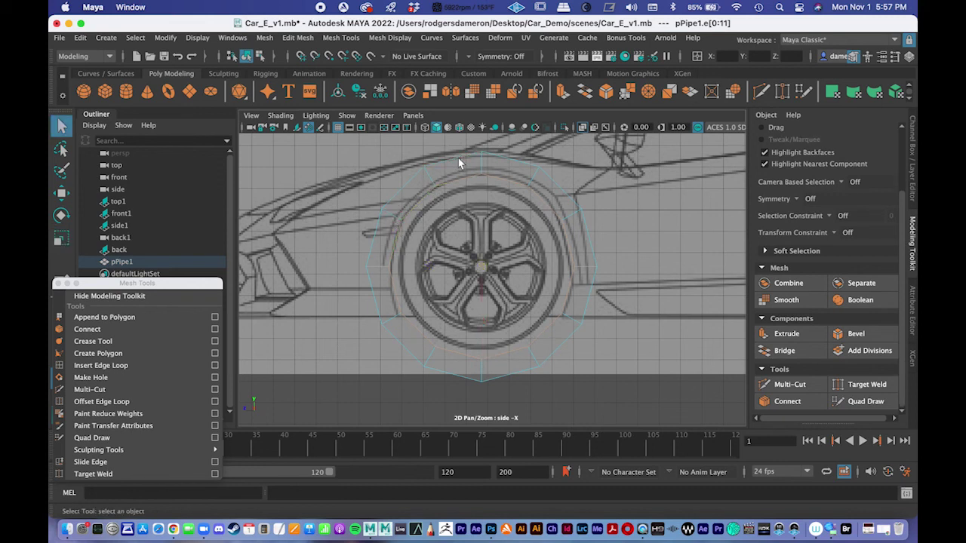
pyautogui.click(457, 158)
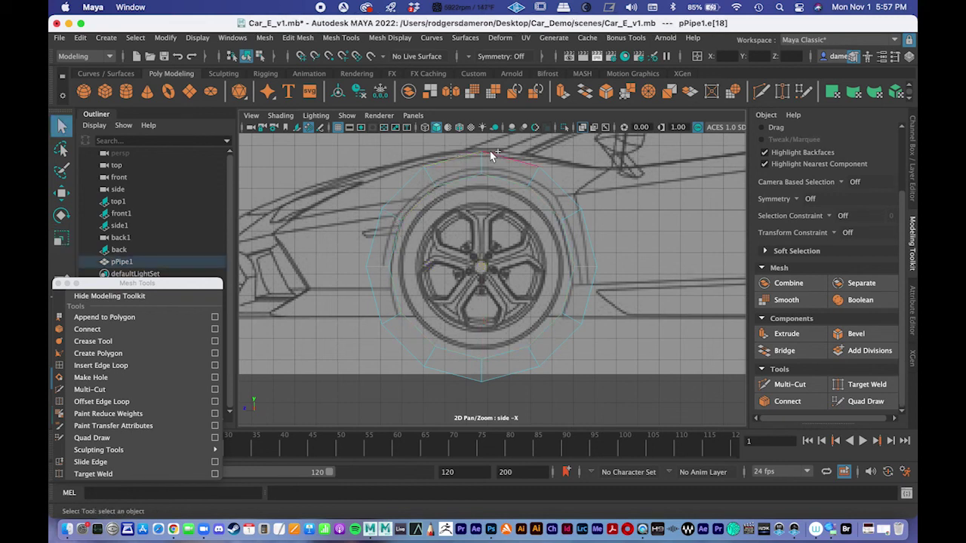
pyautogui.doubleClick(494, 152)
pyautogui.keyDown('alt'); pyautogui.moveTo(487, 271); pyautogui.dragTo(484, 274, button='middle'); pyautogui.keyUp('alt')
pyautogui.press('q')
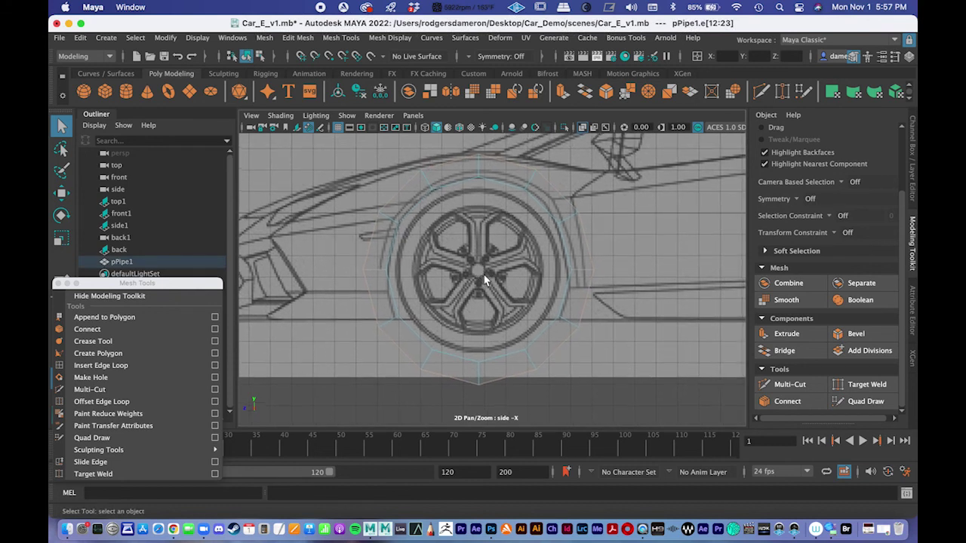
pyautogui.press('r')
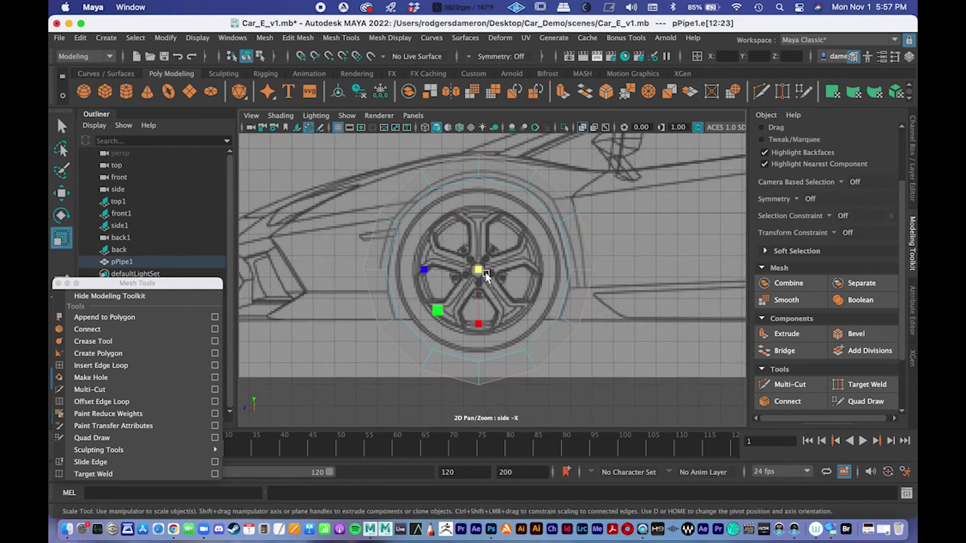
pyautogui.moveTo(479, 273); pyautogui.dragTo(462, 287)
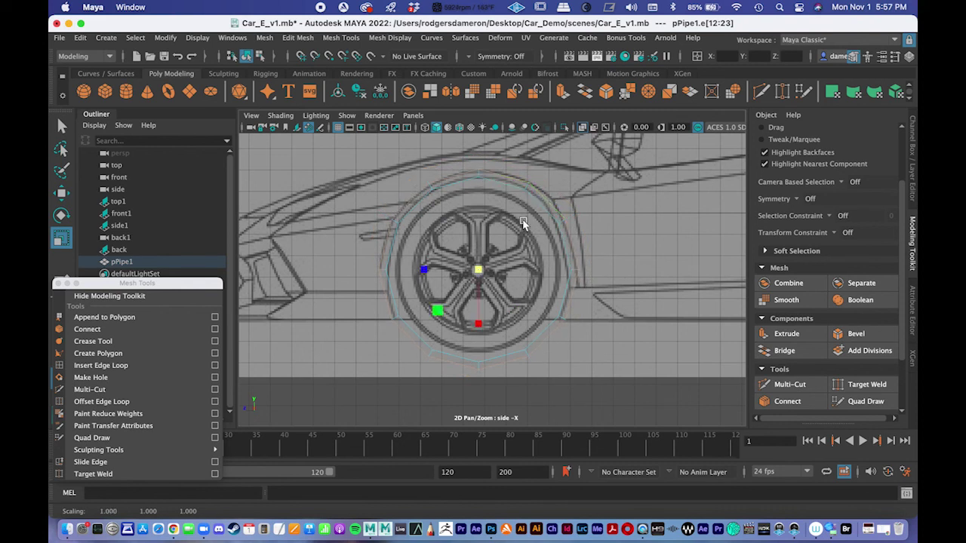
# Turn off X-Ray shading in the side view and return the narrow ring to object mode.
pyautogui.press('q')
pyautogui.click(281, 115)
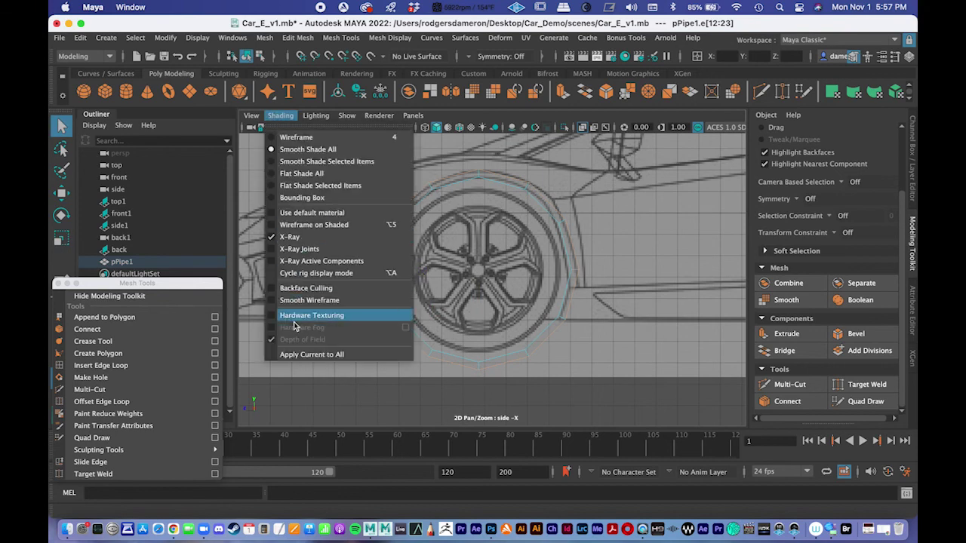
pyautogui.click(295, 237)
pyautogui.moveTo(472, 287)
pyautogui.keyDown('alt'); pyautogui.mouseDown(button='right')
pyautogui.moveTo(627, 297)
pyautogui.moveTo(490, 293)
pyautogui.mouseUp(button='right'); pyautogui.keyUp('alt')
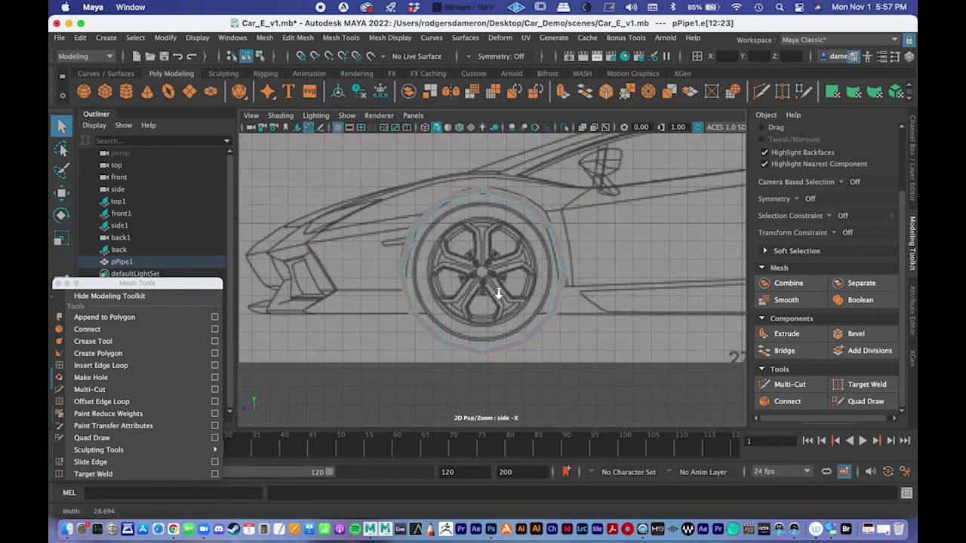
pyautogui.scroll(2, 489, 293)
pyautogui.moveTo(356, 249); pyautogui.dragTo(405, 181, button='right')
pyautogui.scroll(-3, 357, 247)
pyautogui.scroll(3, 357, 248)
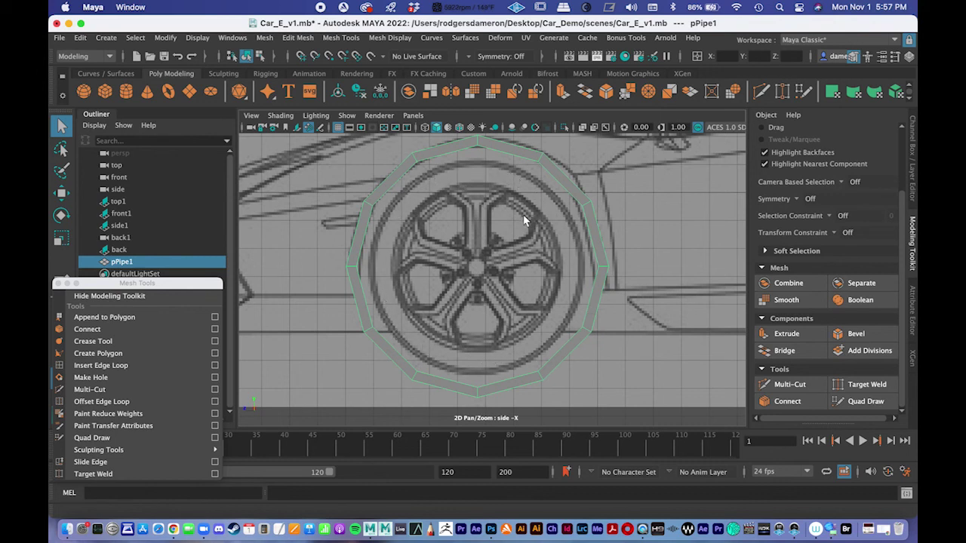
pyautogui.scroll(-3, 556, 281)
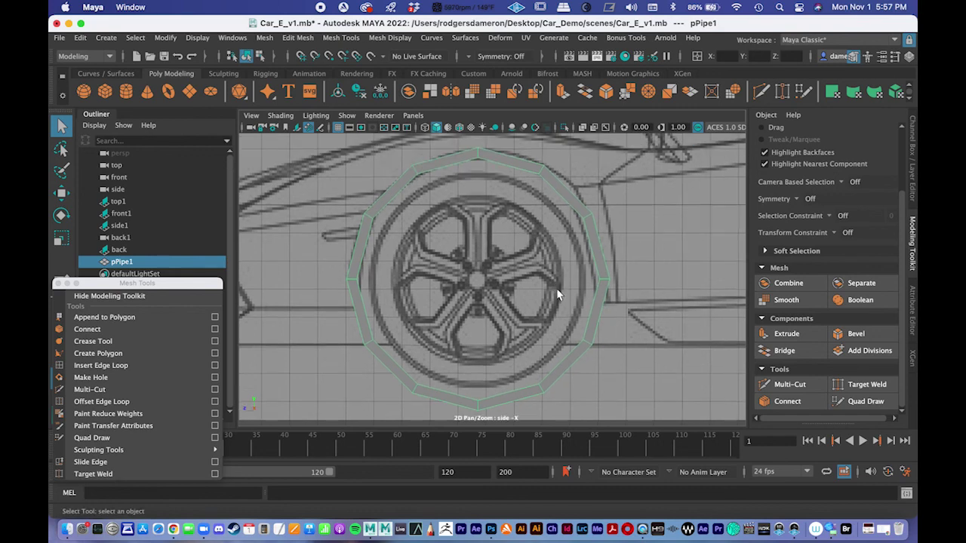
# In the front view, move the ring inward to the outer edge of the car body, about 8.82 in X.
pyautogui.press('space')
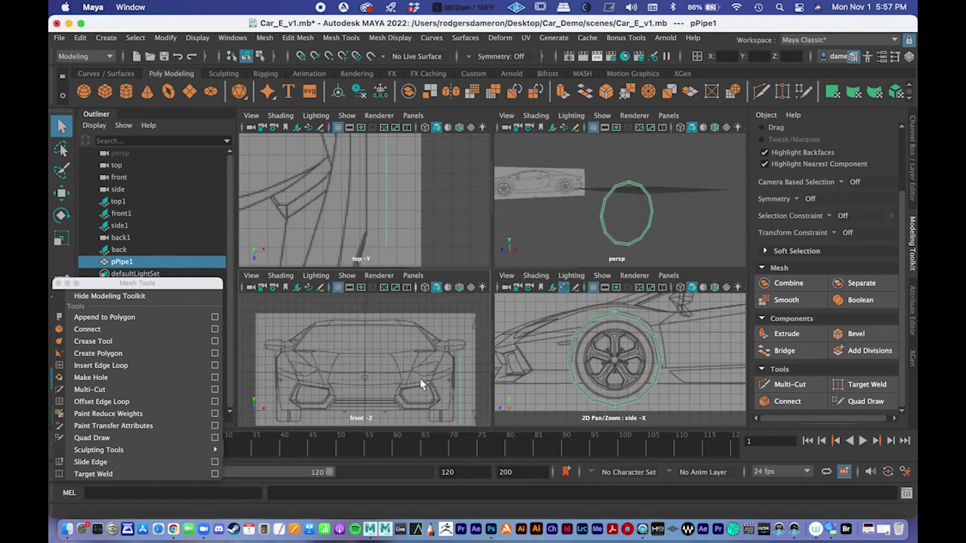
pyautogui.press('space')
pyautogui.scroll(6, 515, 319)
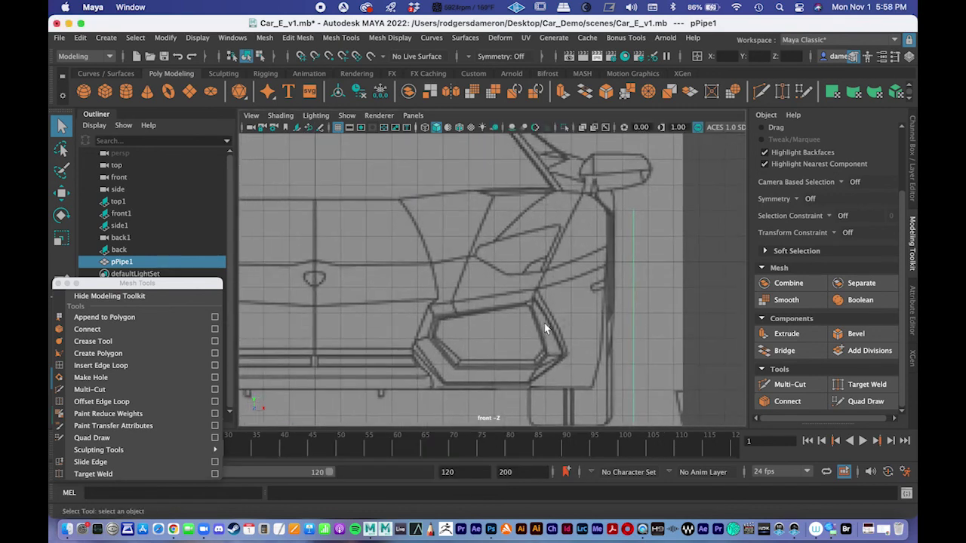
pyautogui.press('w')
pyautogui.keyDown('alt'); pyautogui.moveTo(603, 330); pyautogui.dragTo(549, 327); pyautogui.keyUp('alt')
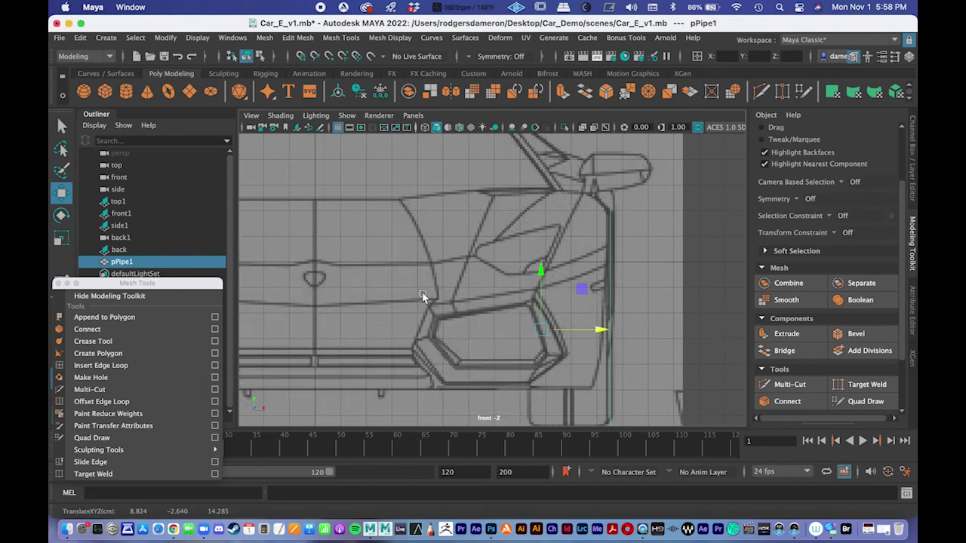
# In the side view, delete the ring's lower faces below the bottom edge of the car body.
pyautogui.press('space')
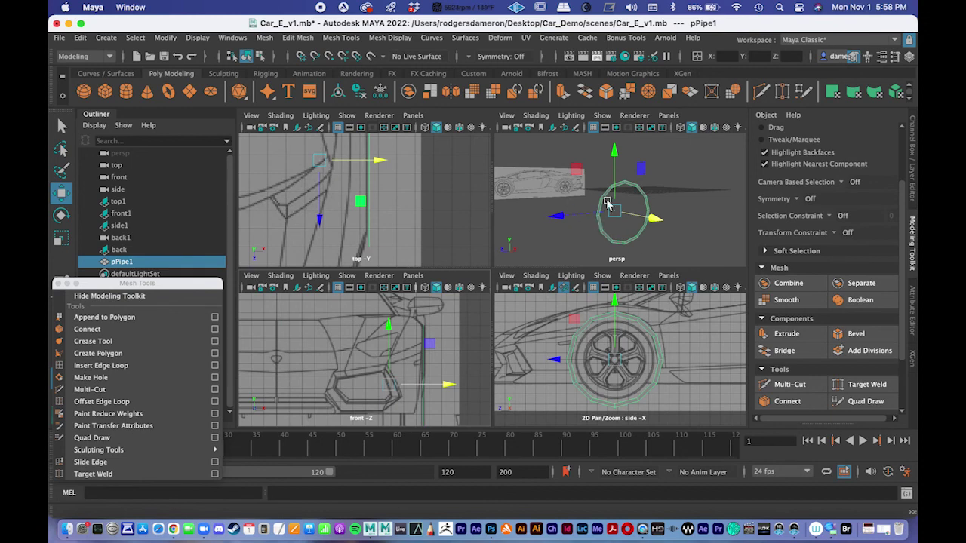
pyautogui.press('space')
pyautogui.keyDown('alt'); pyautogui.moveTo(538, 281); pyautogui.dragTo(442, 252); pyautogui.keyUp('alt')
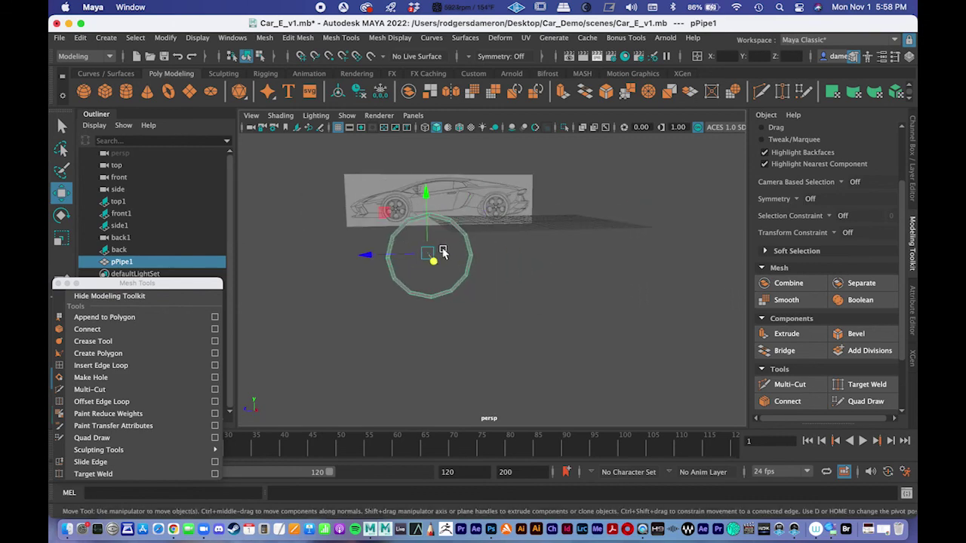
pyautogui.press('space')
pyautogui.press('space')
pyautogui.keyDown('alt'); pyautogui.moveTo(461, 299); pyautogui.dragTo(436, 212, button='middle'); pyautogui.keyUp('alt')
pyautogui.keyDown('alt'); pyautogui.moveTo(436, 212); pyautogui.dragTo(414, 242, button='right'); pyautogui.keyUp('alt')
pyautogui.keyDown('alt'); pyautogui.moveTo(414, 242); pyautogui.dragTo(475, 326, button='middle'); pyautogui.keyUp('alt')
pyautogui.keyDown('alt'); pyautogui.moveTo(475, 325); pyautogui.dragTo(432, 309, button='right'); pyautogui.keyUp('alt')
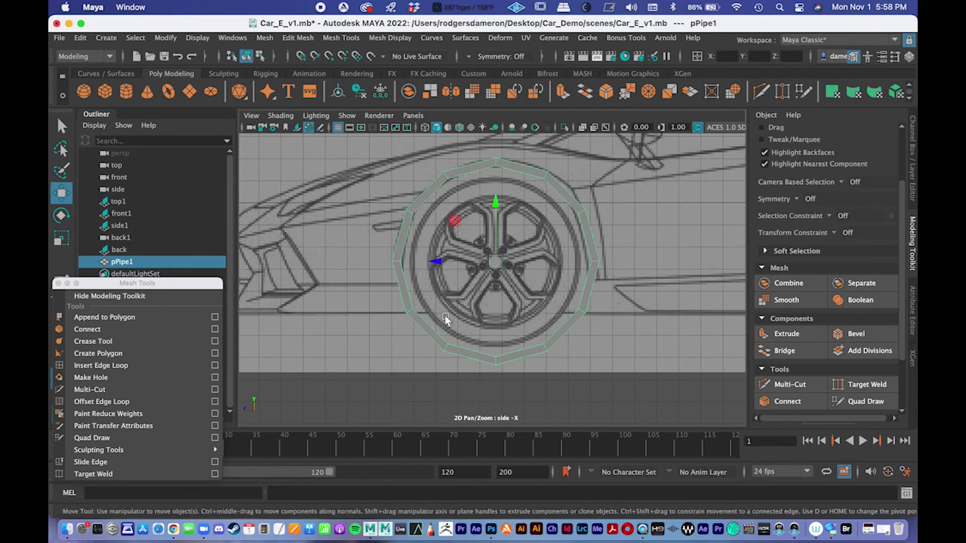
pyautogui.press('q')
pyautogui.moveTo(435, 335); pyautogui.dragTo(444, 228, button='right')
pyautogui.moveTo(412, 388); pyautogui.dragTo(564, 313)
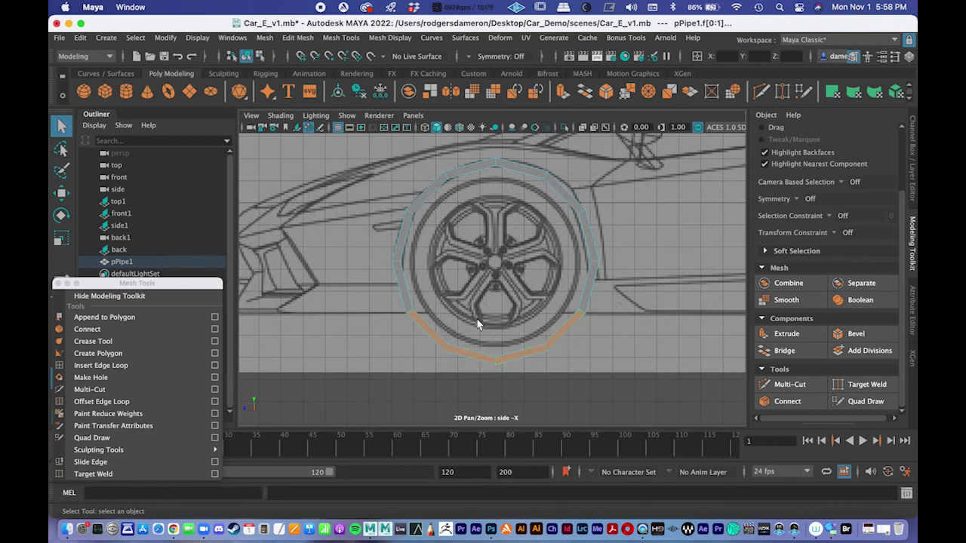
pyautogui.press('Delete')
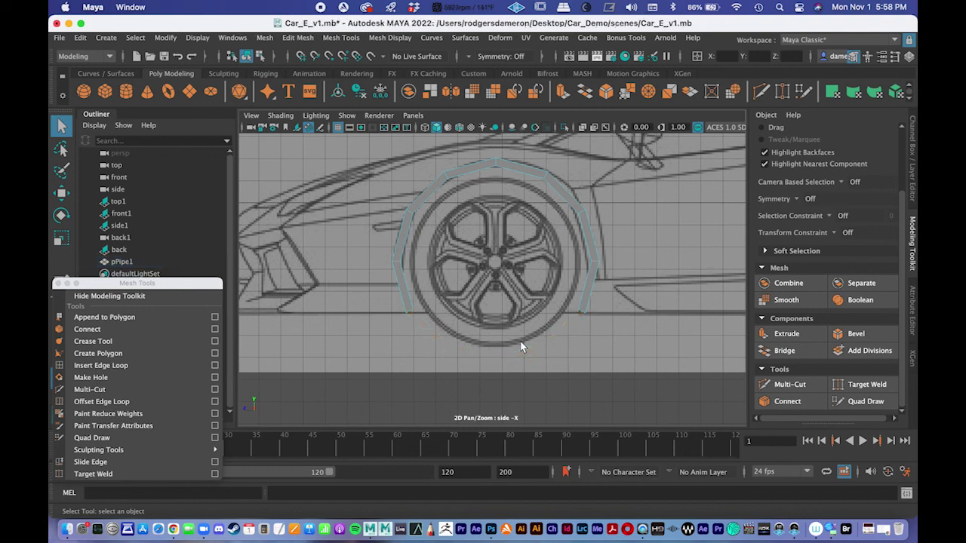
# Turn on X-Ray shading in the side view so the blueprint shows through the wheel arch band.
pyautogui.click(280, 115)
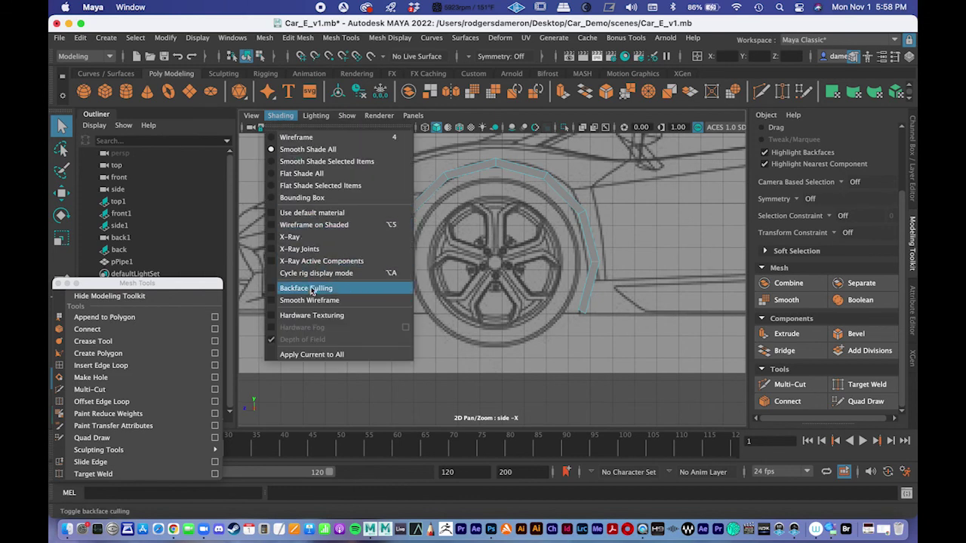
pyautogui.click(305, 238)
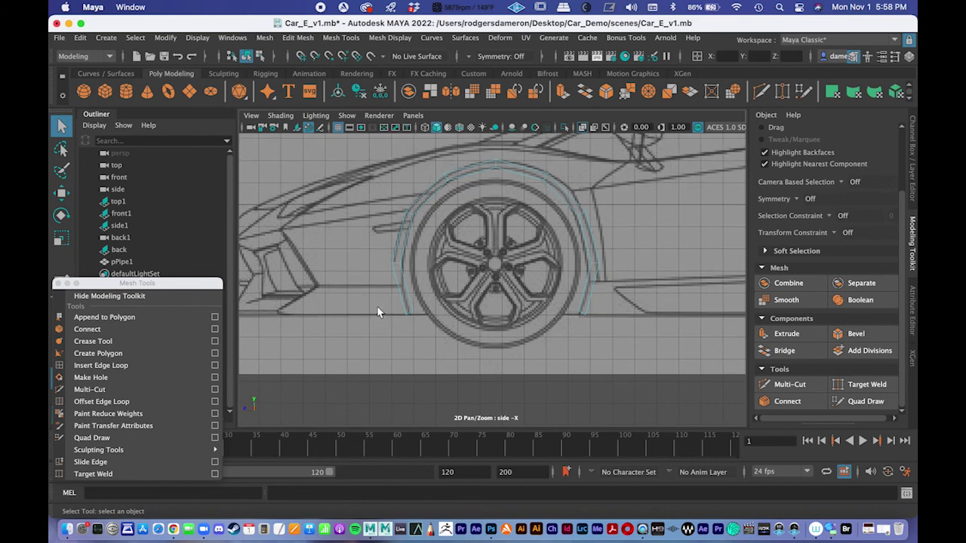
pyautogui.keyDown('alt'); pyautogui.moveTo(379, 311); pyautogui.dragTo(486, 321, button='right'); pyautogui.keyUp('alt')
pyautogui.keyDown('alt'); pyautogui.moveTo(485, 321); pyautogui.dragTo(495, 296, button='middle'); pyautogui.keyUp('alt')
pyautogui.keyDown('alt'); pyautogui.moveTo(495, 297); pyautogui.dragTo(506, 303, button='right'); pyautogui.keyUp('alt')
pyautogui.keyDown('alt'); pyautogui.moveTo(473, 317); pyautogui.dragTo(435, 294, button='middle'); pyautogui.keyUp('alt')
pyautogui.keyDown('alt'); pyautogui.moveTo(437, 296); pyautogui.dragTo(466, 317, button='right'); pyautogui.keyUp('alt')
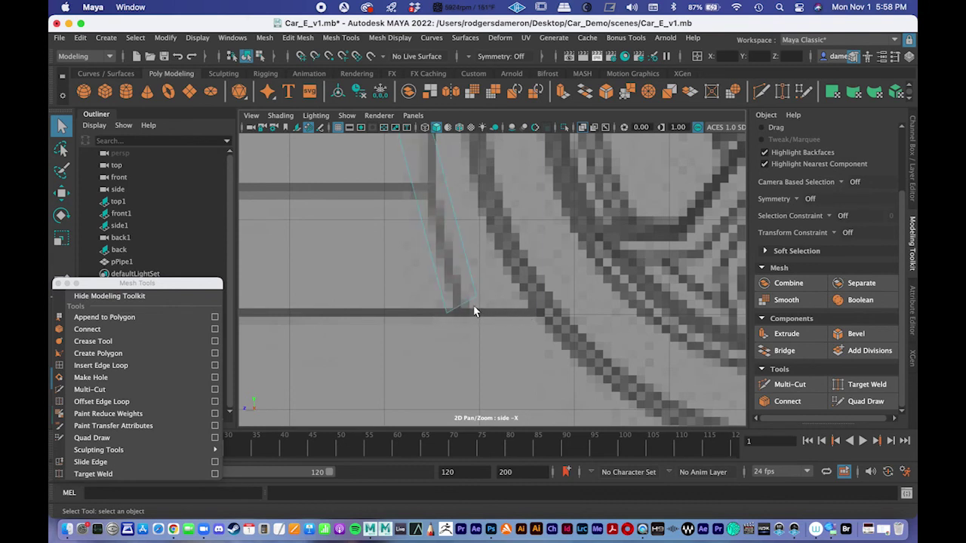
# In vertex mode, select the vertices at the arch band's front lower end and scale them vertically into a level line.
pyautogui.moveTo(468, 304); pyautogui.dragTo(422, 214, button='right')
pyautogui.moveTo(456, 198); pyautogui.dragTo(401, 190, button='right')
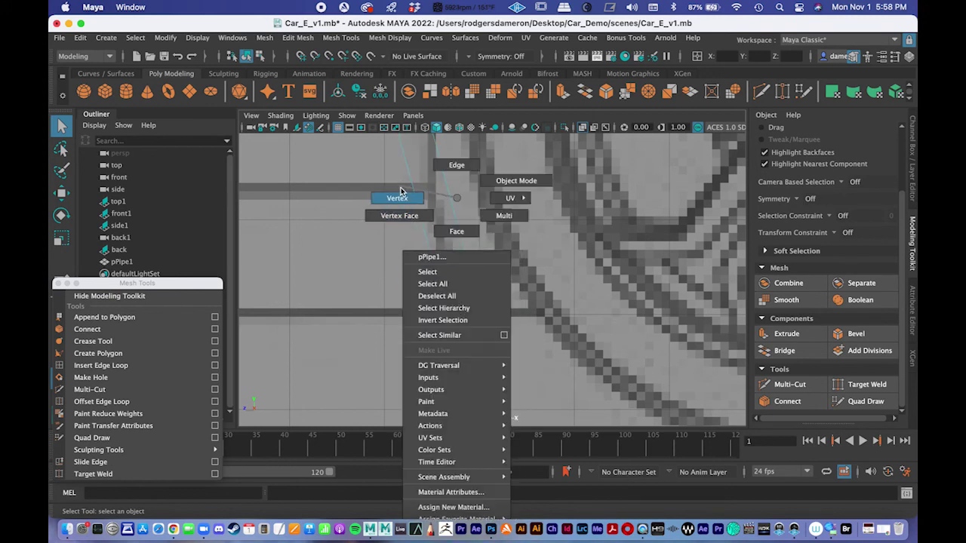
pyautogui.moveTo(384, 259); pyautogui.dragTo(543, 359)
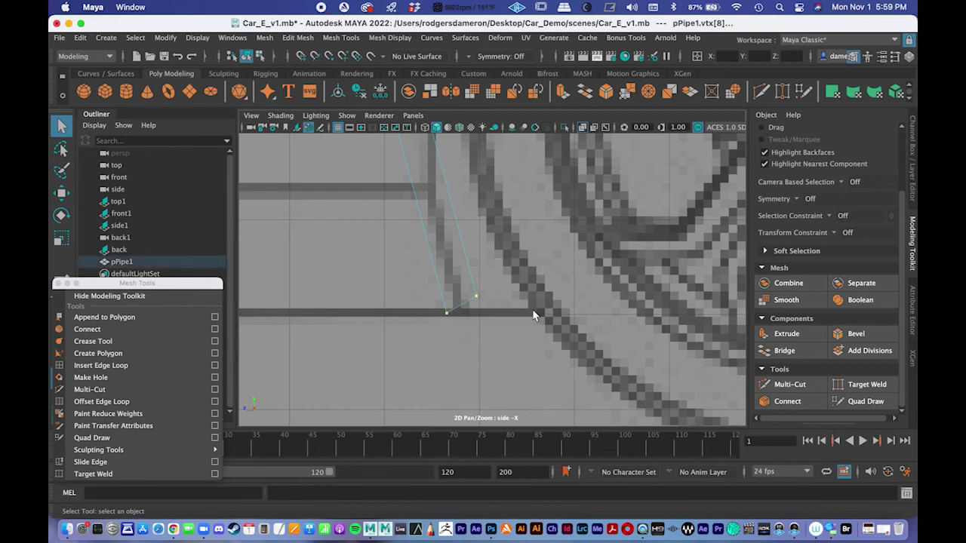
pyautogui.keyDown('alt'); pyautogui.moveTo(532, 309); pyautogui.dragTo(522, 320, button='middle'); pyautogui.keyUp('alt')
pyautogui.scroll(-3, 505, 313)
pyautogui.press('r')
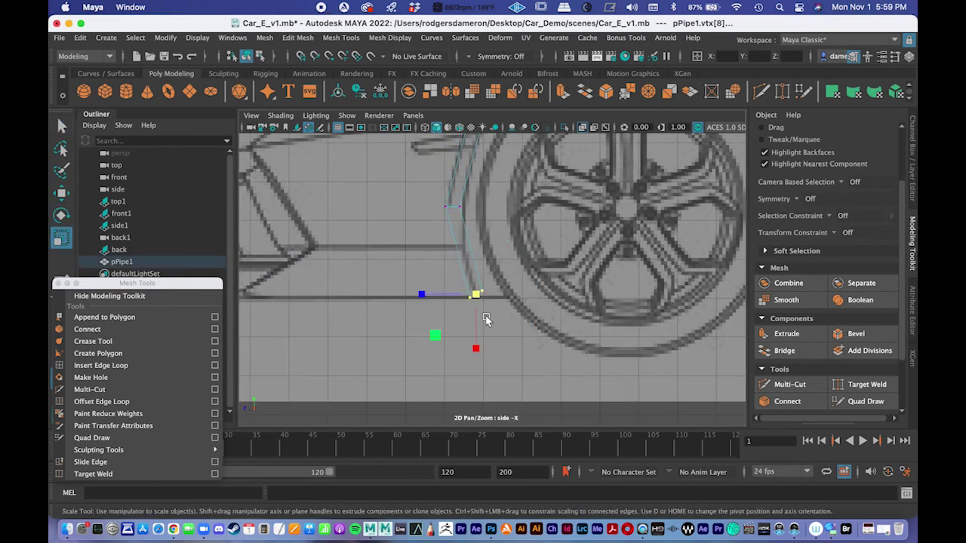
pyautogui.keyDown('alt'); pyautogui.moveTo(479, 313); pyautogui.dragTo(474, 275, button='middle'); pyautogui.keyUp('alt')
pyautogui.scroll(1, 450, 271)
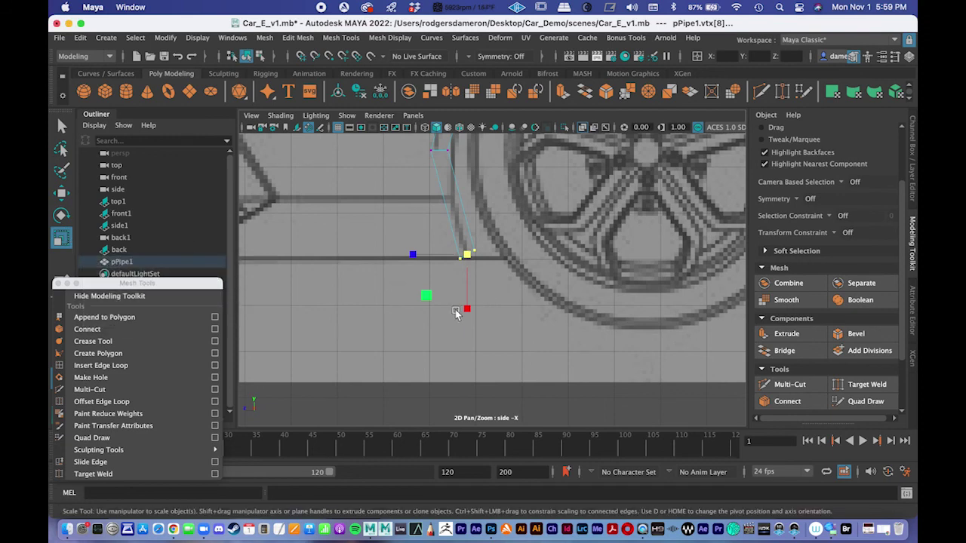
pyautogui.moveTo(468, 308); pyautogui.dragTo(491, 179)
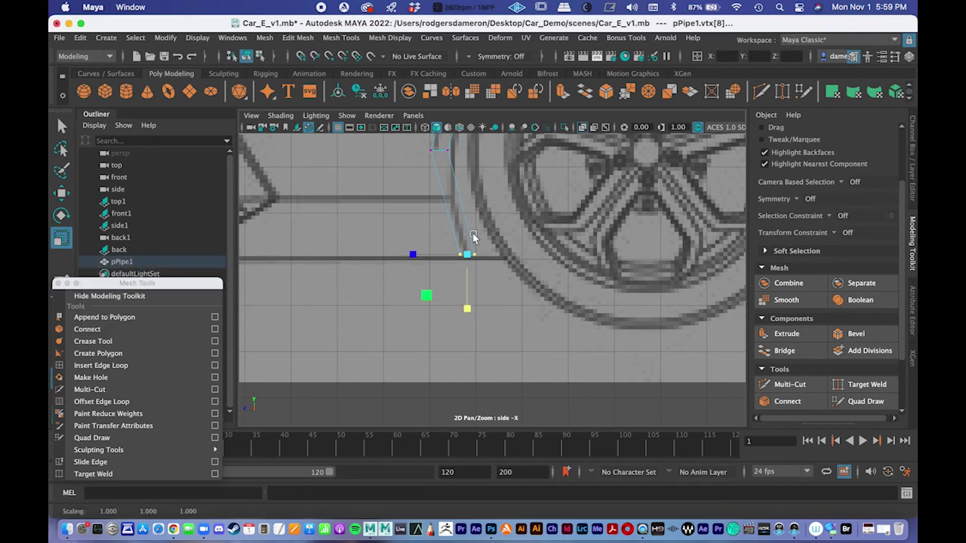
# Flatten the front end vertices vertically once more and move them down to the blueprint's lower body line.
pyautogui.keyDown('alt'); pyautogui.moveTo(473, 238); pyautogui.dragTo(482, 259, button='middle'); pyautogui.keyUp('alt')
pyautogui.keyDown('alt'); pyautogui.moveTo(393, 252); pyautogui.dragTo(605, 324, button='right'); pyautogui.keyUp('alt')
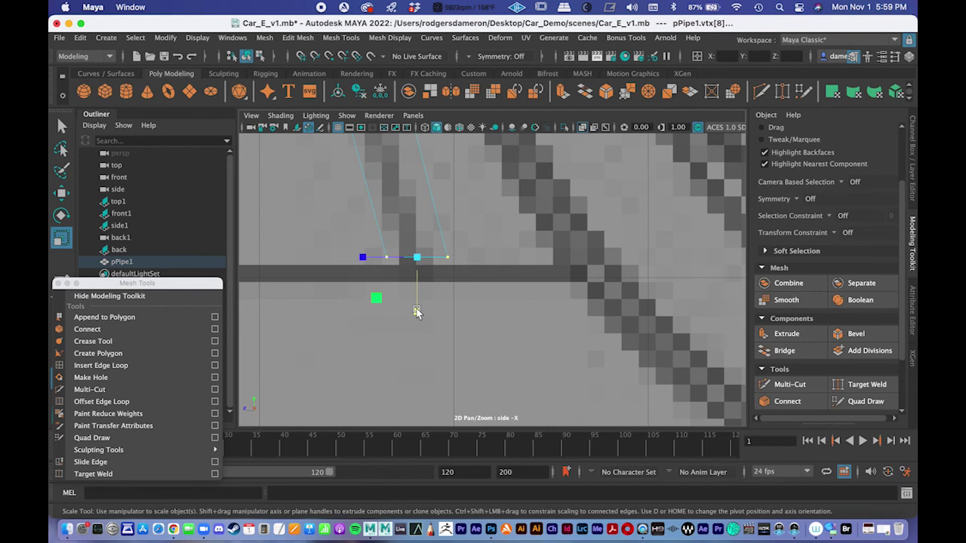
pyautogui.moveTo(416, 311); pyautogui.dragTo(441, 151)
pyautogui.keyDown('alt'); pyautogui.moveTo(407, 276); pyautogui.dragTo(424, 302, button='middle'); pyautogui.keyUp('alt')
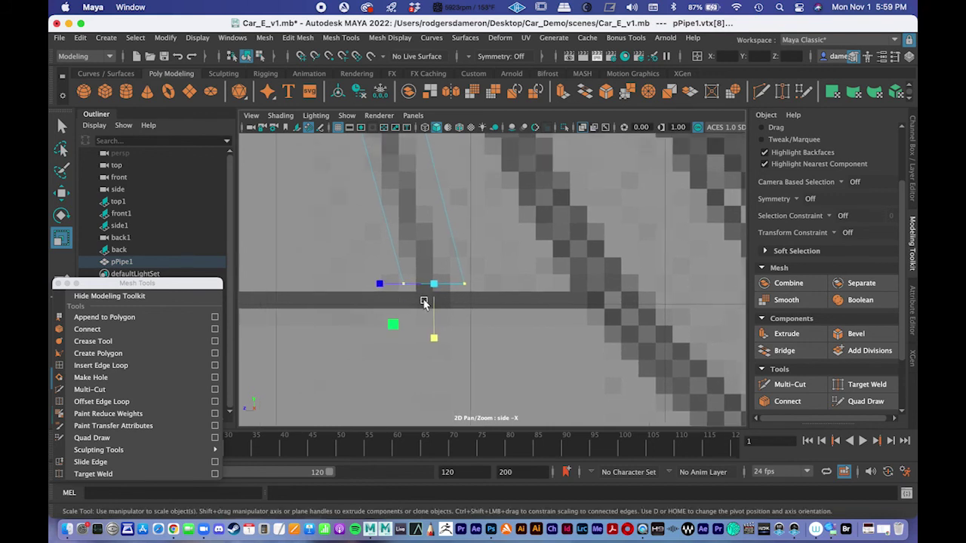
pyautogui.press('w')
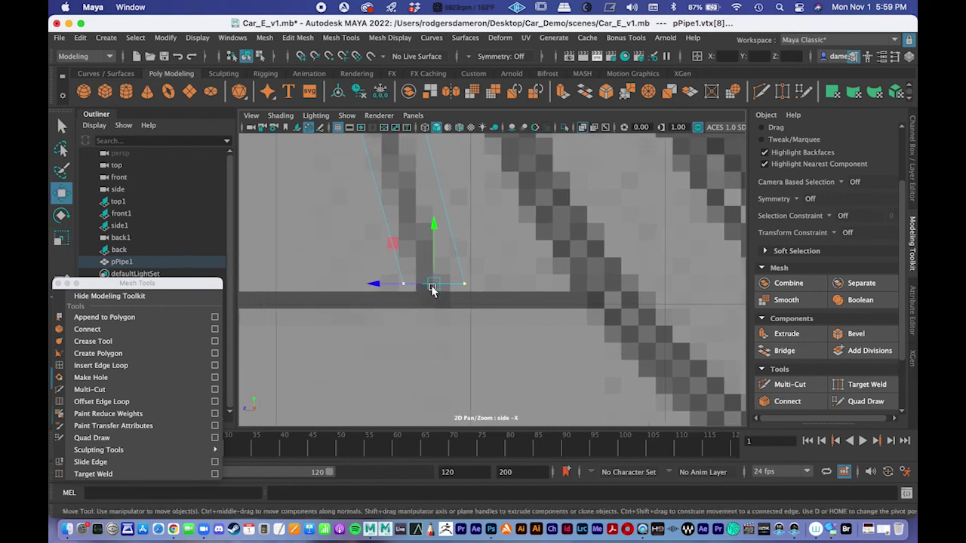
pyautogui.moveTo(434, 227); pyautogui.dragTo(435, 242)
# Select the vertices at the arch band's rear lower end and scale them vertically into a level line.
pyautogui.keyDown('alt'); pyautogui.moveTo(445, 266); pyautogui.dragTo(448, 278, button='middle'); pyautogui.keyUp('alt')
pyautogui.keyDown('alt'); pyautogui.moveTo(449, 281); pyautogui.dragTo(553, 301, button='right'); pyautogui.keyUp('alt')
pyautogui.keyDown('alt'); pyautogui.moveTo(553, 300); pyautogui.dragTo(488, 301, button='middle'); pyautogui.keyUp('alt')
pyautogui.moveTo(402, 258); pyautogui.dragTo(509, 344)
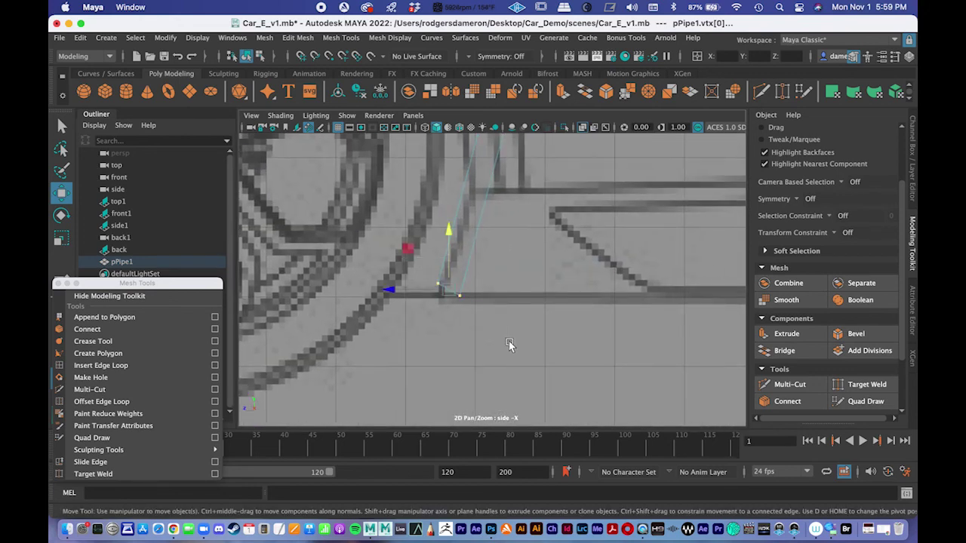
pyautogui.press('r')
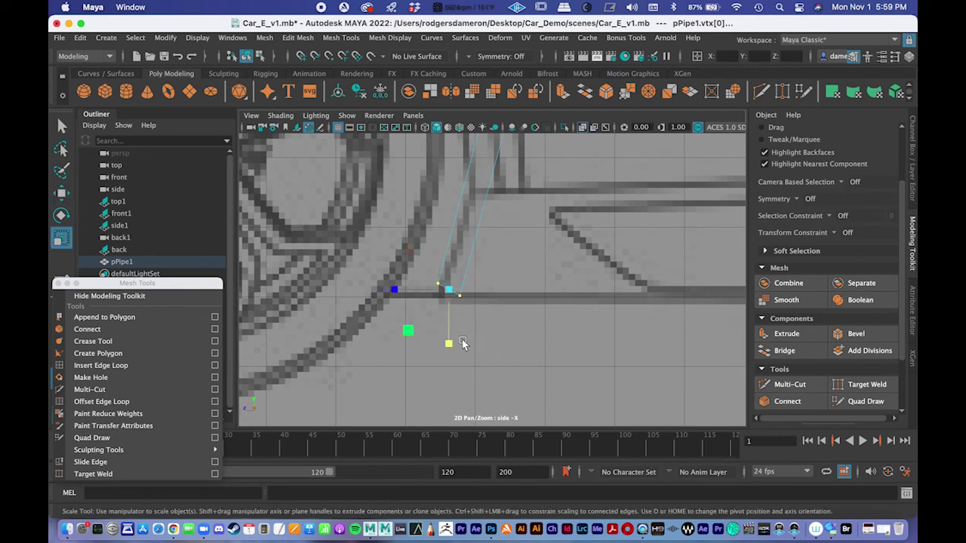
pyautogui.moveTo(449, 344); pyautogui.dragTo(466, 197)
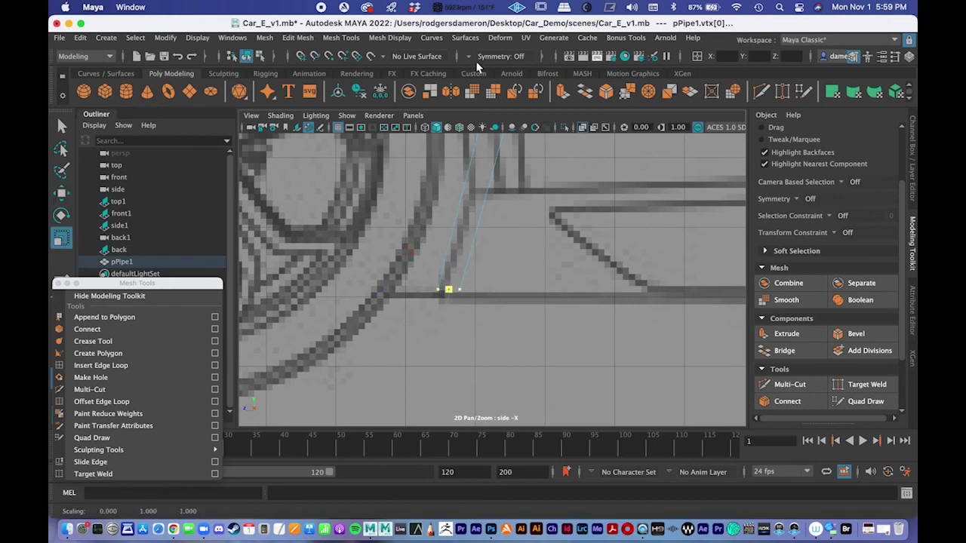
pyautogui.moveTo(476, 62); pyautogui.dragTo(476, 67)
pyautogui.moveTo(449, 343); pyautogui.dragTo(470, 179)
pyautogui.click(483, 293)
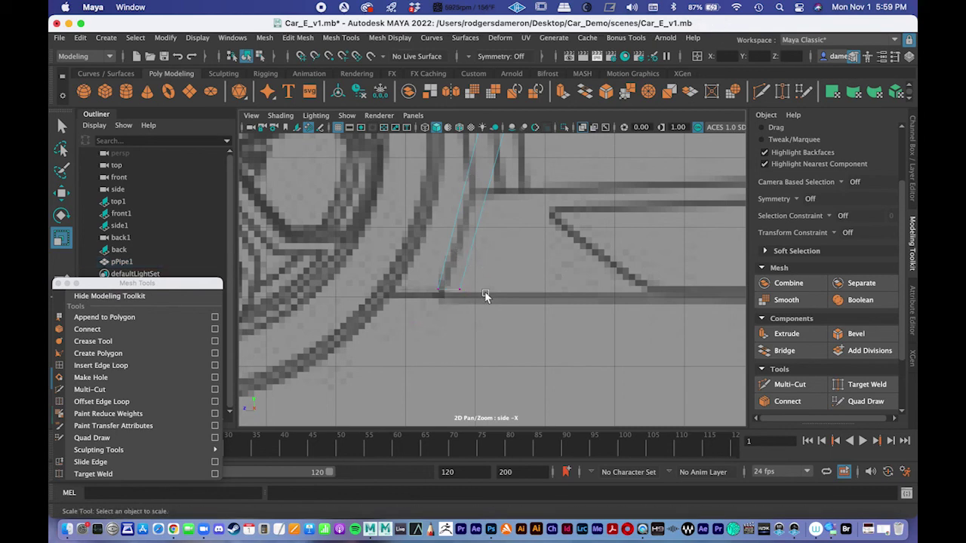
# Move the rear end vertices of the arch band down to the blueprint's lower body line.
pyautogui.keyDown('alt'); pyautogui.moveTo(485, 295); pyautogui.dragTo(530, 322, button='middle'); pyautogui.keyUp('alt')
pyautogui.keyDown('alt'); pyautogui.moveTo(530, 321); pyautogui.dragTo(692, 325, button='right'); pyautogui.keyUp('alt')
pyautogui.press('w')
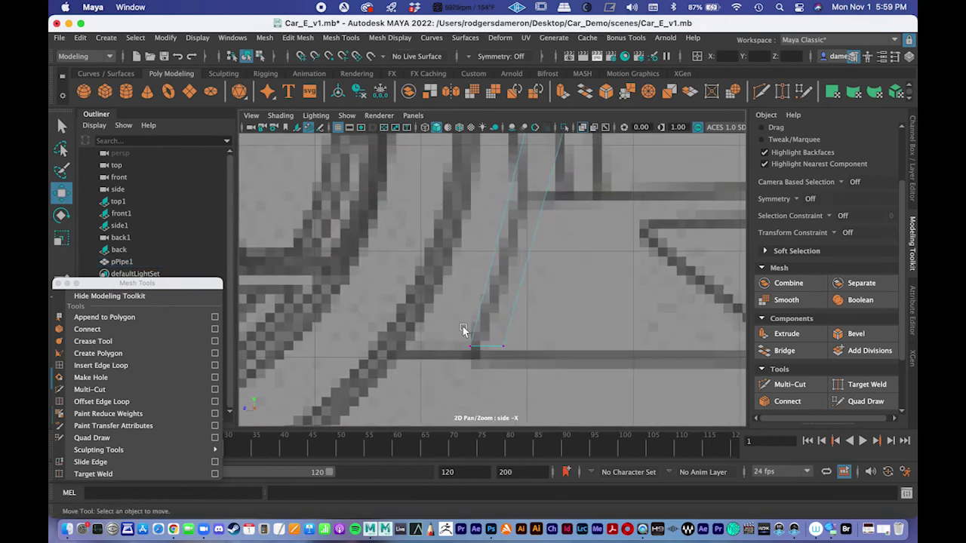
pyautogui.click(473, 336)
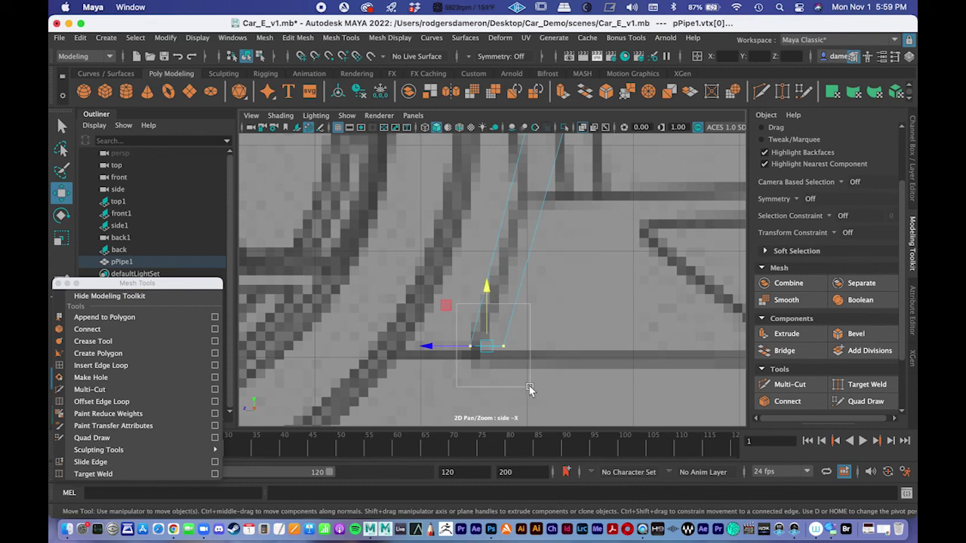
pyautogui.scroll(-5, 486, 293)
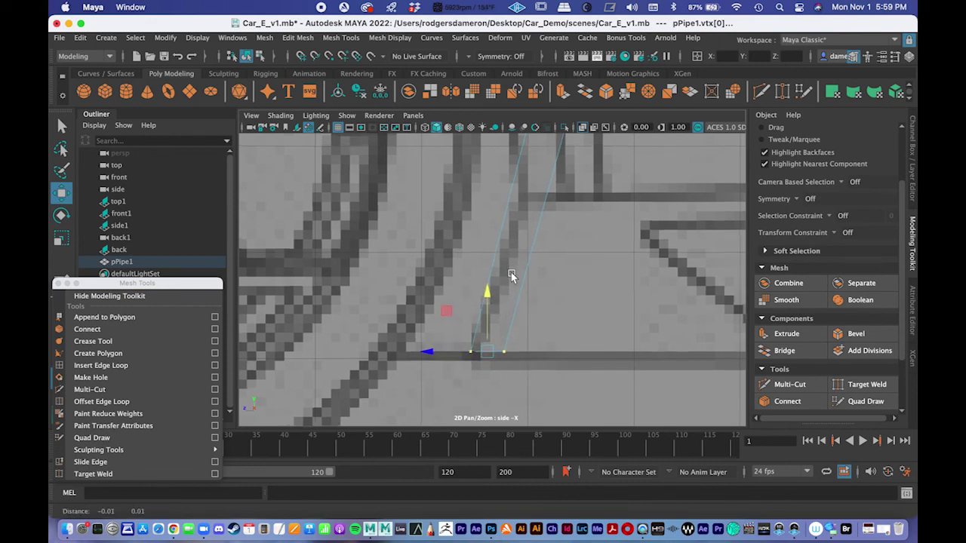
pyautogui.scroll(3, 475, 306)
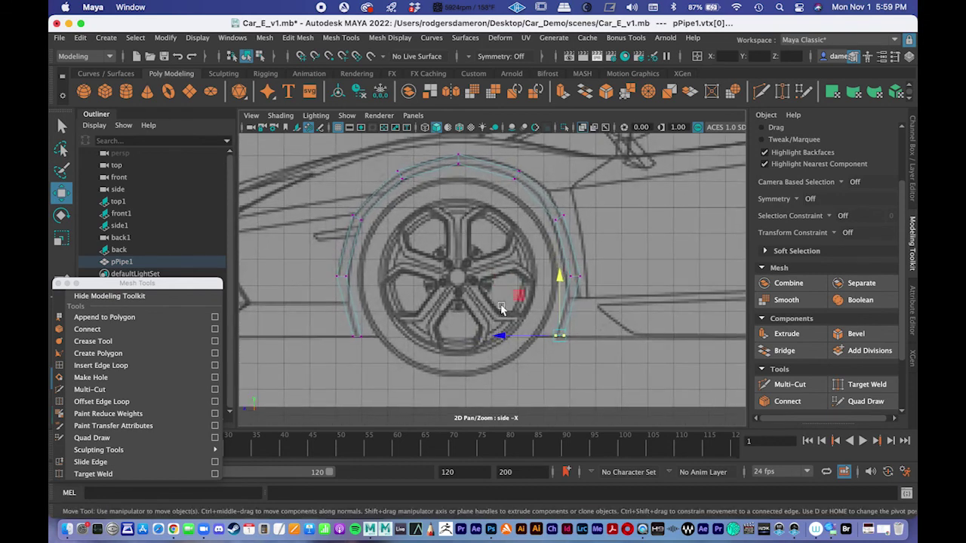
# Examine how the trimmed arch band fits the blueprint around the front wheel.
pyautogui.press('q')
pyautogui.keyDown('alt'); pyautogui.moveTo(451, 293); pyautogui.dragTo(507, 296, button='middle'); pyautogui.keyUp('alt')
pyautogui.keyDown('alt'); pyautogui.moveTo(507, 296); pyautogui.dragTo(546, 294, button='right'); pyautogui.keyUp('alt')
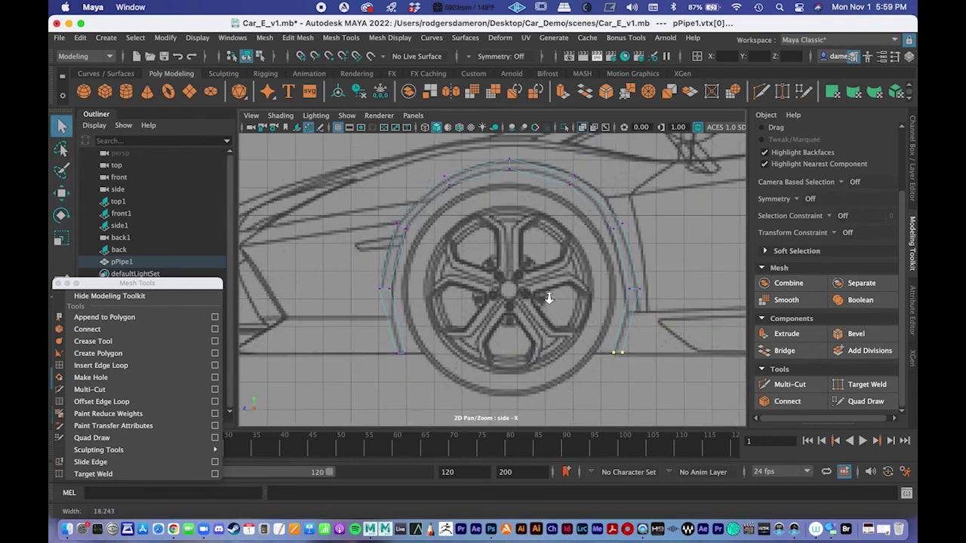
pyautogui.keyDown('alt'); pyautogui.moveTo(543, 295); pyautogui.dragTo(598, 300, button='middle'); pyautogui.keyUp('alt')
pyautogui.keyDown('alt'); pyautogui.moveTo(598, 300); pyautogui.dragTo(642, 299, button='right'); pyautogui.keyUp('alt')
pyautogui.keyDown('alt'); pyautogui.moveTo(642, 298); pyautogui.dragTo(524, 276, button='middle'); pyautogui.keyUp('alt')
pyautogui.keyDown('alt'); pyautogui.moveTo(524, 276); pyautogui.dragTo(481, 274, button='right'); pyautogui.keyUp('alt')
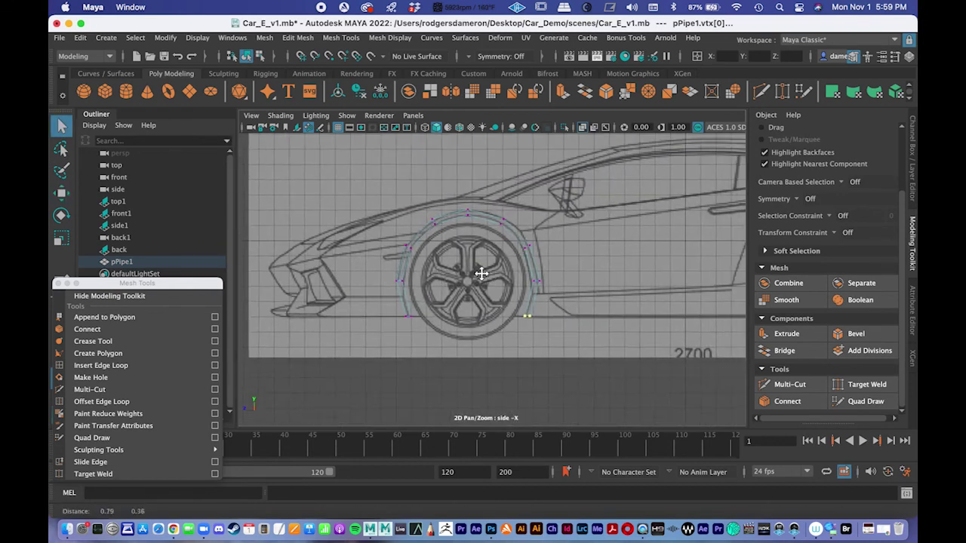
pyautogui.keyDown('alt'); pyautogui.moveTo(480, 274); pyautogui.dragTo(401, 265, button='middle'); pyautogui.keyUp('alt')
# Return the arch band to object mode and rename it wheel1 in the Outliner.
pyautogui.moveTo(407, 235); pyautogui.dragTo(462, 178, button='right')
pyautogui.scroll(1, 481, 266)
pyautogui.doubleClick(128, 261)
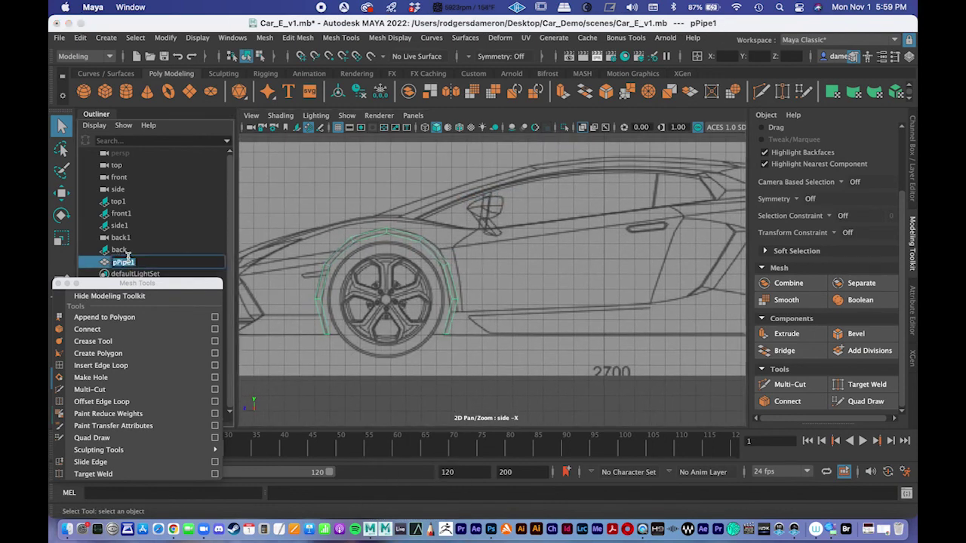
pyautogui.write('wheel1')
pyautogui.press('Return')
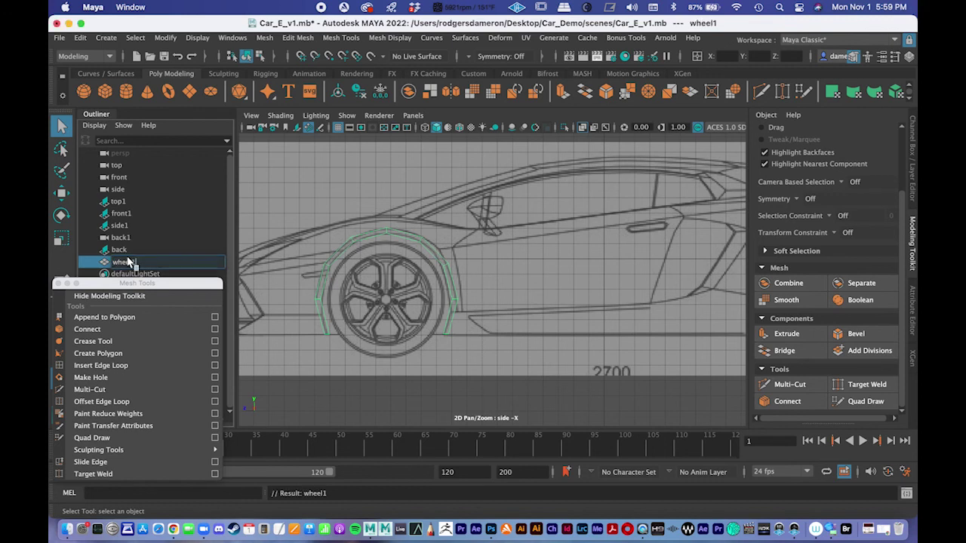
pyautogui.keyDown('alt'); pyautogui.moveTo(553, 271); pyautogui.dragTo(557, 266, button='middle'); pyautogui.keyUp('alt')
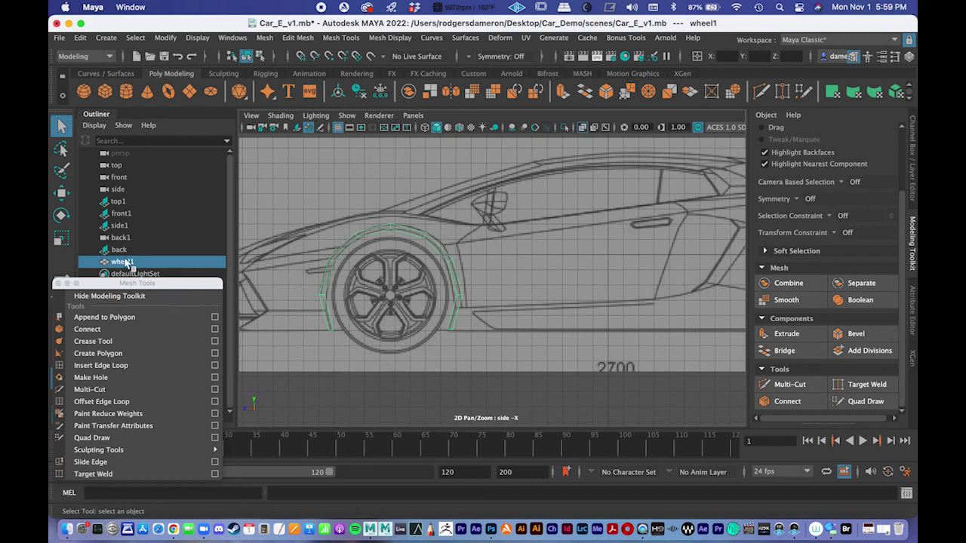
# Duplicate wheel1 and move the copy along Z to the blueprint's rear wheel arch.
pyautogui.press('super+d')
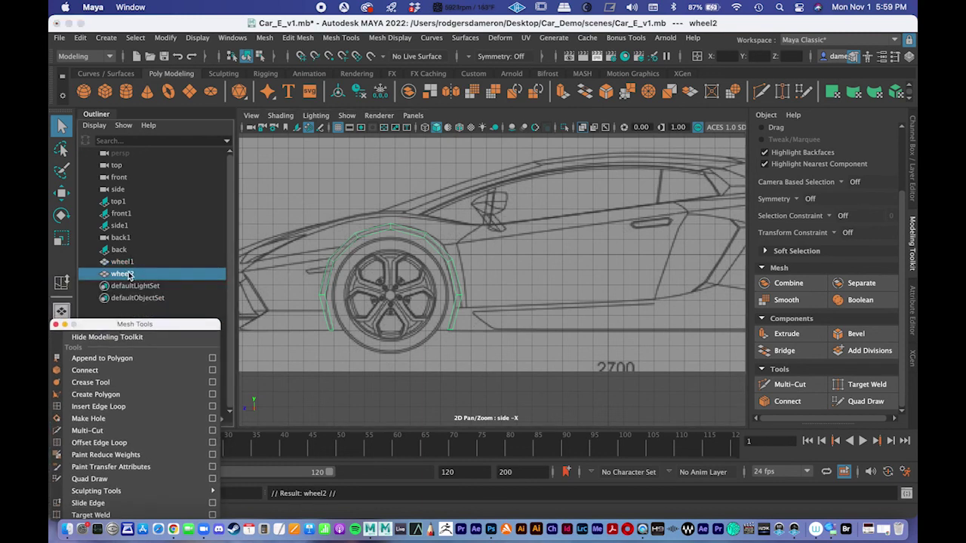
pyautogui.press('super+z')
pyautogui.click(79, 38)
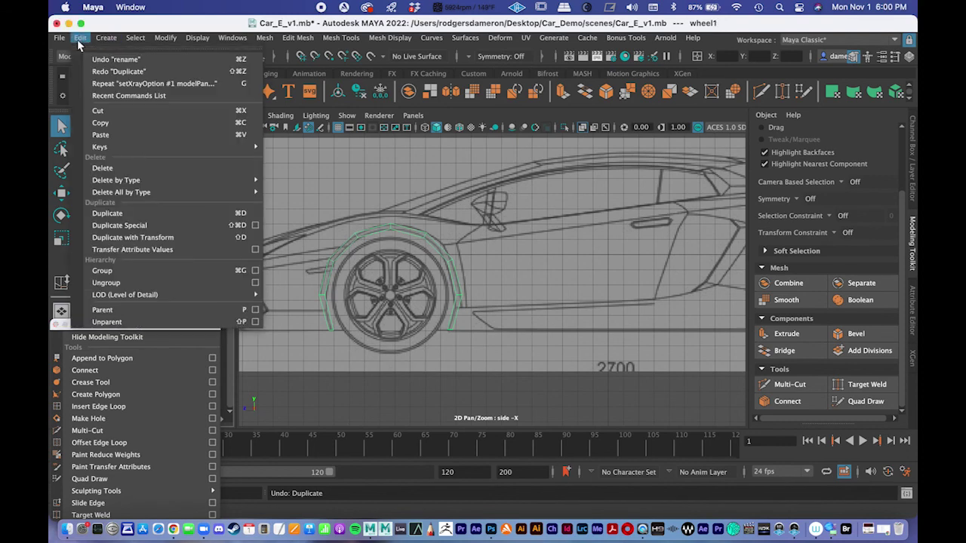
pyautogui.click(115, 213)
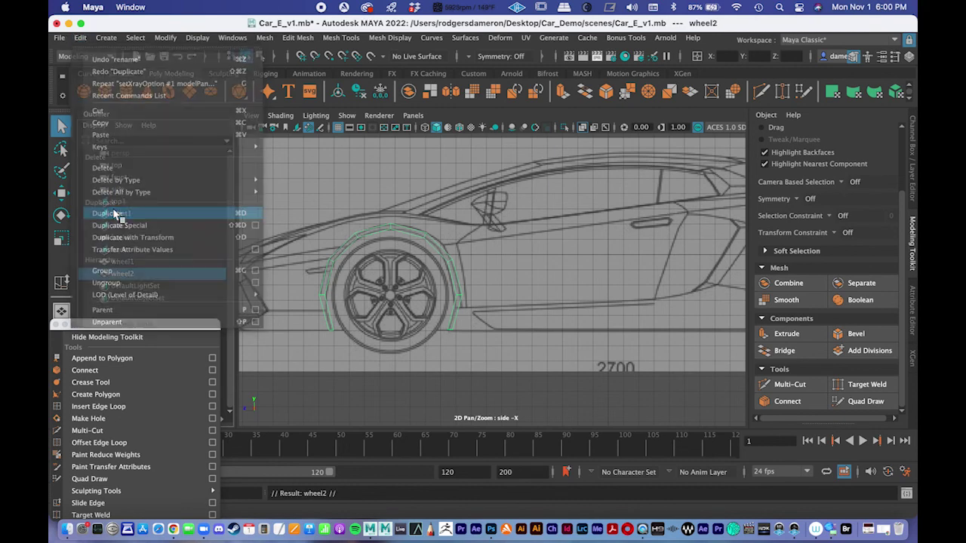
pyautogui.keyDown('alt'); pyautogui.moveTo(540, 289); pyautogui.dragTo(507, 277, button='middle'); pyautogui.keyUp('alt')
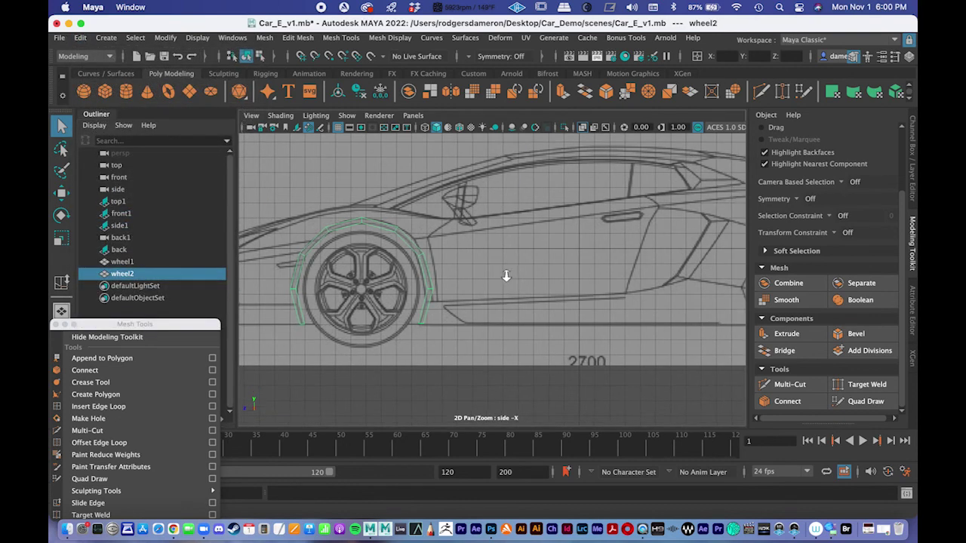
pyautogui.keyDown('alt'); pyautogui.moveTo(506, 277); pyautogui.dragTo(377, 265, button='right'); pyautogui.keyUp('alt')
pyautogui.keyDown('alt'); pyautogui.moveTo(470, 260); pyautogui.dragTo(390, 253, button='middle'); pyautogui.keyUp('alt')
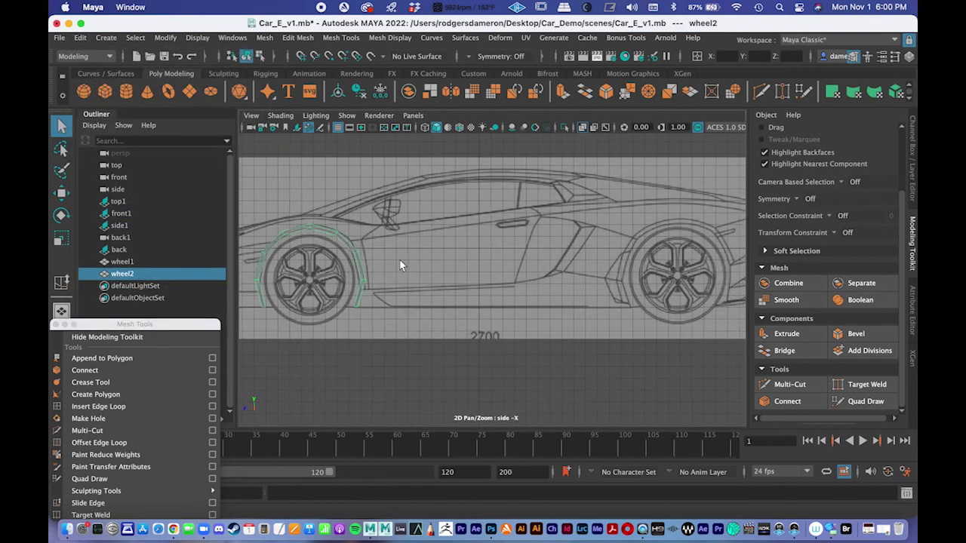
pyautogui.press('w')
pyautogui.moveTo(253, 281); pyautogui.dragTo(623, 276)
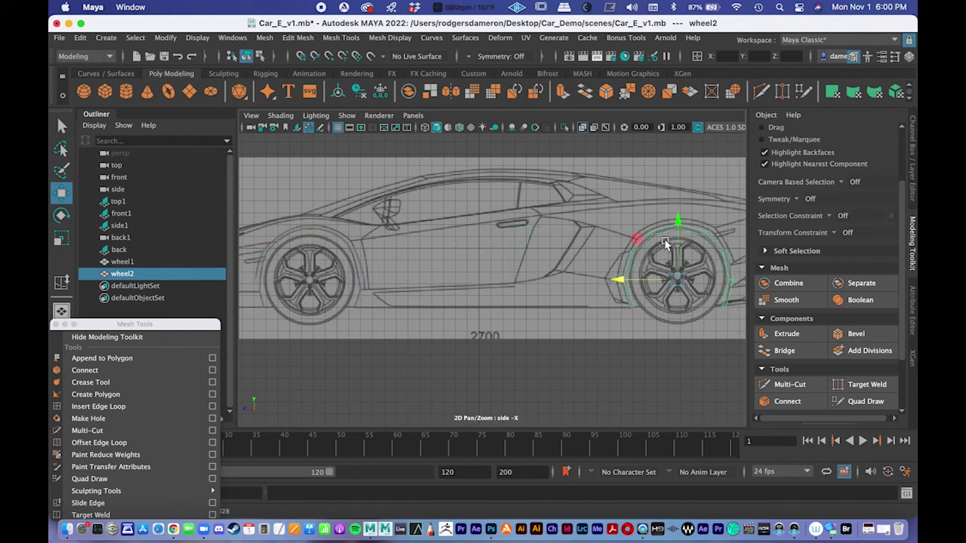
# Raise wheel2 slightly along Y to line up with the blueprint's rear wheel arch.
pyautogui.press('e')
pyautogui.press('r')
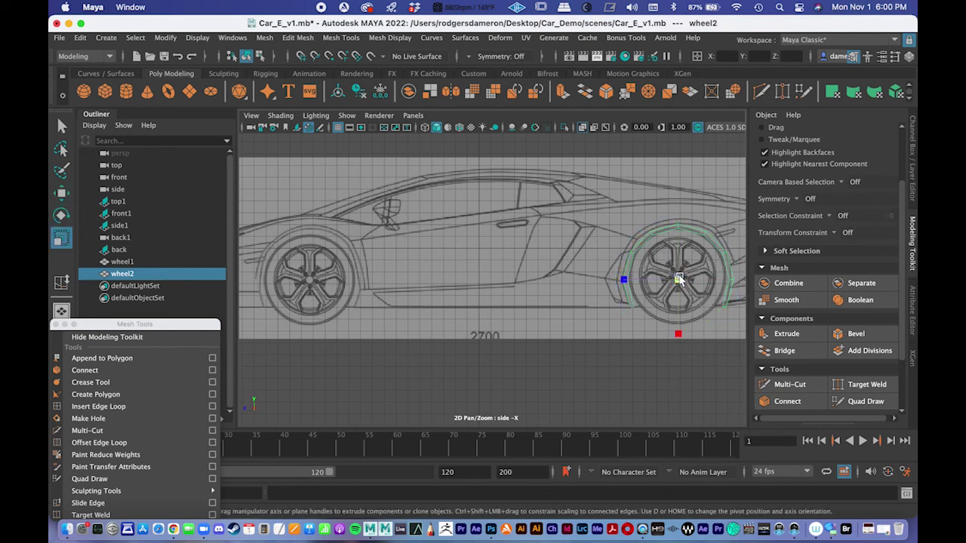
pyautogui.press('w')
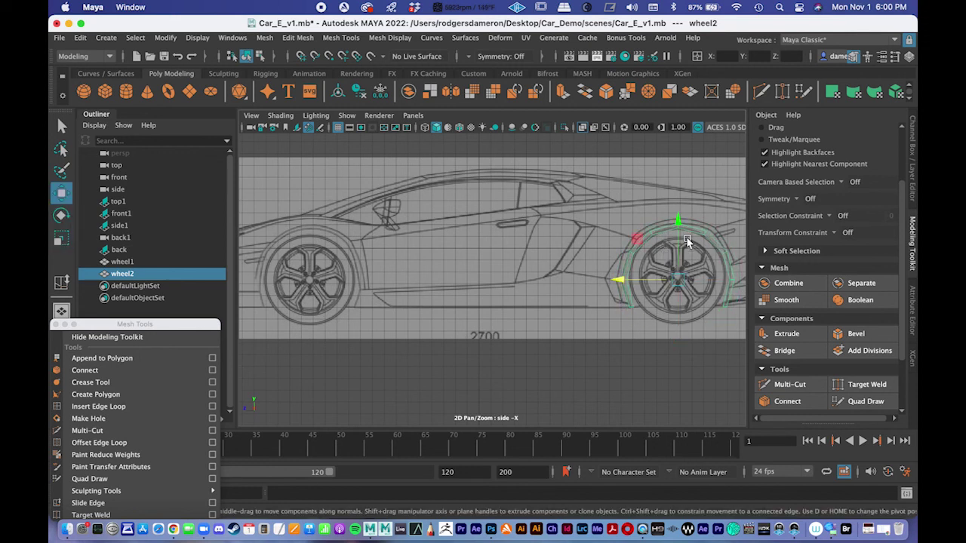
pyautogui.moveTo(677, 209); pyautogui.dragTo(677, 208)
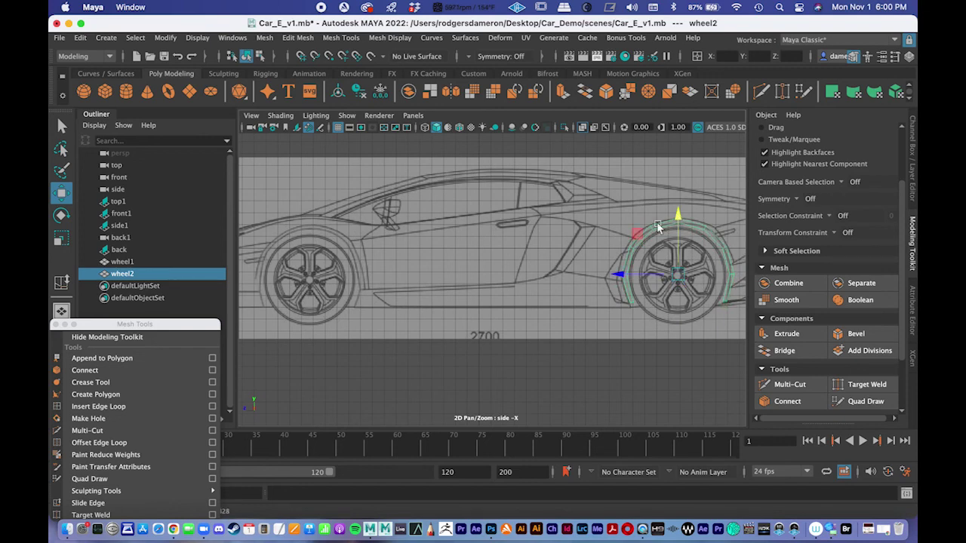
# Select the front arch band wheel1 in the side view.
pyautogui.keyDown('alt'); pyautogui.moveTo(345, 290); pyautogui.dragTo(445, 254, button='middle'); pyautogui.keyUp('alt')
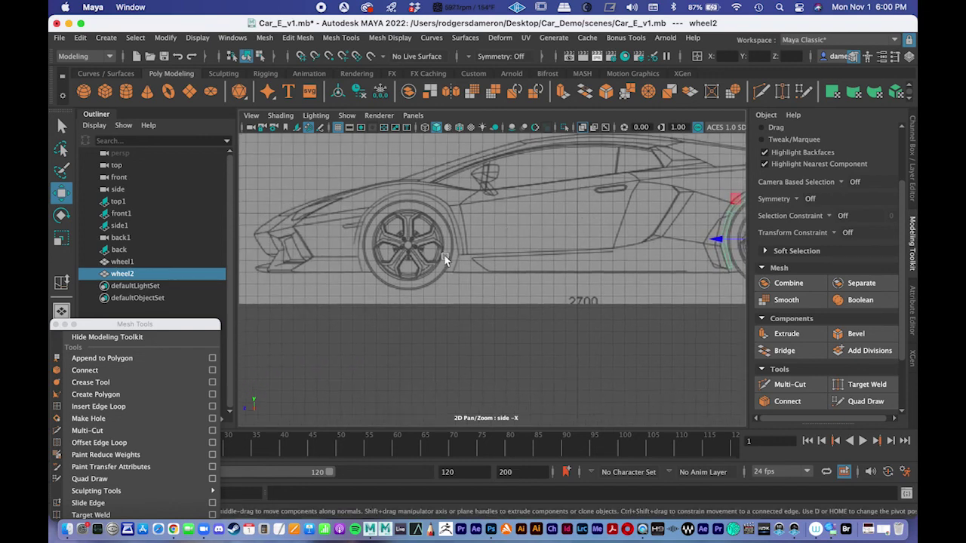
pyautogui.click(446, 204)
pyautogui.click(445, 207)
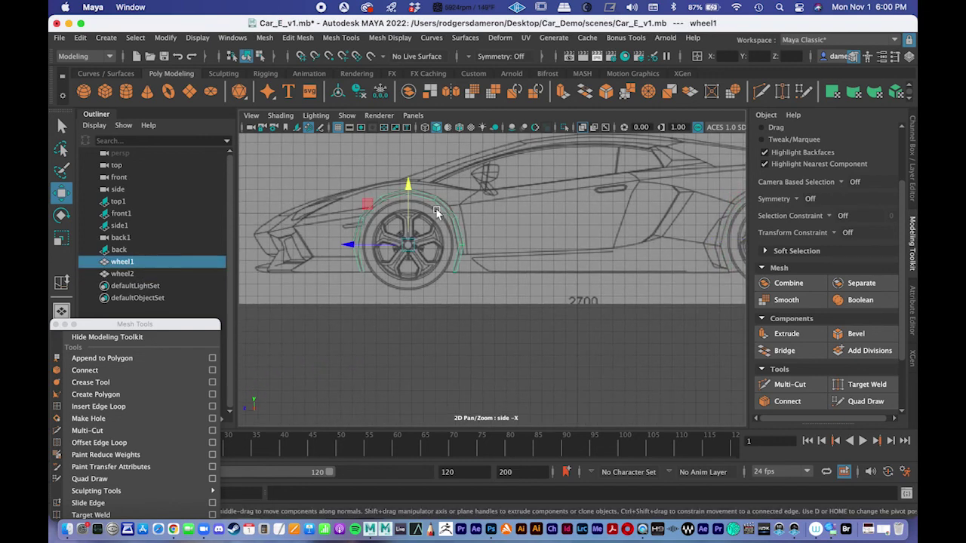
# Examine where the blueprint's front bumper and lower body lines meet wheel1's front leg.
pyautogui.keyDown('alt'); pyautogui.moveTo(428, 230); pyautogui.dragTo(435, 234, button='middle'); pyautogui.keyUp('alt')
pyautogui.press('space')
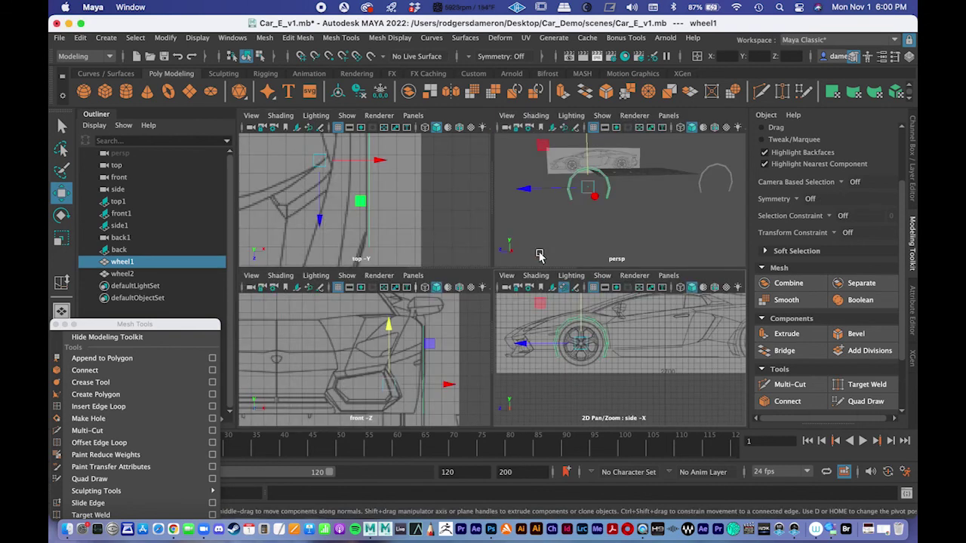
pyautogui.press('space')
pyautogui.scroll(8, 574, 238)
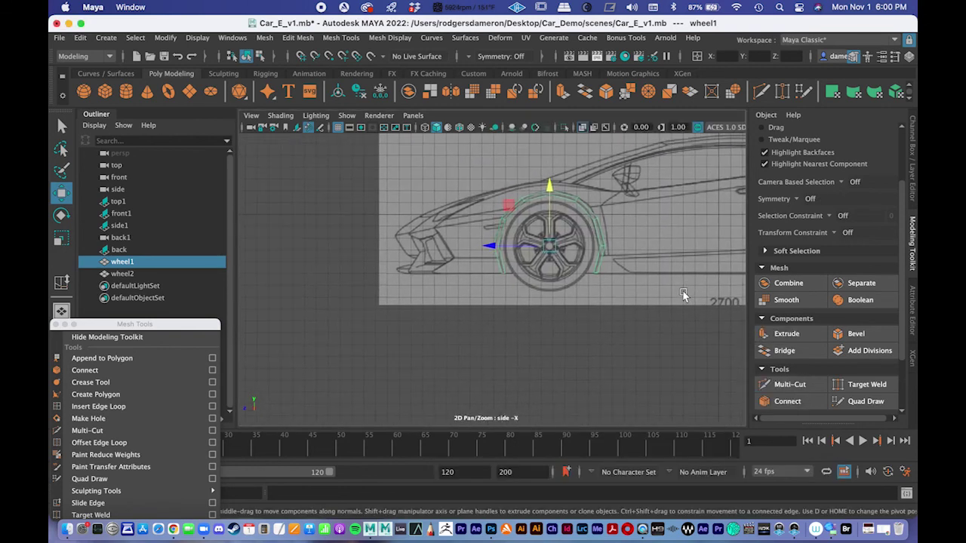
pyautogui.scroll(-5, 583, 231)
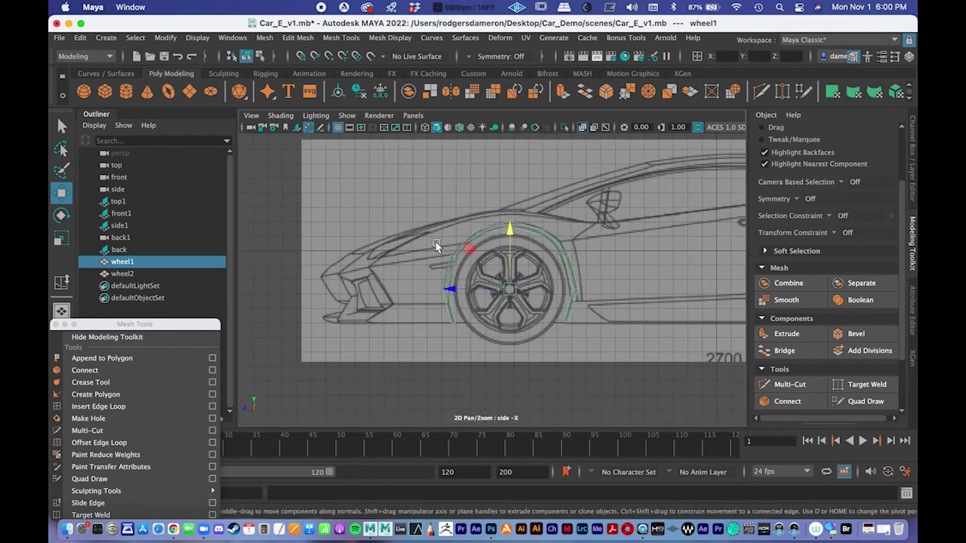
pyautogui.scroll(5, 529, 294)
pyautogui.keyDown('alt'); pyautogui.moveTo(531, 296); pyautogui.dragTo(445, 338, button='middle'); pyautogui.keyUp('alt')
pyautogui.scroll(-3, 446, 337)
pyautogui.scroll(4, 442, 351)
pyautogui.keyDown('alt'); pyautogui.moveTo(505, 358); pyautogui.dragTo(510, 346, button='middle'); pyautogui.keyUp('alt')
pyautogui.scroll(-2, 552, 316)
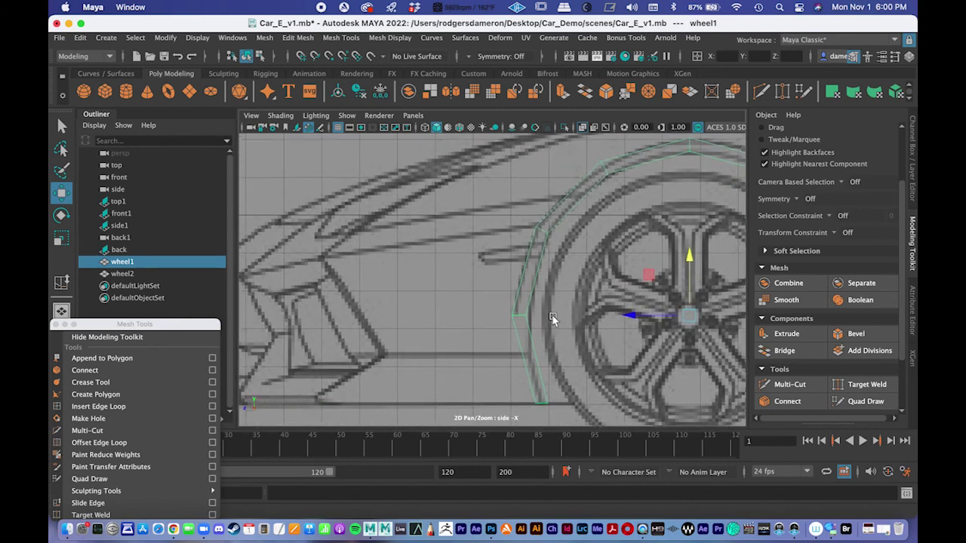
pyautogui.scroll(2, 538, 251)
pyautogui.scroll(-2, 538, 251)
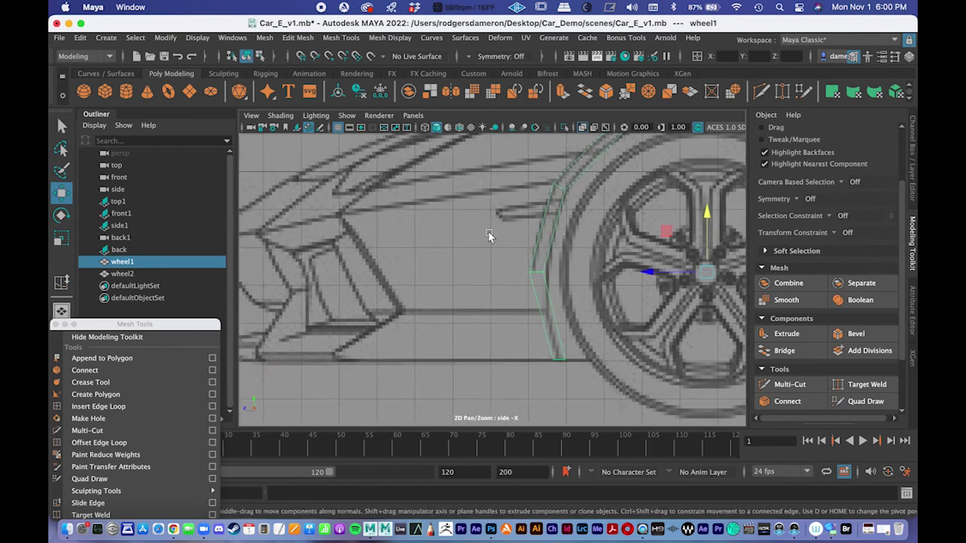
pyautogui.scroll(2, 487, 286)
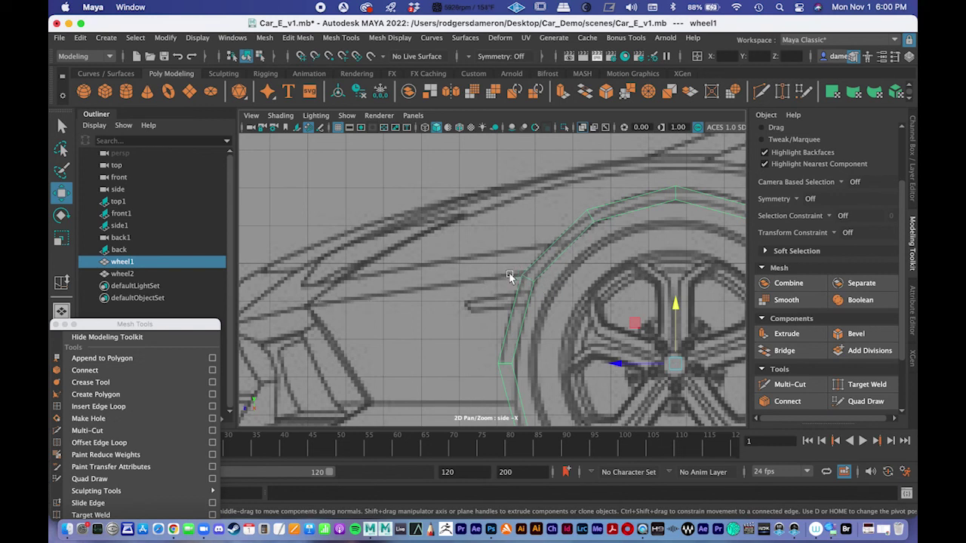
pyautogui.keyDown('alt'); pyautogui.moveTo(405, 349); pyautogui.dragTo(408, 243, button='middle'); pyautogui.keyUp('alt')
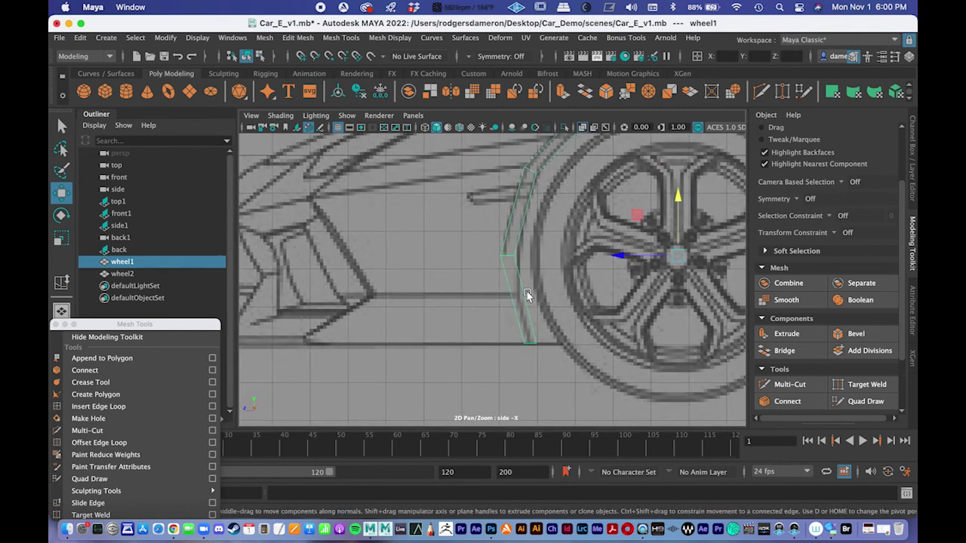
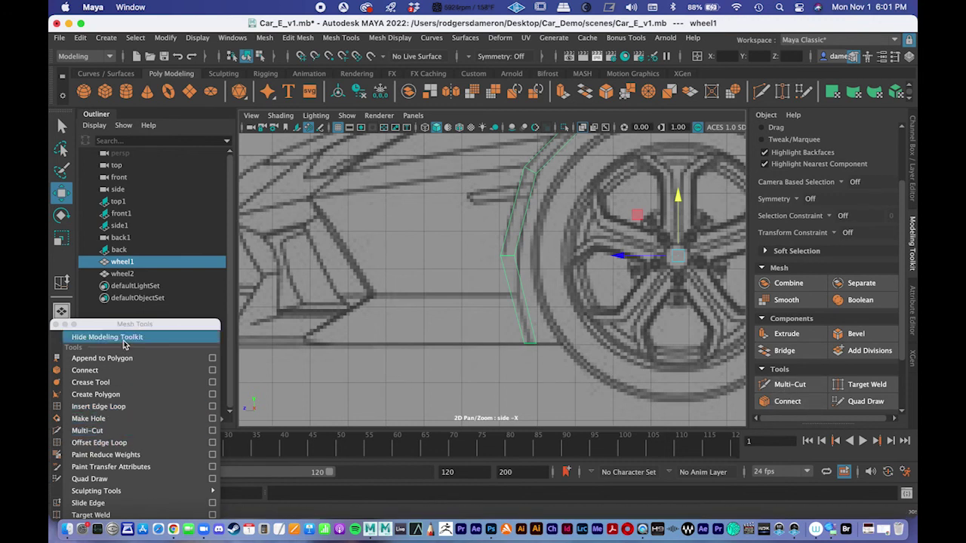
# Insert an edge loop across wheel1's front leg where the blueprint's upper horizontal bumper line meets the arch.
pyautogui.moveTo(134, 324); pyautogui.dragTo(146, 314)
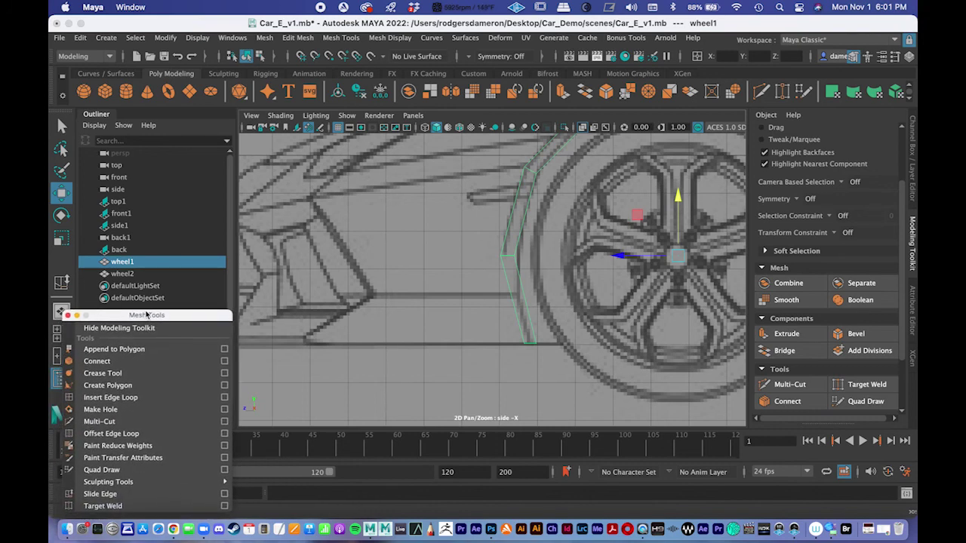
pyautogui.click(342, 38)
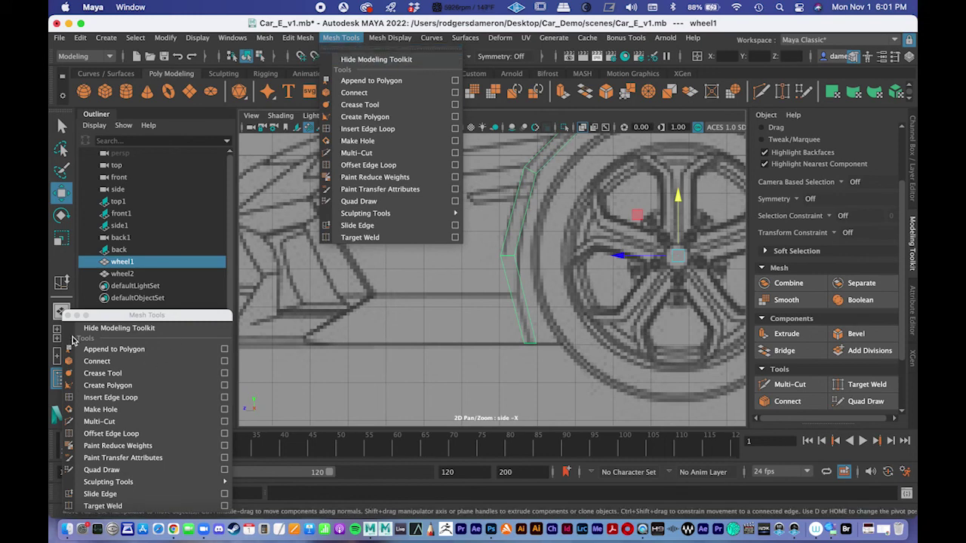
pyautogui.moveTo(107, 315); pyautogui.dragTo(102, 316)
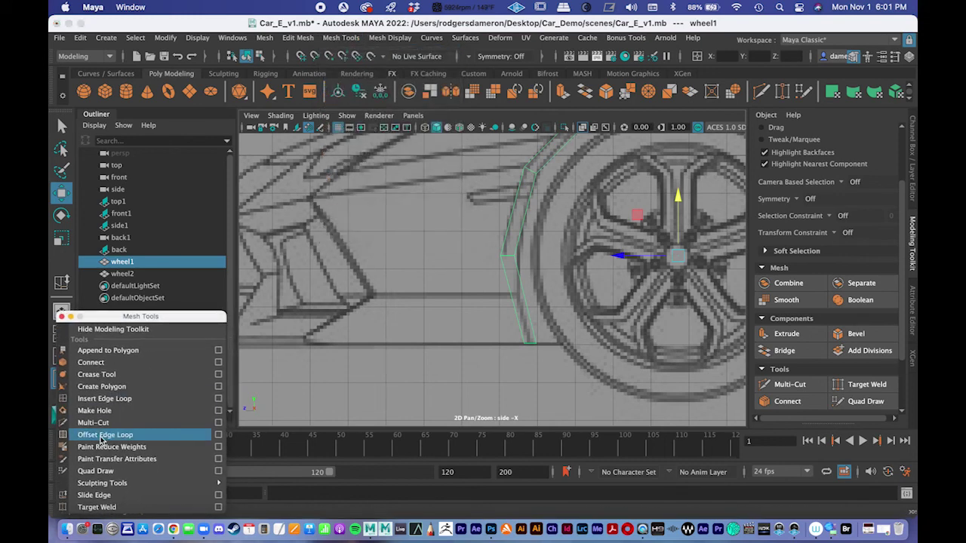
pyautogui.click(111, 398)
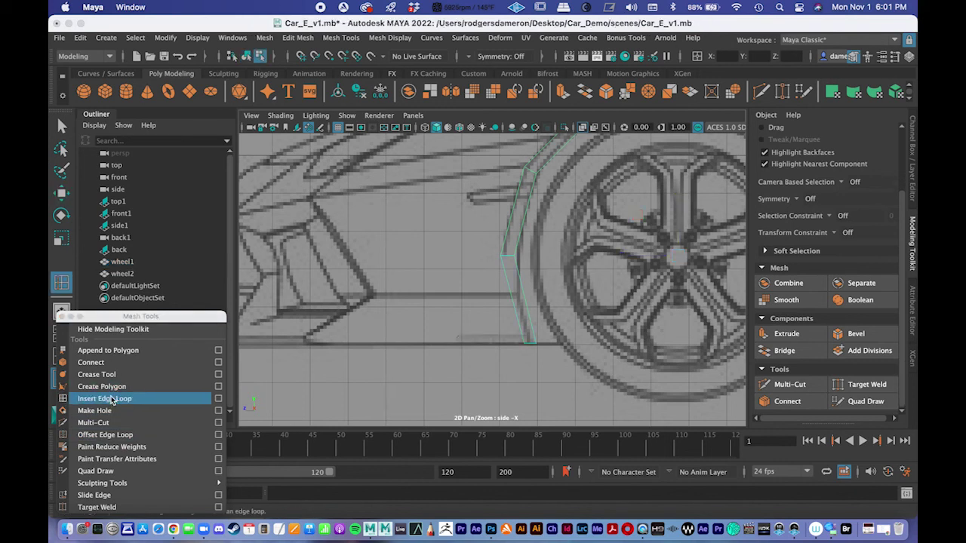
pyautogui.click(510, 298)
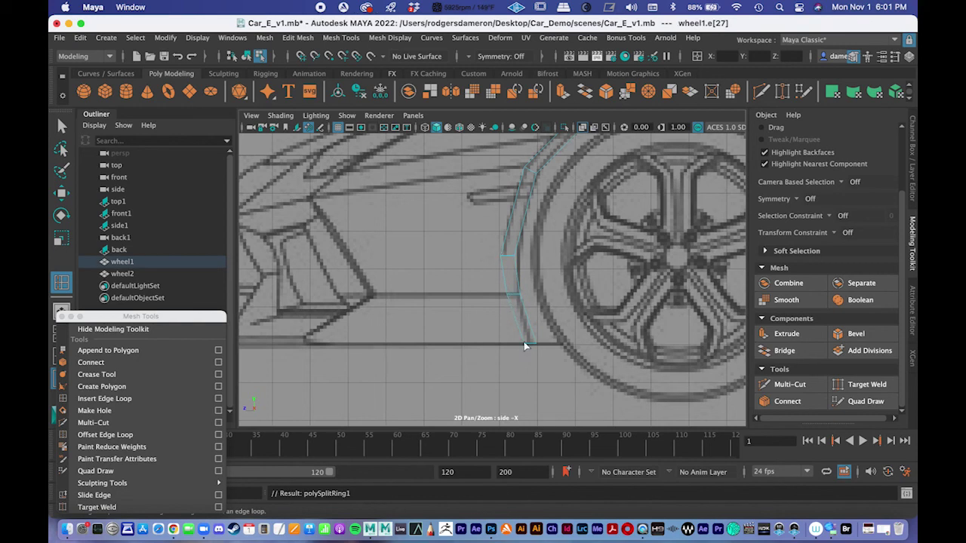
# Move the two vertices of the new edge loop slightly forward along Z to follow the blueprint's arch curve.
pyautogui.scroll(10, 528, 324)
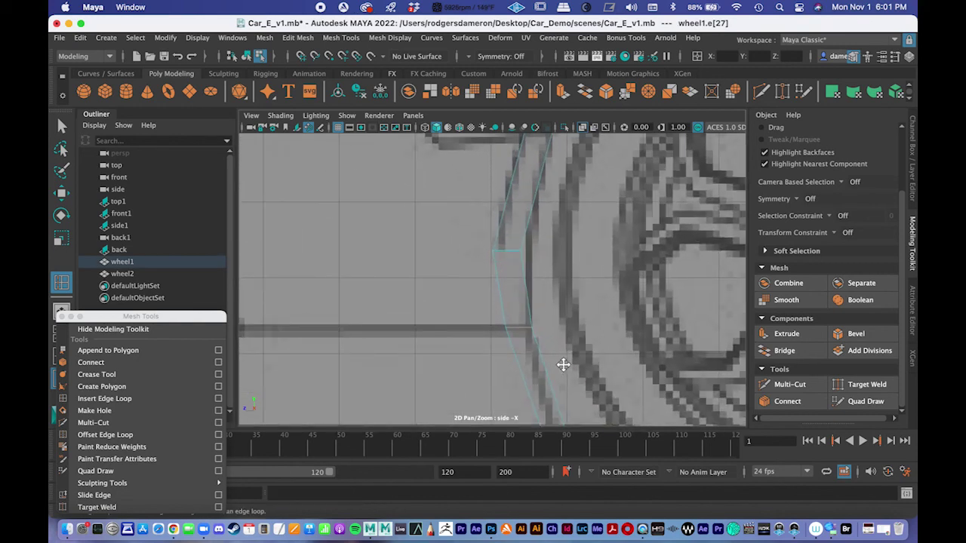
pyautogui.press('q')
pyautogui.rightClick(513, 264)
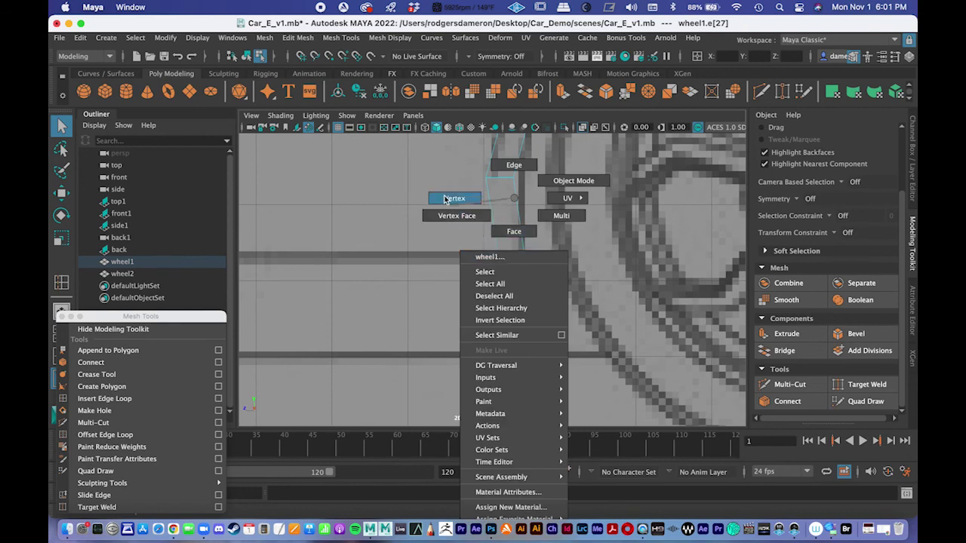
pyautogui.moveTo(470, 239); pyautogui.dragTo(566, 278)
pyautogui.press('w')
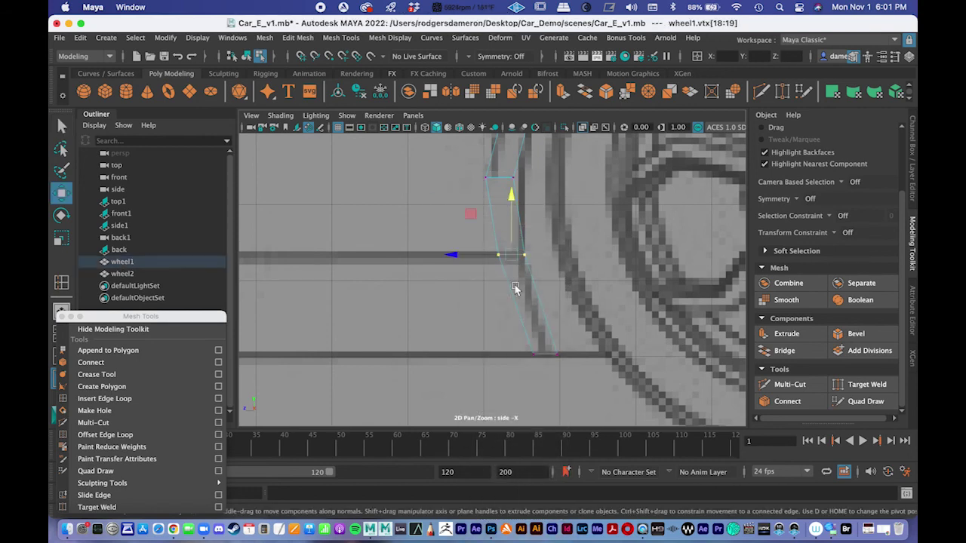
pyautogui.moveTo(453, 256); pyautogui.dragTo(450, 256)
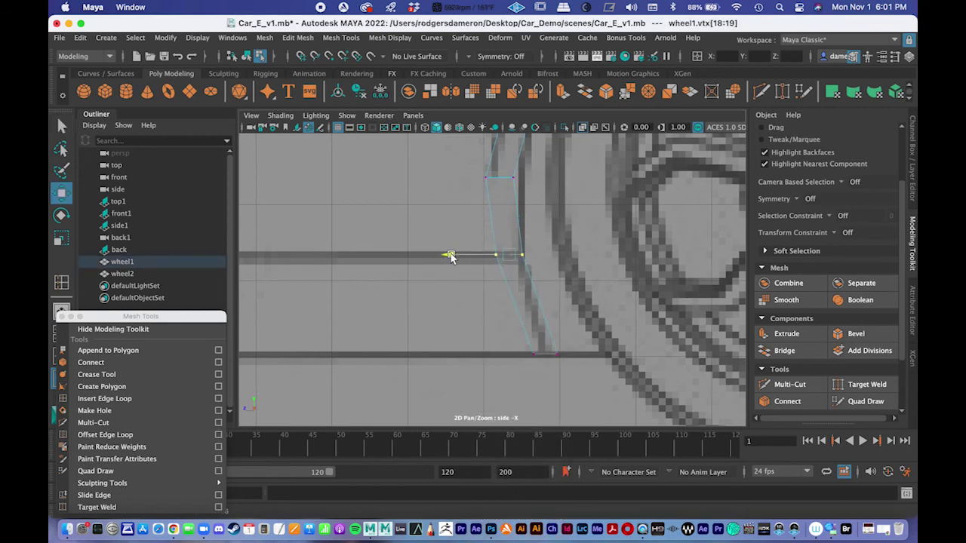
# Examine the adjusted front leg of wheel1 against the blueprint's arch and lower bumper lines.
pyautogui.scroll(-6, 452, 256)
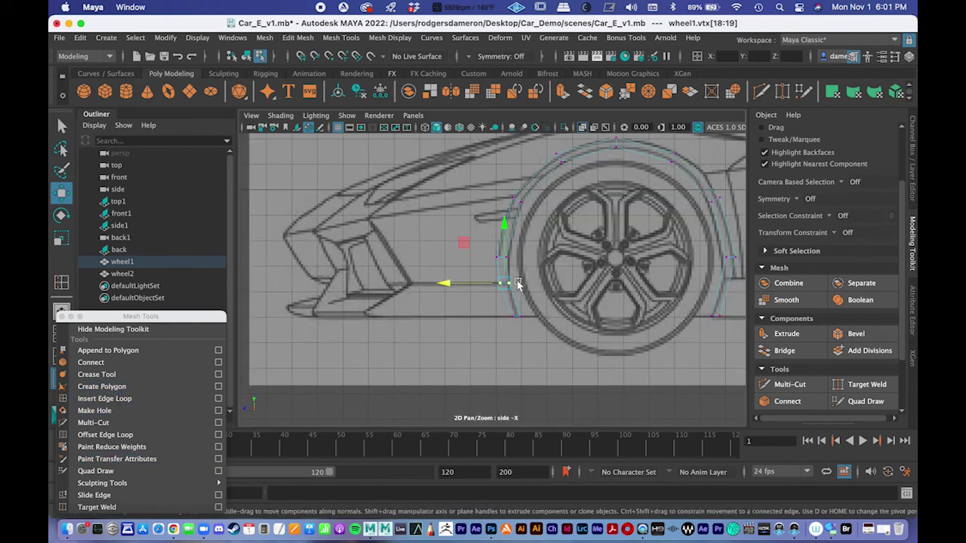
pyautogui.scroll(8, 524, 290)
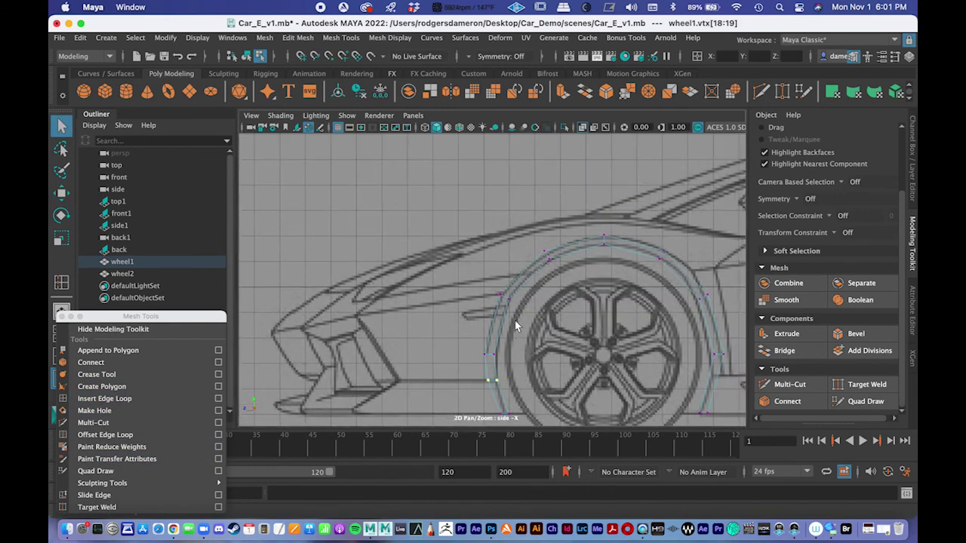
pyautogui.scroll(5, 528, 301)
pyautogui.keyDown('alt'); pyautogui.moveTo(578, 327); pyautogui.dragTo(599, 278, button='middle'); pyautogui.keyUp('alt')
pyautogui.scroll(-15, 488, 291)
pyautogui.scroll(10, 488, 291)
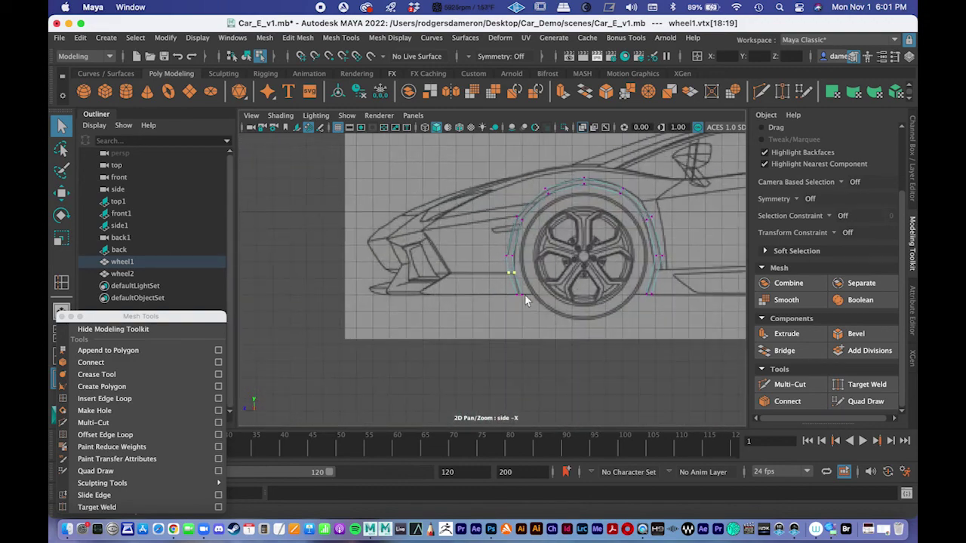
pyautogui.scroll(3, 649, 301)
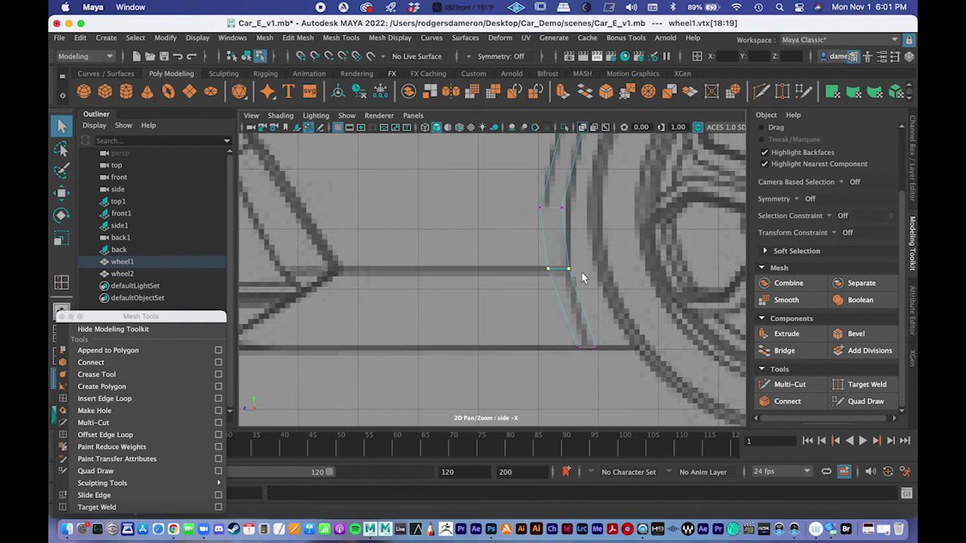
pyautogui.keyDown('alt'); pyautogui.moveTo(553, 314); pyautogui.dragTo(628, 316, button='middle'); pyautogui.keyUp('alt')
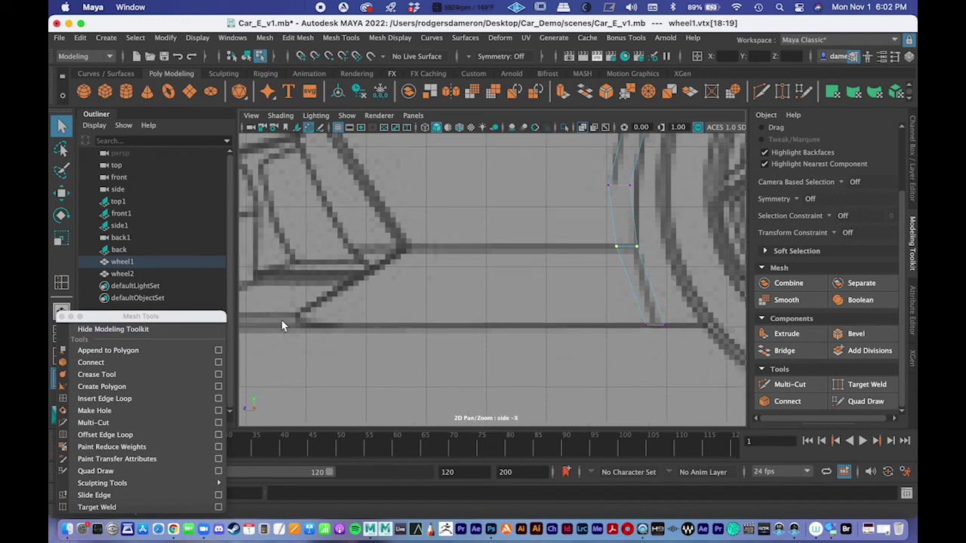
# Return wheel1 to object mode and insert another edge loop just above the bottom end of its front leg.
pyautogui.moveTo(660, 306); pyautogui.dragTo(717, 233, button='right')
pyautogui.moveTo(626, 259); pyautogui.dragTo(627, 265, button='right')
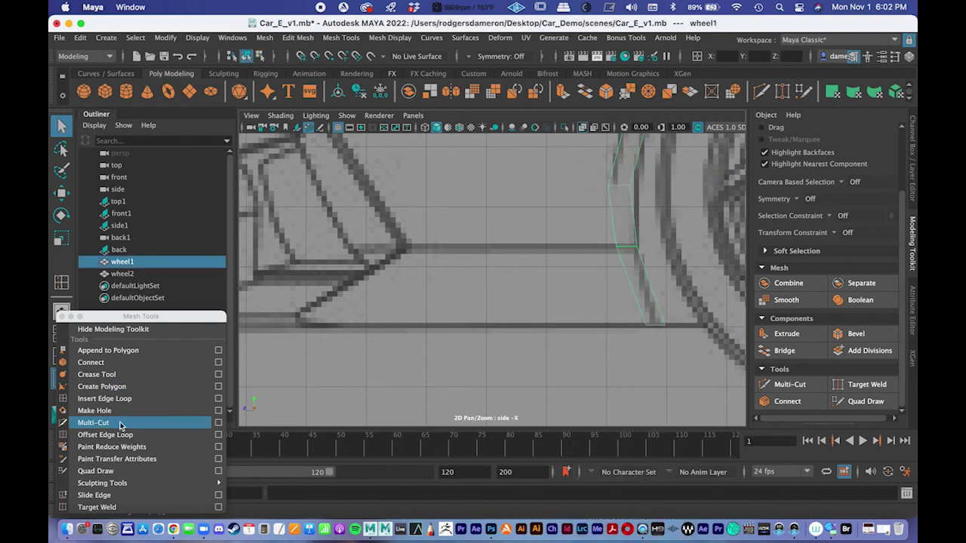
pyautogui.click(114, 399)
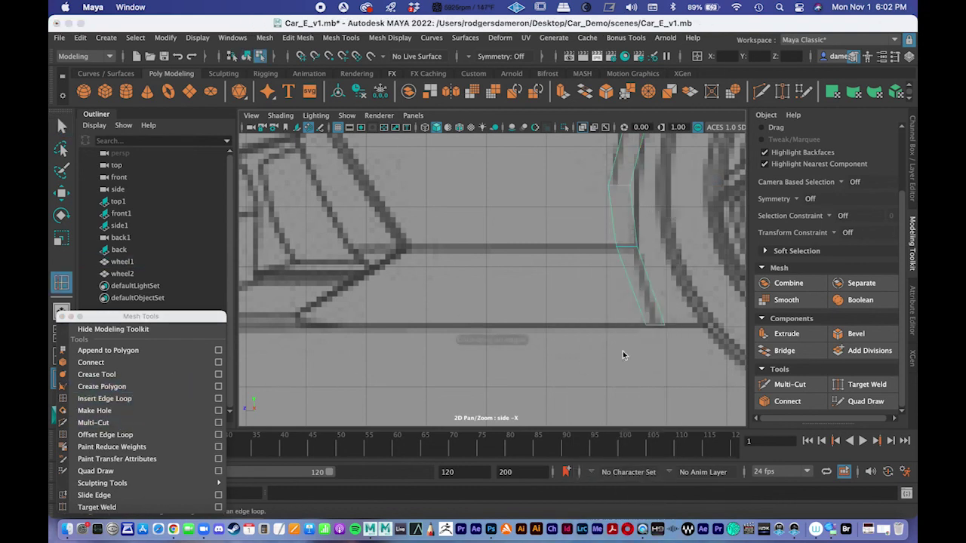
pyautogui.click(643, 316)
pyautogui.keyDown('alt'); pyautogui.moveTo(623, 332); pyautogui.dragTo(526, 280, button='right'); pyautogui.keyUp('alt')
pyautogui.press('q')
# Extrude the outer edges of wheel1's front leg between the two bumper lines, pulling them forward toward the front bumper.
pyautogui.keyDown('alt'); pyautogui.moveTo(504, 252); pyautogui.dragTo(482, 267, button='middle'); pyautogui.keyUp('alt')
pyautogui.keyDown('alt'); pyautogui.moveTo(483, 267); pyautogui.dragTo(534, 166, button='right'); pyautogui.keyUp('alt')
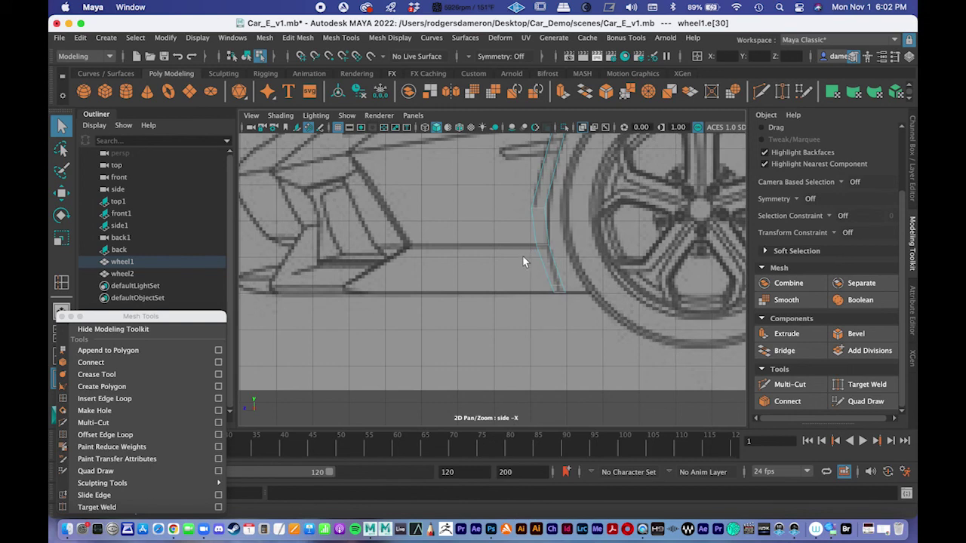
pyautogui.keyDown('shift'); pyautogui.click(552, 289); pyautogui.keyUp('shift')
pyautogui.keyDown('alt'); pyautogui.moveTo(539, 329); pyautogui.dragTo(488, 265, button='right'); pyautogui.keyUp('alt')
pyautogui.keyDown('alt'); pyautogui.moveTo(504, 264); pyautogui.dragTo(468, 257, button='middle'); pyautogui.keyUp('alt')
pyautogui.keyDown('alt'); pyautogui.moveTo(468, 257); pyautogui.dragTo(466, 279, button='right'); pyautogui.keyUp('alt')
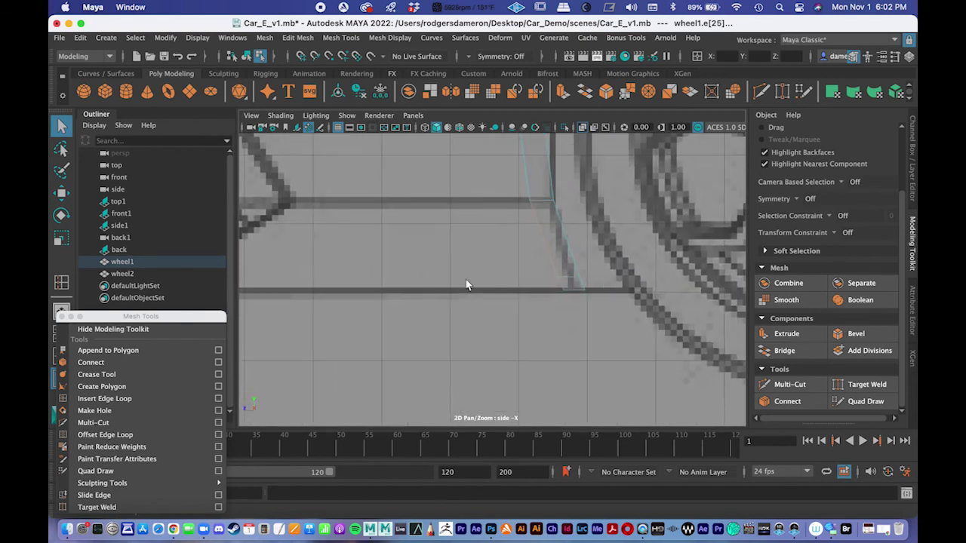
pyautogui.scroll(-5, 562, 288)
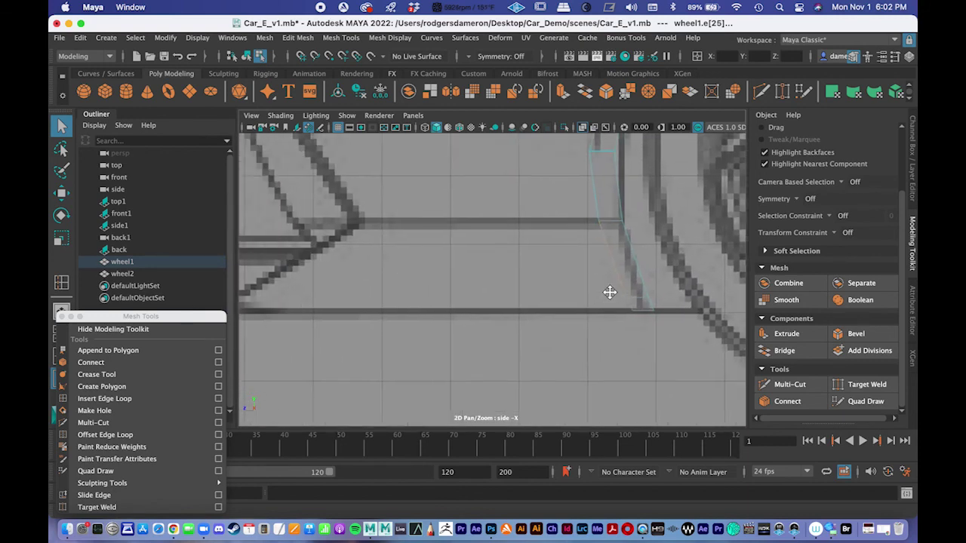
pyautogui.click(793, 338)
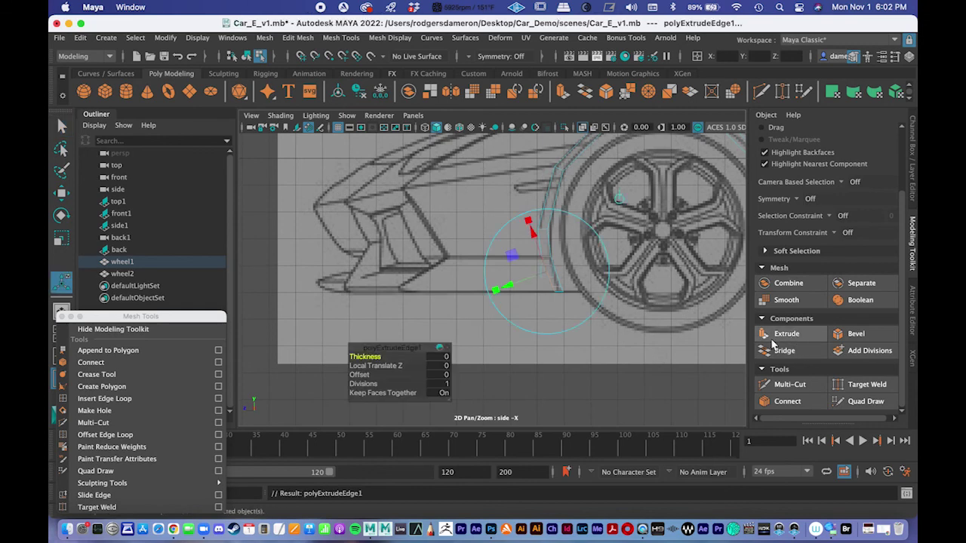
pyautogui.scroll(4, 520, 290)
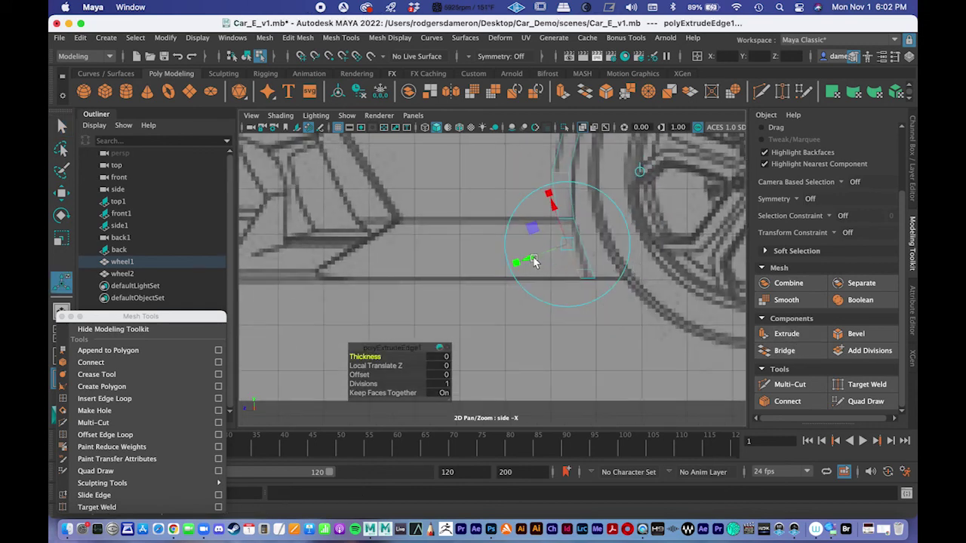
pyautogui.moveTo(526, 261); pyautogui.dragTo(442, 291)
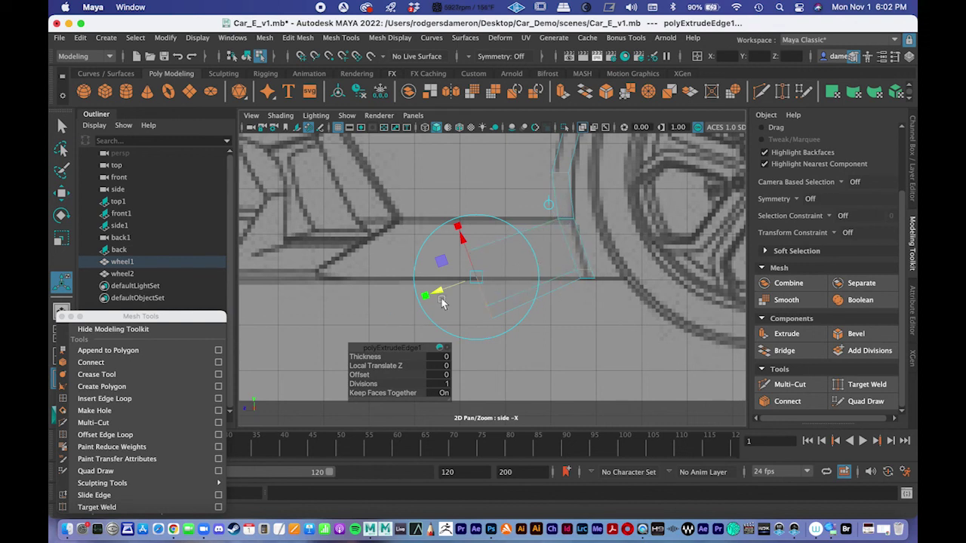
# Undo the slanted extrusion, then extrude the same front-leg edges of wheel1 again with the manipulator set to world axes.
pyautogui.press('z')
pyautogui.press('z')
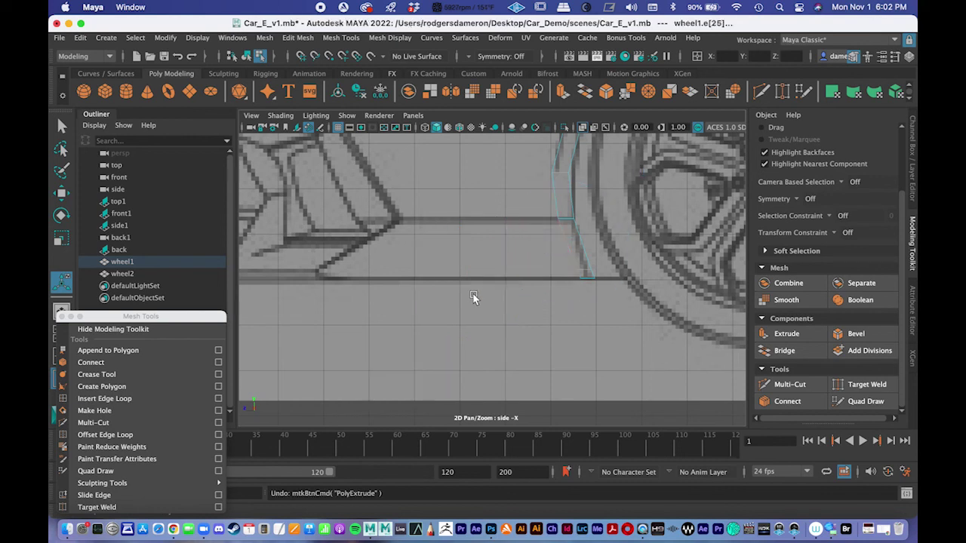
pyautogui.click(786, 334)
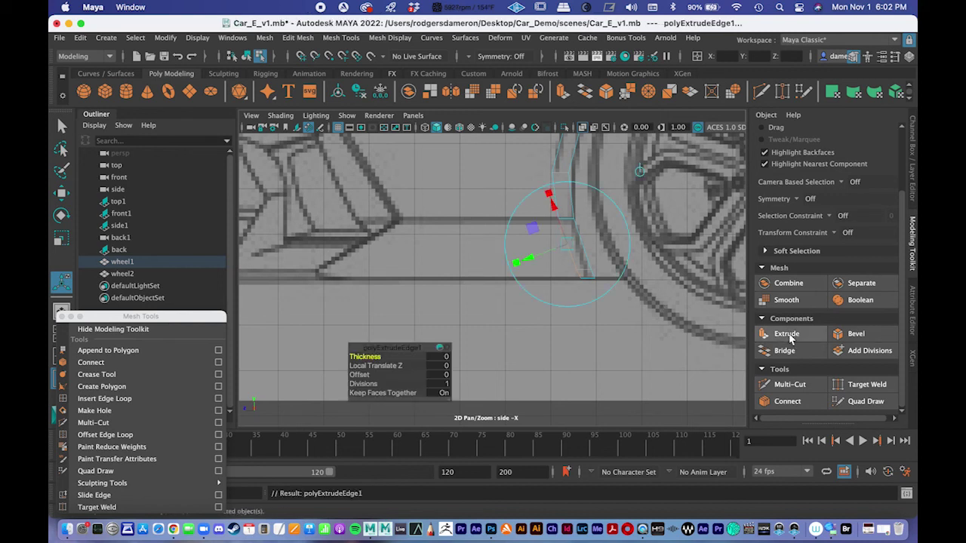
pyautogui.click(641, 173)
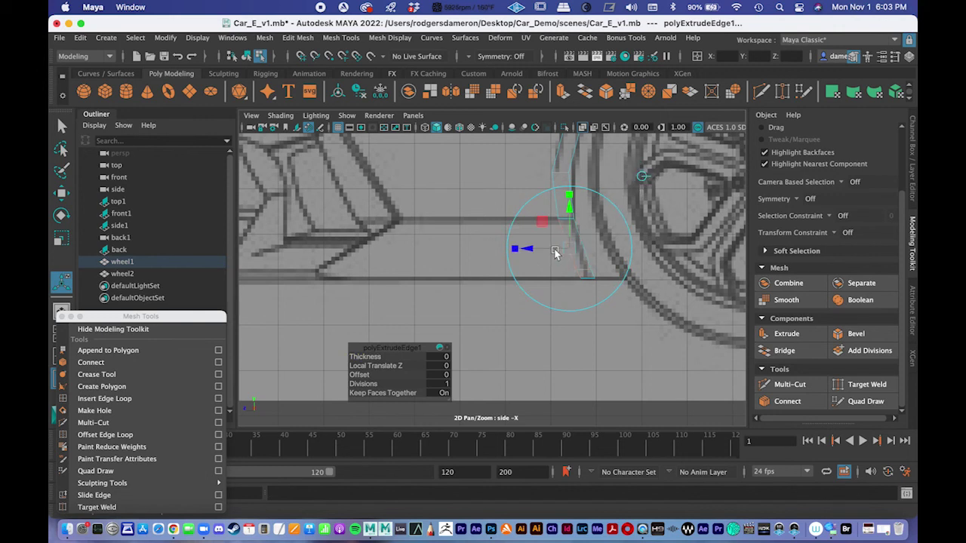
# Compare the extrude manipulator's local and world orientations on wheel1's front leg in the perspective view.
pyautogui.press('space')
pyautogui.press('space')
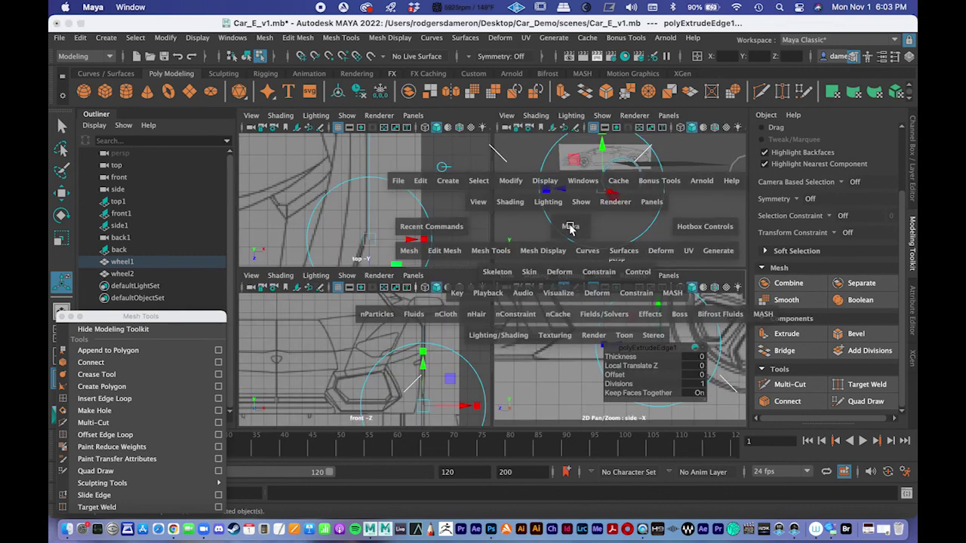
pyautogui.keyDown('alt'); pyautogui.moveTo(533, 233); pyautogui.dragTo(549, 237); pyautogui.keyUp('alt')
pyautogui.scroll(5, 553, 249)
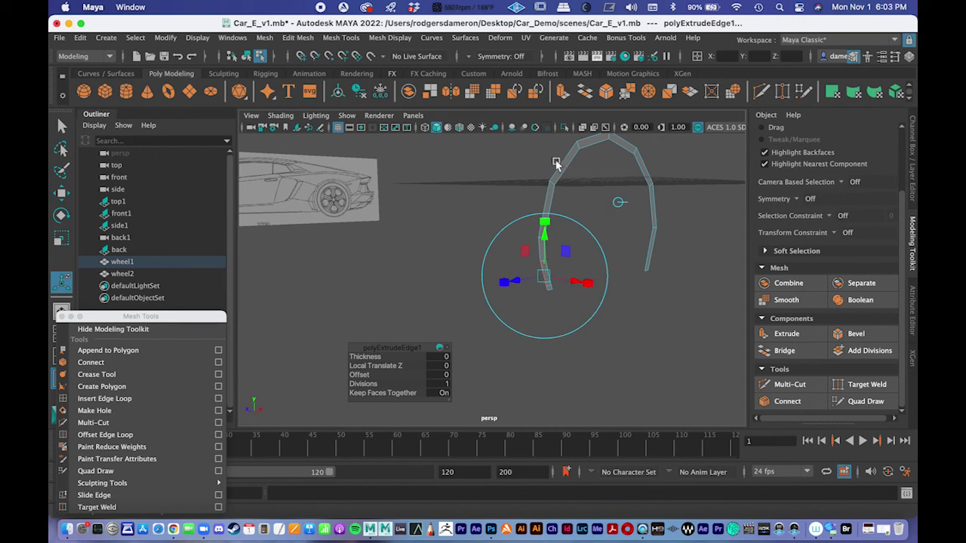
pyautogui.click(617, 200)
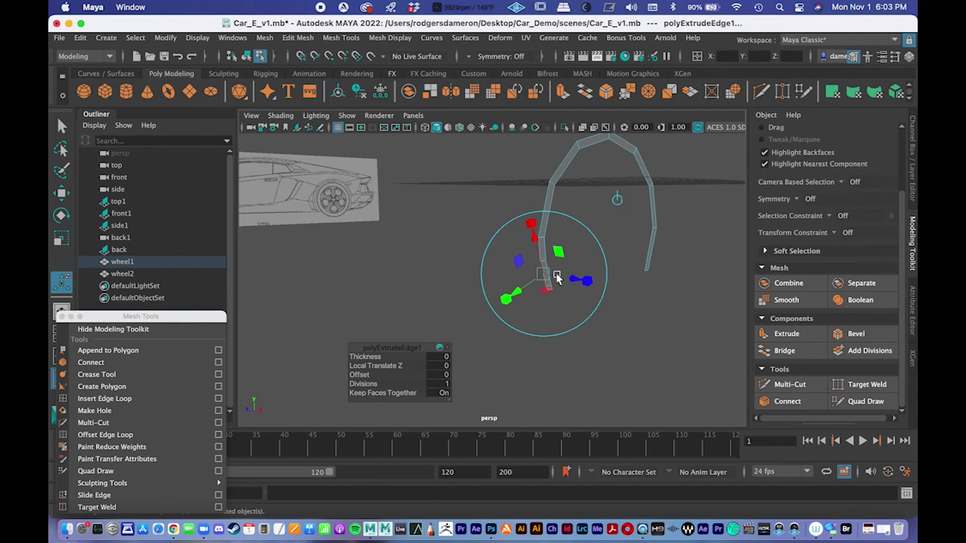
pyautogui.click(616, 200)
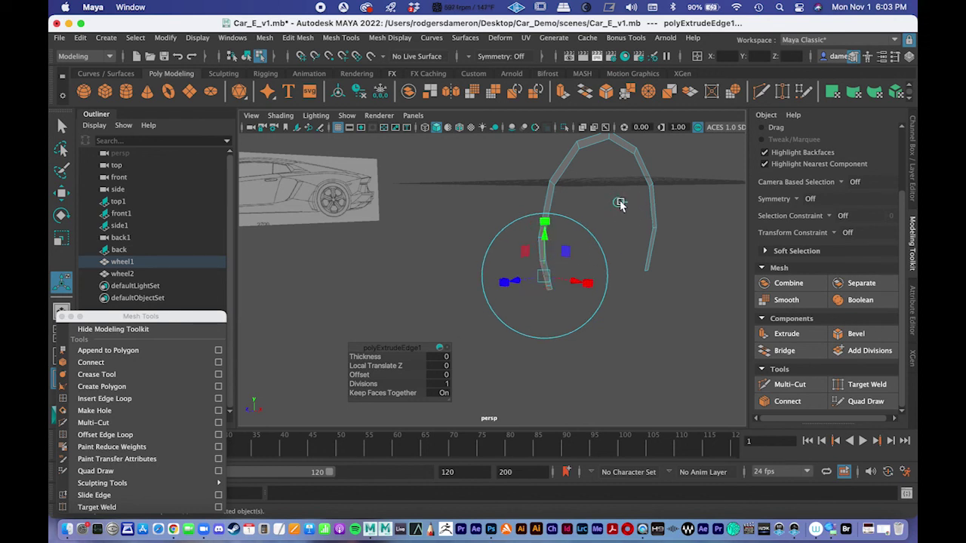
pyautogui.press('space')
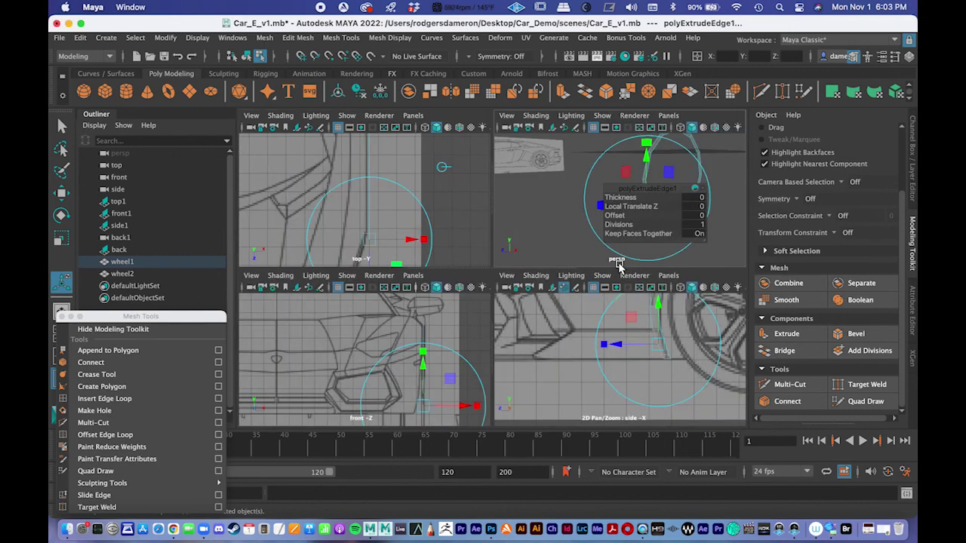
pyautogui.press('space')
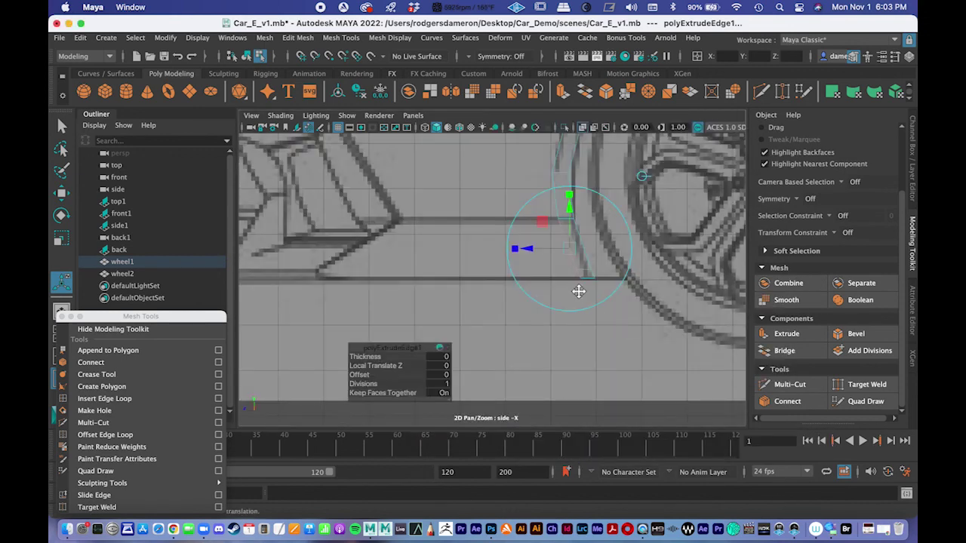
# Pull the extruded edges straight forward along Z until the upper end meets the bumper vent's rear corner in the side blueprint.
pyautogui.scroll(2, 579, 295)
pyautogui.moveTo(565, 291); pyautogui.dragTo(407, 313)
pyautogui.keyDown('alt'); pyautogui.moveTo(537, 294); pyautogui.dragTo(583, 246, button='middle'); pyautogui.keyUp('alt')
pyautogui.moveTo(455, 242); pyautogui.dragTo(456, 242)
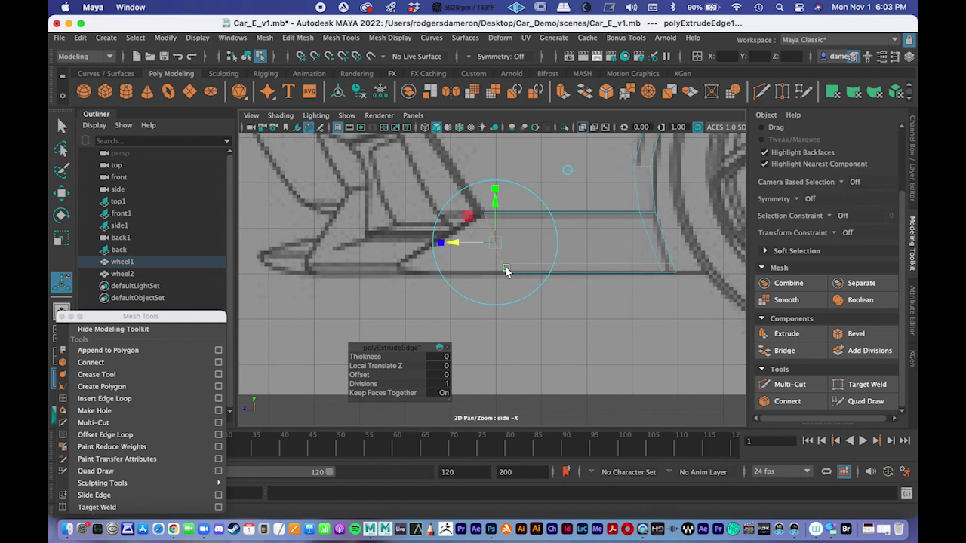
pyautogui.press('q')
pyautogui.keyDown('alt'); pyautogui.moveTo(463, 276); pyautogui.dragTo(467, 283, button='middle'); pyautogui.keyUp('alt')
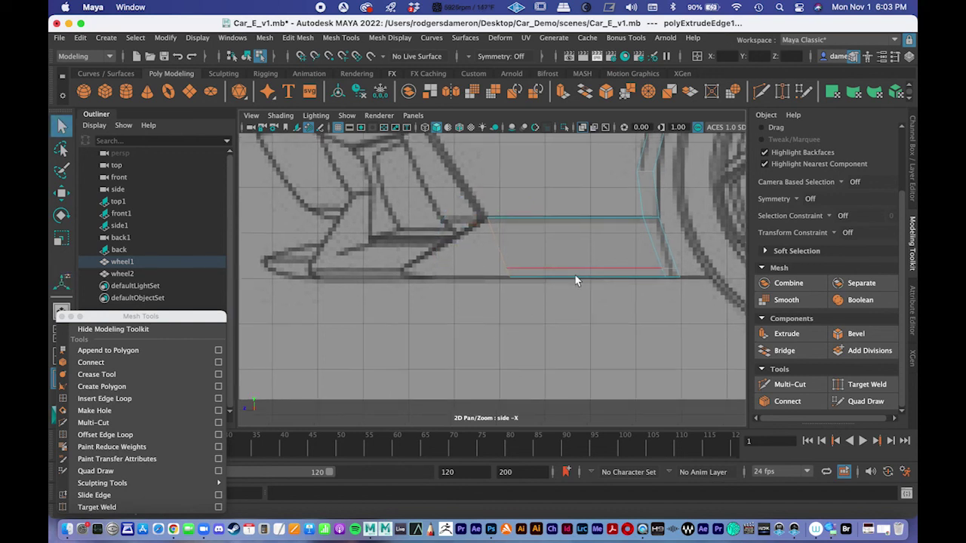
# Move the two lower front vertices of the extrusion forward along Z so its front edge follows the blueprint's diagonal bumper line.
pyautogui.scroll(2, 483, 276)
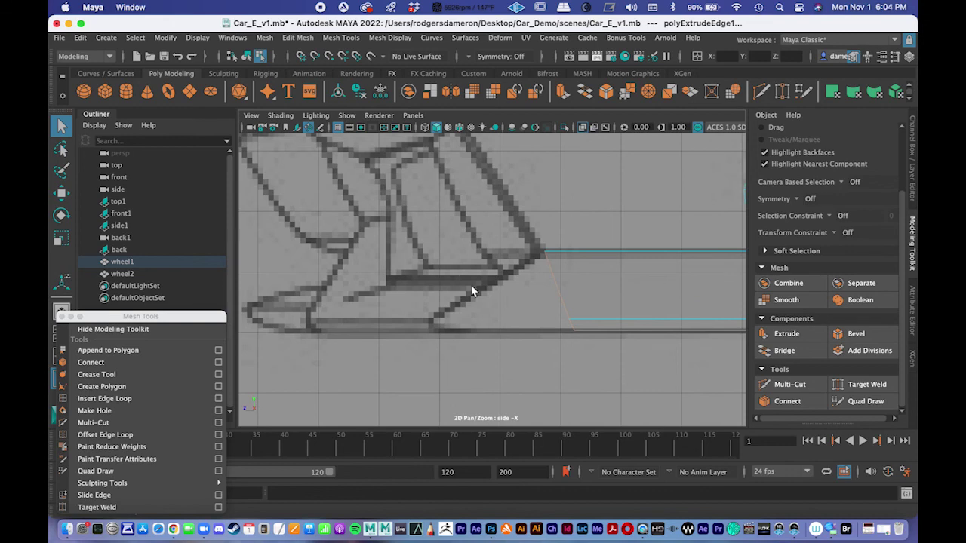
pyautogui.scroll(2, 472, 292)
pyautogui.keyDown('alt'); pyautogui.moveTo(566, 317); pyautogui.dragTo(534, 270, button='middle'); pyautogui.keyUp('alt')
pyautogui.moveTo(570, 294); pyautogui.dragTo(516, 191, button='right')
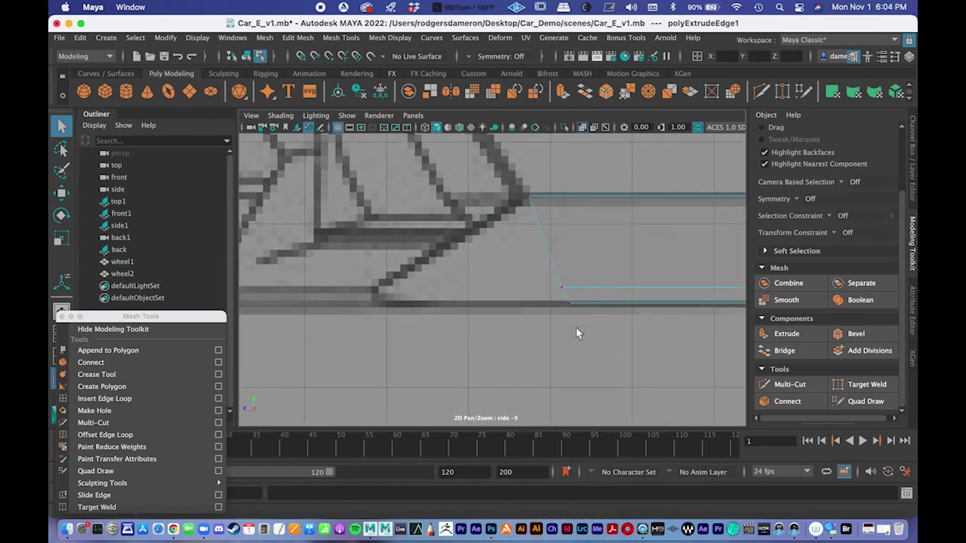
pyautogui.moveTo(550, 273); pyautogui.dragTo(627, 348)
pyautogui.press('w')
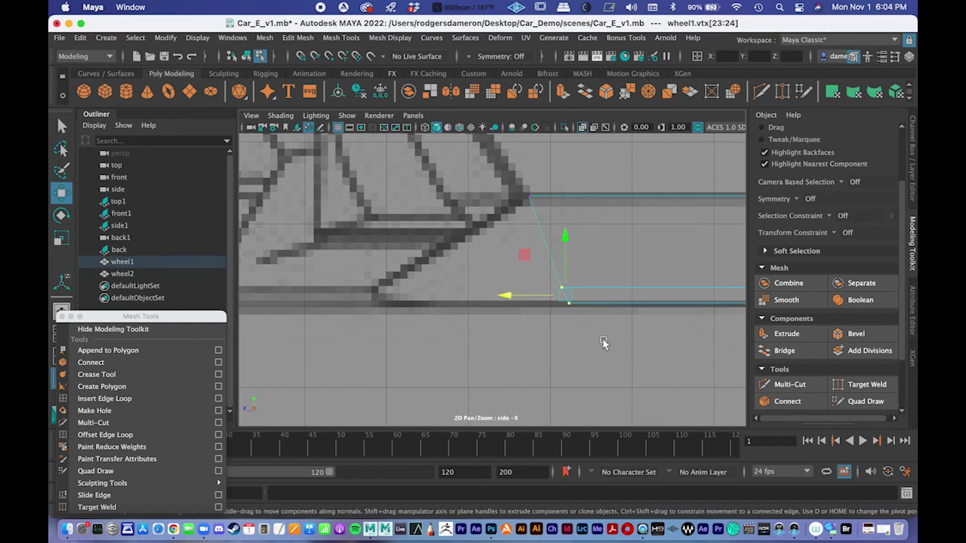
pyautogui.moveTo(504, 296); pyautogui.dragTo(322, 300)
pyautogui.scroll(-10, 439, 275)
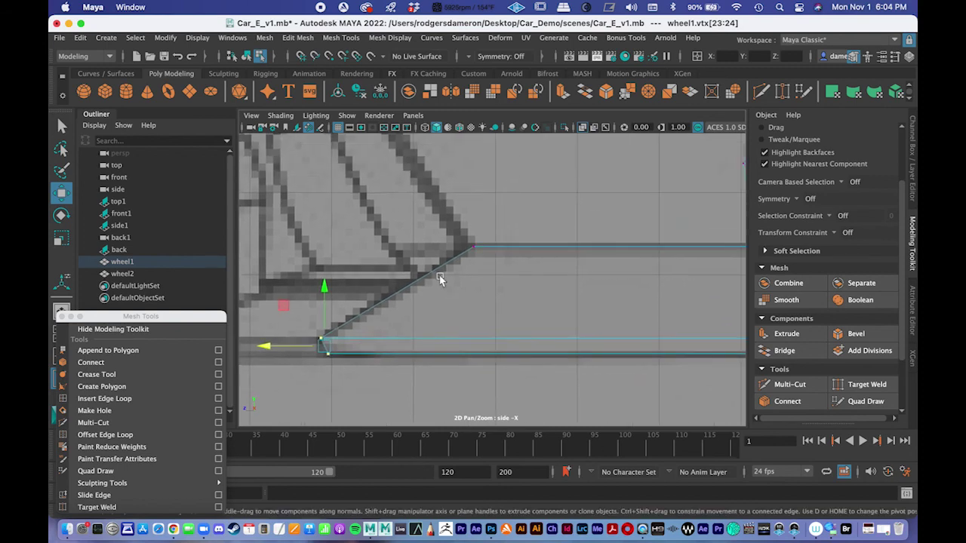
pyautogui.scroll(3, 479, 266)
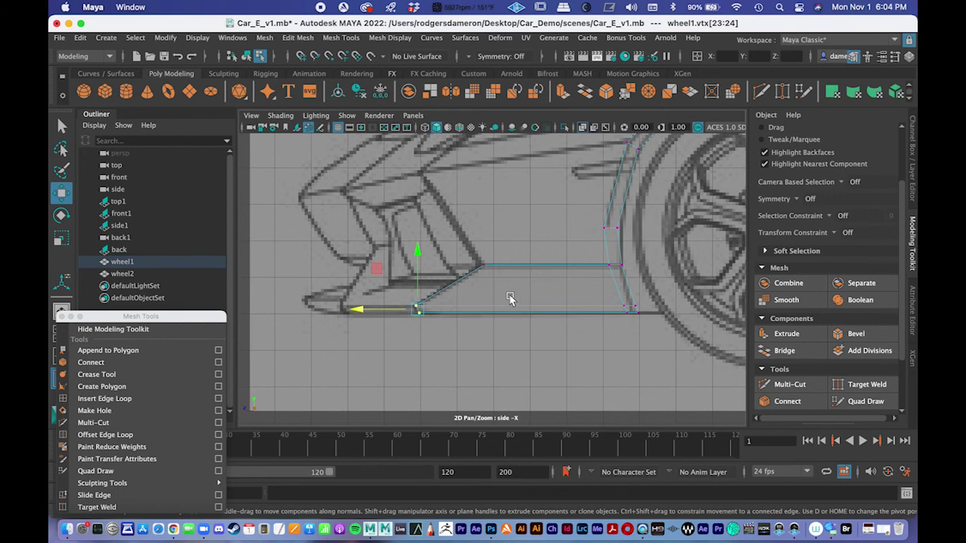
# Move the two lower front vertices inward along X in the front view to the bumper's lower corner beside the tire.
pyautogui.press('space')
pyautogui.keyDown('alt'); pyautogui.moveTo(620, 237); pyautogui.dragTo(653, 231); pyautogui.keyUp('alt')
pyautogui.press('space')
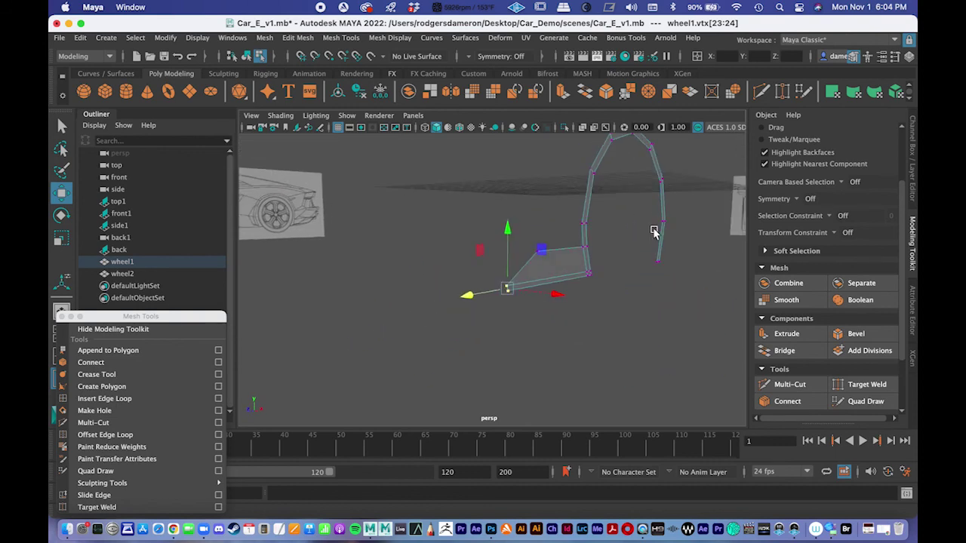
pyautogui.press('space')
pyautogui.keyDown('alt'); pyautogui.moveTo(370, 230); pyautogui.dragTo(385, 173, button='middle'); pyautogui.keyUp('alt')
pyautogui.keyDown('alt'); pyautogui.moveTo(336, 356); pyautogui.dragTo(366, 312, button='middle'); pyautogui.keyUp('alt')
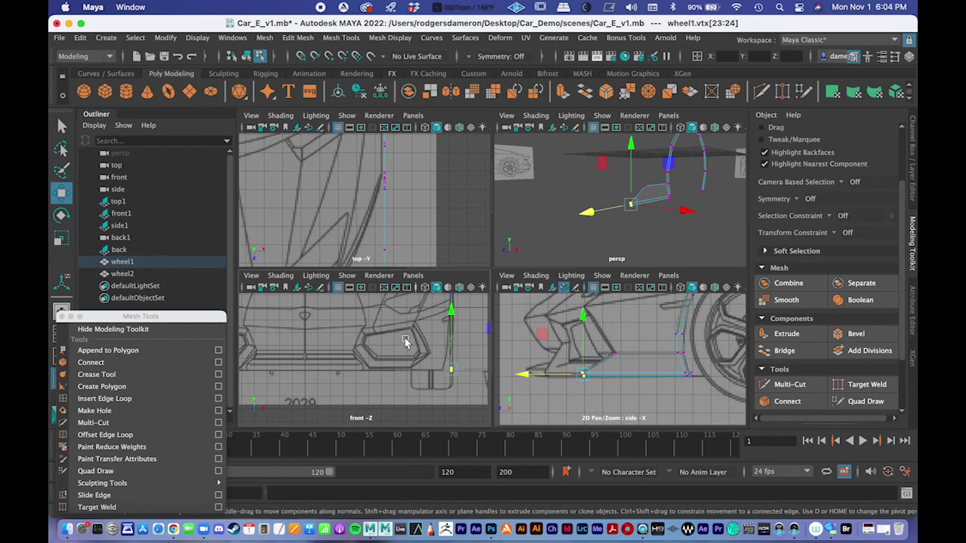
pyautogui.press('space')
pyautogui.scroll(3, 480, 280)
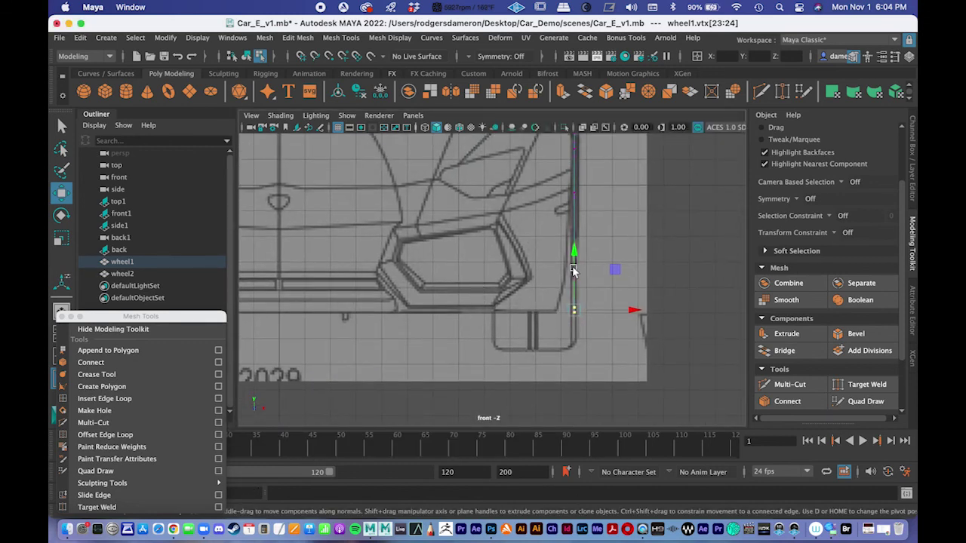
pyautogui.scroll(5, 528, 306)
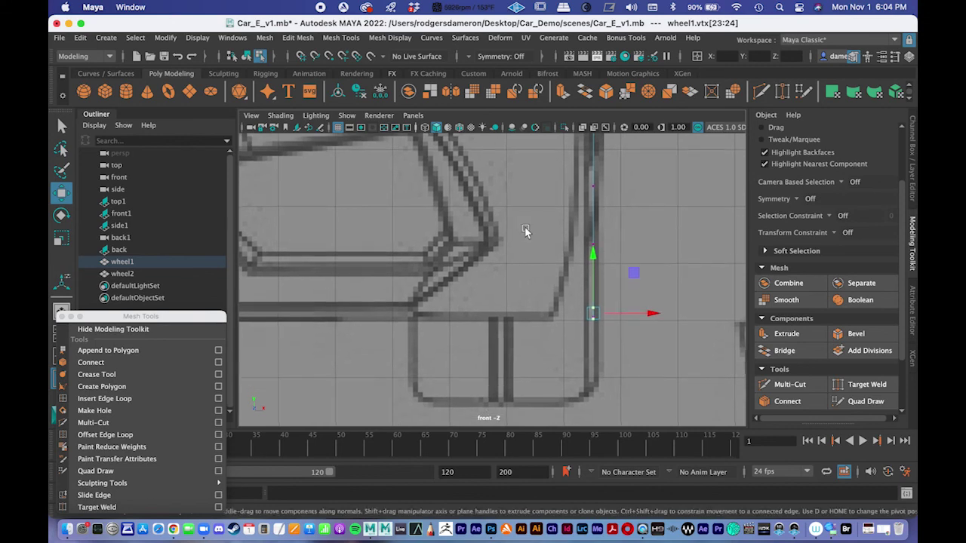
pyautogui.moveTo(651, 316); pyautogui.dragTo(471, 317)
# Make the mesh see-through in the front view and nudge the two lower front vertices slightly inward onto the blueprint corner.
pyautogui.press('space')
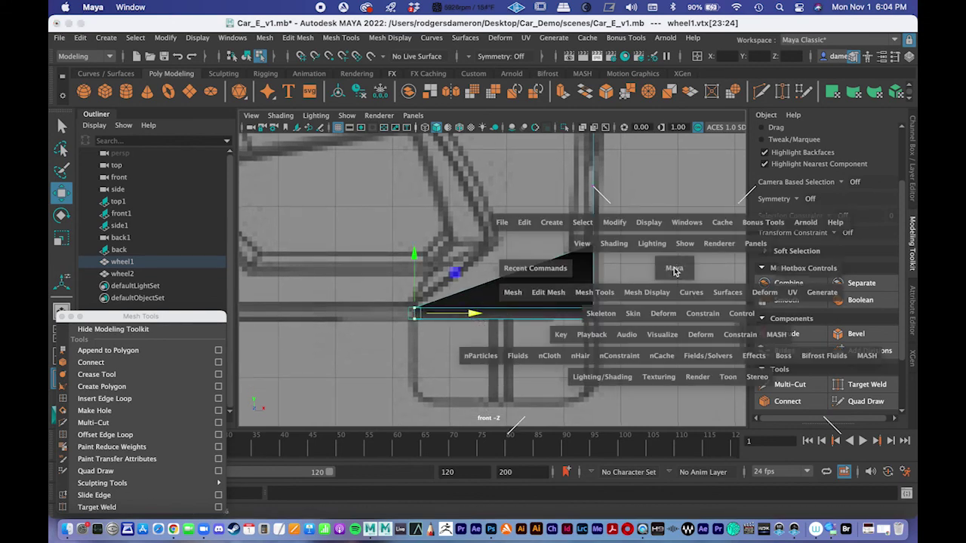
pyautogui.keyDown('alt'); pyautogui.moveTo(648, 251); pyautogui.dragTo(620, 243); pyautogui.keyUp('alt')
pyautogui.scroll(4, 569, 223)
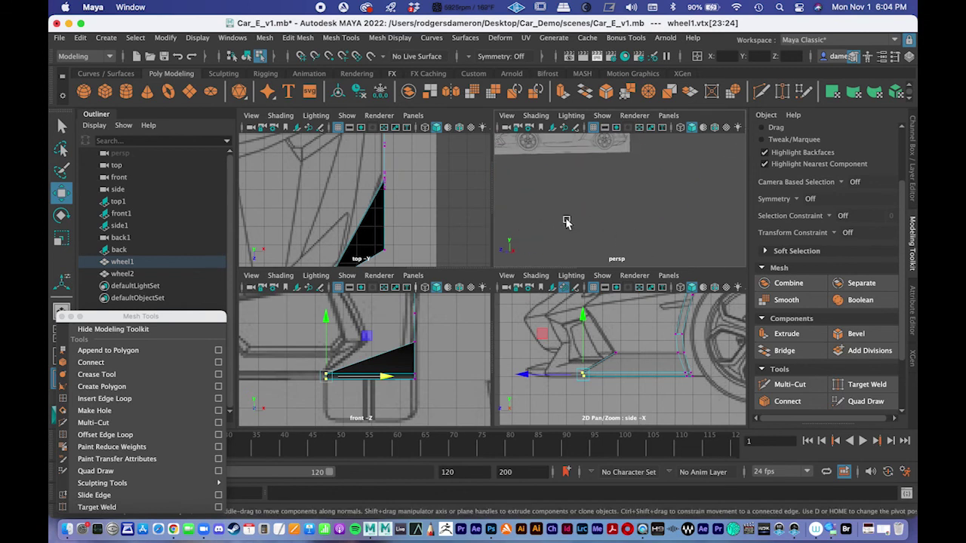
pyautogui.moveTo(562, 218)
pyautogui.keyDown('alt'); pyautogui.mouseDown()
pyautogui.moveTo(528, 216)
pyautogui.moveTo(577, 219)
pyautogui.mouseUp(); pyautogui.keyUp('alt')
pyautogui.press('space')
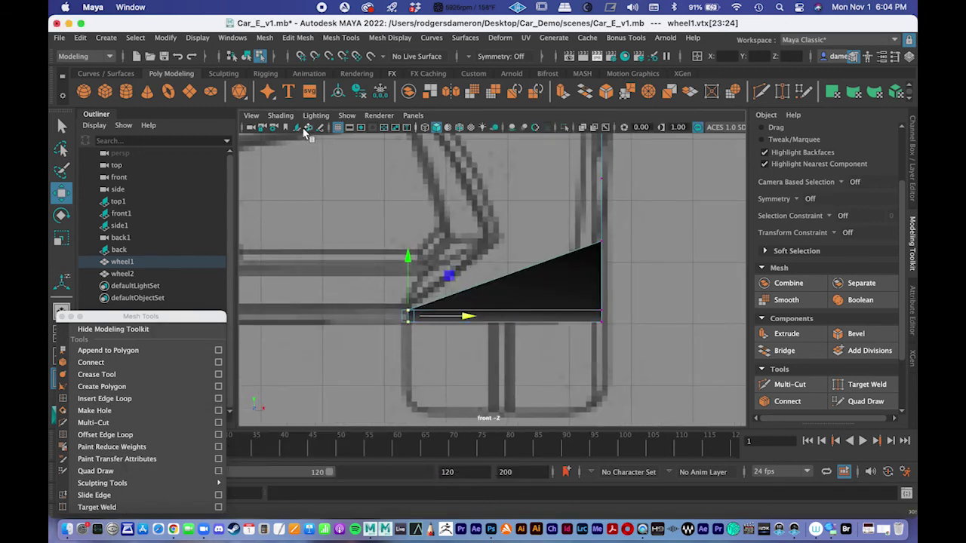
pyautogui.click(280, 115)
pyautogui.click(289, 239)
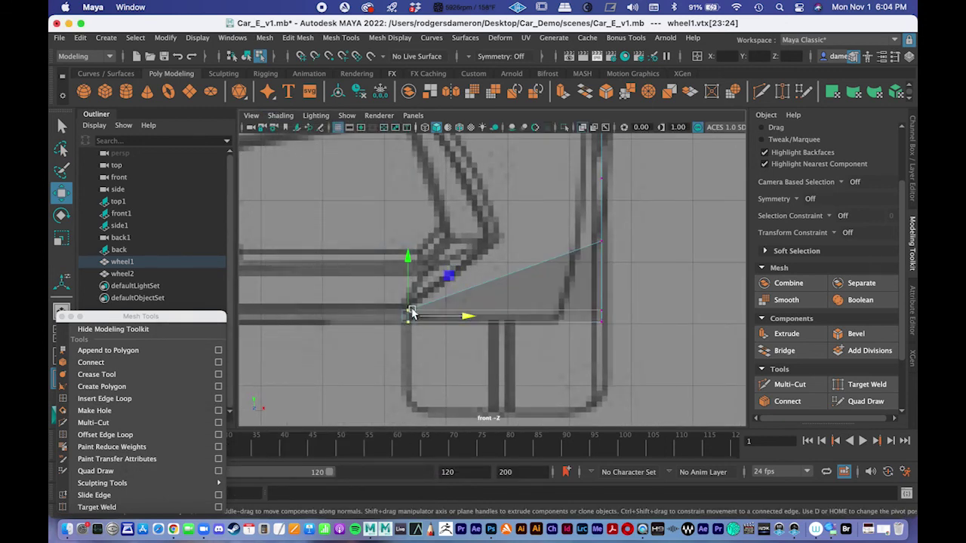
pyautogui.keyDown('alt'); pyautogui.moveTo(411, 314); pyautogui.dragTo(426, 314, button='middle'); pyautogui.keyUp('alt')
pyautogui.keyDown('alt'); pyautogui.moveTo(557, 242); pyautogui.dragTo(603, 349, button='right'); pyautogui.keyUp('alt')
pyautogui.keyDown('alt'); pyautogui.moveTo(603, 350); pyautogui.dragTo(561, 272, button='middle'); pyautogui.keyUp('alt')
pyautogui.keyDown('alt'); pyautogui.moveTo(560, 271); pyautogui.dragTo(489, 274, button='right'); pyautogui.keyUp('alt')
pyautogui.scroll(3, 488, 275)
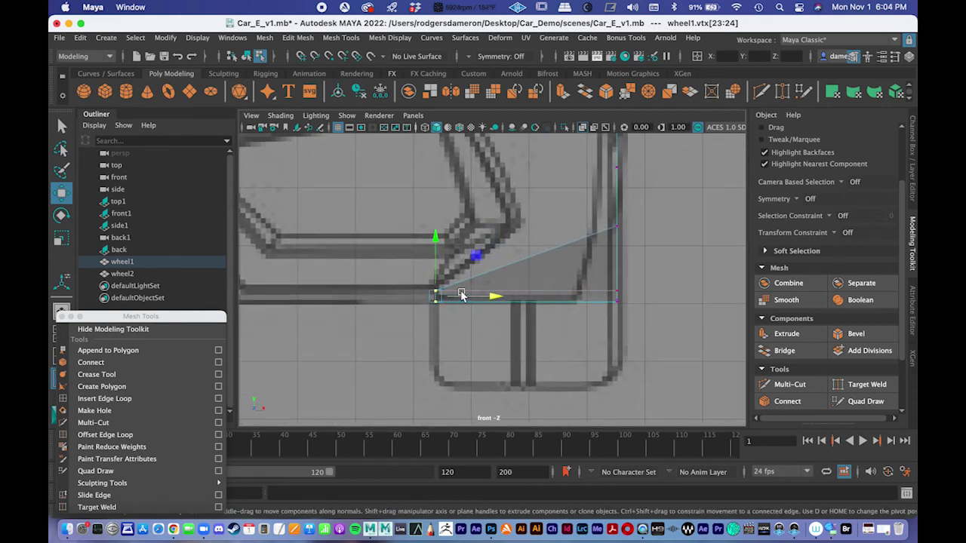
pyautogui.moveTo(494, 301); pyautogui.dragTo(493, 299)
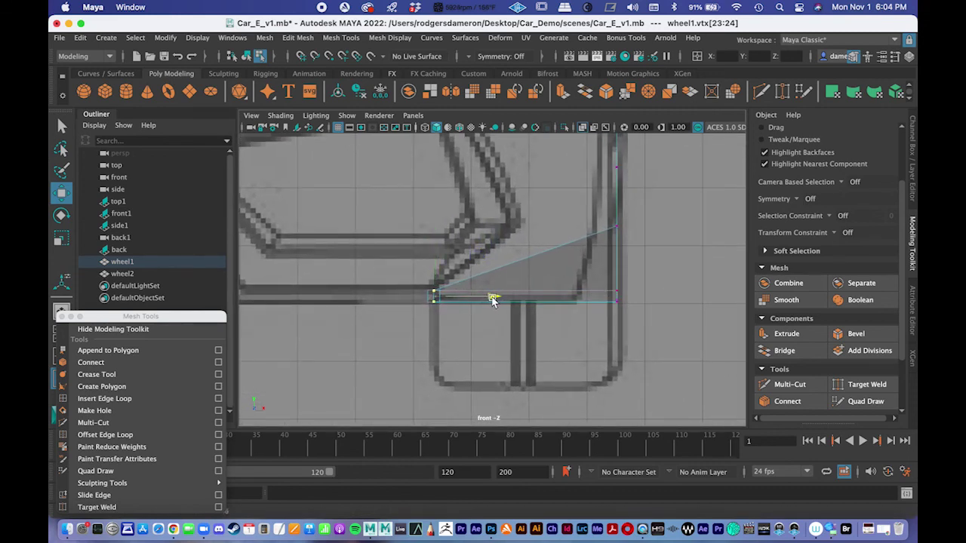
pyautogui.scroll(-4, 560, 279)
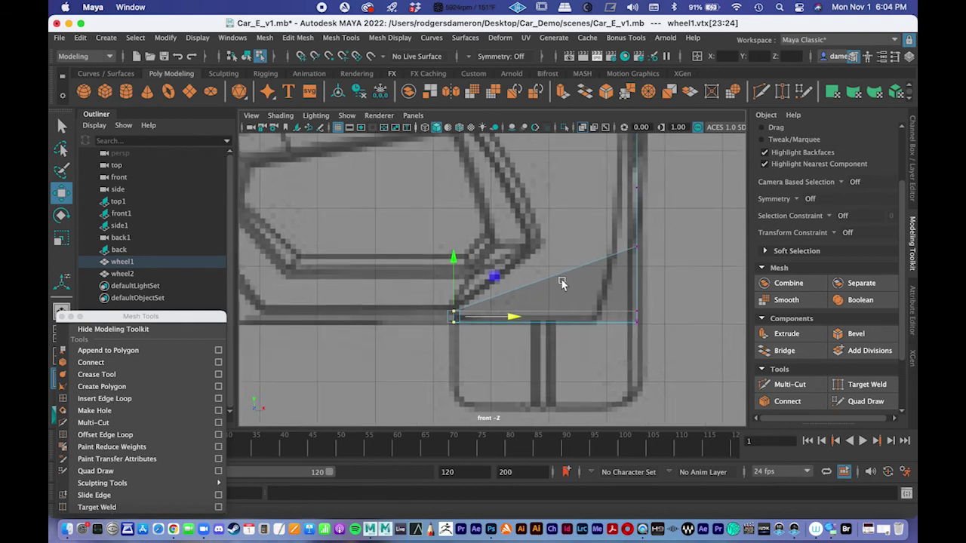
pyautogui.scroll(3, 528, 278)
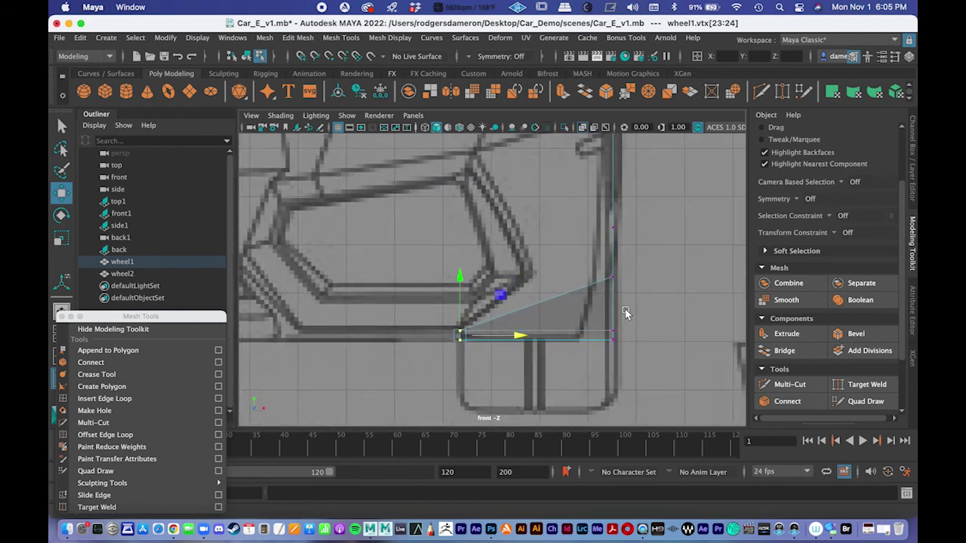
# Move the extrusion's upper front vertex inward along X to the outer corner of the bumper vent in the front blueprint.
pyautogui.press('space')
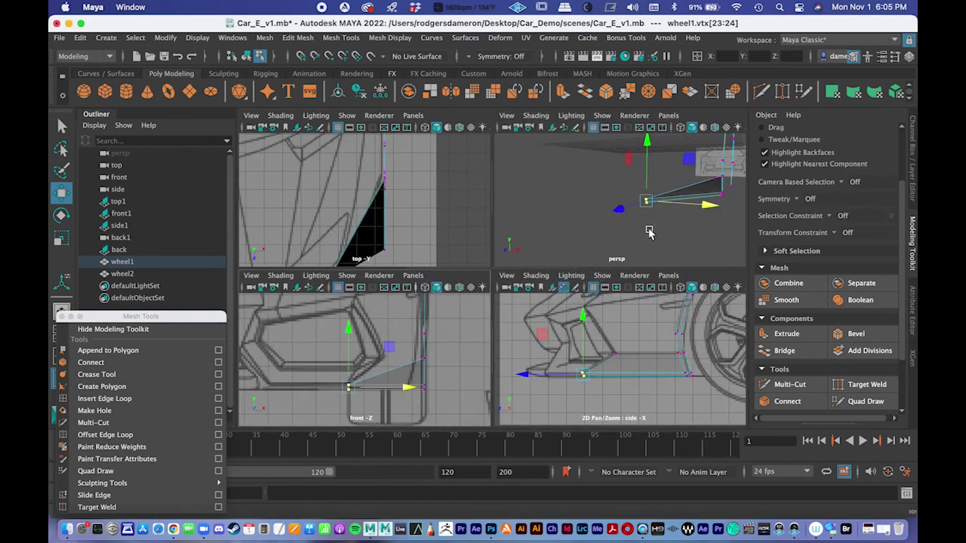
pyautogui.keyDown('alt'); pyautogui.moveTo(644, 222); pyautogui.dragTo(593, 210); pyautogui.keyUp('alt')
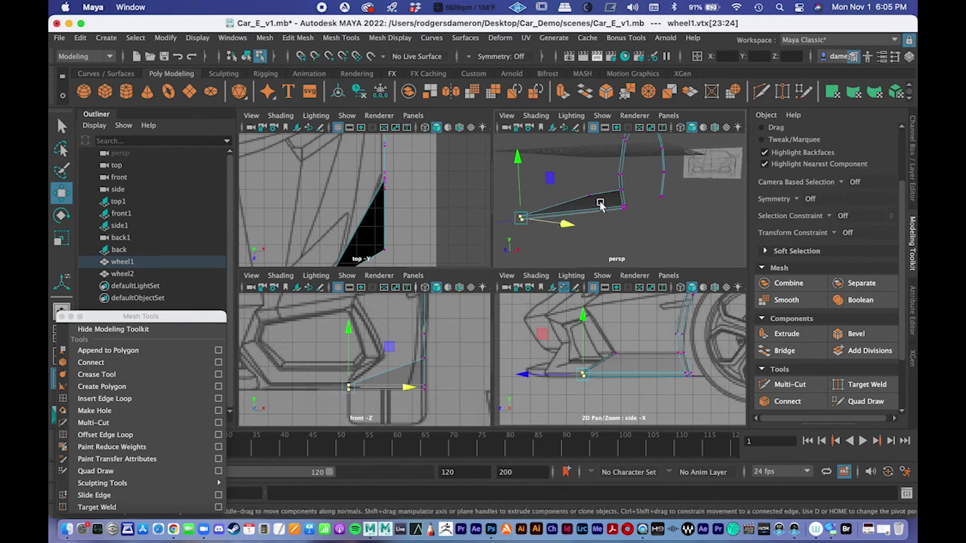
pyautogui.press('space')
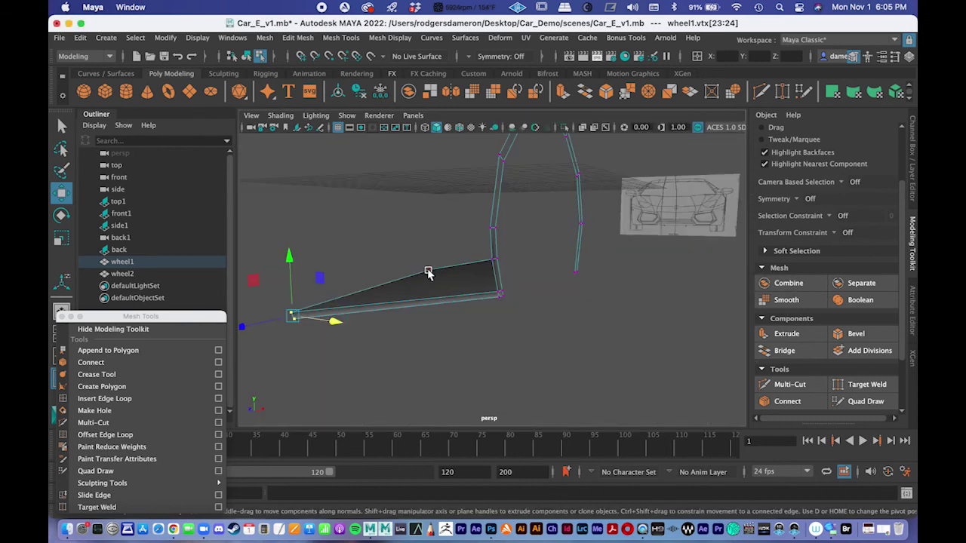
pyautogui.click(431, 270)
pyautogui.keyDown('alt'); pyautogui.moveTo(453, 291); pyautogui.dragTo(417, 288); pyautogui.keyUp('alt')
pyautogui.press('space')
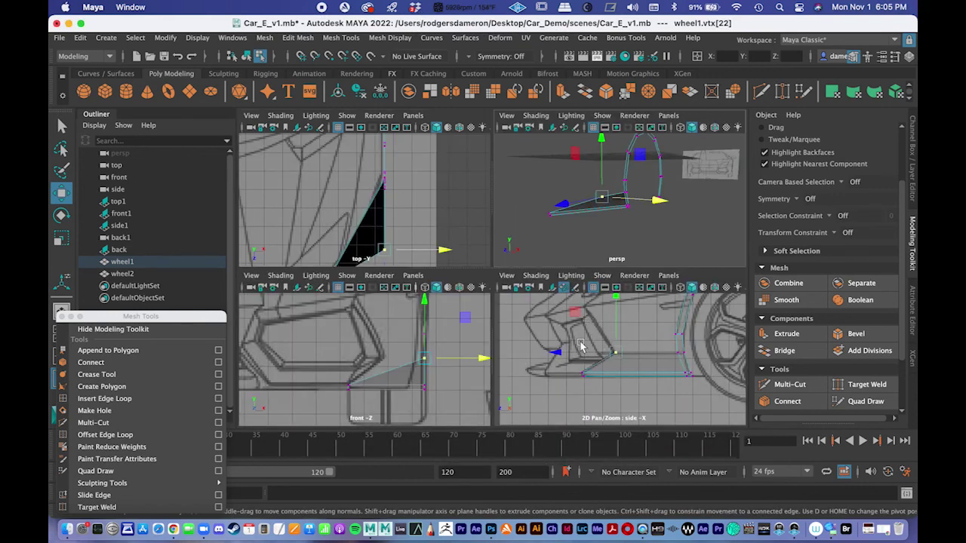
pyautogui.keyDown('alt'); pyautogui.moveTo(395, 215); pyautogui.dragTo(431, 170, button='middle'); pyautogui.keyUp('alt')
pyautogui.keyDown('alt'); pyautogui.moveTo(390, 378); pyautogui.dragTo(410, 357, button='middle'); pyautogui.keyUp('alt')
pyautogui.moveTo(492, 203); pyautogui.dragTo(291, 221)
pyautogui.keyDown('alt'); pyautogui.moveTo(385, 332); pyautogui.dragTo(372, 340, button='middle'); pyautogui.keyUp('alt')
pyautogui.keyDown('alt'); pyautogui.moveTo(373, 341); pyautogui.dragTo(397, 338, button='right'); pyautogui.keyUp('alt')
pyautogui.keyDown('alt'); pyautogui.moveTo(397, 339); pyautogui.dragTo(330, 319, button='middle'); pyautogui.keyUp('alt')
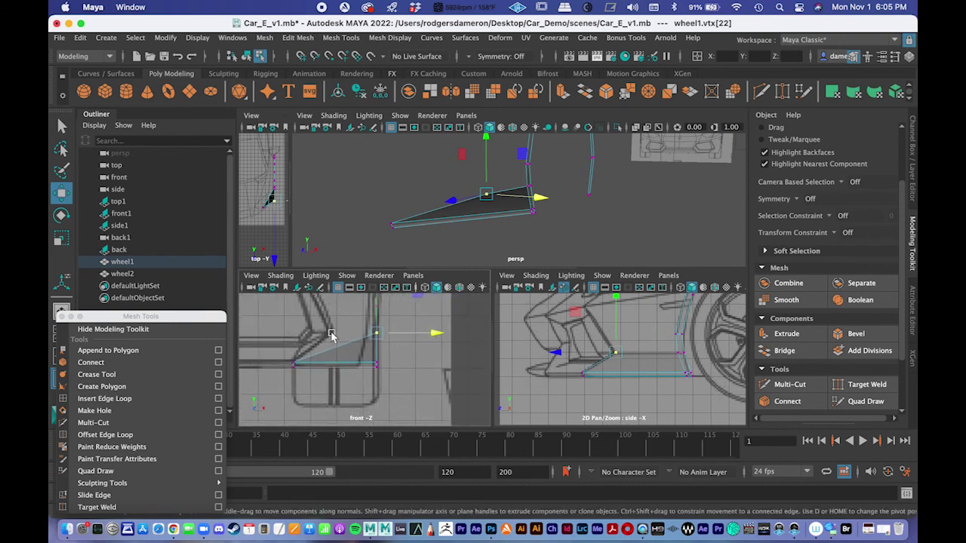
pyautogui.moveTo(426, 335); pyautogui.dragTo(392, 338)
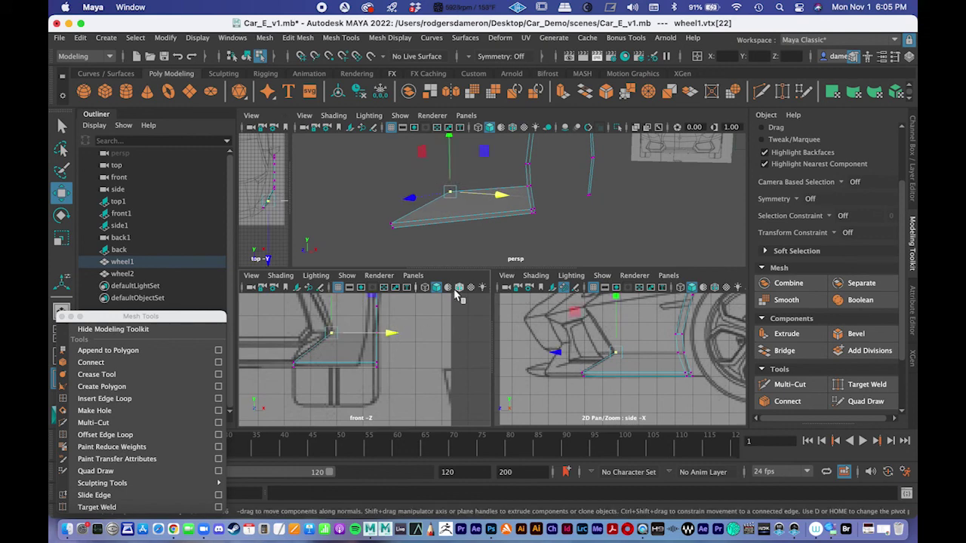
pyautogui.keyDown('alt'); pyautogui.moveTo(531, 222); pyautogui.dragTo(440, 239); pyautogui.keyUp('alt')
pyautogui.press('space')
pyautogui.press('q')
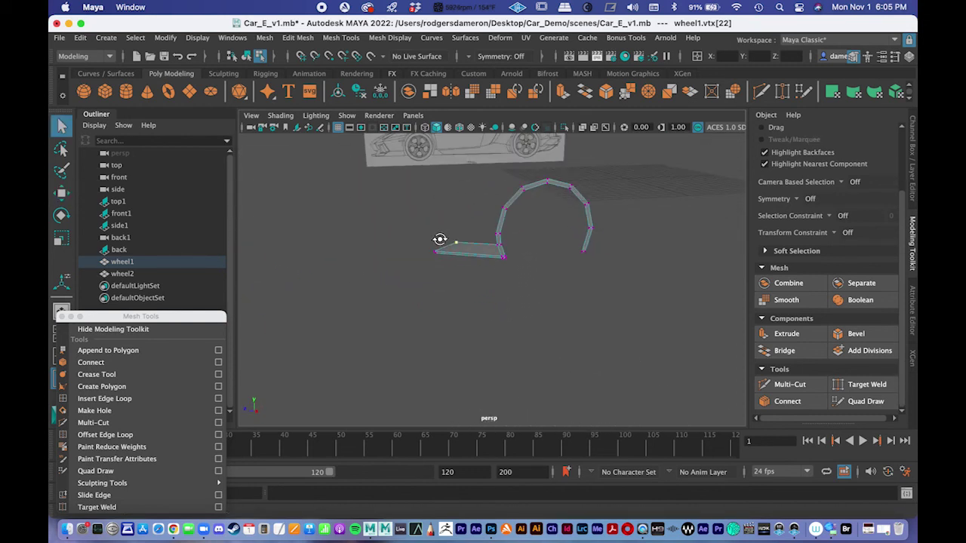
# Examine the arch band and bumper extrusion in perspective and against the front blueprint, checking the band's outer profile down to the bumper's lower corner.
pyautogui.keyDown('alt'); pyautogui.moveTo(493, 272); pyautogui.dragTo(534, 256); pyautogui.keyUp('alt')
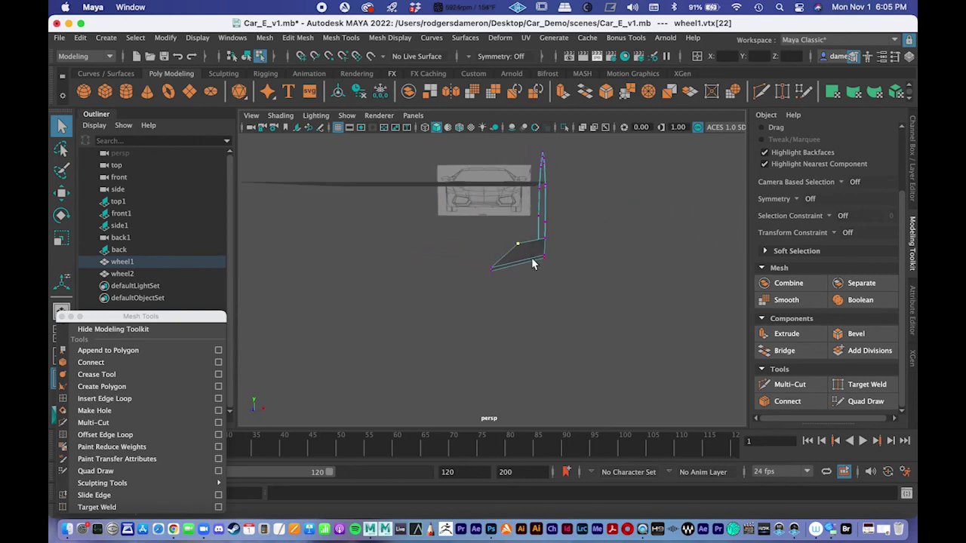
pyautogui.press('space')
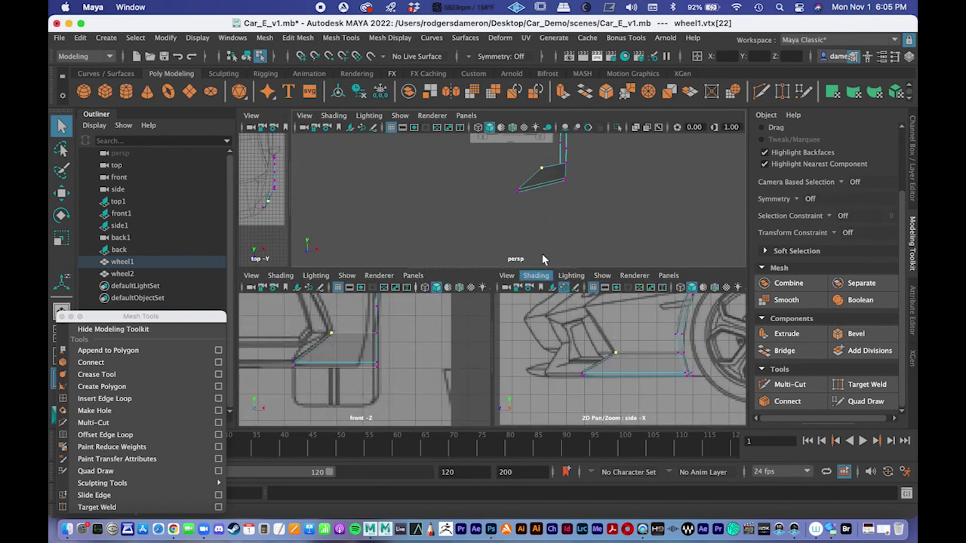
pyautogui.keyDown('alt'); pyautogui.moveTo(572, 187); pyautogui.dragTo(528, 241); pyautogui.keyUp('alt')
pyautogui.press('space')
pyautogui.keyDown('alt'); pyautogui.moveTo(516, 312); pyautogui.dragTo(524, 375, button='middle'); pyautogui.keyUp('alt')
pyautogui.scroll(-5, 480, 328)
pyautogui.moveTo(534, 389); pyautogui.dragTo(510, 315)
pyautogui.keyDown('alt'); pyautogui.moveTo(524, 375); pyautogui.dragTo(524, 381, button='middle'); pyautogui.keyUp('alt')
pyautogui.moveTo(510, 316); pyautogui.dragTo(466, 131)
pyautogui.keyDown('alt'); pyautogui.moveTo(485, 209); pyautogui.dragTo(484, 273, button='middle'); pyautogui.keyUp('alt')
pyautogui.keyDown('alt'); pyautogui.moveTo(502, 288); pyautogui.dragTo(475, 282, button='right'); pyautogui.keyUp('alt')
pyautogui.keyDown('alt'); pyautogui.moveTo(475, 282); pyautogui.dragTo(473, 249, button='middle'); pyautogui.keyUp('alt')
pyautogui.moveTo(533, 380); pyautogui.dragTo(476, 196)
pyautogui.press('space')
pyautogui.keyDown('alt'); pyautogui.moveTo(607, 223); pyautogui.dragTo(561, 233); pyautogui.keyUp('alt')
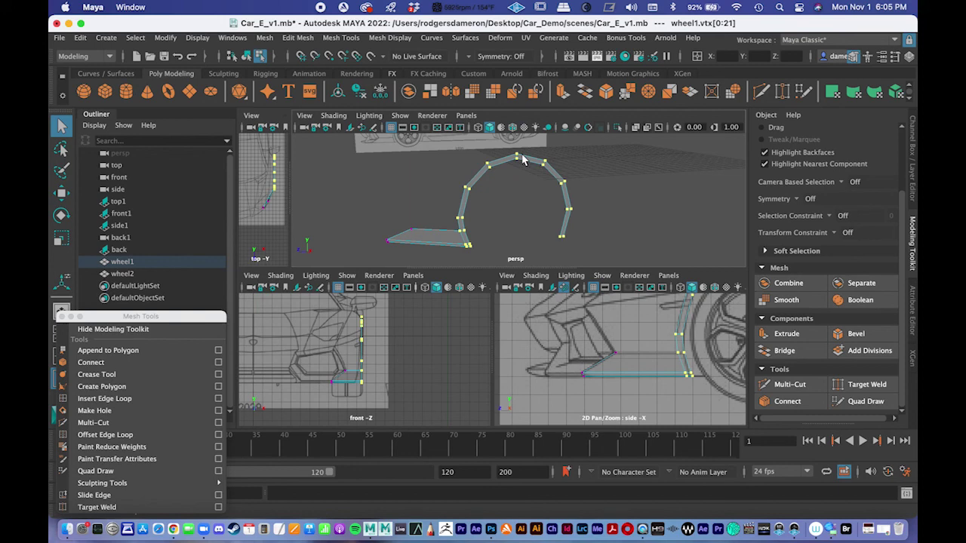
pyautogui.keyDown('alt'); pyautogui.moveTo(494, 239); pyautogui.dragTo(539, 235); pyautogui.keyUp('alt')
pyautogui.keyDown('alt'); pyautogui.moveTo(379, 353); pyautogui.dragTo(377, 334, button='middle'); pyautogui.keyUp('alt')
pyautogui.press('space')
pyautogui.scroll(4, 405, 355)
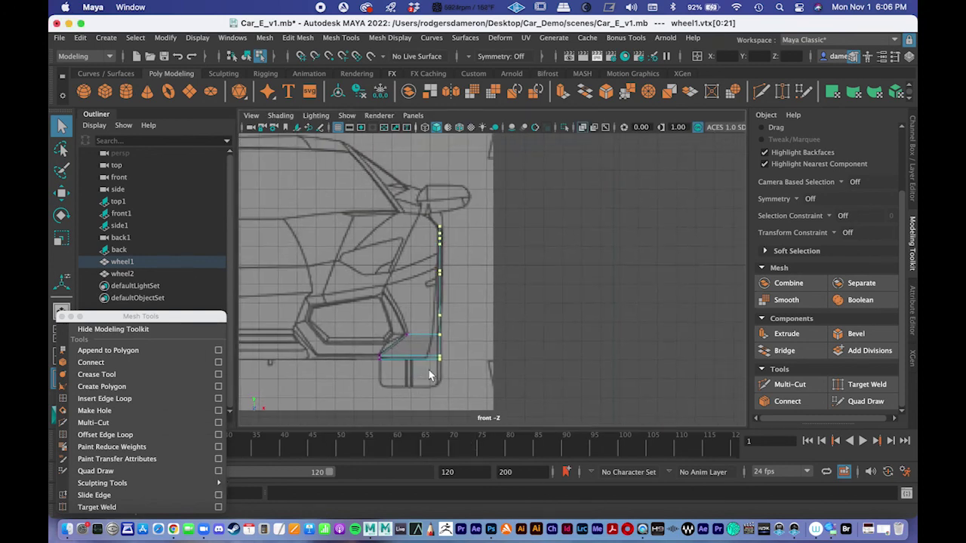
pyautogui.scroll(4, 412, 313)
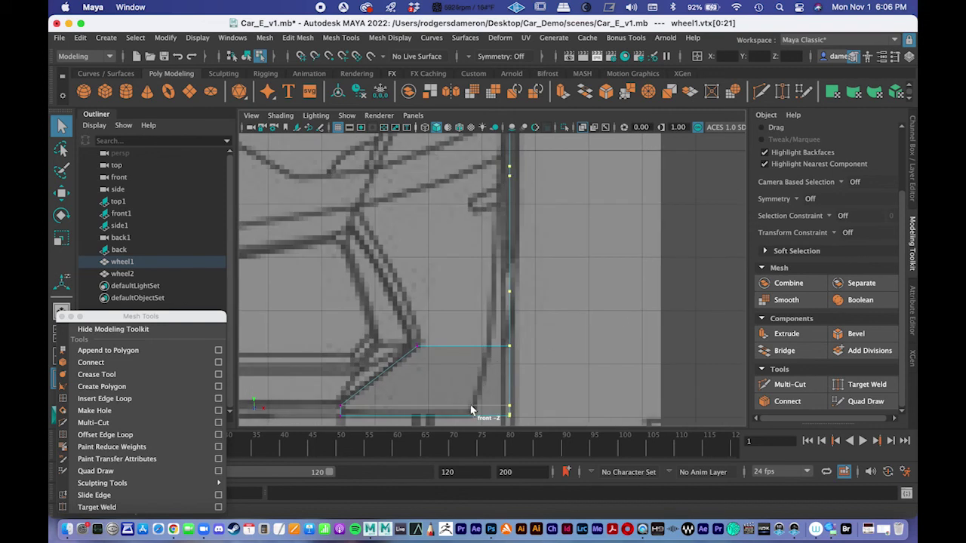
pyautogui.keyDown('alt'); pyautogui.moveTo(464, 356); pyautogui.dragTo(502, 270, button='middle'); pyautogui.keyUp('alt')
pyautogui.click(556, 340)
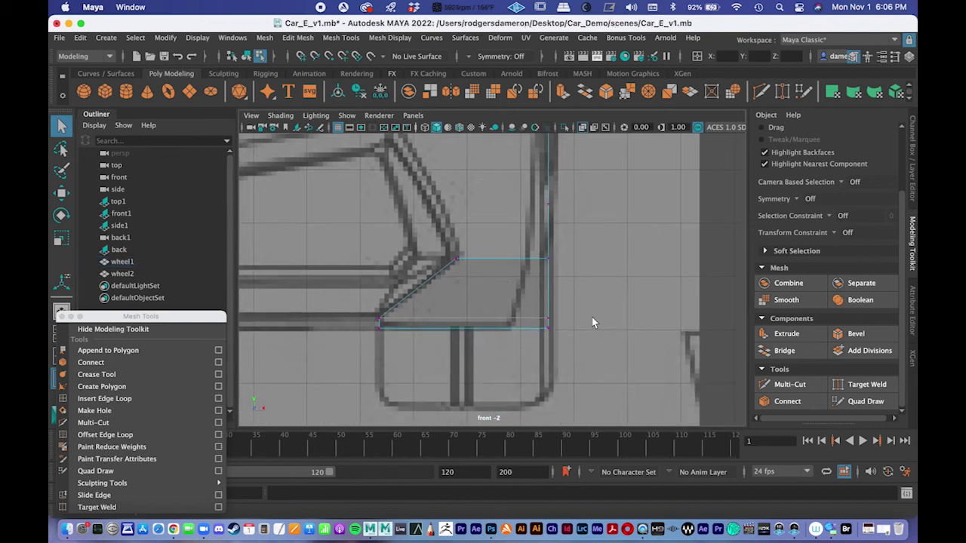
pyautogui.moveTo(135, 317); pyautogui.dragTo(200, 334)
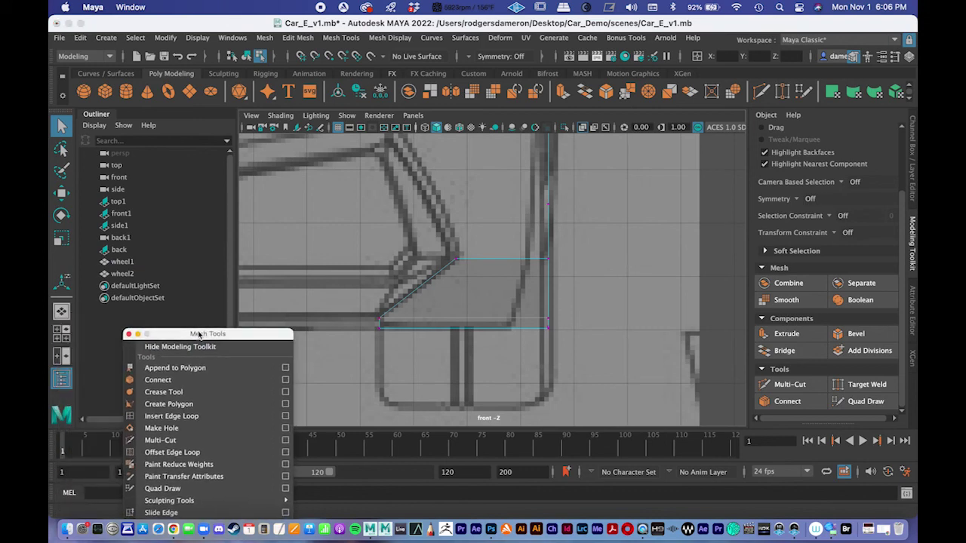
pyautogui.press('space')
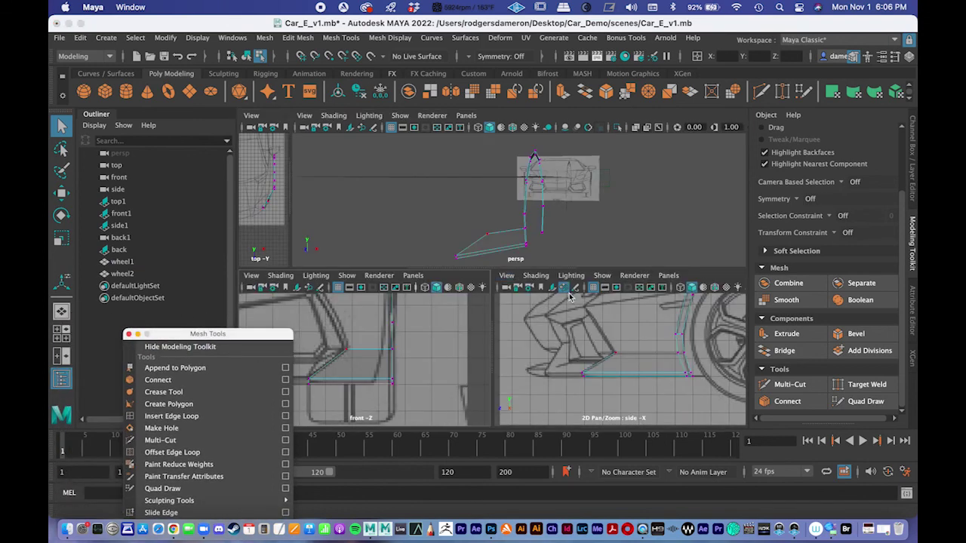
pyautogui.keyDown('alt'); pyautogui.moveTo(383, 240); pyautogui.dragTo(539, 223); pyautogui.keyUp('alt')
pyautogui.moveTo(288, 211); pyautogui.dragTo(270, 214)
pyautogui.keyDown('alt'); pyautogui.moveTo(446, 213); pyautogui.dragTo(462, 216, button='middle'); pyautogui.keyUp('alt')
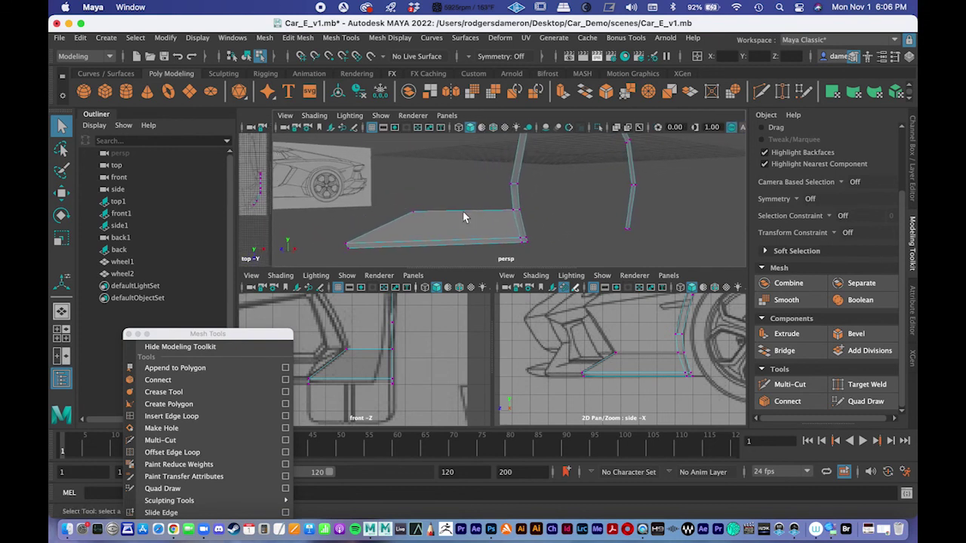
pyautogui.moveTo(270, 204)
pyautogui.mouseDown()
pyautogui.moveTo(383, 197)
pyautogui.moveTo(278, 218)
pyautogui.mouseUp()
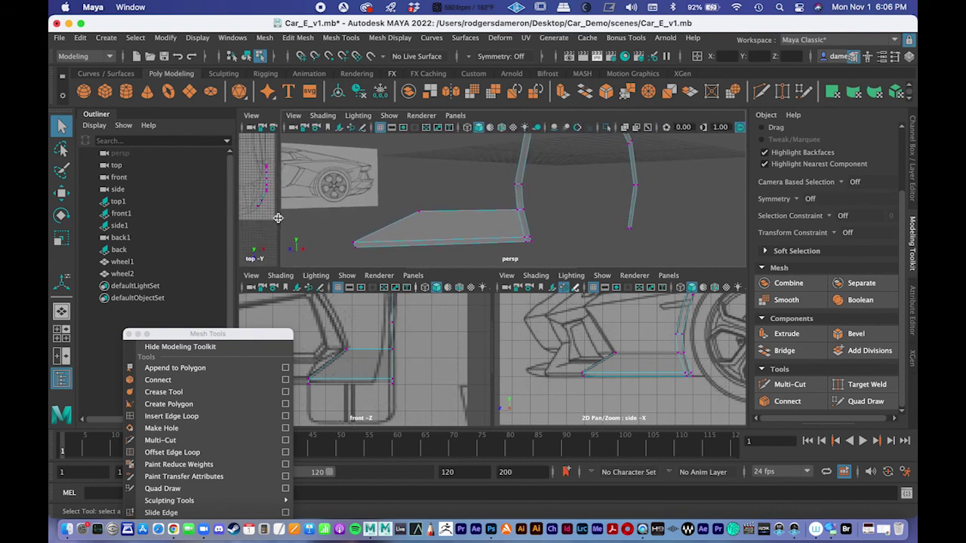
pyautogui.keyDown('alt'); pyautogui.moveTo(508, 207); pyautogui.dragTo(568, 160, button='middle'); pyautogui.keyUp('alt')
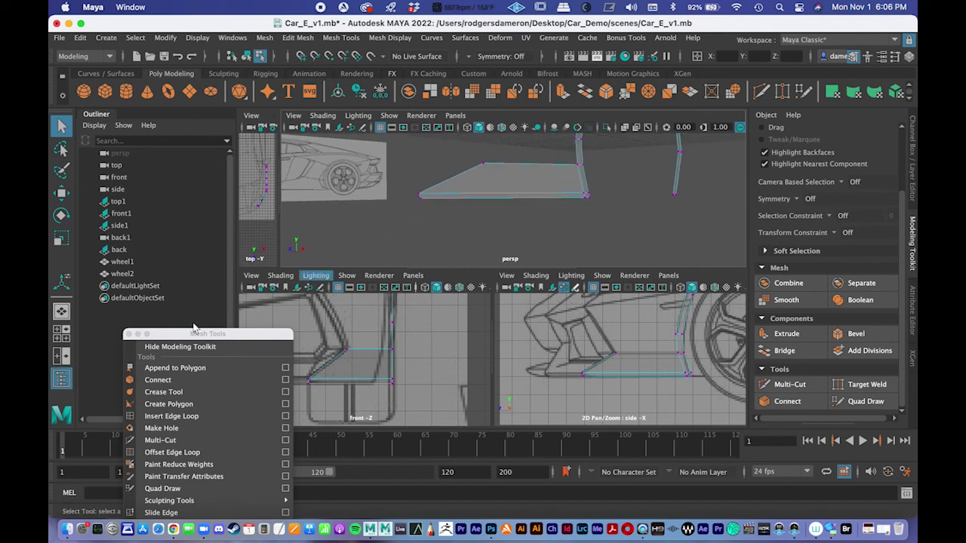
pyautogui.moveTo(214, 336); pyautogui.dragTo(141, 322)
pyautogui.keyDown('alt'); pyautogui.moveTo(613, 191); pyautogui.dragTo(569, 240, button='middle'); pyautogui.keyUp('alt')
pyautogui.keyDown('alt'); pyautogui.moveTo(642, 173); pyautogui.dragTo(556, 187, button='middle'); pyautogui.keyUp('alt')
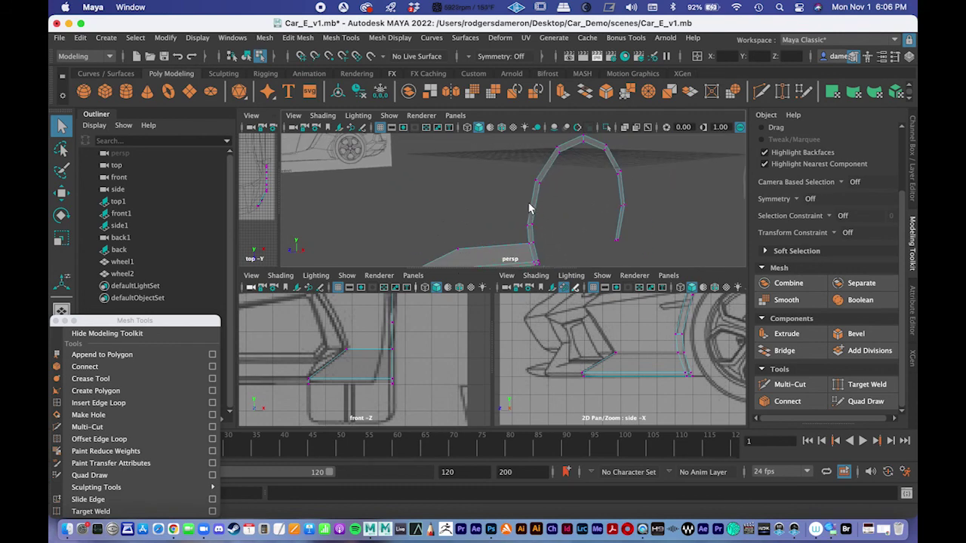
pyautogui.rightClick(529, 209)
pyautogui.click(529, 220)
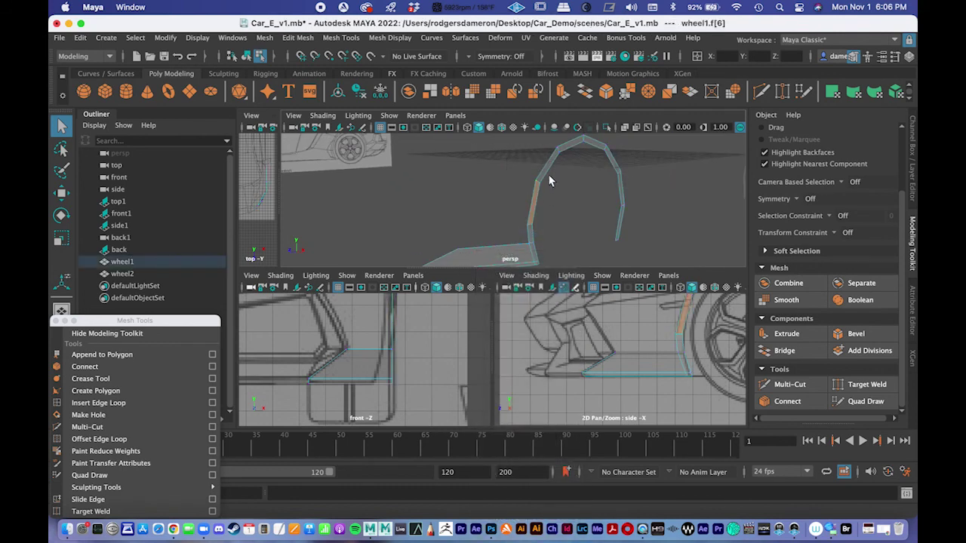
pyautogui.keyDown('shift'); pyautogui.doubleClick(547, 169); pyautogui.keyUp('shift')
pyautogui.keyDown('alt'); pyautogui.moveTo(576, 211); pyautogui.dragTo(585, 211, button='middle'); pyautogui.keyUp('alt')
pyautogui.keyDown('alt'); pyautogui.moveTo(586, 217); pyautogui.dragTo(554, 230); pyautogui.keyUp('alt')
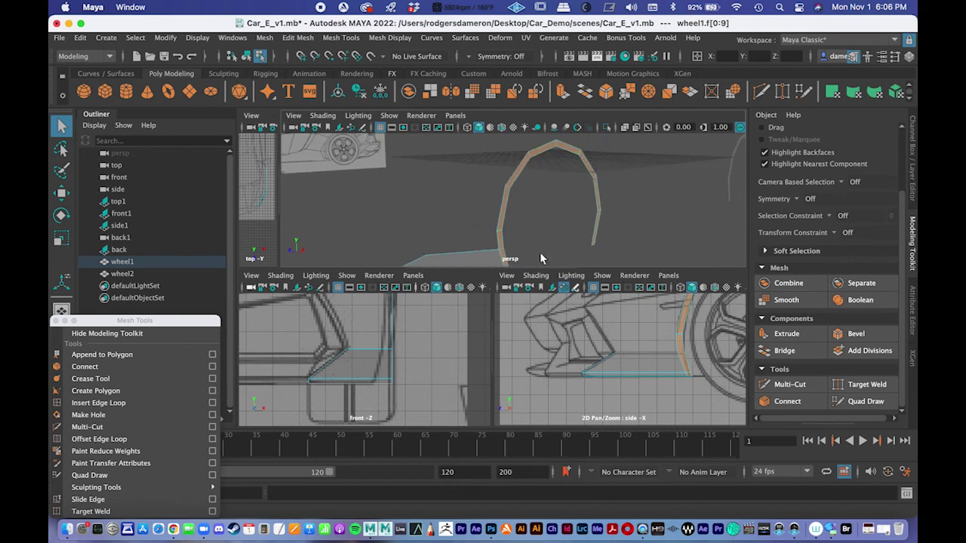
pyautogui.keyDown('alt'); pyautogui.moveTo(540, 258); pyautogui.dragTo(549, 198); pyautogui.keyUp('alt')
# Move the vertices at the arch band's front lower end inward along X to the bumper's lower outer corner in the front blueprint.
pyautogui.moveTo(544, 200); pyautogui.dragTo(494, 201, button='right')
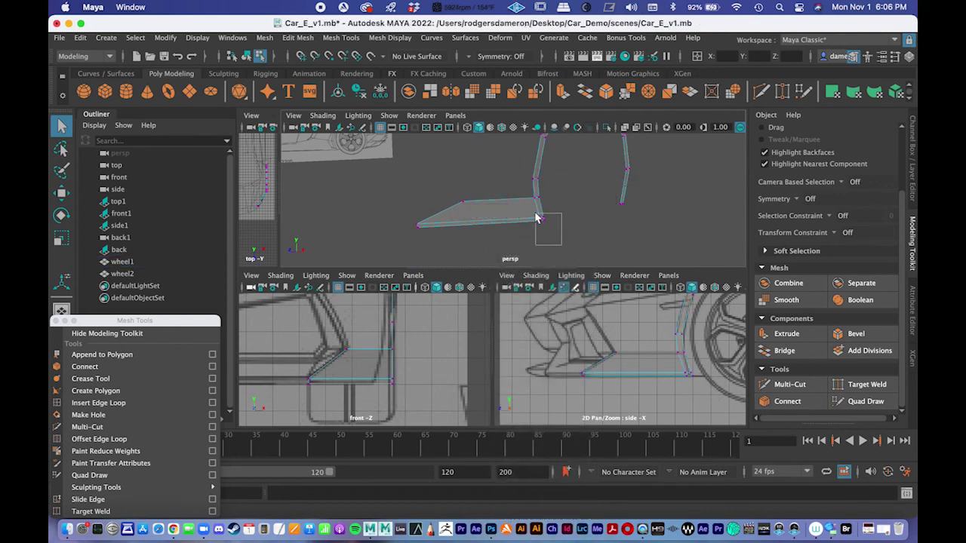
pyautogui.click(536, 218)
pyautogui.moveTo(544, 224)
pyautogui.keyDown('alt'); pyautogui.mouseDown()
pyautogui.moveTo(572, 198)
pyautogui.moveTo(571, 224)
pyautogui.moveTo(560, 225)
pyautogui.mouseUp(); pyautogui.keyUp('alt')
pyautogui.press('space')
pyautogui.scroll(5, 581, 250)
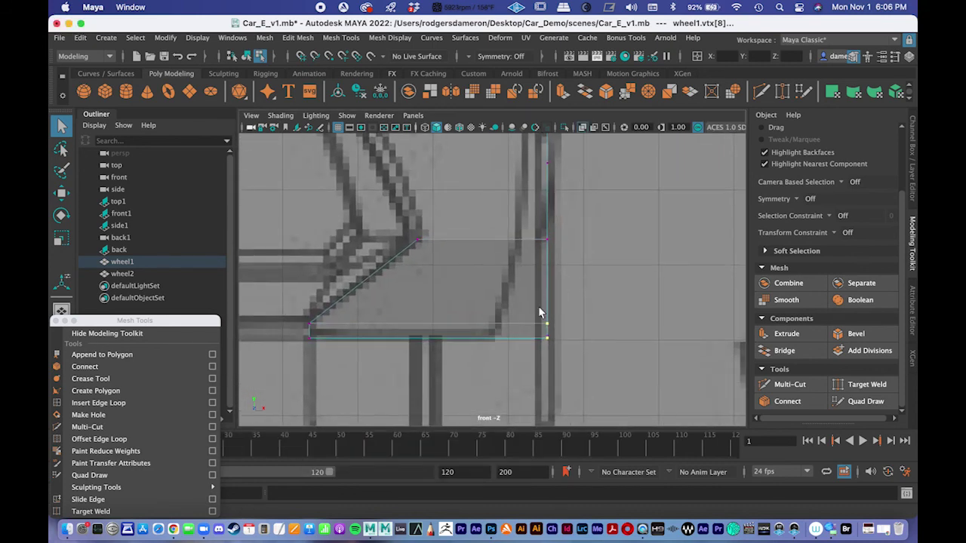
pyautogui.press('w')
pyautogui.moveTo(608, 332); pyautogui.dragTo(562, 339)
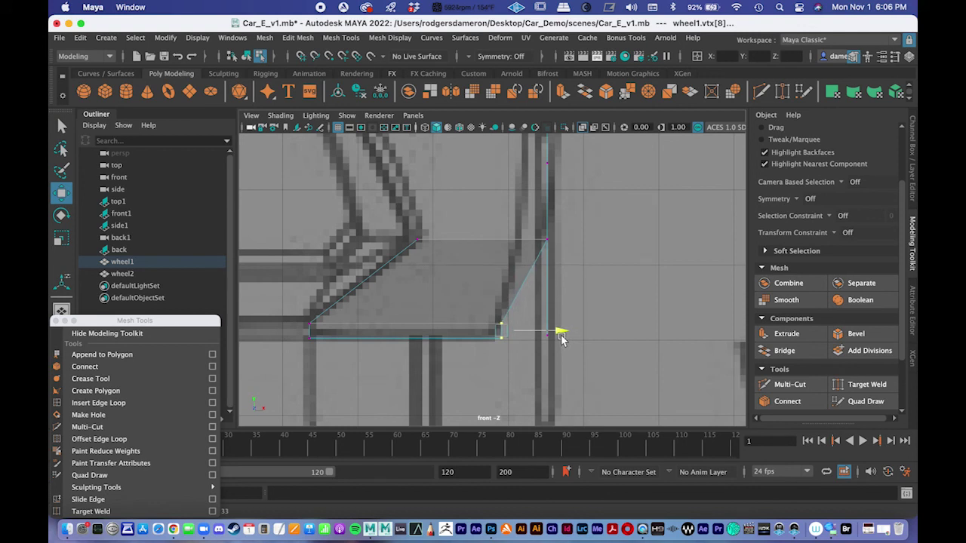
pyautogui.press('q')
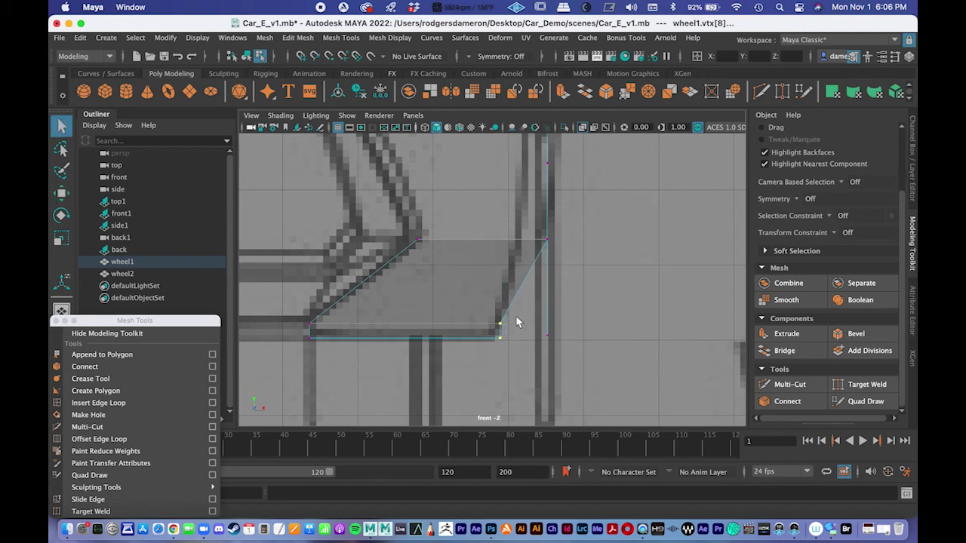
pyautogui.moveTo(487, 317); pyautogui.dragTo(563, 325)
pyautogui.press('w')
pyautogui.keyDown('alt'); pyautogui.moveTo(581, 287); pyautogui.dragTo(571, 338, button='middle'); pyautogui.keyUp('alt')
pyautogui.press('space')
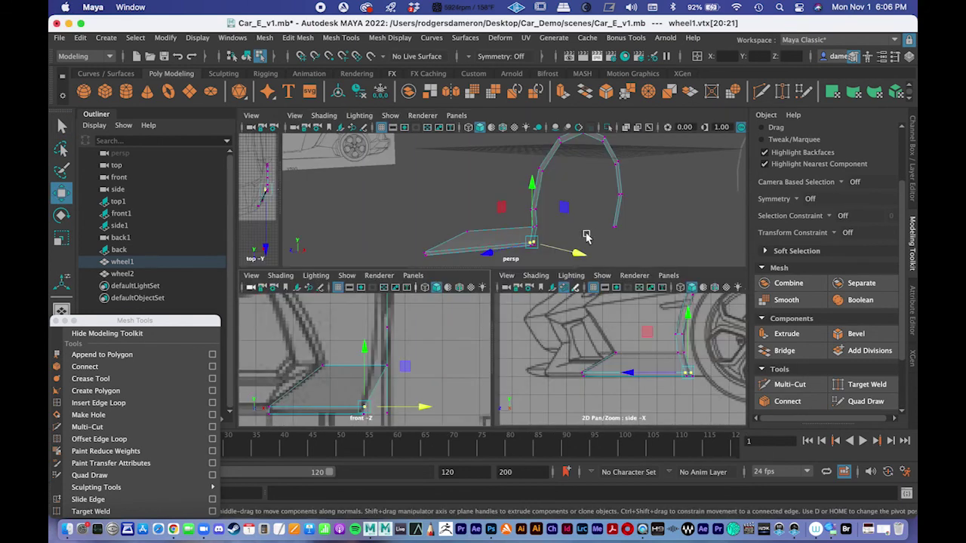
# Select the arch band's vertices above the bumper corner in the front view and check their positions in perspective against the blueprint's outer body line.
pyautogui.press('space')
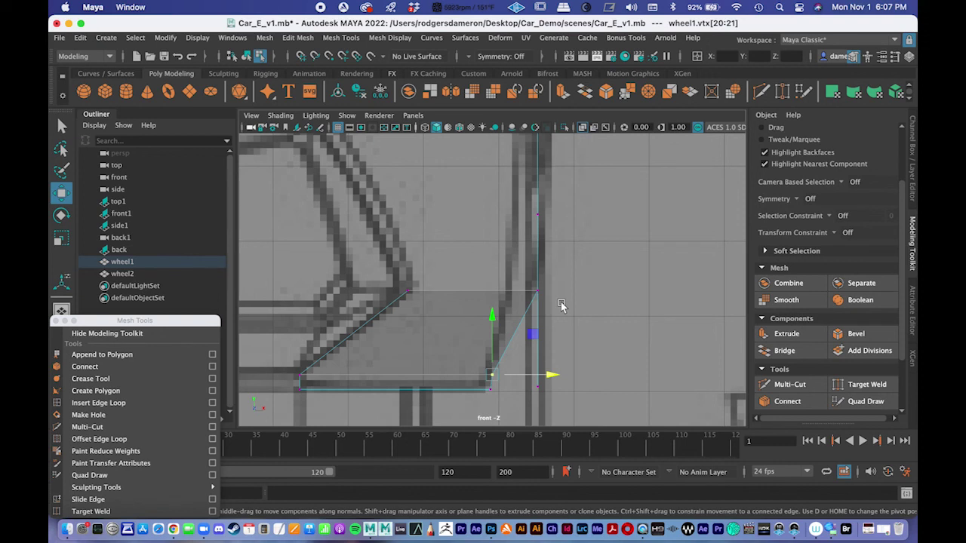
pyautogui.keyDown('alt'); pyautogui.moveTo(541, 293); pyautogui.dragTo(526, 272, button='middle'); pyautogui.keyUp('alt')
pyautogui.keyDown('alt'); pyautogui.moveTo(525, 272); pyautogui.dragTo(537, 269, button='right'); pyautogui.keyUp('alt')
pyautogui.scroll(3, 540, 270)
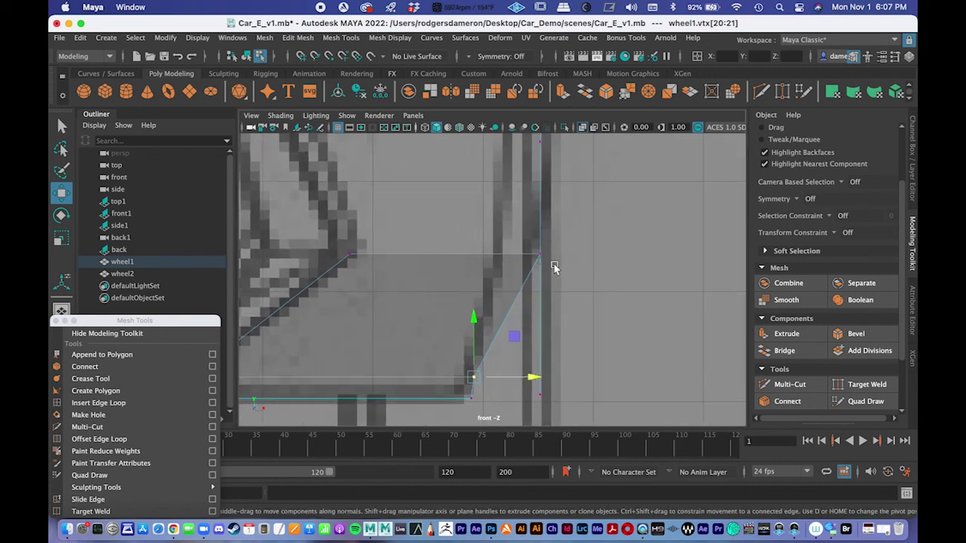
pyautogui.moveTo(556, 269); pyautogui.dragTo(520, 224)
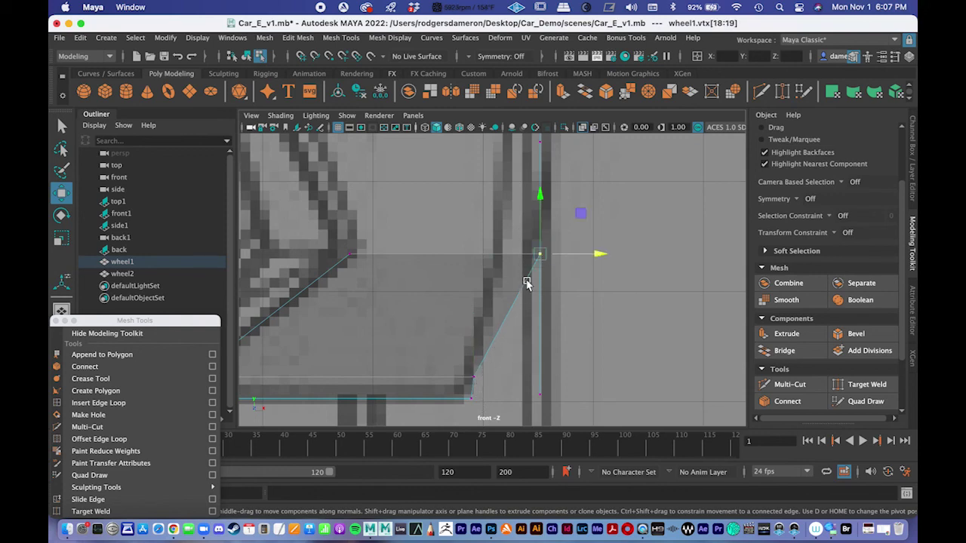
pyautogui.press('space')
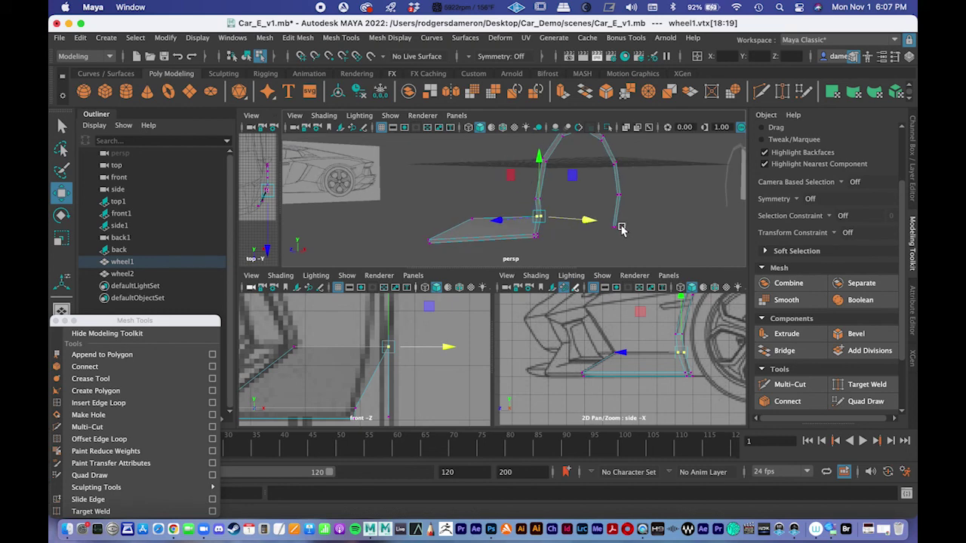
pyautogui.press('space')
pyautogui.scroll(-3, 503, 309)
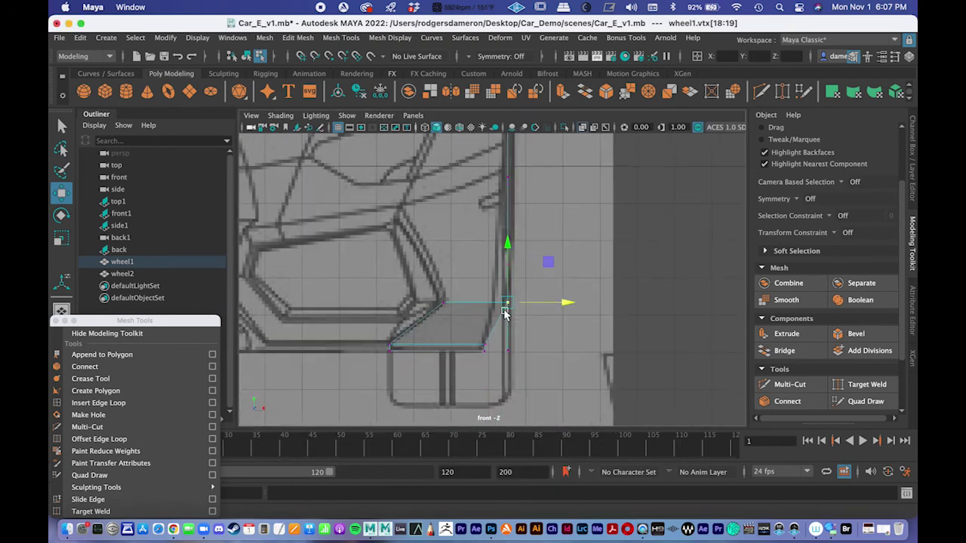
pyautogui.scroll(3, 496, 240)
pyautogui.click(486, 230)
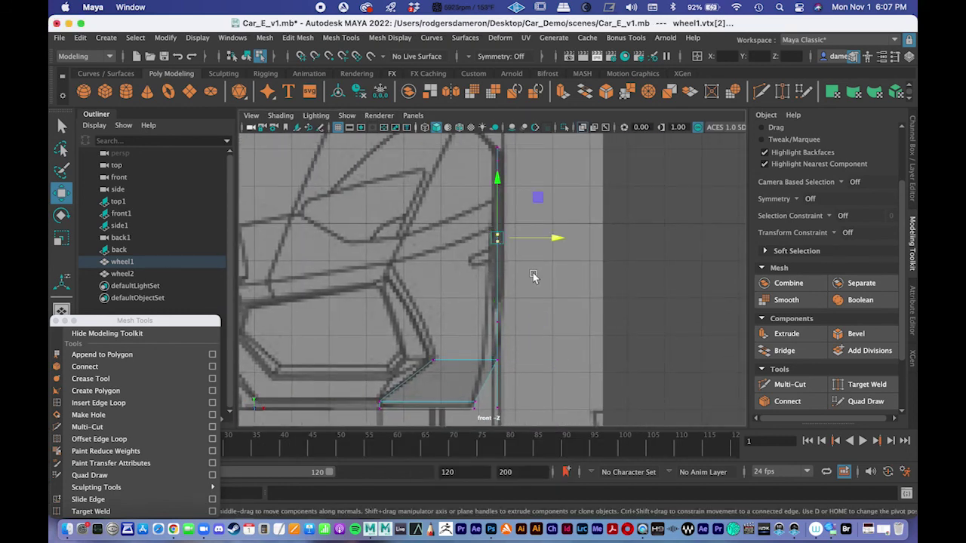
pyautogui.press('space')
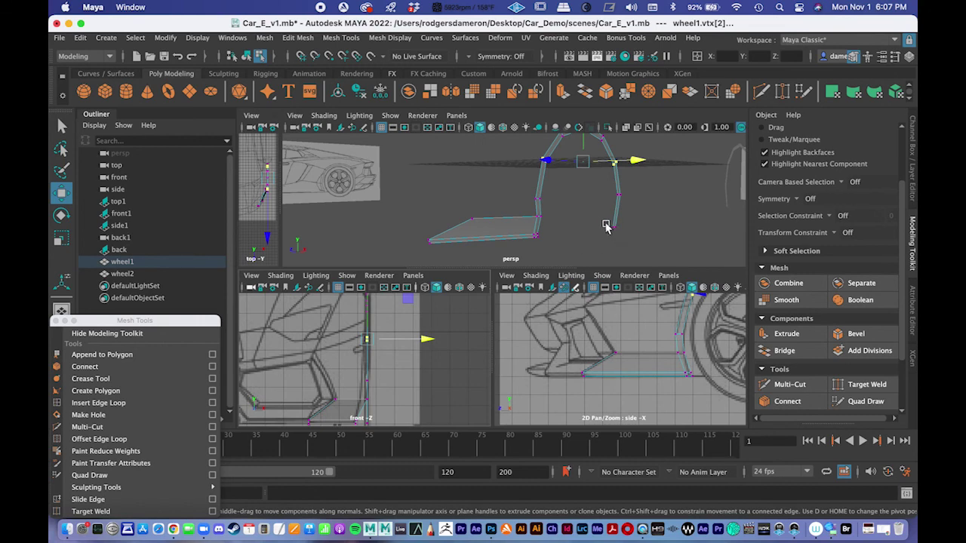
pyautogui.press('space')
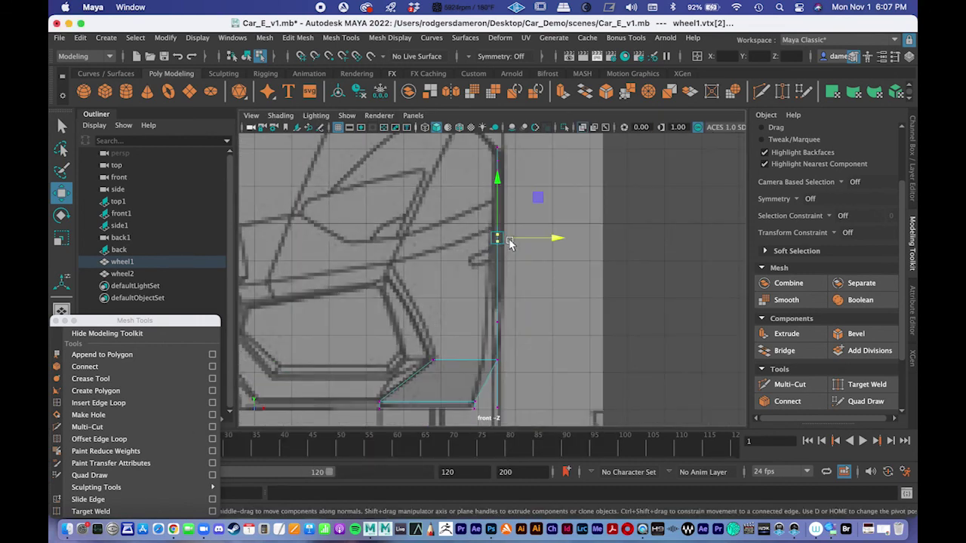
# Move the vertex pair just above the front panel on the arch's front side inward to match the front blueprint.
pyautogui.press('space')
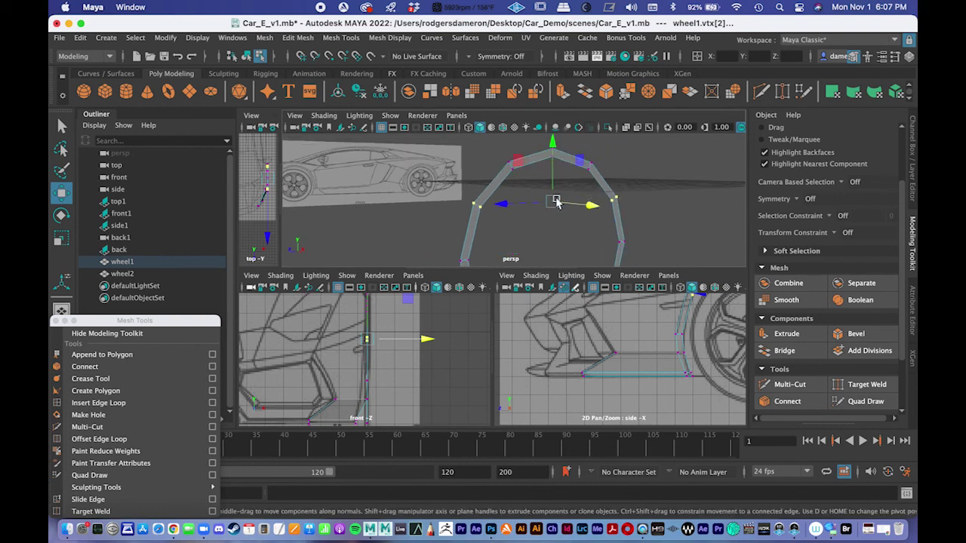
pyautogui.keyDown('alt'); pyautogui.moveTo(561, 224); pyautogui.dragTo(608, 204); pyautogui.keyUp('alt')
pyautogui.moveTo(550, 166); pyautogui.dragTo(580, 201)
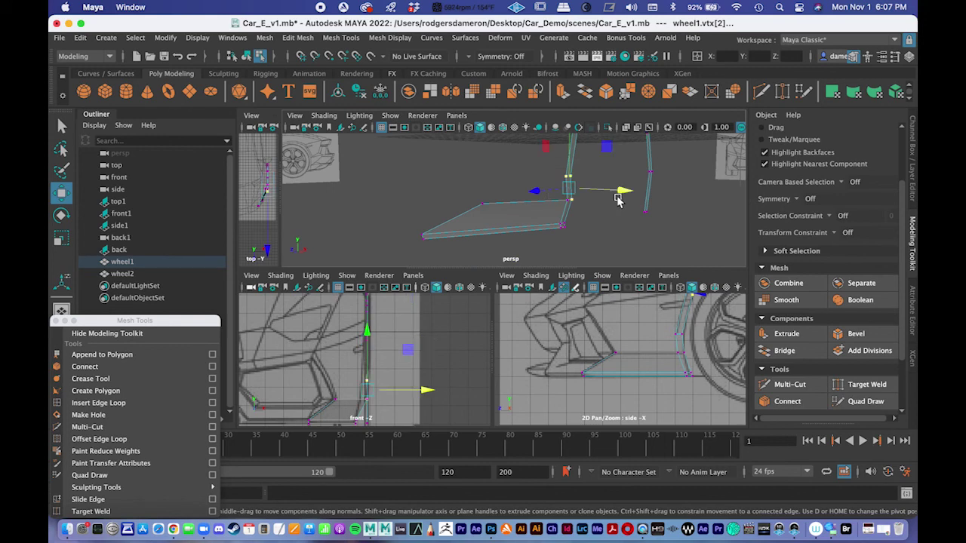
pyautogui.click(528, 163)
pyautogui.moveTo(518, 165); pyautogui.dragTo(600, 191)
pyautogui.scroll(3, 384, 355)
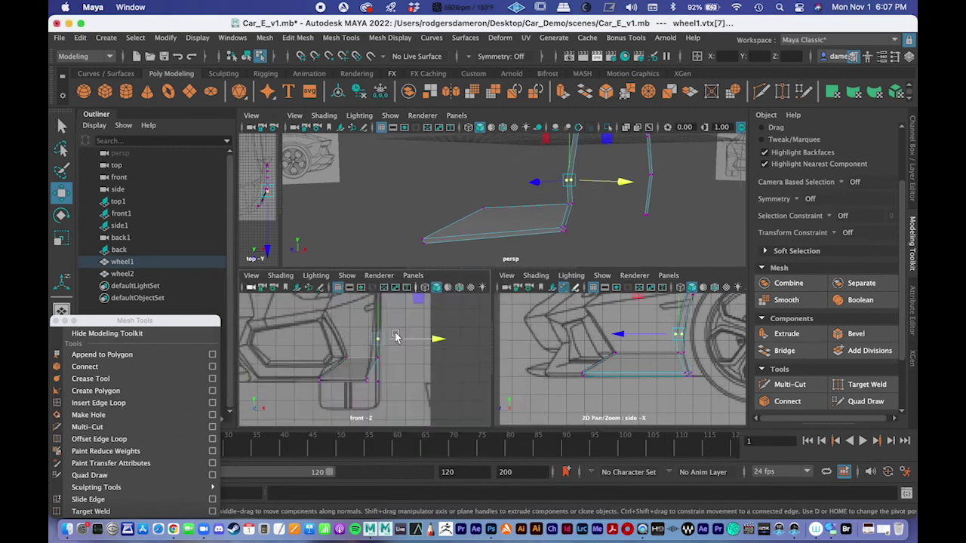
pyautogui.press('space')
pyautogui.keyDown('alt'); pyautogui.moveTo(411, 334); pyautogui.dragTo(437, 346, button='right'); pyautogui.keyUp('alt')
pyautogui.keyDown('alt'); pyautogui.moveTo(437, 346); pyautogui.dragTo(543, 249, button='middle'); pyautogui.keyUp('alt')
pyautogui.keyDown('alt'); pyautogui.moveTo(543, 249); pyautogui.dragTo(603, 286, button='right'); pyautogui.keyUp('alt')
pyautogui.moveTo(567, 250); pyautogui.dragTo(550, 255)
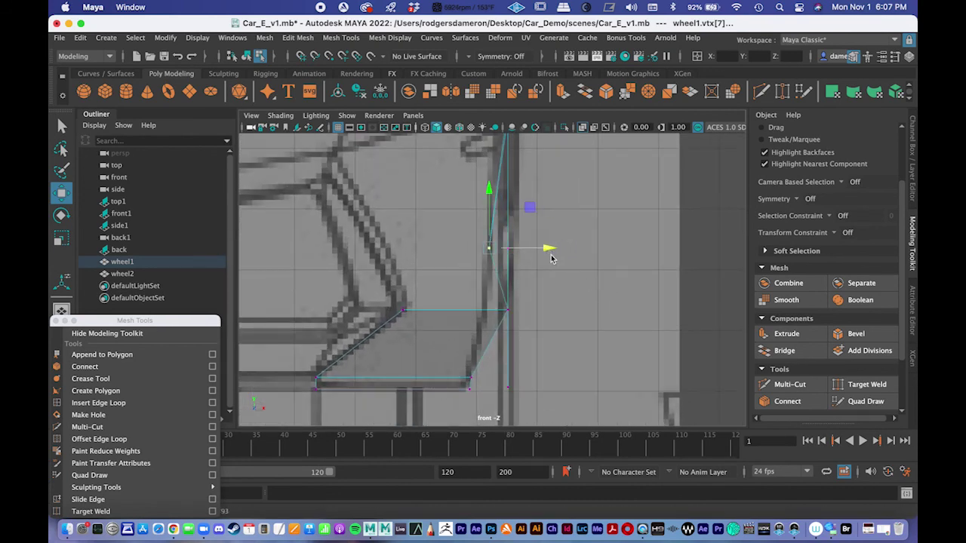
# Move the vertices where the panel's upper edge meets the arch inward onto the body line of the front blueprint.
pyautogui.press('space')
pyautogui.moveTo(556, 205); pyautogui.dragTo(557, 207)
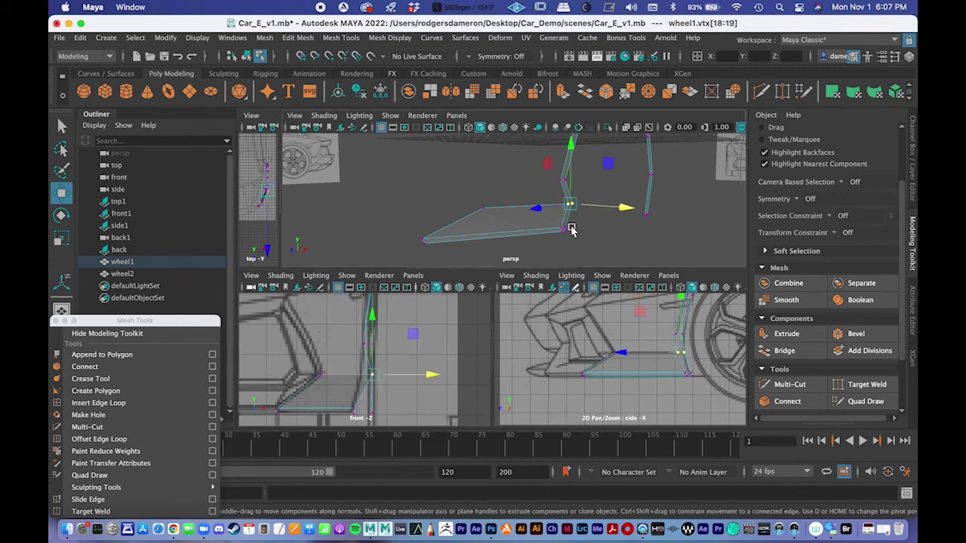
pyautogui.press('space')
pyautogui.press('space')
pyautogui.press('space')
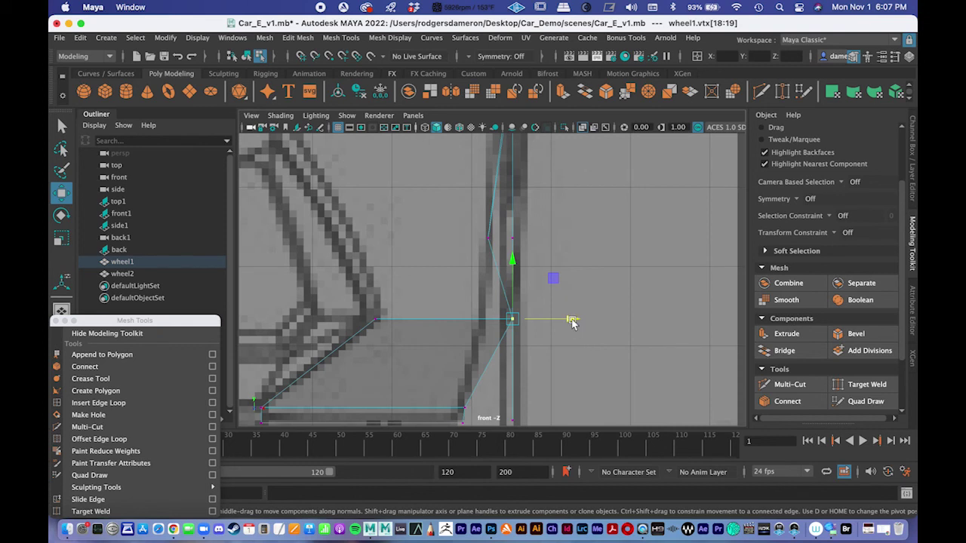
pyautogui.moveTo(572, 321); pyautogui.dragTo(536, 324)
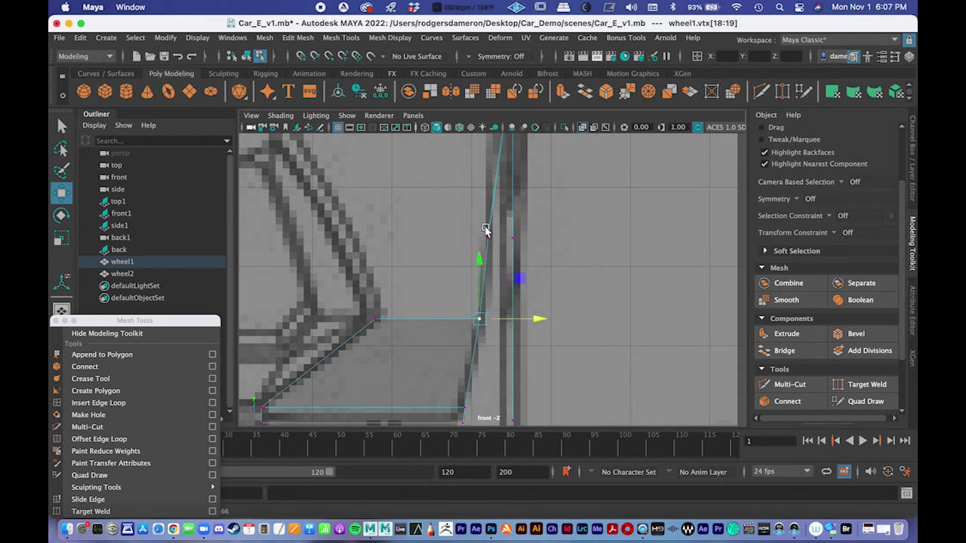
pyautogui.scroll(2, 519, 282)
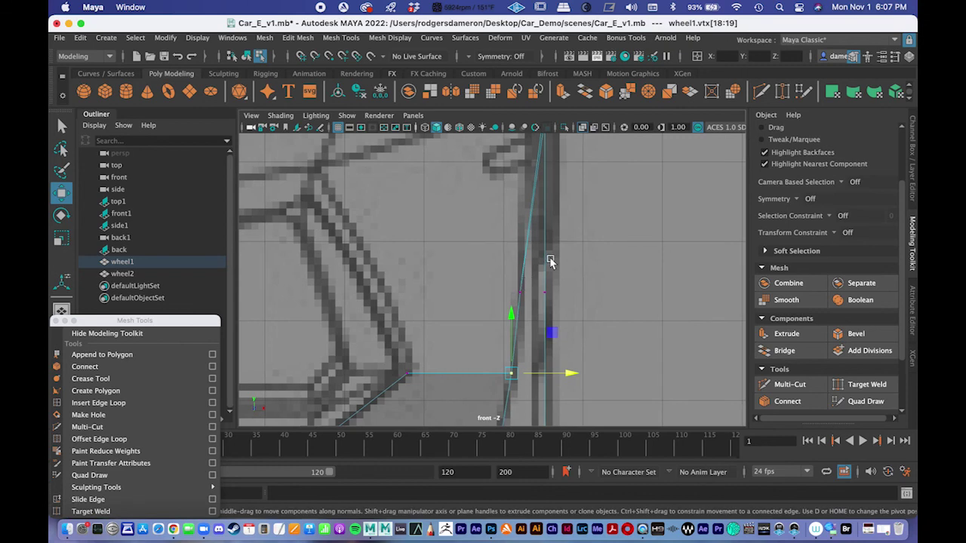
# Move the mid-height vertex pair on the arch's front side slightly inward in the front view.
pyautogui.press('space')
pyautogui.keyDown('alt'); pyautogui.moveTo(586, 216); pyautogui.dragTo(571, 178); pyautogui.keyUp('alt')
pyautogui.press('q')
pyautogui.click(581, 185)
pyautogui.keyDown('alt'); pyautogui.moveTo(300, 344); pyautogui.dragTo(319, 379, button='middle'); pyautogui.keyUp('alt')
pyautogui.keyDown('alt'); pyautogui.moveTo(398, 355); pyautogui.dragTo(397, 361, button='middle'); pyautogui.keyUp('alt')
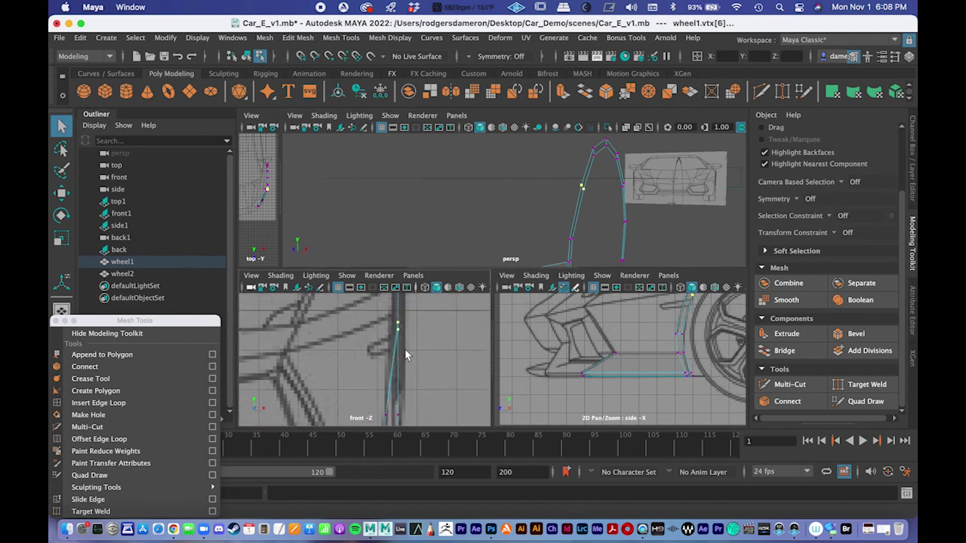
pyautogui.scroll(-3, 400, 351)
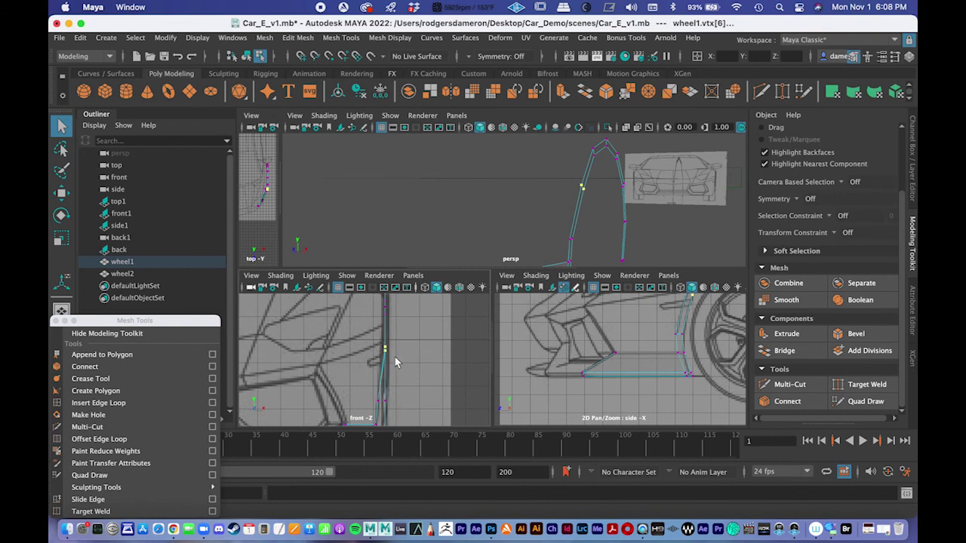
pyautogui.press('w')
pyautogui.moveTo(446, 353); pyautogui.dragTo(443, 353)
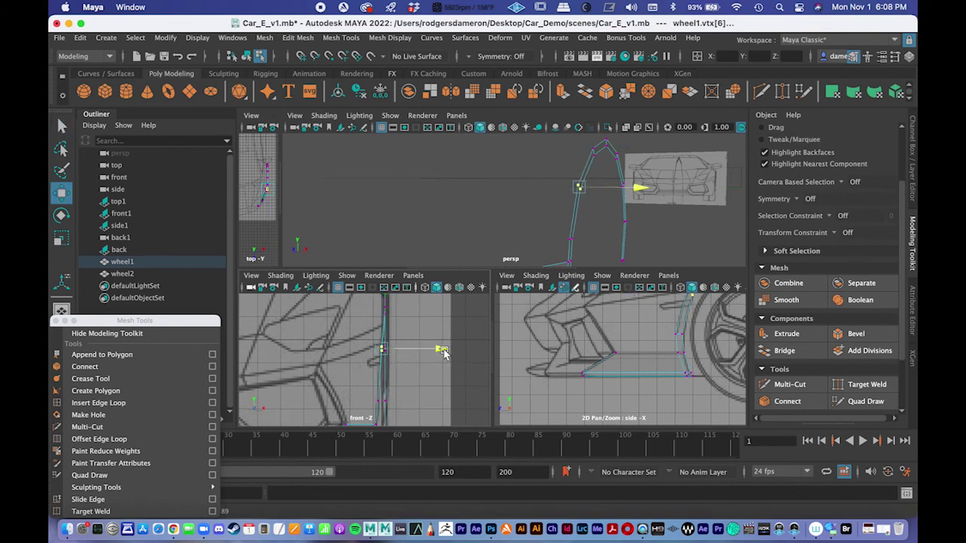
# Nudge the same mid-height vertex pair slightly back outward to follow the fender outline in the front blueprint.
pyautogui.keyDown('alt'); pyautogui.moveTo(580, 218); pyautogui.dragTo(588, 188, button='middle'); pyautogui.keyUp('alt')
pyautogui.keyDown('alt'); pyautogui.moveTo(389, 382); pyautogui.dragTo(386, 398, button='middle'); pyautogui.keyUp('alt')
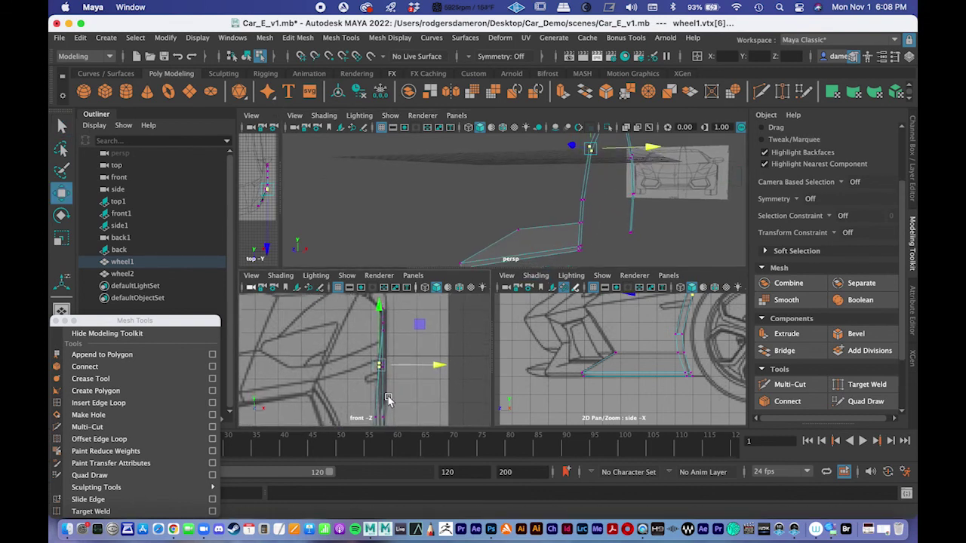
pyautogui.moveTo(440, 368); pyautogui.dragTo(444, 369)
pyautogui.keyDown('alt'); pyautogui.moveTo(397, 405); pyautogui.dragTo(393, 337, button='middle'); pyautogui.keyUp('alt')
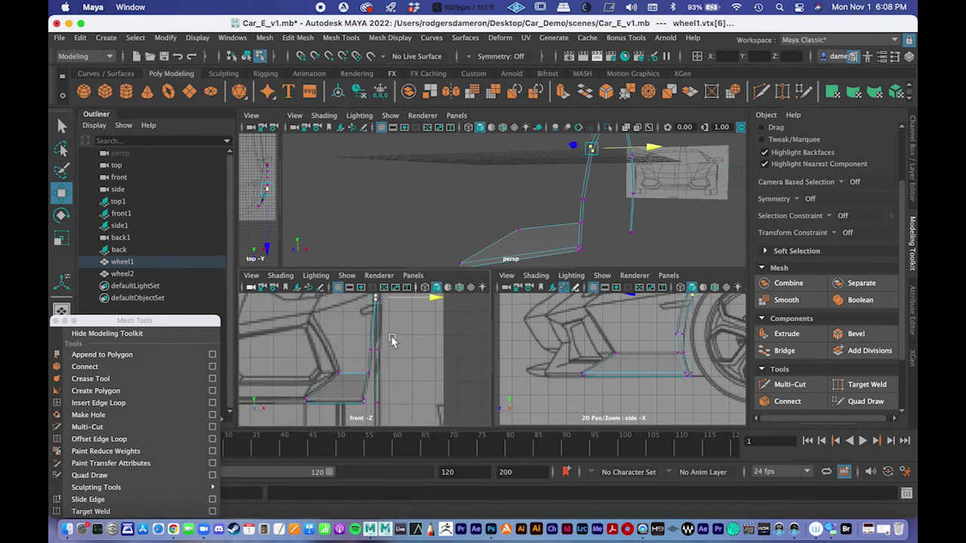
# Move the bottom end vertices on the arch's rear side inward in the front view to follow the body's slope.
pyautogui.click(630, 231)
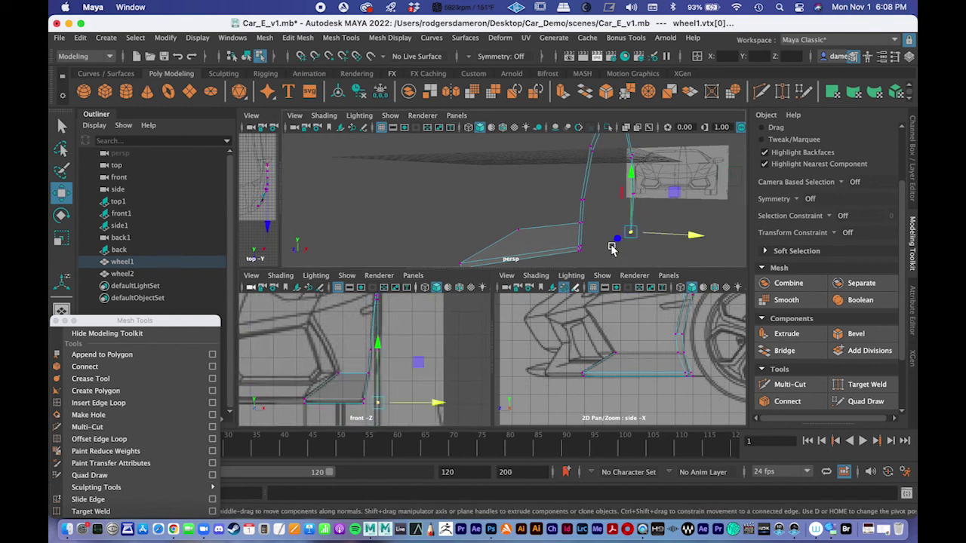
pyautogui.keyDown('alt'); pyautogui.moveTo(377, 389); pyautogui.dragTo(377, 375, button='middle'); pyautogui.keyUp('alt')
pyautogui.moveTo(434, 390); pyautogui.dragTo(423, 392)
pyautogui.keyDown('alt'); pyautogui.moveTo(341, 375); pyautogui.dragTo(481, 372, button='right'); pyautogui.keyUp('alt')
pyautogui.keyDown('alt'); pyautogui.moveTo(416, 383); pyautogui.dragTo(413, 369, button='middle'); pyautogui.keyUp('alt')
pyautogui.press('space')
pyautogui.keyDown('alt'); pyautogui.moveTo(497, 256); pyautogui.dragTo(485, 280, button='middle'); pyautogui.keyUp('alt')
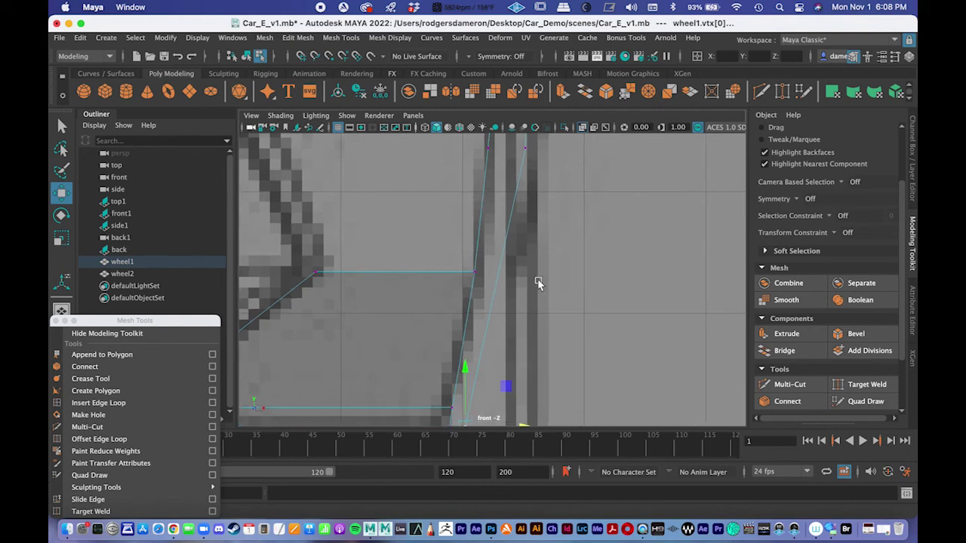
pyautogui.keyDown('alt'); pyautogui.moveTo(486, 280); pyautogui.dragTo(486, 317, button='right'); pyautogui.keyUp('alt')
pyautogui.keyDown('alt'); pyautogui.moveTo(487, 317); pyautogui.dragTo(505, 199, button='middle'); pyautogui.keyUp('alt')
pyautogui.moveTo(535, 350); pyautogui.dragTo(529, 349)
# Move the second-lowest vertices on the arch's rear side inward to line up with the front side's profile.
pyautogui.keyDown('alt'); pyautogui.moveTo(522, 208); pyautogui.dragTo(498, 327, button='middle'); pyautogui.keyUp('alt')
pyautogui.keyDown('alt'); pyautogui.moveTo(498, 326); pyautogui.dragTo(473, 277, button='right'); pyautogui.keyUp('alt')
pyautogui.keyDown('alt'); pyautogui.moveTo(474, 277); pyautogui.dragTo(467, 328, button='middle'); pyautogui.keyUp('alt')
pyautogui.moveTo(510, 288); pyautogui.dragTo(498, 263)
pyautogui.click(497, 266)
pyautogui.moveTo(558, 272); pyautogui.dragTo(543, 274)
# Nudge the mid-height arch vertices slightly outward to refine the profile against the front blueprint.
pyautogui.scroll(4, 511, 312)
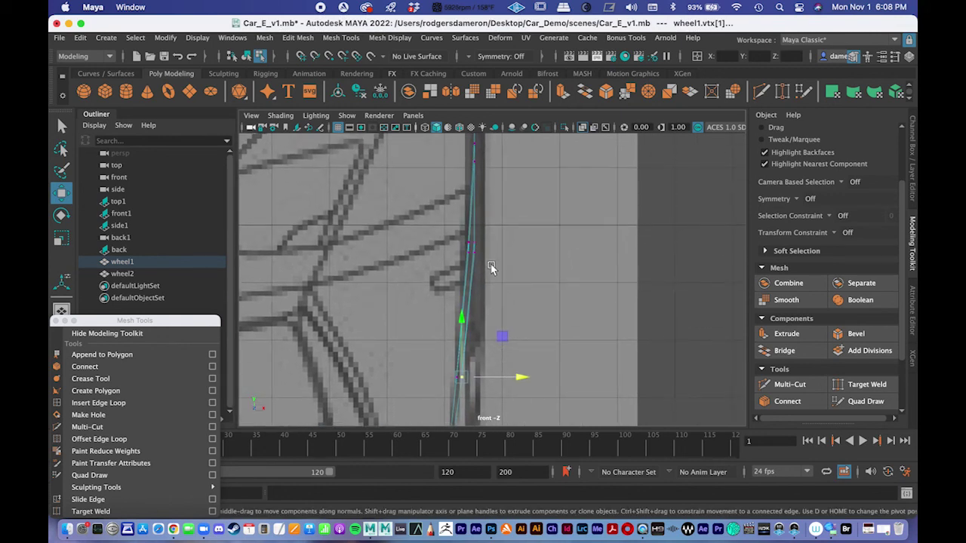
pyautogui.click(469, 245)
pyautogui.moveTo(532, 248); pyautogui.dragTo(534, 248)
pyautogui.keyDown('alt'); pyautogui.moveTo(509, 225); pyautogui.dragTo(501, 336, button='middle'); pyautogui.keyUp('alt')
pyautogui.scroll(-1, 496, 299)
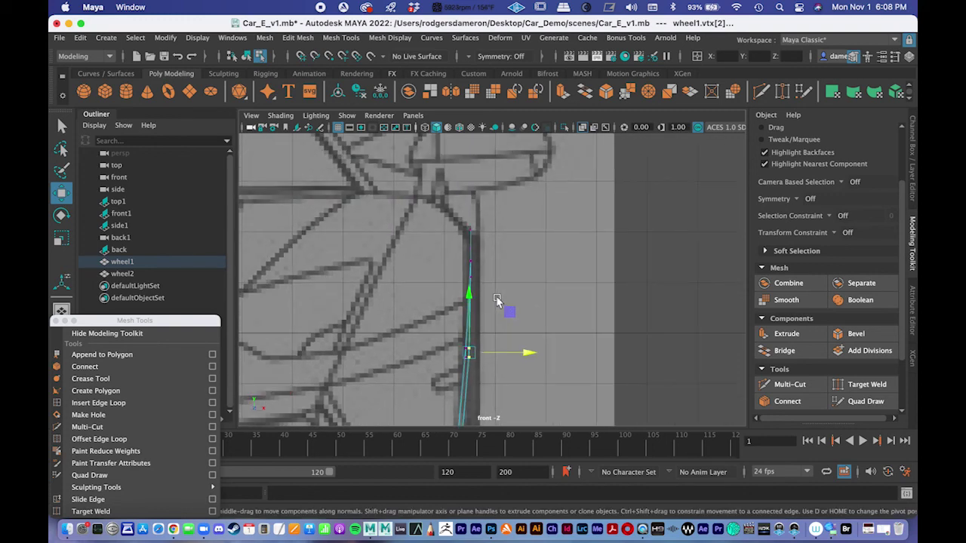
# Return the wheel1 mesh to object mode and examine the arch's curvature from several angles in perspective.
pyautogui.press('space')
pyautogui.keyDown('alt'); pyautogui.moveTo(645, 225); pyautogui.dragTo(543, 198); pyautogui.keyUp('alt')
pyautogui.press('space')
pyautogui.moveTo(519, 198); pyautogui.dragTo(571, 226, button='right')
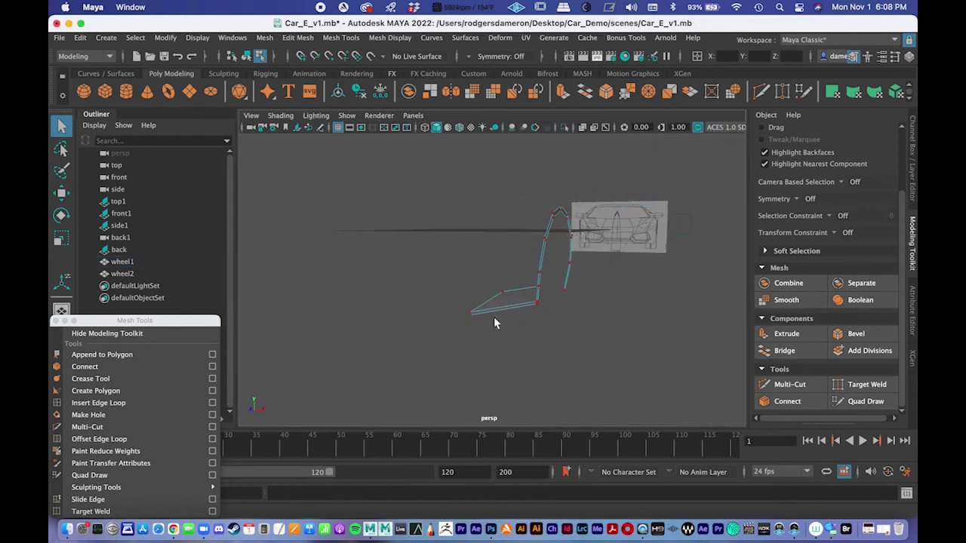
pyautogui.rightClick(505, 304)
pyautogui.moveTo(504, 301); pyautogui.dragTo(565, 181, button='right')
pyautogui.keyDown('alt'); pyautogui.moveTo(564, 259); pyautogui.dragTo(571, 305); pyautogui.keyUp('alt')
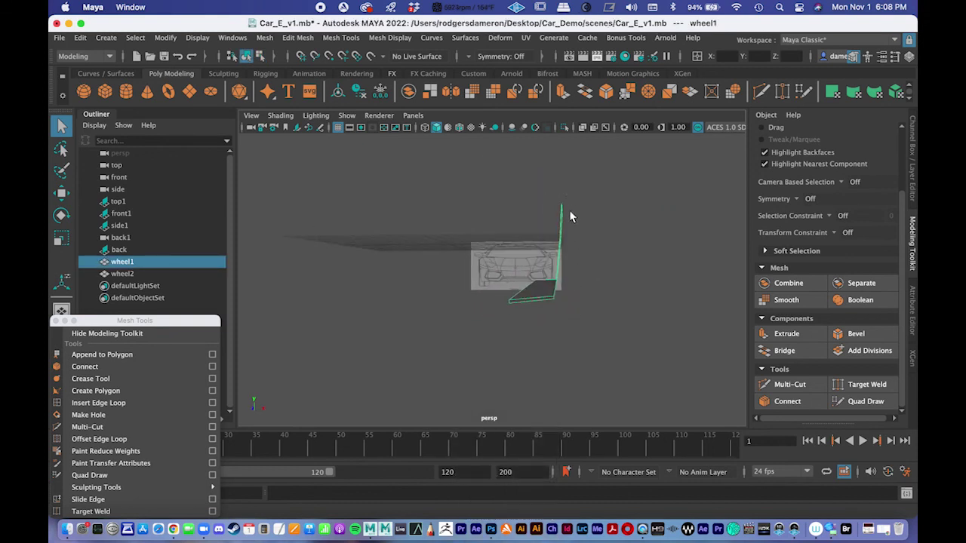
pyautogui.keyDown('alt'); pyautogui.moveTo(562, 263); pyautogui.dragTo(443, 294); pyautogui.keyUp('alt')
# Select the lower front panel's faces and examine how the panel meets the wheel arch.
pyautogui.moveTo(352, 278); pyautogui.dragTo(381, 226, button='right')
pyautogui.click(381, 296)
pyautogui.click(382, 301)
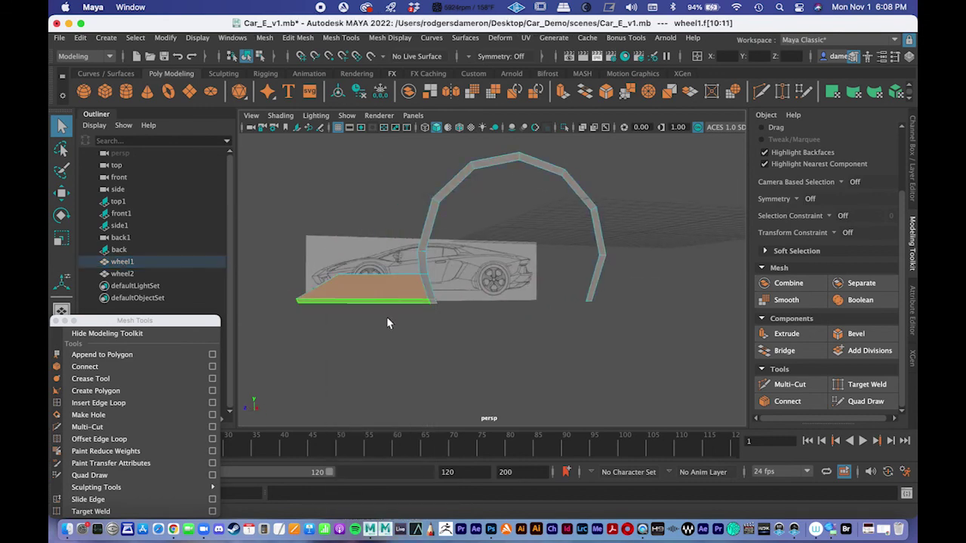
pyautogui.keyDown('shift'); pyautogui.click(403, 297); pyautogui.keyUp('shift')
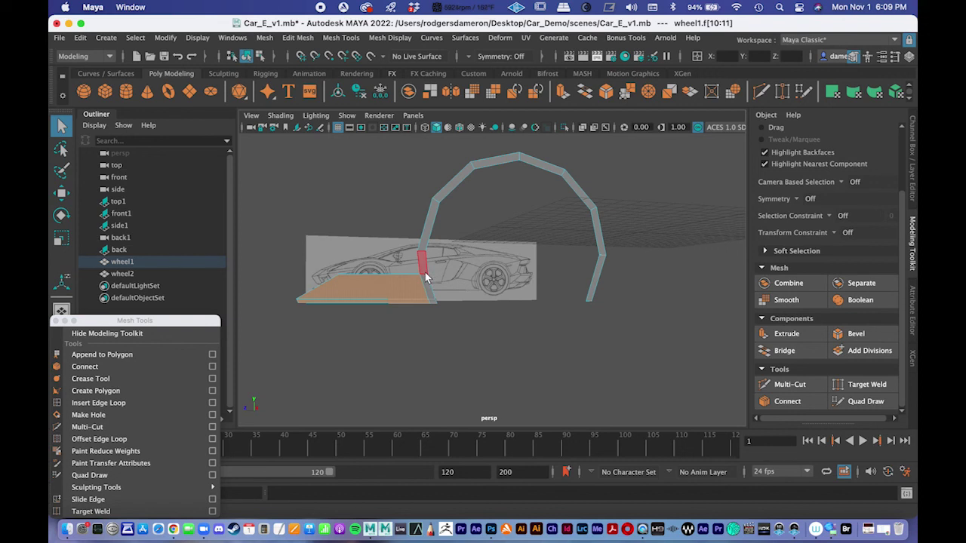
pyautogui.keyDown('alt'); pyautogui.moveTo(354, 279); pyautogui.dragTo(405, 279); pyautogui.keyUp('alt')
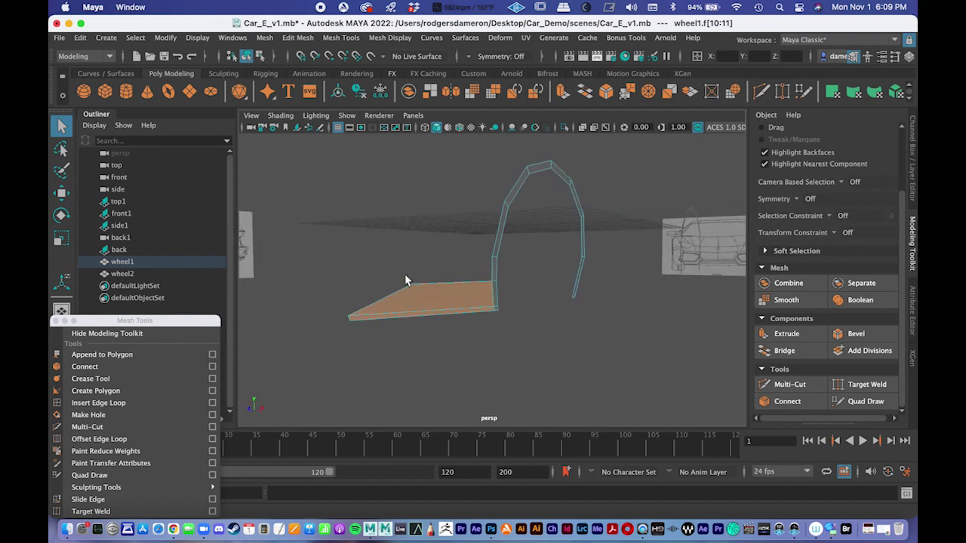
pyautogui.keyDown('alt'); pyautogui.moveTo(405, 278); pyautogui.dragTo(599, 270, button='right'); pyautogui.keyUp('alt')
pyautogui.keyDown('alt'); pyautogui.moveTo(598, 270); pyautogui.dragTo(564, 285); pyautogui.keyUp('alt')
pyautogui.keyDown('alt'); pyautogui.moveTo(564, 286); pyautogui.dragTo(516, 282, button='right'); pyautogui.keyUp('alt')
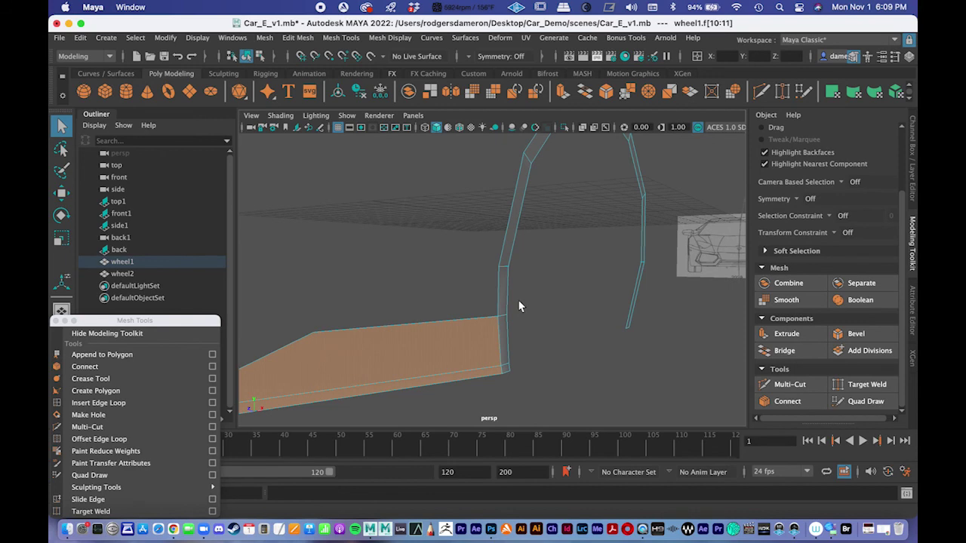
# In the side view, select the two outer edges on the arch's front side directly above the lower panel.
pyautogui.press('space')
pyautogui.press('space')
pyautogui.keyDown('alt'); pyautogui.moveTo(515, 266); pyautogui.dragTo(436, 329, button='middle'); pyautogui.keyUp('alt')
pyautogui.keyDown('alt'); pyautogui.moveTo(435, 329); pyautogui.dragTo(481, 319, button='right'); pyautogui.keyUp('alt')
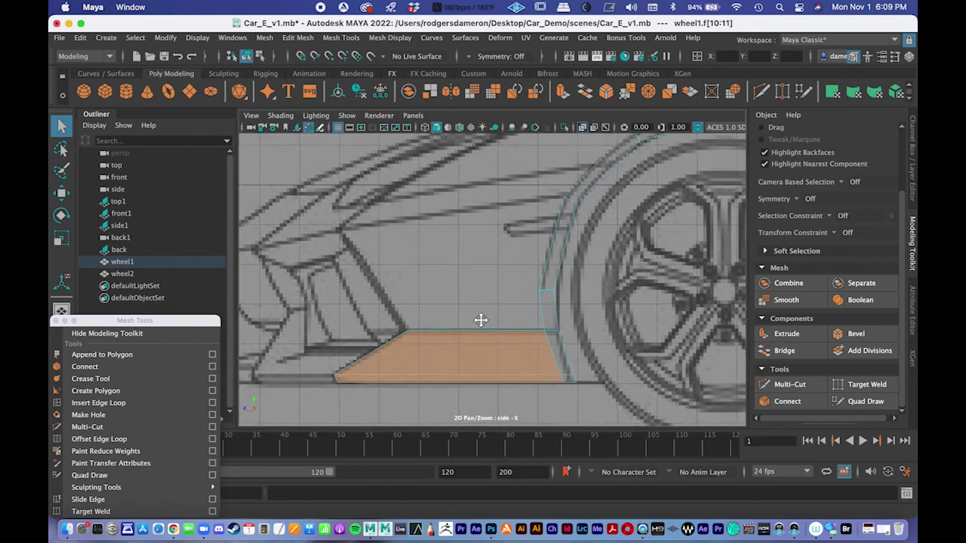
pyautogui.keyDown('alt'); pyautogui.moveTo(481, 319); pyautogui.dragTo(422, 320, button='middle'); pyautogui.keyUp('alt')
pyautogui.rightClick(494, 198)
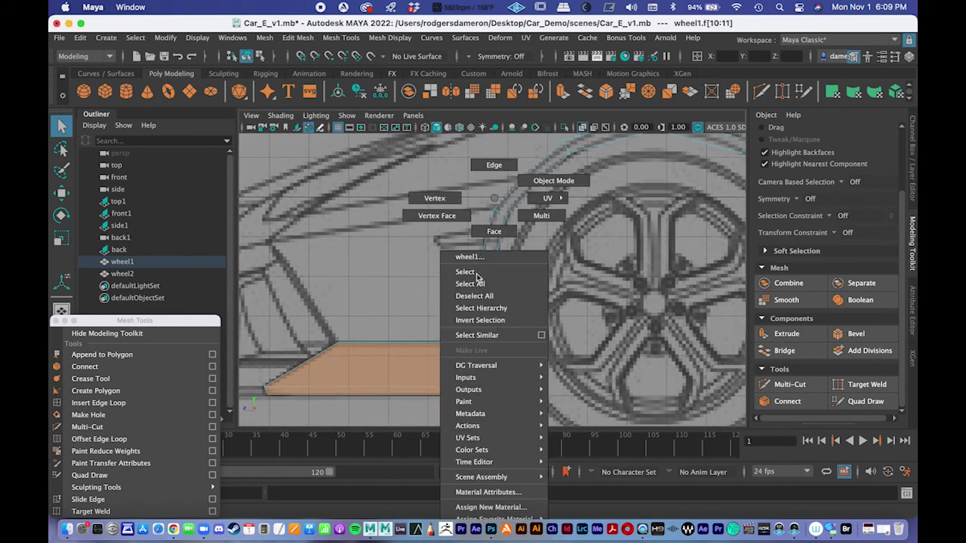
pyautogui.moveTo(494, 198); pyautogui.dragTo(494, 165, button='right')
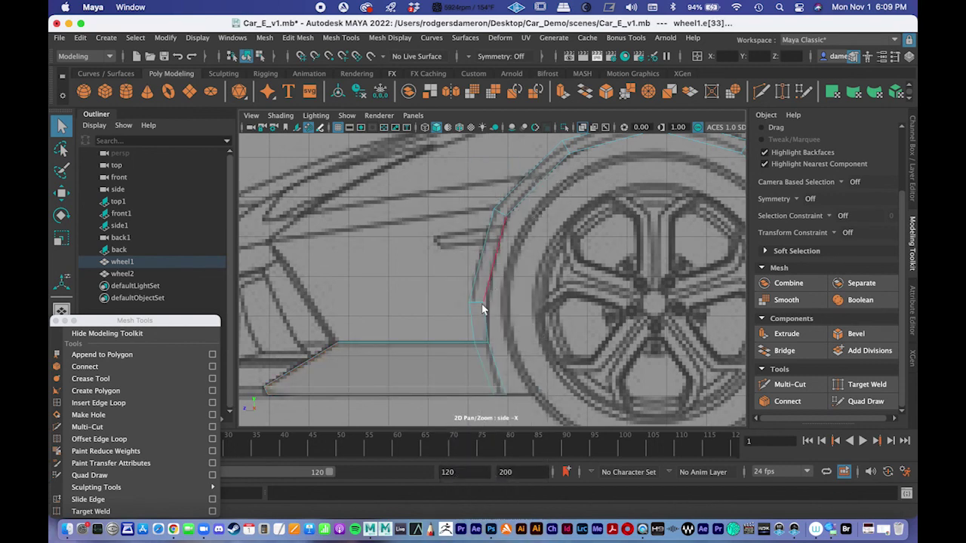
pyautogui.click(473, 334)
pyautogui.keyDown('shift'); pyautogui.click(476, 271); pyautogui.keyUp('shift')
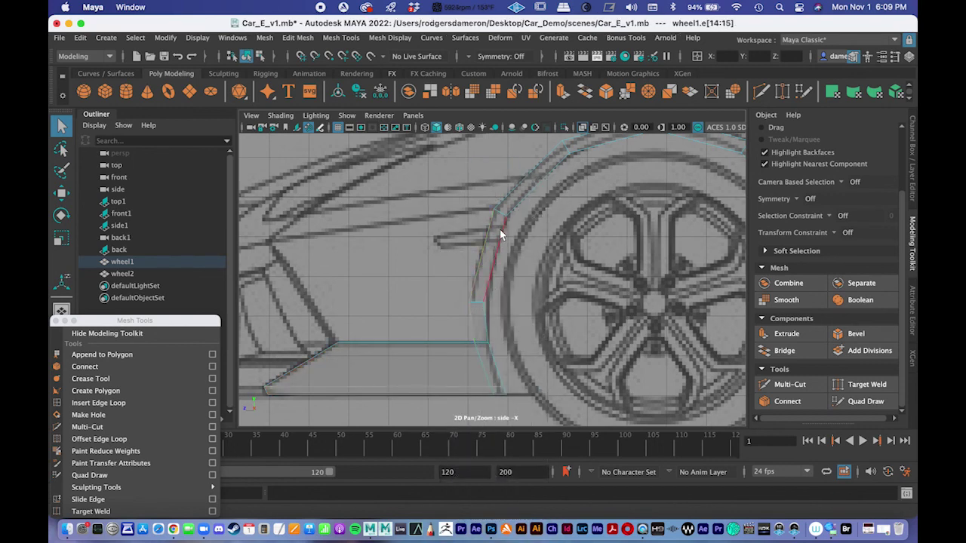
pyautogui.keyDown('alt'); pyautogui.moveTo(464, 308); pyautogui.dragTo(534, 299, button='middle'); pyautogui.keyUp('alt')
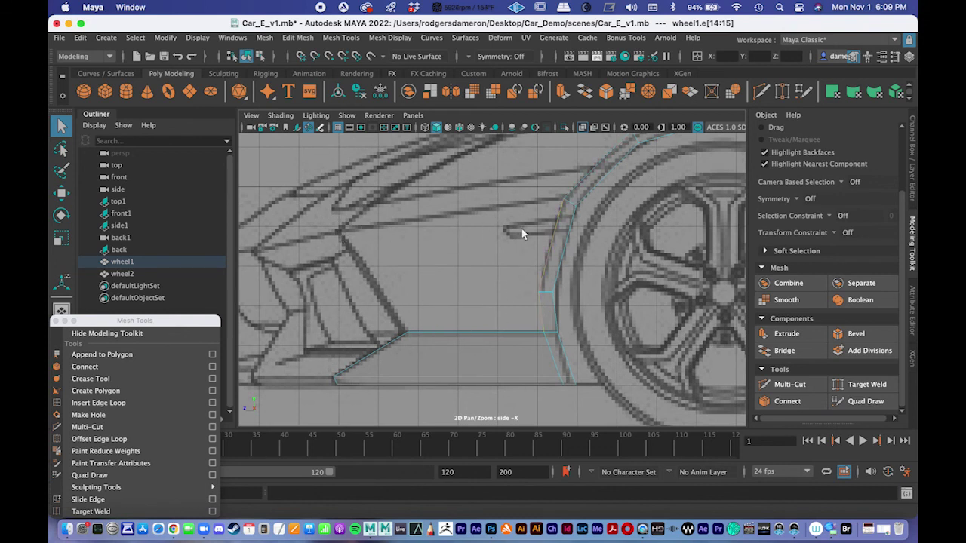
# Extrude the two selected arch edges and move them forward along the world axis to the air intake's rear outline.
pyautogui.click(797, 334)
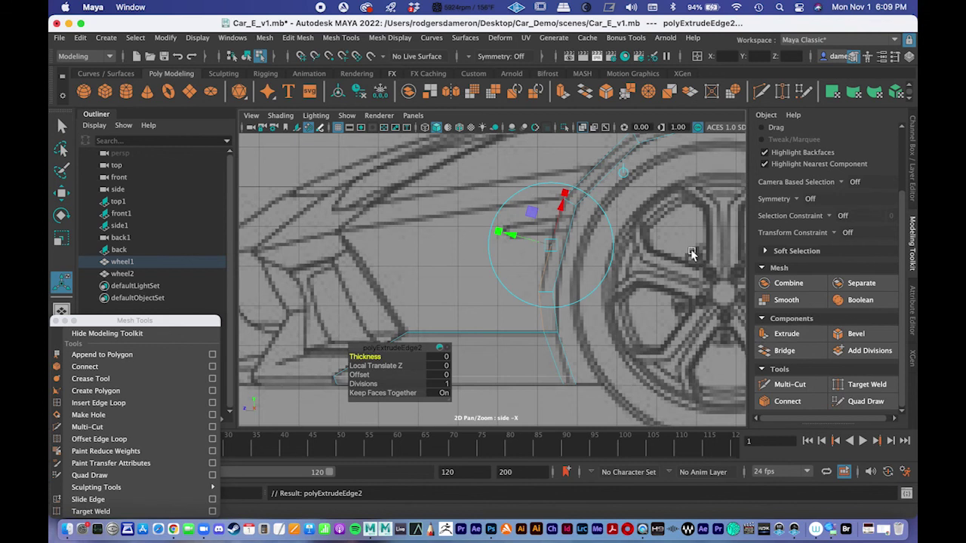
pyautogui.click(623, 174)
pyautogui.moveTo(512, 268); pyautogui.dragTo(367, 270)
# Try raising the extruded edges slightly in the side view.
pyautogui.moveTo(405, 223); pyautogui.dragTo(405, 215)
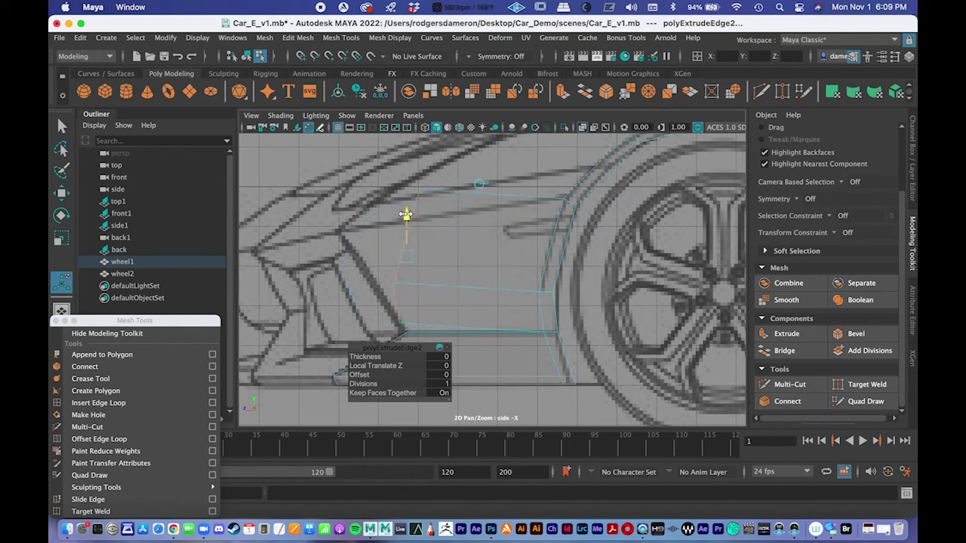
pyautogui.keyDown('alt'); pyautogui.moveTo(449, 254); pyautogui.dragTo(490, 208, button='middle'); pyautogui.keyUp('alt')
pyautogui.press('super+z')
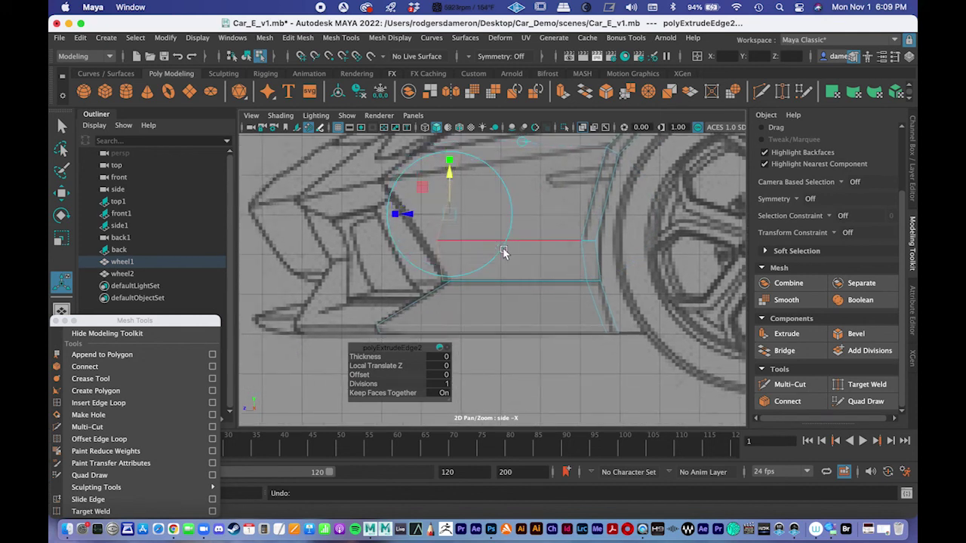
# Check the extrusion's lower corner against the lower panel's upper corner and raise the extruded edges slightly.
pyautogui.scroll(5, 457, 250)
pyautogui.scroll(3, 485, 263)
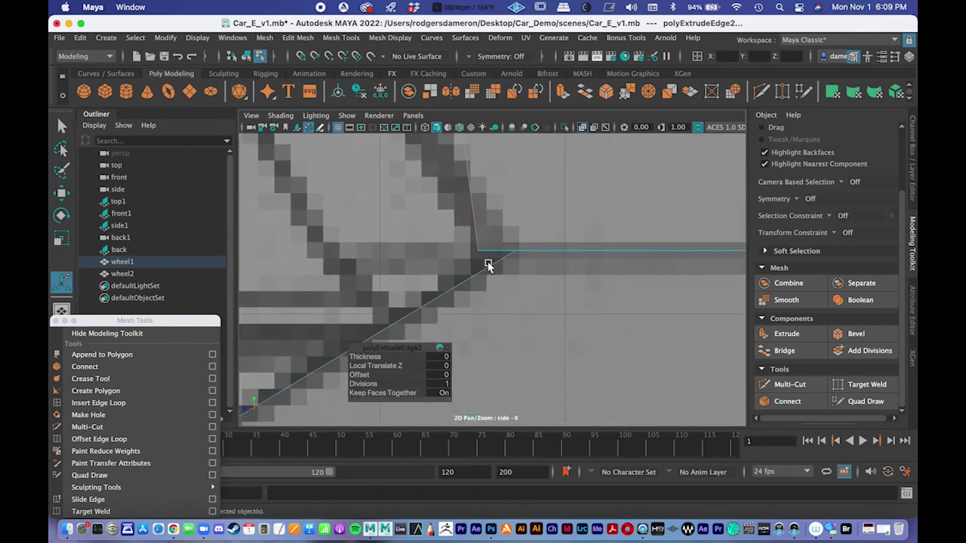
pyautogui.scroll(-10, 483, 242)
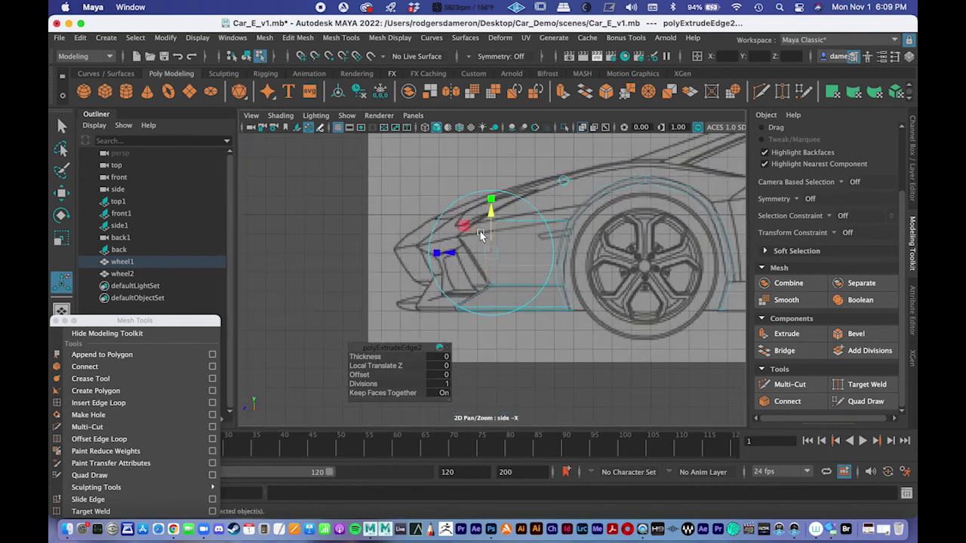
pyautogui.scroll(3, 498, 249)
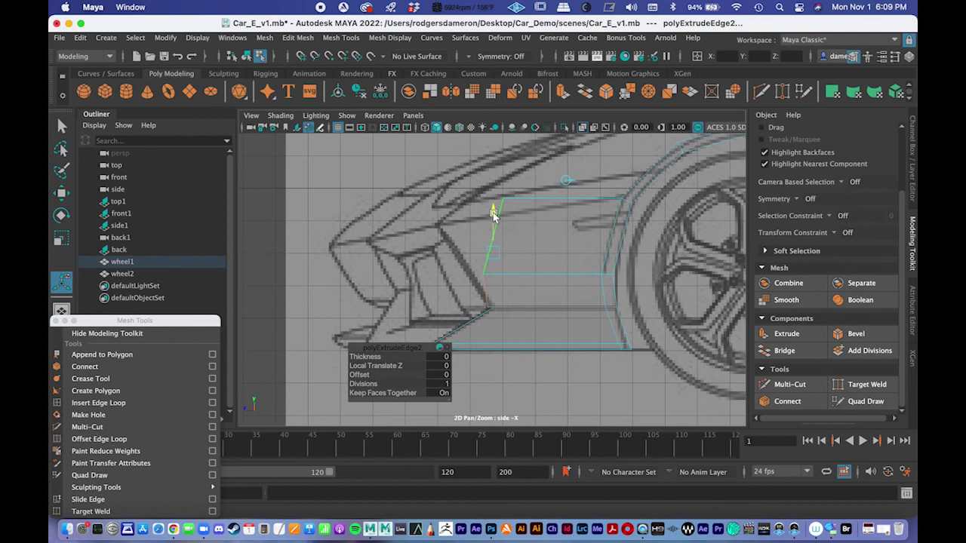
pyautogui.scroll(3, 501, 226)
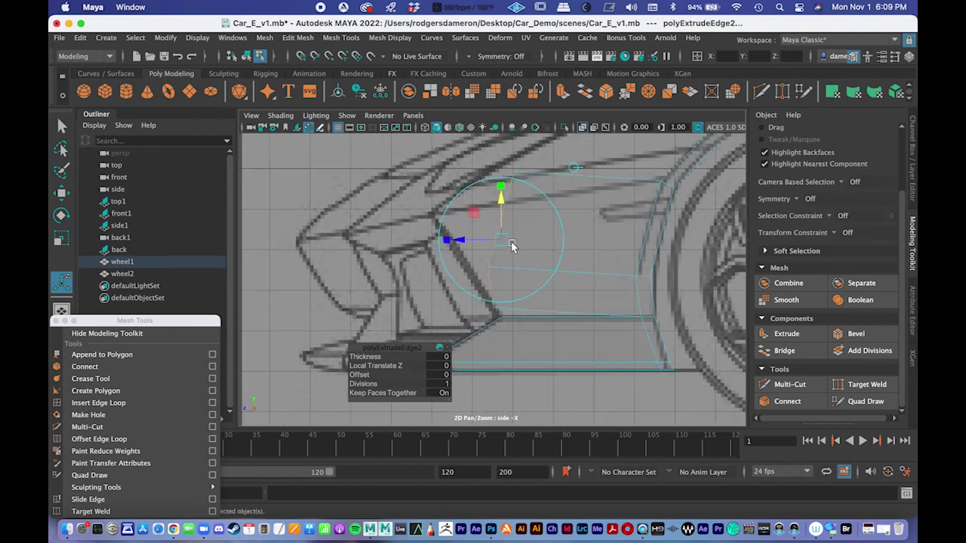
# Move the extruded panel's upper front vertex to the air intake's upper rear corner and its middle front vertex onto the intake's slanted outline.
pyautogui.moveTo(461, 242); pyautogui.dragTo(460, 241)
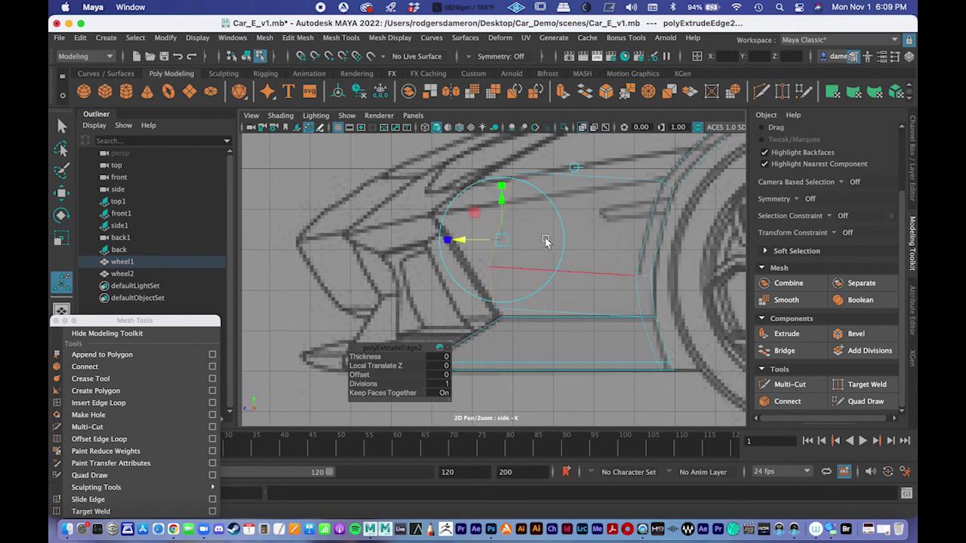
pyautogui.press('q')
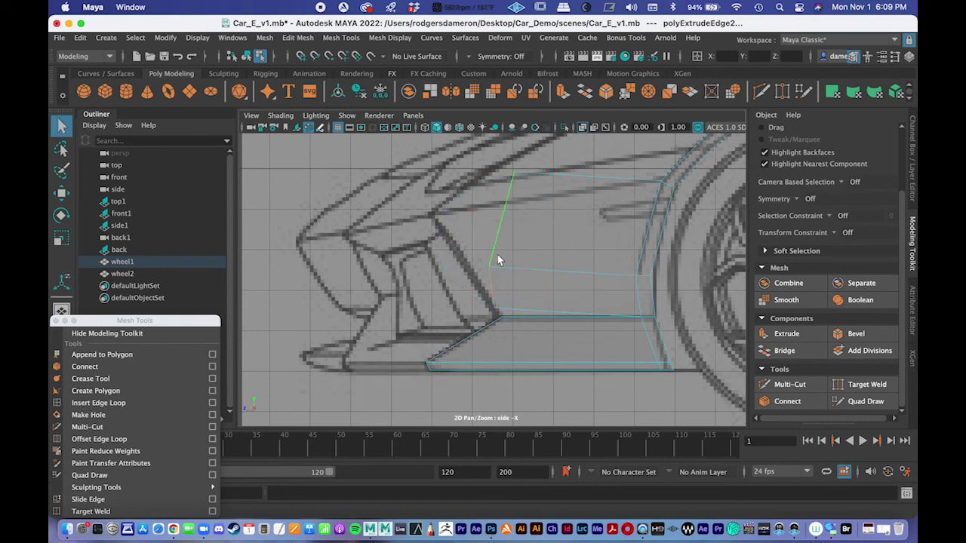
pyautogui.keyDown('alt'); pyautogui.moveTo(496, 259); pyautogui.dragTo(489, 287, button='middle'); pyautogui.keyUp('alt')
pyautogui.keyDown('alt'); pyautogui.moveTo(489, 287); pyautogui.dragTo(538, 284, button='right'); pyautogui.keyUp('alt')
pyautogui.keyDown('alt'); pyautogui.moveTo(538, 284); pyautogui.dragTo(532, 286, button='middle'); pyautogui.keyUp('alt')
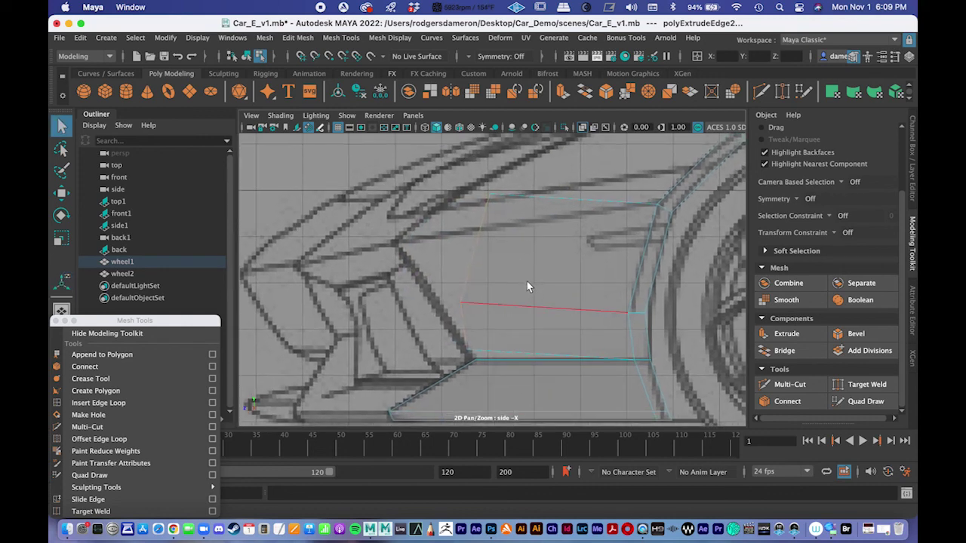
pyautogui.rightClick(493, 228)
pyautogui.moveTo(465, 217); pyautogui.dragTo(433, 197, button='right')
pyautogui.click(495, 210)
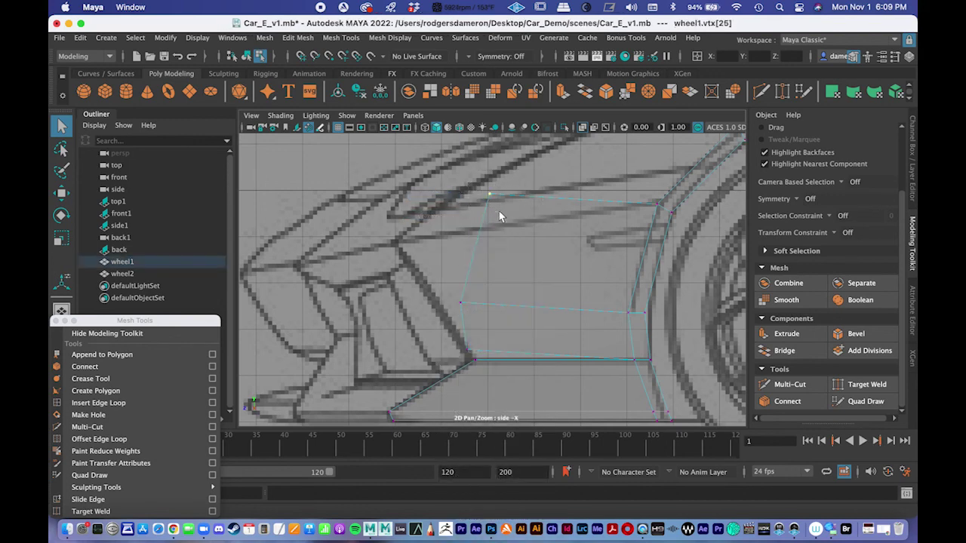
pyautogui.press('w')
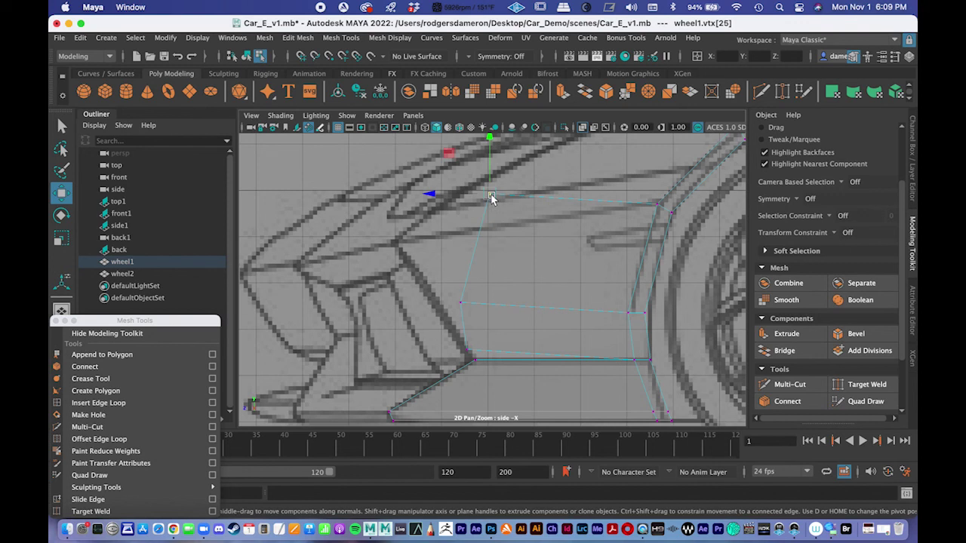
pyautogui.moveTo(490, 196); pyautogui.dragTo(398, 244)
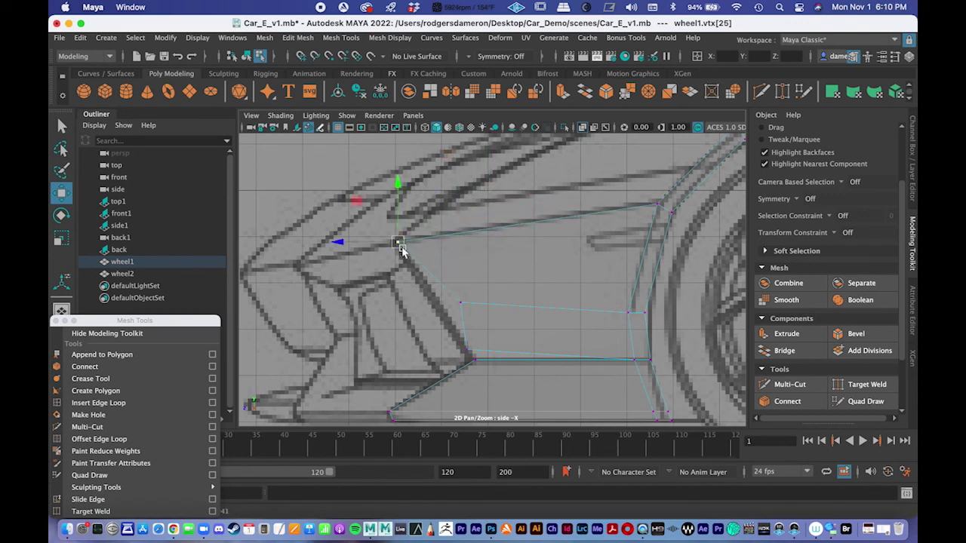
pyautogui.click(461, 303)
pyautogui.moveTo(463, 304); pyautogui.dragTo(442, 307)
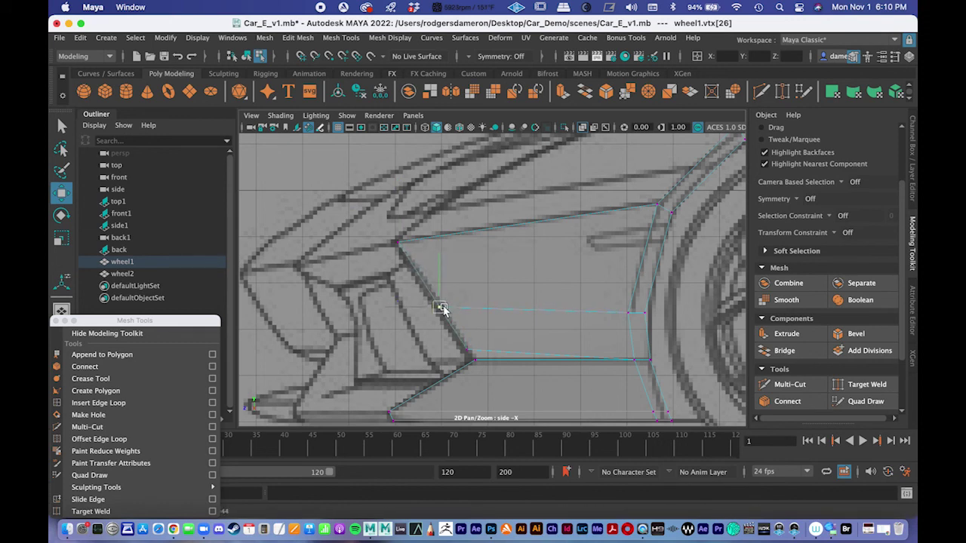
# Turn off X-ray shading in the side view so the panels display opaque.
pyautogui.keyDown('alt'); pyautogui.moveTo(483, 360); pyautogui.dragTo(485, 257, button='middle'); pyautogui.keyUp('alt')
pyautogui.keyDown('alt'); pyautogui.moveTo(486, 256); pyautogui.dragTo(543, 248, button='right'); pyautogui.keyUp('alt')
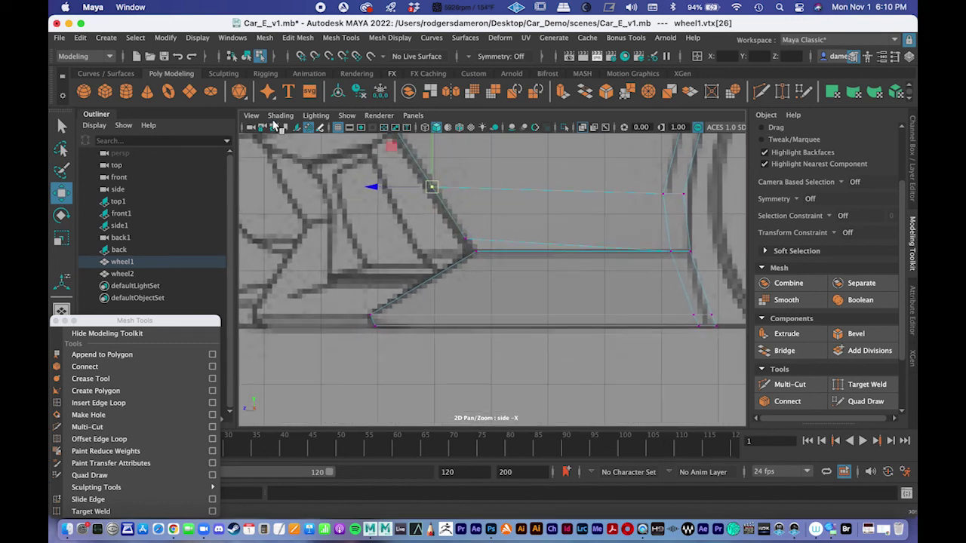
pyautogui.click(280, 115)
pyautogui.click(325, 237)
pyautogui.scroll(-2, 494, 302)
pyautogui.scroll(2, 494, 302)
# Select the upper panel's lower edge and examine the gap between it and the lower panel's top edge.
pyautogui.moveTo(475, 198); pyautogui.dragTo(473, 166, button='right')
pyautogui.click(489, 264)
pyautogui.scroll(-3, 490, 264)
pyautogui.scroll(1, 543, 249)
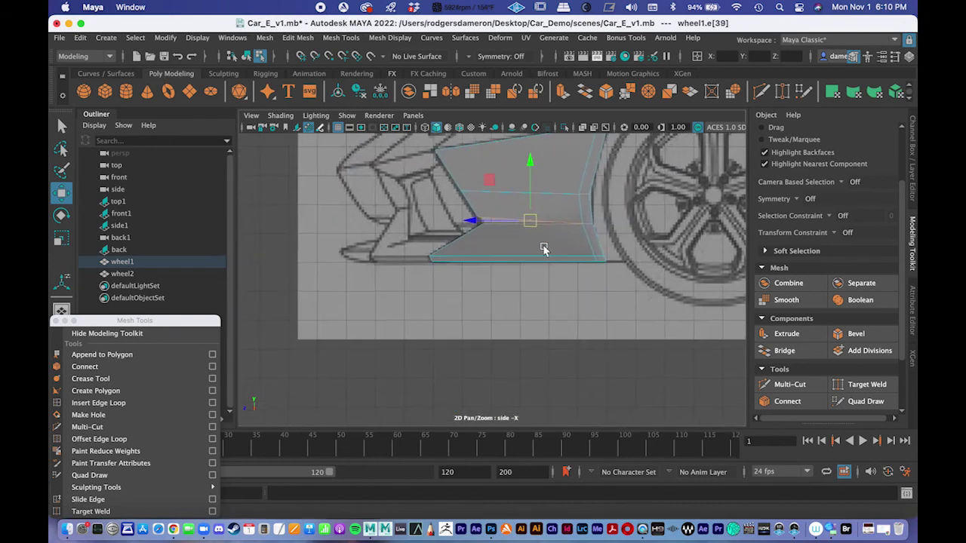
pyautogui.scroll(4, 544, 249)
pyautogui.keyDown('alt'); pyautogui.moveTo(540, 185); pyautogui.dragTo(524, 275, button='middle'); pyautogui.keyUp('alt')
pyautogui.press('q')
pyautogui.keyDown('alt'); pyautogui.moveTo(524, 274); pyautogui.dragTo(597, 284, button='right'); pyautogui.keyUp('alt')
pyautogui.keyDown('alt'); pyautogui.moveTo(433, 239); pyautogui.dragTo(452, 275, button='middle'); pyautogui.keyUp('alt')
pyautogui.keyDown('alt'); pyautogui.moveTo(452, 274); pyautogui.dragTo(498, 271, button='right'); pyautogui.keyUp('alt')
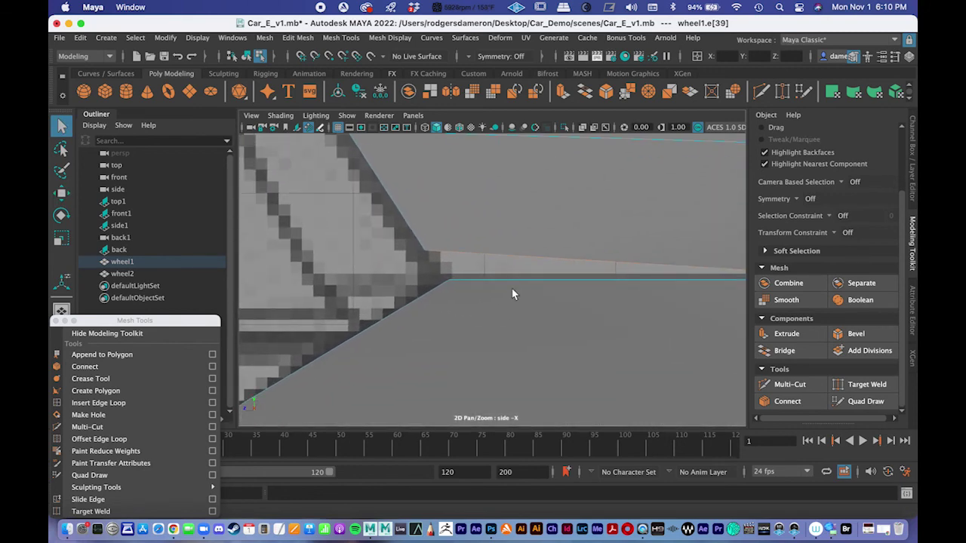
pyautogui.scroll(-5, 505, 283)
pyautogui.scroll(3, 491, 302)
# Select the upper panel's lower front vertex and snap it onto the lower panel's upper front corner vertex.
pyautogui.moveTo(377, 297); pyautogui.dragTo(337, 198, button='right')
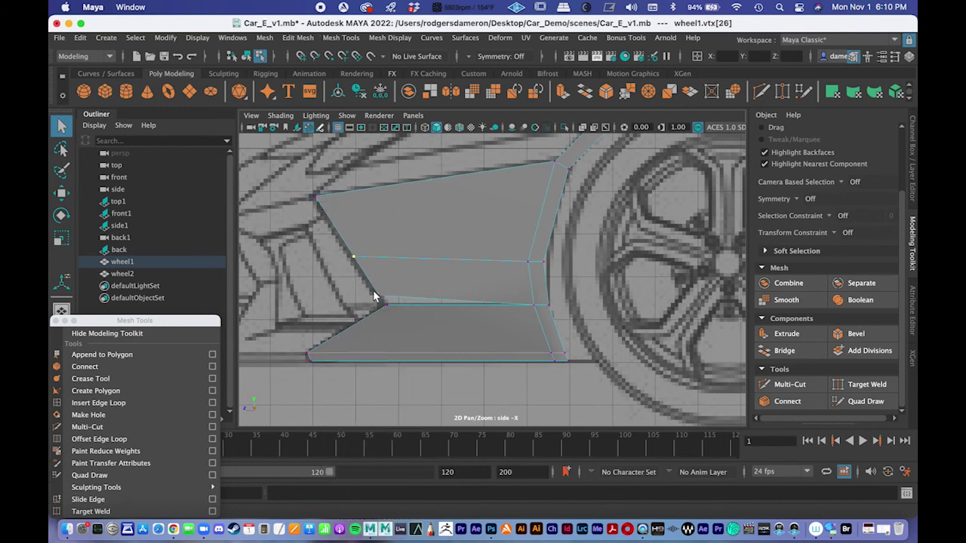
pyautogui.scroll(4, 375, 298)
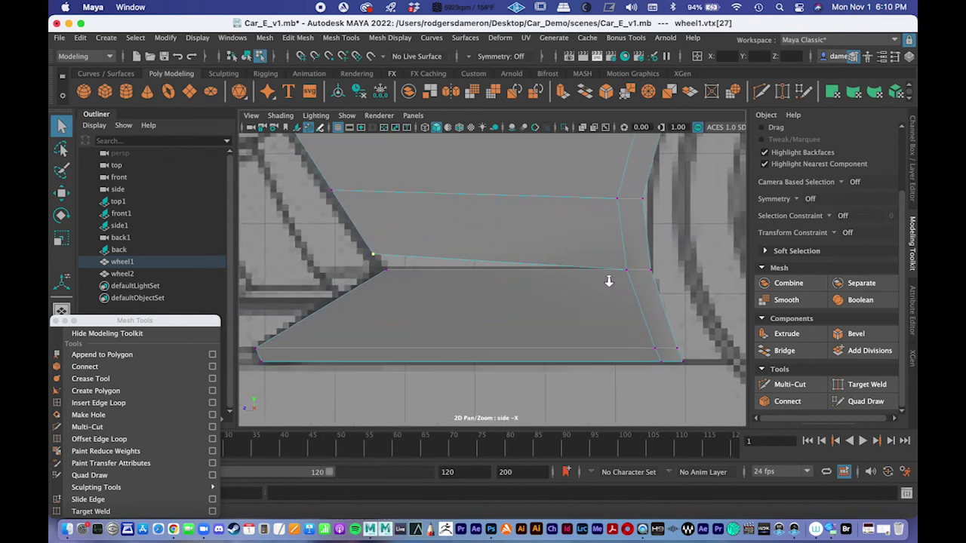
pyautogui.keyDown('alt'); pyautogui.moveTo(625, 284); pyautogui.dragTo(647, 284, button='right'); pyautogui.keyUp('alt')
pyautogui.keyDown('alt'); pyautogui.moveTo(476, 280); pyautogui.dragTo(579, 284, button='middle'); pyautogui.keyUp('alt')
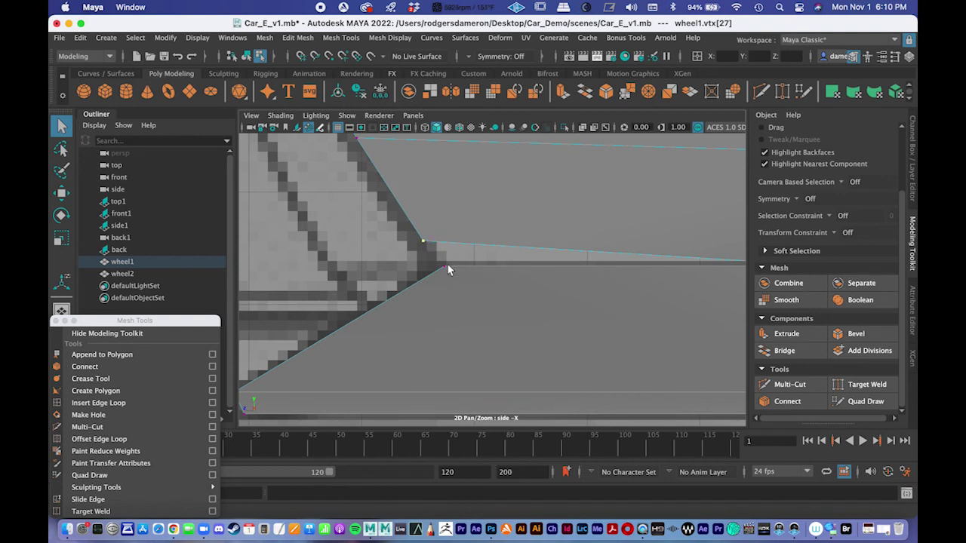
pyautogui.press('w')
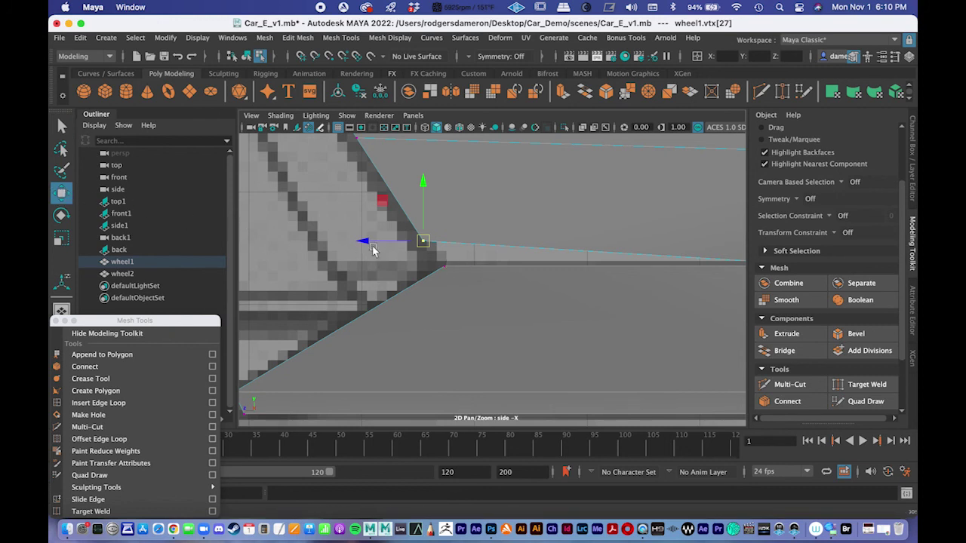
pyautogui.press('v')
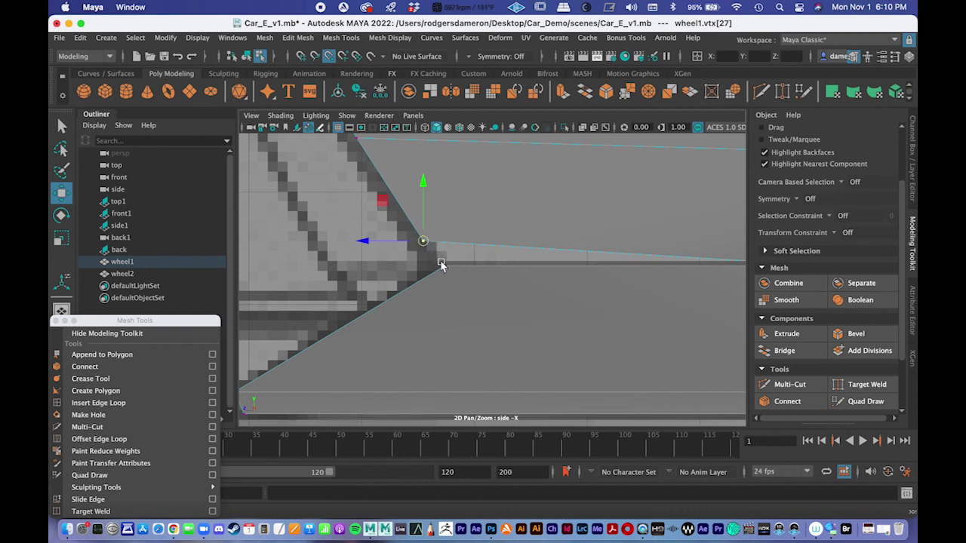
pyautogui.press('v')
pyautogui.moveTo(424, 242); pyautogui.dragTo(491, 287)
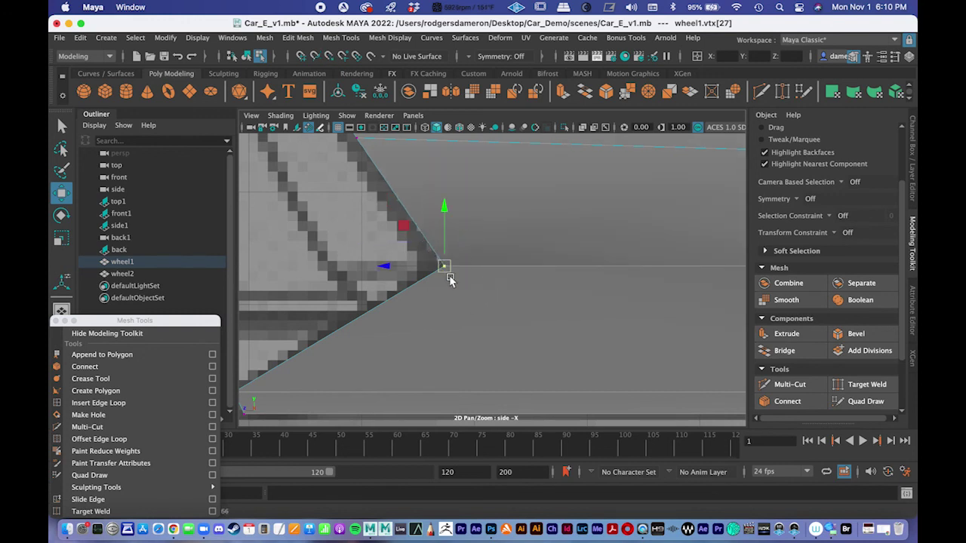
pyautogui.press('q')
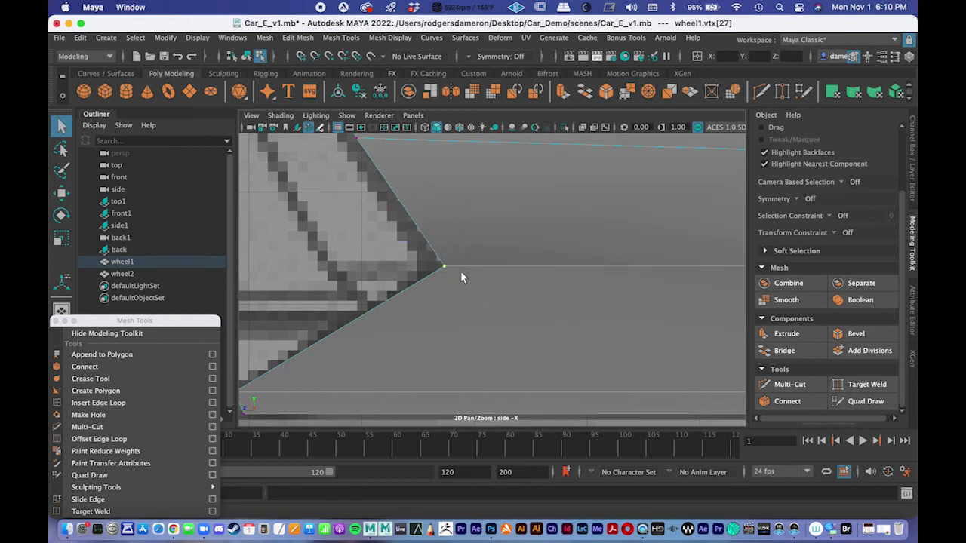
# Pull the lower panel's corner vertex down to test whether the panels are joined, and undo both this move and the vertex snap.
pyautogui.click(451, 274)
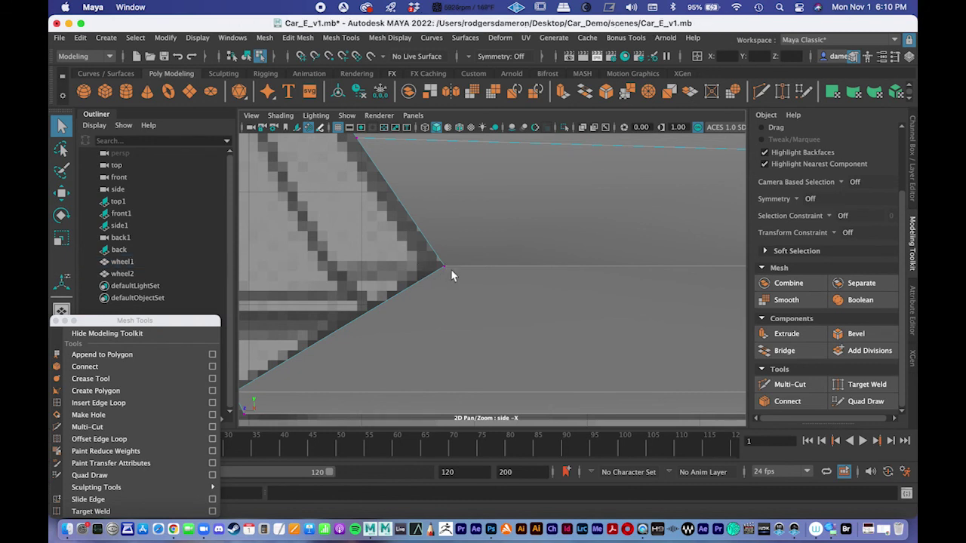
pyautogui.click(444, 270)
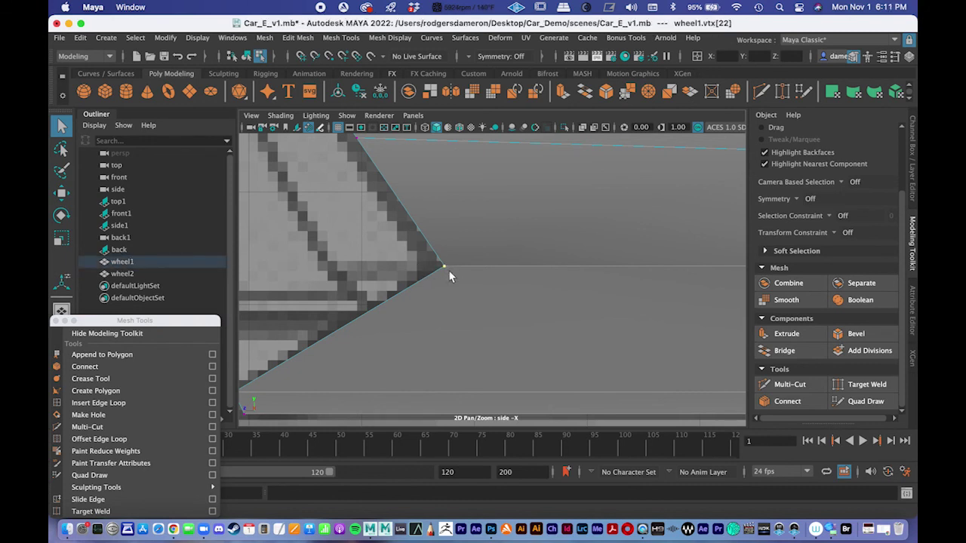
pyautogui.press('w')
pyautogui.moveTo(446, 235); pyautogui.dragTo(450, 269)
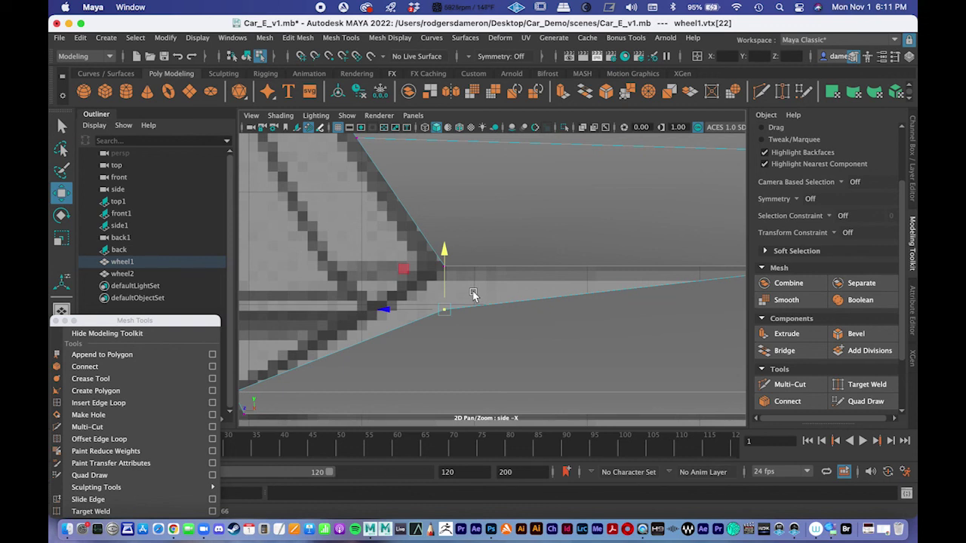
pyautogui.press('super+z')
pyautogui.press('q')
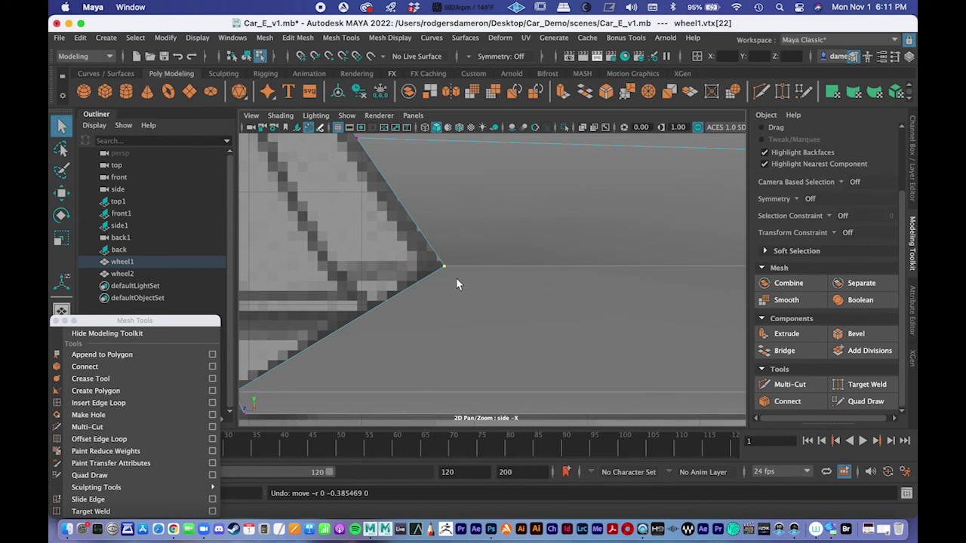
pyautogui.press('super+z')
pyautogui.press('super+z')
pyautogui.press('super+z')
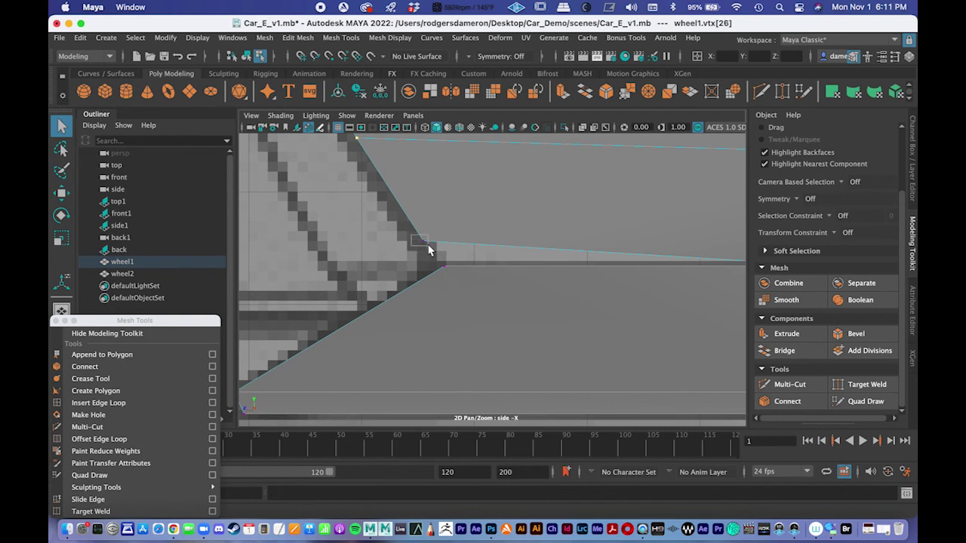
# Reselect the upper panel's lower front vertex and snap it again onto the lower panel's corner vertex.
pyautogui.click(433, 254)
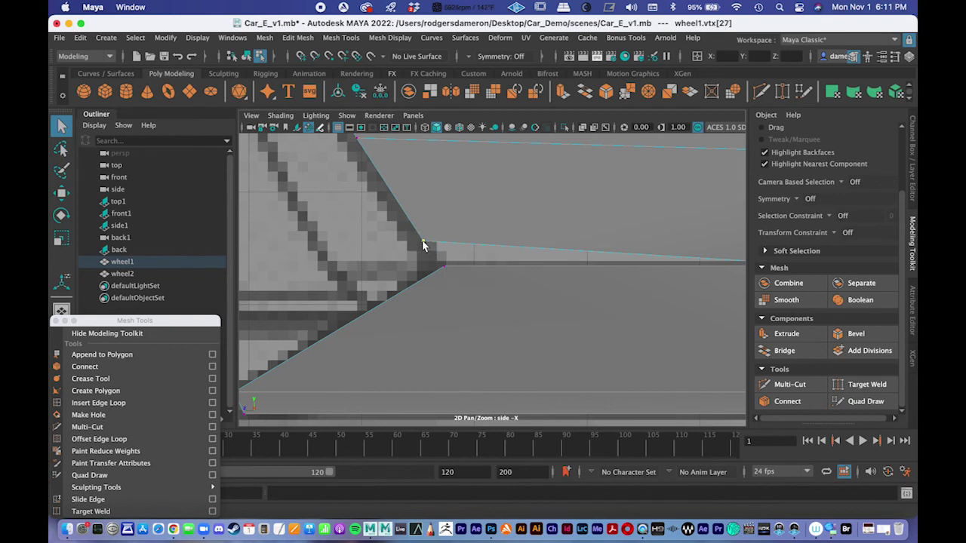
pyautogui.press('w')
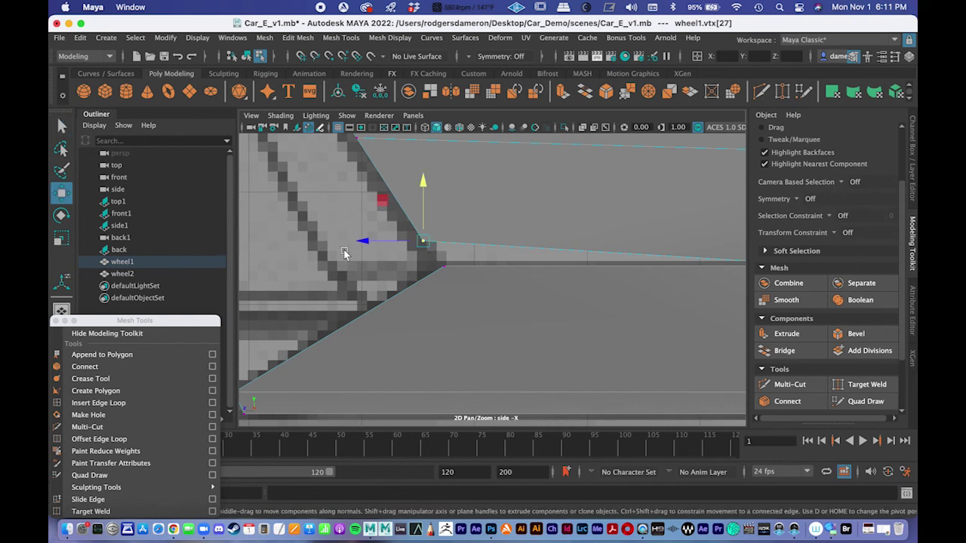
pyautogui.press('w')
pyautogui.press('v')
pyautogui.moveTo(423, 241); pyautogui.dragTo(464, 294)
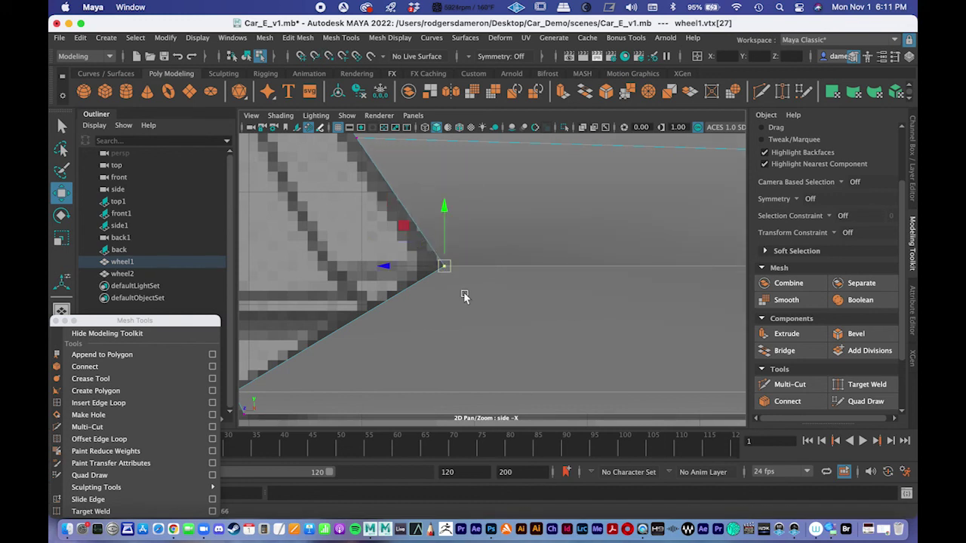
pyautogui.press('q')
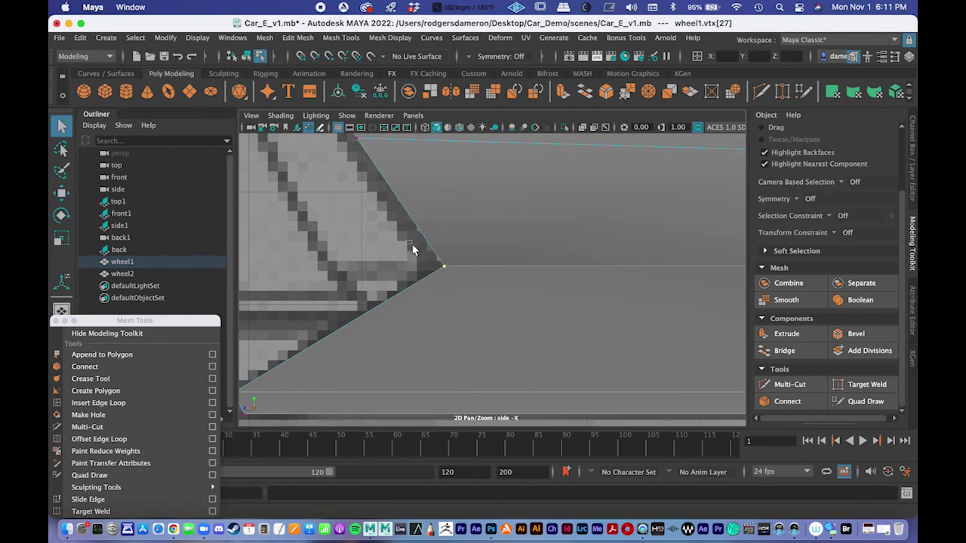
# Select both coincident vertices at the panels' shared front corner and merge them.
pyautogui.moveTo(432, 266); pyautogui.dragTo(485, 308)
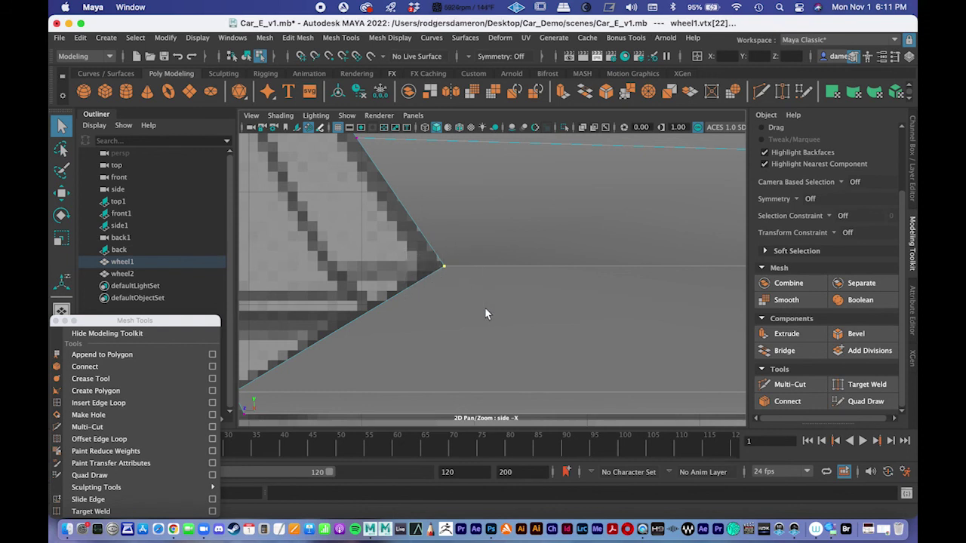
pyautogui.click(402, 257)
pyautogui.click(443, 267)
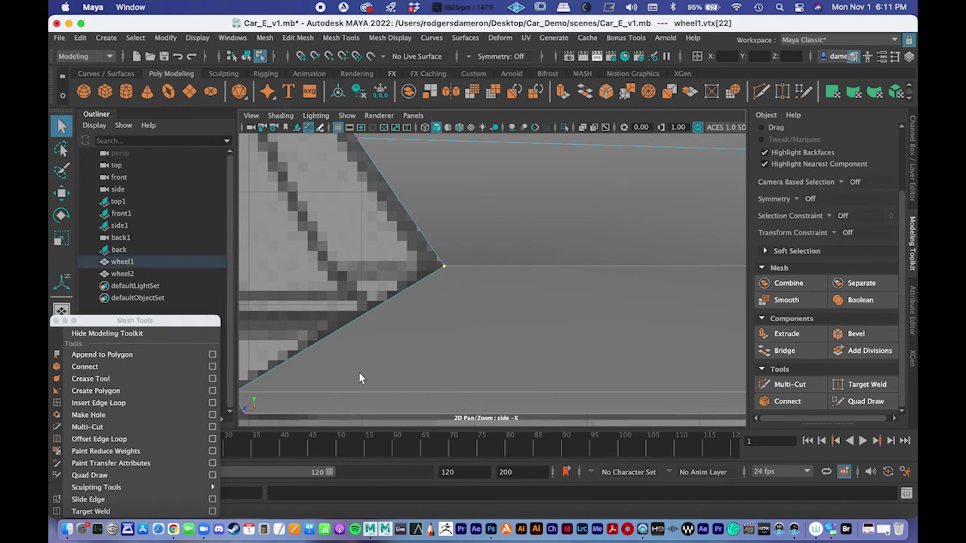
pyautogui.moveTo(456, 295); pyautogui.dragTo(482, 294)
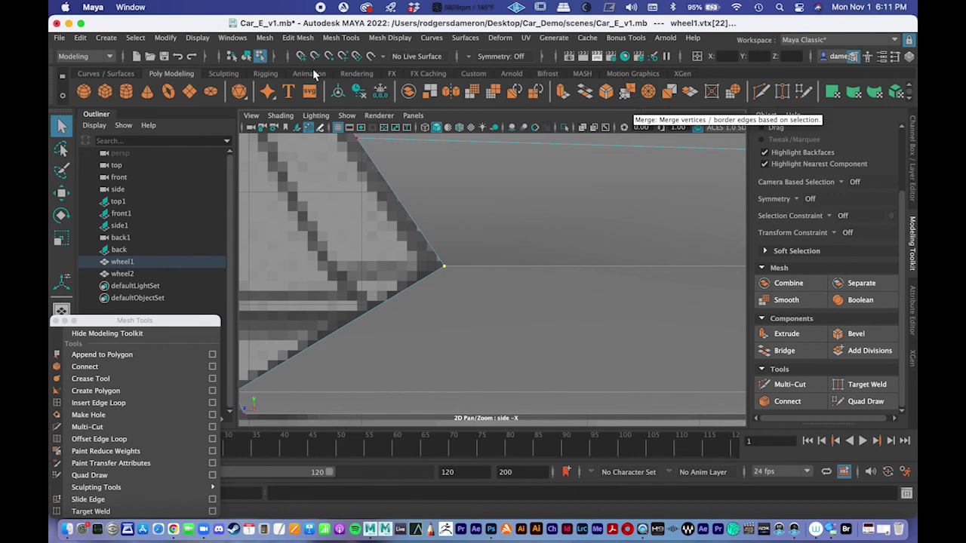
pyautogui.click(299, 38)
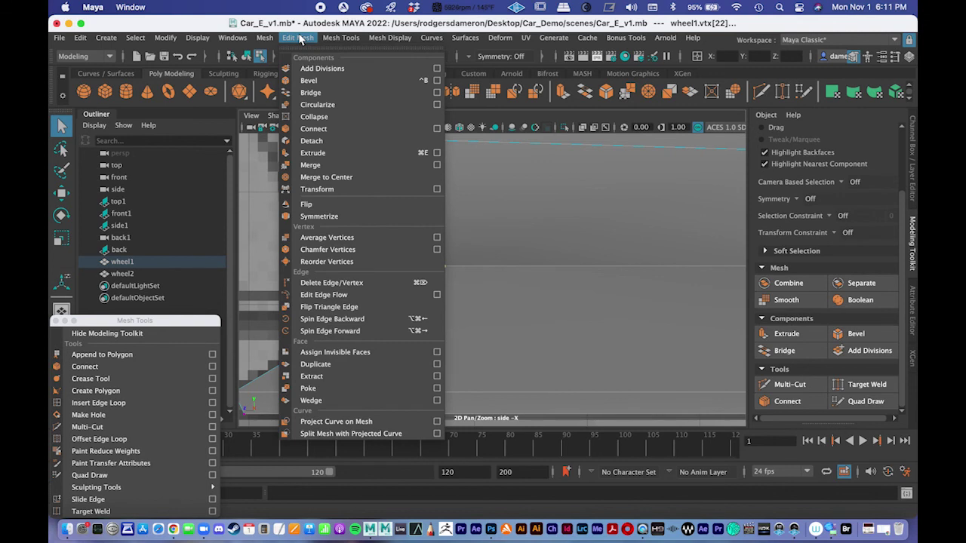
pyautogui.click(312, 165)
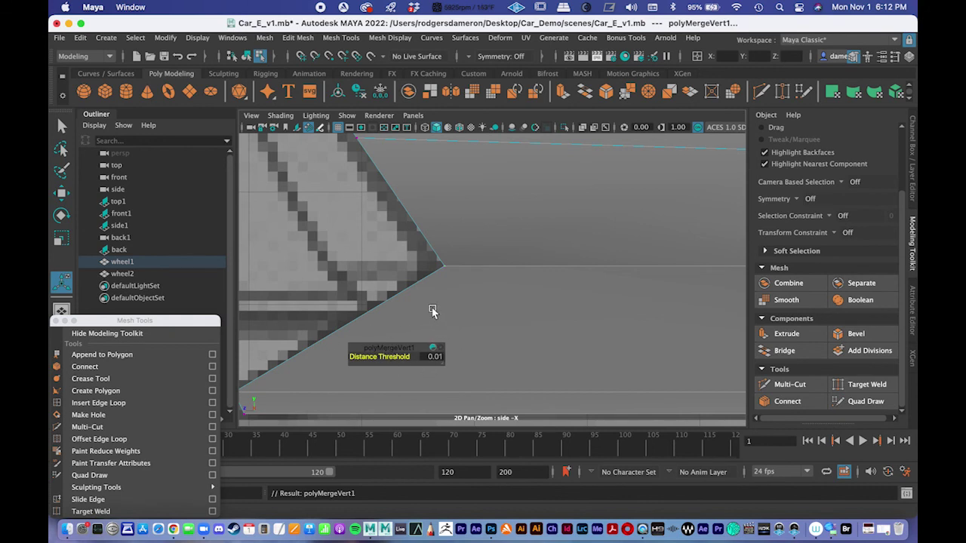
pyautogui.press('q')
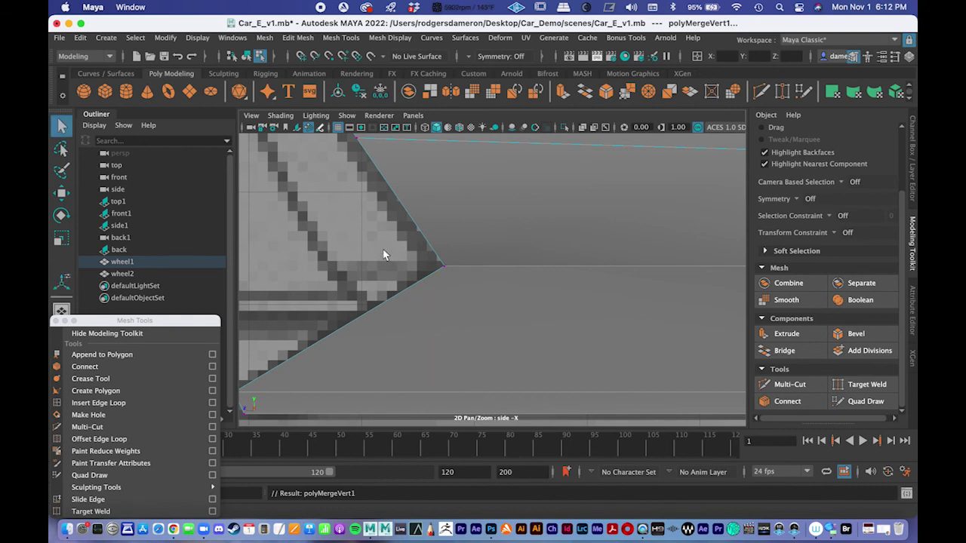
# Test the merged corner by selecting its vertex, moving it slightly and undoing the move.
pyautogui.click(392, 260)
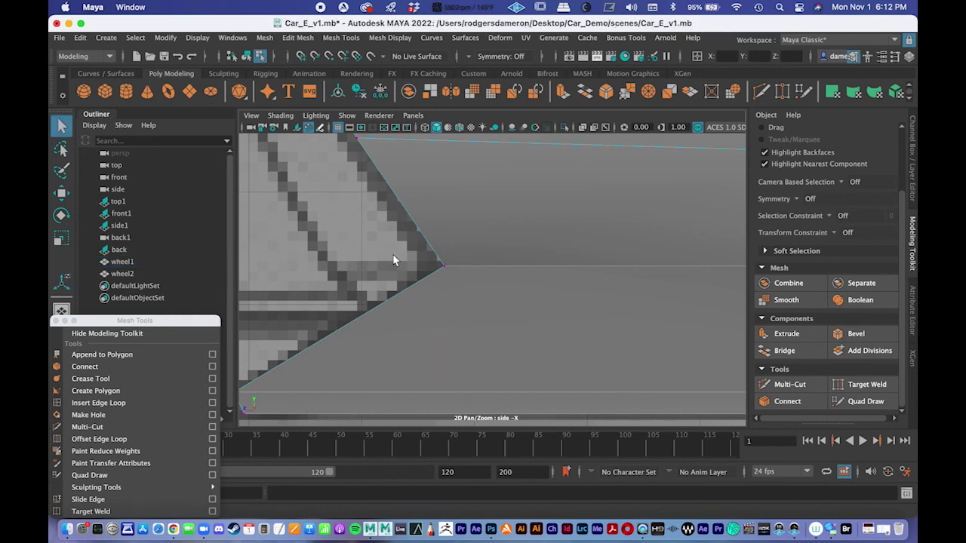
pyautogui.click(444, 268)
pyautogui.moveTo(442, 249); pyautogui.dragTo(528, 312)
pyautogui.click(462, 279)
pyautogui.click(444, 269)
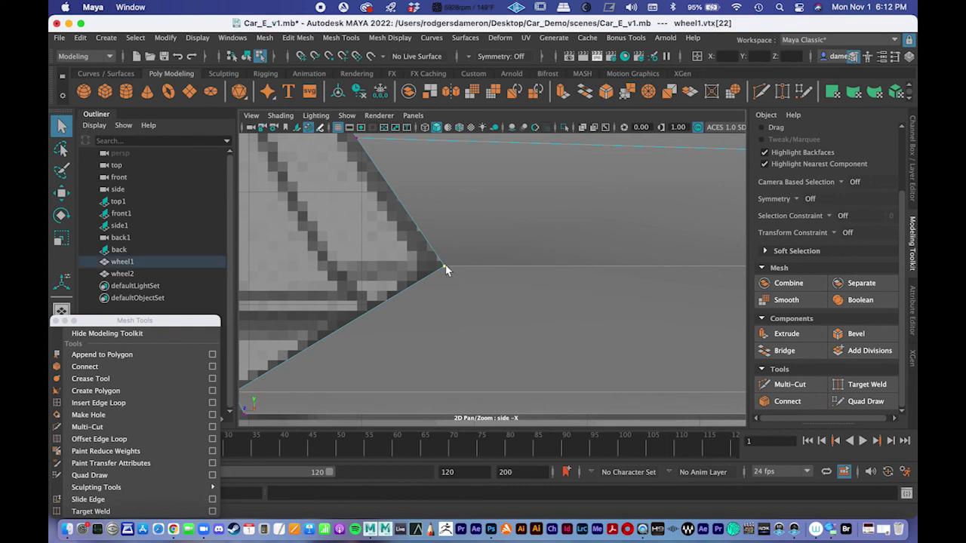
pyautogui.press('w')
pyautogui.moveTo(444, 267)
pyautogui.mouseDown()
pyautogui.moveTo(502, 262)
pyautogui.moveTo(448, 319)
pyautogui.moveTo(407, 289)
pyautogui.moveTo(451, 278)
pyautogui.mouseUp()
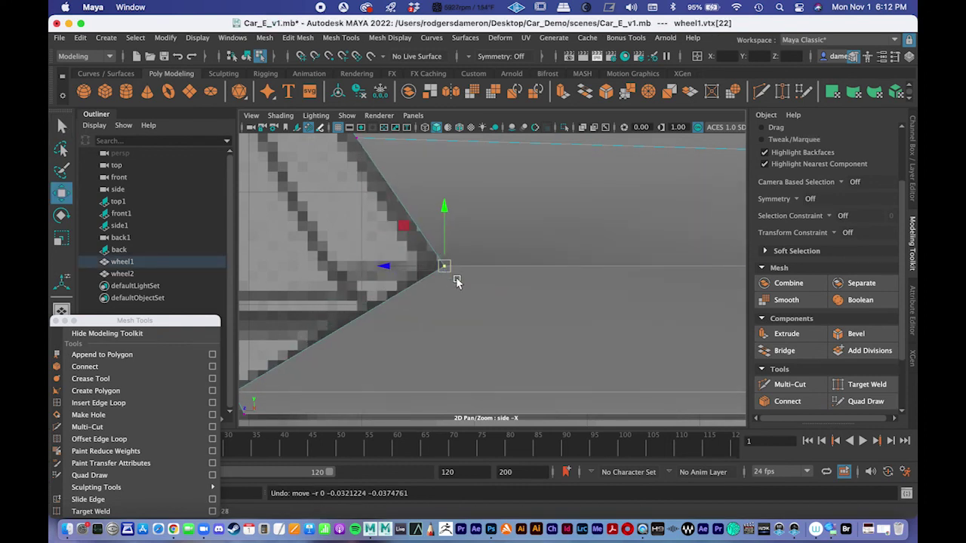
# Examine the joined fender panels in side view, from the merged front corner back to the wheel arch.
pyautogui.scroll(-6, 450, 278)
pyautogui.scroll(3, 460, 280)
pyautogui.keyDown('alt'); pyautogui.moveTo(461, 281); pyautogui.dragTo(519, 289, button='right'); pyautogui.keyUp('alt')
pyautogui.keyDown('alt'); pyautogui.moveTo(526, 318); pyautogui.dragTo(588, 270, button='middle'); pyautogui.keyUp('alt')
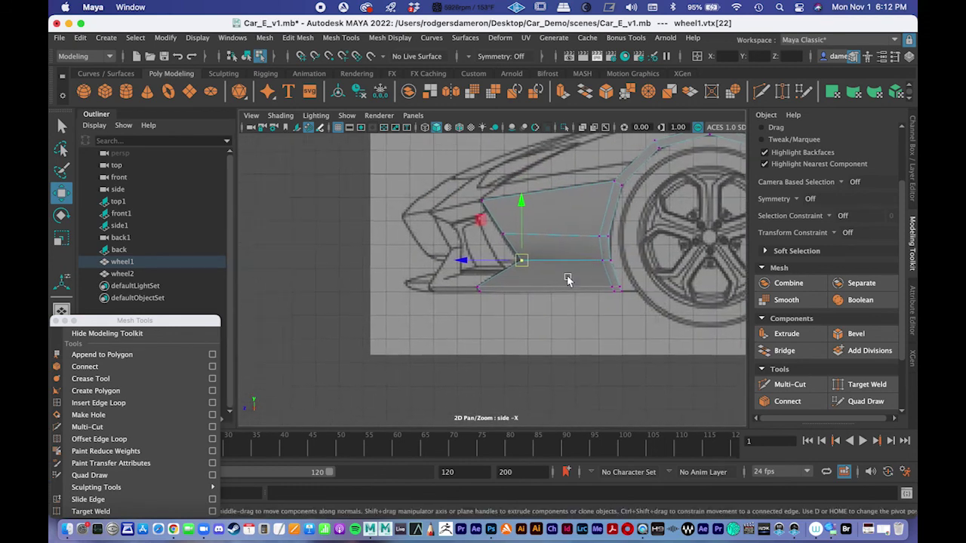
pyautogui.keyDown('alt'); pyautogui.moveTo(589, 269); pyautogui.dragTo(651, 269, button='right'); pyautogui.keyUp('alt')
pyautogui.keyDown('alt'); pyautogui.moveTo(547, 223); pyautogui.dragTo(377, 259, button='middle'); pyautogui.keyUp('alt')
pyautogui.scroll(4, 521, 302)
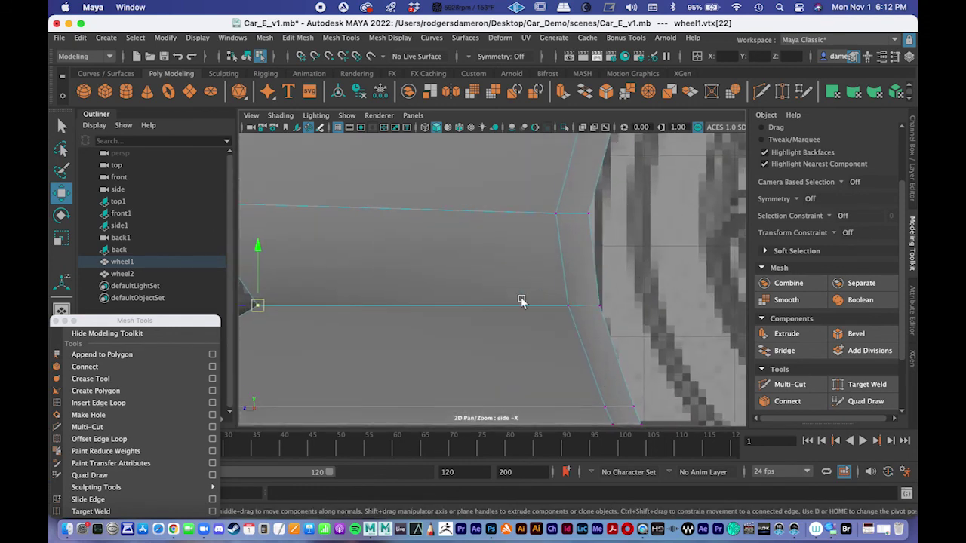
pyautogui.scroll(-5, 573, 304)
pyautogui.scroll(3, 561, 269)
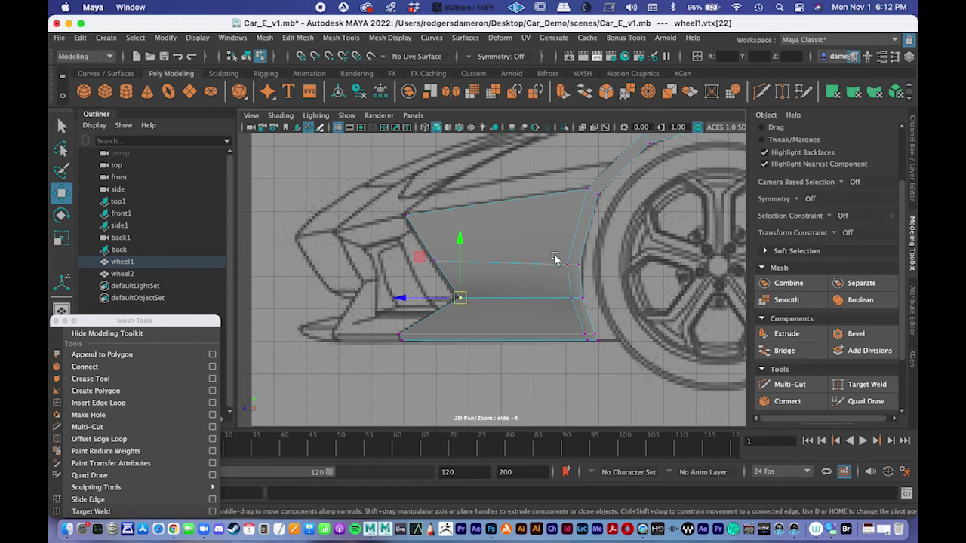
# Undo the upper panel's merge, vertex moves and extrusion, back to the selected front edges of the wheel arch.
pyautogui.press('z')
pyautogui.hotkey('shift', 'z')
pyautogui.press('z')
pyautogui.hotkey('shift', 'z')
pyautogui.press('z')
pyautogui.press('z')
pyautogui.press('z')
pyautogui.press('z')
pyautogui.press('z')
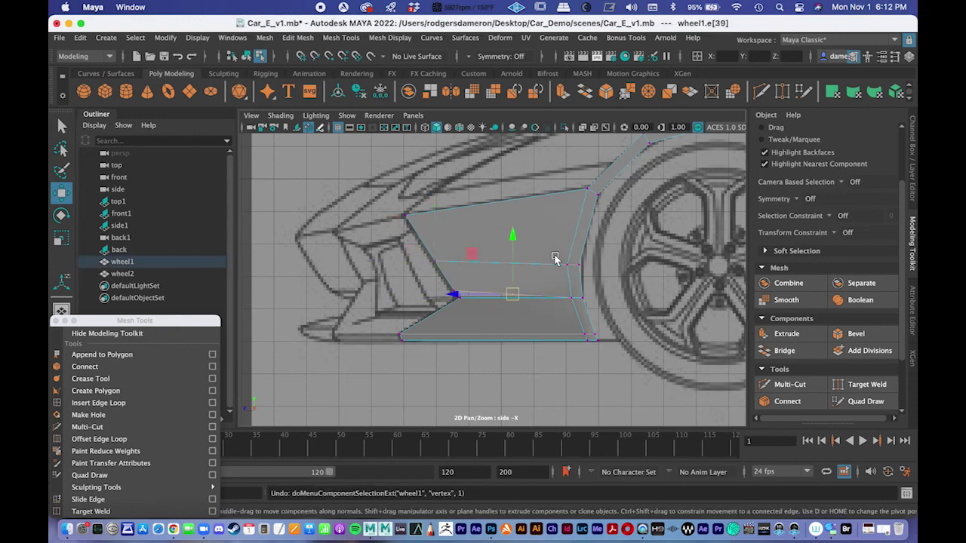
pyautogui.press('z')
pyautogui.press('z')
pyautogui.press('z')
pyautogui.press('z')
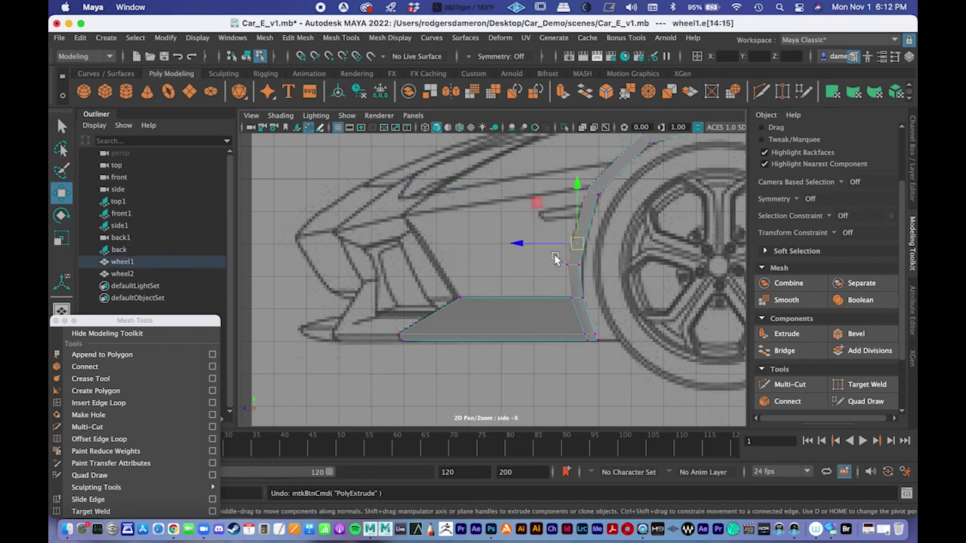
# Extrude the two adjacent outer edges at the wheel arch's front forward to form the upper fender panel.
pyautogui.press('q')
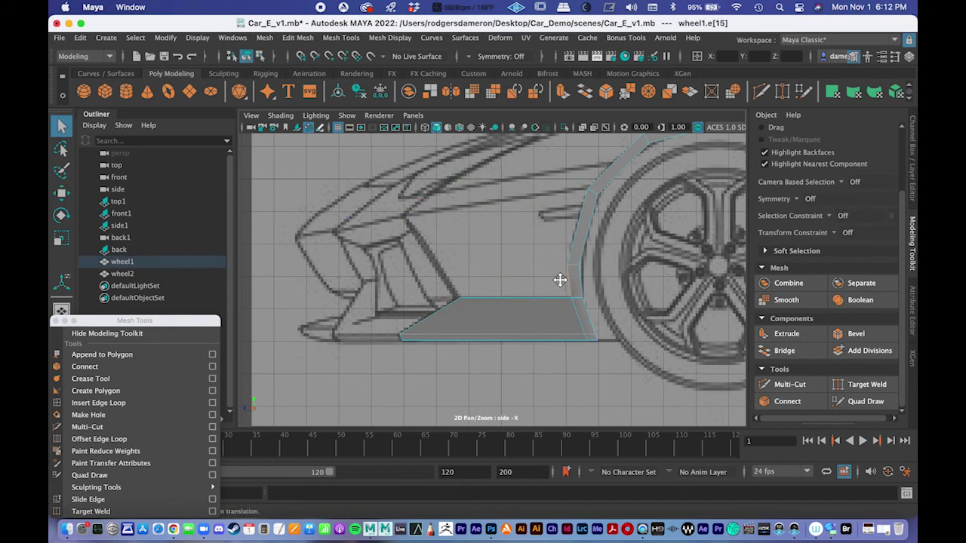
pyautogui.keyDown('alt'); pyautogui.moveTo(559, 280); pyautogui.dragTo(549, 286, button='middle'); pyautogui.keyUp('alt')
pyautogui.moveTo(551, 277); pyautogui.dragTo(552, 162, button='right')
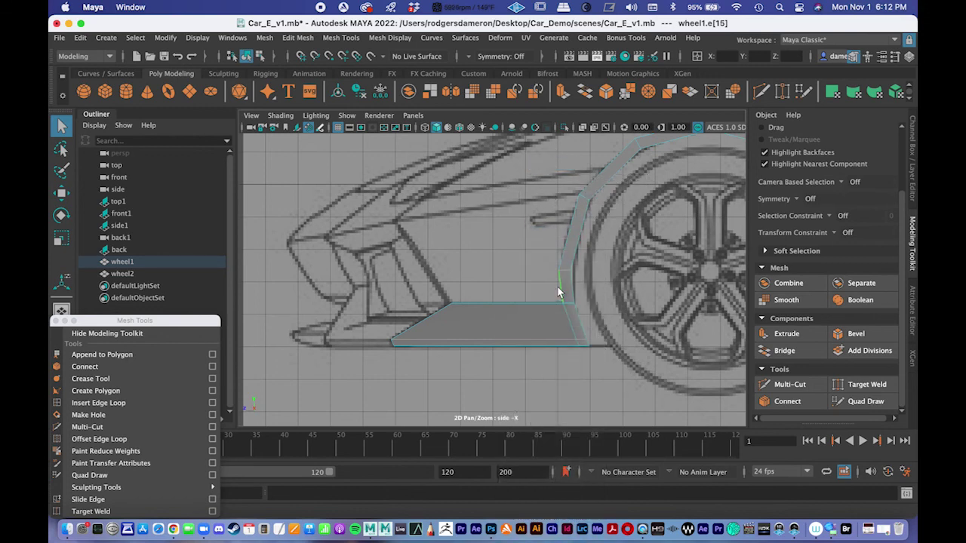
pyautogui.keyDown('shift'); pyautogui.click(562, 256); pyautogui.keyUp('shift')
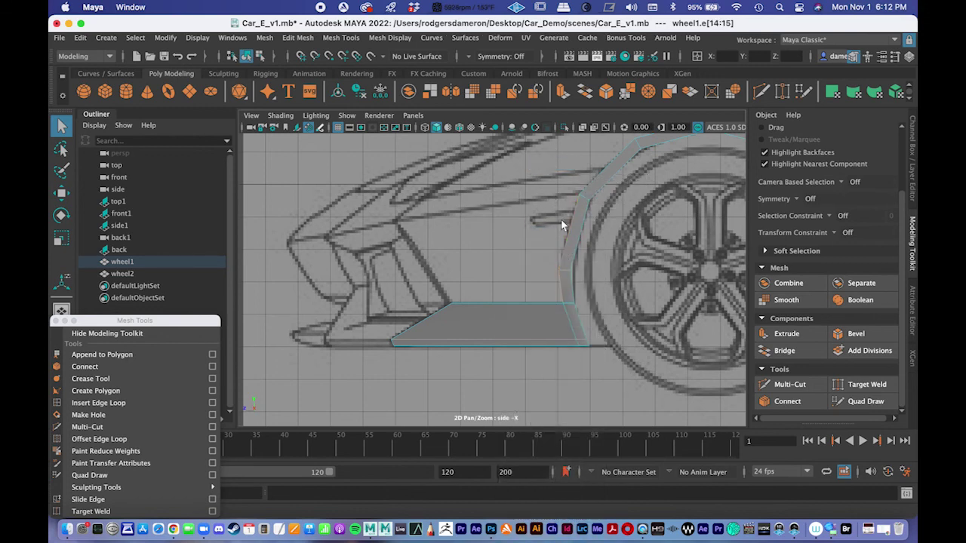
pyautogui.click(788, 333)
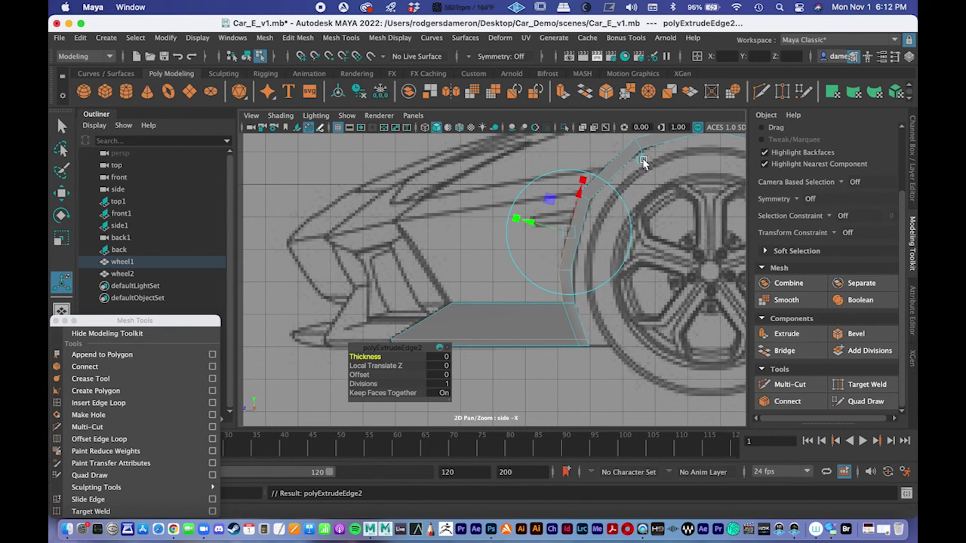
pyautogui.moveTo(532, 250); pyautogui.dragTo(443, 209)
pyautogui.keyDown('alt'); pyautogui.moveTo(445, 250); pyautogui.dragTo(457, 252, button='middle'); pyautogui.keyUp('alt')
pyautogui.keyDown('alt'); pyautogui.moveTo(458, 252); pyautogui.dragTo(471, 250, button='right'); pyautogui.keyUp('alt')
pyautogui.press('q')
pyautogui.scroll(-5, 474, 268)
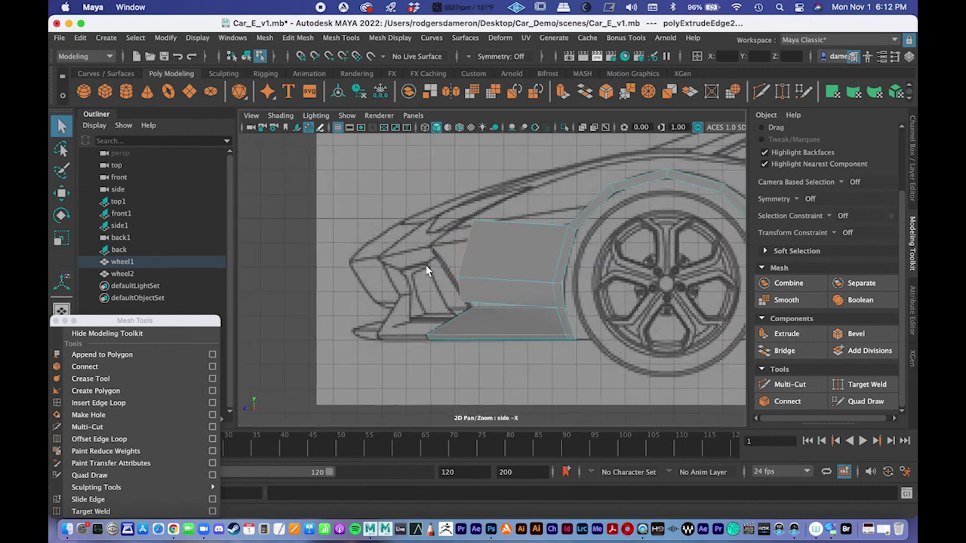
# Move the new panel's upper and middle front vertices onto the blueprint's slanted intake outline in side view.
pyautogui.moveTo(465, 246); pyautogui.dragTo(403, 198, button='right')
pyautogui.click(475, 226)
pyautogui.press('w')
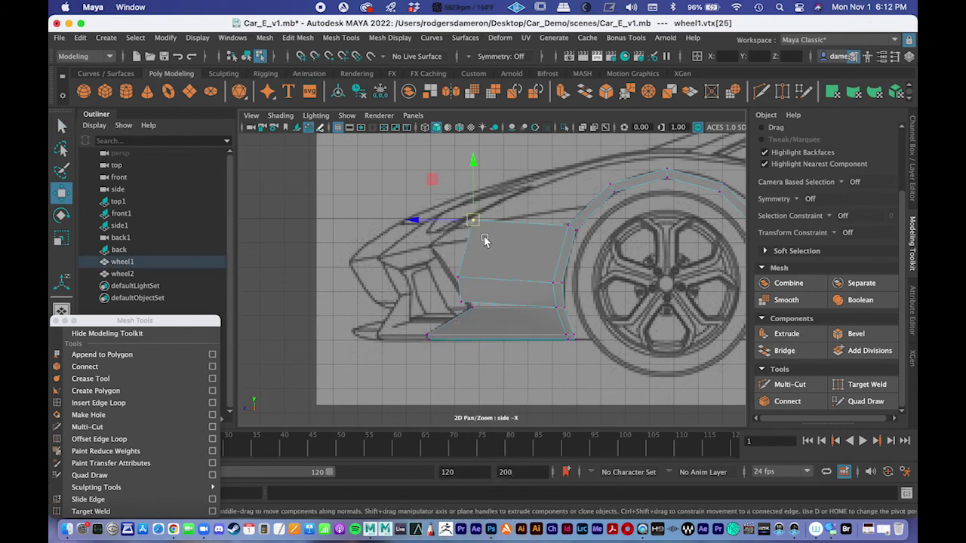
pyautogui.moveTo(476, 222); pyautogui.dragTo(427, 249)
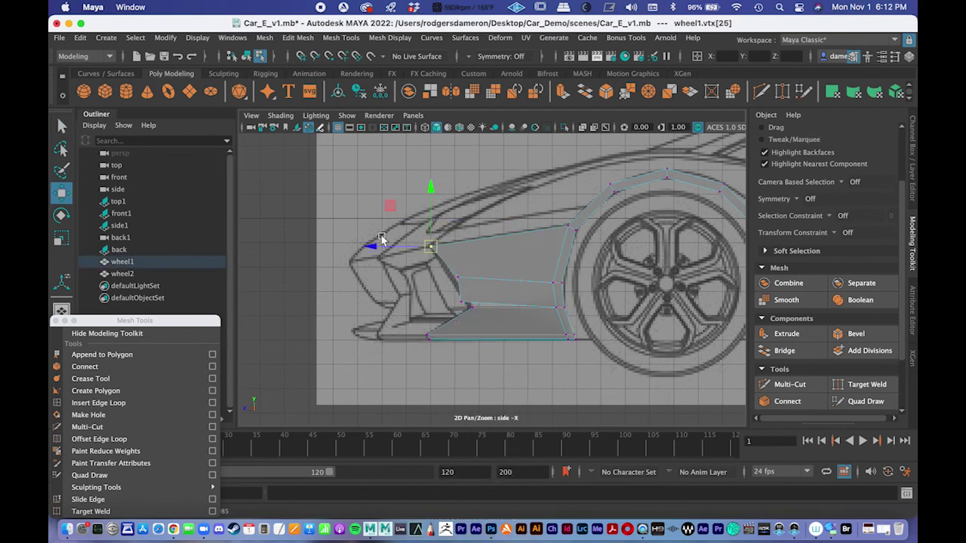
pyautogui.scroll(5, 385, 291)
pyautogui.scroll(2, 380, 293)
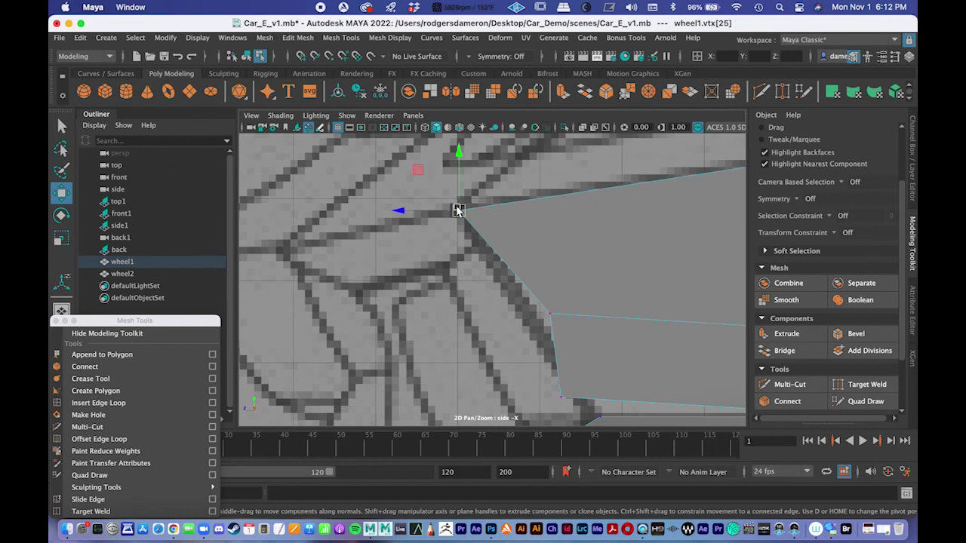
pyautogui.click(542, 306)
pyautogui.moveTo(544, 314); pyautogui.dragTo(530, 330)
# Move the upper panel's lower front vertex onto the lower panel's corner vertex and merge the two.
pyautogui.keyDown('alt'); pyautogui.moveTo(609, 358); pyautogui.dragTo(528, 264, button='middle'); pyautogui.keyUp('alt')
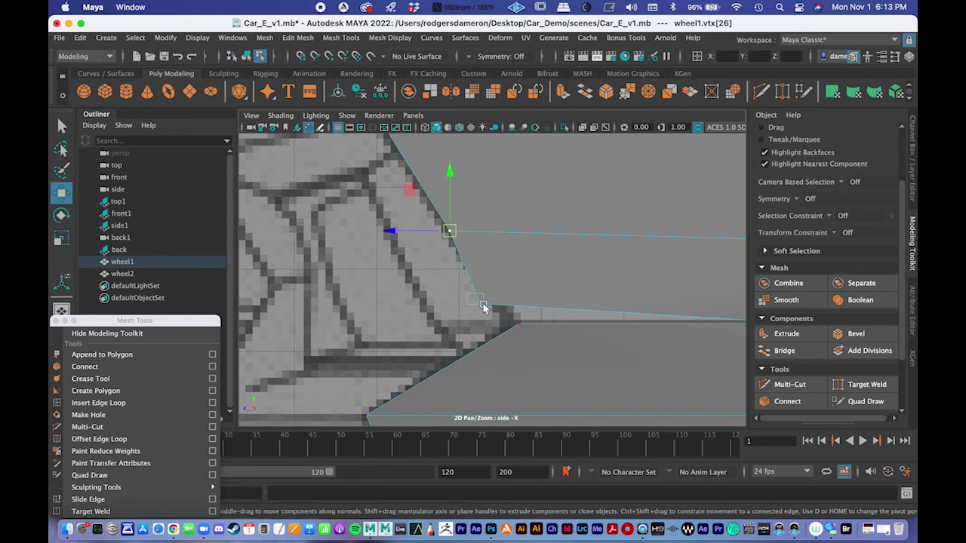
pyautogui.click(481, 306)
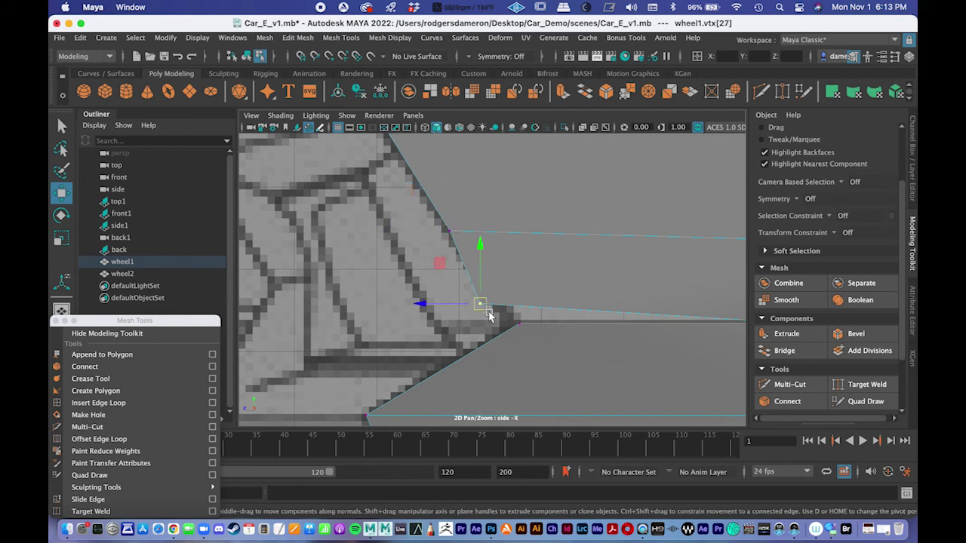
pyautogui.moveTo(489, 314); pyautogui.dragTo(512, 324)
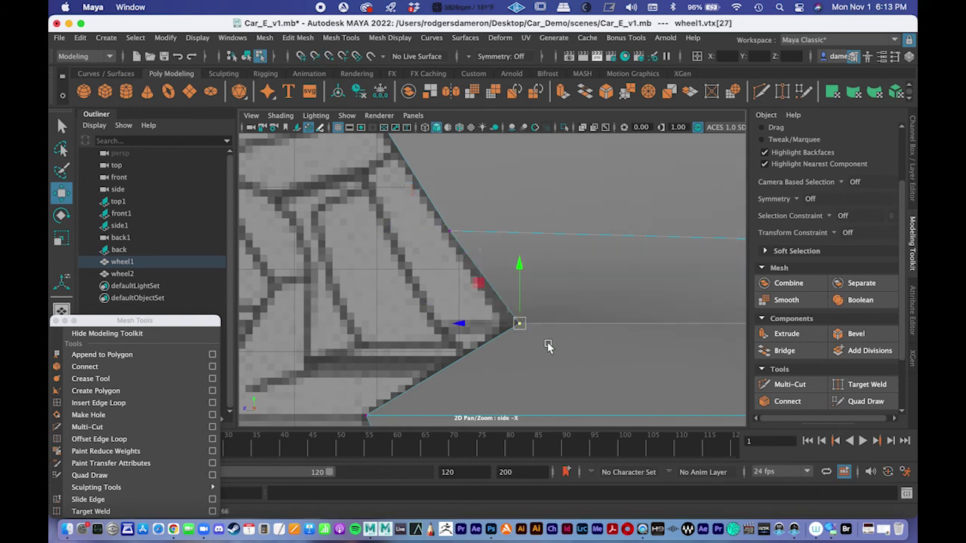
pyautogui.press('q')
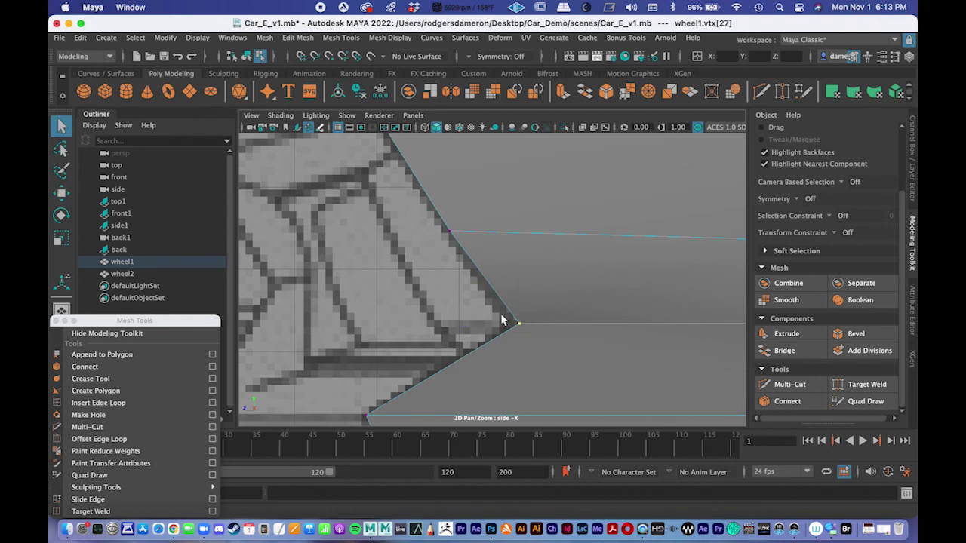
pyautogui.moveTo(545, 340); pyautogui.dragTo(549, 342)
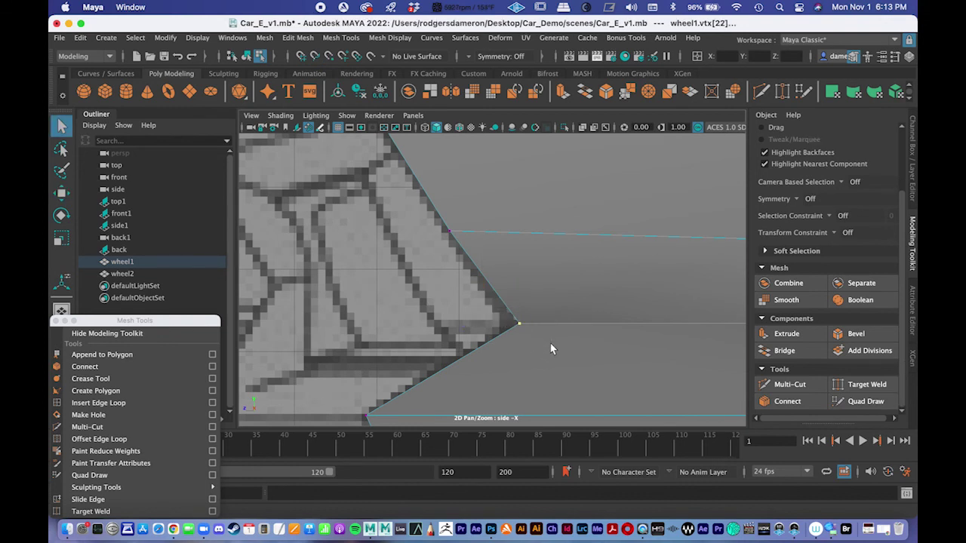
pyautogui.click(630, 92)
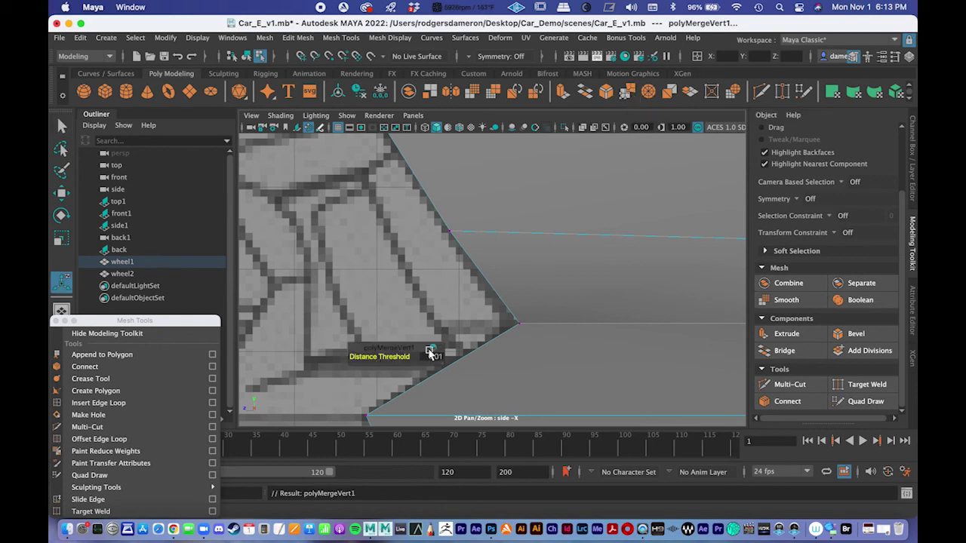
pyautogui.click(468, 315)
# Nudge the upper panel's middle front vertex horizontally to line up with the intake outline in side view.
pyautogui.moveTo(423, 209); pyautogui.dragTo(477, 257)
pyautogui.press('w')
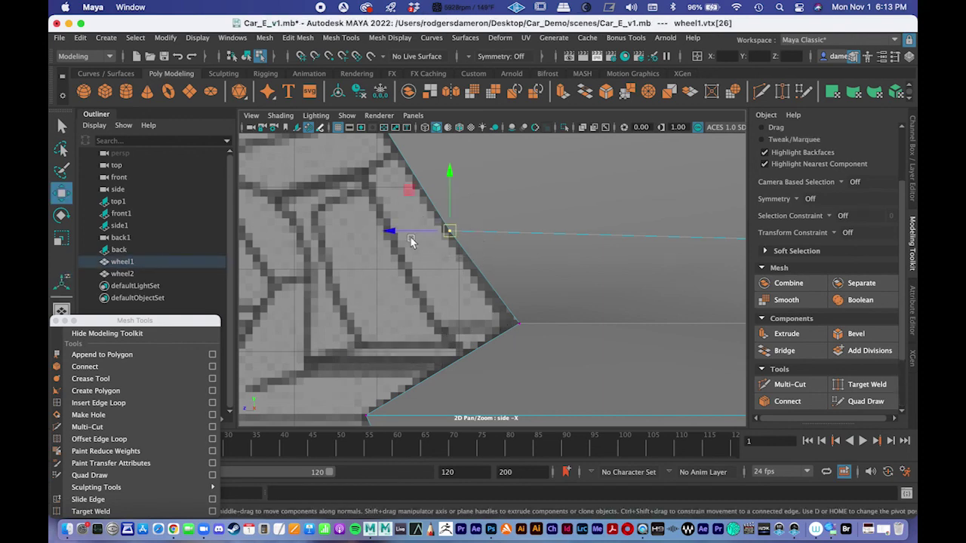
pyautogui.moveTo(390, 231); pyautogui.dragTo(395, 232)
# Move the upper panel's top front vertex inward along X to the blueprint's headlight corner in front view.
pyautogui.keyDown('alt'); pyautogui.moveTo(394, 232); pyautogui.dragTo(512, 367, button='middle'); pyautogui.keyUp('alt')
pyautogui.scroll(-3, 513, 367)
pyautogui.moveTo(472, 238); pyautogui.dragTo(512, 273)
pyautogui.keyDown('alt'); pyautogui.moveTo(664, 320); pyautogui.dragTo(511, 251, button='middle'); pyautogui.keyUp('alt')
pyautogui.keyDown('alt'); pyautogui.moveTo(511, 252); pyautogui.dragTo(455, 248, button='right'); pyautogui.keyUp('alt')
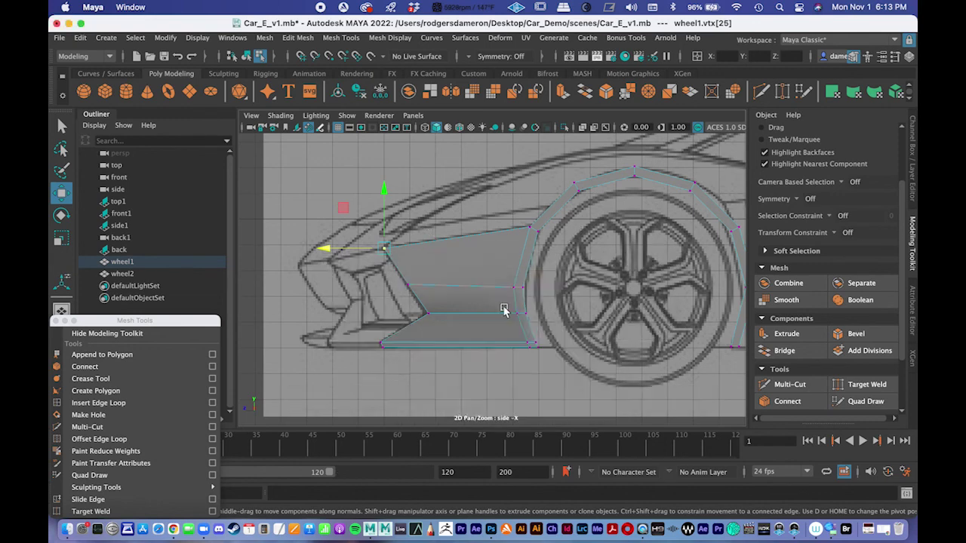
pyautogui.press('space')
pyautogui.press('space')
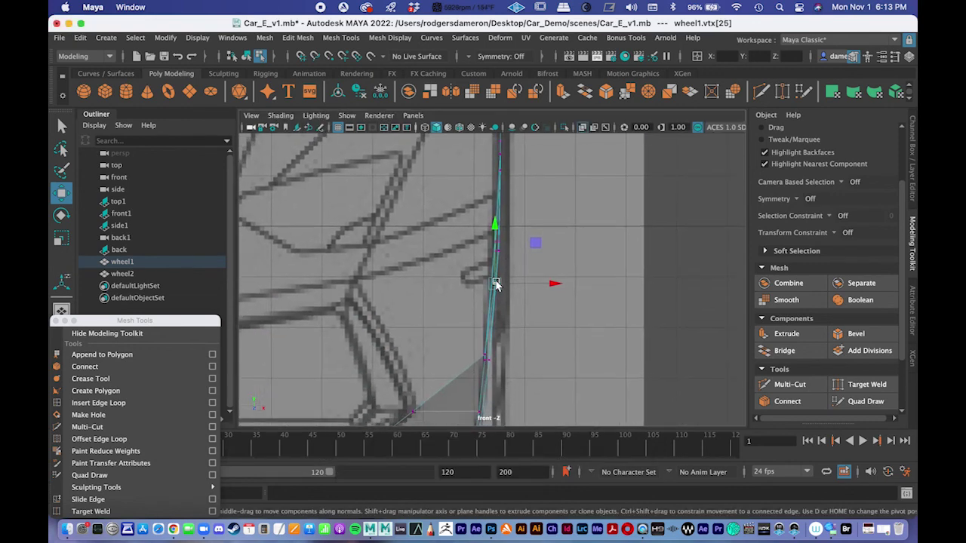
pyautogui.press('space')
pyautogui.keyDown('alt'); pyautogui.moveTo(676, 204); pyautogui.dragTo(550, 214); pyautogui.keyUp('alt')
pyautogui.keyDown('alt'); pyautogui.moveTo(549, 214); pyautogui.dragTo(405, 215, button='right'); pyautogui.keyUp('alt')
pyautogui.keyDown('alt'); pyautogui.moveTo(406, 216); pyautogui.dragTo(411, 242); pyautogui.keyUp('alt')
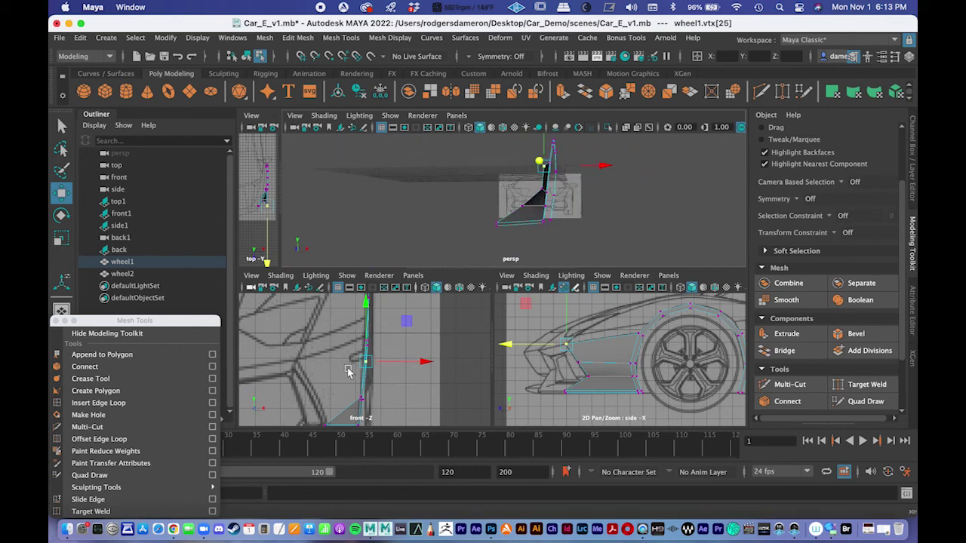
pyautogui.keyDown('alt'); pyautogui.moveTo(544, 198); pyautogui.dragTo(510, 192); pyautogui.keyUp('alt')
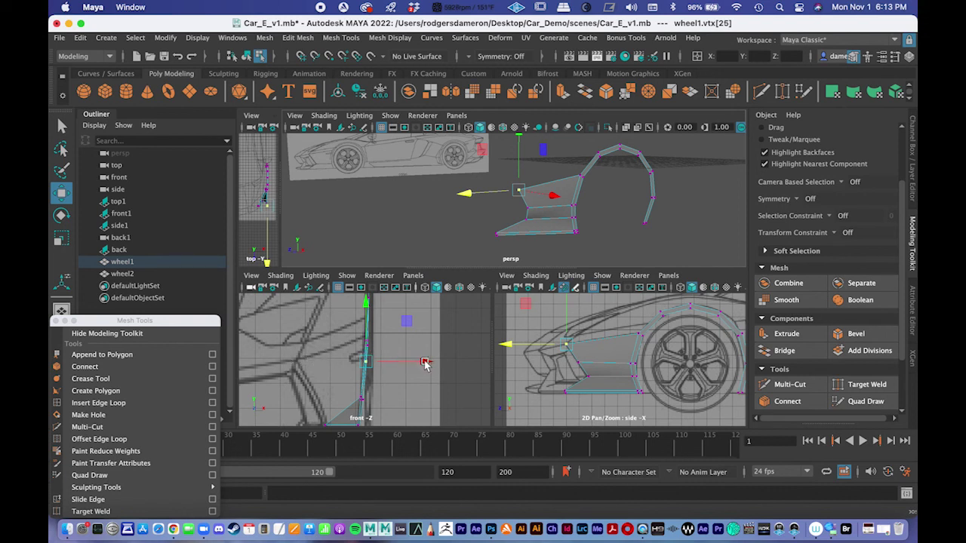
pyautogui.moveTo(427, 364); pyautogui.dragTo(359, 375)
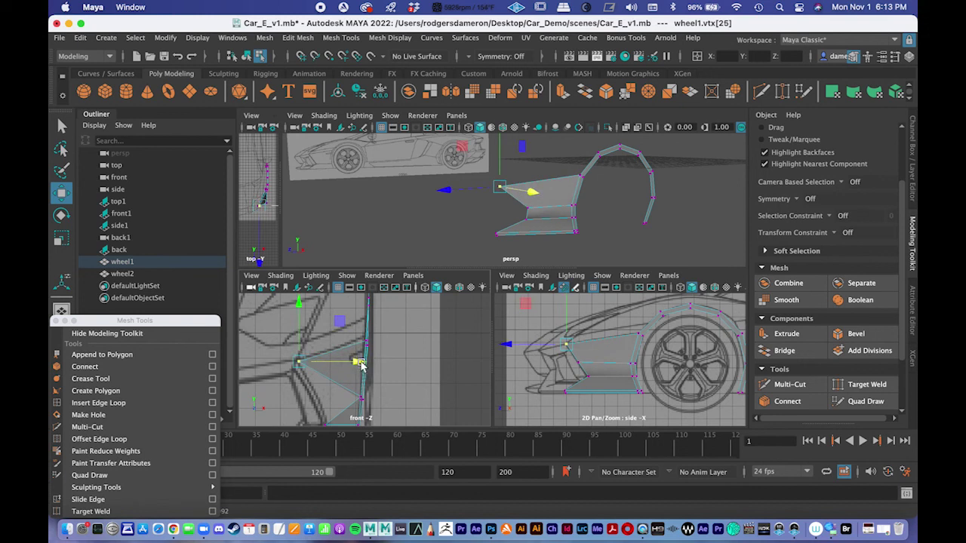
pyautogui.moveTo(361, 365)
pyautogui.mouseDown()
pyautogui.moveTo(379, 368)
pyautogui.moveTo(358, 373)
pyautogui.mouseUp()
# Move the panel's middle front vertex inward to the intake outline in front view and touch up the top front vertex.
pyautogui.click(529, 210)
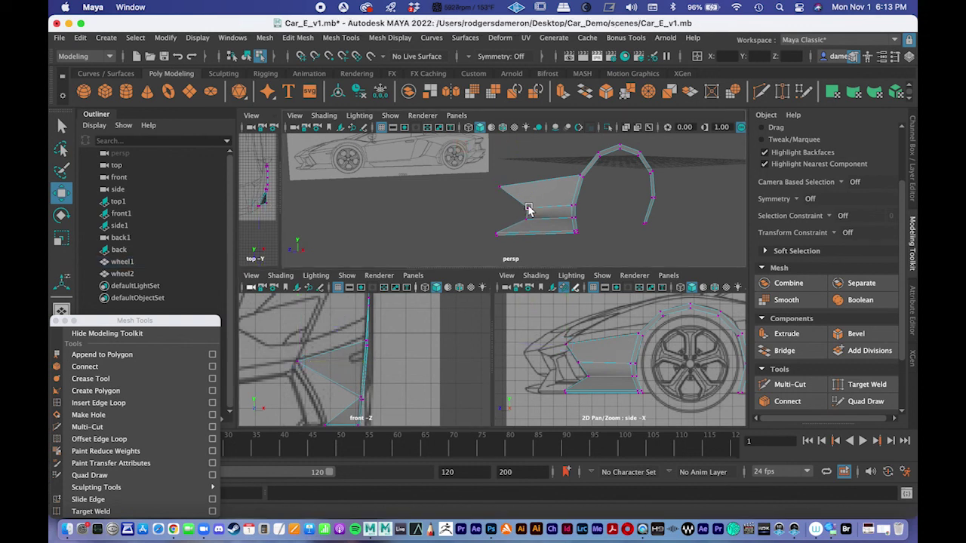
pyautogui.click(526, 210)
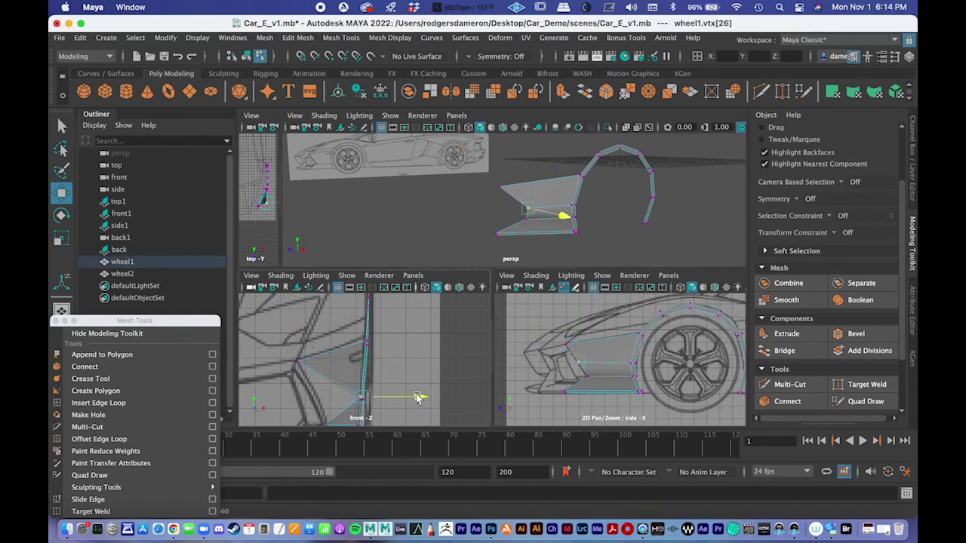
pyautogui.moveTo(388, 400); pyautogui.dragTo(375, 401)
pyautogui.keyDown('alt'); pyautogui.moveTo(370, 401); pyautogui.dragTo(414, 279, button='middle'); pyautogui.keyUp('alt')
pyautogui.keyDown('alt'); pyautogui.moveTo(365, 303); pyautogui.dragTo(377, 310, button='middle'); pyautogui.keyUp('alt')
pyautogui.press('space')
pyautogui.scroll(5, 367, 317)
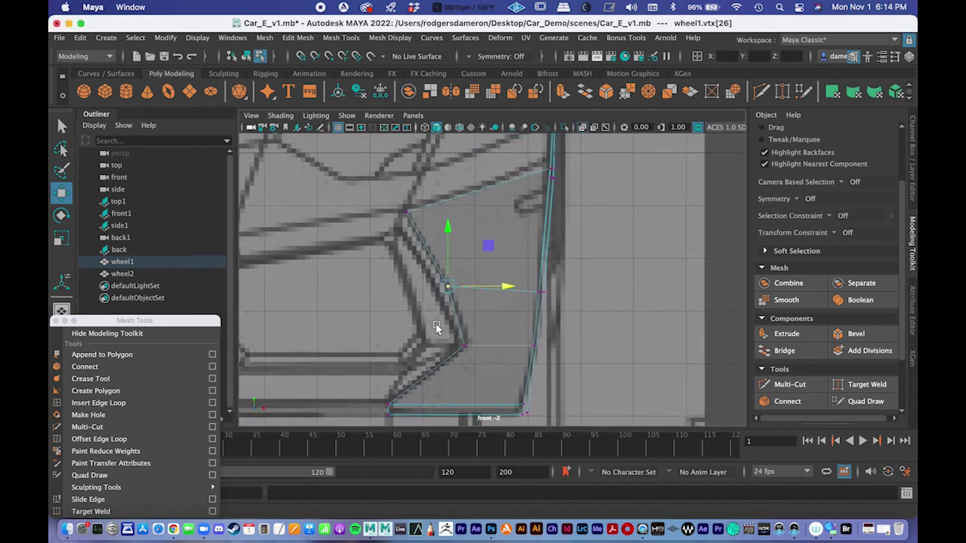
pyautogui.moveTo(486, 290); pyautogui.dragTo(487, 287)
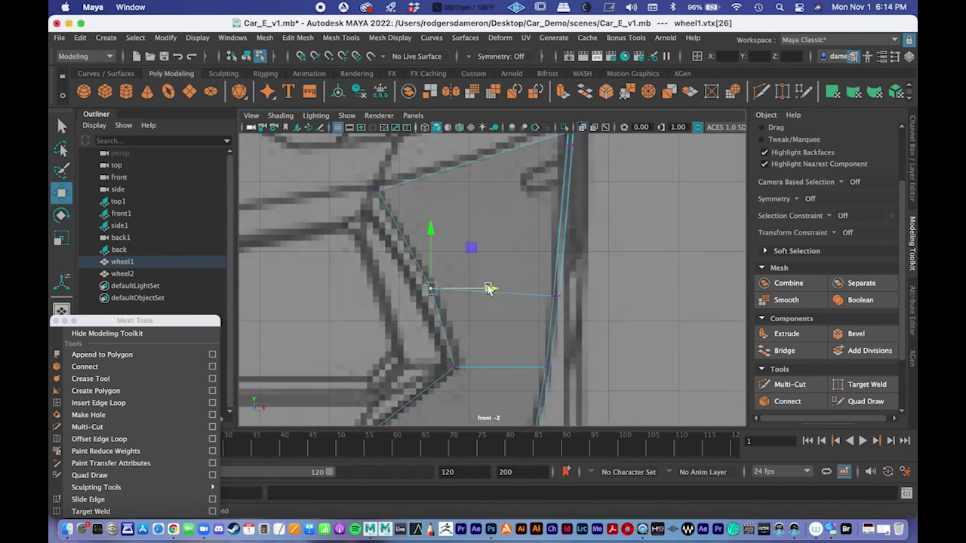
pyautogui.click(381, 193)
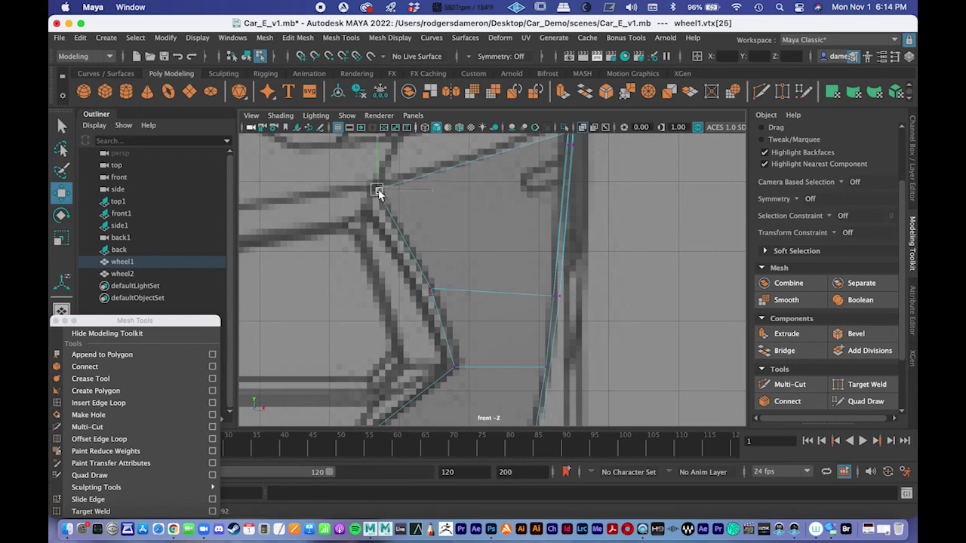
pyautogui.scroll(-3, 483, 306)
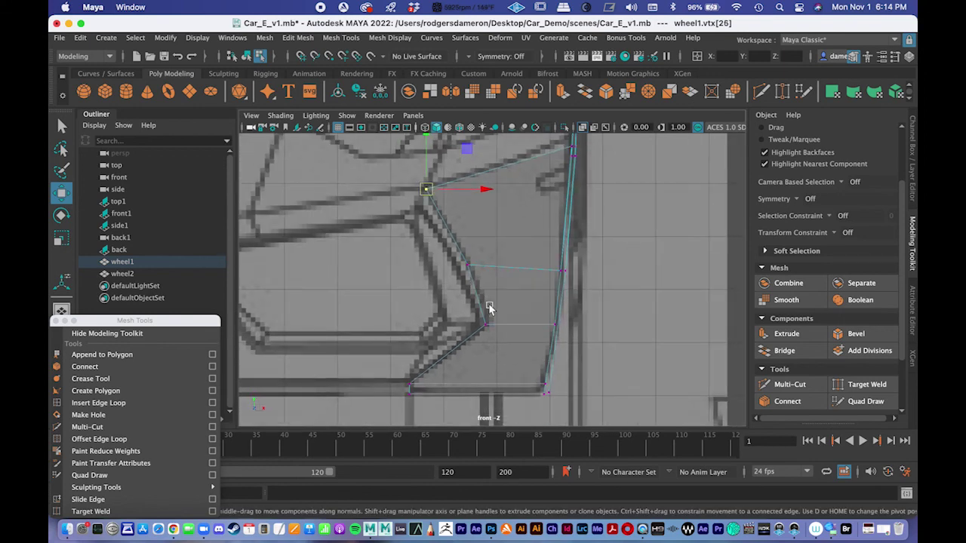
# Return the wheel1 mesh to object mode and examine the panels from several angles in perspective and in the four-view layout.
pyautogui.press('space')
pyautogui.press('space')
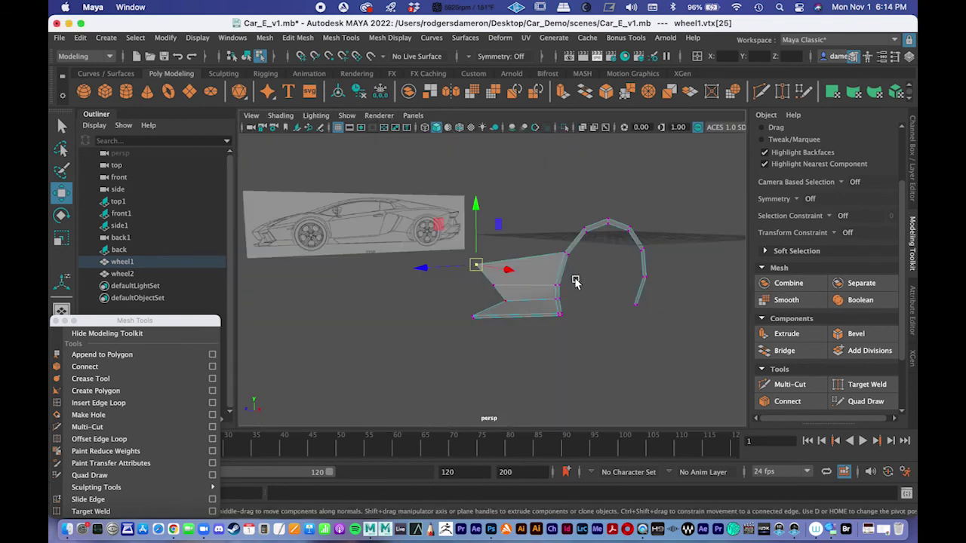
pyautogui.press('q')
pyautogui.keyDown('alt'); pyautogui.moveTo(511, 317); pyautogui.dragTo(457, 197); pyautogui.keyUp('alt')
pyautogui.moveTo(457, 198); pyautogui.dragTo(528, 180, button='right')
pyautogui.keyDown('alt'); pyautogui.moveTo(577, 282); pyautogui.dragTo(504, 278); pyautogui.keyUp('alt')
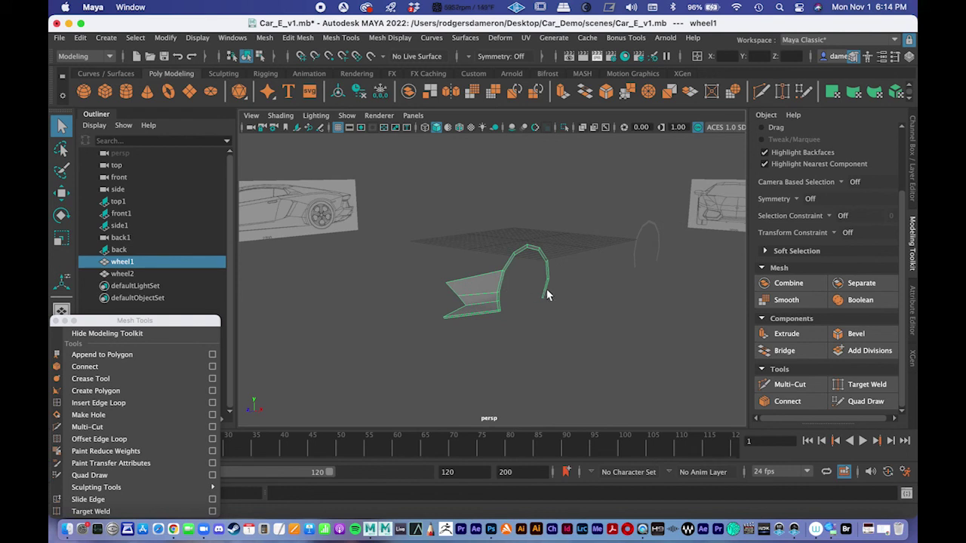
pyautogui.keyDown('alt'); pyautogui.moveTo(465, 312); pyautogui.dragTo(534, 301); pyautogui.keyUp('alt')
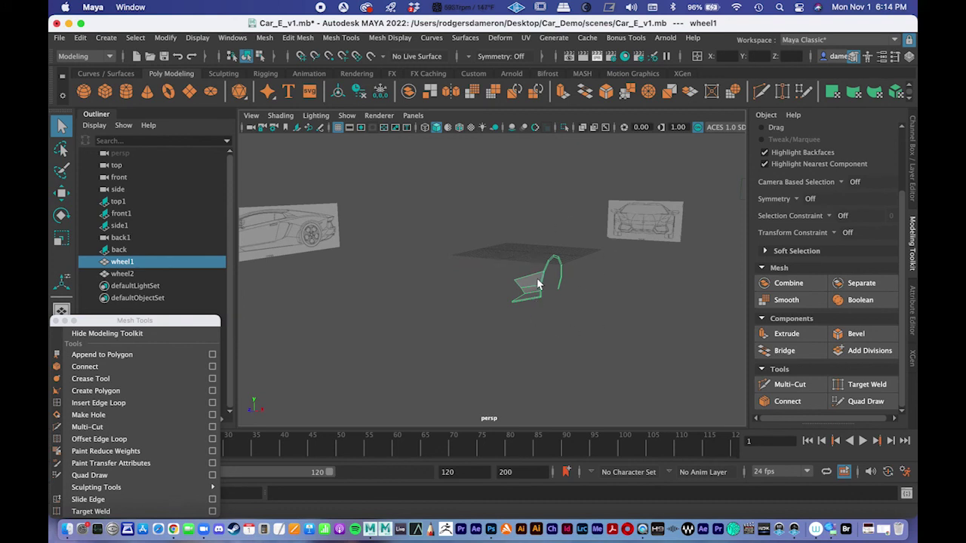
pyautogui.moveTo(537, 285)
pyautogui.keyDown('alt'); pyautogui.mouseDown()
pyautogui.moveTo(608, 315)
pyautogui.moveTo(551, 320)
pyautogui.moveTo(549, 293)
pyautogui.mouseUp(); pyautogui.keyUp('alt')
pyautogui.press('space')
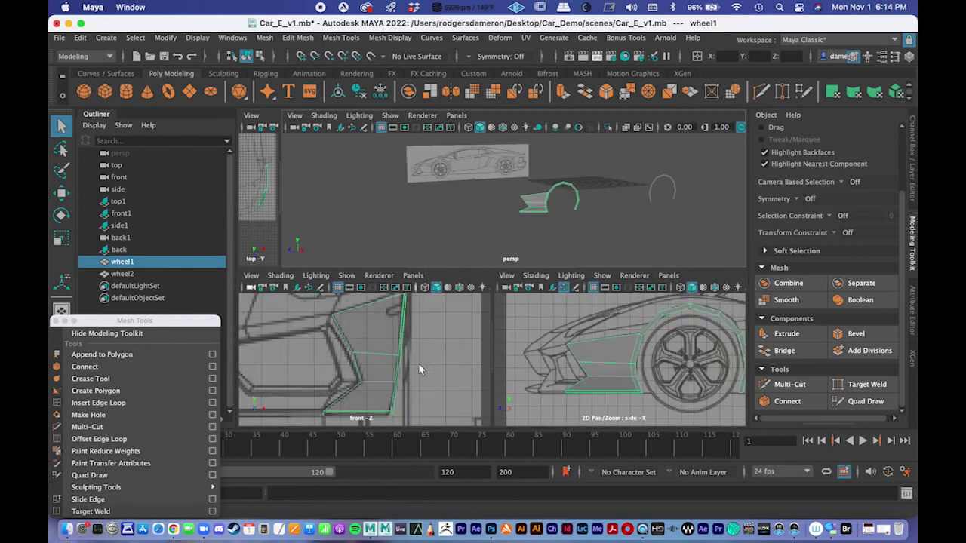
# Extrude the short front edge of the lower panel's bottom strip forward along Z to the front lip line in side view.
pyautogui.keyDown('alt'); pyautogui.moveTo(592, 379); pyautogui.dragTo(641, 325, button='middle'); pyautogui.keyUp('alt')
pyautogui.scroll(2, 643, 343)
pyautogui.press('space')
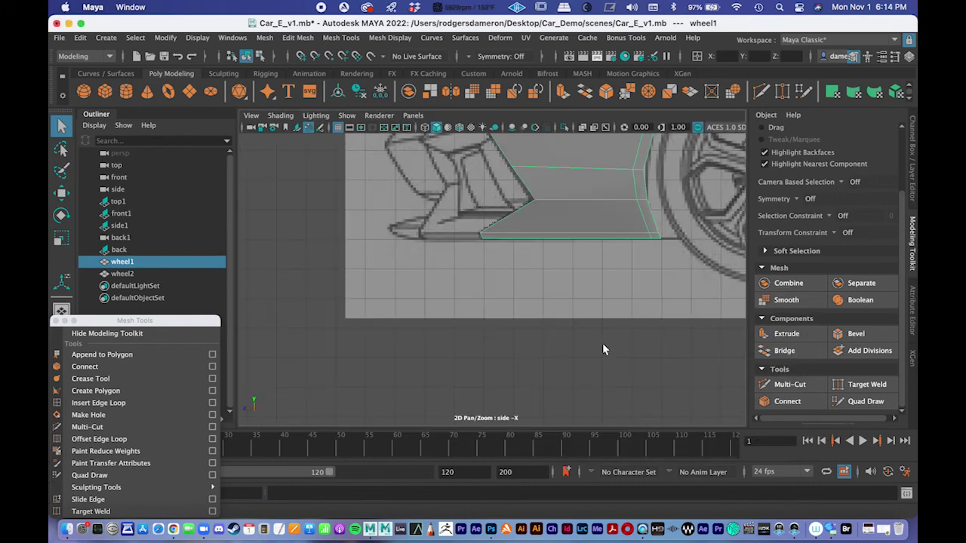
pyautogui.keyDown('alt'); pyautogui.moveTo(423, 270); pyautogui.dragTo(616, 276, button='right'); pyautogui.keyUp('alt')
pyautogui.keyDown('alt'); pyautogui.moveTo(428, 187); pyautogui.dragTo(485, 294, button='middle'); pyautogui.keyUp('alt')
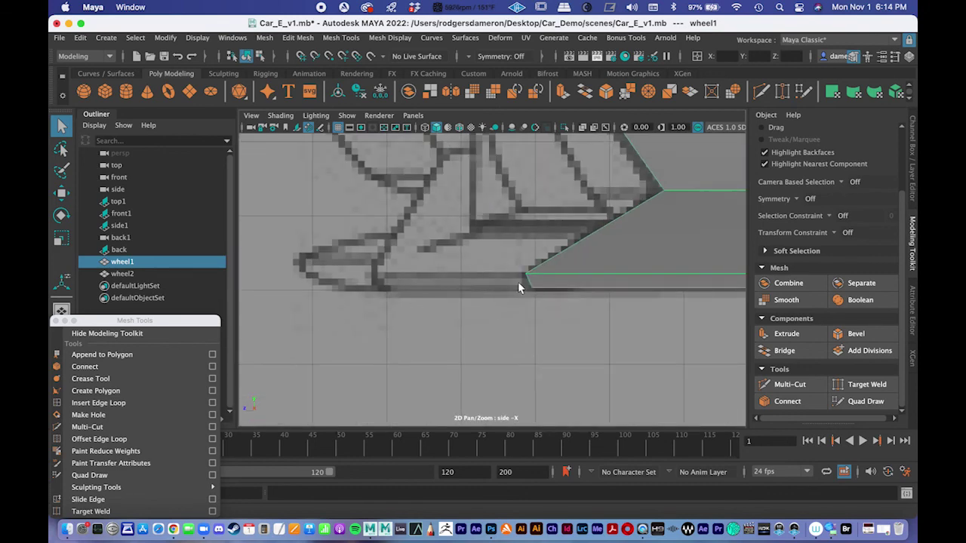
pyautogui.moveTo(527, 197); pyautogui.dragTo(531, 184, button='right')
pyautogui.click(527, 164)
pyautogui.click(528, 278)
pyautogui.click(784, 333)
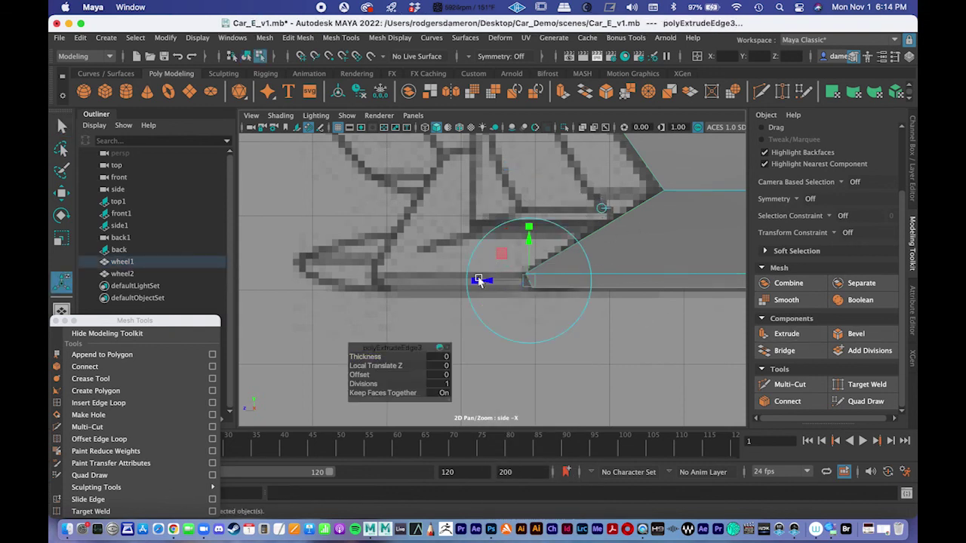
pyautogui.moveTo(489, 285); pyautogui.dragTo(342, 297)
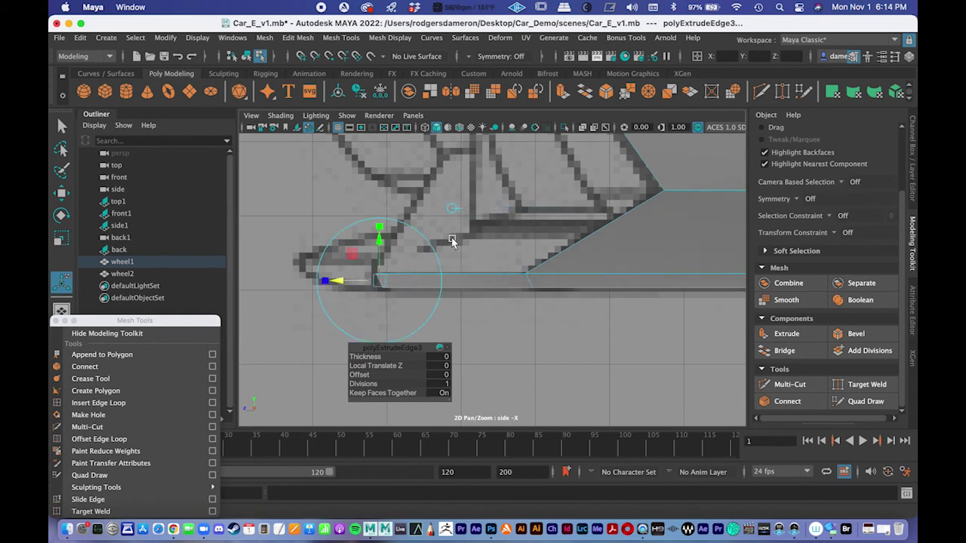
# Move the extruded strip's end edge inward along X to the far lower corner of the intake in front view.
pyautogui.keyDown('alt'); pyautogui.moveTo(450, 240); pyautogui.dragTo(451, 249, button='middle'); pyautogui.keyUp('alt')
pyautogui.press('space')
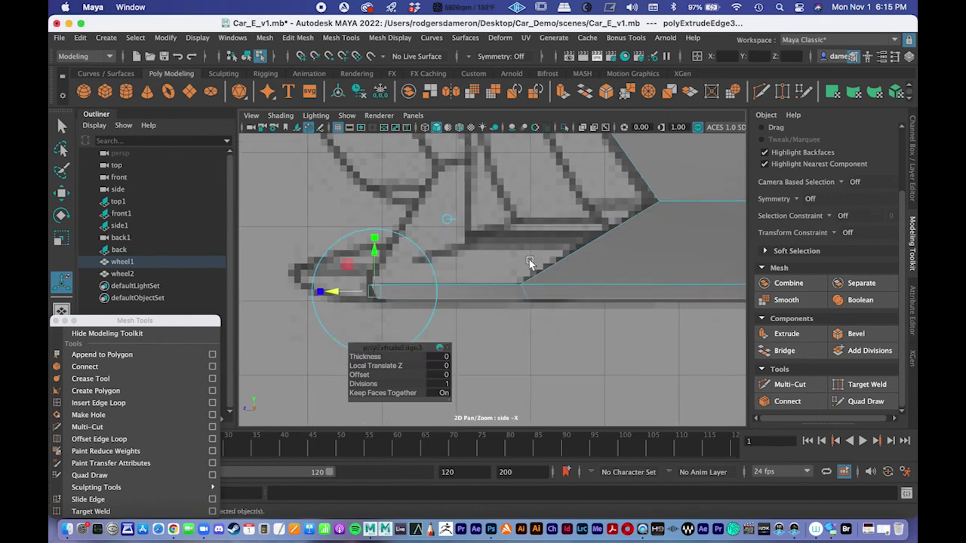
pyautogui.press('space')
pyautogui.keyDown('alt'); pyautogui.moveTo(534, 289); pyautogui.dragTo(599, 243, button='middle'); pyautogui.keyUp('alt')
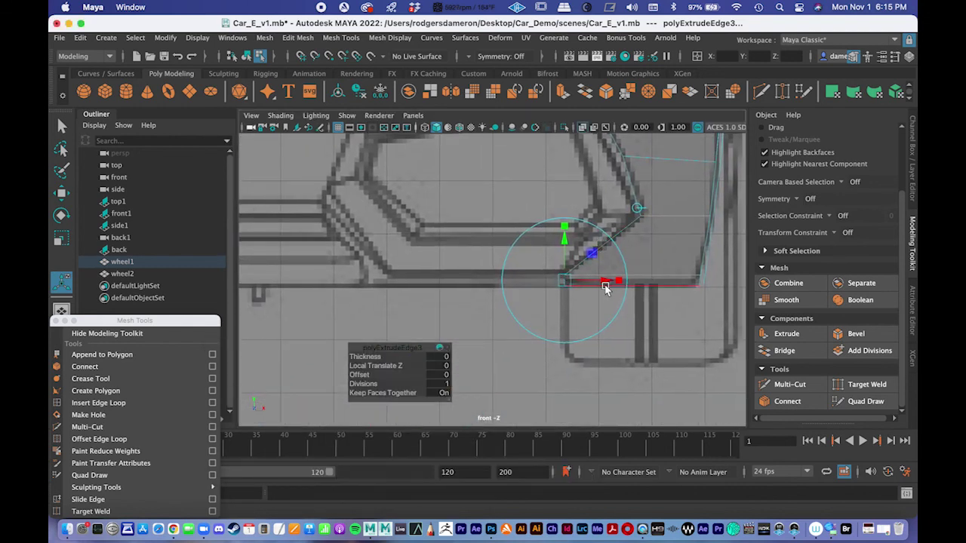
pyautogui.press('w')
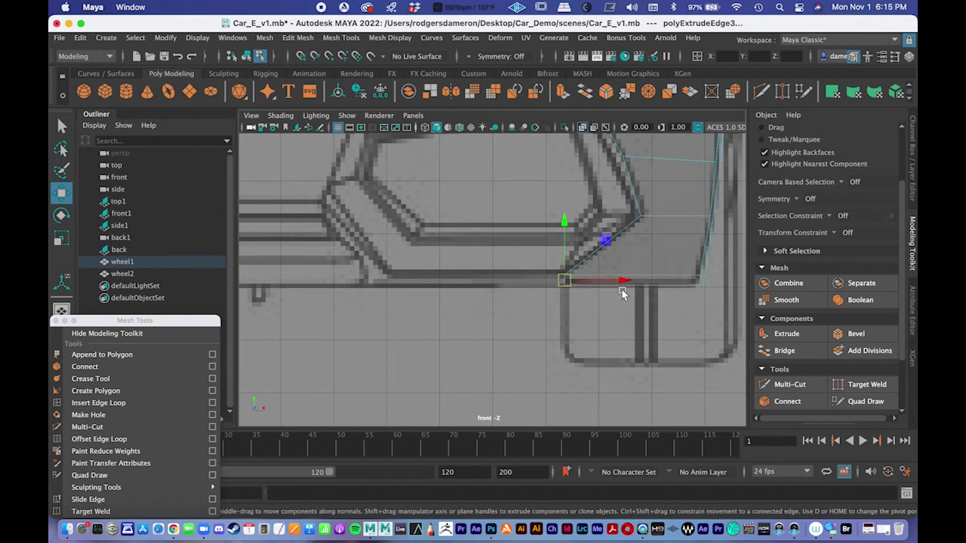
pyautogui.moveTo(624, 283); pyautogui.dragTo(441, 296)
pyautogui.scroll(10, 431, 295)
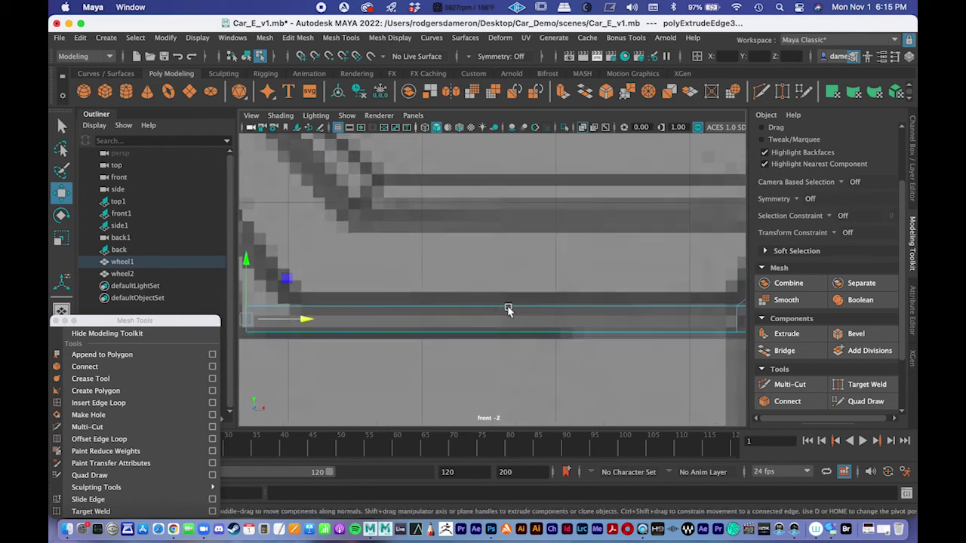
pyautogui.keyDown('alt'); pyautogui.moveTo(508, 308); pyautogui.dragTo(515, 269, button='middle'); pyautogui.keyUp('alt')
pyautogui.scroll(-5, 515, 269)
pyautogui.moveTo(485, 282); pyautogui.dragTo(488, 282)
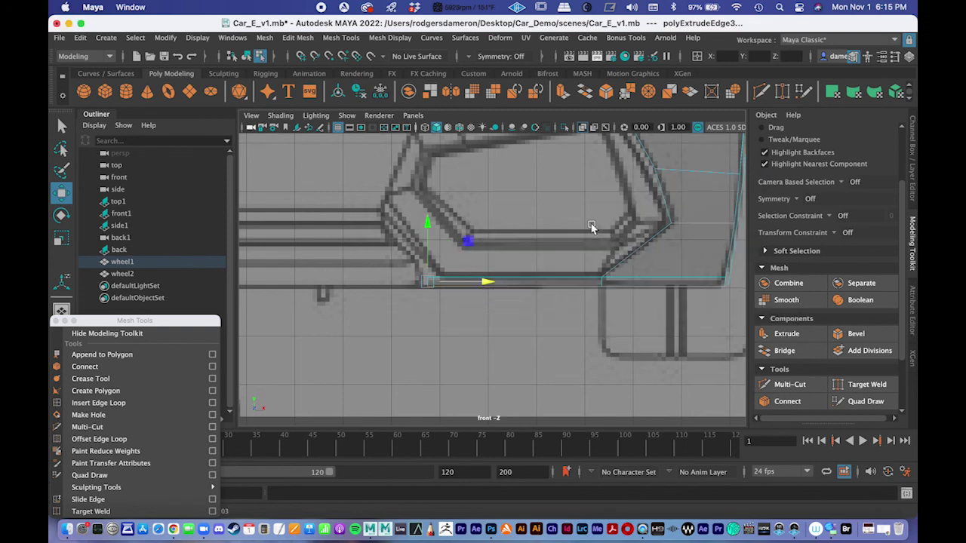
# Move the strip's end edge forward and slightly outward onto the bumper outline corner in top view.
pyautogui.press('space')
pyautogui.moveTo(282, 191); pyautogui.dragTo(500, 128)
pyautogui.keyDown('alt'); pyautogui.moveTo(525, 121); pyautogui.dragTo(503, 154, button='middle'); pyautogui.keyUp('alt')
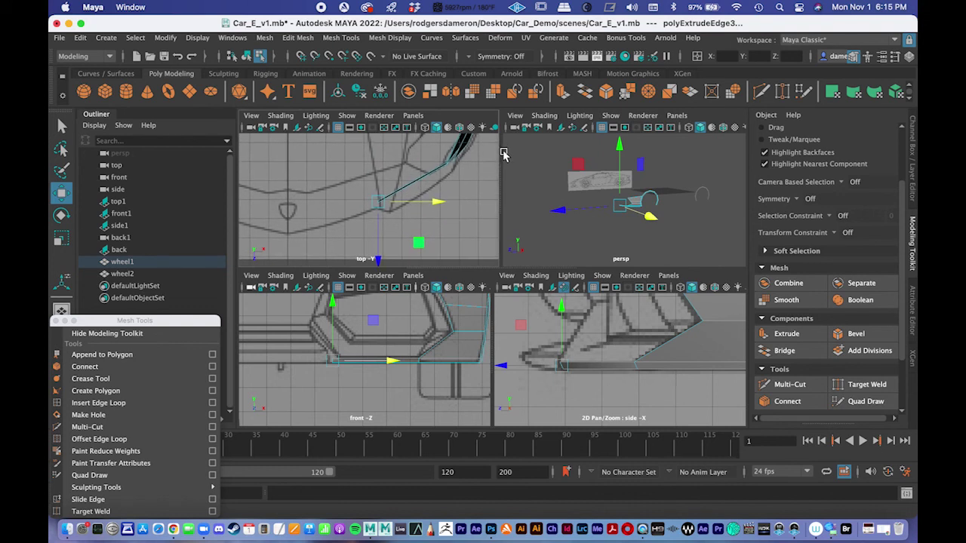
pyautogui.keyDown('alt'); pyautogui.moveTo(441, 200); pyautogui.dragTo(405, 198, button='middle'); pyautogui.keyUp('alt')
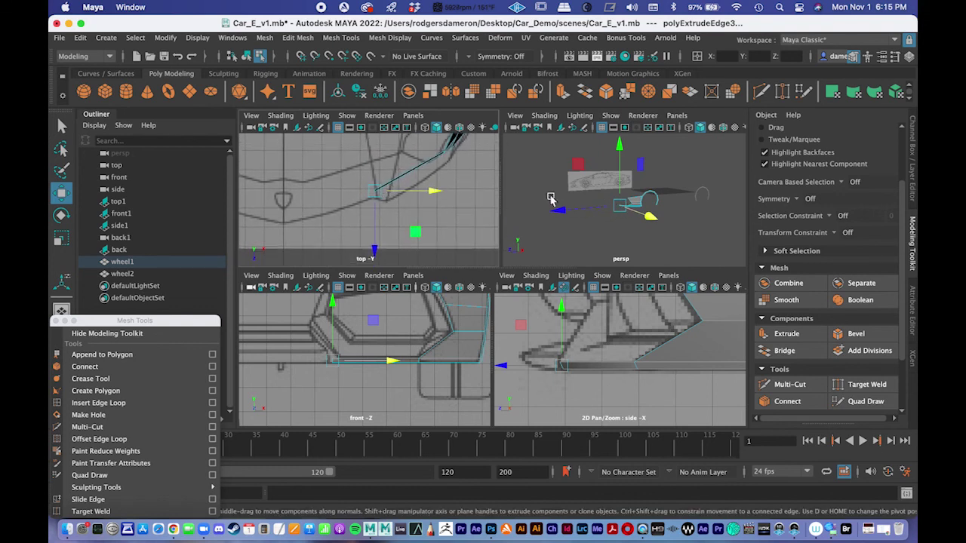
pyautogui.keyDown('alt'); pyautogui.moveTo(435, 186); pyautogui.dragTo(386, 288, button='middle'); pyautogui.keyUp('alt')
pyautogui.keyDown('alt'); pyautogui.moveTo(642, 343); pyautogui.dragTo(646, 409, button='middle'); pyautogui.keyUp('alt')
pyautogui.scroll(-5, 637, 355)
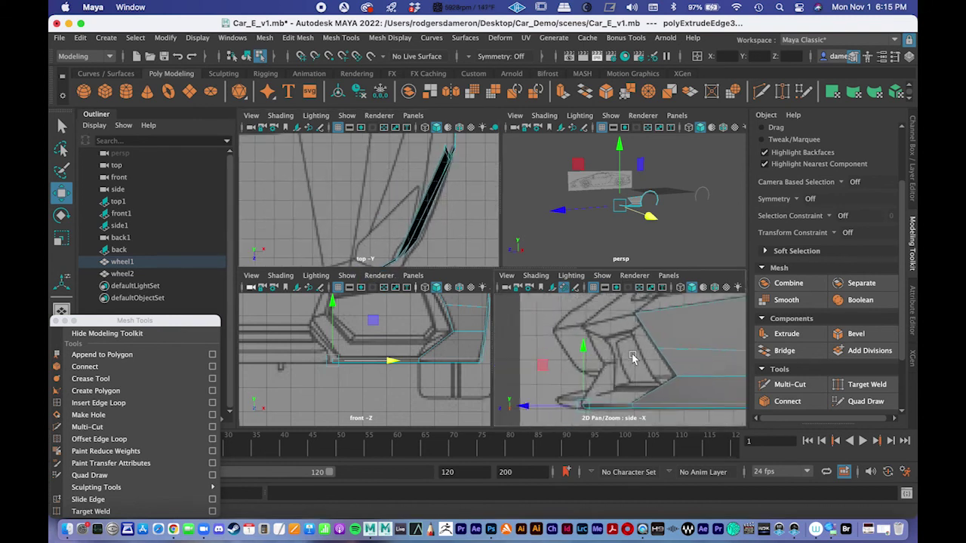
pyautogui.scroll(2, 616, 338)
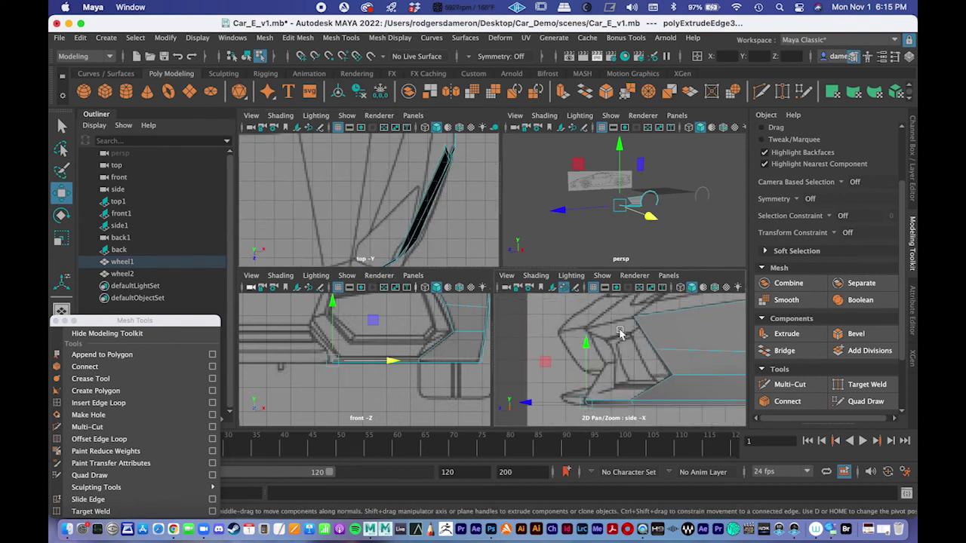
pyautogui.scroll(-4, 432, 176)
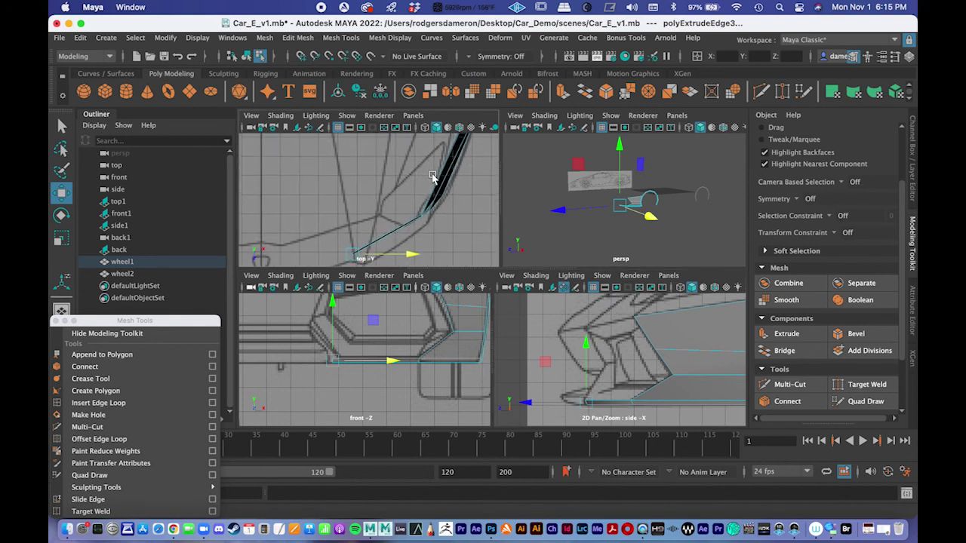
pyautogui.keyDown('alt'); pyautogui.moveTo(316, 262); pyautogui.dragTo(320, 199, button='middle'); pyautogui.keyUp('alt')
pyautogui.moveTo(347, 196); pyautogui.dragTo(352, 206)
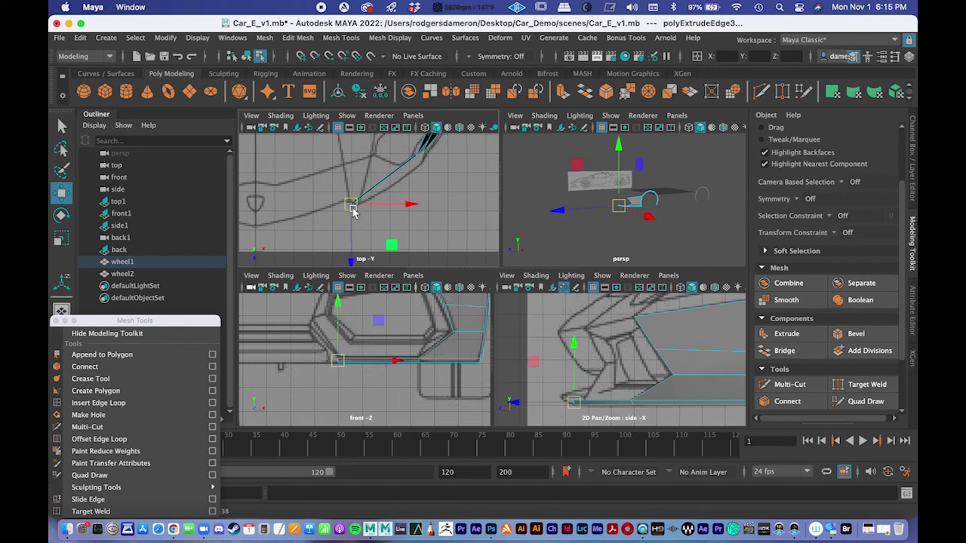
pyautogui.keyDown('alt'); pyautogui.moveTo(351, 211); pyautogui.dragTo(345, 174, button='middle'); pyautogui.keyUp('alt')
pyautogui.moveTo(344, 225); pyautogui.dragTo(347, 231)
# Move the vertex pair where the strip joins the lower panel forward along Z toward the bumper outline in top view.
pyautogui.keyDown('alt'); pyautogui.moveTo(399, 168); pyautogui.dragTo(360, 250, button='middle'); pyautogui.keyUp('alt')
pyautogui.moveTo(367, 200); pyautogui.dragTo(332, 188, button='right')
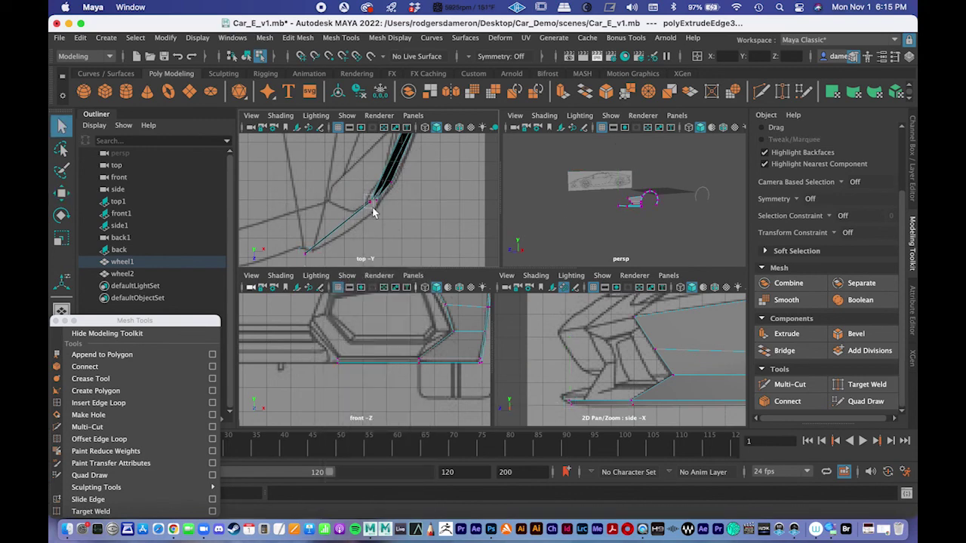
pyautogui.moveTo(376, 210); pyautogui.dragTo(382, 212)
pyautogui.moveTo(337, 150); pyautogui.dragTo(407, 241)
pyautogui.click(397, 218)
pyautogui.moveTo(355, 194); pyautogui.dragTo(370, 206)
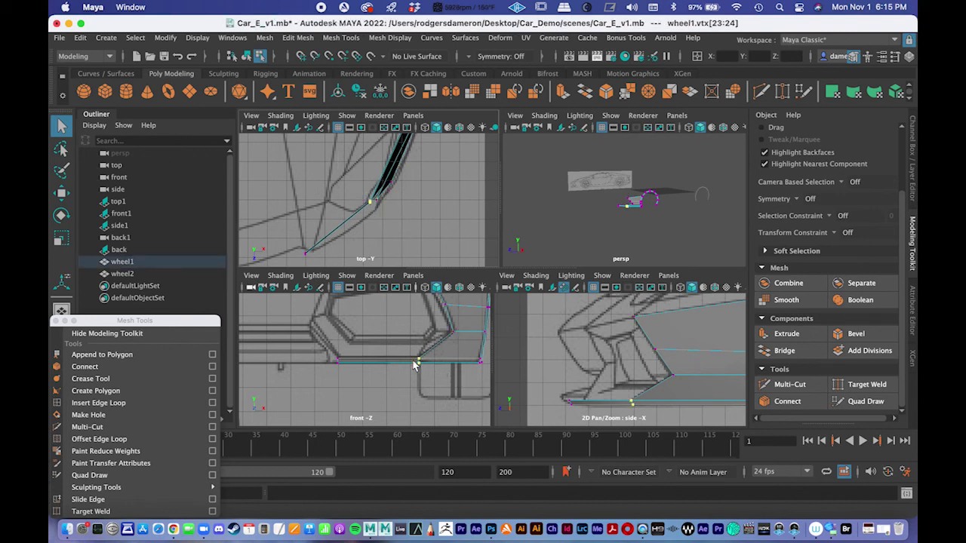
pyautogui.press('w')
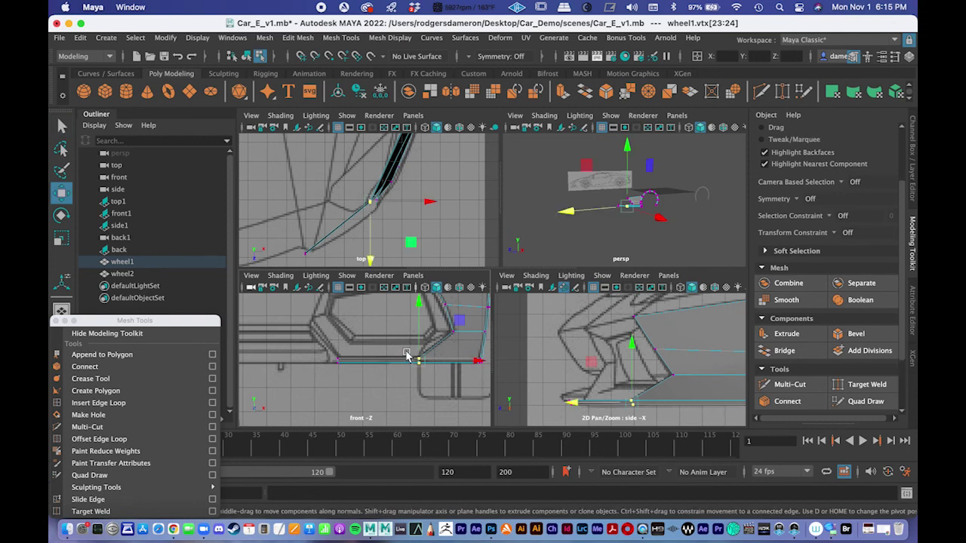
pyautogui.moveTo(370, 252); pyautogui.dragTo(372, 262)
# Move the upper panel's top front vertex forward along Z toward the body outline in top view.
pyautogui.keyDown('alt'); pyautogui.moveTo(441, 332); pyautogui.dragTo(436, 373, button='middle'); pyautogui.keyUp('alt')
pyautogui.click(411, 306)
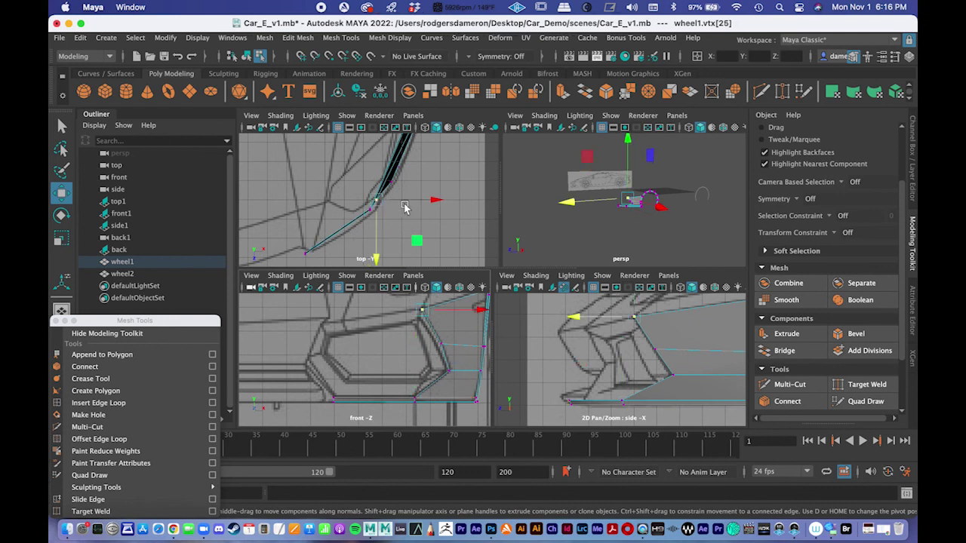
pyautogui.moveTo(380, 251); pyautogui.dragTo(378, 260)
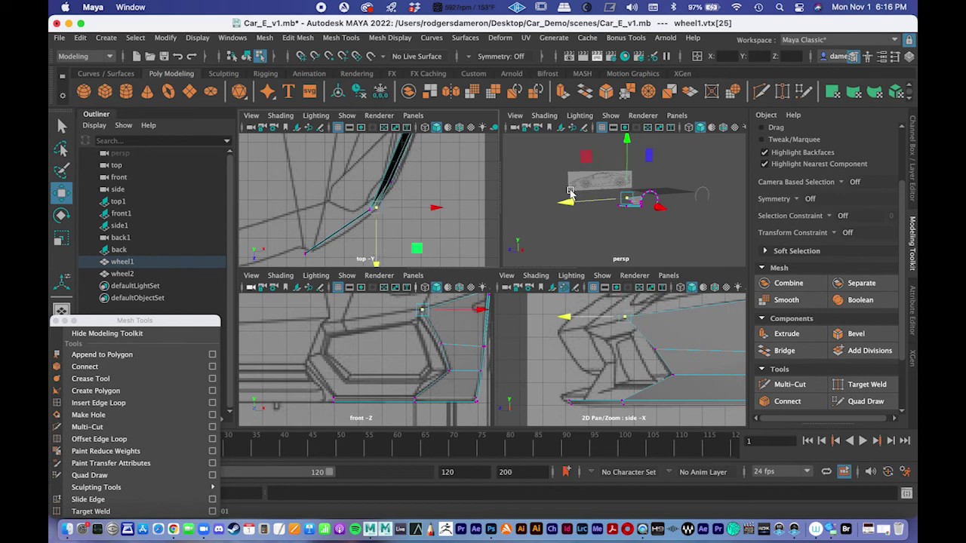
# Turn on X-Ray shading in the side view so the blueprint shows through the mesh.
pyautogui.press('space')
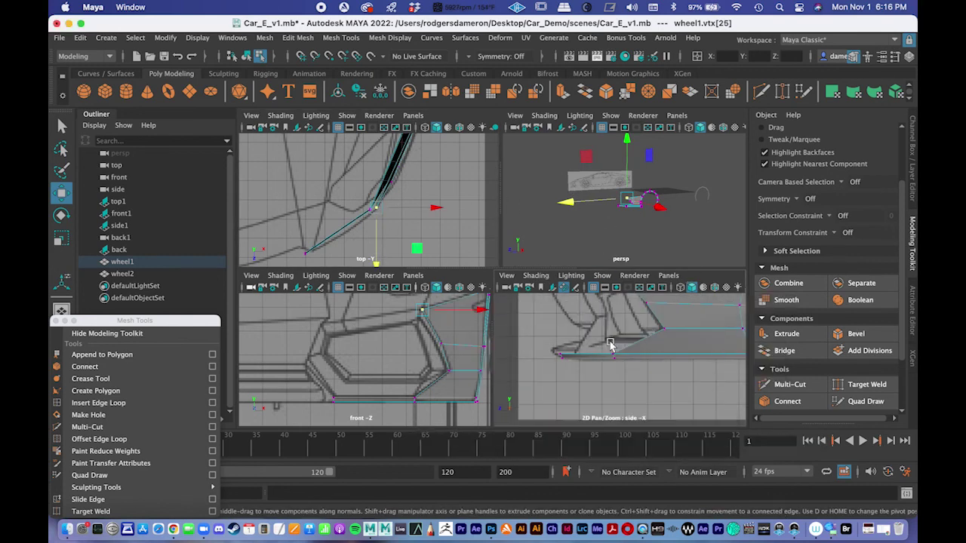
pyautogui.scroll(3, 642, 330)
pyautogui.keyDown('alt'); pyautogui.moveTo(494, 244); pyautogui.dragTo(475, 304, button='middle'); pyautogui.keyUp('alt')
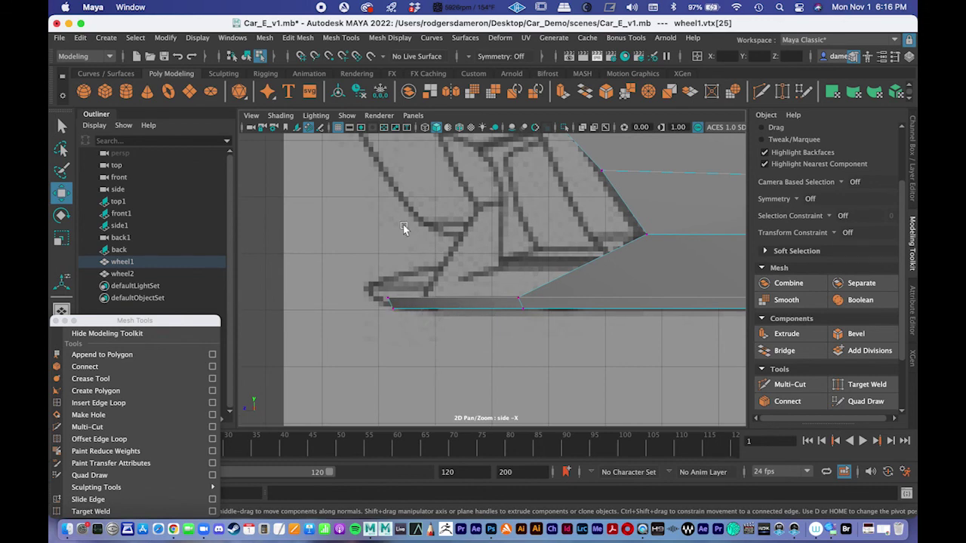
pyautogui.click(279, 115)
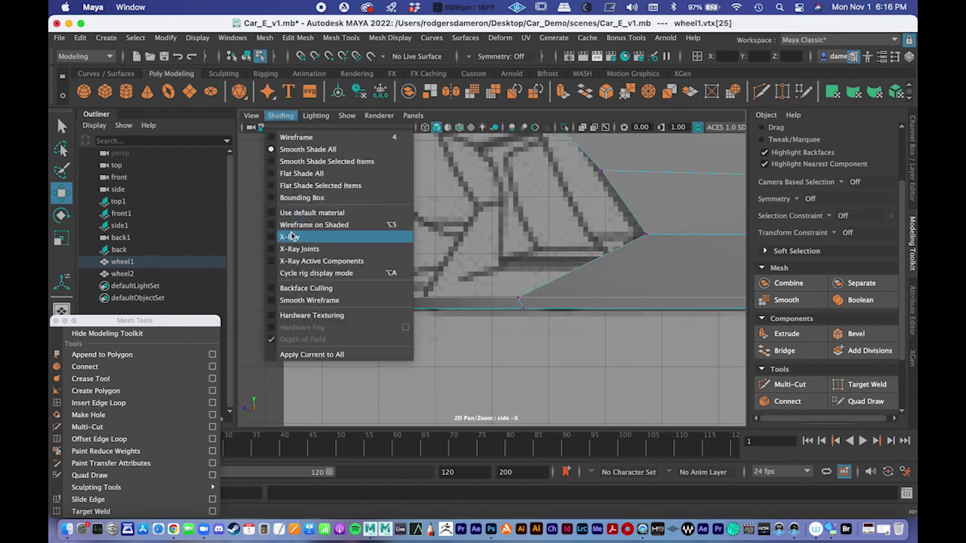
pyautogui.click(292, 236)
# Move the strip's end vertices and the pair joining it to the panel backward along Z to the blueprint lines in side view.
pyautogui.keyDown('alt'); pyautogui.moveTo(410, 296); pyautogui.dragTo(412, 298, button='middle'); pyautogui.keyUp('alt')
pyautogui.moveTo(370, 278); pyautogui.dragTo(432, 329)
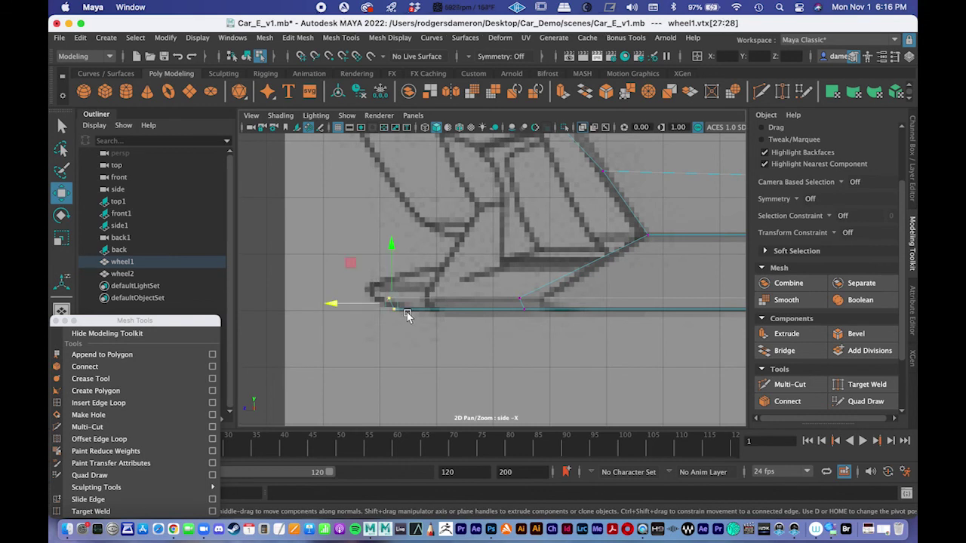
pyautogui.moveTo(335, 304); pyautogui.dragTo(371, 304)
pyautogui.moveTo(502, 285); pyautogui.dragTo(550, 340)
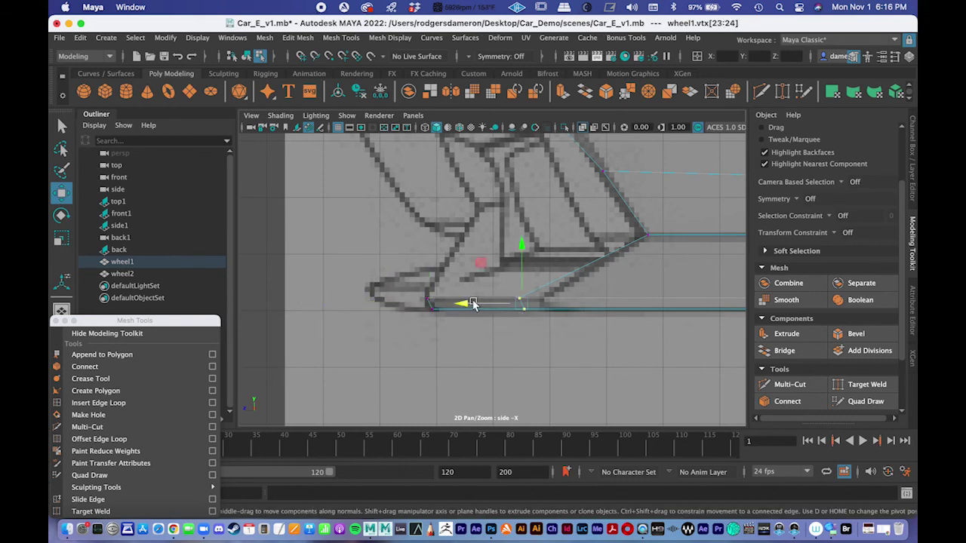
pyautogui.moveTo(462, 304); pyautogui.dragTo(486, 306)
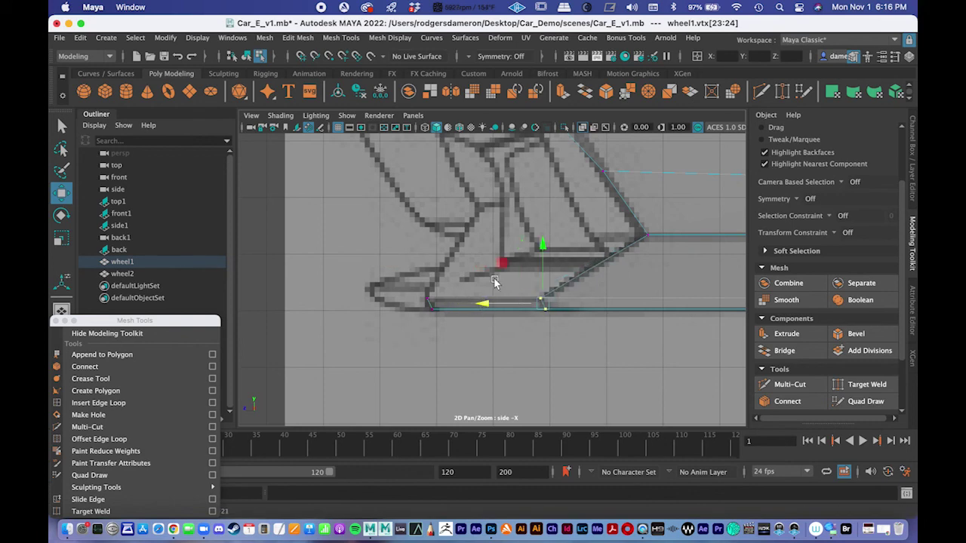
# Move the upper panel's top front vertex back to the headlight corner in side view and select the middle front vertex.
pyautogui.scroll(-3, 412, 283)
pyautogui.scroll(2, 483, 287)
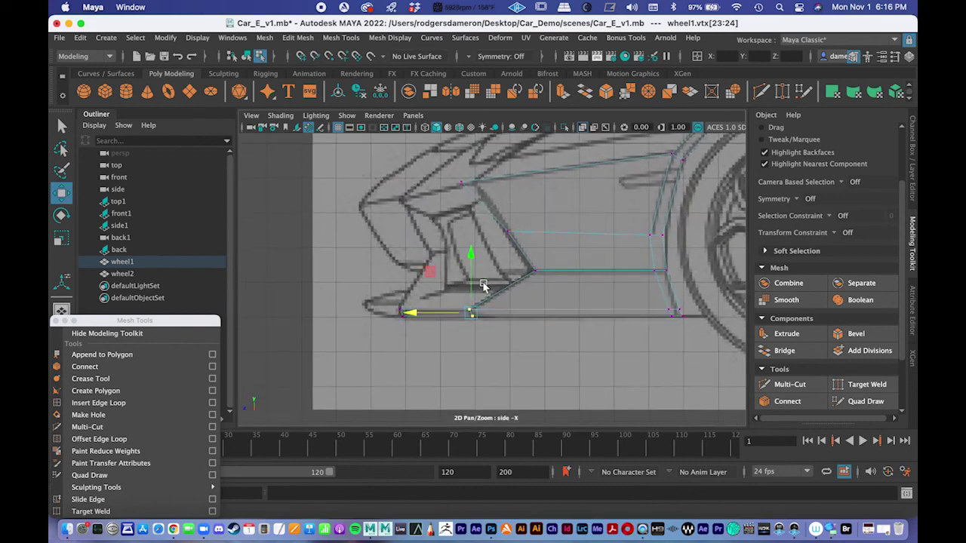
pyautogui.click(464, 186)
pyautogui.moveTo(456, 178); pyautogui.dragTo(477, 187)
pyautogui.scroll(2, 476, 187)
pyautogui.click(511, 224)
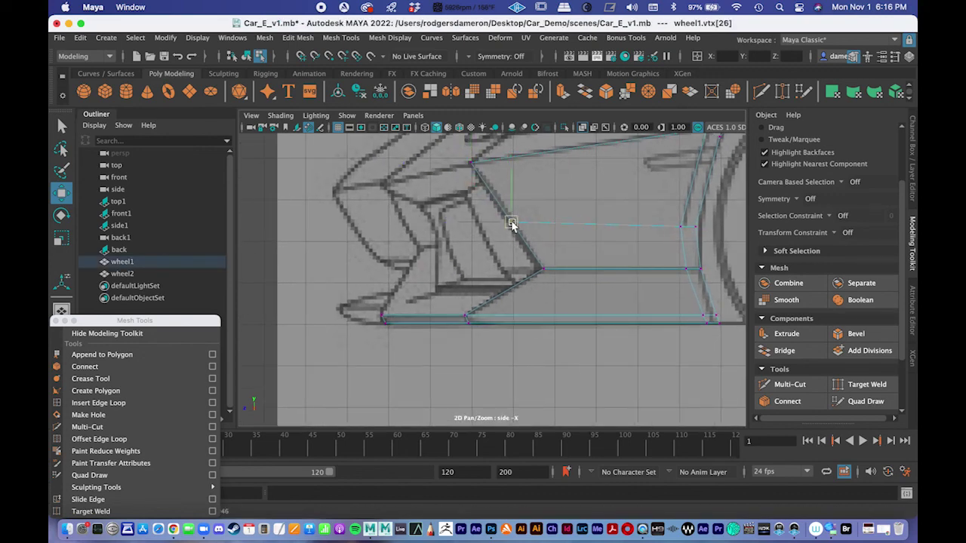
# Examine how the fender panels and wheel arch line up with the blueprints in the side, front and top views.
pyautogui.keyDown('alt'); pyautogui.moveTo(588, 227); pyautogui.dragTo(424, 250, button='middle'); pyautogui.keyUp('alt')
pyautogui.scroll(-6, 500, 241)
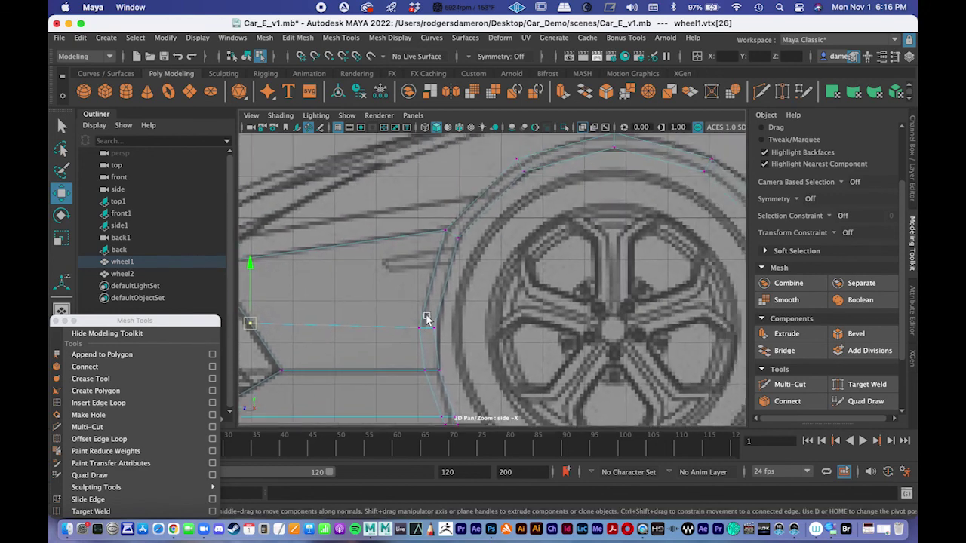
pyautogui.scroll(3, 505, 279)
pyautogui.press('space')
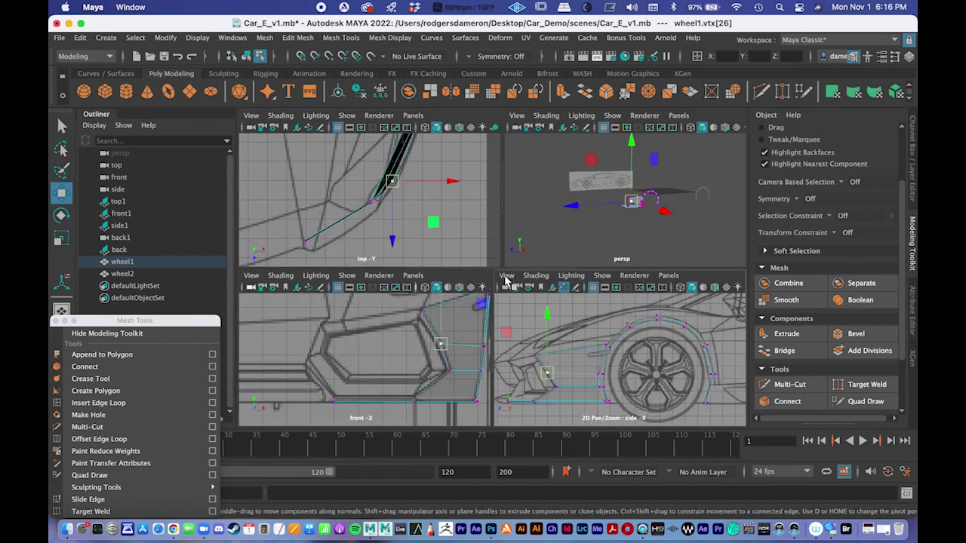
pyautogui.press('space')
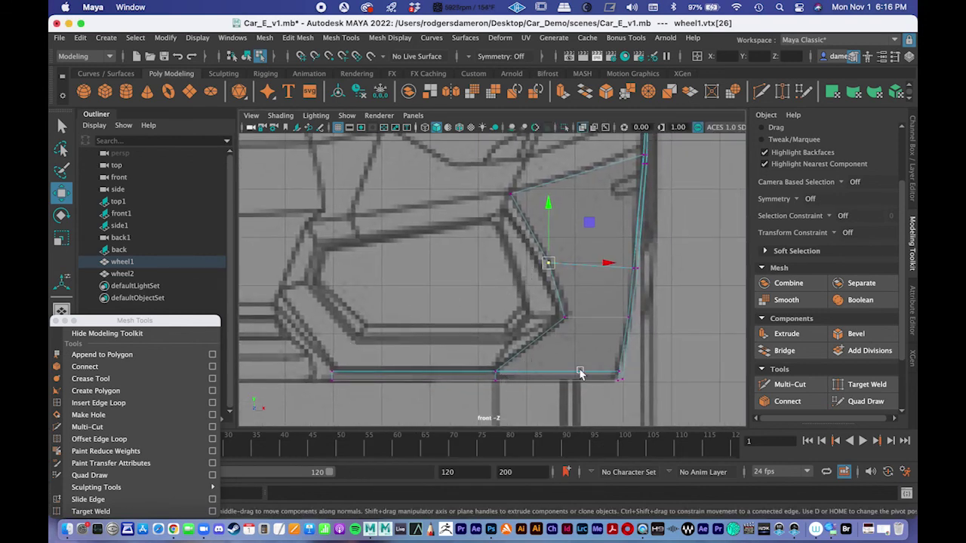
pyautogui.keyDown('alt'); pyautogui.moveTo(614, 272); pyautogui.dragTo(603, 296, button='middle'); pyautogui.keyUp('alt')
pyautogui.press('space')
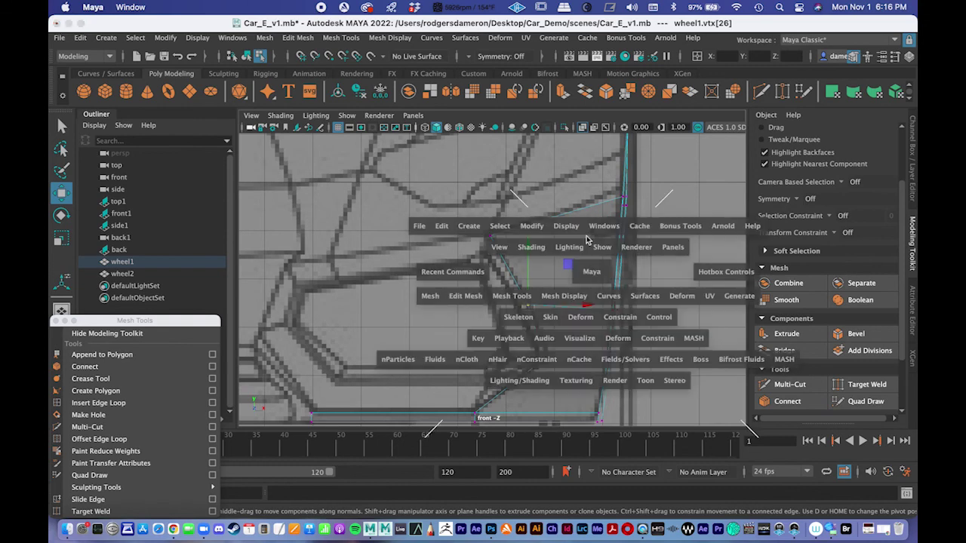
pyautogui.press('space')
pyautogui.scroll(-6, 399, 292)
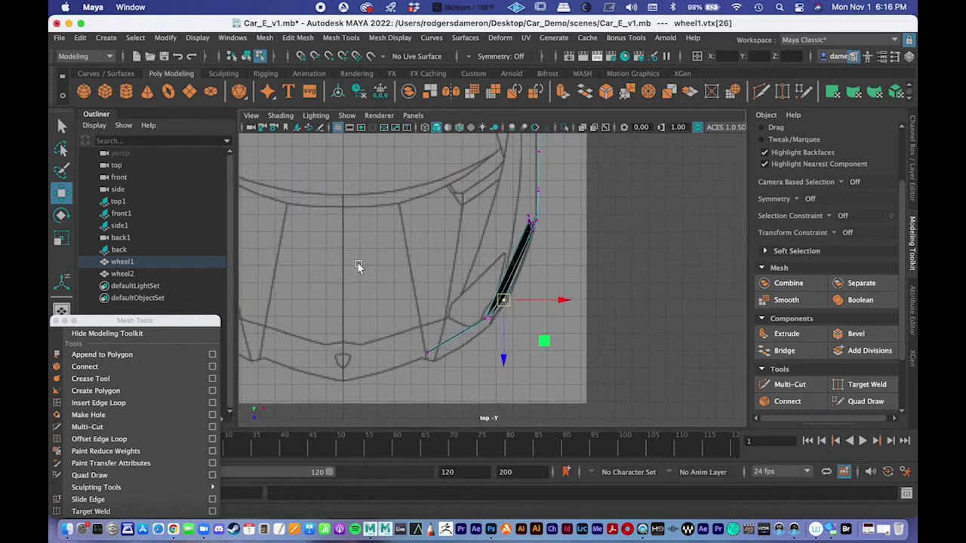
pyautogui.keyDown('alt'); pyautogui.moveTo(500, 207); pyautogui.dragTo(491, 254, button='middle'); pyautogui.keyUp('alt')
pyautogui.scroll(-1, 491, 254)
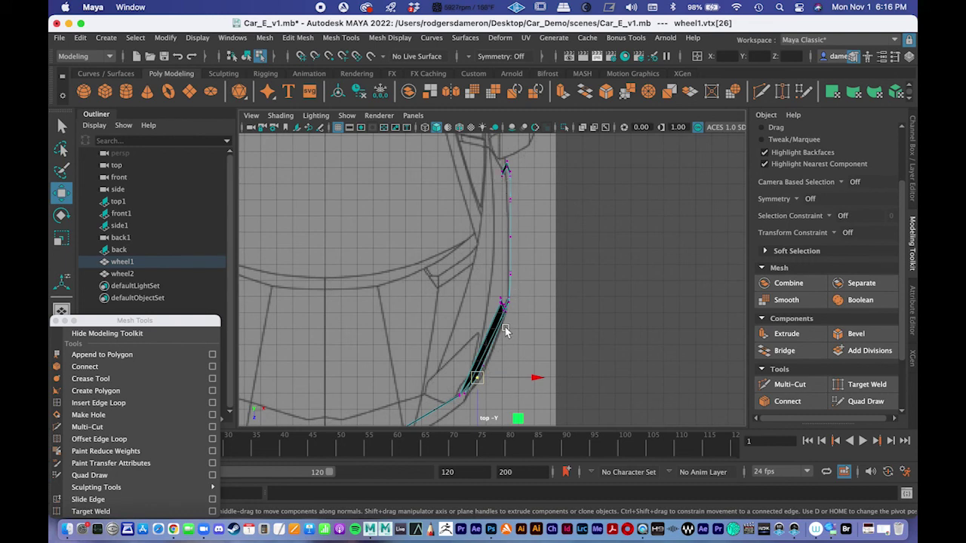
pyautogui.scroll(-5, 485, 352)
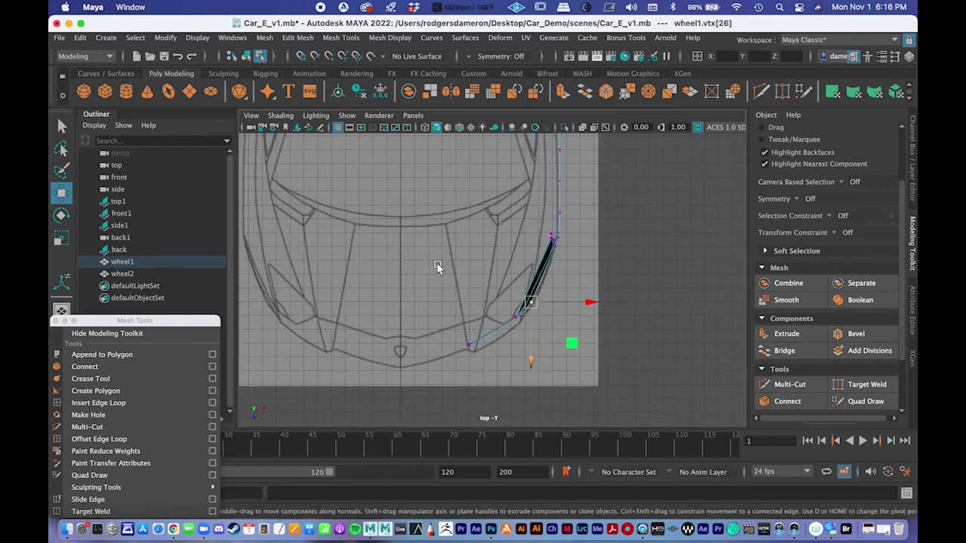
# Examine the fender panels and wheel arch in perspective and compare the arch's upper front curve with the side blueprint.
pyautogui.keyDown('alt'); pyautogui.moveTo(489, 295); pyautogui.dragTo(469, 276, button='middle'); pyautogui.keyUp('alt')
pyautogui.press('space')
pyautogui.press('space')
pyautogui.scroll(5, 593, 247)
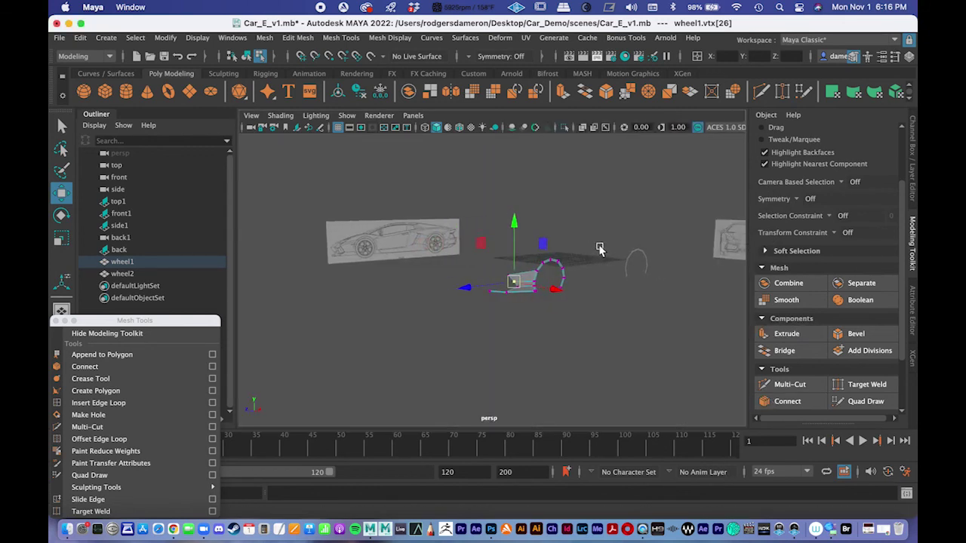
pyautogui.press('q')
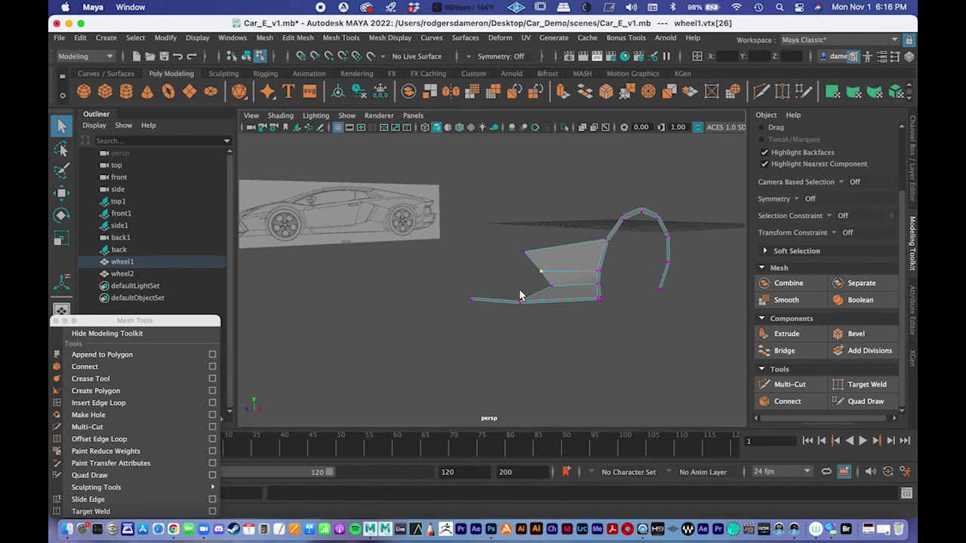
pyautogui.keyDown('alt'); pyautogui.moveTo(519, 295); pyautogui.dragTo(441, 278); pyautogui.keyUp('alt')
pyautogui.keyDown('alt'); pyautogui.moveTo(492, 254); pyautogui.dragTo(491, 258); pyautogui.keyUp('alt')
pyautogui.press('space')
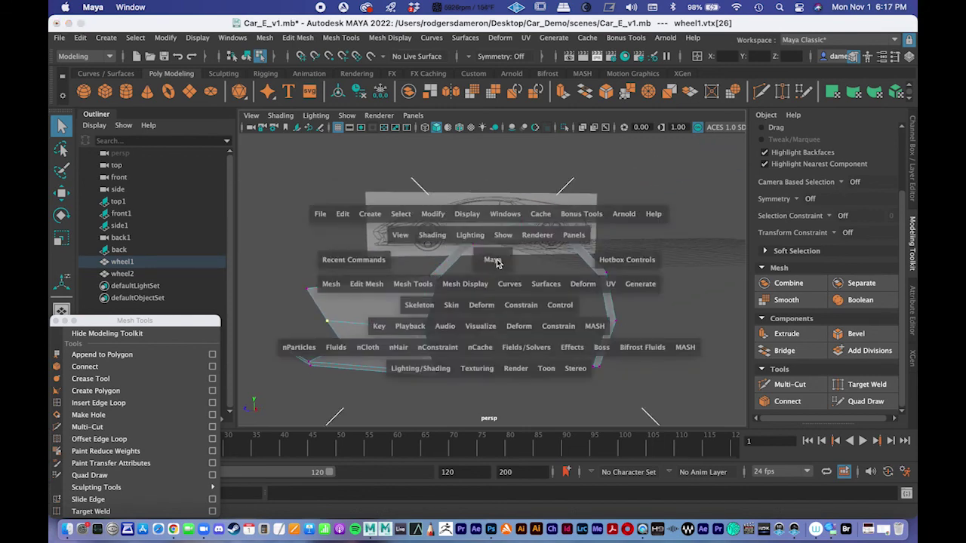
pyautogui.press('space')
pyautogui.keyDown('alt'); pyautogui.moveTo(661, 391); pyautogui.dragTo(612, 383, button='middle'); pyautogui.keyUp('alt')
pyautogui.press('space')
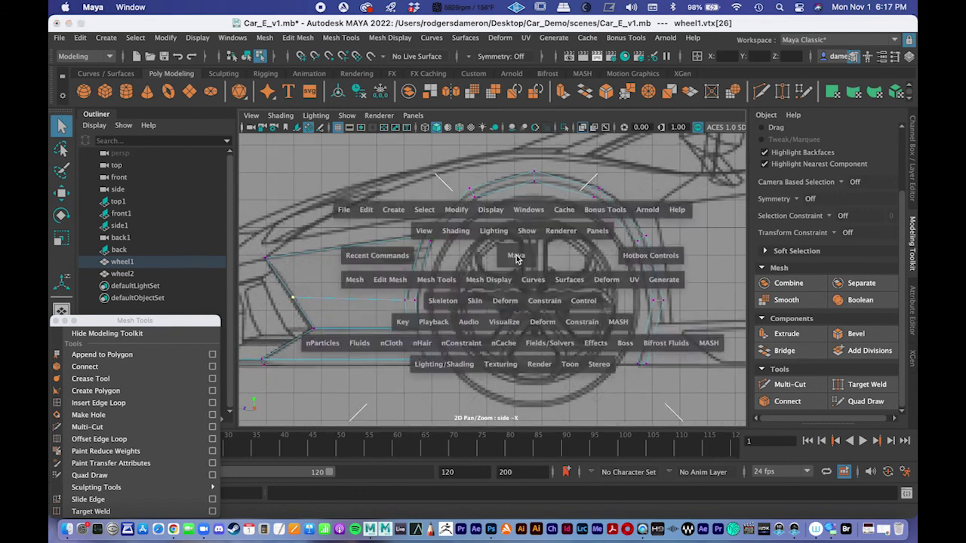
pyautogui.press('space')
pyautogui.keyDown('alt'); pyautogui.moveTo(504, 255); pyautogui.dragTo(588, 261, button='right'); pyautogui.keyUp('alt')
pyautogui.keyDown('alt'); pyautogui.moveTo(418, 232); pyautogui.dragTo(431, 241, button='middle'); pyautogui.keyUp('alt')
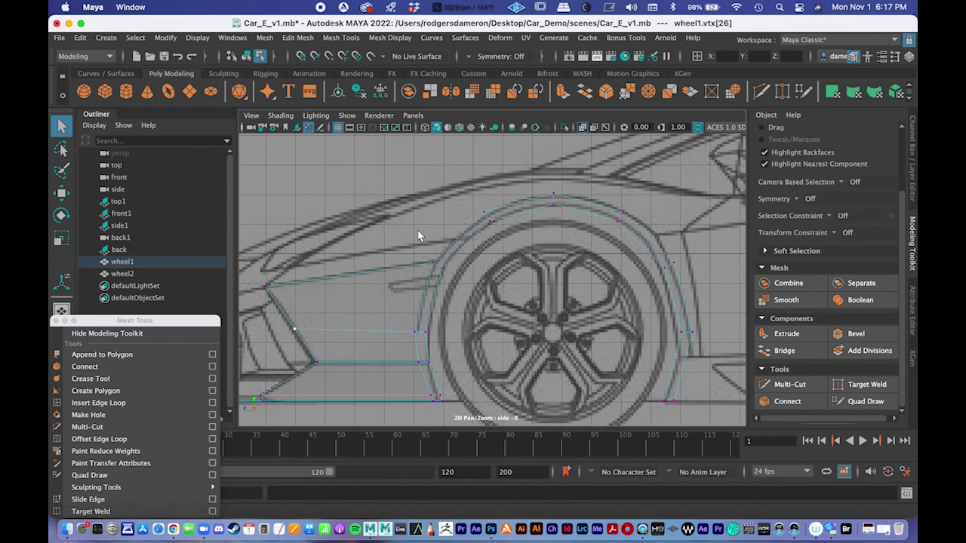
pyautogui.keyDown('alt'); pyautogui.moveTo(431, 251); pyautogui.dragTo(516, 255, button='right'); pyautogui.keyUp('alt')
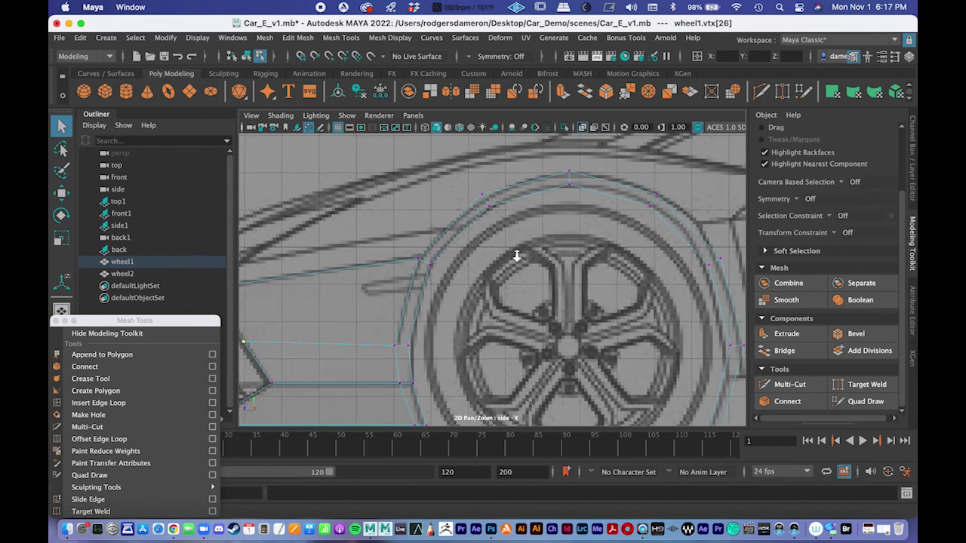
pyautogui.keyDown('alt'); pyautogui.moveTo(394, 239); pyautogui.dragTo(439, 243, button='middle'); pyautogui.keyUp('alt')
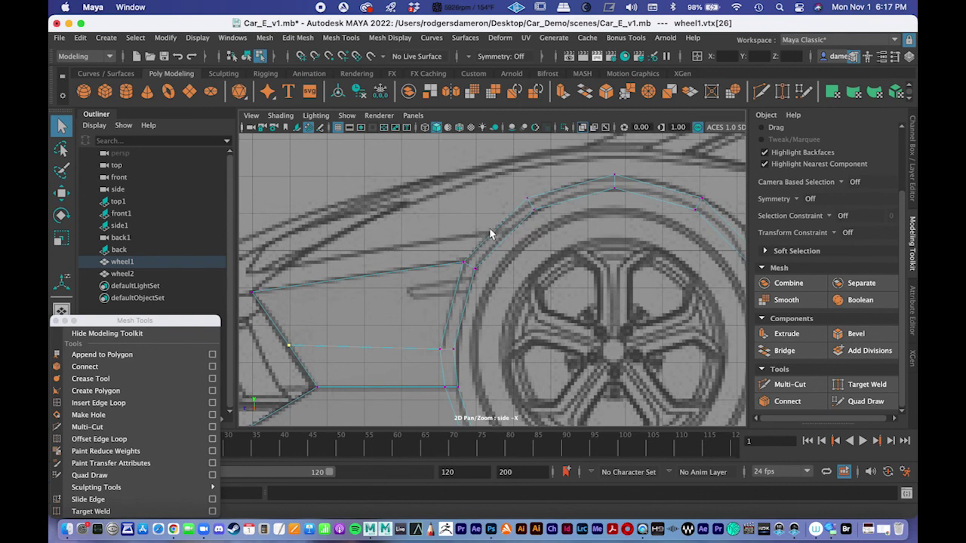
# Insert an edge loop across the wheel arch's upper front segment, just above the fender panel's top corner.
pyautogui.moveTo(489, 235); pyautogui.dragTo(511, 230, button='right')
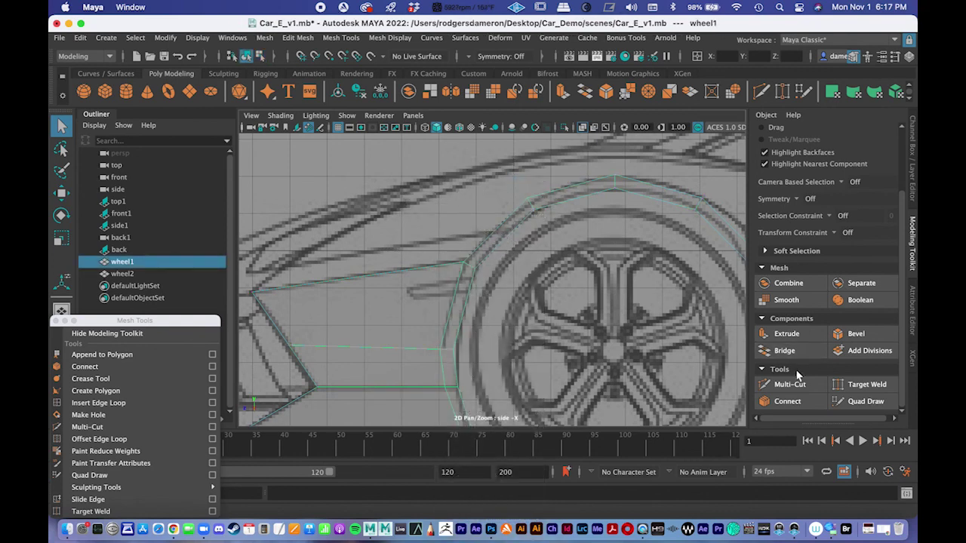
pyautogui.click(279, 117)
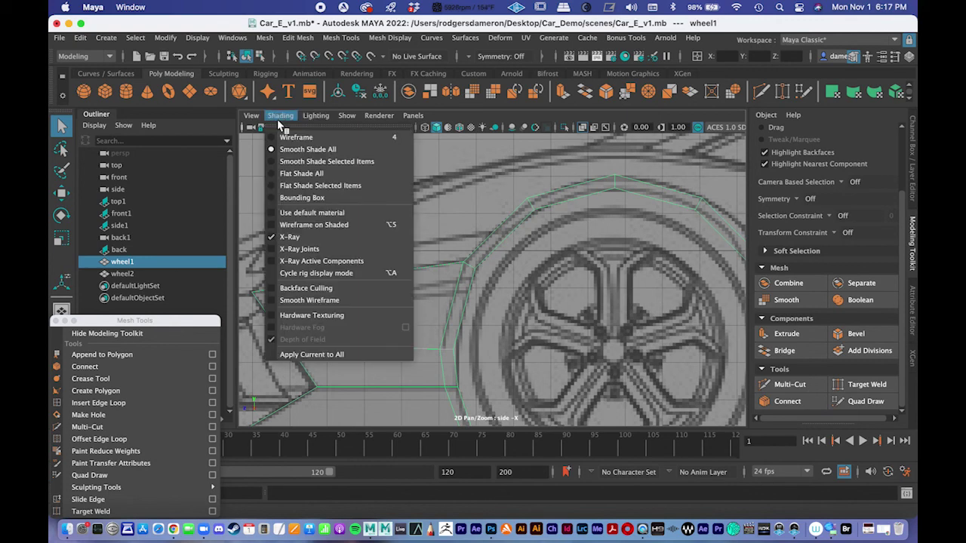
pyautogui.click(282, 117)
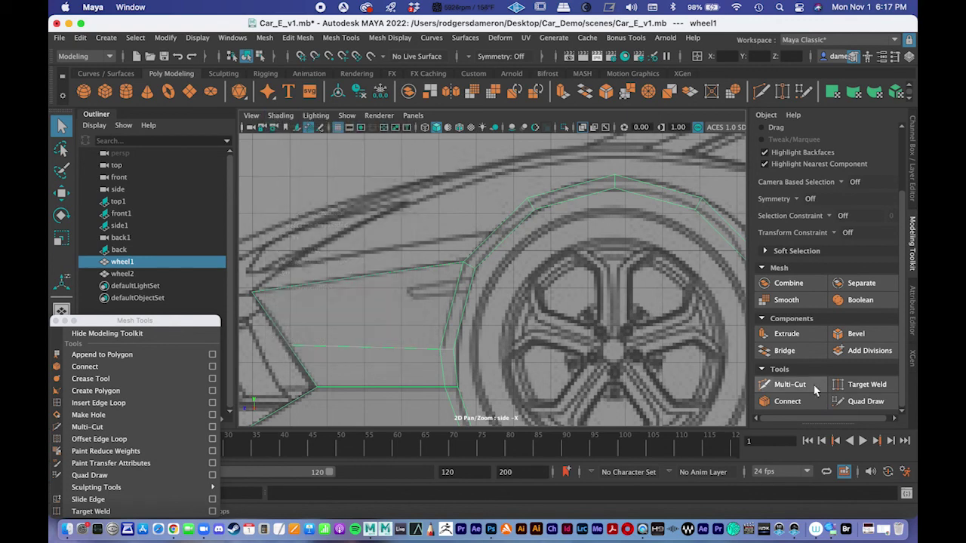
pyautogui.click(88, 404)
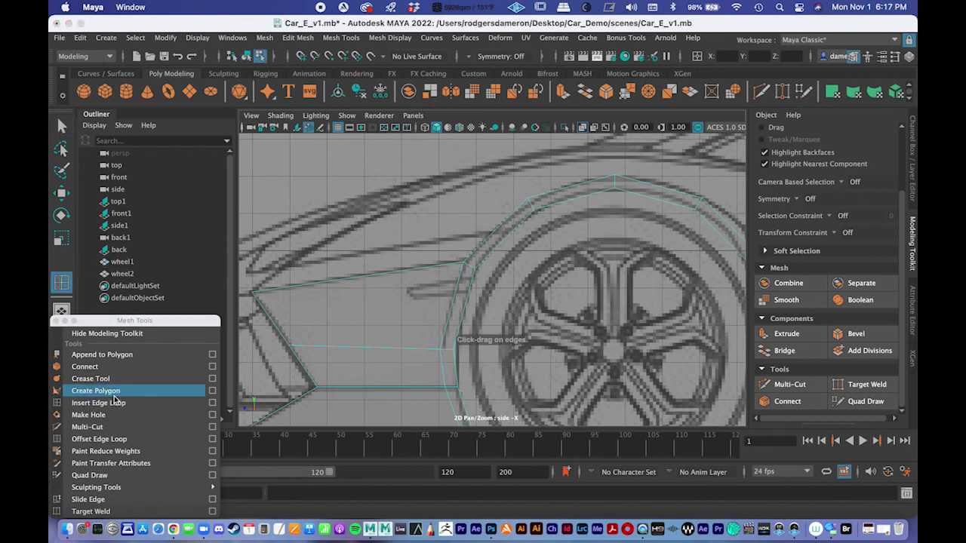
pyautogui.click(500, 242)
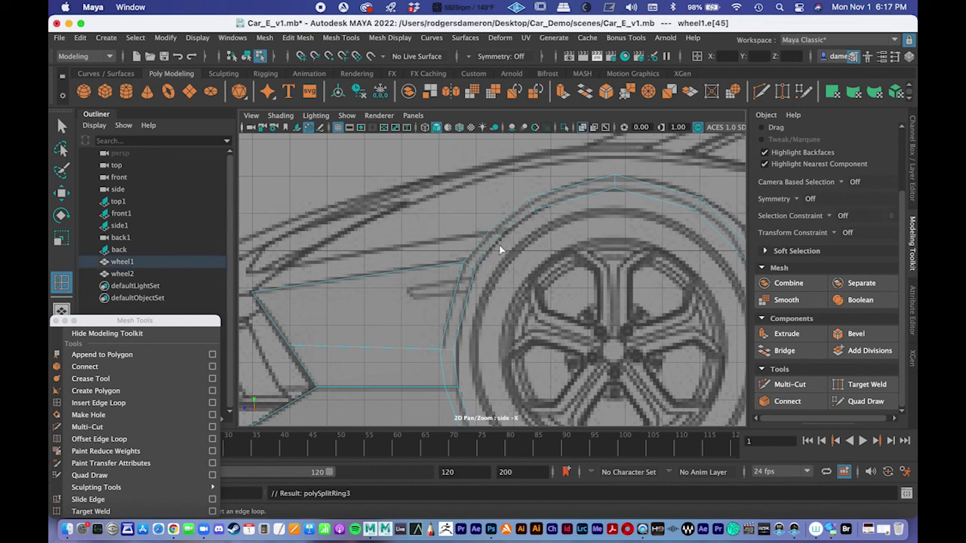
# Move the inner vertex of the front arch's new edge loop onto the blueprint's inner arch line in side view.
pyautogui.scroll(5, 500, 250)
pyautogui.press('q')
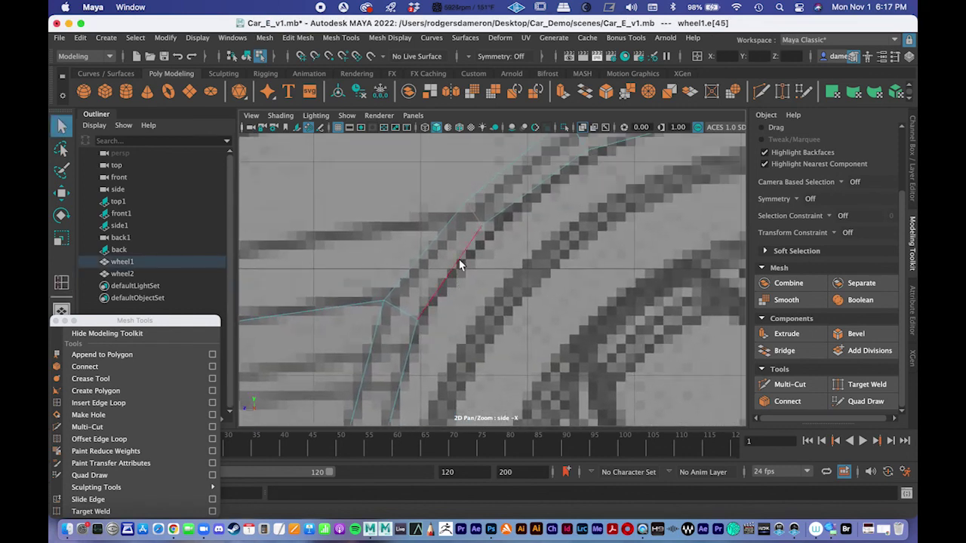
pyautogui.moveTo(470, 209); pyautogui.dragTo(451, 211, button='right')
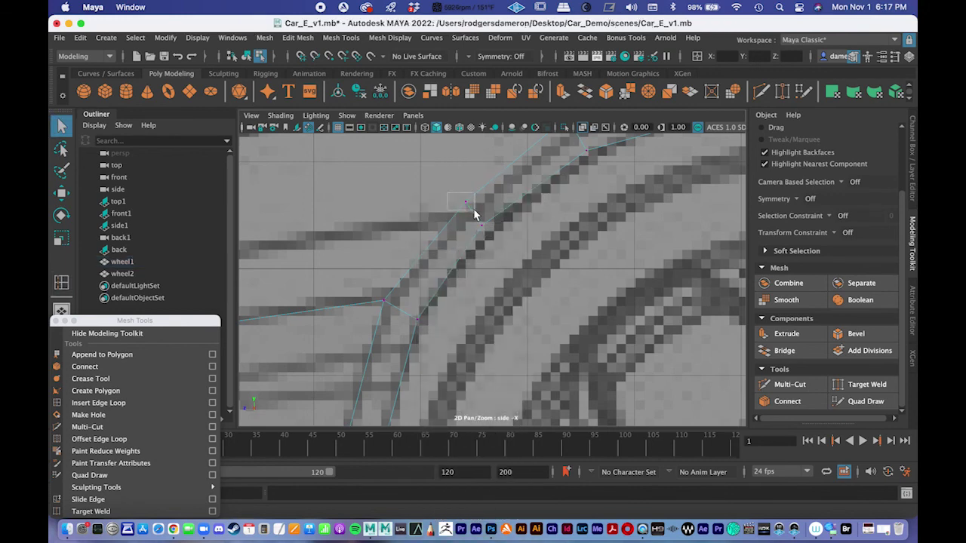
pyautogui.click(471, 214)
pyautogui.press('w')
pyautogui.click(485, 231)
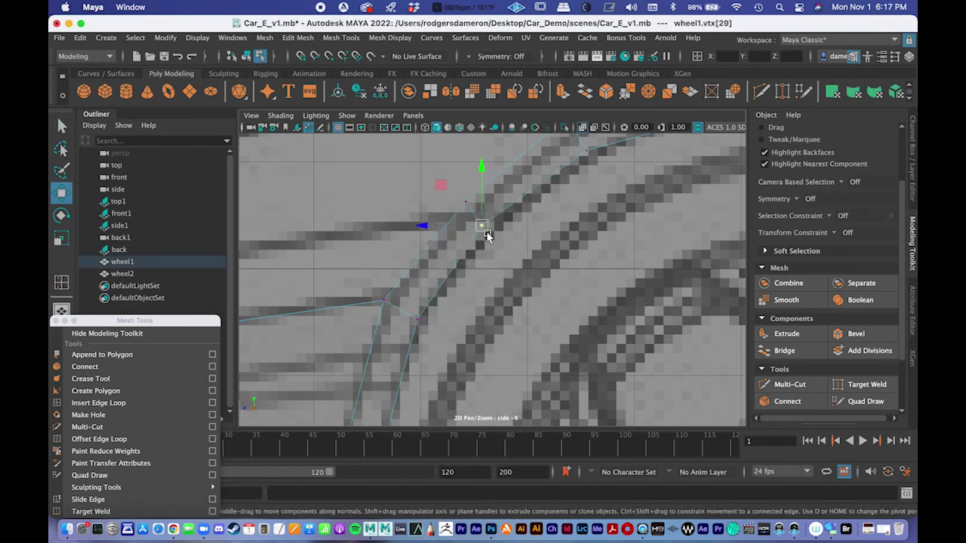
# Move the outer vertex of the new front loop down and forward to where the body crease meets the blueprint's arch.
pyautogui.click(466, 204)
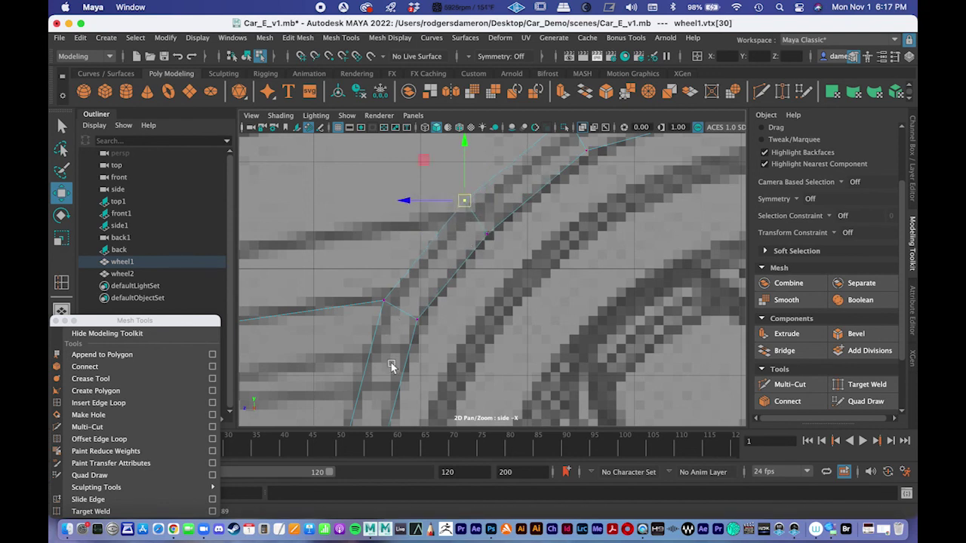
pyautogui.keyDown('alt'); pyautogui.moveTo(496, 207); pyautogui.dragTo(472, 243, button='middle'); pyautogui.keyUp('alt')
pyautogui.moveTo(472, 243)
pyautogui.keyDown('alt'); pyautogui.mouseDown(button='right')
pyautogui.moveTo(451, 245)
pyautogui.moveTo(463, 243)
pyautogui.mouseUp(button='right'); pyautogui.keyUp('alt')
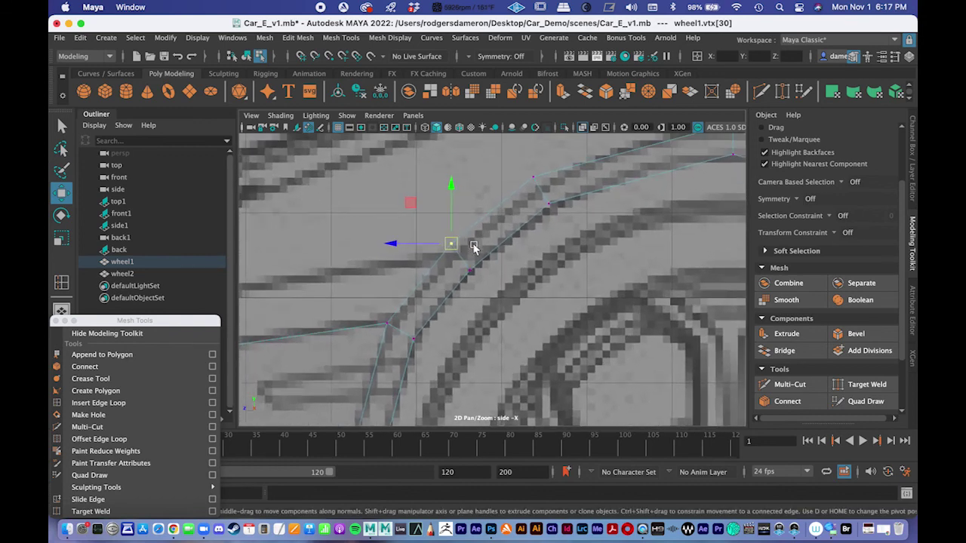
pyautogui.keyDown('alt'); pyautogui.moveTo(567, 205); pyautogui.dragTo(436, 227, button='middle'); pyautogui.keyUp('alt')
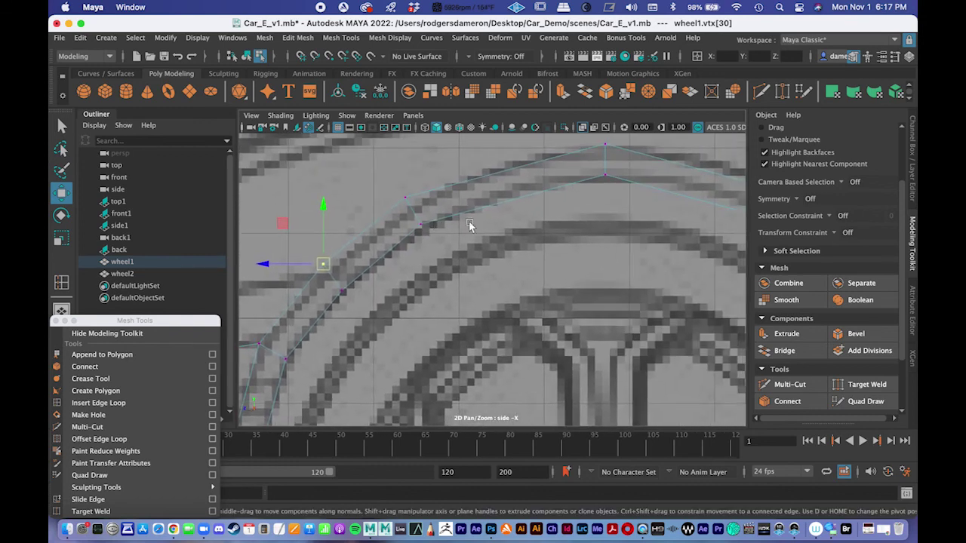
pyautogui.keyDown('alt'); pyautogui.moveTo(472, 272); pyautogui.dragTo(519, 210, button='middle'); pyautogui.keyUp('alt')
pyautogui.keyDown('alt'); pyautogui.moveTo(434, 206); pyautogui.dragTo(498, 197, button='middle'); pyautogui.keyUp('alt')
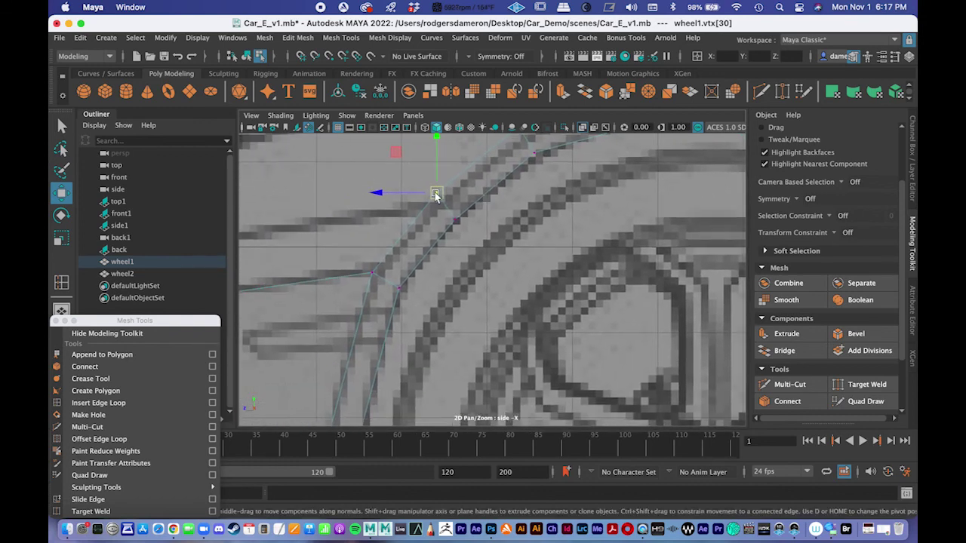
pyautogui.moveTo(438, 193); pyautogui.dragTo(430, 206)
pyautogui.scroll(-6, 429, 205)
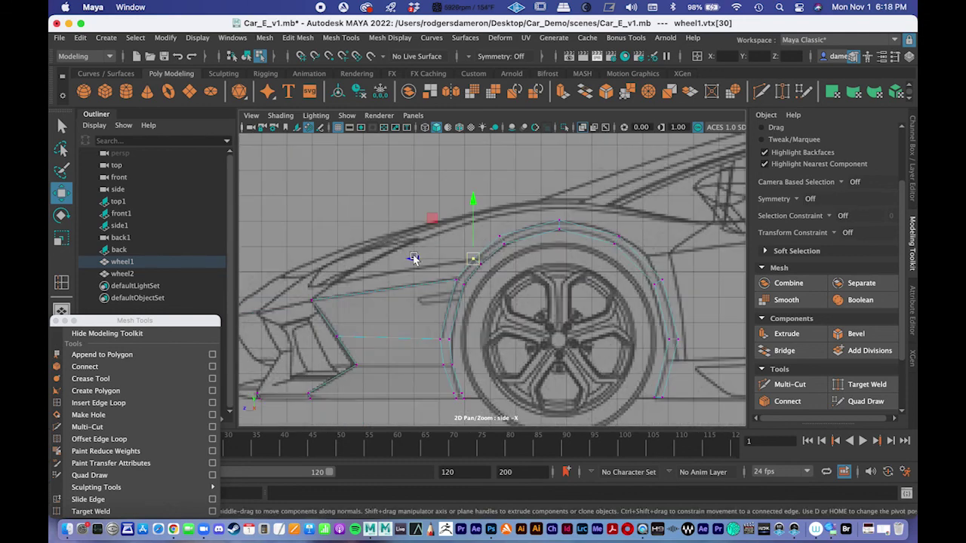
# Insert an edge loop across the wheel arch's upper rear segment, near the door-side crease in side view.
pyautogui.keyDown('alt'); pyautogui.moveTo(531, 226); pyautogui.dragTo(442, 244, button='middle'); pyautogui.keyUp('alt')
pyautogui.keyDown('alt'); pyautogui.moveTo(446, 244); pyautogui.dragTo(574, 249, button='right'); pyautogui.keyUp('alt')
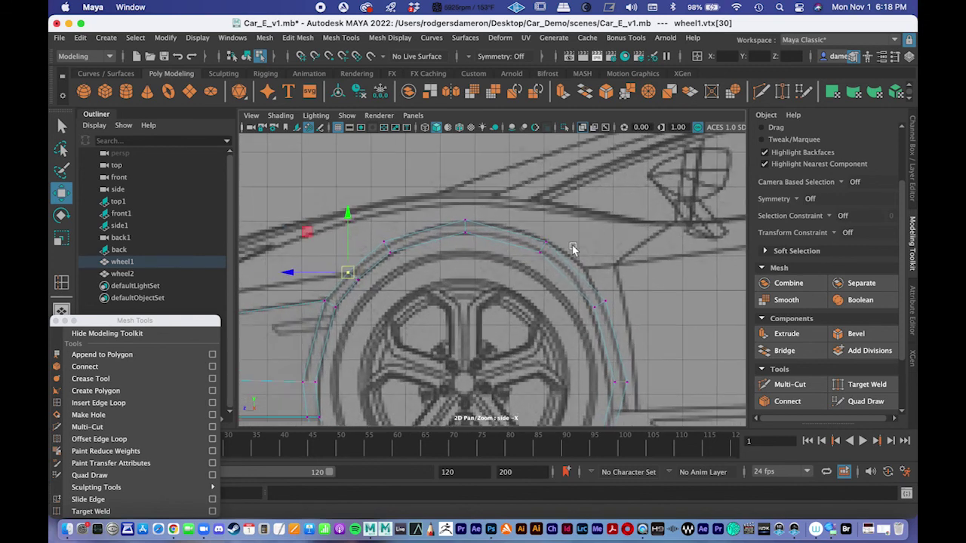
pyautogui.scroll(5, 528, 260)
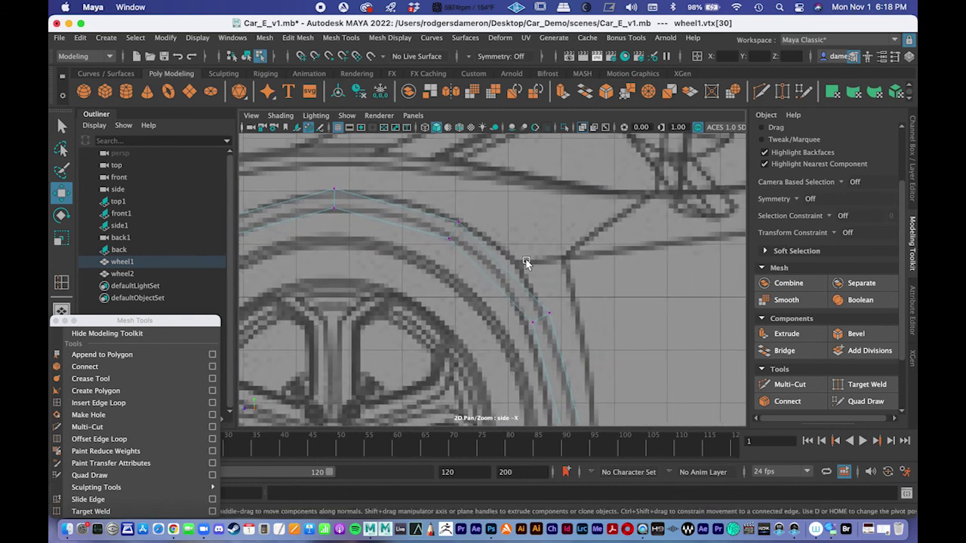
pyautogui.moveTo(492, 198); pyautogui.dragTo(553, 183, button='right')
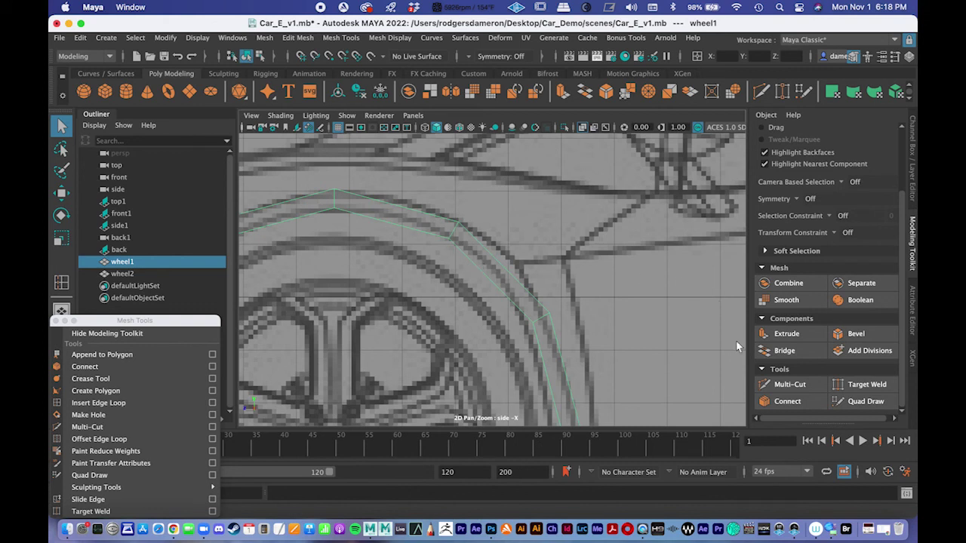
pyautogui.click(112, 404)
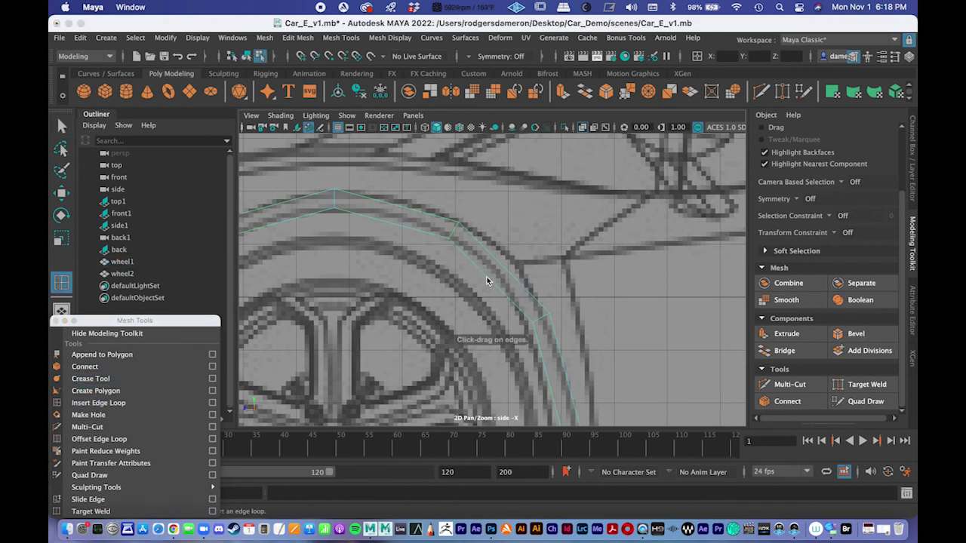
pyautogui.click(489, 281)
# Move the newly inserted edge on the rear of the arch to follow the blueprint's curve in side view.
pyautogui.scroll(2, 558, 268)
pyautogui.keyDown('alt'); pyautogui.moveTo(488, 262); pyautogui.dragTo(487, 259, button='middle'); pyautogui.keyUp('alt')
pyautogui.press('w')
pyautogui.moveTo(459, 238); pyautogui.dragTo(468, 247)
pyautogui.scroll(-2, 490, 253)
pyautogui.scroll(-5, 404, 221)
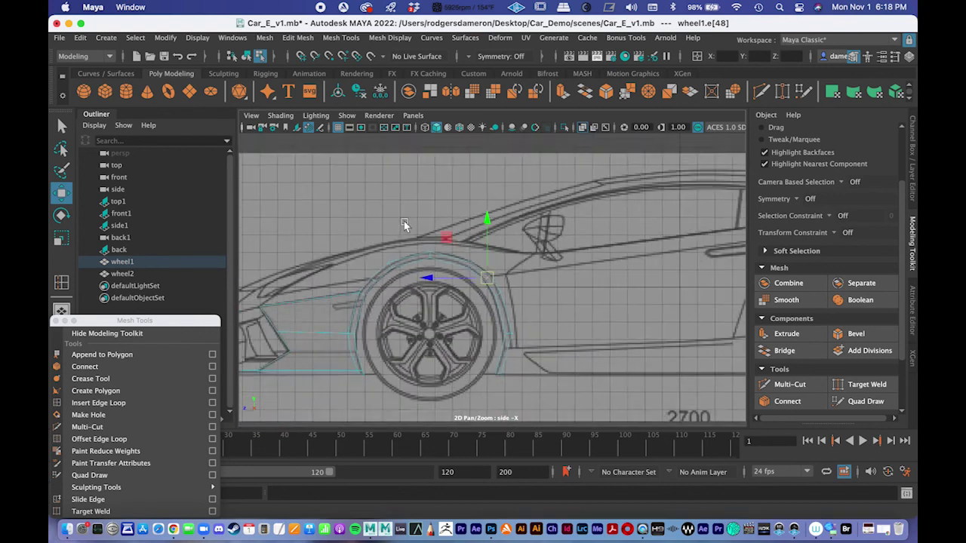
# Turn off X-Ray shading in the side view so the fender and arch mesh displays solid over the blueprint.
pyautogui.scroll(2, 404, 221)
pyautogui.press('q')
pyautogui.scroll(4, 434, 258)
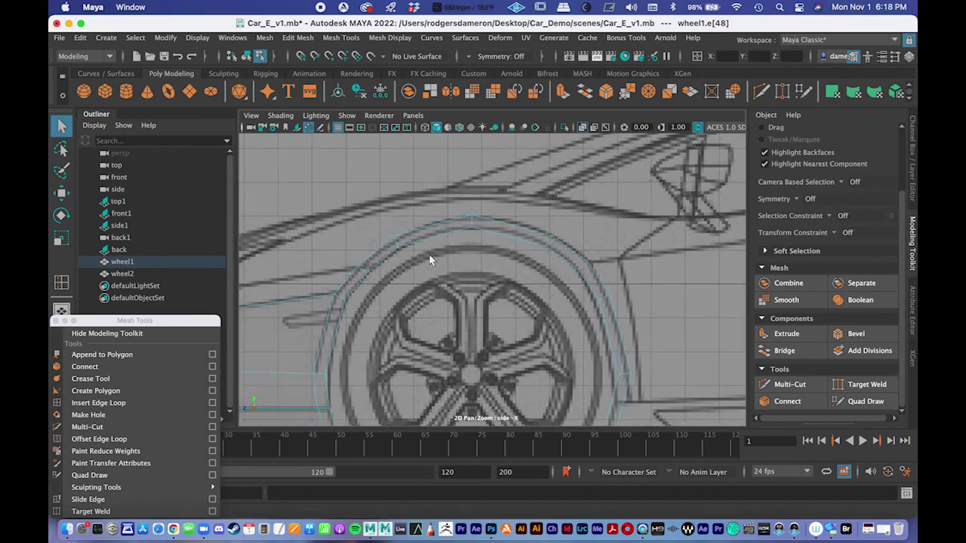
pyautogui.keyDown('alt'); pyautogui.moveTo(434, 253); pyautogui.dragTo(535, 238, button='middle'); pyautogui.keyUp('alt')
pyautogui.scroll(2, 444, 259)
pyautogui.scroll(-2, 444, 260)
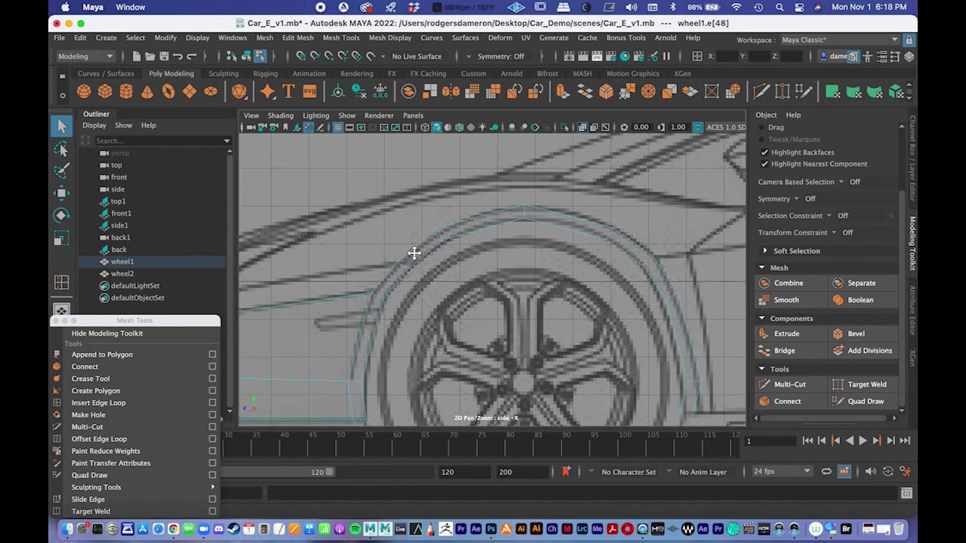
pyautogui.scroll(3, 528, 242)
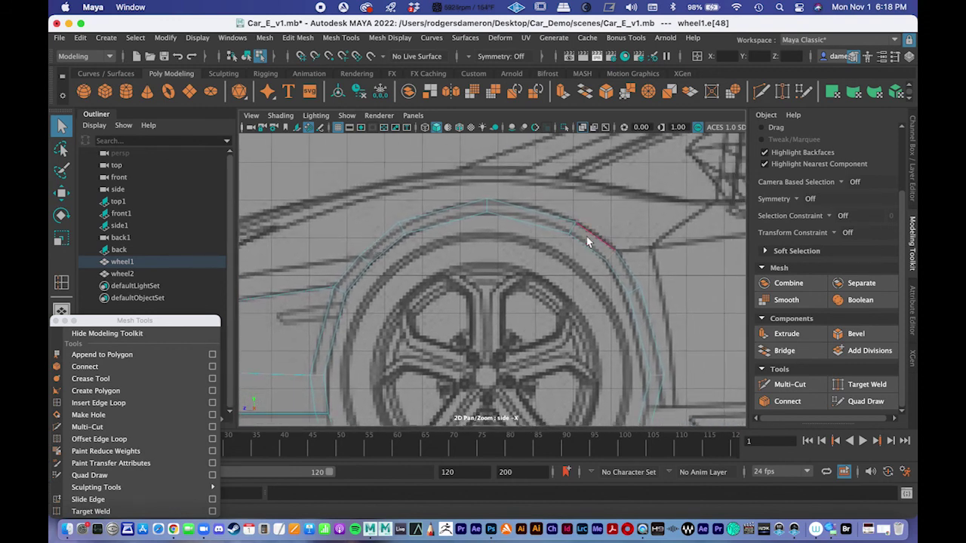
pyautogui.click(277, 115)
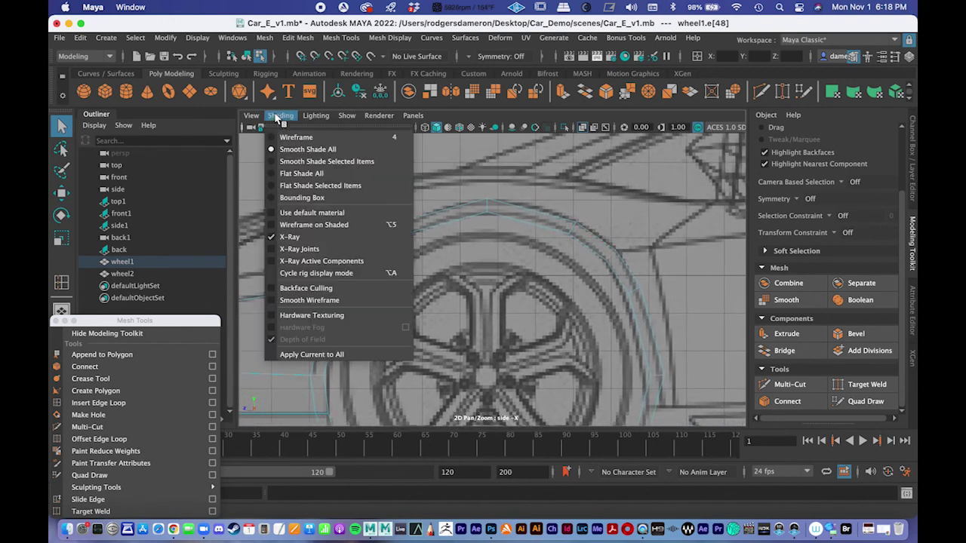
pyautogui.click(316, 229)
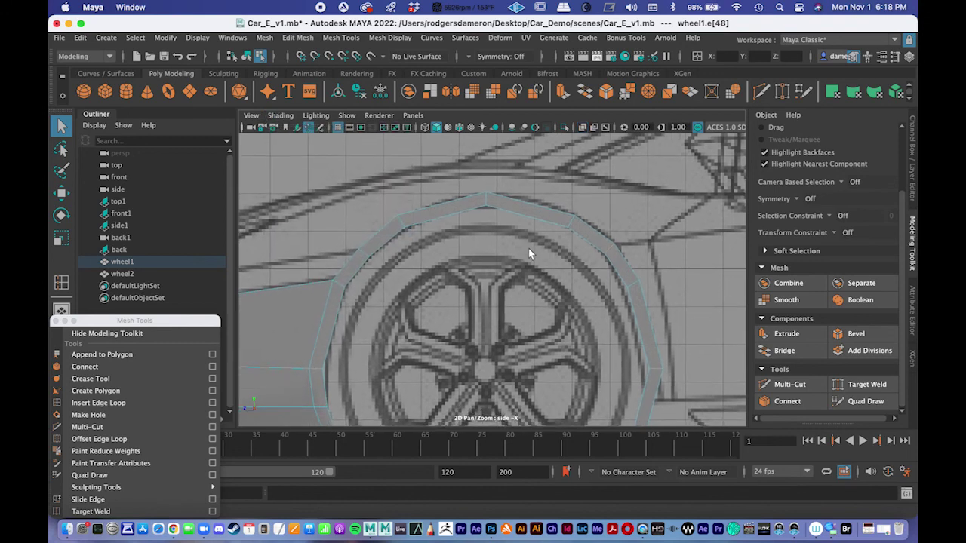
pyautogui.scroll(-4, 526, 247)
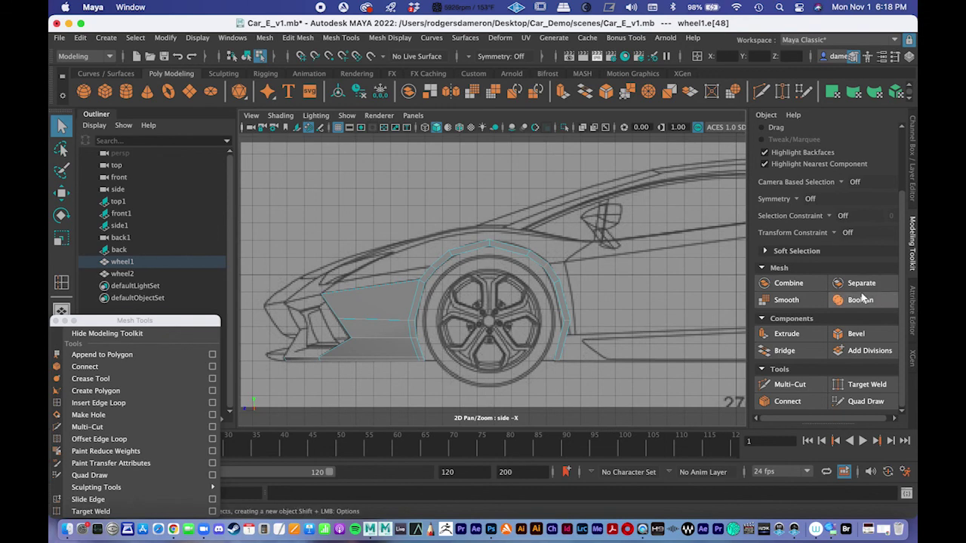
# Save the scene as a new version named Car_E_v2.
pyautogui.click(59, 37)
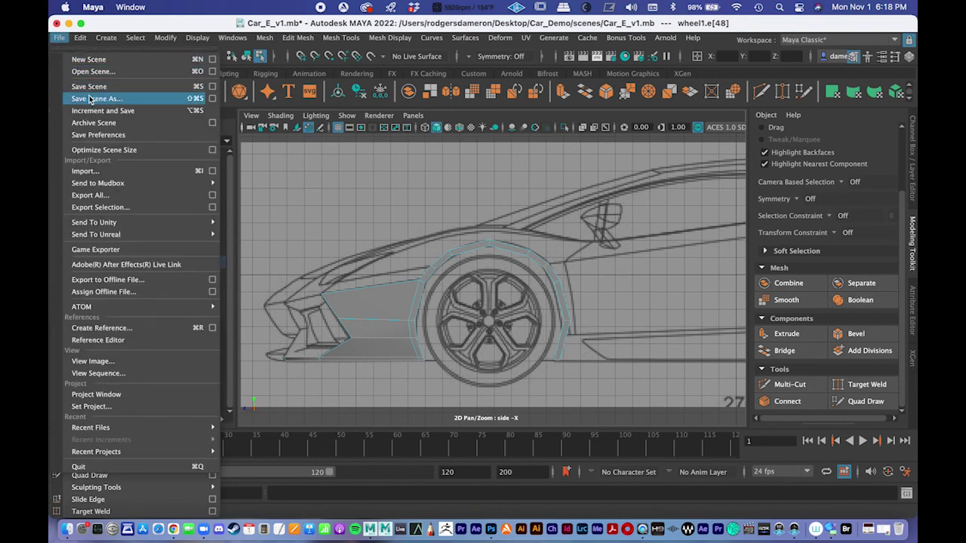
pyautogui.click(89, 99)
pyautogui.click(136, 436)
pyautogui.press('BackSpace')
pyautogui.write('2')
pyautogui.press('Return')
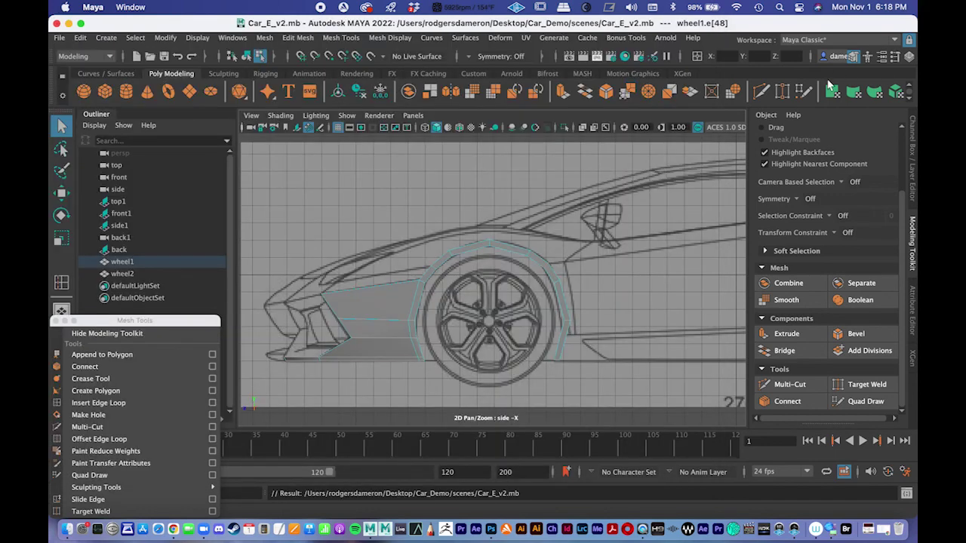
# Clear the Reference display type of the ref layer so its blueprint image planes can be selected.
pyautogui.click(913, 310)
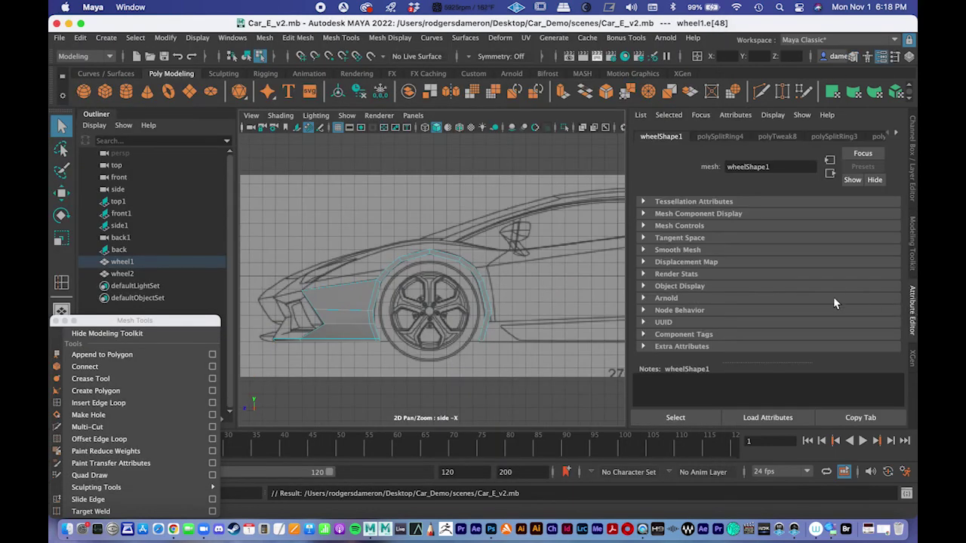
pyautogui.click(913, 181)
pyautogui.click(791, 338)
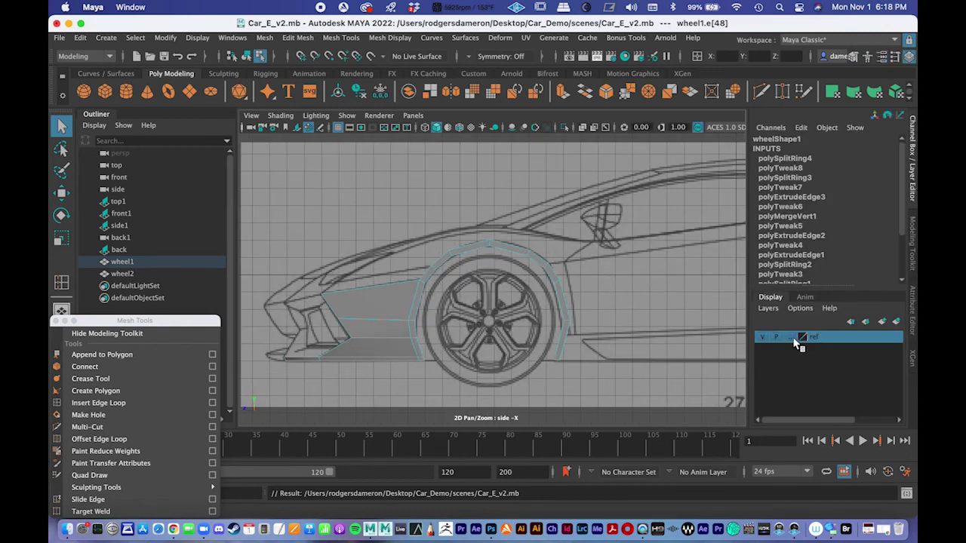
pyautogui.click(613, 250)
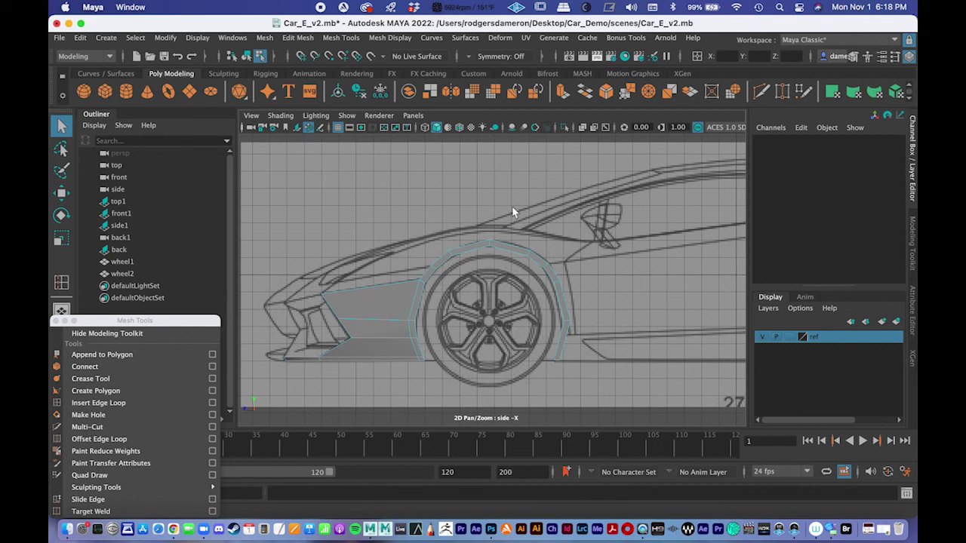
pyautogui.moveTo(371, 172); pyautogui.dragTo(436, 203)
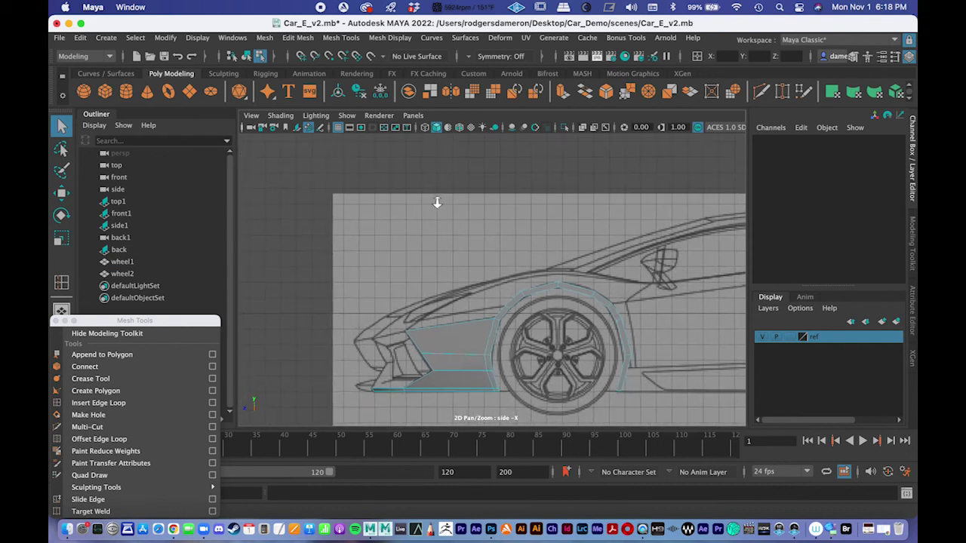
pyautogui.click(761, 336)
pyautogui.click(761, 336)
# Lower the Alpha Gain of the side1 image plane to 0.081 to fade the side blueprint.
pyautogui.click(121, 190)
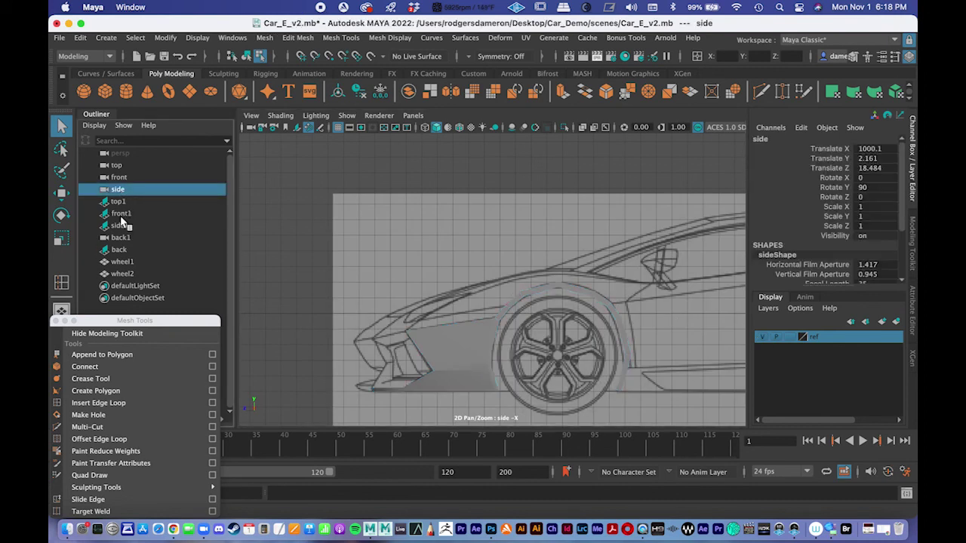
pyautogui.click(121, 224)
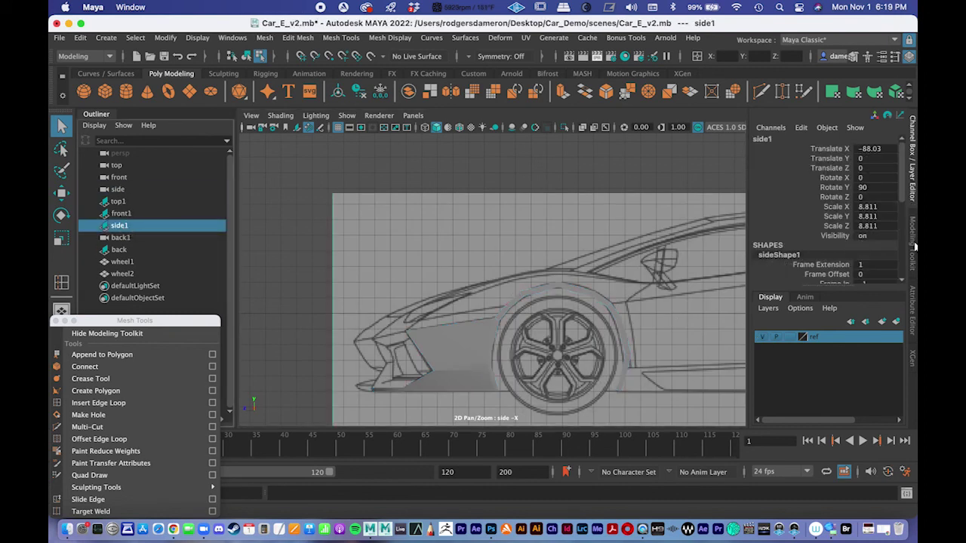
pyautogui.click(912, 308)
pyautogui.moveTo(802, 331); pyautogui.dragTo(788, 330)
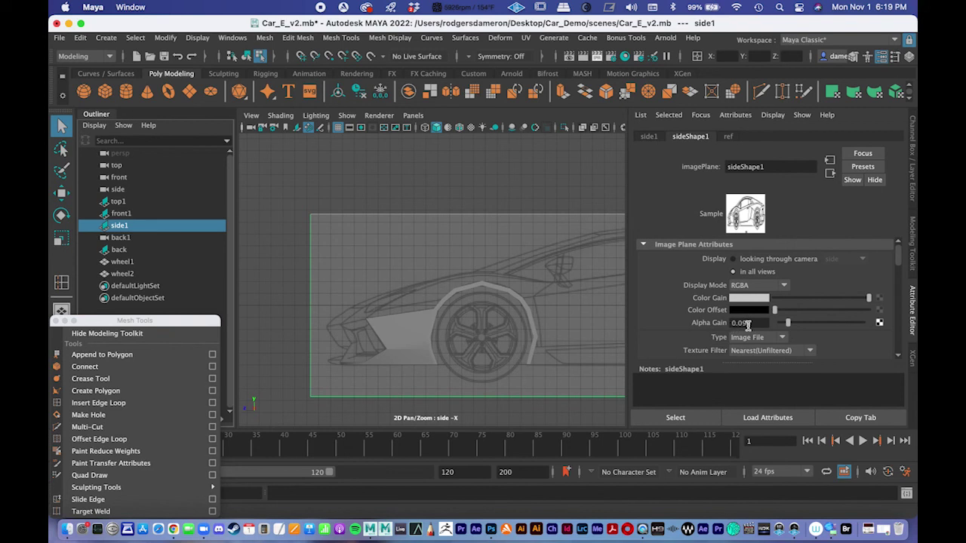
pyautogui.moveTo(789, 329); pyautogui.dragTo(788, 326)
pyautogui.keyDown('alt'); pyautogui.moveTo(515, 334); pyautogui.dragTo(515, 279, button='middle'); pyautogui.keyUp('alt')
pyautogui.keyDown('alt'); pyautogui.moveTo(447, 278); pyautogui.dragTo(520, 293, button='right'); pyautogui.keyUp('alt')
pyautogui.moveTo(789, 324); pyautogui.dragTo(789, 325)
pyautogui.scroll(-3, 474, 273)
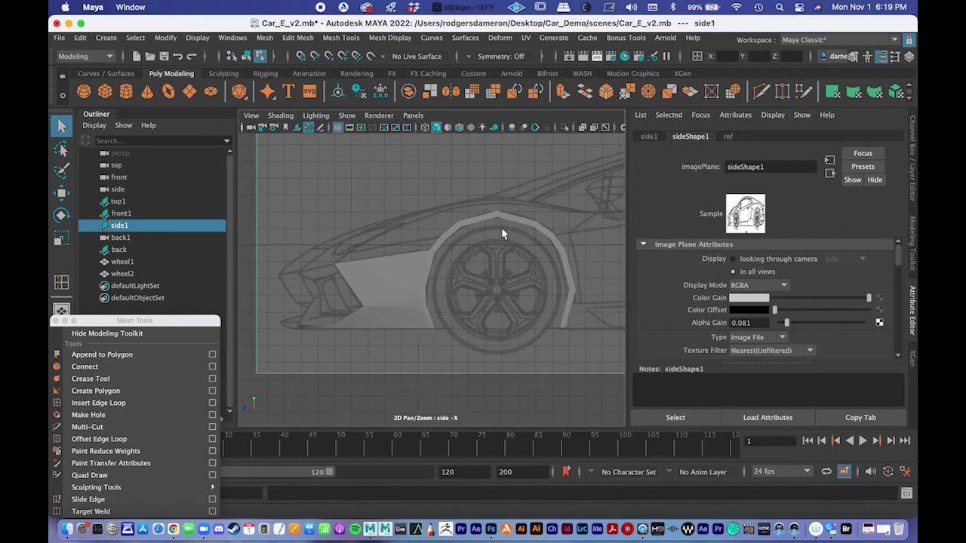
# Lower the Alpha Gain of the front1 image plane to 0.074 to fade the front blueprint.
pyautogui.press('space')
pyautogui.press('space')
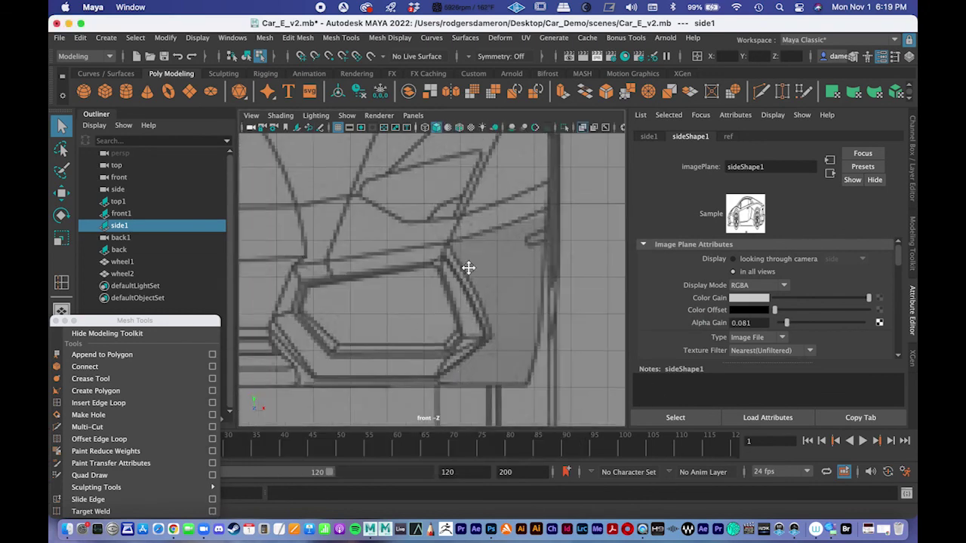
pyautogui.scroll(-3, 334, 247)
pyautogui.click(402, 245)
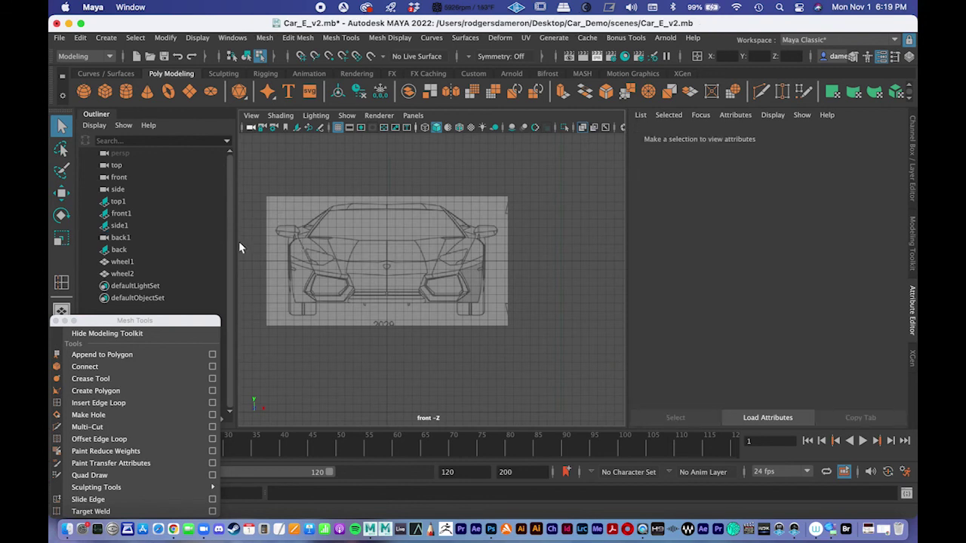
pyautogui.click(117, 213)
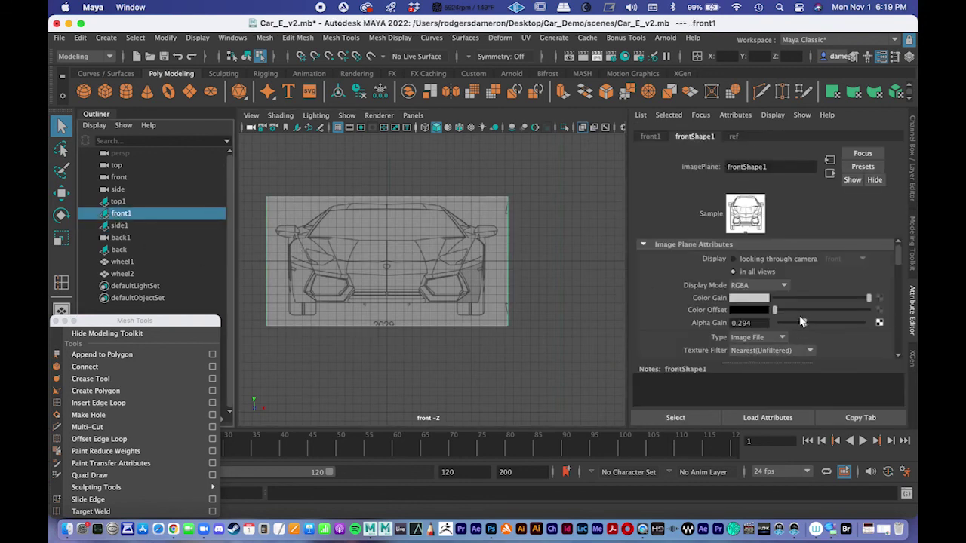
pyautogui.moveTo(800, 325); pyautogui.dragTo(786, 333)
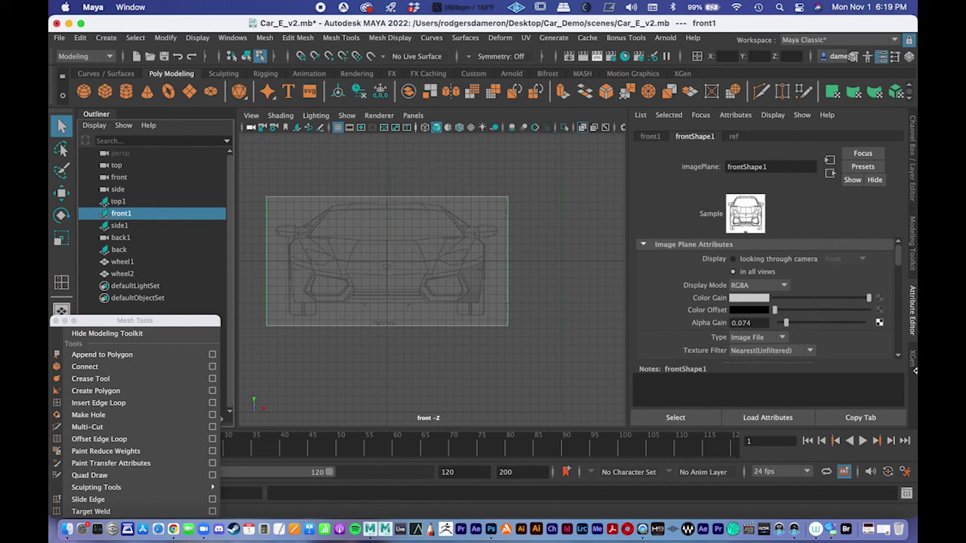
# Set the ref layer back to the Reference display type and clear the selection.
pyautogui.click(911, 183)
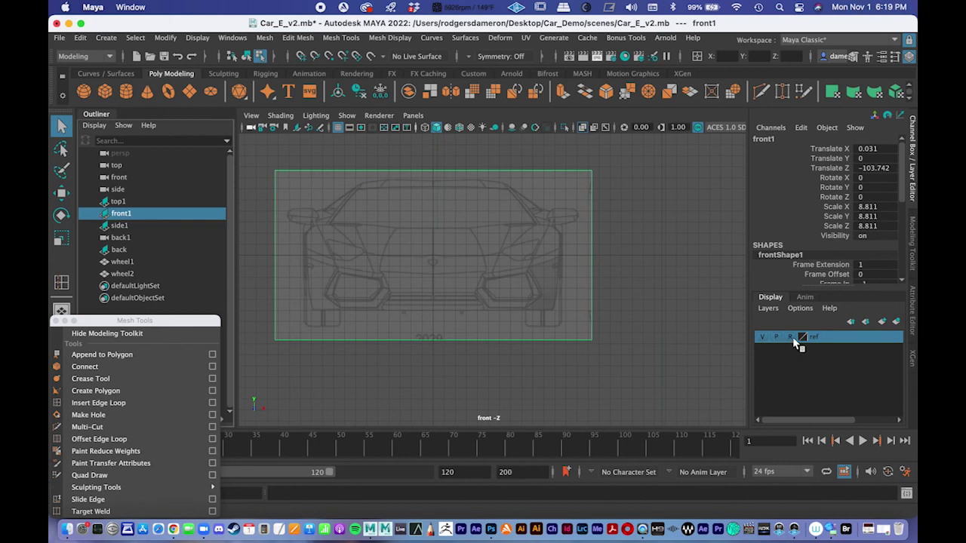
pyautogui.click(790, 337)
pyautogui.click(790, 337)
pyautogui.click(628, 309)
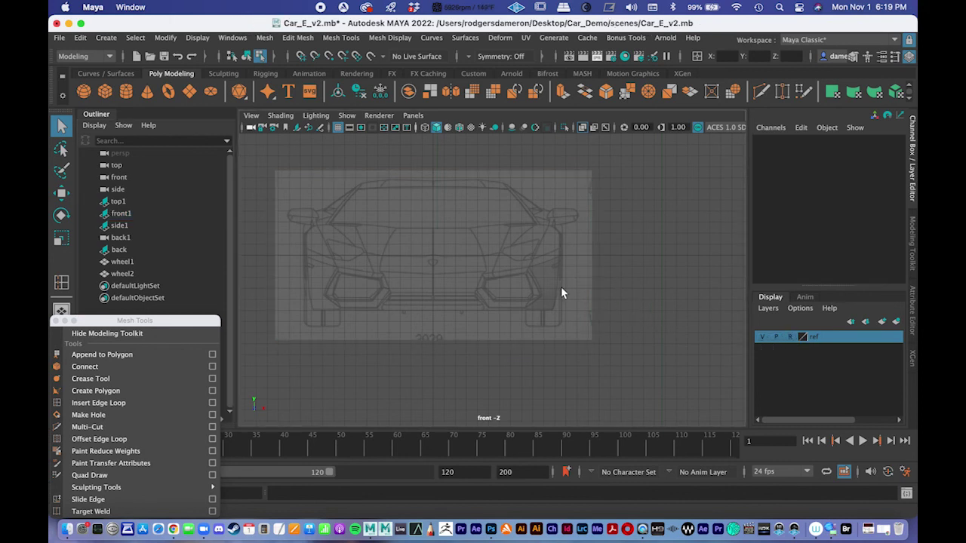
# Examine the arch and fender mesh against the blueprints in the side, top, front and perspective views.
pyautogui.press('space')
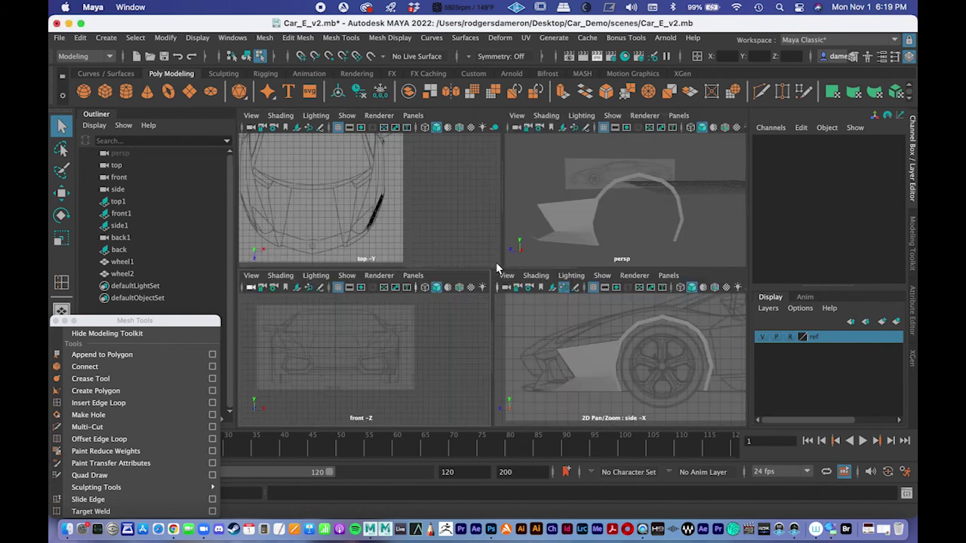
pyautogui.press('space')
pyautogui.keyDown('alt'); pyautogui.moveTo(578, 354); pyautogui.dragTo(561, 301, button='middle'); pyautogui.keyUp('alt')
pyautogui.keyDown('alt'); pyautogui.moveTo(560, 301); pyautogui.dragTo(577, 307, button='right'); pyautogui.keyUp('alt')
pyautogui.keyDown('alt'); pyautogui.moveTo(577, 307); pyautogui.dragTo(473, 344, button='middle'); pyautogui.keyUp('alt')
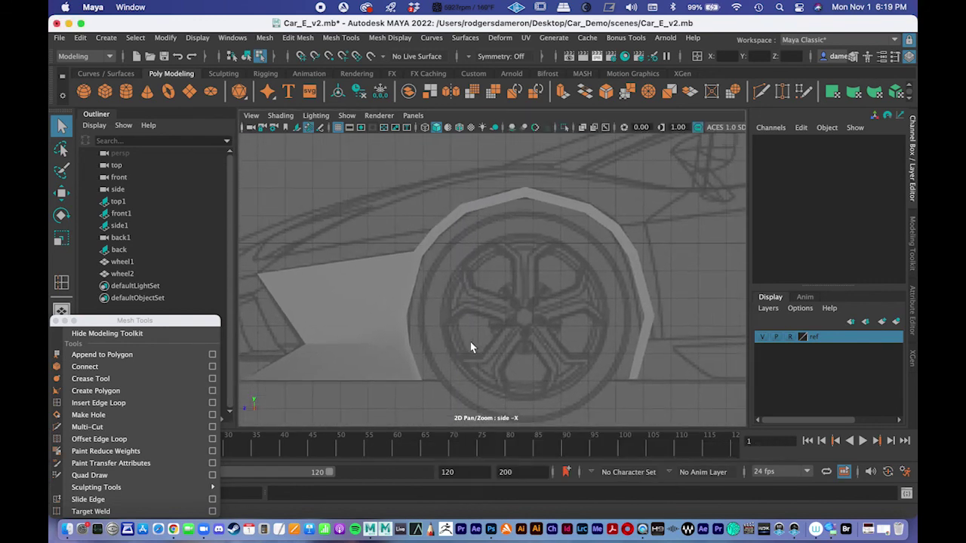
pyautogui.keyDown('alt'); pyautogui.moveTo(481, 280); pyautogui.dragTo(605, 273, button='right'); pyautogui.keyUp('alt')
pyautogui.keyDown('alt'); pyautogui.moveTo(605, 273); pyautogui.dragTo(602, 247, button='middle'); pyautogui.keyUp('alt')
pyautogui.keyDown('alt'); pyautogui.moveTo(602, 247); pyautogui.dragTo(506, 258, button='right'); pyautogui.keyUp('alt')
pyautogui.click(500, 234)
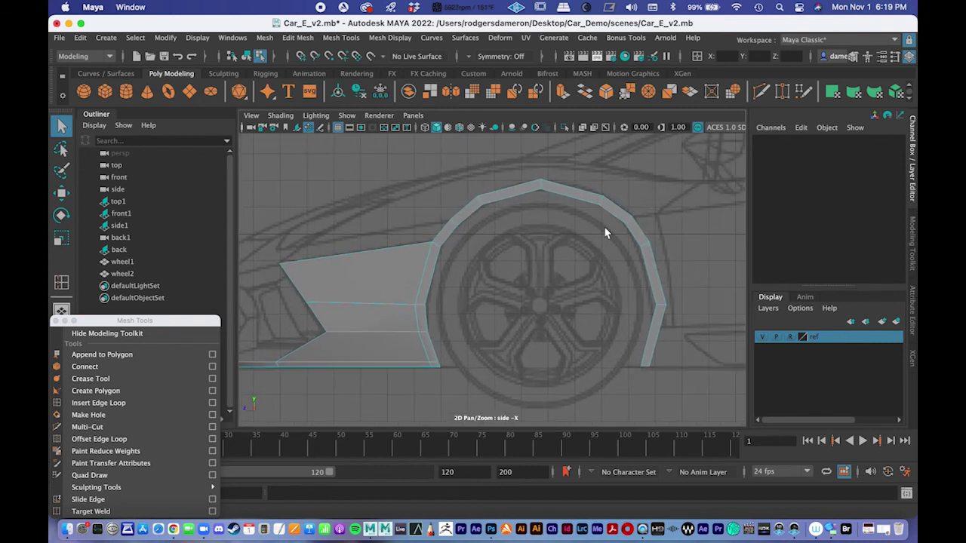
pyautogui.keyDown('alt'); pyautogui.moveTo(395, 290); pyautogui.dragTo(472, 290, button='middle'); pyautogui.keyUp('alt')
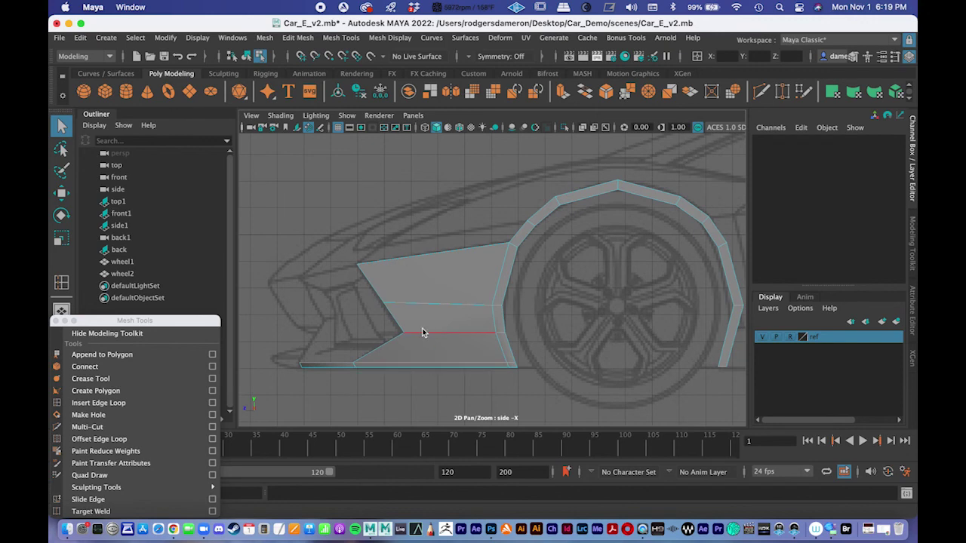
pyautogui.press('space')
pyautogui.press('space')
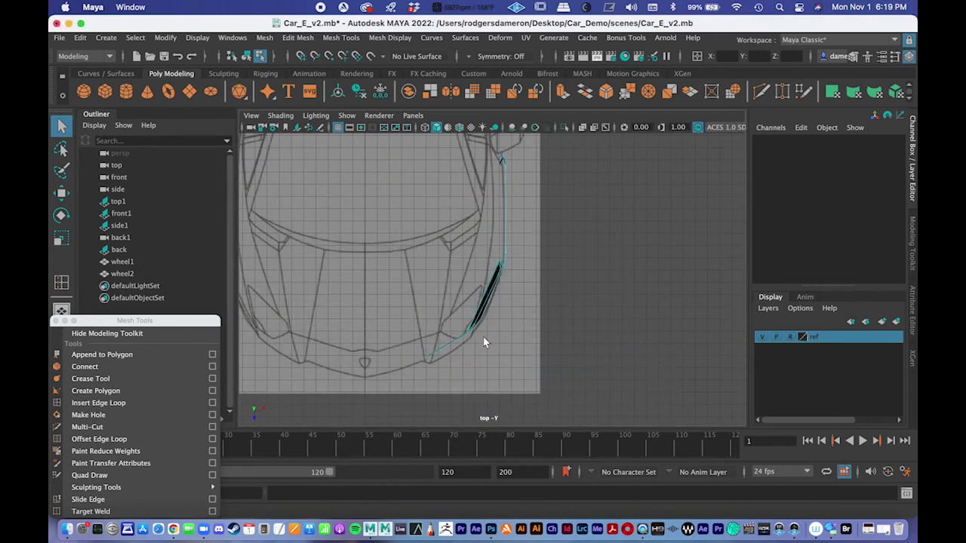
pyautogui.press('space')
pyautogui.press('space')
pyautogui.keyDown('alt'); pyautogui.moveTo(422, 355); pyautogui.dragTo(501, 308, button='right'); pyautogui.keyUp('alt')
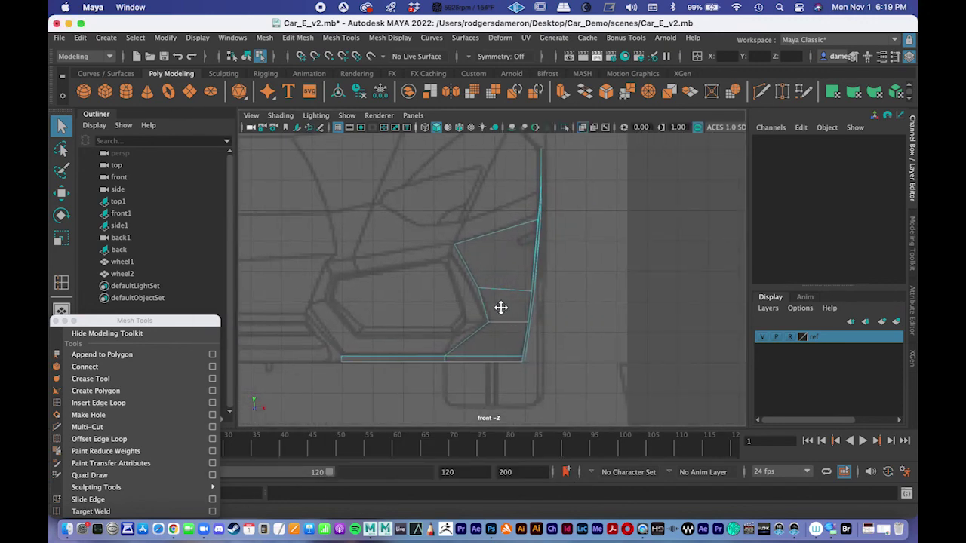
pyautogui.press('space')
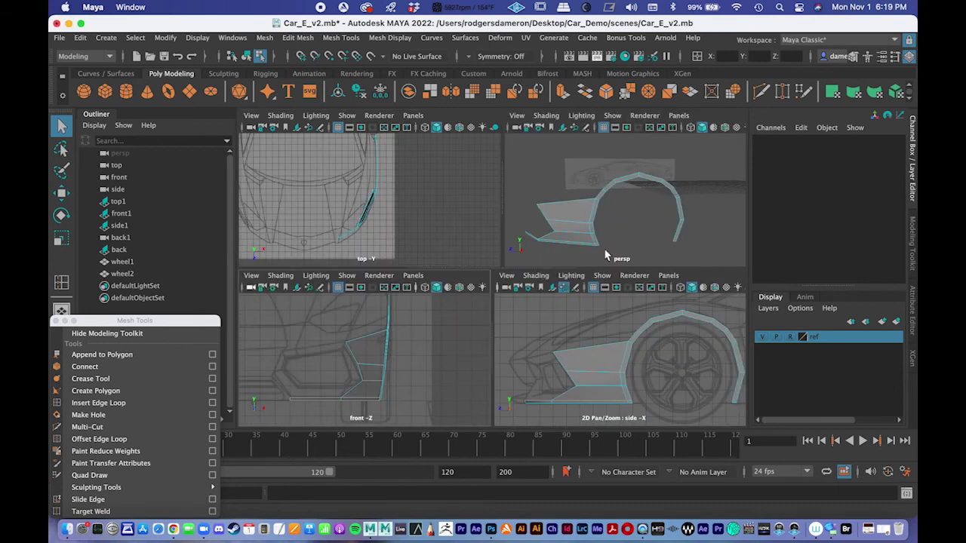
pyautogui.press('space')
pyautogui.keyDown('alt'); pyautogui.moveTo(629, 209); pyautogui.dragTo(521, 224); pyautogui.keyUp('alt')
pyautogui.press('space')
pyautogui.press('space')
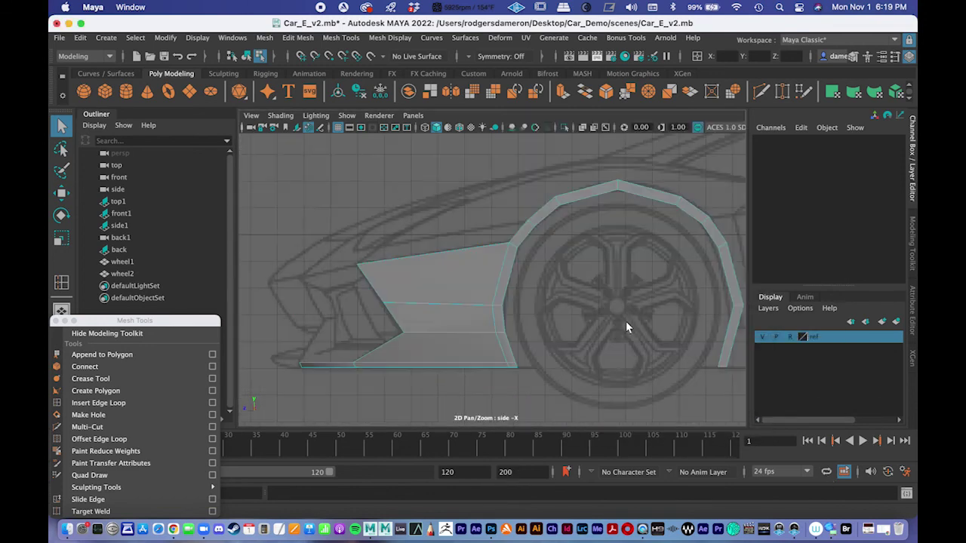
# Extrude the three outer edges on the wheel arch's upper front section upward toward the hood line in side view.
pyautogui.keyDown('alt'); pyautogui.moveTo(625, 321); pyautogui.dragTo(563, 336, button='middle'); pyautogui.keyUp('alt')
pyautogui.keyDown('alt'); pyautogui.moveTo(563, 336); pyautogui.dragTo(536, 291, button='right'); pyautogui.keyUp('alt')
pyautogui.moveTo(500, 200); pyautogui.dragTo(501, 166, button='right')
pyautogui.click(539, 196)
pyautogui.keyDown('shift'); pyautogui.click(473, 228); pyautogui.keyUp('shift')
pyautogui.keyDown('shift'); pyautogui.click(449, 252); pyautogui.keyUp('shift')
pyautogui.keyDown('alt'); pyautogui.moveTo(443, 254); pyautogui.dragTo(456, 253, button='middle'); pyautogui.keyUp('alt')
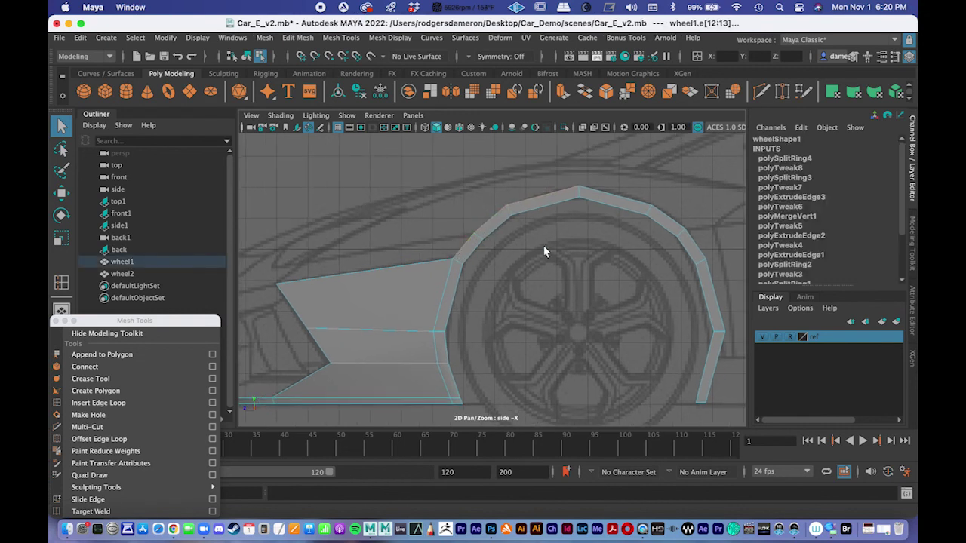
pyautogui.click(912, 243)
pyautogui.click(784, 334)
pyautogui.keyDown('alt'); pyautogui.moveTo(567, 207); pyautogui.dragTo(573, 244, button='middle'); pyautogui.keyUp('alt')
pyautogui.scroll(-2, 571, 238)
pyautogui.click(614, 168)
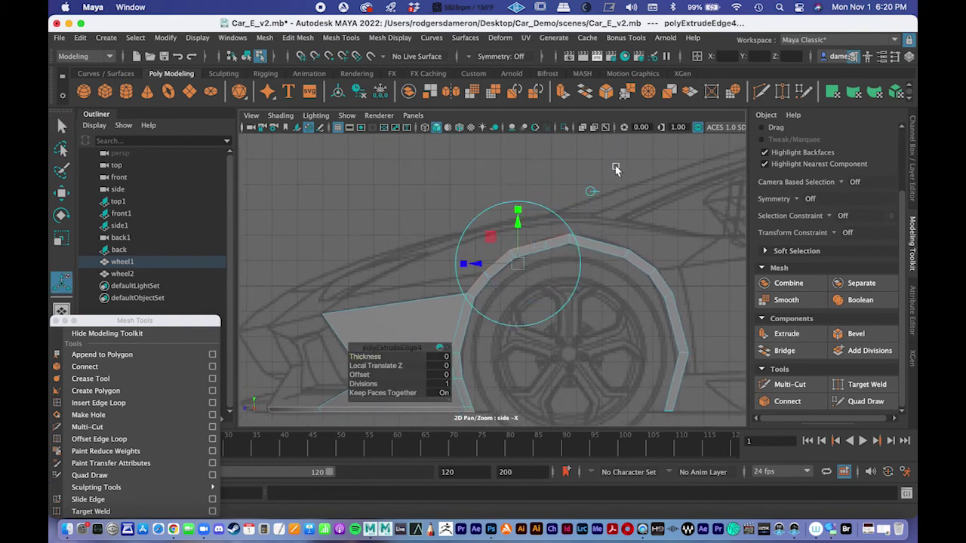
pyautogui.moveTo(519, 226); pyautogui.dragTo(517, 199)
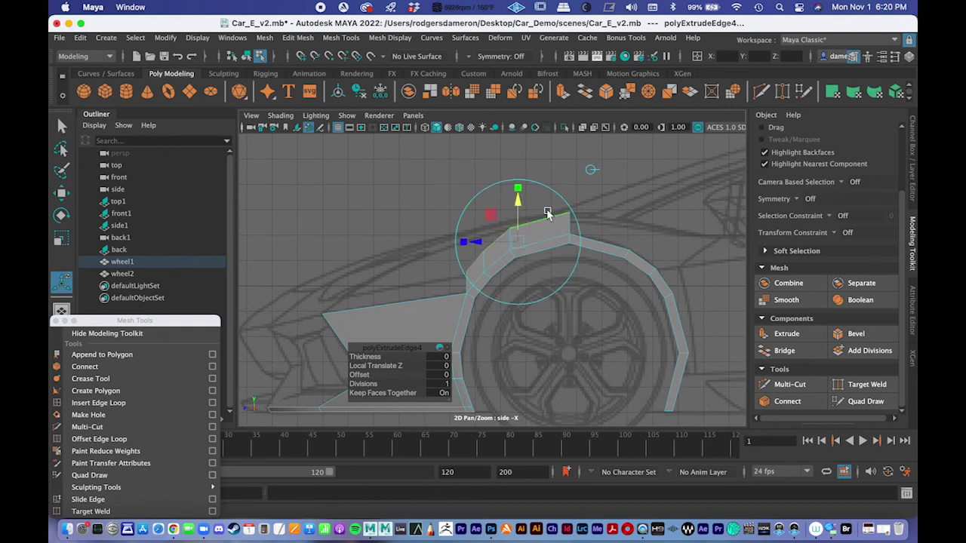
pyautogui.moveTo(517, 202); pyautogui.dragTo(517, 211)
pyautogui.press('q')
# Move the two lowest vertices of the extruded strip forward toward the fender's front upper corner in side view.
pyautogui.keyDown('alt'); pyautogui.moveTo(517, 247); pyautogui.dragTo(541, 235, button='middle'); pyautogui.keyUp('alt')
pyautogui.keyDown('alt'); pyautogui.moveTo(541, 235); pyautogui.dragTo(591, 237, button='right'); pyautogui.keyUp('alt')
pyautogui.keyDown('alt'); pyautogui.moveTo(590, 237); pyautogui.dragTo(609, 229, button='middle'); pyautogui.keyUp('alt')
pyautogui.moveTo(526, 250); pyautogui.dragTo(470, 197, button='right')
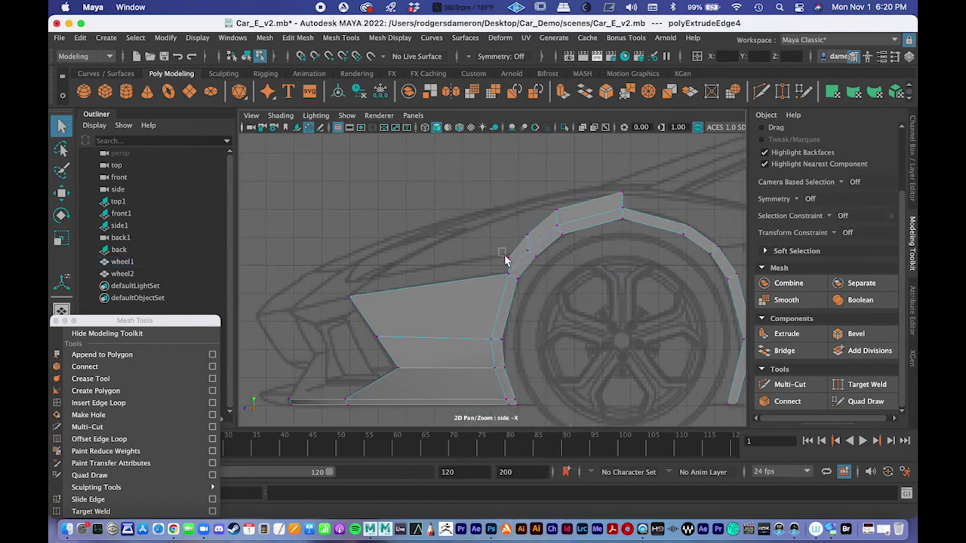
pyautogui.click(510, 264)
pyautogui.press('w')
pyautogui.moveTo(507, 260); pyautogui.dragTo(357, 287)
pyautogui.click(527, 235)
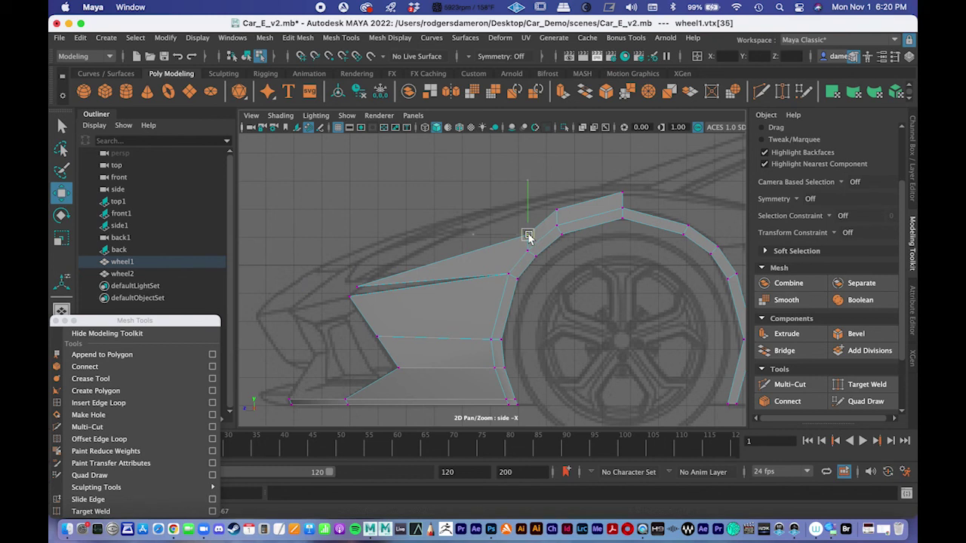
pyautogui.moveTo(528, 237); pyautogui.dragTo(411, 263)
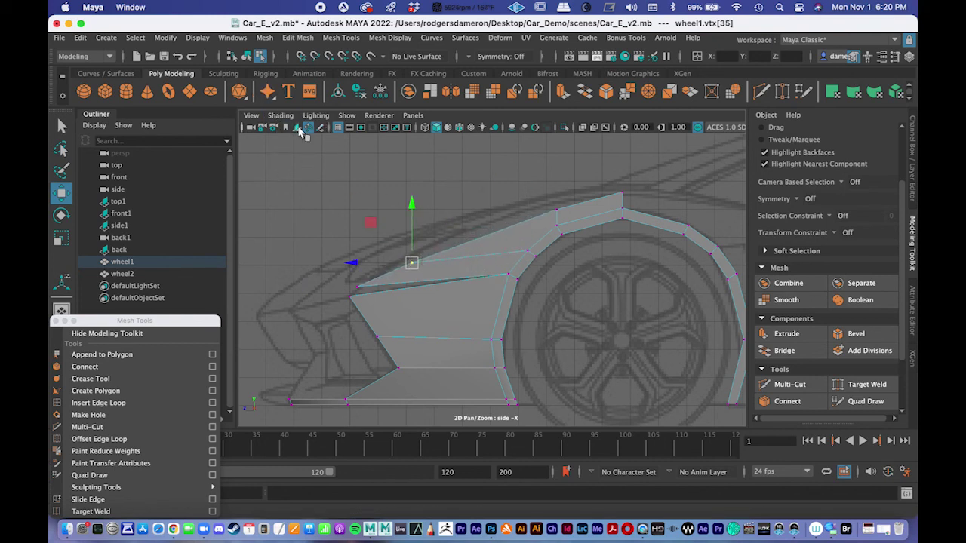
# Turn on X-Ray shading in side view and move the strip's second vertex further forward, near the lower headlight corner.
pyautogui.click(281, 116)
pyautogui.click(289, 238)
pyautogui.scroll(5, 435, 252)
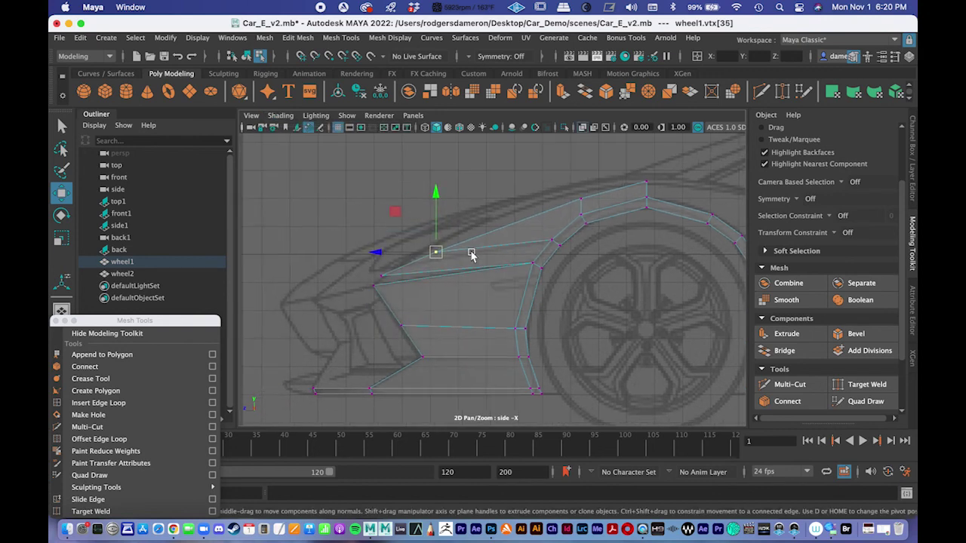
pyautogui.click(569, 230)
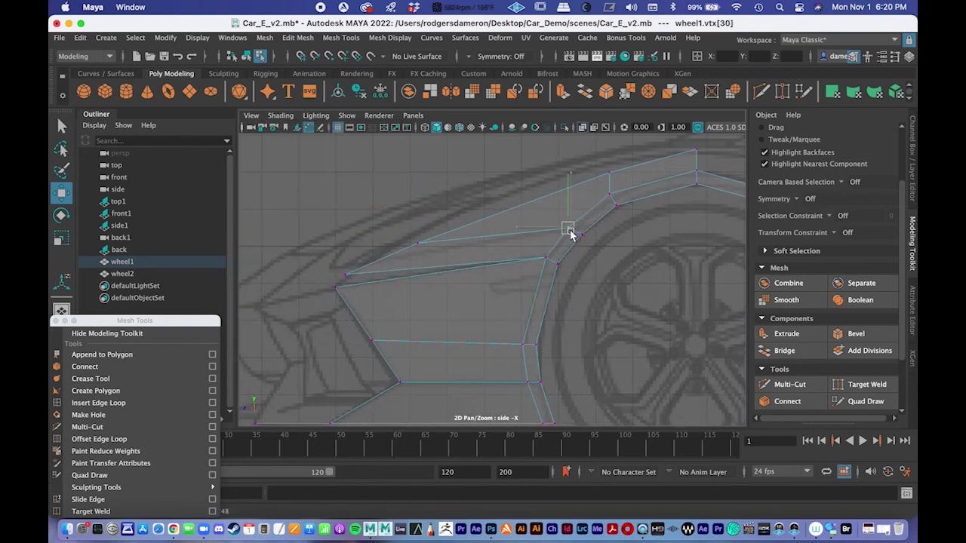
pyautogui.click(419, 243)
pyautogui.moveTo(417, 238); pyautogui.dragTo(365, 264)
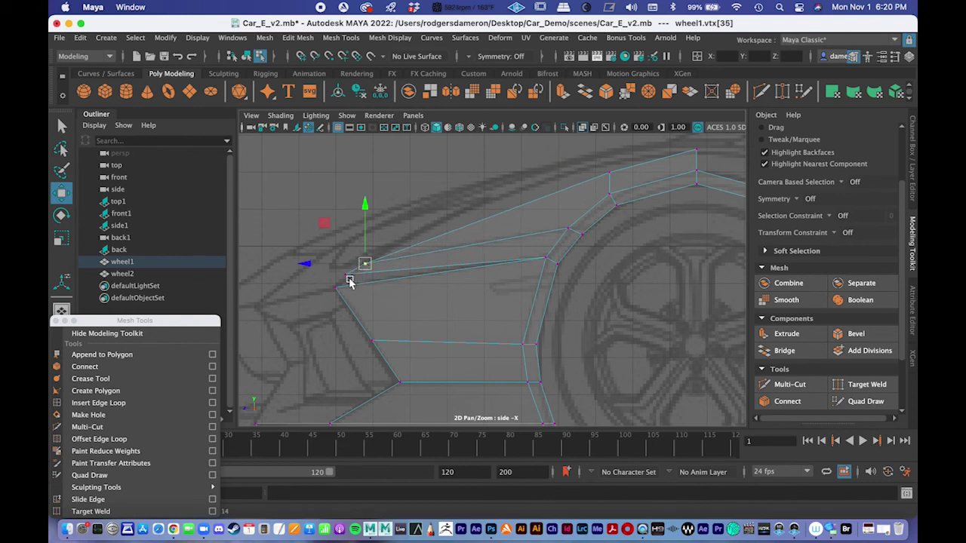
# Snap the strip's foremost vertex onto the fender's front upper corner vertex and merge the two.
pyautogui.scroll(3, 348, 281)
pyautogui.press('q')
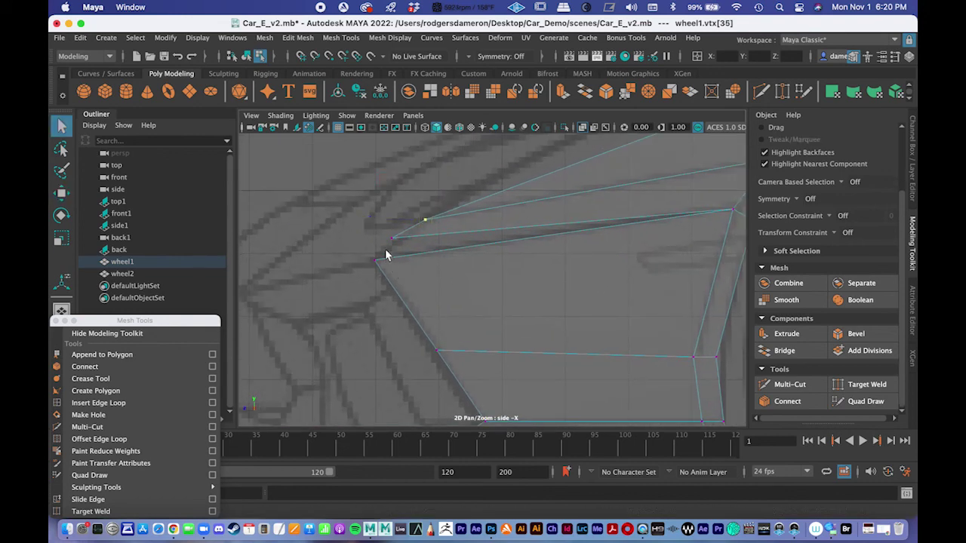
pyautogui.click(393, 239)
pyautogui.press('w')
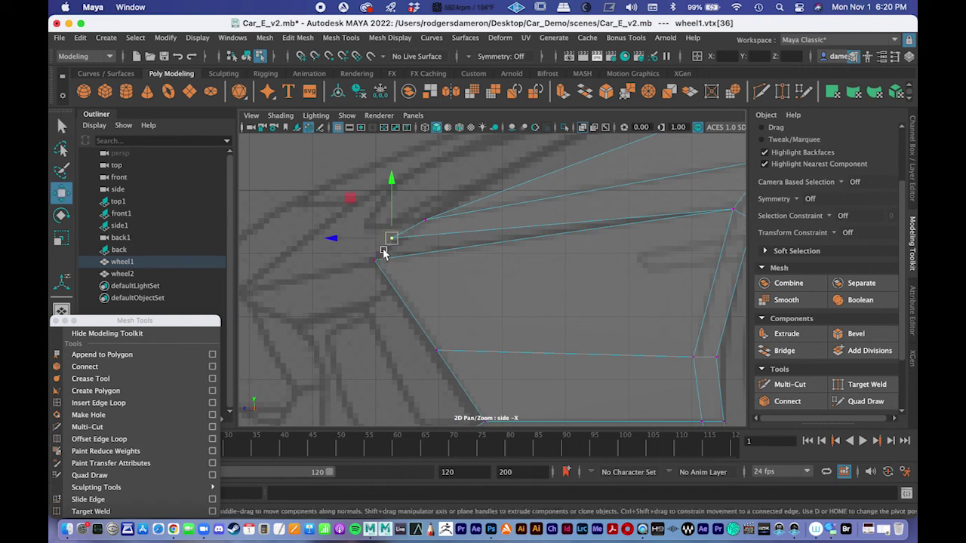
pyautogui.press('v')
pyautogui.moveTo(392, 239); pyautogui.dragTo(373, 260)
pyautogui.press('q')
pyautogui.click(373, 261)
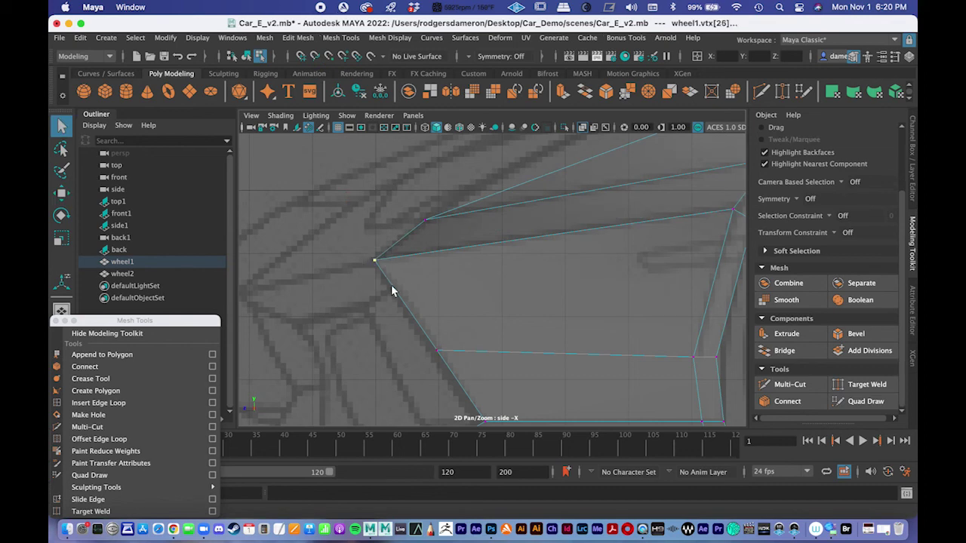
pyautogui.click(625, 92)
pyautogui.scroll(-6, 453, 260)
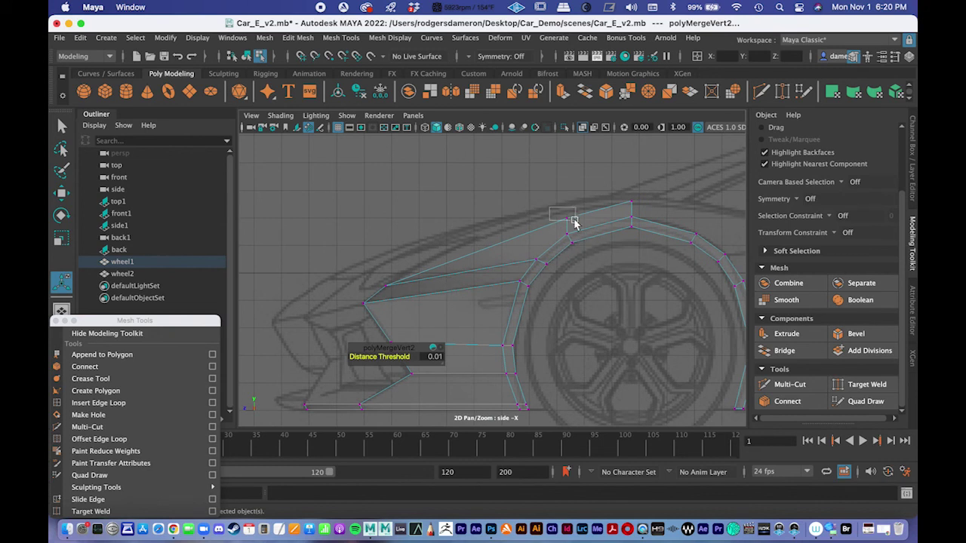
# Move the upper fender strip's vertex just ahead of the arch's peak forward and slightly up toward the hood line in side view.
pyautogui.click(568, 222)
pyautogui.press('w')
pyautogui.moveTo(568, 223); pyautogui.dragTo(535, 218)
pyautogui.click(629, 203)
pyautogui.click(527, 212)
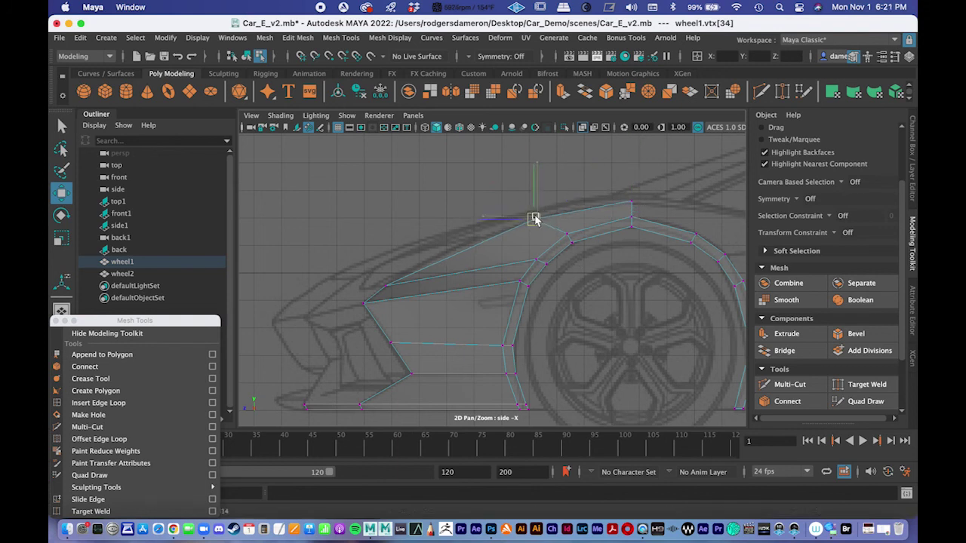
pyautogui.moveTo(529, 214); pyautogui.dragTo(554, 216)
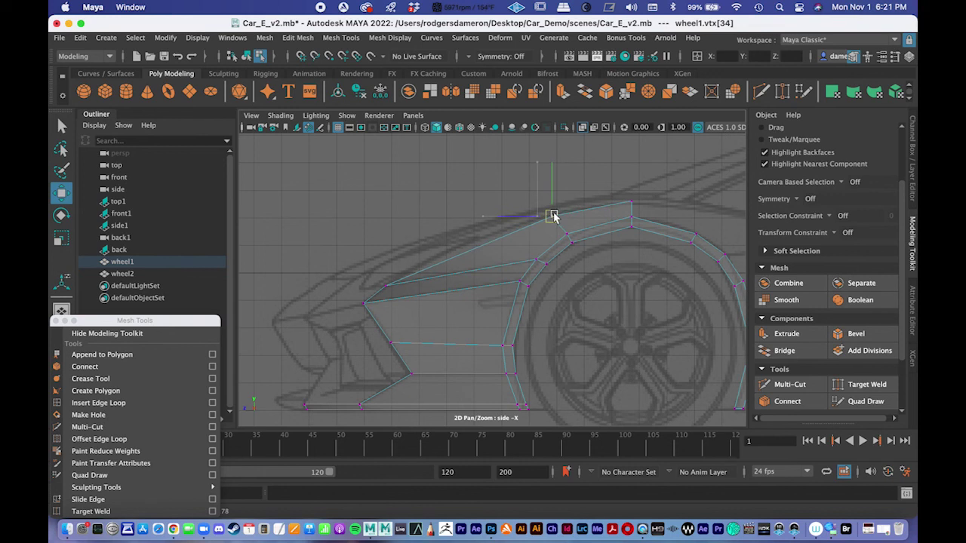
# Move the upper fender strip's foremost free vertex inward in front view, just above the fender's front upper corner by the headlight.
pyautogui.keyDown('alt'); pyautogui.moveTo(563, 249); pyautogui.dragTo(510, 276, button='middle'); pyautogui.keyUp('alt')
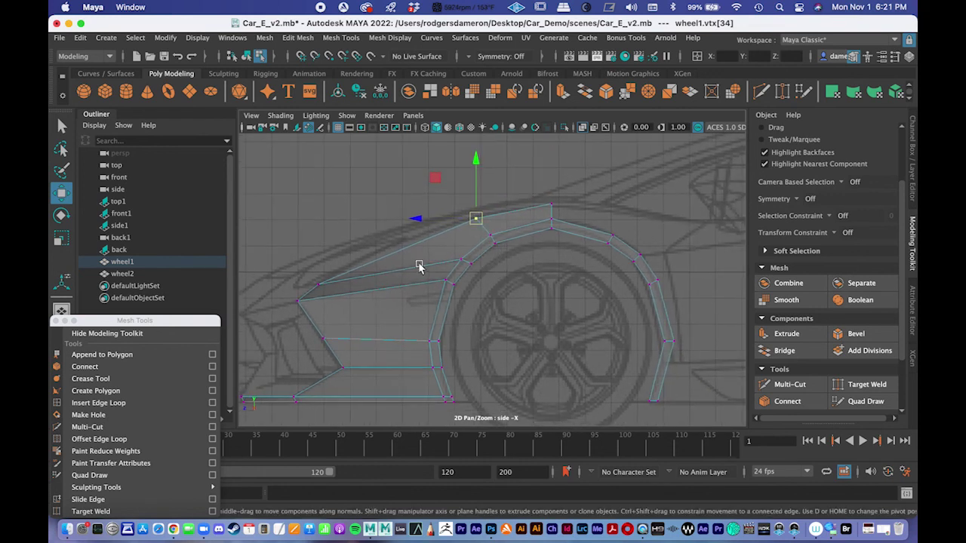
pyautogui.press('space')
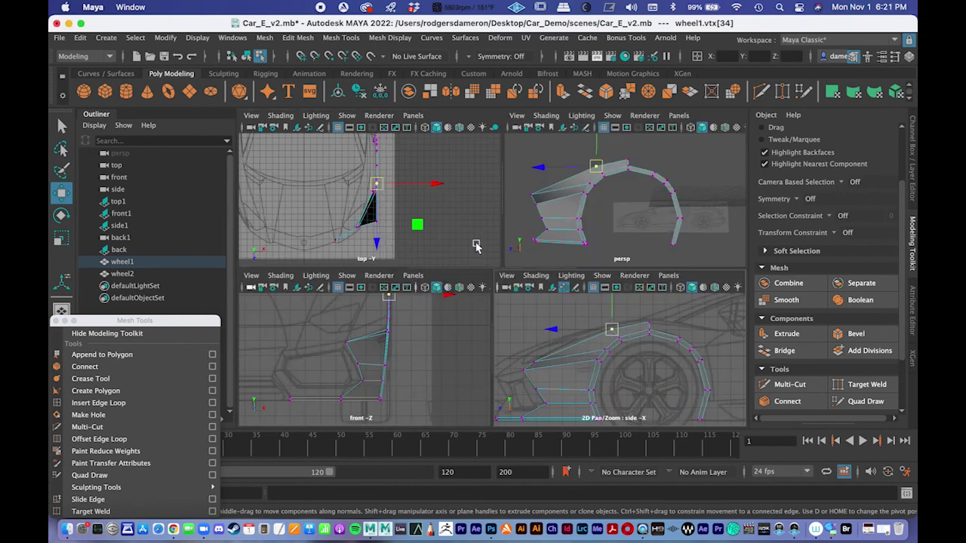
pyautogui.press('space')
pyautogui.scroll(2, 538, 340)
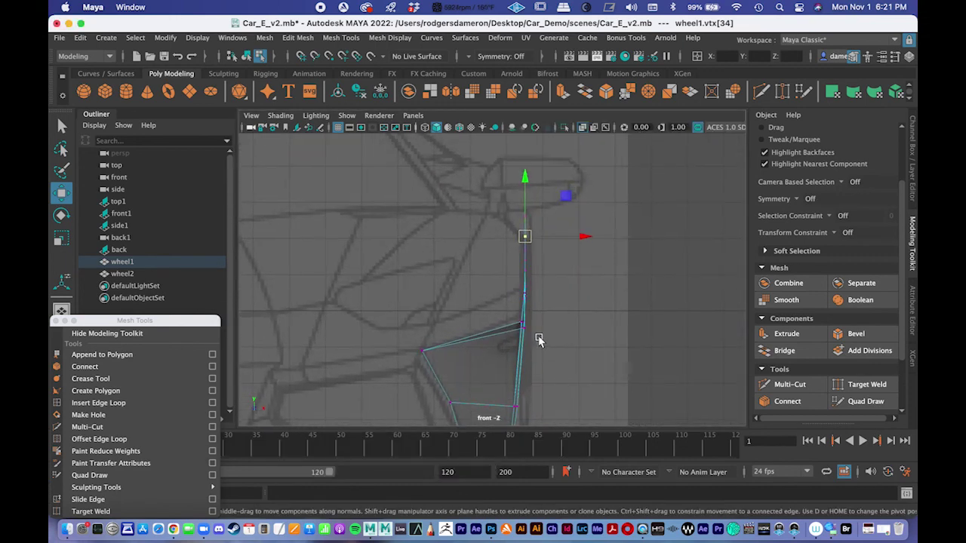
pyautogui.press('space')
pyautogui.moveTo(583, 238)
pyautogui.keyDown('alt'); pyautogui.mouseDown()
pyautogui.moveTo(600, 226)
pyautogui.moveTo(580, 219)
pyautogui.moveTo(596, 218)
pyautogui.moveTo(554, 218)
pyautogui.moveTo(580, 234)
pyautogui.moveTo(587, 220)
pyautogui.mouseUp(); pyautogui.keyUp('alt')
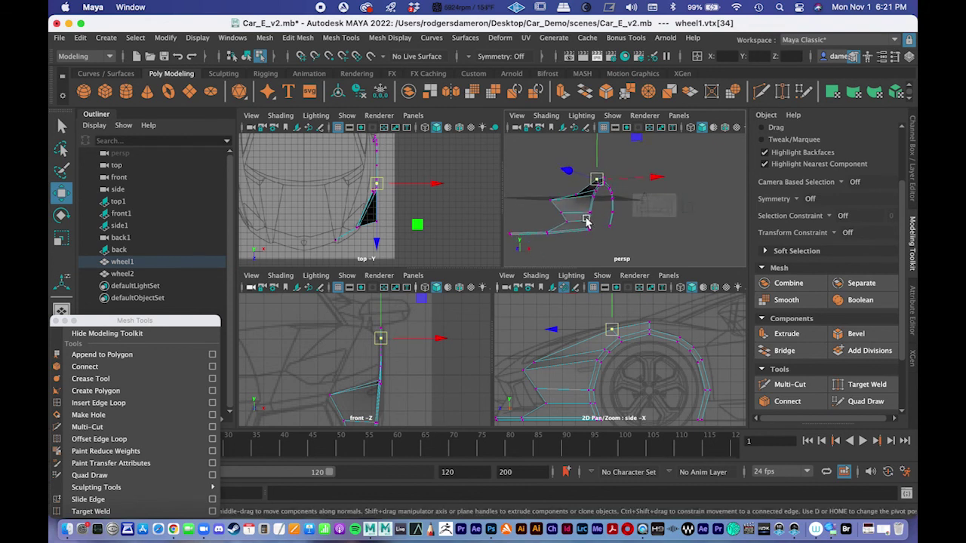
pyautogui.click(575, 195)
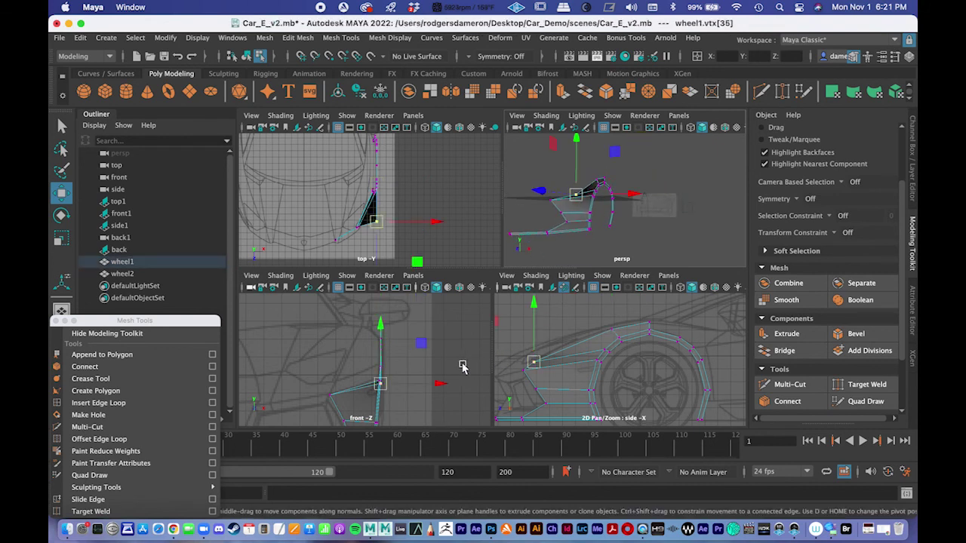
pyautogui.scroll(3, 395, 334)
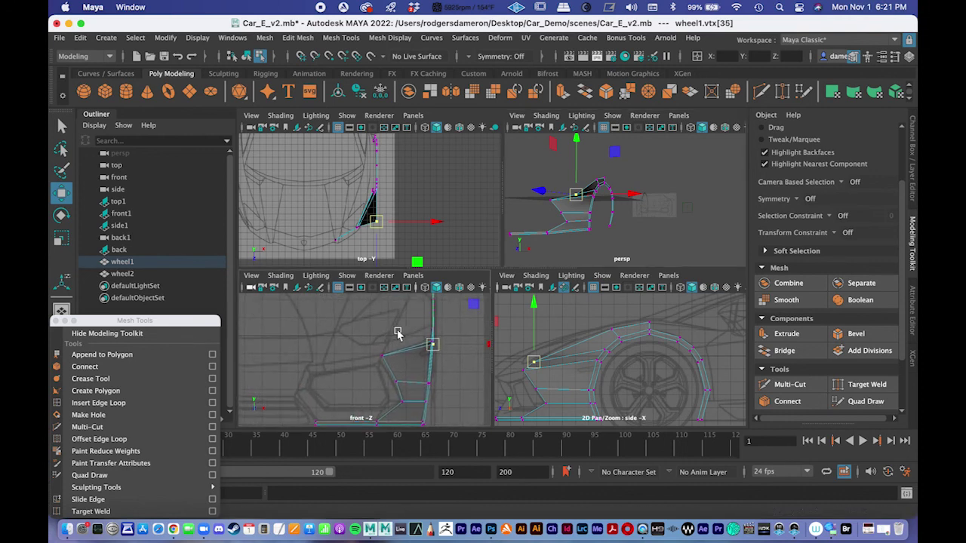
pyautogui.press('space')
pyautogui.press('space')
pyautogui.keyDown('alt'); pyautogui.moveTo(599, 226); pyautogui.dragTo(579, 219); pyautogui.keyUp('alt')
pyautogui.scroll(5, 562, 363)
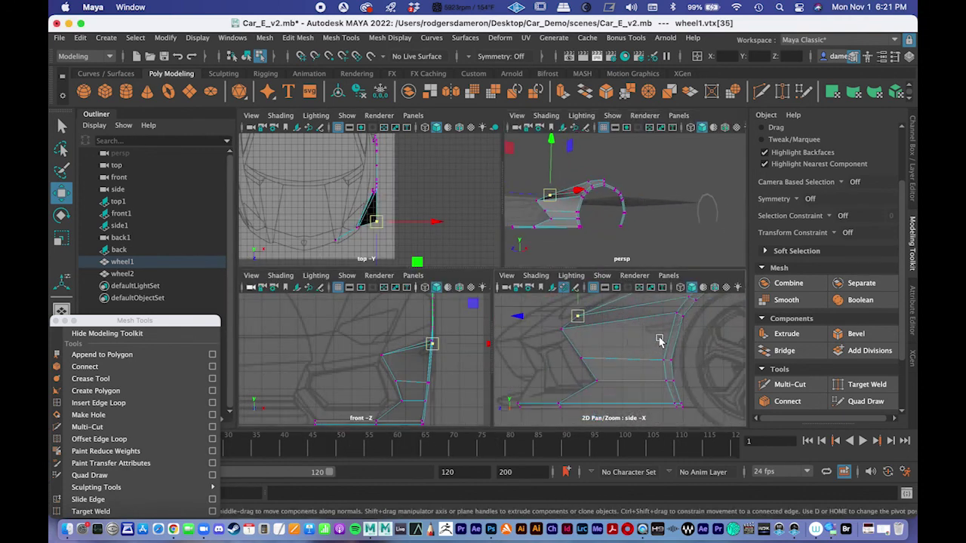
pyautogui.press('space')
pyautogui.moveTo(504, 260); pyautogui.dragTo(508, 260)
pyautogui.press('space')
pyautogui.press('space')
pyautogui.scroll(-2, 442, 340)
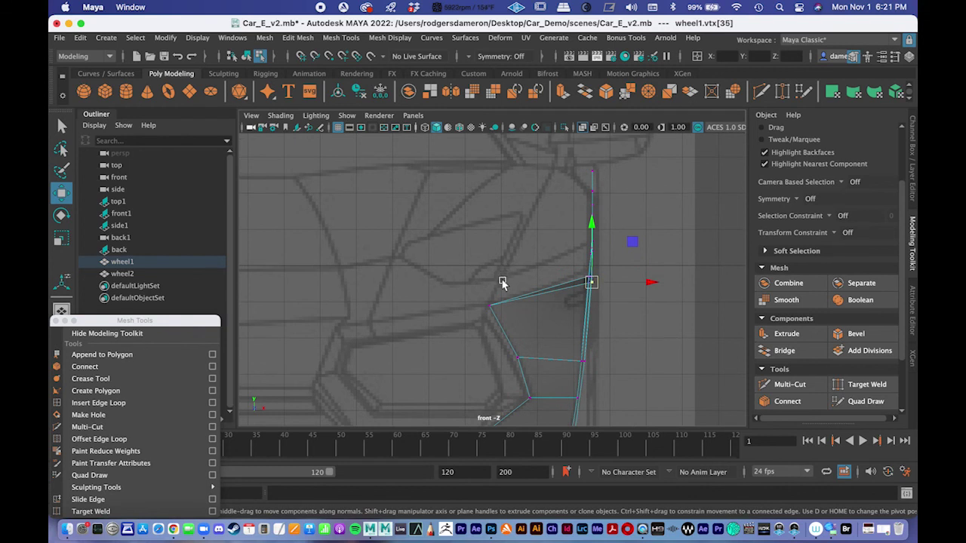
pyautogui.moveTo(651, 284); pyautogui.dragTo(555, 277)
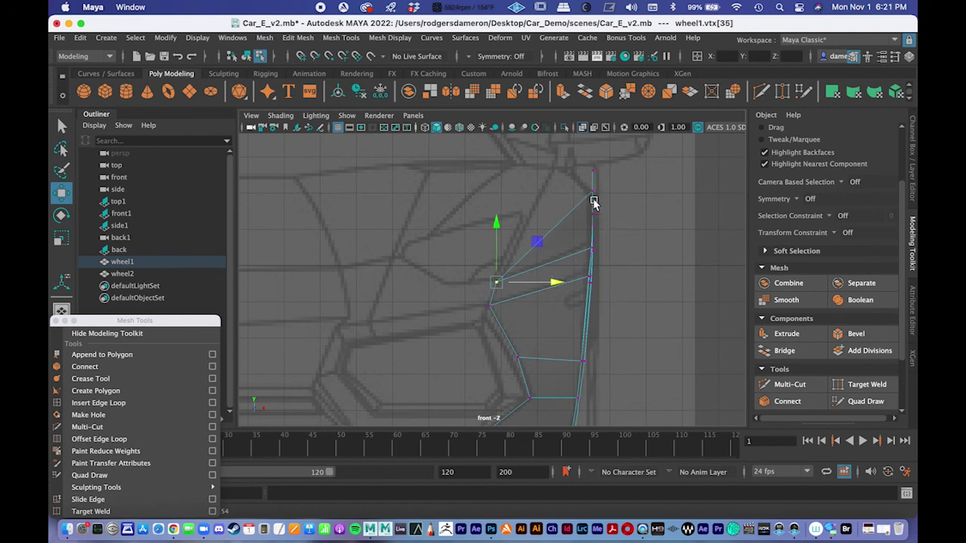
# Move the strip's next upper-edge vertex, just ahead of the arch's peak, inward in front view toward the hood line.
pyautogui.press('space')
pyautogui.keyDown('alt'); pyautogui.moveTo(587, 204); pyautogui.dragTo(631, 197); pyautogui.keyUp('alt')
pyautogui.click(549, 167)
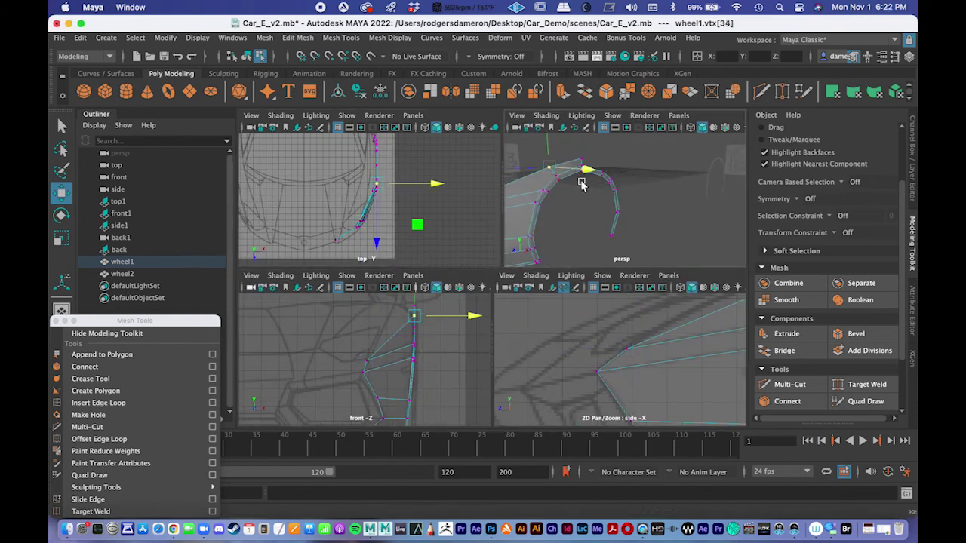
pyautogui.keyDown('alt'); pyautogui.moveTo(554, 205); pyautogui.dragTo(625, 201); pyautogui.keyUp('alt')
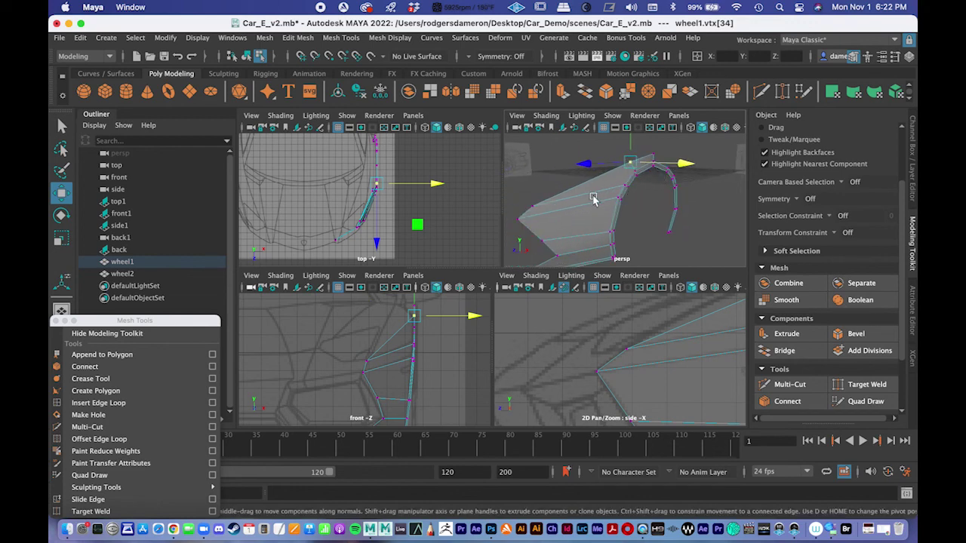
pyautogui.press('space')
pyautogui.keyDown('alt'); pyautogui.moveTo(571, 190); pyautogui.dragTo(536, 250, button='middle'); pyautogui.keyUp('alt')
pyautogui.moveTo(618, 252); pyautogui.dragTo(570, 257)
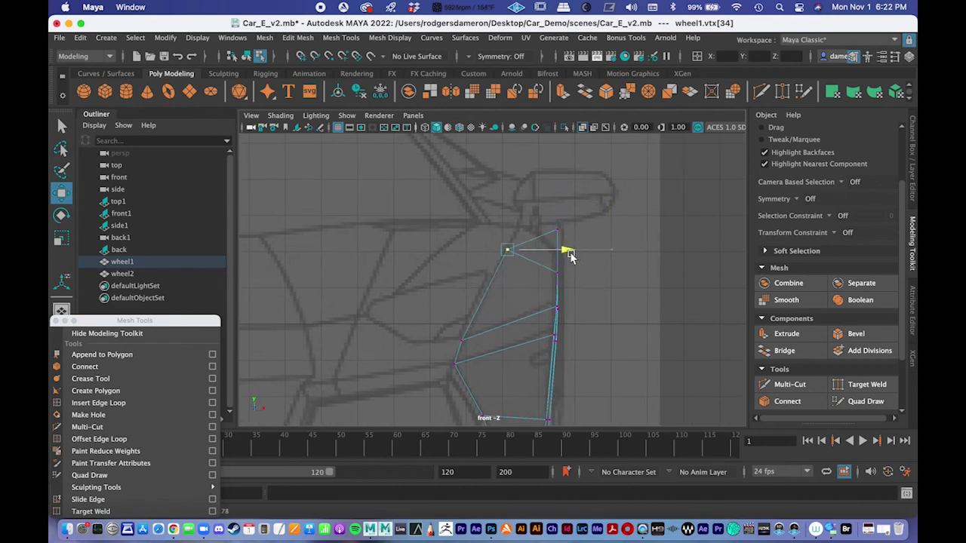
# Move the strip's topmost vertex above the arch's peak inward in front view, to the blueprint line below the side mirror.
pyautogui.press('space')
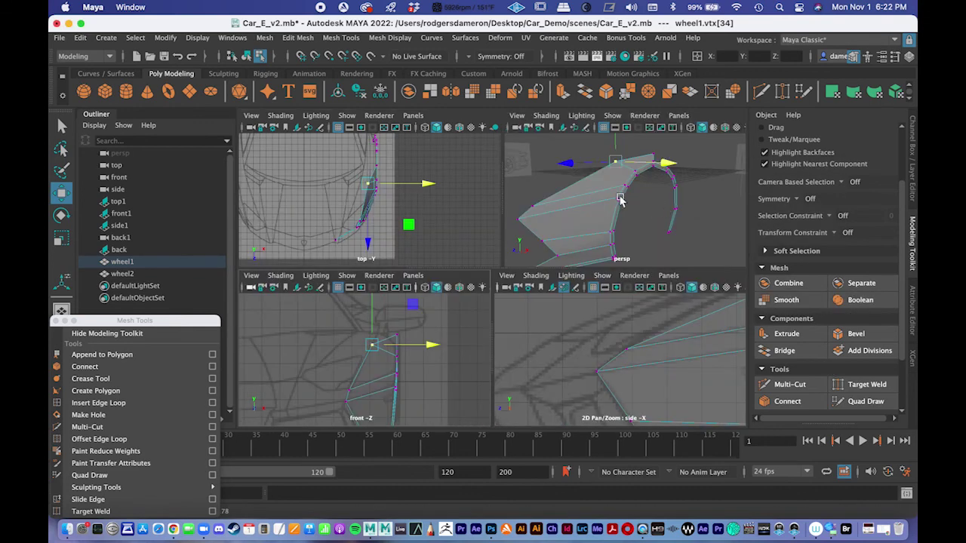
pyautogui.click(648, 172)
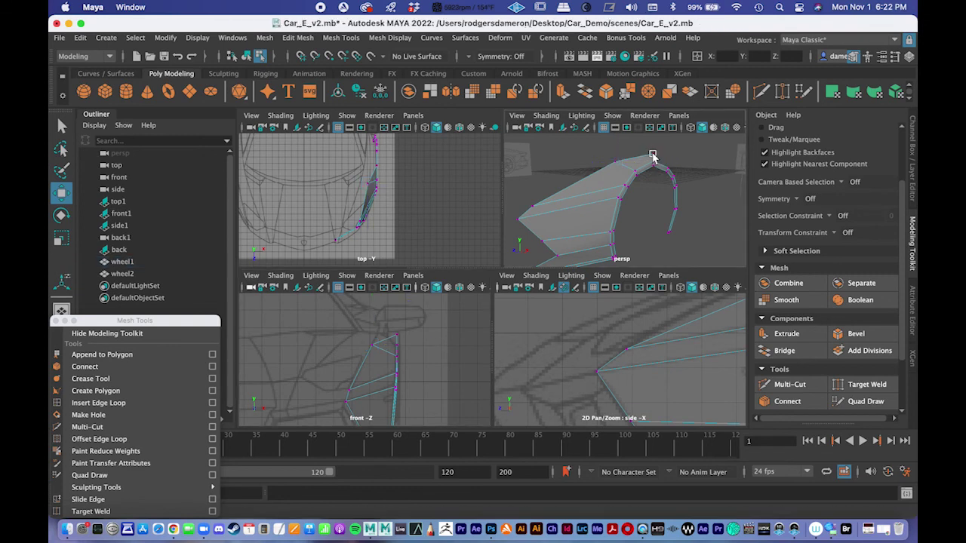
pyautogui.click(653, 156)
pyautogui.keyDown('alt'); pyautogui.moveTo(614, 201); pyautogui.dragTo(590, 232); pyautogui.keyUp('alt')
pyautogui.press('space')
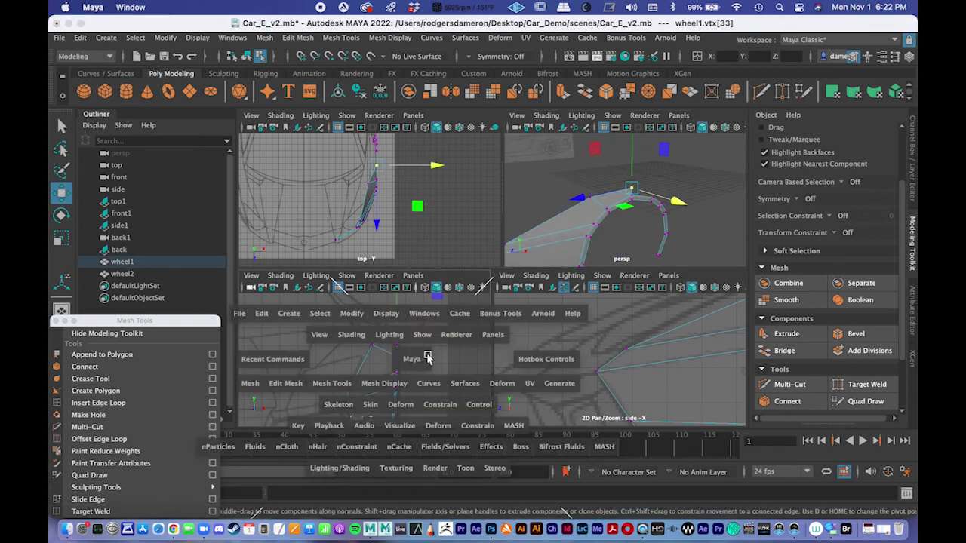
pyautogui.scroll(-4, 558, 202)
pyautogui.scroll(3, 581, 235)
pyautogui.moveTo(605, 247); pyautogui.dragTo(559, 249)
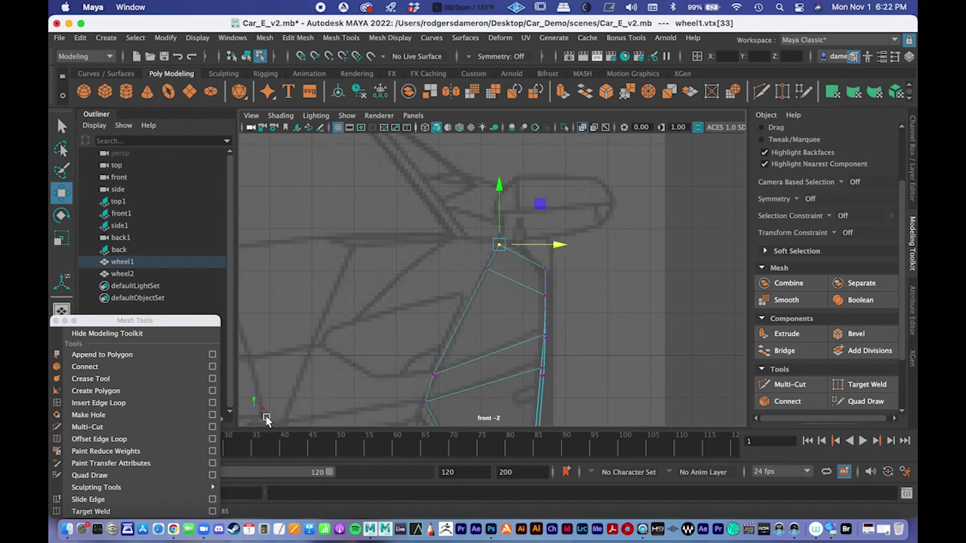
pyautogui.moveTo(562, 252); pyautogui.dragTo(562, 252)
# Return to object mode and examine the reshaped fender in perspective.
pyautogui.keyDown('alt'); pyautogui.moveTo(563, 279); pyautogui.dragTo(602, 237, button='middle'); pyautogui.keyUp('alt')
pyautogui.press('space')
pyautogui.keyDown('alt'); pyautogui.moveTo(645, 220); pyautogui.dragTo(593, 231); pyautogui.keyUp('alt')
pyautogui.press('q')
pyautogui.moveTo(593, 232); pyautogui.dragTo(677, 157, button='right')
pyautogui.keyDown('alt'); pyautogui.moveTo(677, 158); pyautogui.dragTo(680, 177); pyautogui.keyUp('alt')
pyautogui.press('space')
pyautogui.keyDown('alt'); pyautogui.moveTo(611, 218); pyautogui.dragTo(577, 248); pyautogui.keyUp('alt')
pyautogui.press('space')
pyautogui.press('space')
# Extrude the two outer edges just behind the arch's peak upward and slightly rearward in side view.
pyautogui.keyDown('alt'); pyautogui.moveTo(666, 346); pyautogui.dragTo(617, 281, button='middle'); pyautogui.keyUp('alt')
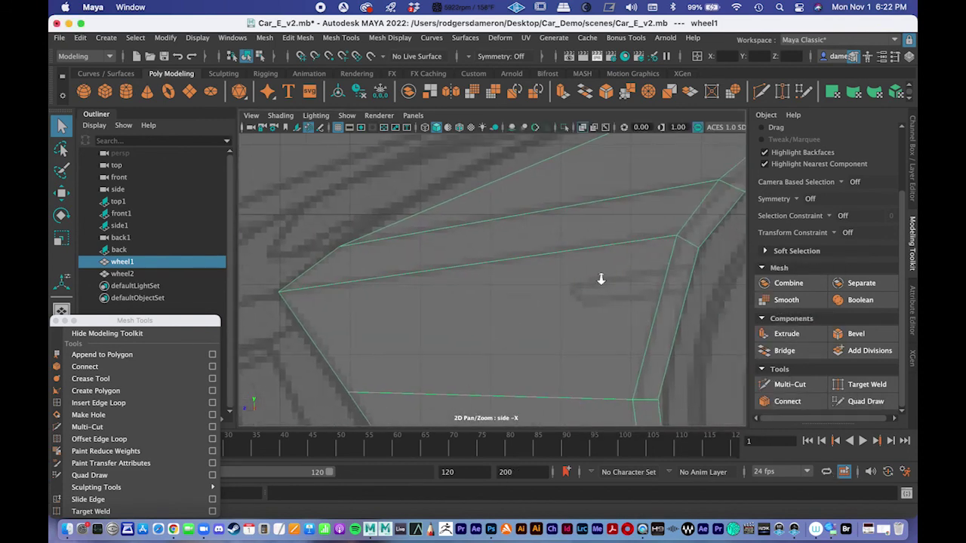
pyautogui.scroll(-10, 617, 286)
pyautogui.keyDown('alt'); pyautogui.moveTo(570, 260); pyautogui.dragTo(394, 272, button='middle'); pyautogui.keyUp('alt')
pyautogui.scroll(5, 368, 302)
pyautogui.keyDown('alt'); pyautogui.moveTo(311, 288); pyautogui.dragTo(413, 317, button='middle'); pyautogui.keyUp('alt')
pyautogui.keyDown('alt'); pyautogui.moveTo(414, 317); pyautogui.dragTo(427, 239, button='right'); pyautogui.keyUp('alt')
pyautogui.moveTo(427, 198); pyautogui.dragTo(433, 160, button='right')
pyautogui.click(435, 226)
pyautogui.keyDown('shift'); pyautogui.click(543, 272); pyautogui.keyUp('shift')
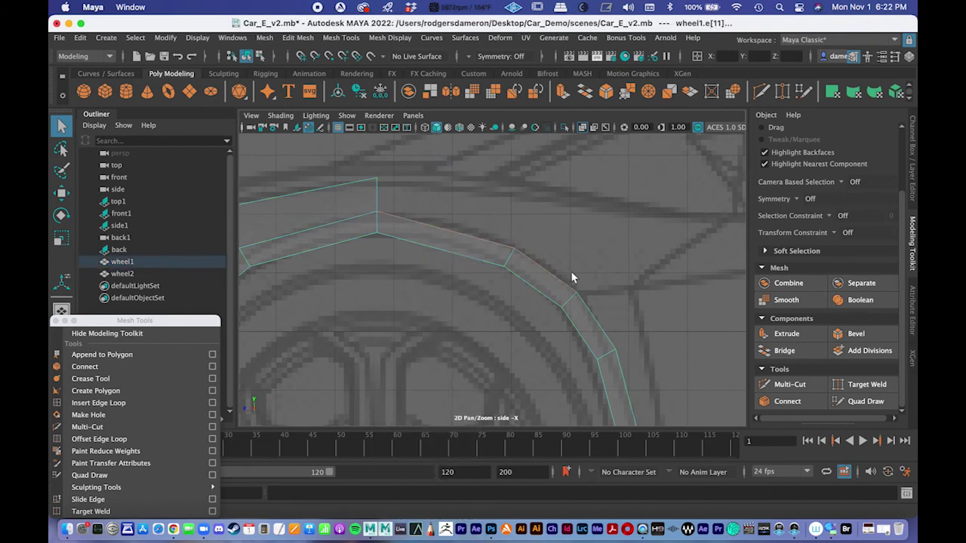
pyautogui.click(782, 334)
pyautogui.click(514, 157)
pyautogui.moveTo(480, 217); pyautogui.dragTo(476, 181)
pyautogui.moveTo(436, 221); pyautogui.dragTo(459, 221)
# Move the new strip's rearmost vertex back to the blueprint's panel corner and its middle vertex up onto the upper fender line.
pyautogui.press('q')
pyautogui.moveTo(594, 260); pyautogui.dragTo(537, 202, button='right')
pyautogui.moveTo(625, 276)
pyautogui.mouseDown()
pyautogui.moveTo(614, 270)
pyautogui.moveTo(631, 287)
pyautogui.mouseUp()
pyautogui.press('w')
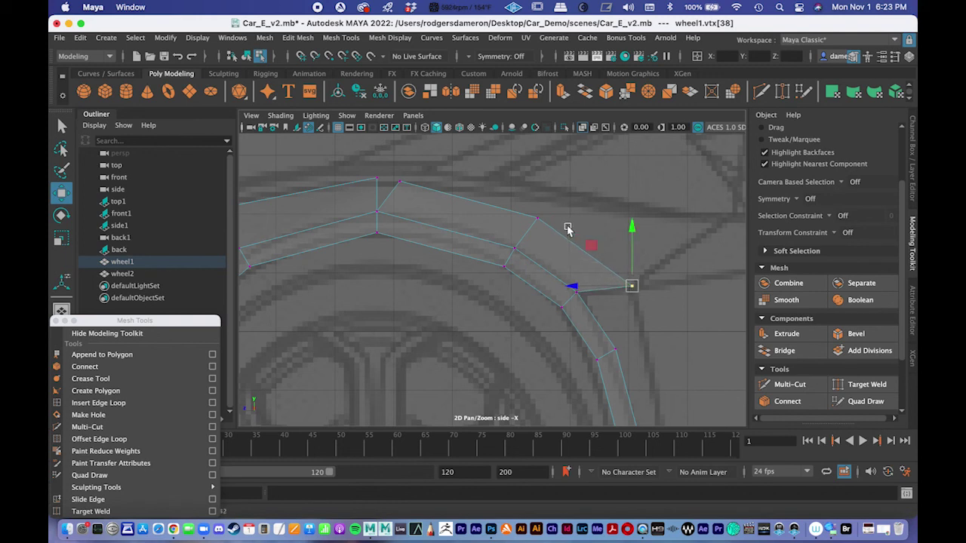
pyautogui.click(536, 217)
pyautogui.moveTo(535, 216); pyautogui.dragTo(547, 207)
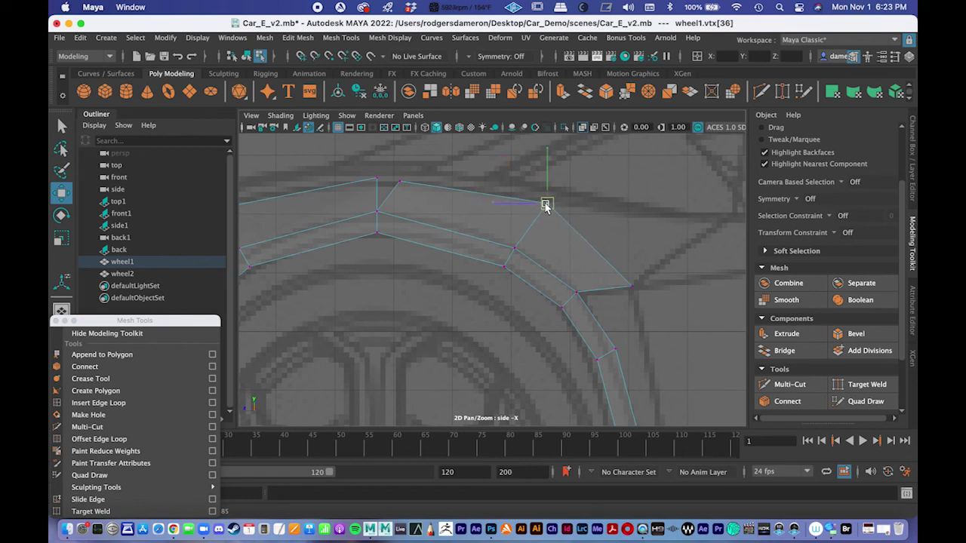
# Align the new strip's front vertex with the front fender strip's top vertex above the arch's peak and merge the two.
pyautogui.click(397, 181)
pyautogui.keyDown('alt'); pyautogui.moveTo(418, 210); pyautogui.dragTo(505, 252, button='middle'); pyautogui.keyUp('alt')
pyautogui.keyDown('alt'); pyautogui.moveTo(506, 252); pyautogui.dragTo(564, 258, button='right'); pyautogui.keyUp('alt')
pyautogui.scroll(3, 517, 316)
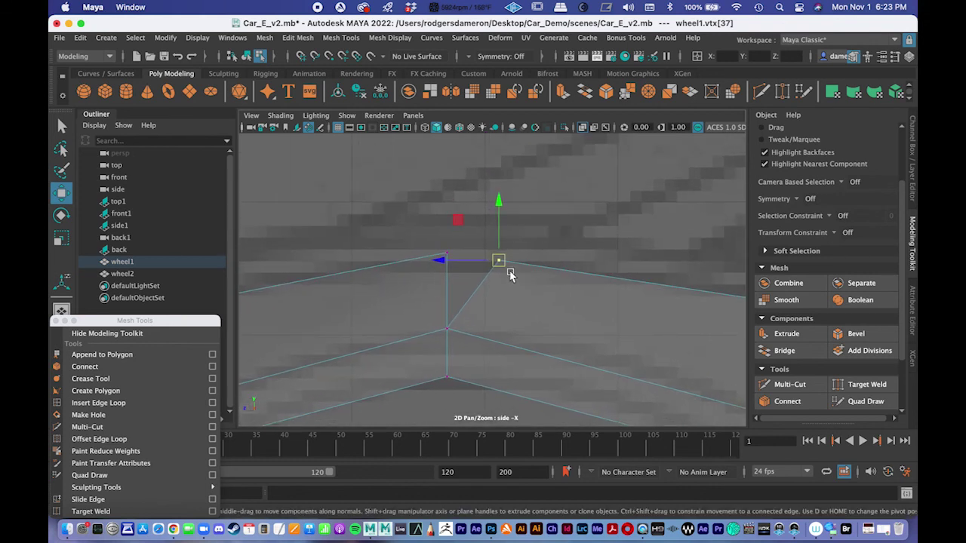
pyautogui.moveTo(500, 264); pyautogui.dragTo(453, 264)
pyautogui.press('q')
pyautogui.click(445, 253)
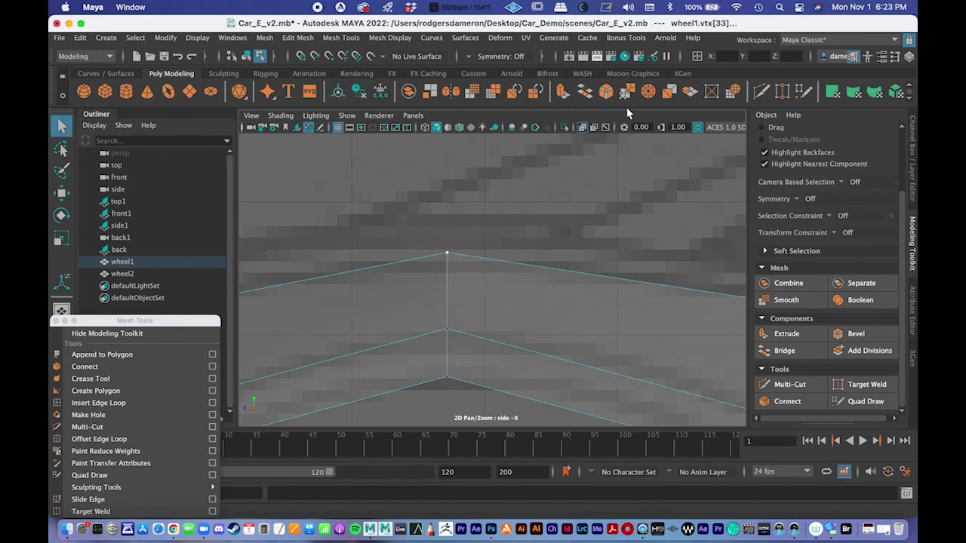
pyautogui.click(627, 91)
pyautogui.scroll(-5, 459, 263)
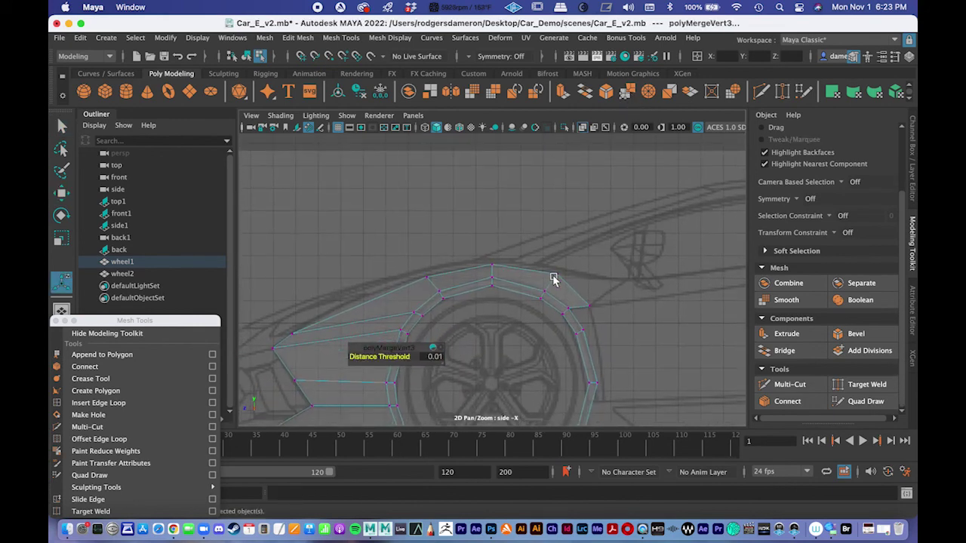
# Move the rear strip's middle upper vertex inward in top view, in line with the vertex above the arch's peak.
pyautogui.click(570, 287)
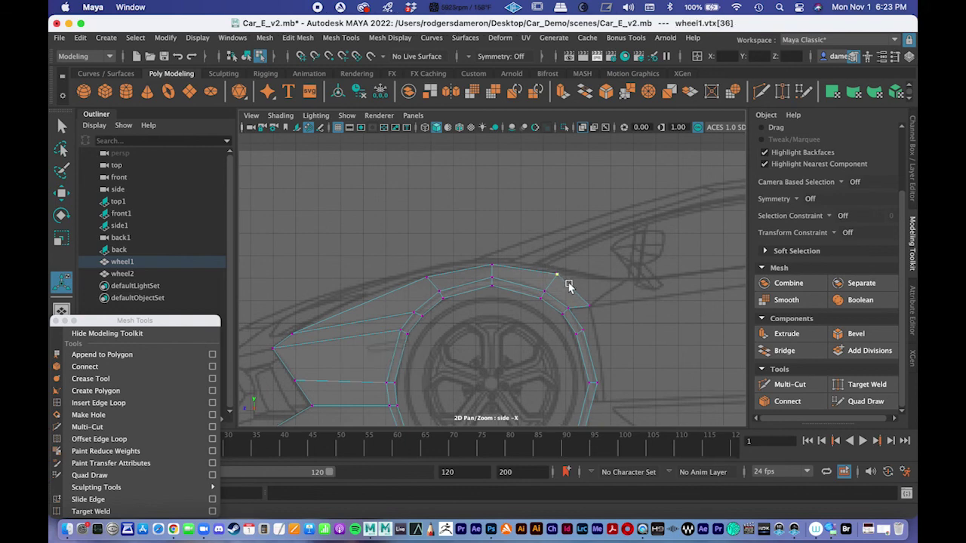
pyautogui.press('space')
pyautogui.keyDown('alt'); pyautogui.moveTo(685, 202); pyautogui.dragTo(607, 207); pyautogui.keyUp('alt')
pyautogui.keyDown('alt'); pyautogui.moveTo(627, 198); pyautogui.dragTo(714, 198, button='right'); pyautogui.keyUp('alt')
pyautogui.keyDown('alt'); pyautogui.moveTo(677, 198); pyautogui.dragTo(587, 225, button='middle'); pyautogui.keyUp('alt')
pyautogui.keyDown('alt'); pyautogui.moveTo(580, 202); pyautogui.dragTo(697, 196); pyautogui.keyUp('alt')
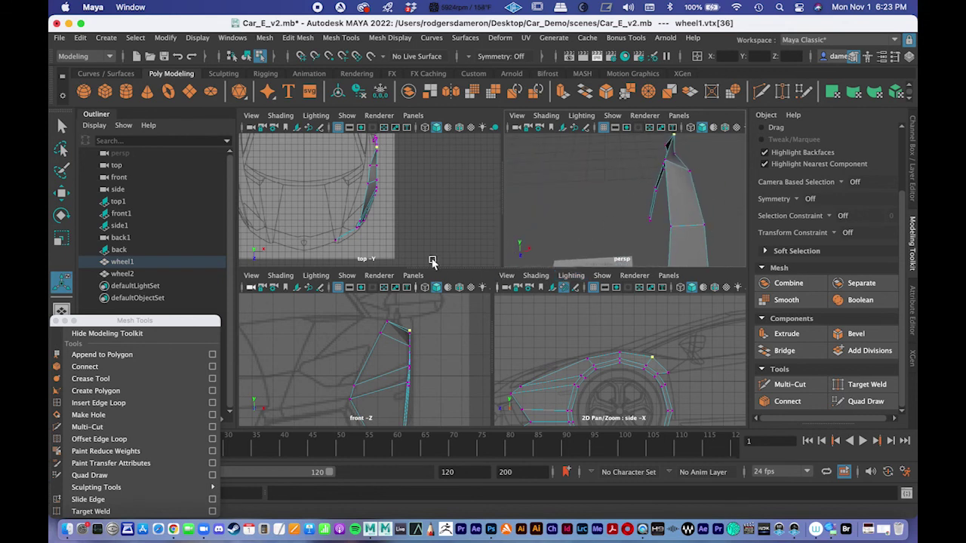
pyautogui.keyDown('alt'); pyautogui.moveTo(410, 358); pyautogui.dragTo(405, 381, button='middle'); pyautogui.keyUp('alt')
pyautogui.keyDown('alt'); pyautogui.moveTo(375, 187); pyautogui.dragTo(375, 211, button='middle'); pyautogui.keyUp('alt')
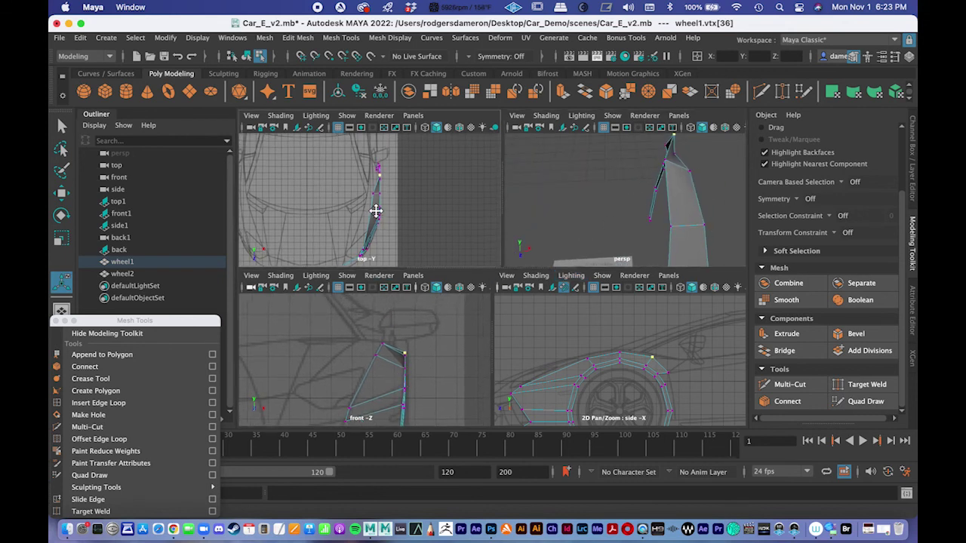
pyautogui.keyDown('alt'); pyautogui.moveTo(392, 366); pyautogui.dragTo(386, 394, button='middle'); pyautogui.keyUp('alt')
pyautogui.scroll(5, 390, 348)
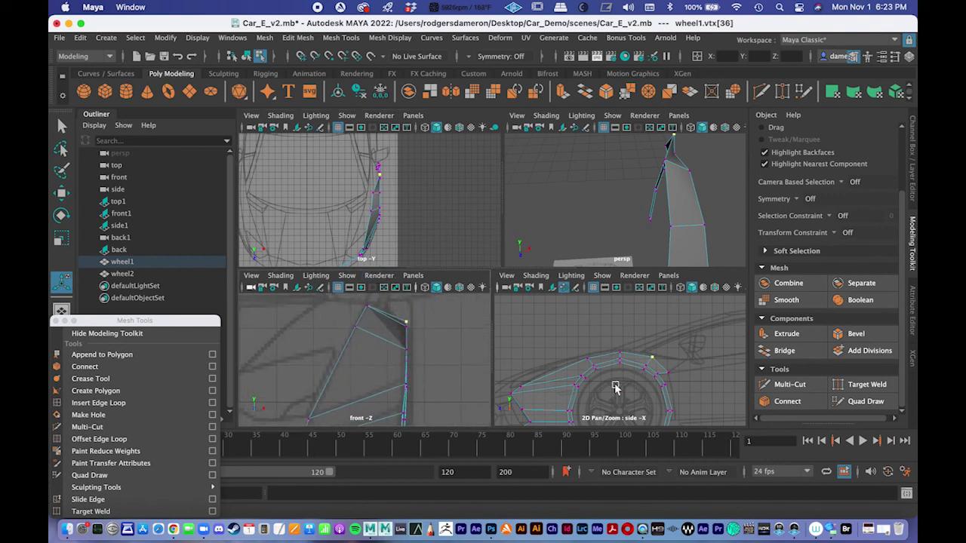
pyautogui.press('space')
pyautogui.keyDown('alt'); pyautogui.moveTo(468, 196); pyautogui.dragTo(437, 224, button='middle'); pyautogui.keyUp('alt')
pyautogui.scroll(6, 384, 261)
pyautogui.keyDown('alt'); pyautogui.moveTo(408, 258); pyautogui.dragTo(474, 254, button='middle'); pyautogui.keyUp('alt')
pyautogui.scroll(3, 447, 333)
pyautogui.press('w')
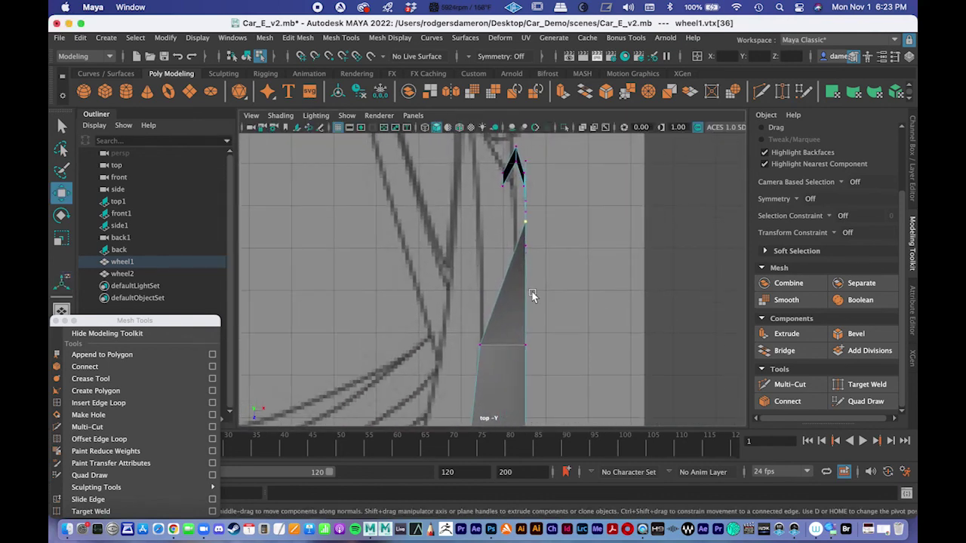
pyautogui.moveTo(585, 224); pyautogui.dragTo(541, 226)
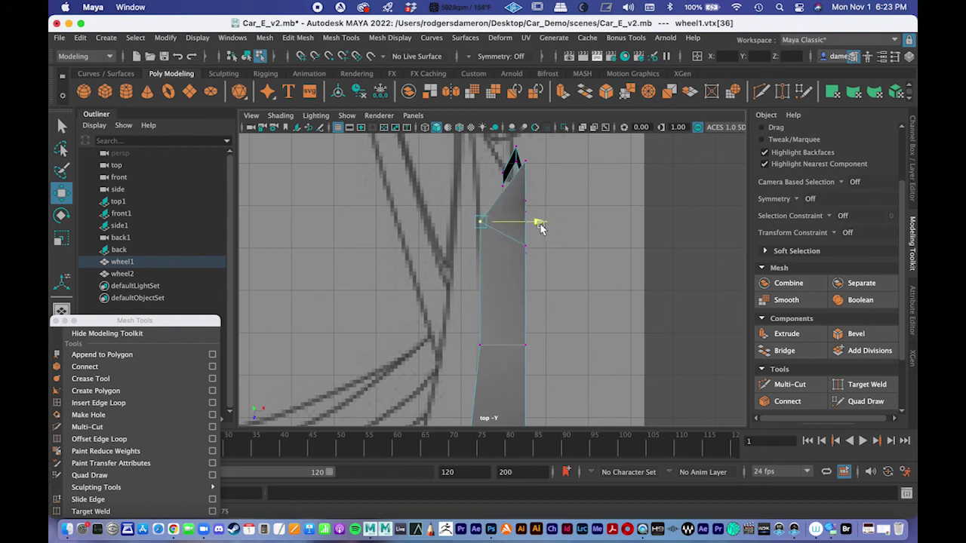
# Move the rear strip's rearmost vertex inward in top view to continue the fender's inner edge.
pyautogui.click(525, 162)
pyautogui.moveTo(591, 161); pyautogui.dragTo(535, 161)
pyautogui.press('q')
pyautogui.moveTo(466, 216); pyautogui.dragTo(505, 243)
pyautogui.press('w')
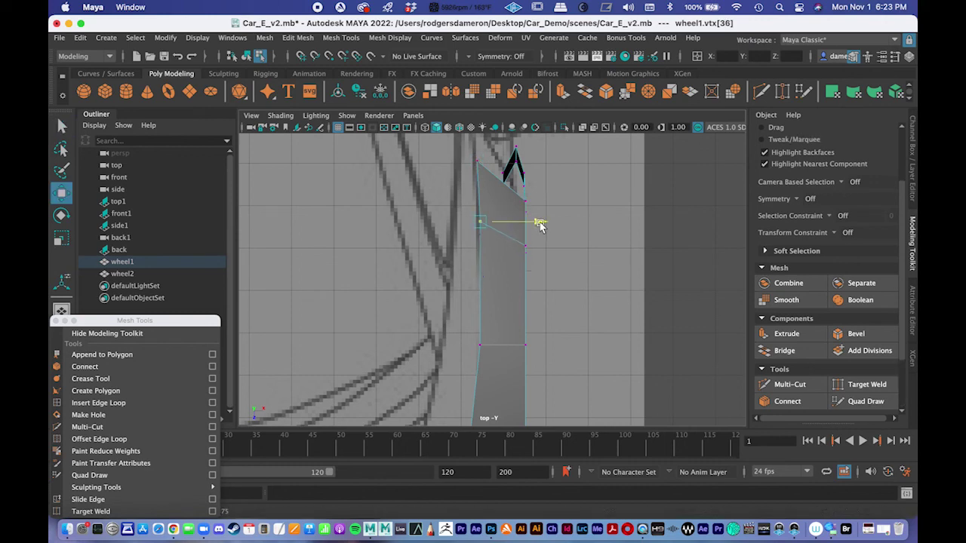
# Return to object mode and examine the fender and wheel arch in perspective and against the side blueprint.
pyautogui.press('space')
pyautogui.press('space')
pyautogui.keyDown('alt'); pyautogui.moveTo(672, 208); pyautogui.dragTo(516, 259); pyautogui.keyUp('alt')
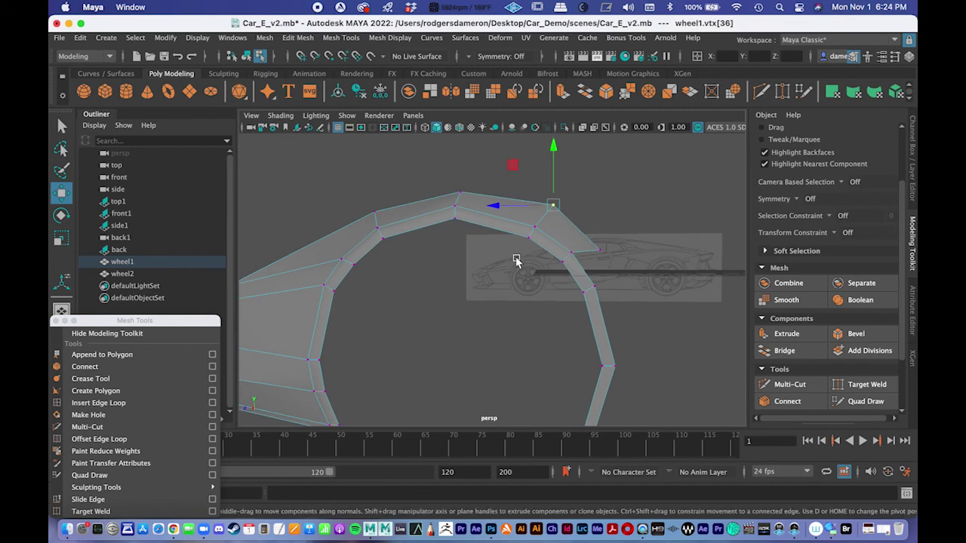
pyautogui.press('q')
pyautogui.moveTo(479, 209); pyautogui.dragTo(535, 182, button='right')
pyautogui.keyDown('alt'); pyautogui.moveTo(556, 214); pyautogui.dragTo(504, 273); pyautogui.keyUp('alt')
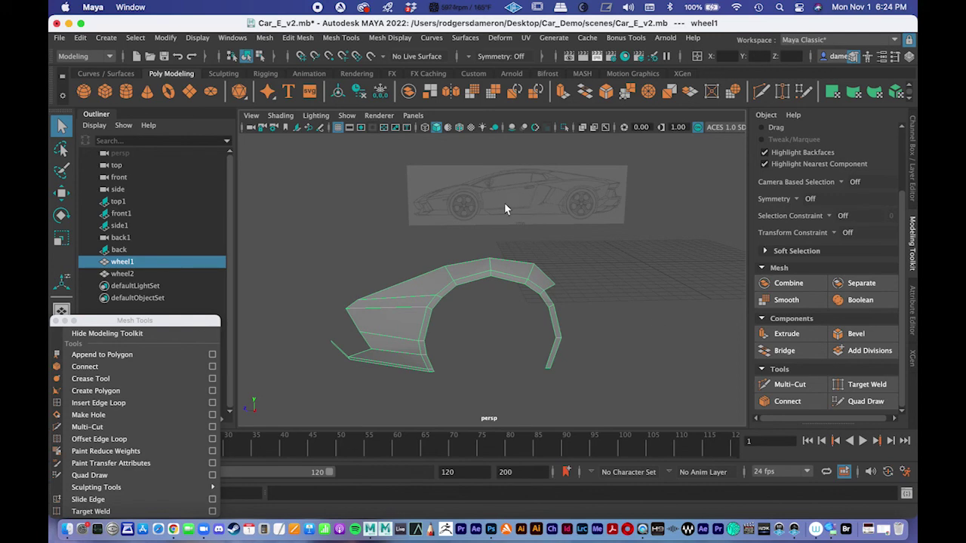
pyautogui.press('space')
pyautogui.press('space')
pyautogui.keyDown('alt'); pyautogui.moveTo(604, 357); pyautogui.dragTo(448, 256, button='middle'); pyautogui.keyUp('alt')
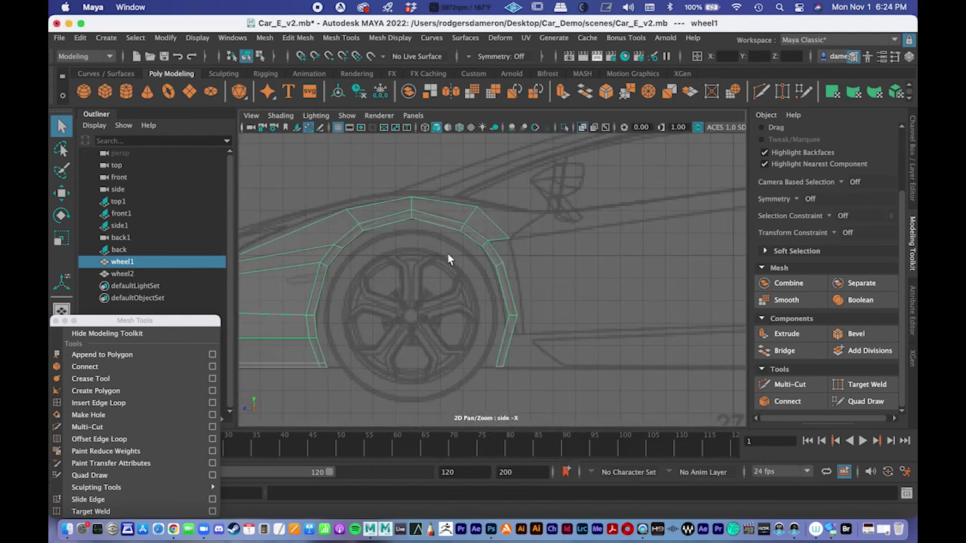
# Insert an edge loop across the wheel arch's rear leg at the height of the blueprint's sill line.
pyautogui.keyDown('alt'); pyautogui.moveTo(448, 257); pyautogui.dragTo(624, 260, button='right'); pyautogui.keyUp('alt')
pyautogui.keyDown('alt'); pyautogui.moveTo(504, 260); pyautogui.dragTo(498, 198, button='middle'); pyautogui.keyUp('alt')
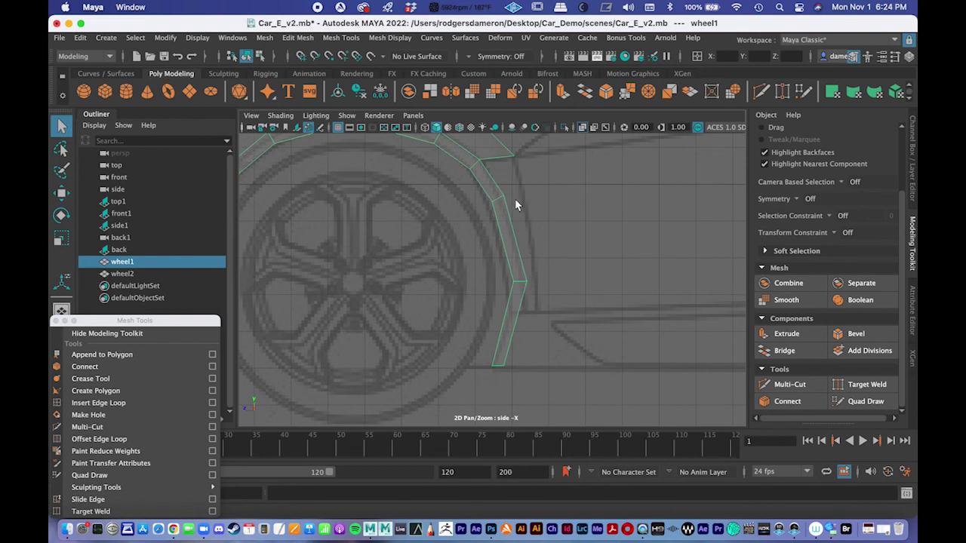
pyautogui.keyDown('alt'); pyautogui.moveTo(459, 278); pyautogui.dragTo(441, 321, button='middle'); pyautogui.keyUp('alt')
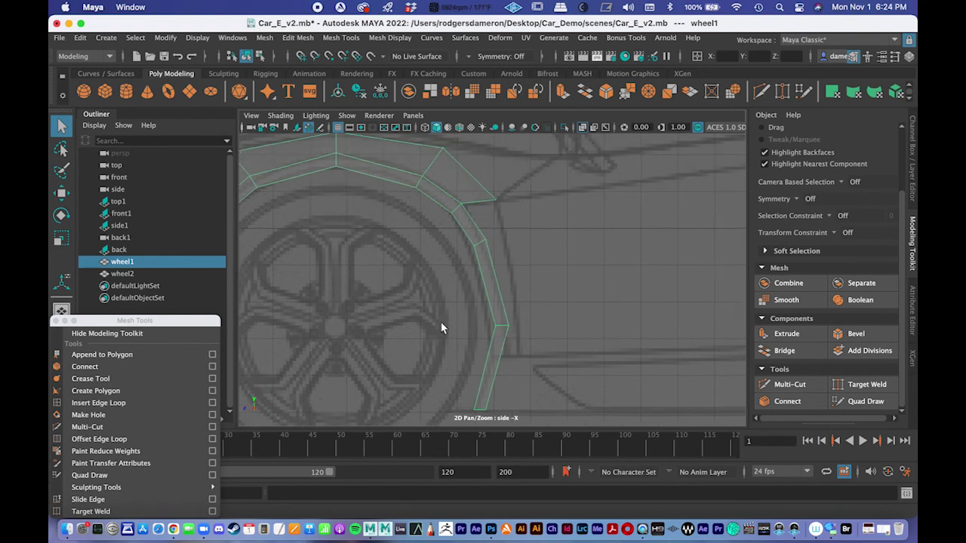
pyautogui.keyDown('alt'); pyautogui.moveTo(441, 321); pyautogui.dragTo(447, 352, button='right'); pyautogui.keyUp('alt')
pyautogui.keyDown('alt'); pyautogui.moveTo(447, 352); pyautogui.dragTo(442, 271, button='middle'); pyautogui.keyUp('alt')
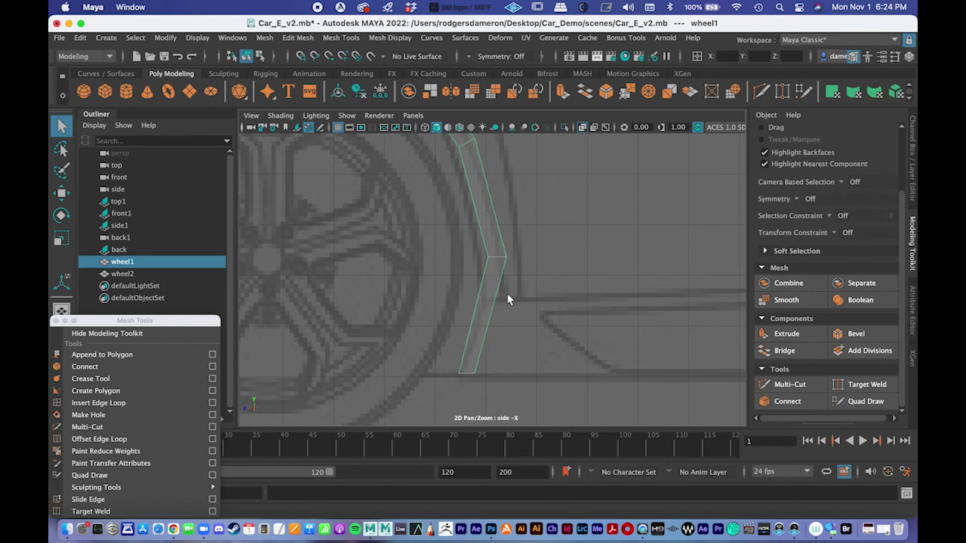
pyautogui.click(99, 403)
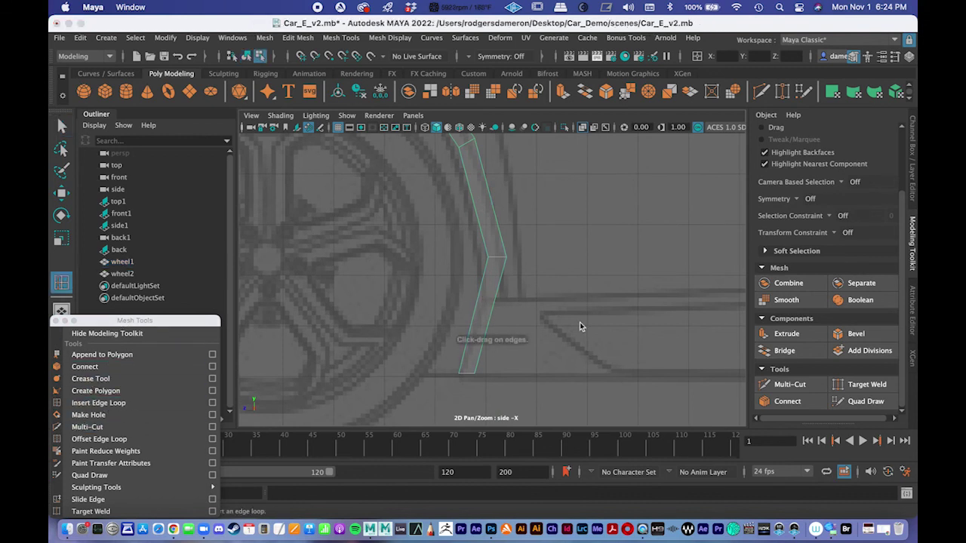
pyautogui.click(495, 302)
pyautogui.scroll(-3, 528, 286)
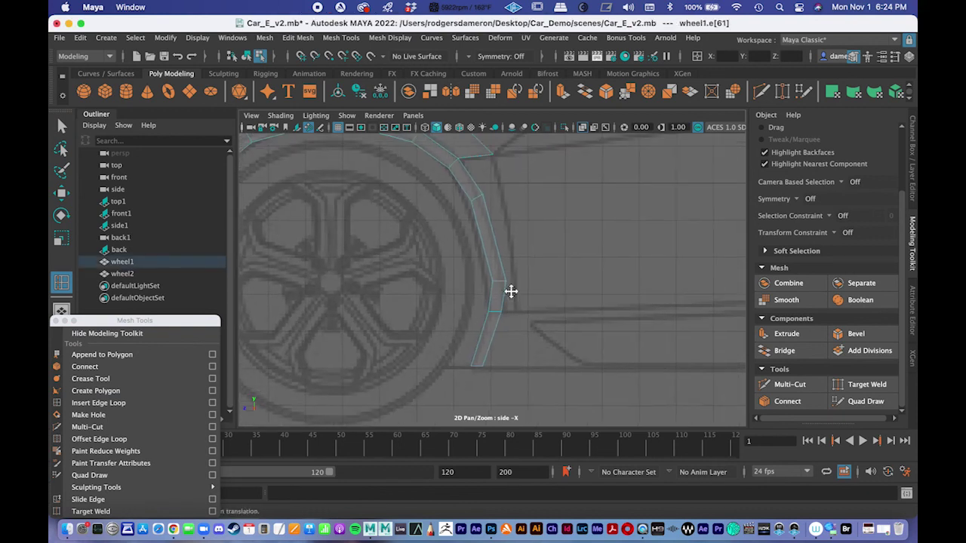
# Extrude the three outer edges of the arch's rear side, down to the new edge loop, rearward along the world axis as a strip.
pyautogui.press('q')
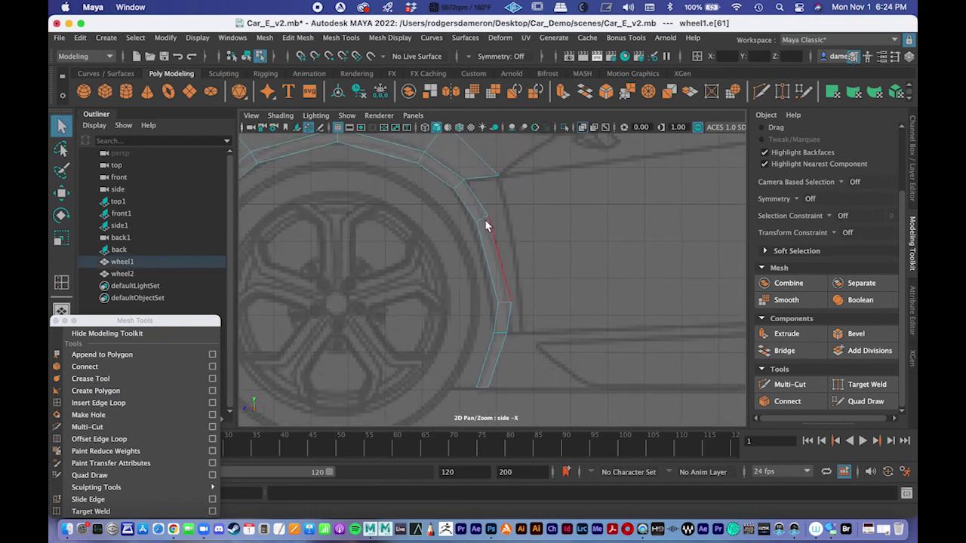
pyautogui.moveTo(484, 217); pyautogui.dragTo(497, 165, button='right')
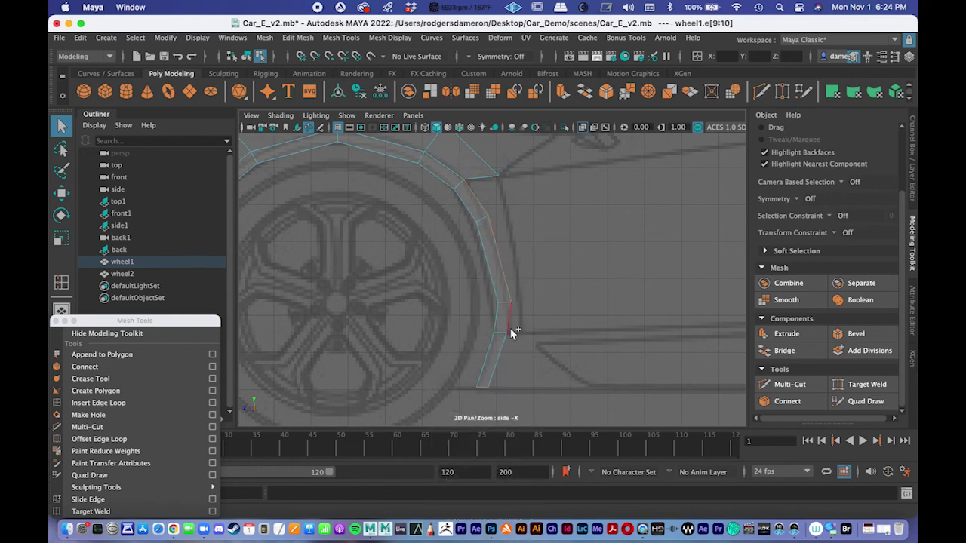
pyautogui.keyDown('shift'); pyautogui.click(509, 320); pyautogui.keyUp('shift')
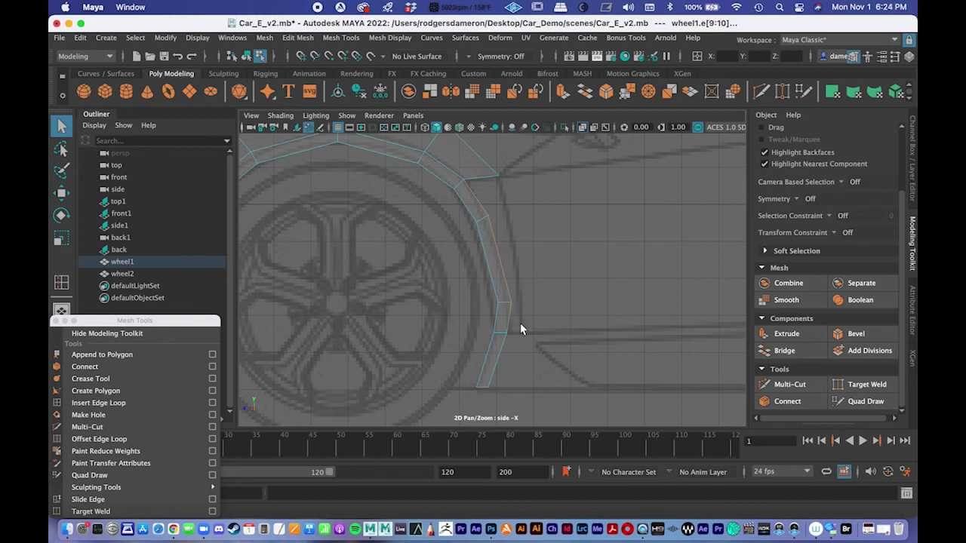
pyautogui.click(787, 335)
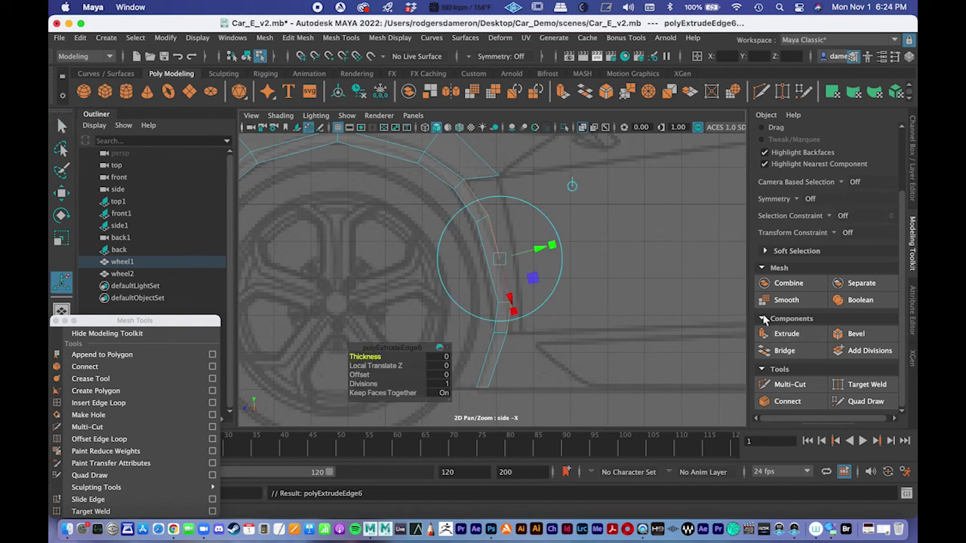
pyautogui.click(571, 187)
pyautogui.moveTo(451, 258); pyautogui.dragTo(480, 261)
pyautogui.moveTo(516, 211); pyautogui.dragTo(517, 224)
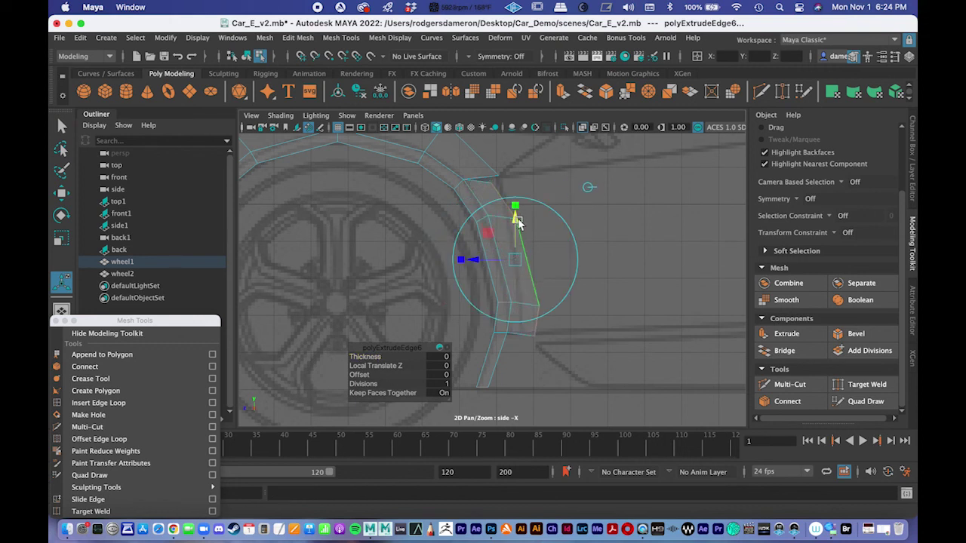
pyautogui.moveTo(474, 263); pyautogui.dragTo(479, 263)
pyautogui.keyDown('alt'); pyautogui.moveTo(474, 252); pyautogui.dragTo(490, 307, button='middle'); pyautogui.keyUp('alt')
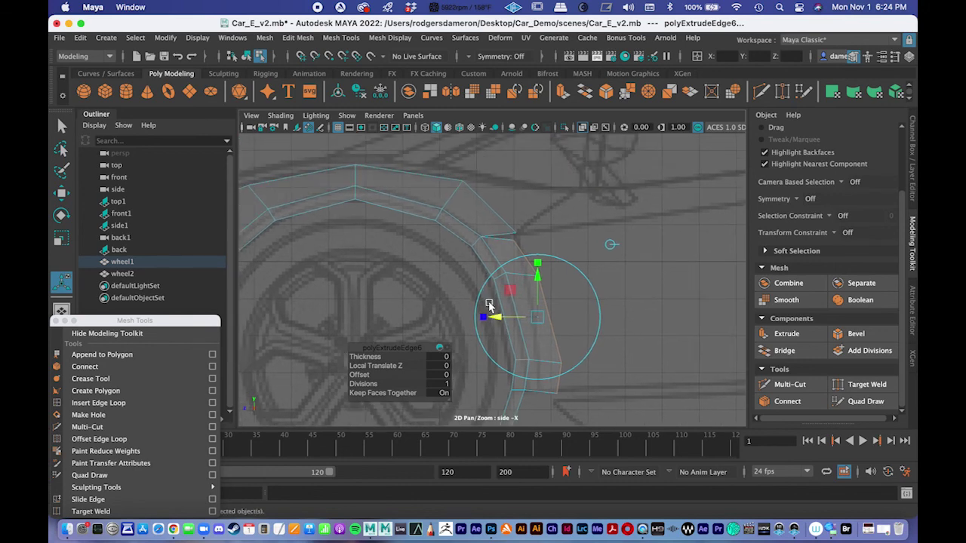
pyautogui.keyDown('alt'); pyautogui.moveTo(490, 307); pyautogui.dragTo(534, 295, button='right'); pyautogui.keyUp('alt')
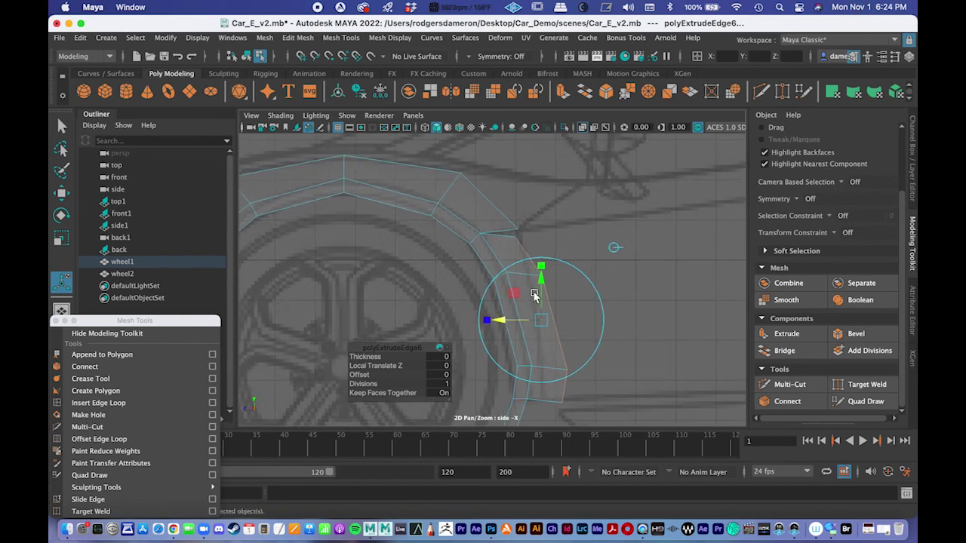
# Snap the new strip's top outer vertex onto the fender's rear corner vertex and merge the two.
pyautogui.press('q')
pyautogui.keyDown('alt'); pyautogui.moveTo(526, 271); pyautogui.dragTo(542, 317, button='middle'); pyautogui.keyUp('alt')
pyautogui.keyDown('alt'); pyautogui.moveTo(543, 317); pyautogui.dragTo(569, 322, button='right'); pyautogui.keyUp('alt')
pyautogui.keyDown('alt'); pyautogui.moveTo(569, 321); pyautogui.dragTo(433, 269, button='middle'); pyautogui.keyUp('alt')
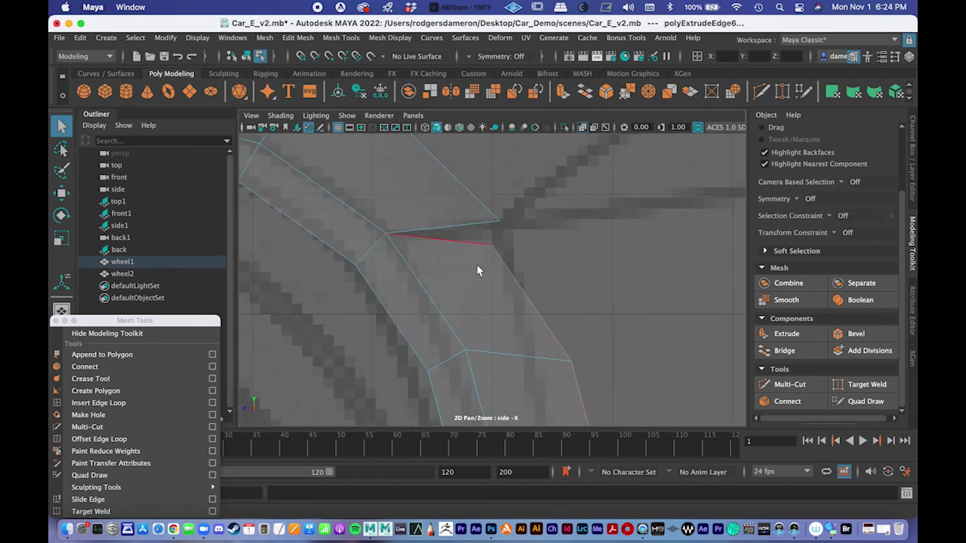
pyautogui.moveTo(483, 199); pyautogui.dragTo(419, 199, button='right')
pyautogui.keyDown('alt'); pyautogui.moveTo(533, 305); pyautogui.dragTo(516, 247, button='middle'); pyautogui.keyUp('alt')
pyautogui.click(579, 293)
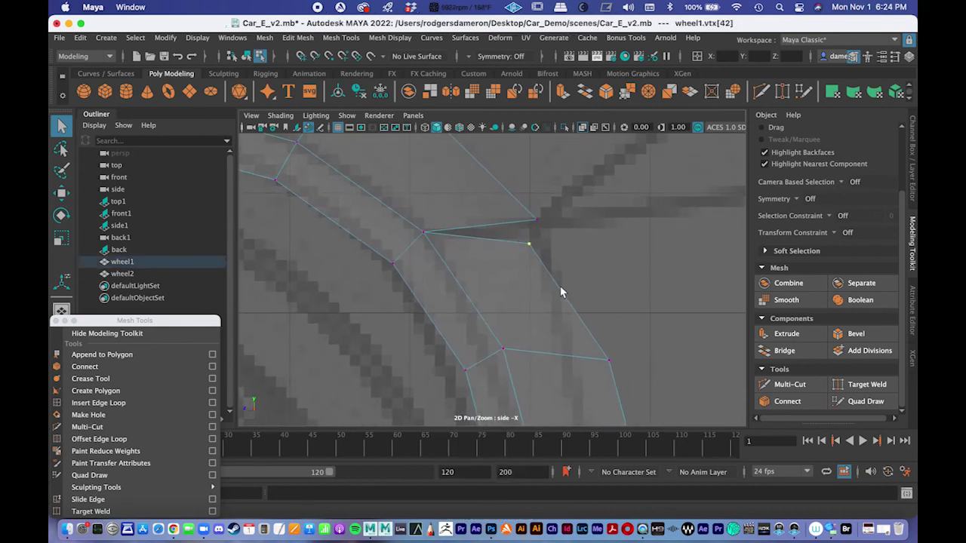
pyautogui.press('w')
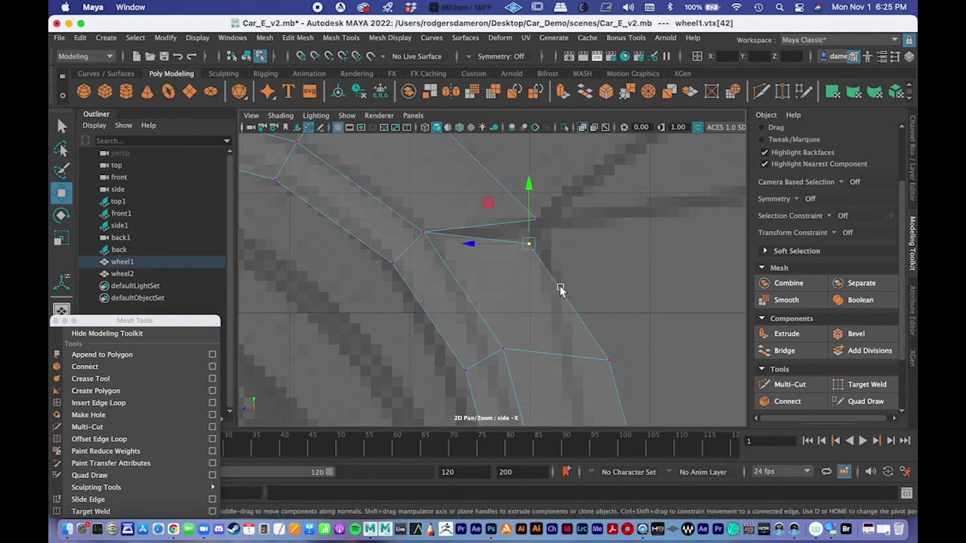
pyautogui.moveTo(540, 252); pyautogui.dragTo(539, 261)
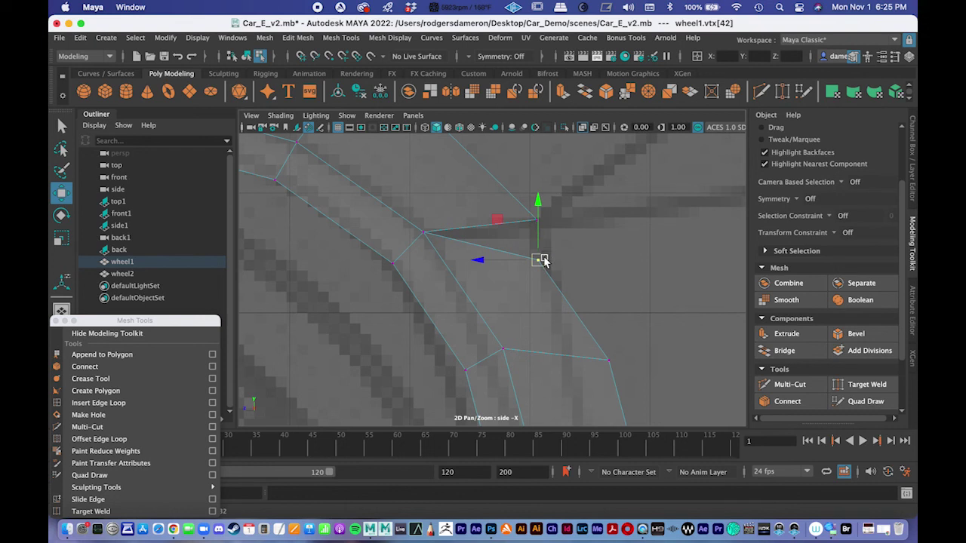
pyautogui.moveTo(539, 263); pyautogui.dragTo(552, 237)
pyautogui.press('q')
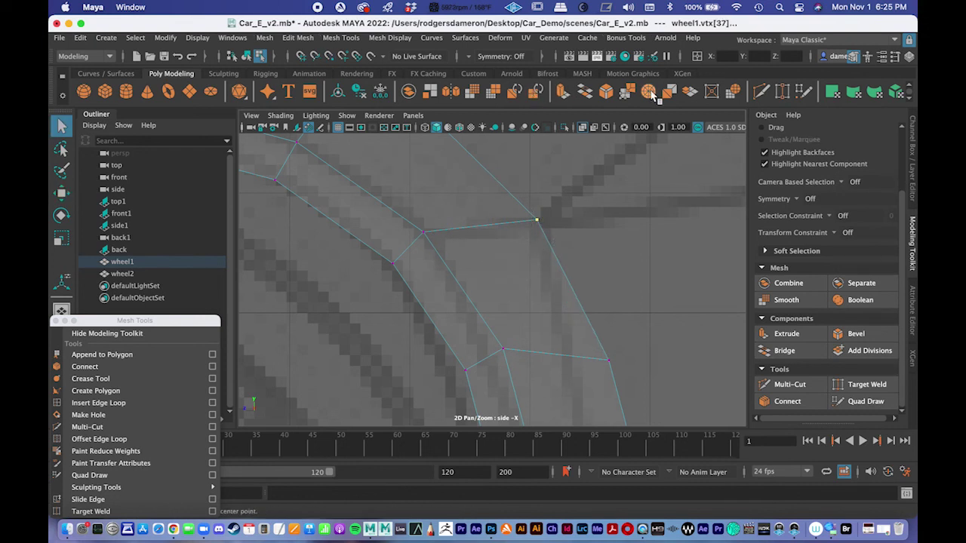
pyautogui.click(627, 94)
pyautogui.scroll(-5, 571, 190)
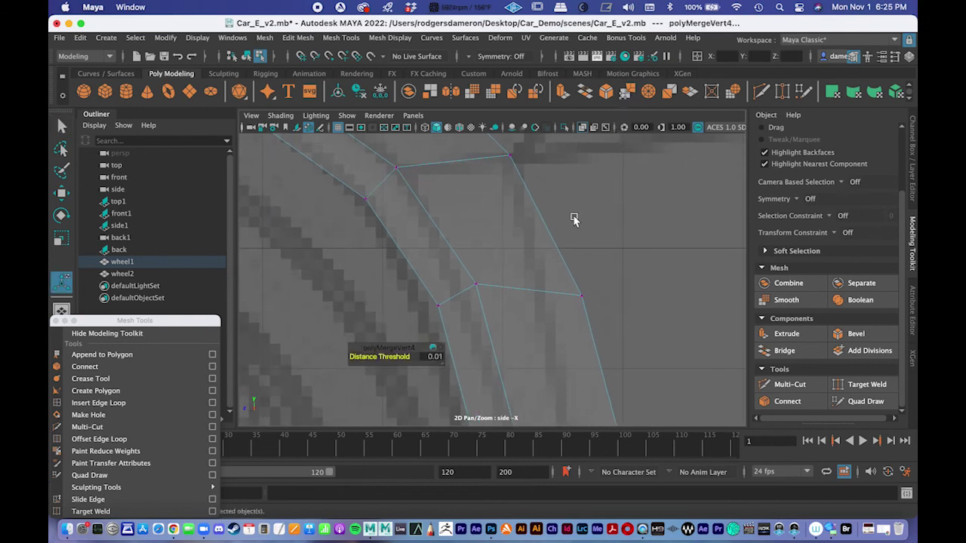
# Move the strip's second outer vertex, just below the fender corner, forward onto the blueprint's panel gap line.
pyautogui.moveTo(501, 271); pyautogui.dragTo(521, 293)
pyautogui.keyDown('alt'); pyautogui.moveTo(521, 280); pyautogui.dragTo(506, 213, button='middle'); pyautogui.keyUp('alt')
pyautogui.scroll(5, 482, 230)
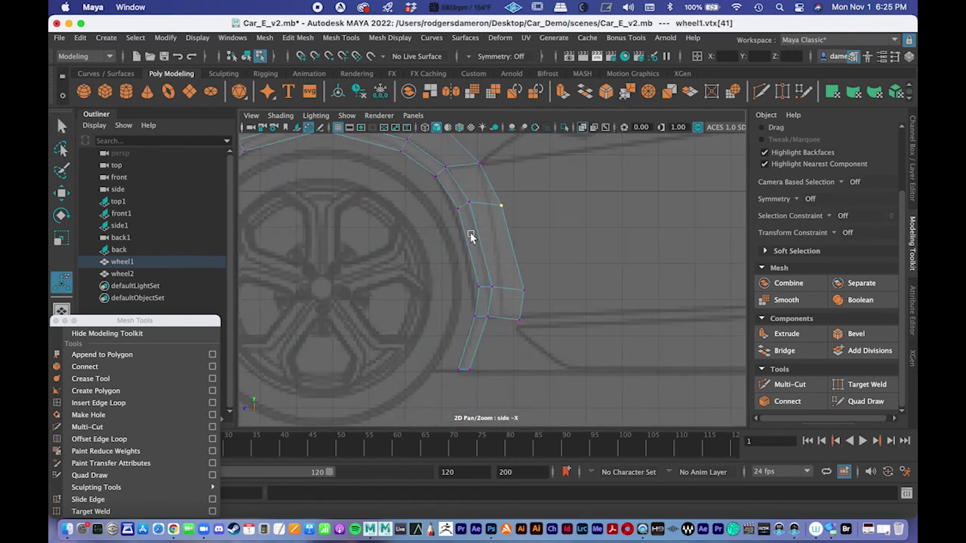
pyautogui.keyDown('alt'); pyautogui.moveTo(540, 249); pyautogui.dragTo(548, 284, button='middle'); pyautogui.keyUp('alt')
pyautogui.press('w')
pyautogui.moveTo(513, 221); pyautogui.dragTo(497, 219)
# Move the strip's two lower outer vertices forward onto the panel gap line, with the lowest one at the sill line.
pyautogui.click(539, 338)
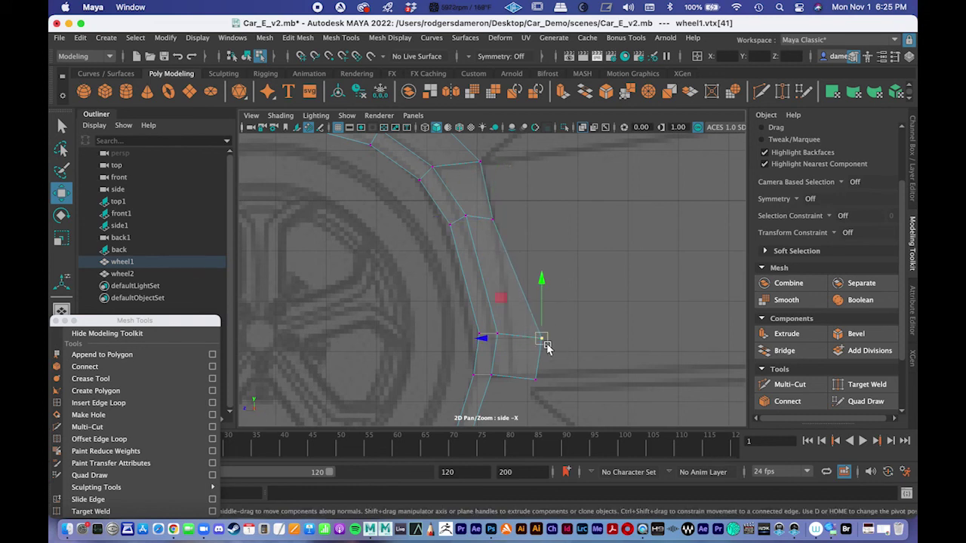
pyautogui.moveTo(539, 339); pyautogui.dragTo(506, 335)
pyautogui.scroll(3, 528, 274)
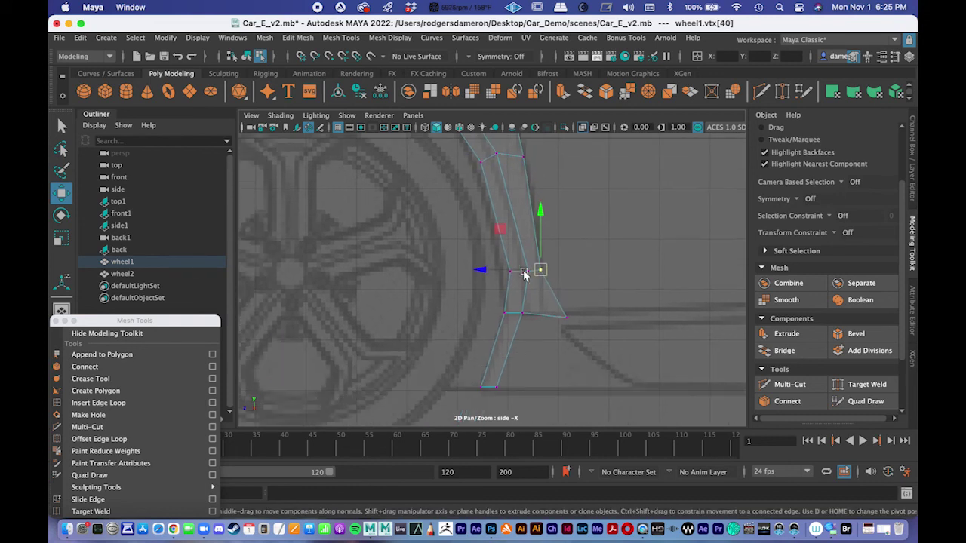
pyautogui.moveTo(580, 317); pyautogui.dragTo(559, 325)
pyautogui.scroll(2, 635, 325)
pyautogui.scroll(4, 634, 325)
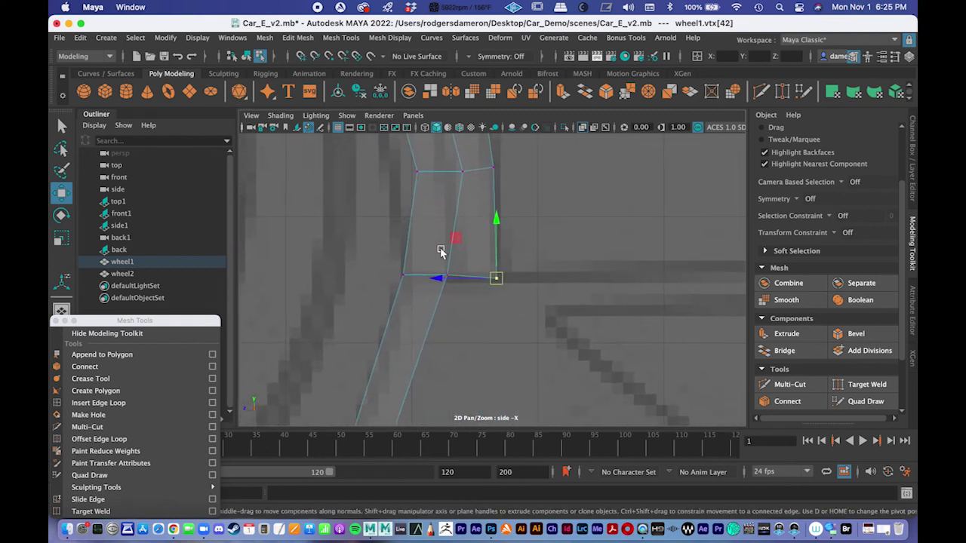
# Try to flatten the strip's two bottom vertices to one height at the sill line by scaling them vertically.
pyautogui.moveTo(404, 258); pyautogui.dragTo(595, 302)
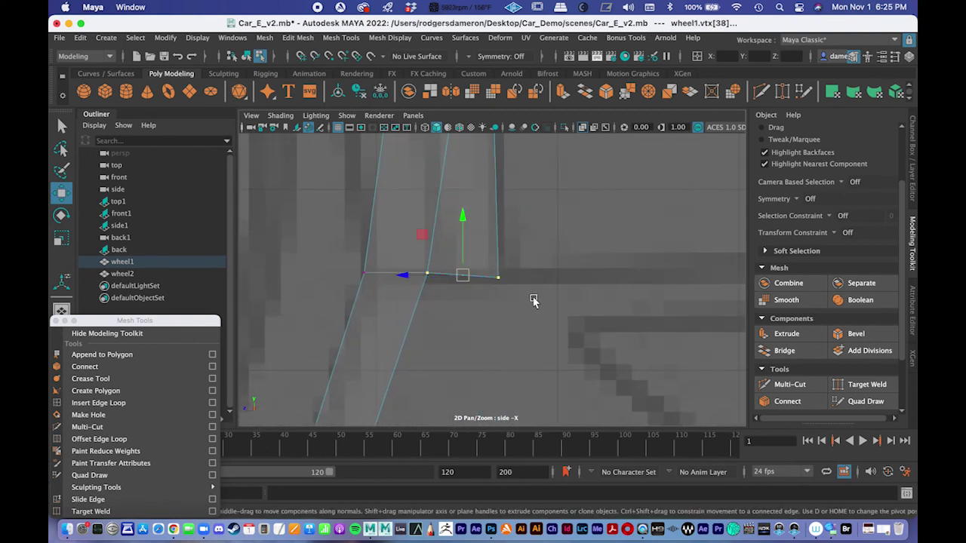
pyautogui.press('r')
pyautogui.moveTo(465, 330); pyautogui.dragTo(487, 195)
pyautogui.scroll(-7, 506, 266)
pyautogui.keyDown('alt'); pyautogui.moveTo(495, 284); pyautogui.dragTo(511, 337, button='middle'); pyautogui.keyUp('alt')
pyautogui.press('a')
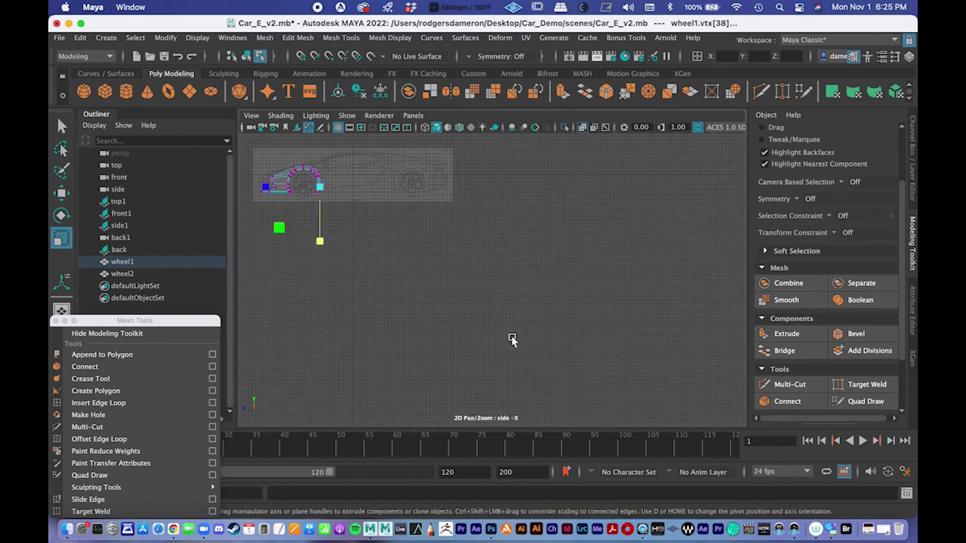
pyautogui.press('f')
pyautogui.keyDown('alt'); pyautogui.moveTo(531, 307); pyautogui.dragTo(534, 313, button='middle'); pyautogui.keyUp('alt')
pyautogui.keyDown('alt'); pyautogui.moveTo(535, 312); pyautogui.dragTo(512, 285, button='right'); pyautogui.keyUp('alt')
pyautogui.keyDown('alt'); pyautogui.moveTo(511, 285); pyautogui.dragTo(544, 328, button='middle'); pyautogui.keyUp('alt')
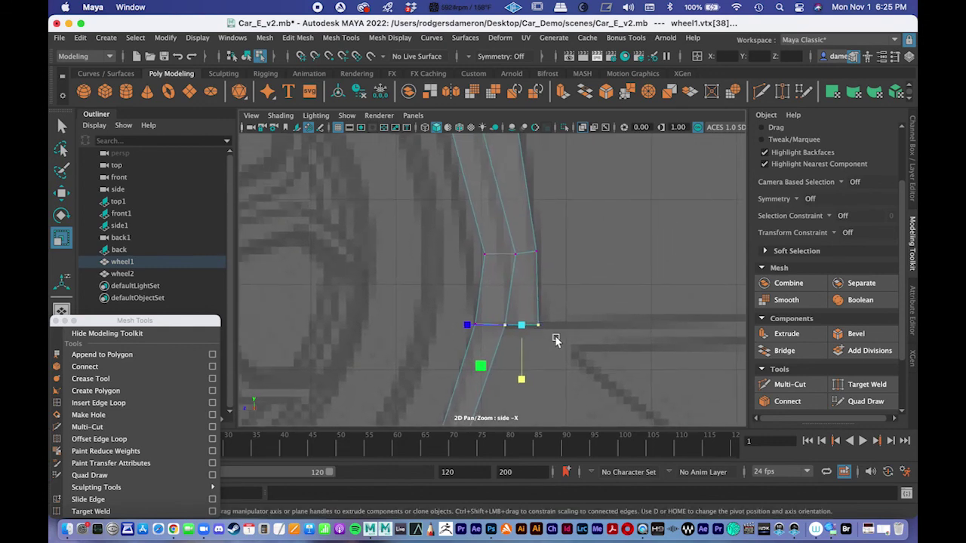
pyautogui.hotkey('ctrl', 'z')
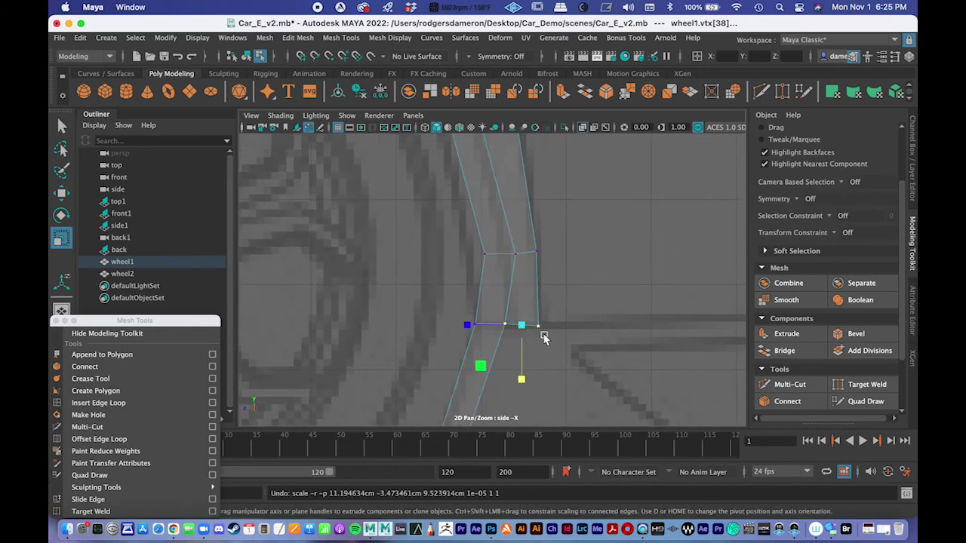
# Level all three vertices of the bottom row at the sill line by scaling them vertically.
pyautogui.moveTo(606, 358); pyautogui.dragTo(439, 314)
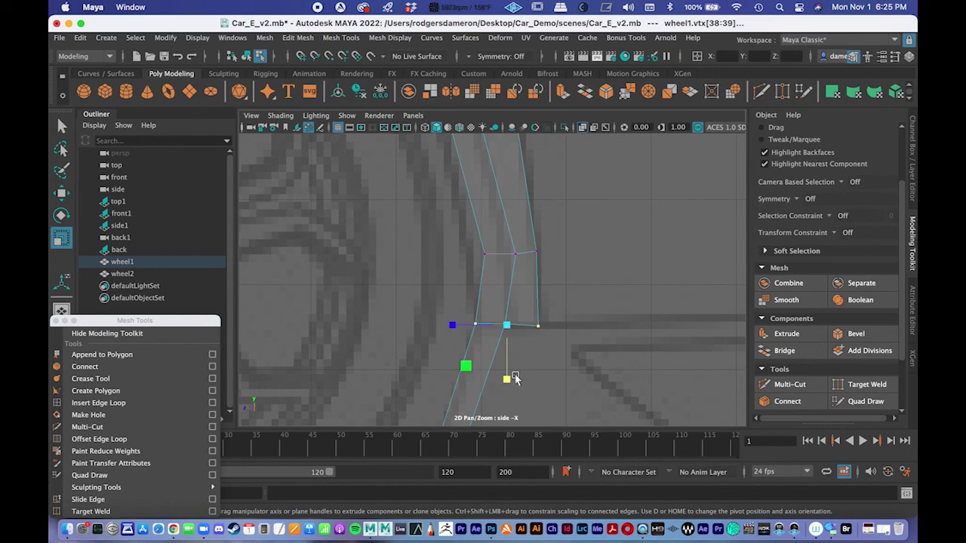
pyautogui.press('w')
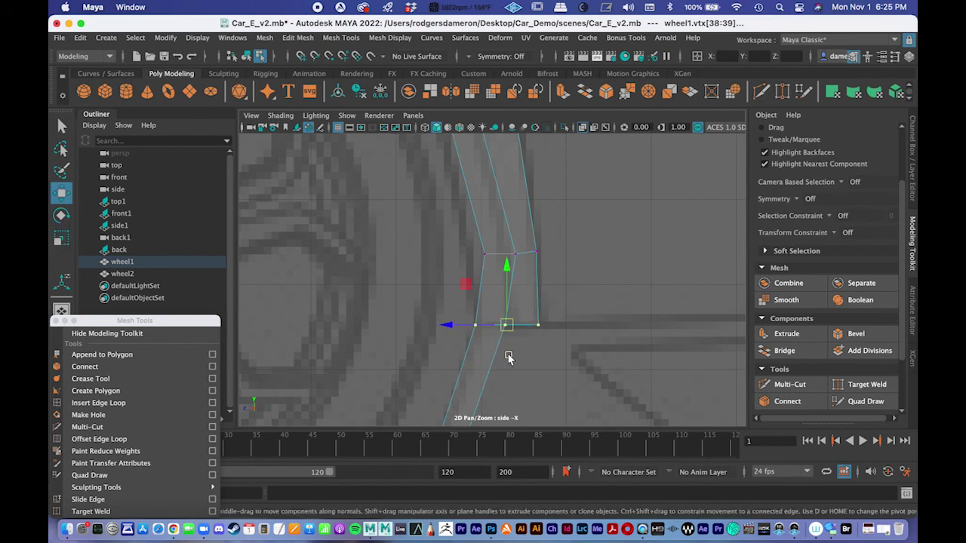
pyautogui.scroll(-6, 596, 276)
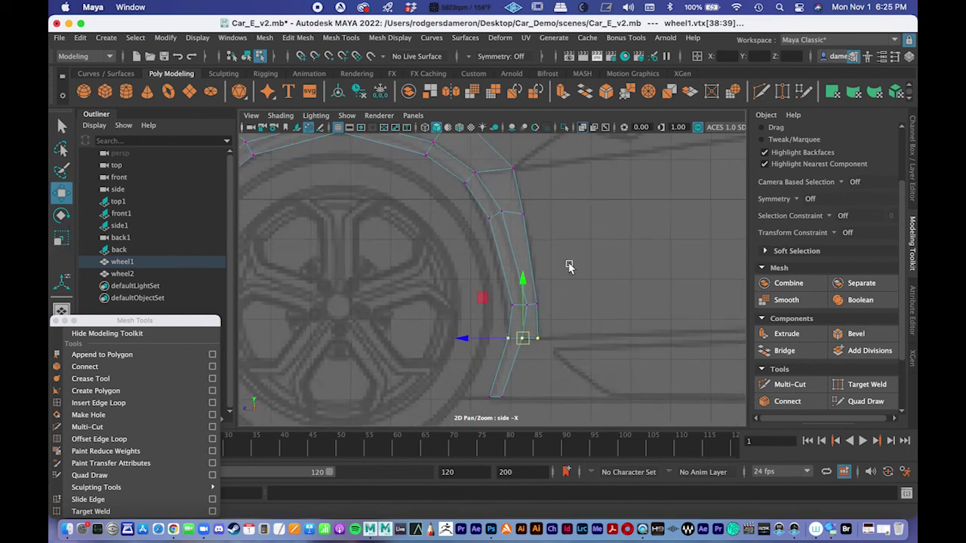
pyautogui.click(594, 274)
# Examine the vertices around the fender's rear corner against the blueprints in side view and top view.
pyautogui.keyDown('alt'); pyautogui.moveTo(506, 221); pyautogui.dragTo(519, 258, button='middle'); pyautogui.keyUp('alt')
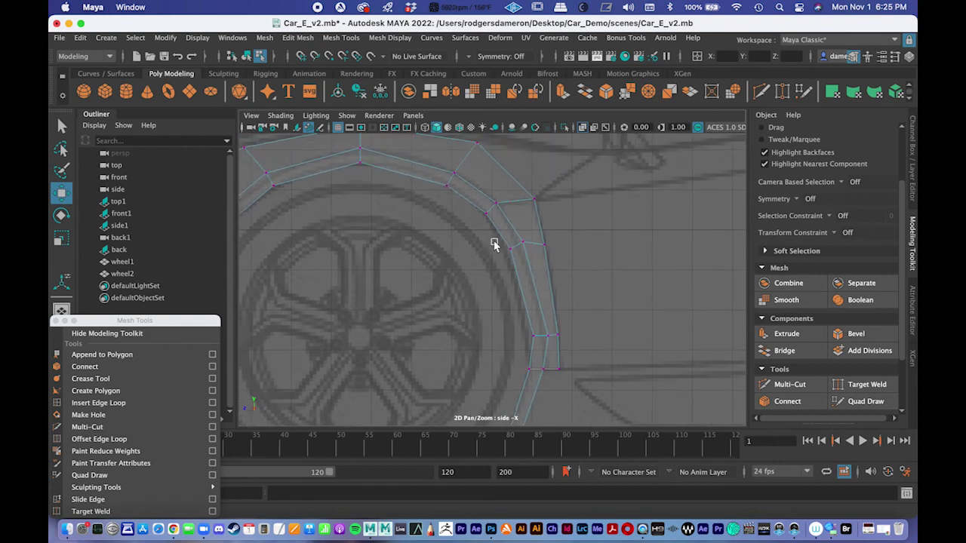
pyautogui.click(522, 243)
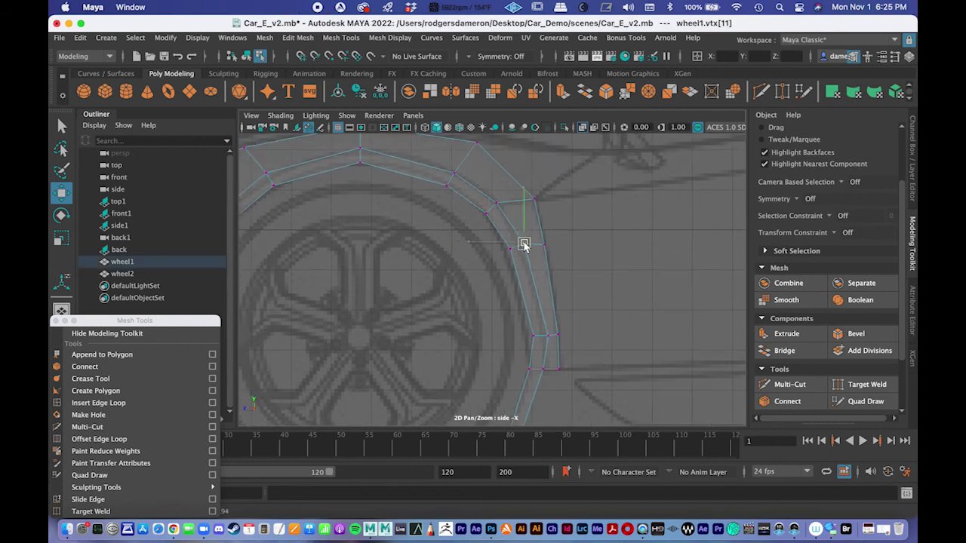
pyautogui.keyDown('alt'); pyautogui.moveTo(523, 242); pyautogui.dragTo(574, 258, button='middle'); pyautogui.keyUp('alt')
pyautogui.scroll(-1, 525, 264)
pyautogui.press('q')
pyautogui.scroll(5, 575, 262)
pyautogui.scroll(-8, 515, 271)
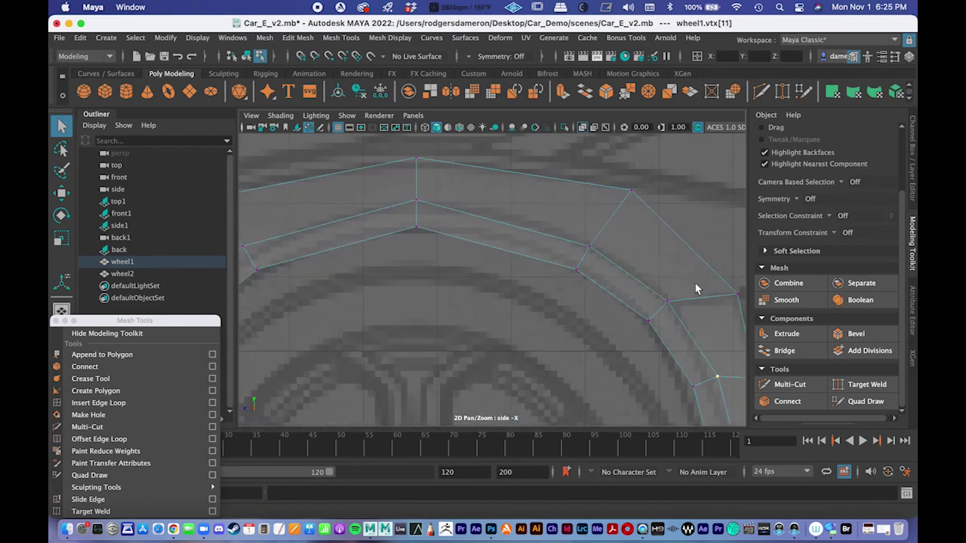
pyautogui.scroll(1, 456, 265)
pyautogui.keyDown('alt'); pyautogui.moveTo(520, 258); pyautogui.dragTo(486, 267, button='middle'); pyautogui.keyUp('alt')
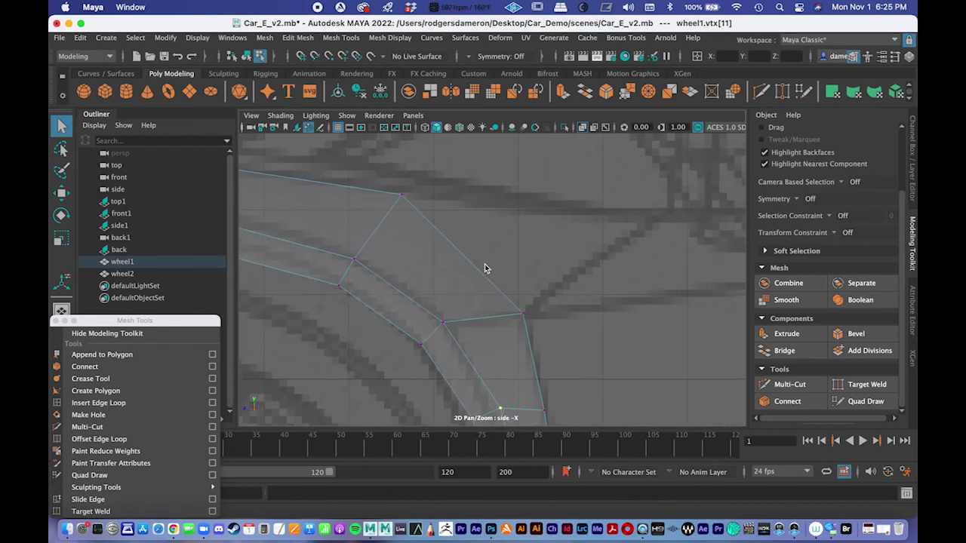
pyautogui.press('space')
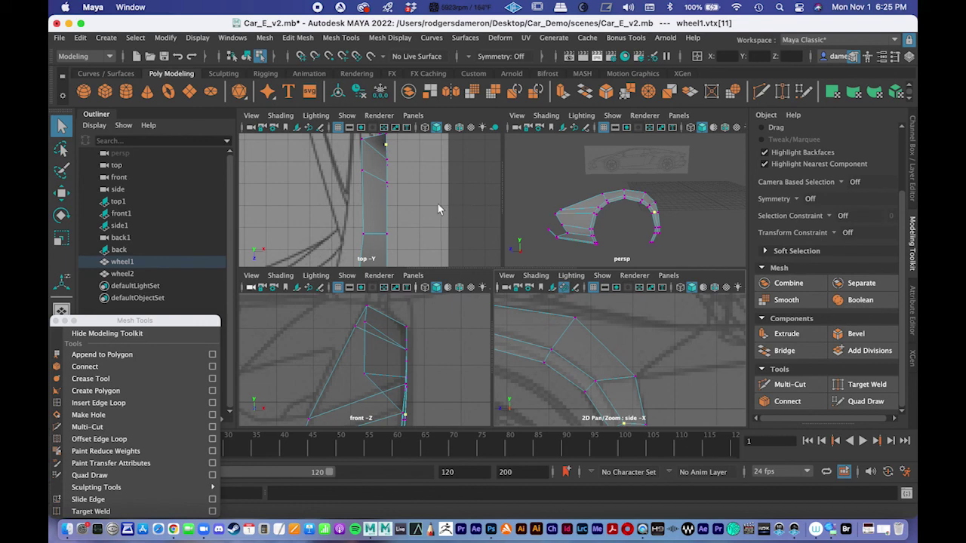
pyautogui.keyDown('alt'); pyautogui.moveTo(442, 389); pyautogui.dragTo(461, 353, button='middle'); pyautogui.keyUp('alt')
pyautogui.press('space')
pyautogui.keyDown('alt'); pyautogui.moveTo(388, 198); pyautogui.dragTo(312, 275, button='middle'); pyautogui.keyUp('alt')
pyautogui.scroll(1, 398, 260)
pyautogui.scroll(3, 398, 259)
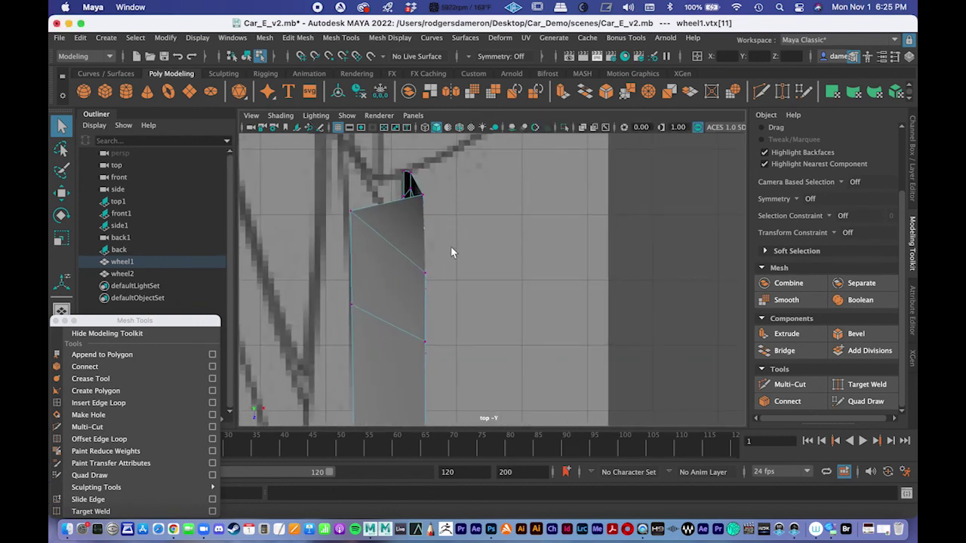
# Turn on X-Ray shading in the top view to see the blueprint through the fender's rear corner.
pyautogui.keyDown('alt'); pyautogui.moveTo(418, 250); pyautogui.dragTo(510, 263, button='middle'); pyautogui.keyUp('alt')
pyautogui.click(280, 116)
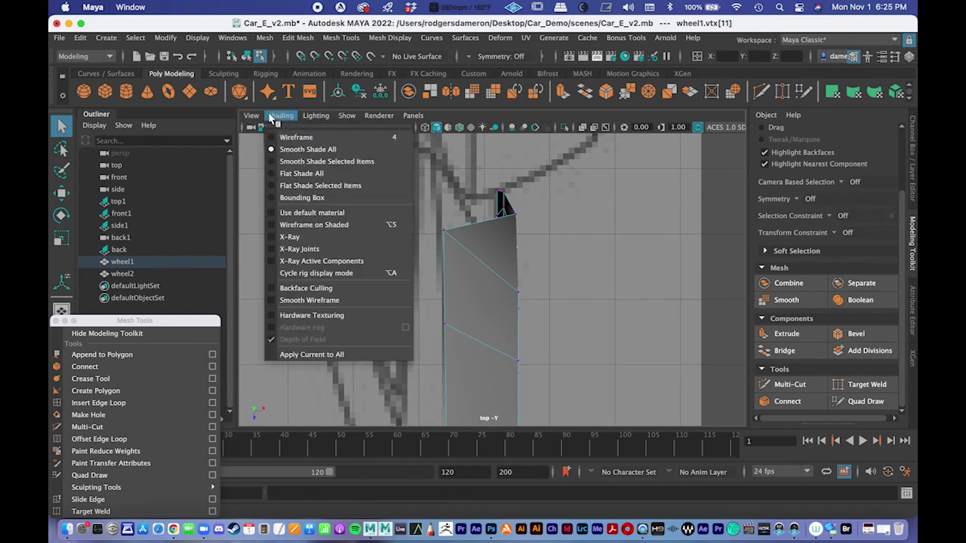
pyautogui.click(289, 237)
pyautogui.scroll(-1, 400, 231)
pyautogui.scroll(4, 402, 232)
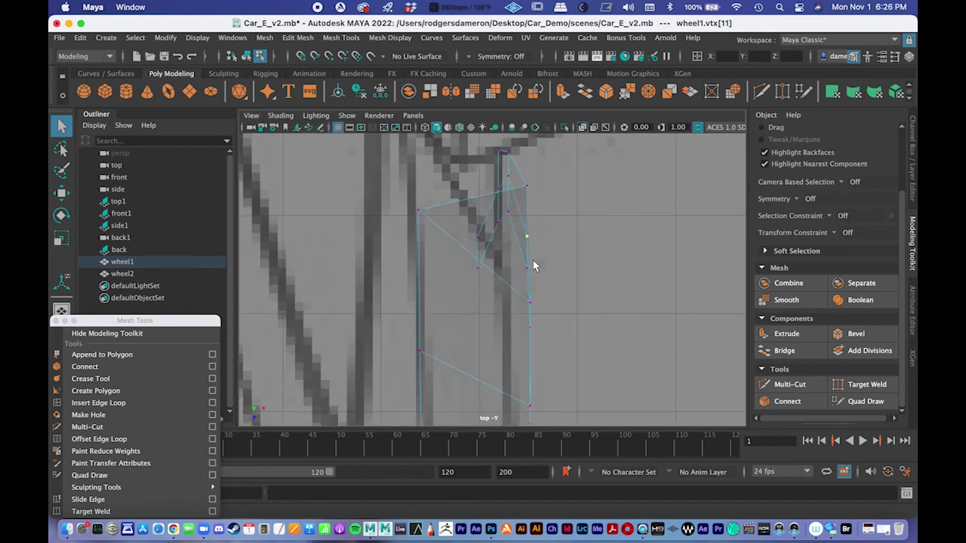
pyautogui.keyDown('alt'); pyautogui.moveTo(535, 261); pyautogui.dragTo(537, 282, button='middle'); pyautogui.keyUp('alt')
# Examine the vertices and outer edges of the strip behind the wheel arch from several angles in the perspective view.
pyautogui.press('space')
pyautogui.keyDown('alt'); pyautogui.moveTo(586, 244); pyautogui.dragTo(565, 231); pyautogui.keyUp('alt')
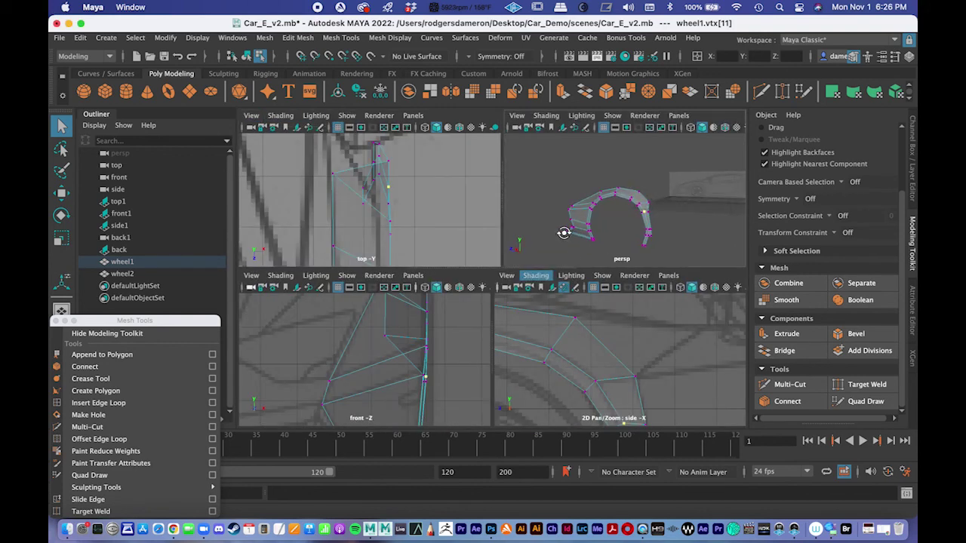
pyautogui.keyDown('alt'); pyautogui.moveTo(565, 230); pyautogui.dragTo(697, 220, button='right'); pyautogui.keyUp('alt')
pyautogui.keyDown('alt'); pyautogui.moveTo(697, 220); pyautogui.dragTo(586, 163, button='middle'); pyautogui.keyUp('alt')
pyautogui.scroll(-4, 573, 186)
pyautogui.click(629, 216)
pyautogui.keyDown('alt'); pyautogui.moveTo(632, 225); pyautogui.dragTo(610, 231); pyautogui.keyUp('alt')
pyautogui.keyDown('alt'); pyautogui.moveTo(610, 230); pyautogui.dragTo(626, 176, button='middle'); pyautogui.keyUp('alt')
pyautogui.keyDown('alt'); pyautogui.moveTo(619, 184); pyautogui.dragTo(612, 183); pyautogui.keyUp('alt')
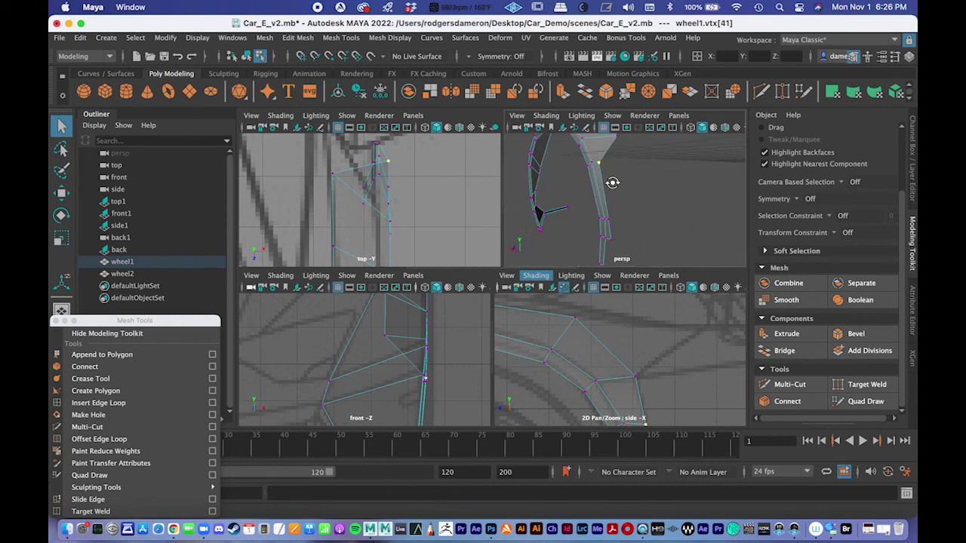
pyautogui.moveTo(601, 194); pyautogui.dragTo(595, 157, button='right')
pyautogui.click(613, 215)
pyautogui.press('space')
pyautogui.keyDown('alt'); pyautogui.moveTo(593, 231); pyautogui.dragTo(464, 234); pyautogui.keyUp('alt')
pyautogui.keyDown('alt'); pyautogui.moveTo(391, 220); pyautogui.dragTo(457, 255); pyautogui.keyUp('alt')
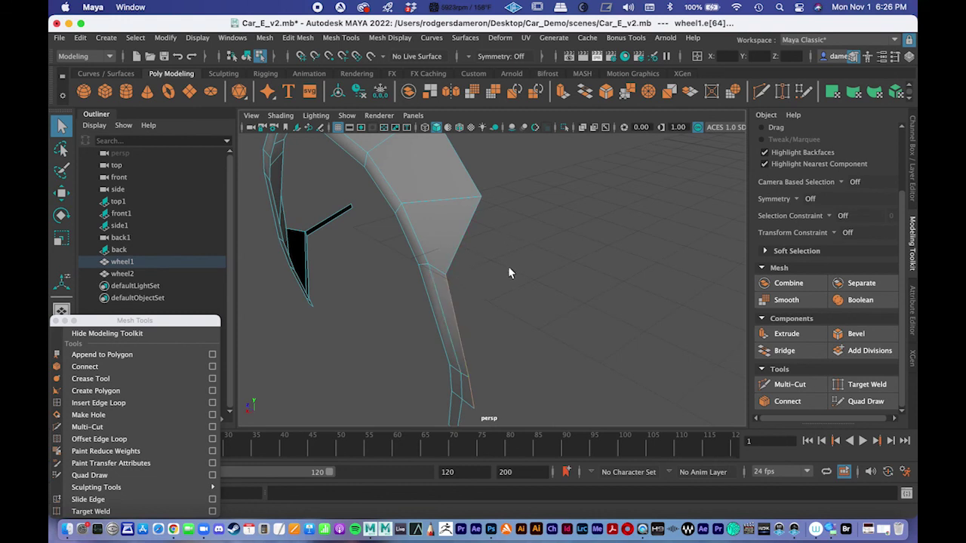
pyautogui.keyDown('alt'); pyautogui.moveTo(550, 266); pyautogui.dragTo(514, 238); pyautogui.keyUp('alt')
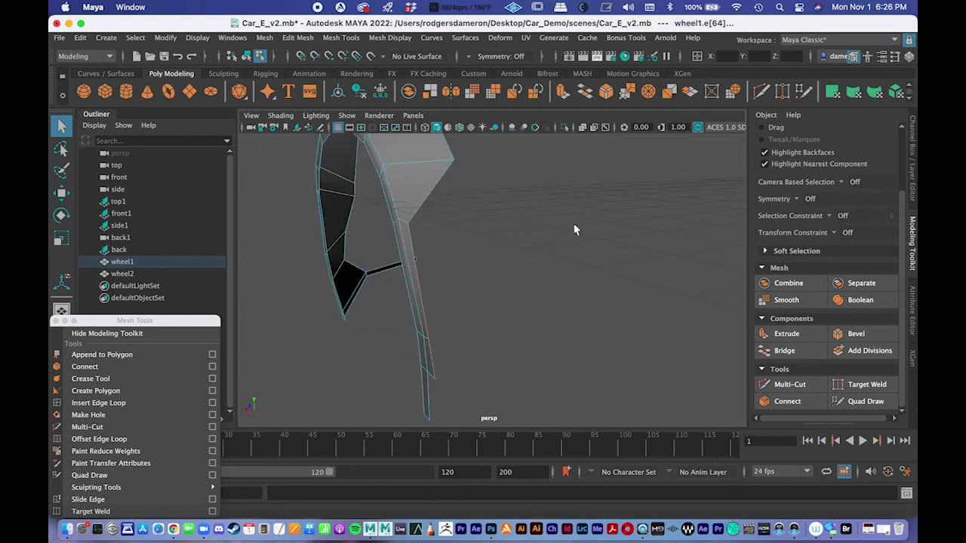
pyautogui.moveTo(436, 264)
pyautogui.keyDown('alt'); pyautogui.mouseDown()
pyautogui.moveTo(388, 265)
pyautogui.moveTo(421, 264)
pyautogui.mouseUp(); pyautogui.keyUp('alt')
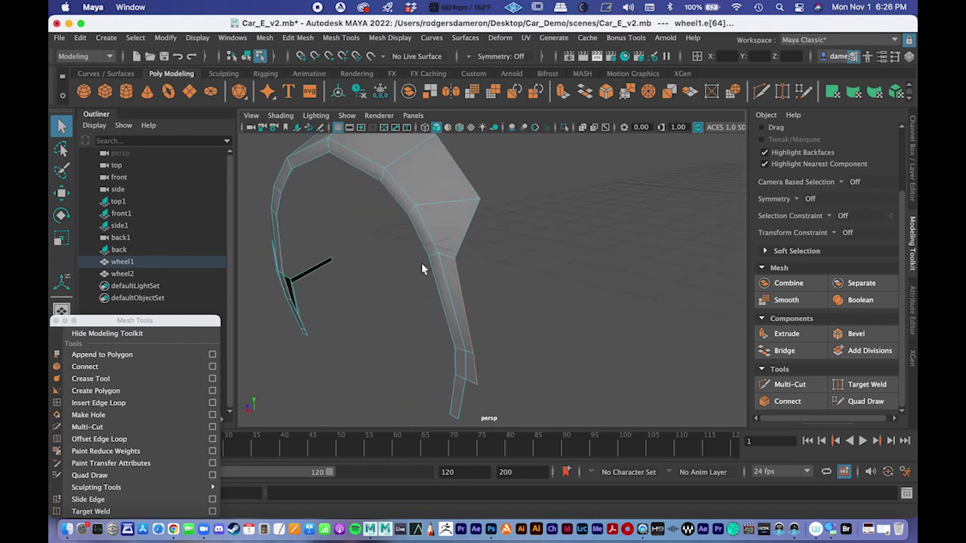
pyautogui.press('w')
pyautogui.keyDown('alt'); pyautogui.moveTo(516, 303); pyautogui.dragTo(508, 303); pyautogui.keyUp('alt')
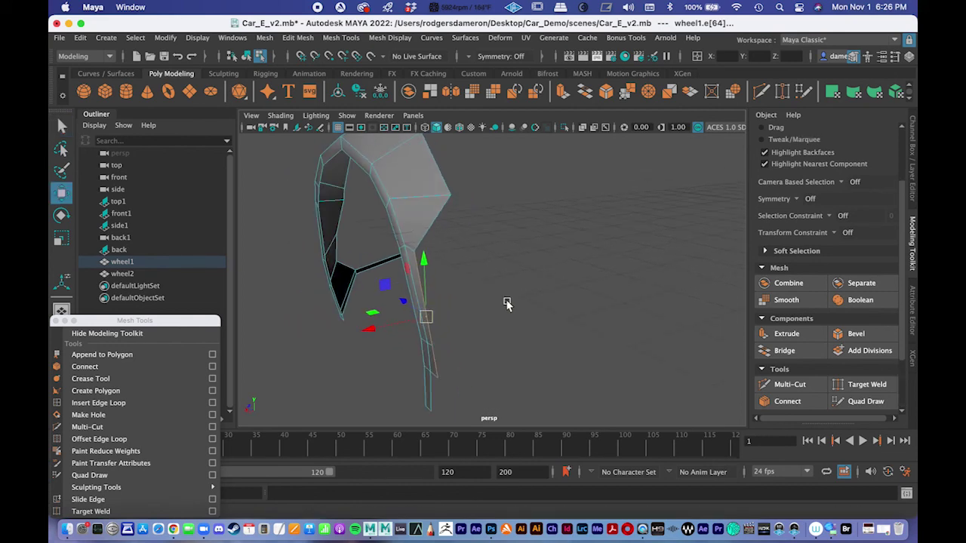
pyautogui.press('q')
# Select the three outer vertices of the strip behind the wheel arch and move them inward across the car's width in the top view.
pyautogui.moveTo(426, 198); pyautogui.dragTo(378, 207, button='right')
pyautogui.click(435, 258)
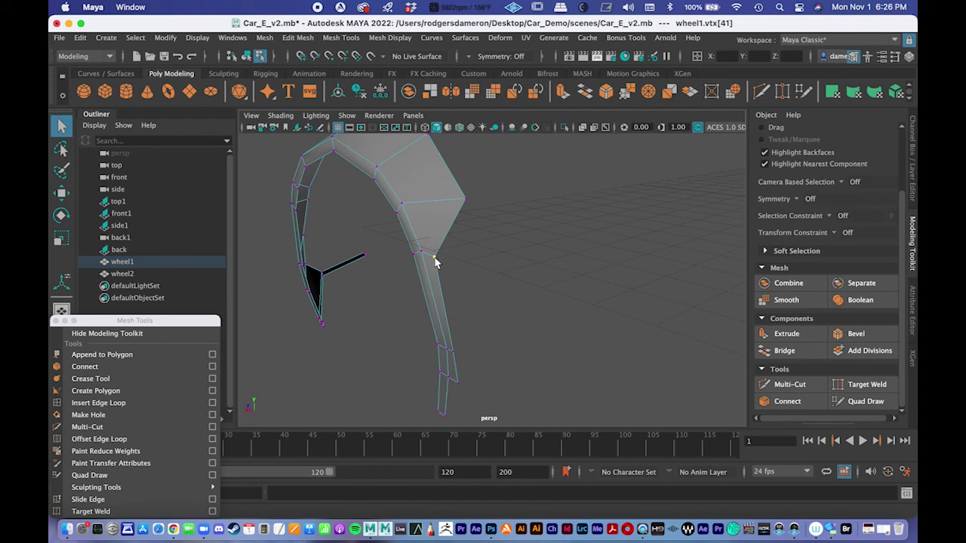
pyautogui.keyDown('shift'); pyautogui.click(453, 351); pyautogui.keyUp('shift')
pyautogui.keyDown('shift'); pyautogui.click(460, 386); pyautogui.keyUp('shift')
pyautogui.keyDown('alt'); pyautogui.moveTo(495, 388); pyautogui.dragTo(492, 363); pyautogui.keyUp('alt')
pyautogui.press('w')
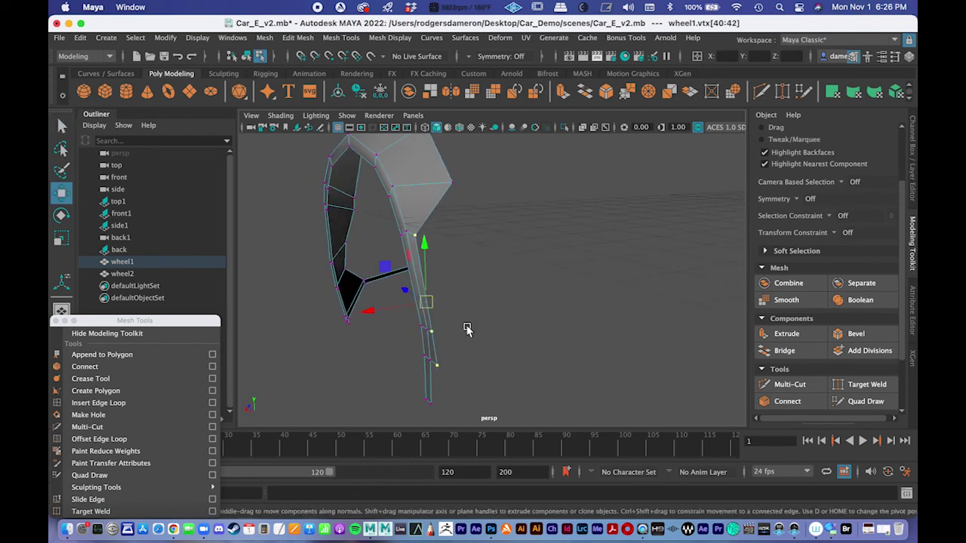
pyautogui.press('space')
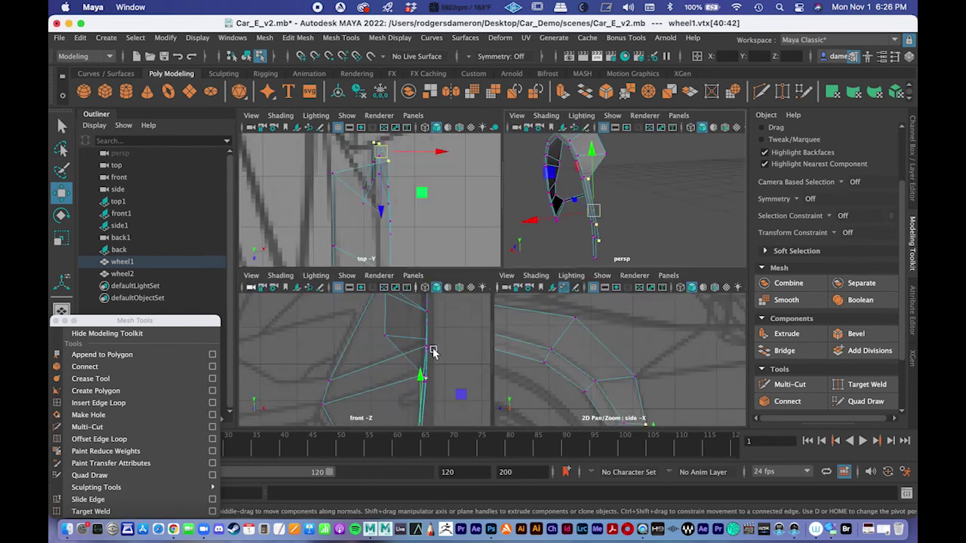
pyautogui.keyDown('alt'); pyautogui.moveTo(404, 186); pyautogui.dragTo(413, 210, button='middle'); pyautogui.keyUp('alt')
pyautogui.moveTo(450, 178); pyautogui.dragTo(396, 183)
# Shift only the strip's two lower outer vertices slightly outward in the top view.
pyautogui.moveTo(636, 249); pyautogui.dragTo(604, 224)
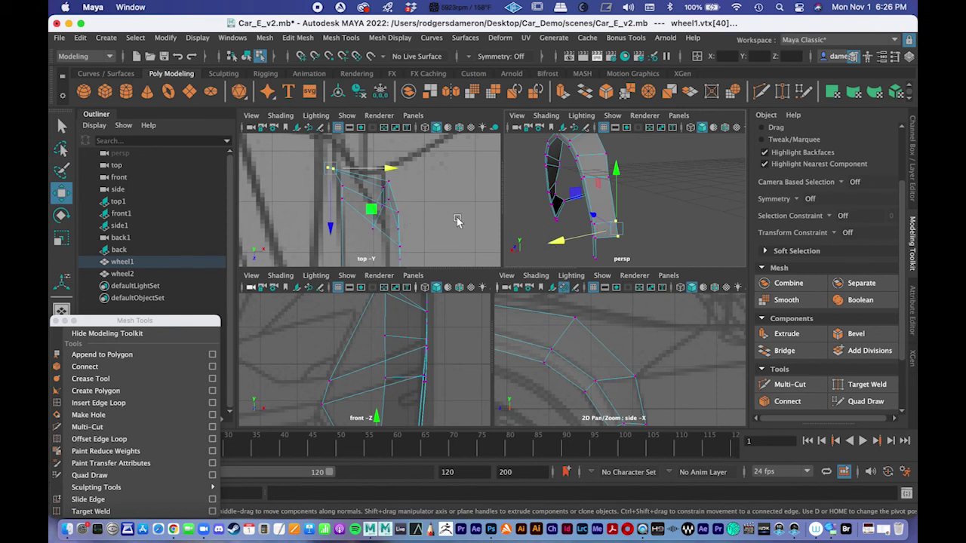
pyautogui.keyDown('alt'); pyautogui.moveTo(651, 249); pyautogui.dragTo(664, 230); pyautogui.keyUp('alt')
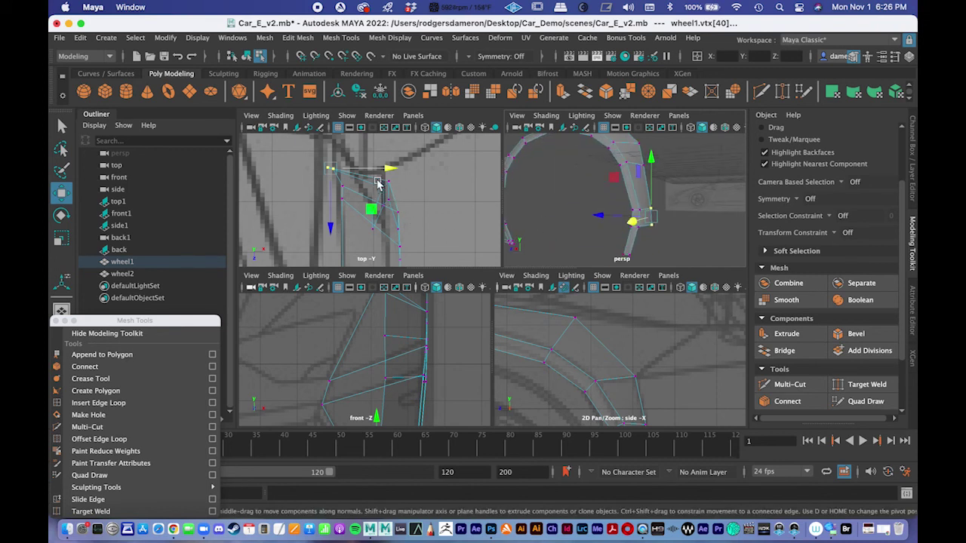
pyautogui.moveTo(384, 167); pyautogui.dragTo(404, 169)
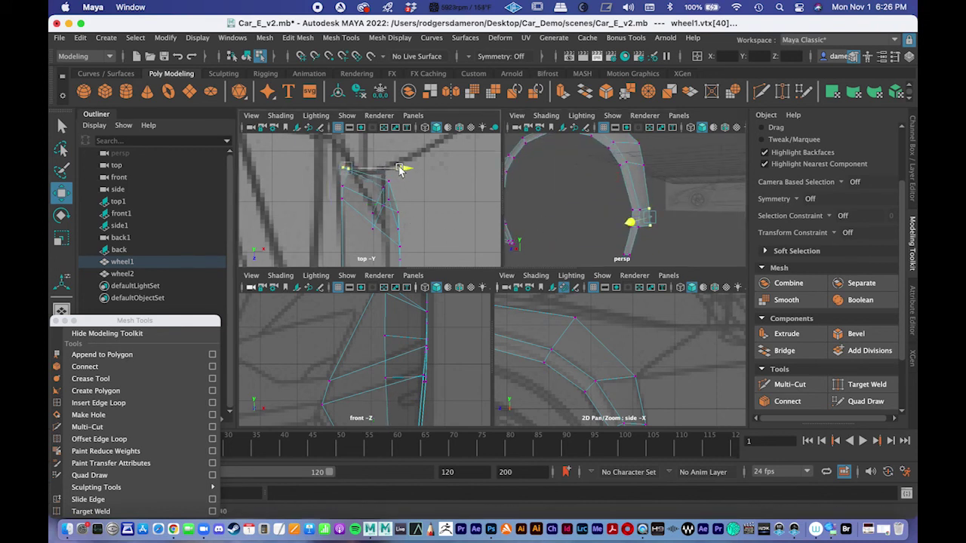
pyautogui.keyDown('alt'); pyautogui.moveTo(594, 199); pyautogui.dragTo(586, 206); pyautogui.keyUp('alt')
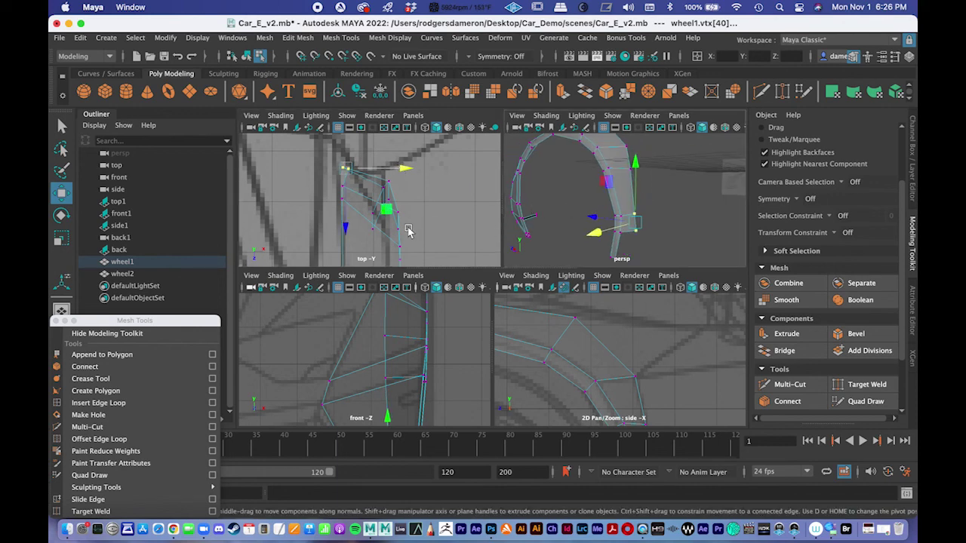
# Align the two lower outer vertices by scaling them across the width, and nudge them inward towards the inner vertex row.
pyautogui.press('r')
pyautogui.moveTo(394, 169); pyautogui.dragTo(214, 172)
pyautogui.press('space')
pyautogui.scroll(3, 383, 215)
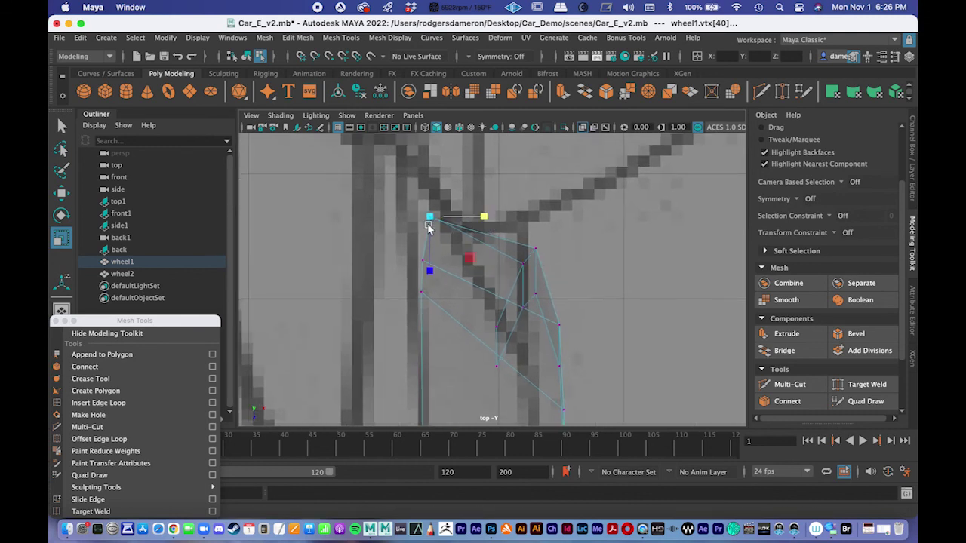
pyautogui.press('w')
pyautogui.moveTo(462, 222); pyautogui.dragTo(483, 218)
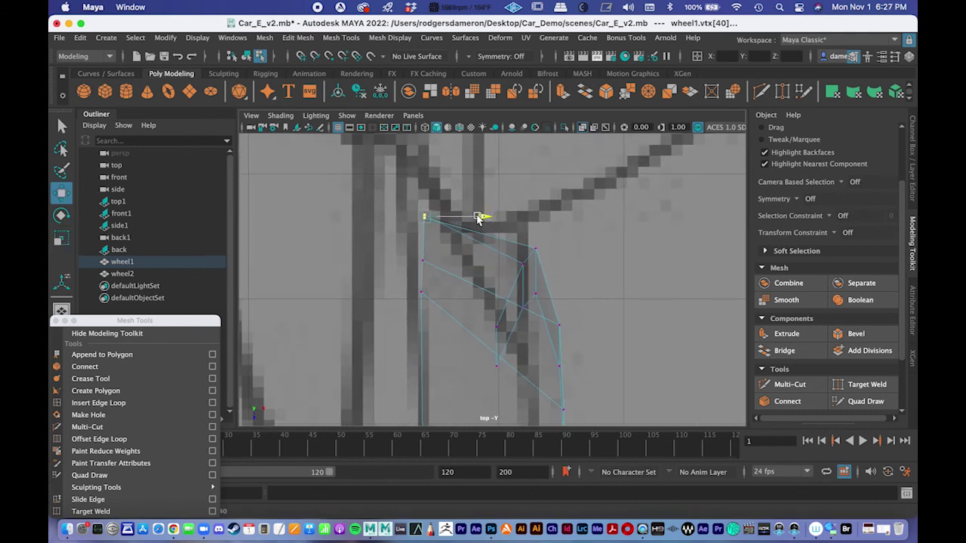
# Examine the reshaped strip behind the wheel arch against the side, top and front blueprints.
pyautogui.click(577, 254)
pyautogui.click(428, 220)
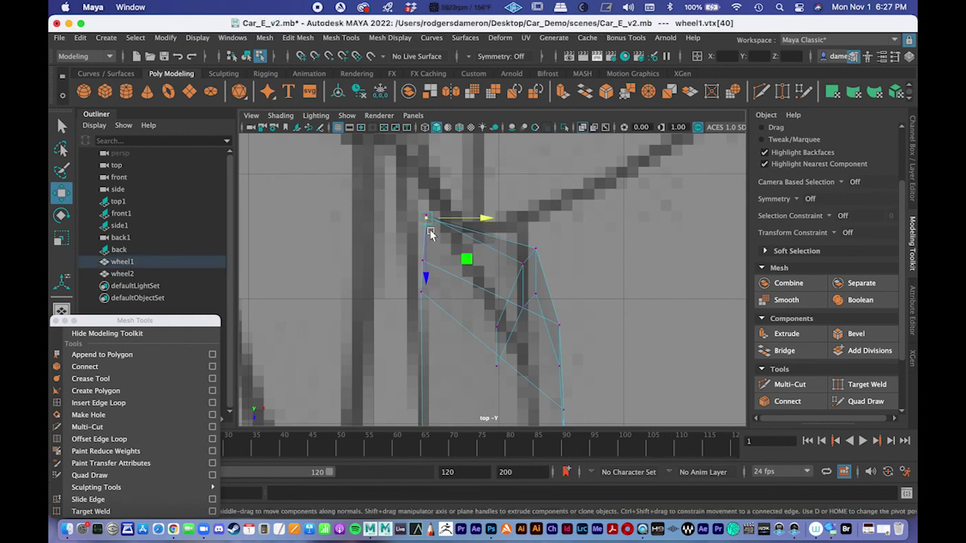
pyautogui.press('space')
pyautogui.press('space')
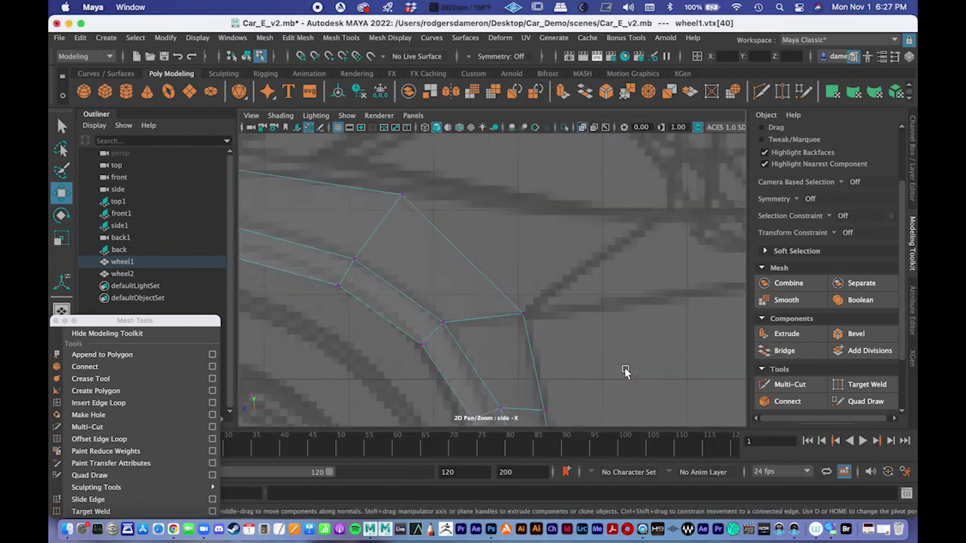
pyautogui.keyDown('alt'); pyautogui.moveTo(626, 370); pyautogui.dragTo(586, 288, button='middle'); pyautogui.keyUp('alt')
pyautogui.scroll(-5, 497, 225)
pyautogui.keyDown('alt'); pyautogui.moveTo(498, 225); pyautogui.dragTo(663, 293, button='right'); pyautogui.keyUp('alt')
pyautogui.keyDown('alt'); pyautogui.moveTo(560, 271); pyautogui.dragTo(528, 265, button='right'); pyautogui.keyUp('alt')
pyautogui.keyDown('alt'); pyautogui.moveTo(528, 265); pyautogui.dragTo(507, 302, button='middle'); pyautogui.keyUp('alt')
pyautogui.click(540, 295)
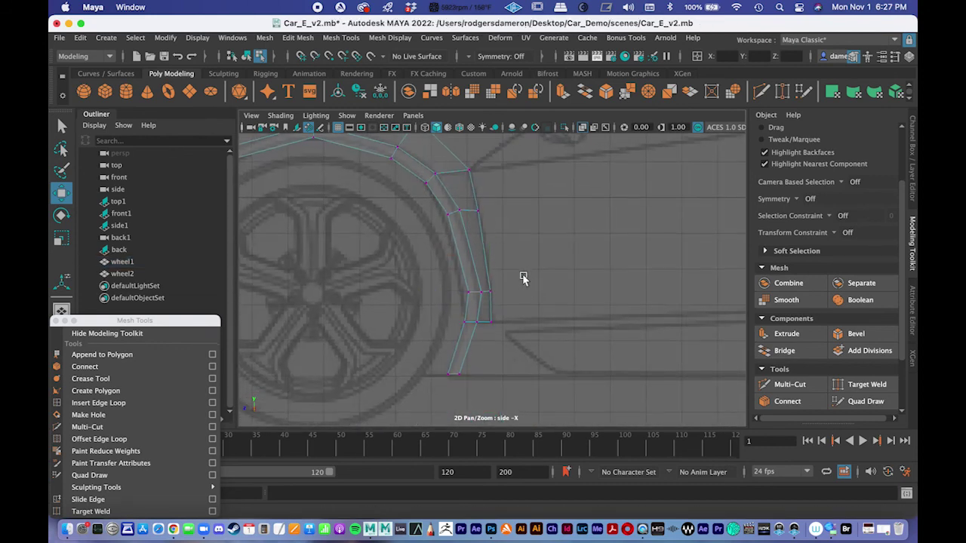
pyautogui.scroll(3, 543, 287)
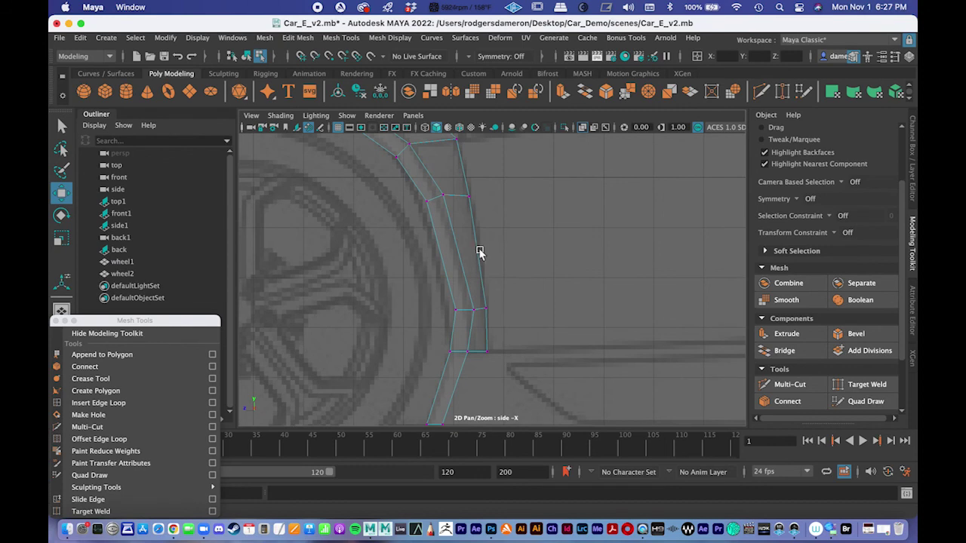
pyautogui.scroll(-3, 483, 255)
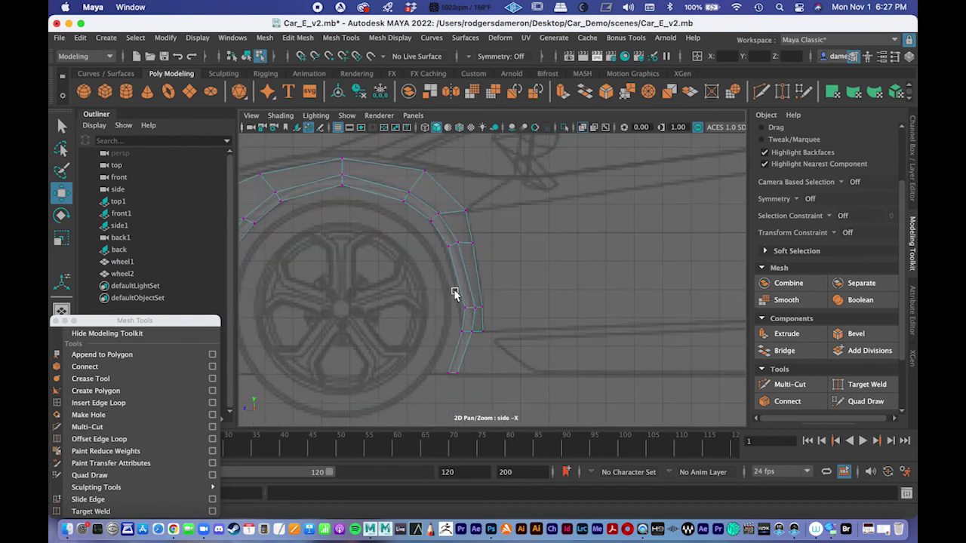
pyautogui.press('space')
pyautogui.press('space')
pyautogui.scroll(-5, 407, 233)
pyautogui.keyDown('alt'); pyautogui.moveTo(397, 244); pyautogui.dragTo(427, 269, button='middle'); pyautogui.keyUp('alt')
pyautogui.scroll(3, 625, 295)
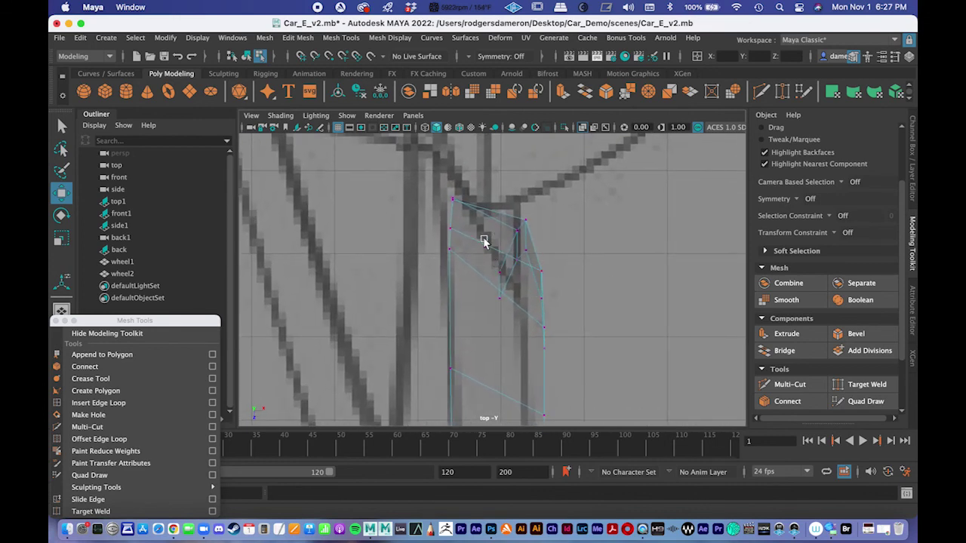
pyautogui.press('space')
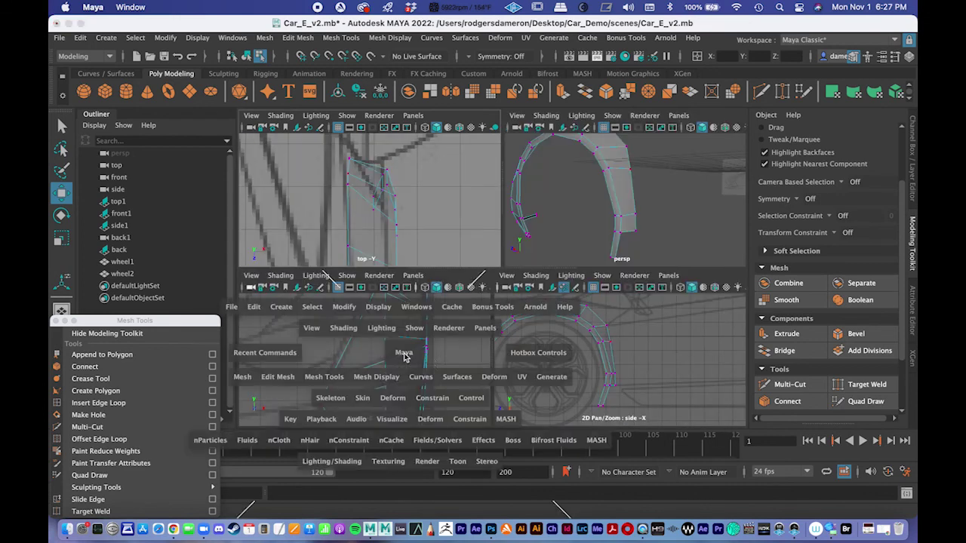
pyautogui.press('space')
pyautogui.scroll(-3, 320, 267)
pyautogui.scroll(3, 539, 280)
pyautogui.scroll(-5, 415, 284)
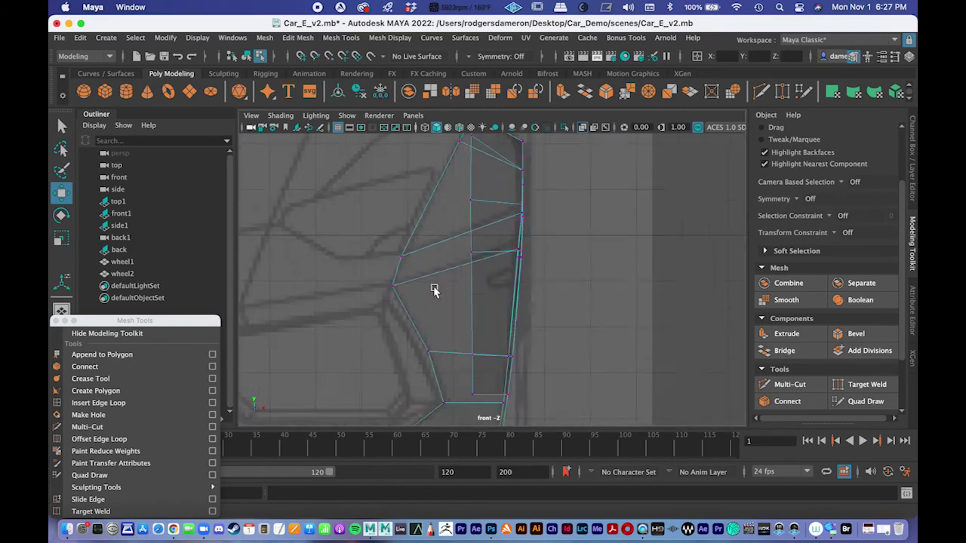
pyautogui.press('space')
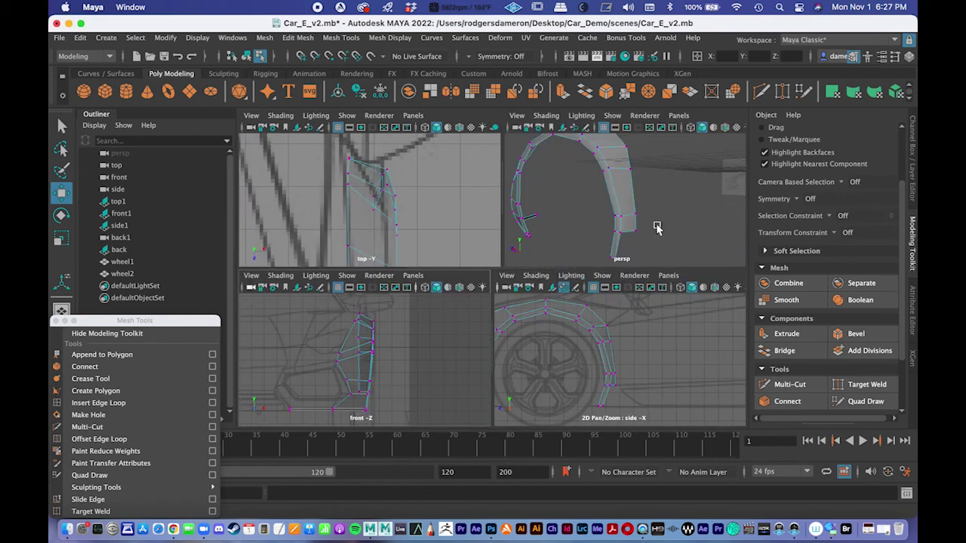
# Leave vertex editing and review the whole fender mesh in perspective and against the side blueprint's door and sill lines.
pyautogui.press('space')
pyautogui.keyDown('alt'); pyautogui.moveTo(575, 274); pyautogui.dragTo(506, 255); pyautogui.keyUp('alt')
pyautogui.press('q')
pyautogui.moveTo(502, 234); pyautogui.dragTo(556, 181, button='right')
pyautogui.keyDown('alt'); pyautogui.moveTo(526, 231); pyautogui.dragTo(508, 265); pyautogui.keyUp('alt')
pyautogui.press('space')
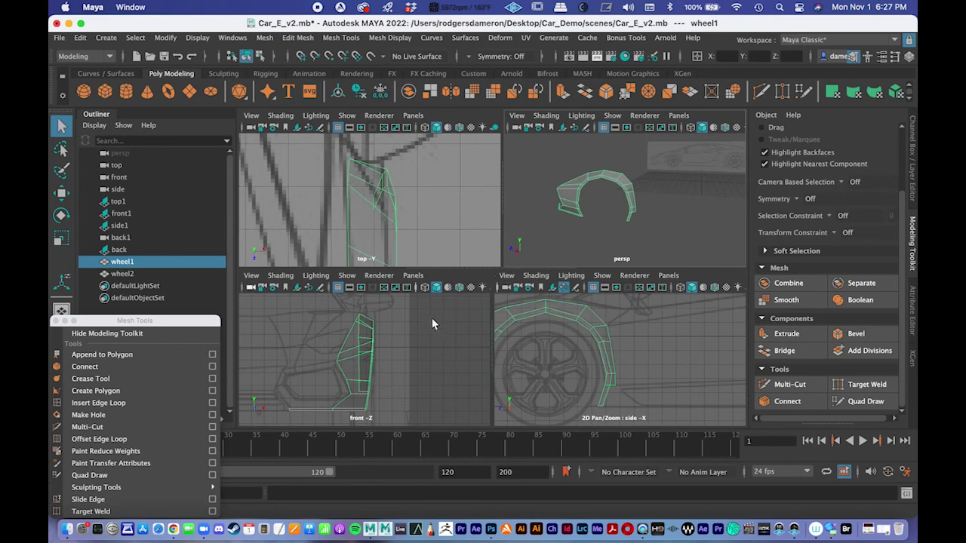
pyautogui.press('space')
pyautogui.keyDown('alt'); pyautogui.moveTo(527, 332); pyautogui.dragTo(571, 233, button='middle'); pyautogui.keyUp('alt')
pyautogui.keyDown('alt'); pyautogui.moveTo(571, 233); pyautogui.dragTo(655, 246, button='right'); pyautogui.keyUp('alt')
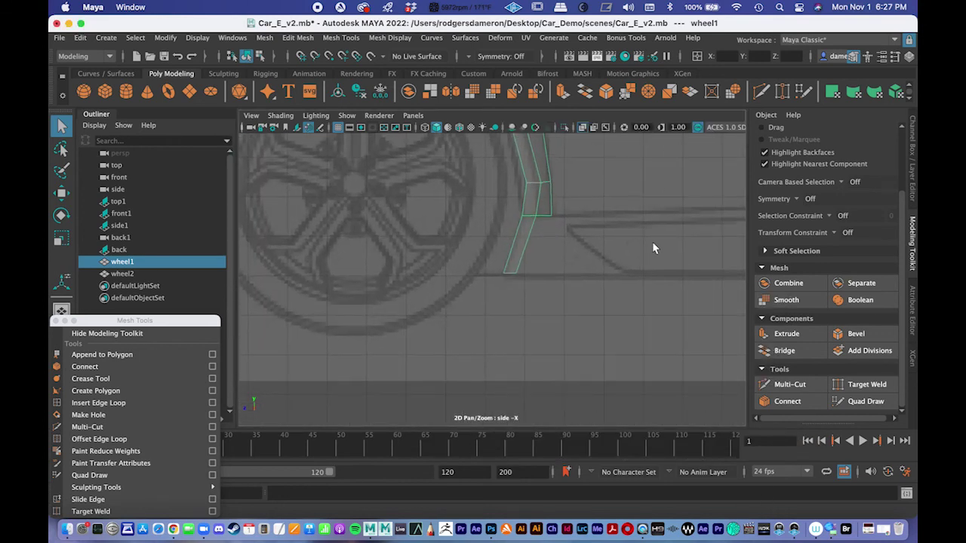
pyautogui.keyDown('alt'); pyautogui.moveTo(656, 246); pyautogui.dragTo(442, 283, button='middle'); pyautogui.keyUp('alt')
pyautogui.keyDown('alt'); pyautogui.moveTo(442, 282); pyautogui.dragTo(415, 254, button='right'); pyautogui.keyUp('alt')
pyautogui.keyDown('alt'); pyautogui.moveTo(440, 257); pyautogui.dragTo(388, 269, button='middle'); pyautogui.keyUp('alt')
pyautogui.keyDown('alt'); pyautogui.moveTo(388, 269); pyautogui.dragTo(436, 221, button='right'); pyautogui.keyUp('alt')
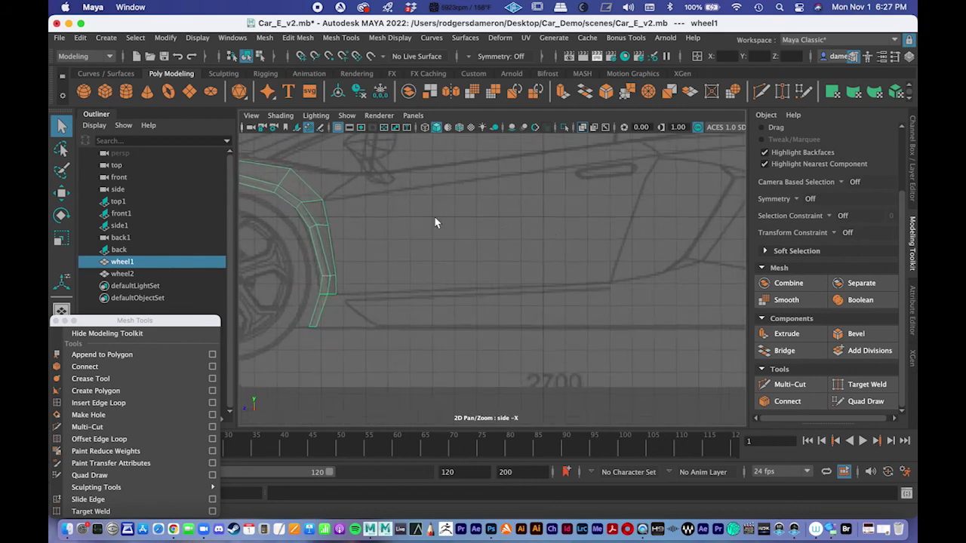
# Extrude the sloping edge at the fender's upper rear corner upward and rearward in the side view.
pyautogui.keyDown('alt'); pyautogui.moveTo(295, 190); pyautogui.dragTo(506, 289, button='middle'); pyautogui.keyUp('alt')
pyautogui.keyDown('alt'); pyautogui.moveTo(506, 288); pyautogui.dragTo(562, 329, button='right'); pyautogui.keyUp('alt')
pyautogui.keyDown('alt'); pyautogui.moveTo(562, 329); pyautogui.dragTo(473, 270, button='middle'); pyautogui.keyUp('alt')
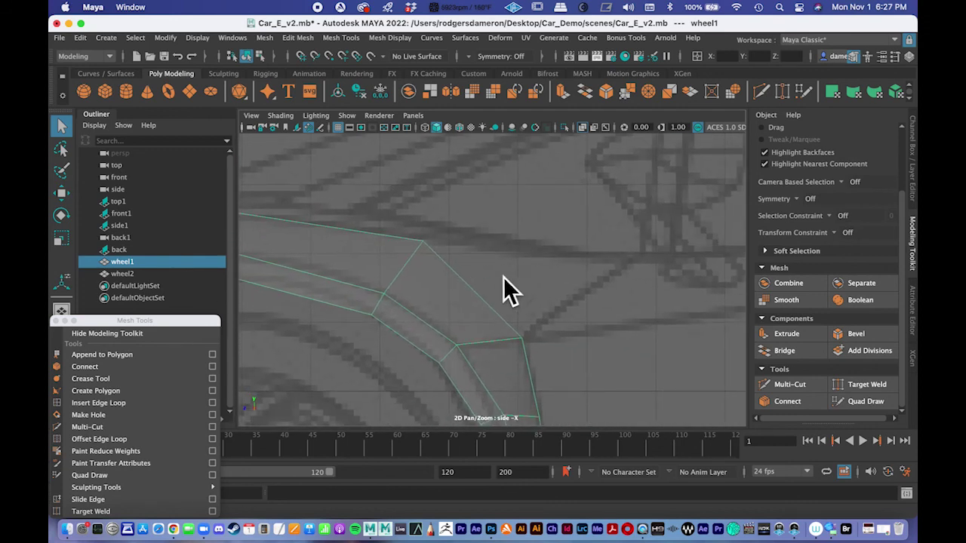
pyautogui.moveTo(460, 286); pyautogui.dragTo(460, 161, button='right')
pyautogui.click(452, 266)
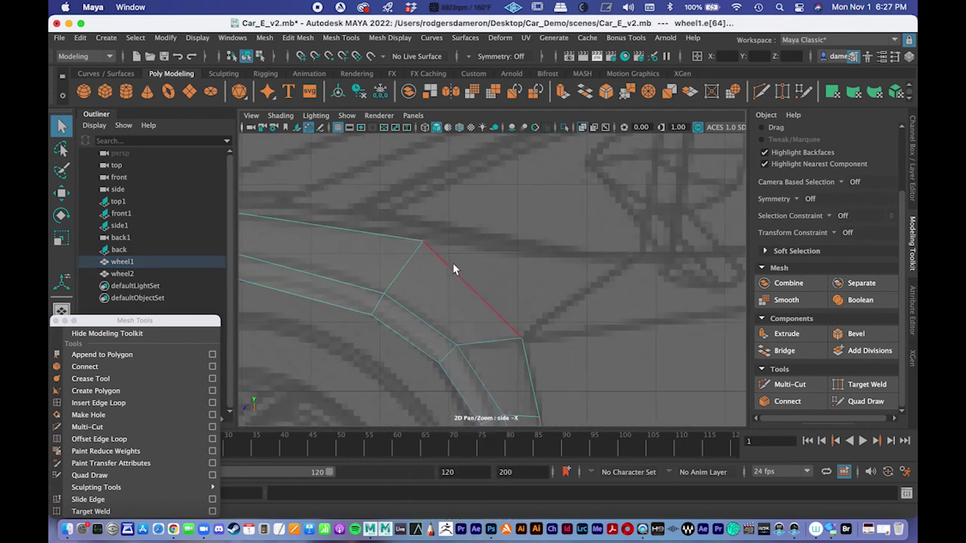
pyautogui.click(786, 333)
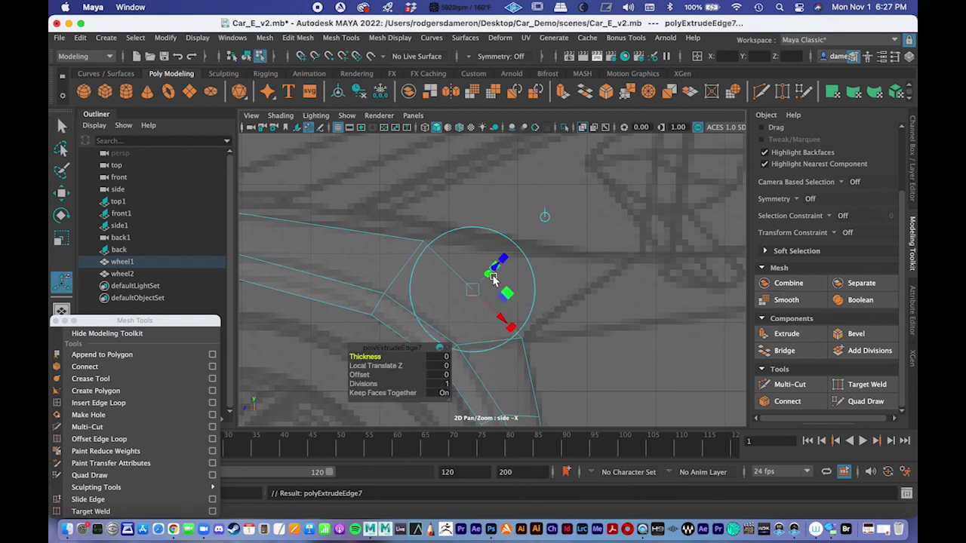
pyautogui.click(546, 218)
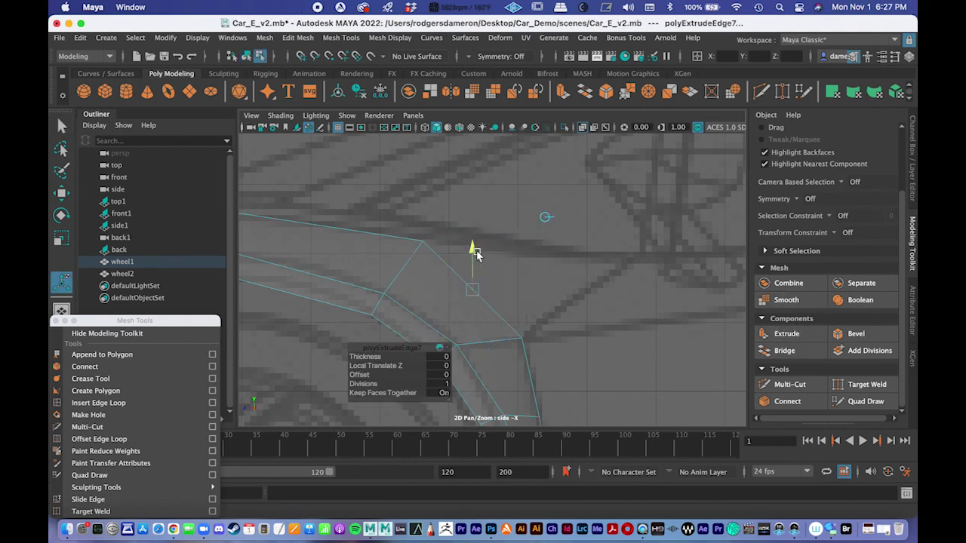
pyautogui.moveTo(472, 252); pyautogui.dragTo(482, 224)
pyautogui.moveTo(434, 244); pyautogui.dragTo(527, 243)
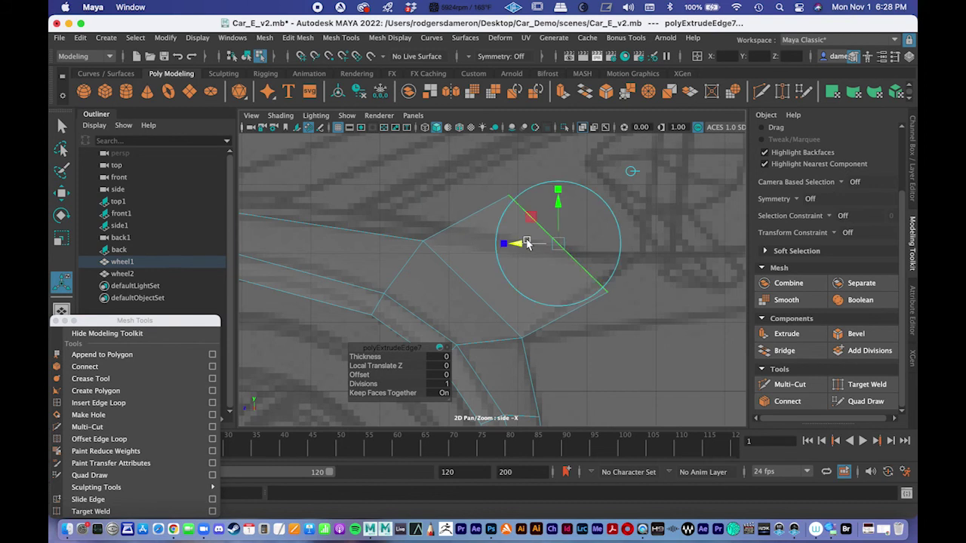
pyautogui.press('w')
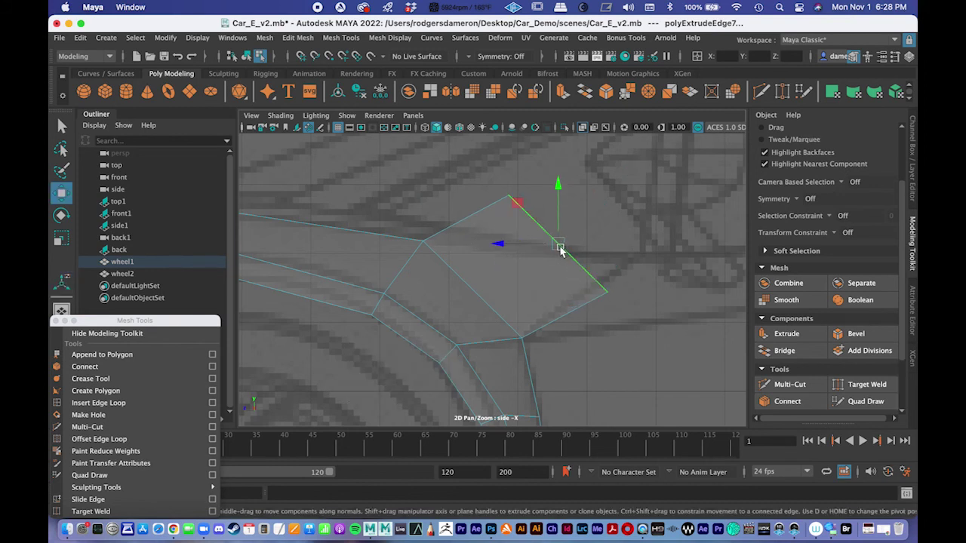
# Move the extruded edge further upward and rearward in the side view, and place its lower vertex on the blueprint's upper door line.
pyautogui.press('q')
pyautogui.press('w')
pyautogui.moveTo(560, 250); pyautogui.dragTo(579, 213)
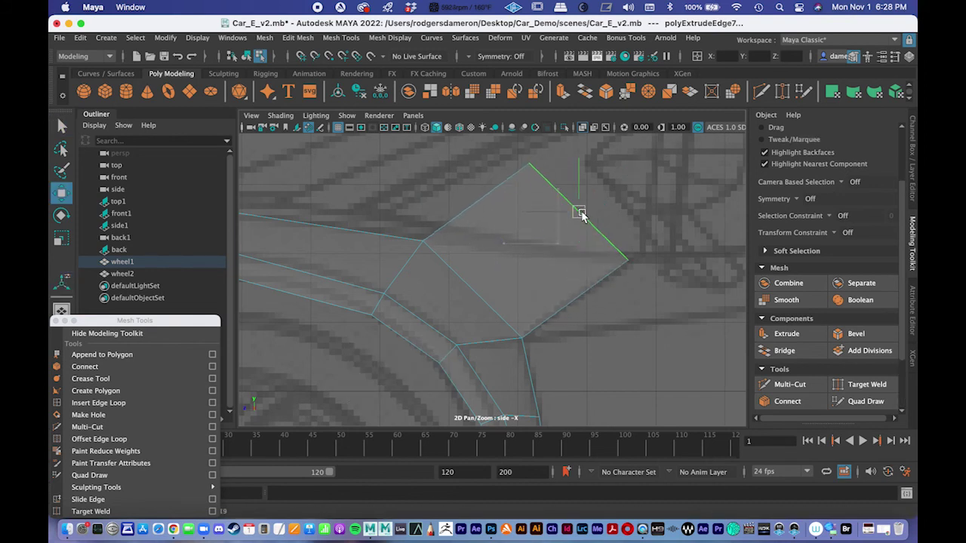
pyautogui.moveTo(632, 260); pyautogui.dragTo(572, 198, button='right')
pyautogui.click(635, 258)
# Bring the new face's upper vertex down along the blueprint's fender line, just behind the arch's upper rear corner.
pyautogui.click(532, 164)
pyautogui.moveTo(538, 162); pyautogui.dragTo(451, 238)
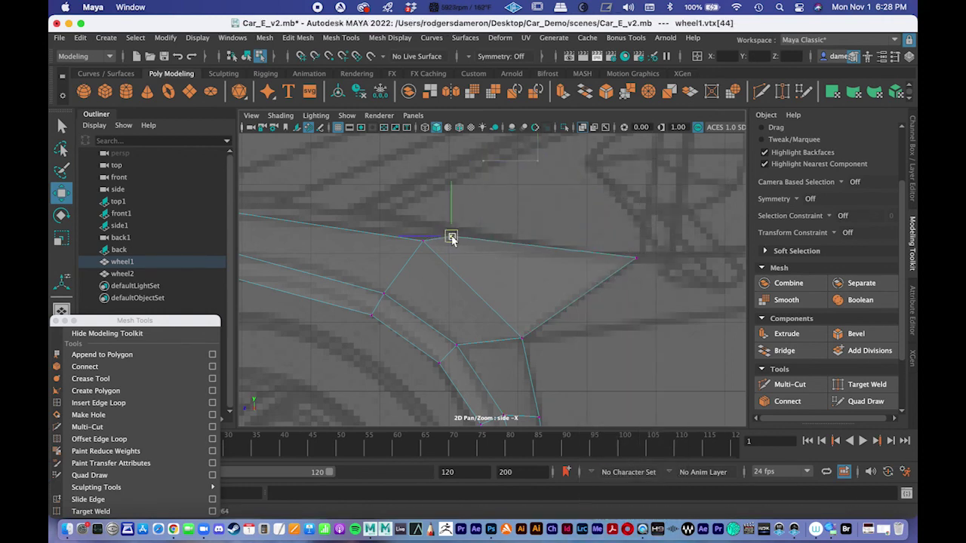
pyautogui.keyDown('alt'); pyautogui.moveTo(401, 231); pyautogui.dragTo(421, 245, button='middle'); pyautogui.keyUp('alt')
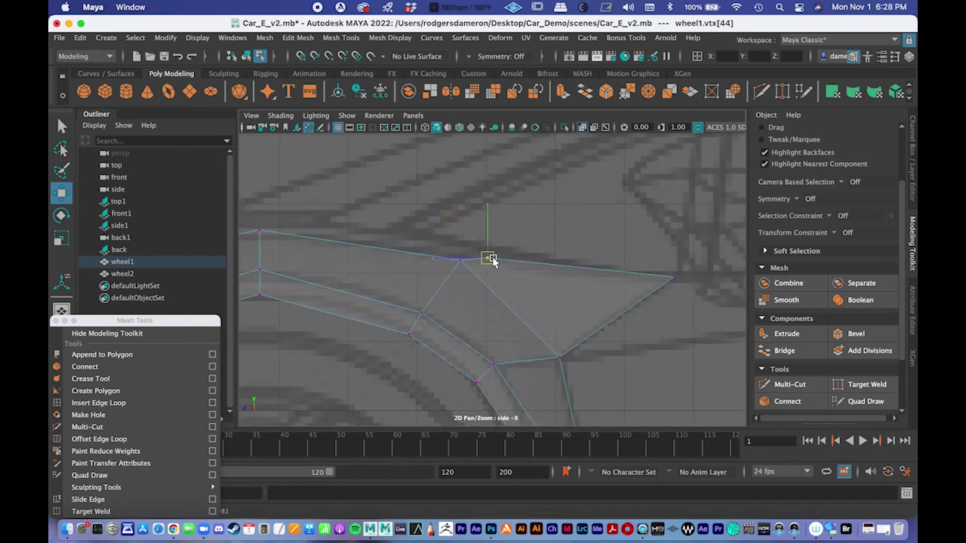
pyautogui.moveTo(489, 259); pyautogui.dragTo(510, 268)
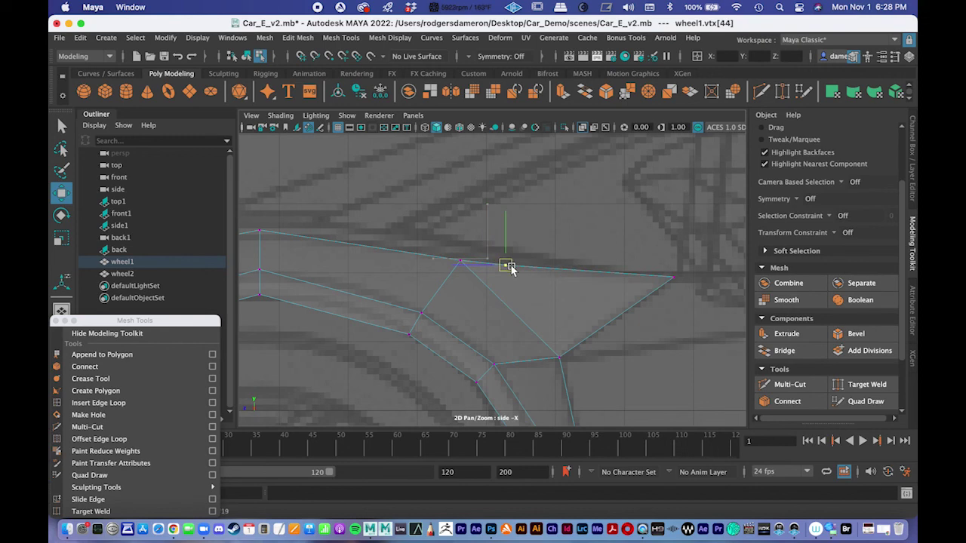
# Examine the new rear corner face against the top and front blueprints and in perspective.
pyautogui.scroll(-6, 510, 269)
pyautogui.scroll(3, 486, 253)
pyautogui.press('space')
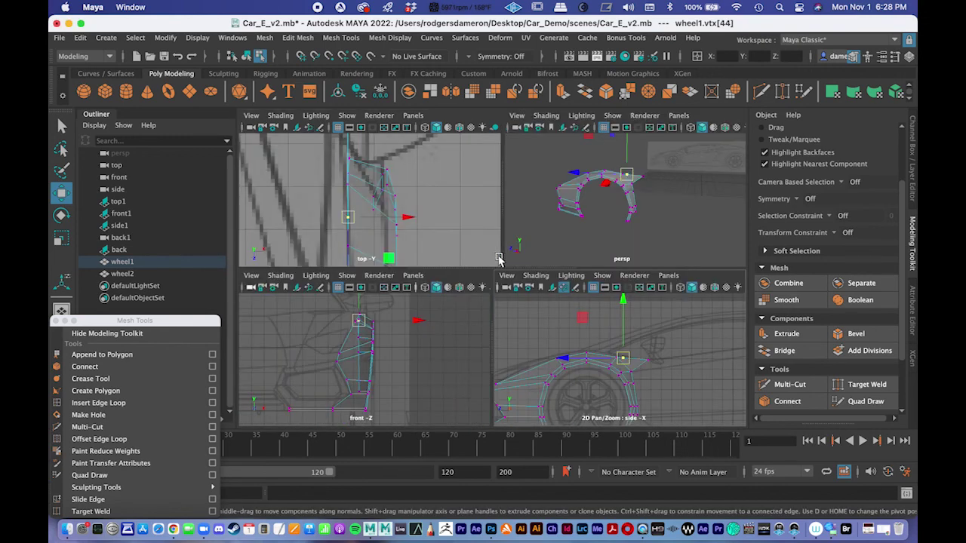
pyautogui.press('space')
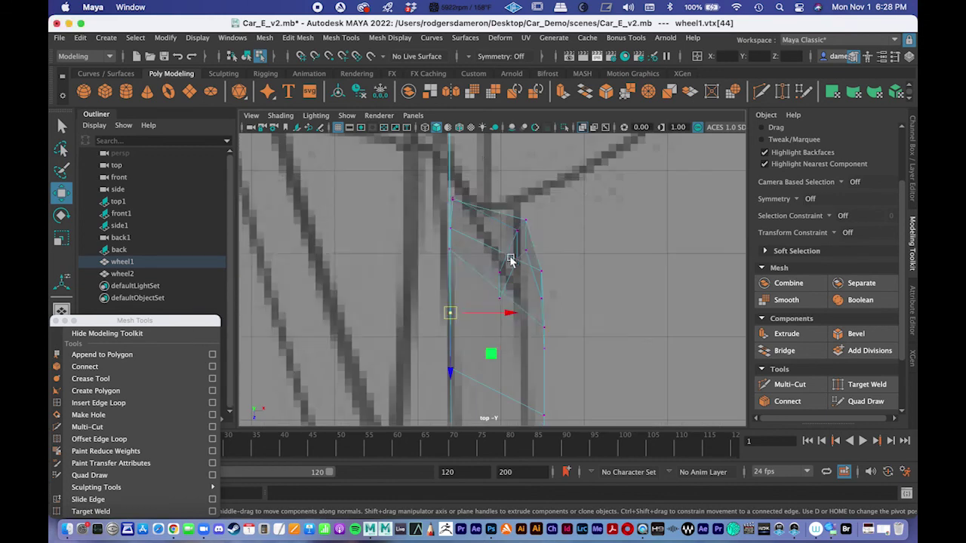
pyautogui.press('space')
pyautogui.keyDown('alt'); pyautogui.click(614, 352); pyautogui.keyUp('alt')
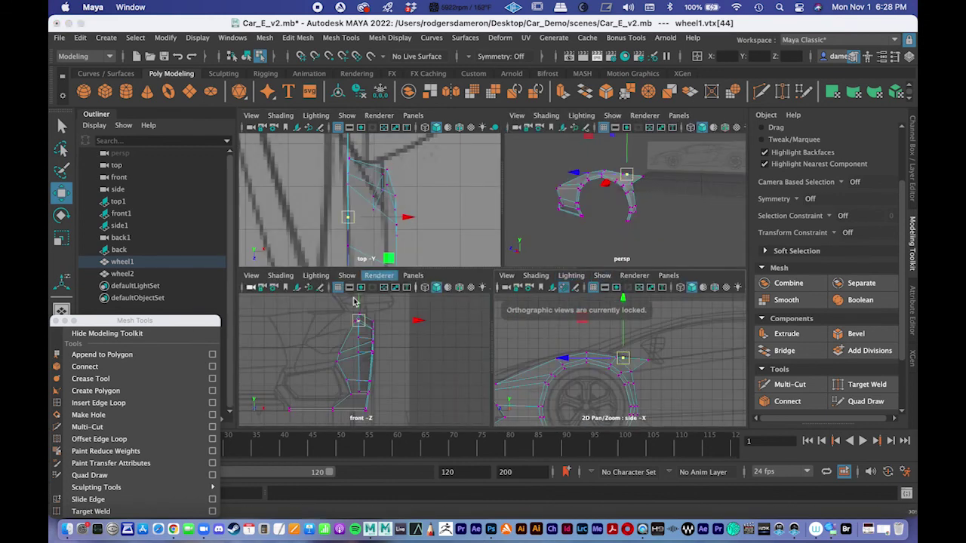
pyautogui.keyDown('alt'); pyautogui.moveTo(373, 363); pyautogui.dragTo(377, 387, button='middle'); pyautogui.keyUp('alt')
pyautogui.scroll(4, 376, 388)
pyautogui.press('space')
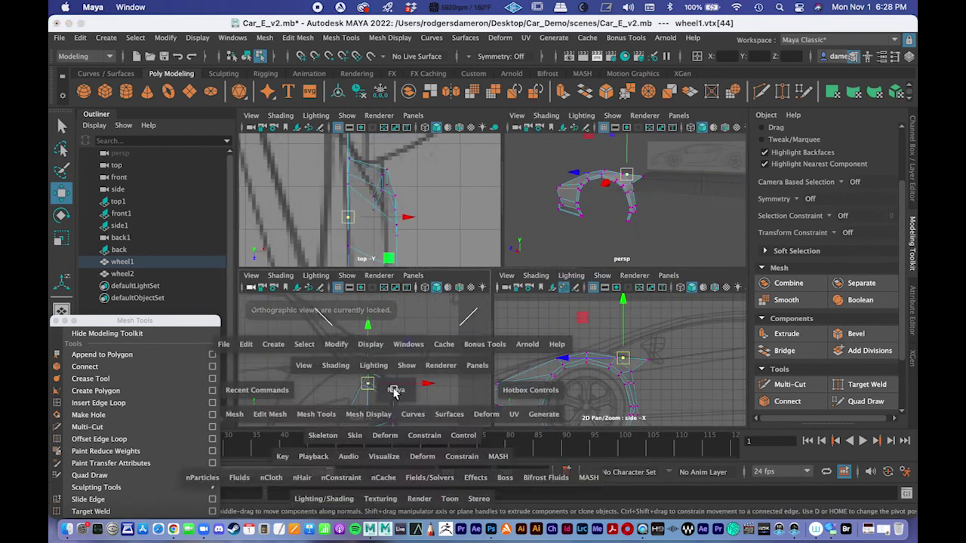
pyautogui.scroll(-4, 459, 280)
pyautogui.press('space')
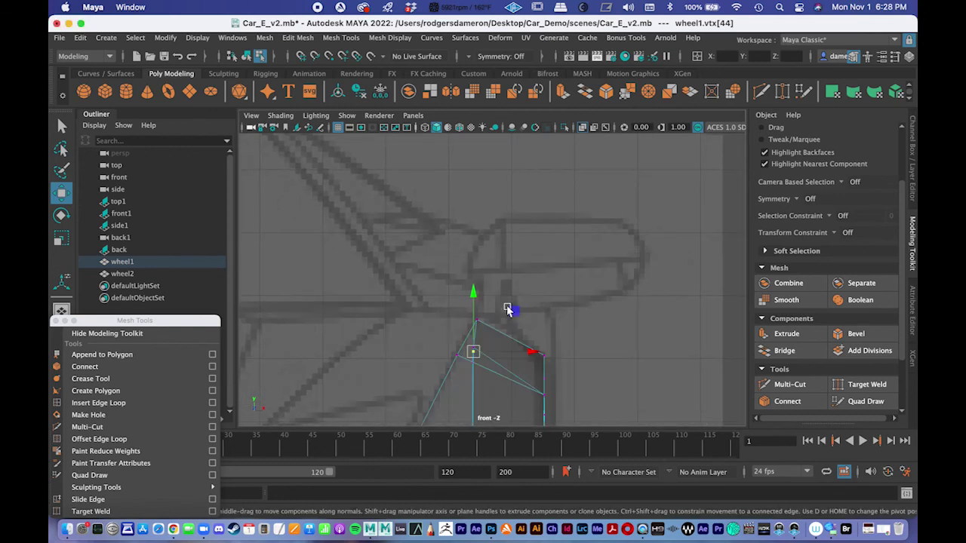
pyautogui.keyDown('alt'); pyautogui.moveTo(620, 200); pyautogui.dragTo(627, 186); pyautogui.keyUp('alt')
pyautogui.scroll(5, 623, 200)
pyautogui.keyDown('alt'); pyautogui.moveTo(576, 200); pyautogui.dragTo(541, 181, button='middle'); pyautogui.keyUp('alt')
pyautogui.keyDown('alt'); pyautogui.moveTo(541, 181); pyautogui.dragTo(568, 201); pyautogui.keyUp('alt')
# Select the new face's upper edge and move it inward across the car's width in the front view.
pyautogui.press('q')
pyautogui.moveTo(613, 193); pyautogui.dragTo(612, 161, button='right')
pyautogui.click(612, 197)
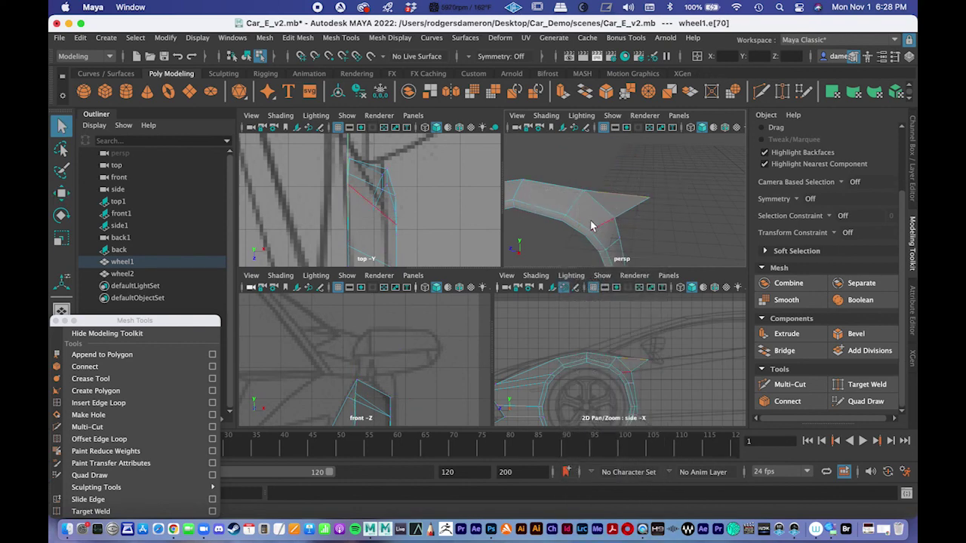
pyautogui.keyDown('alt'); pyautogui.moveTo(591, 225); pyautogui.dragTo(601, 217); pyautogui.keyUp('alt')
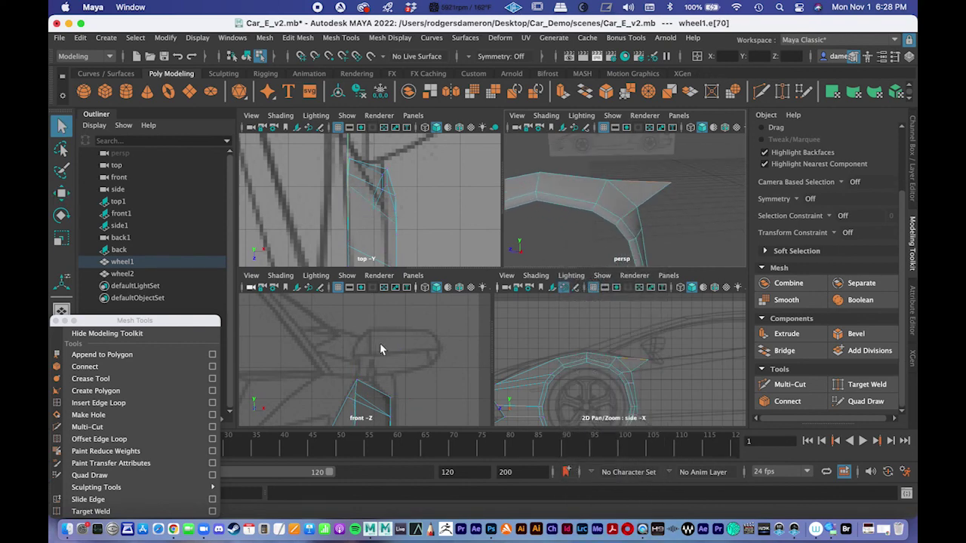
pyautogui.press('w')
pyautogui.keyDown('alt'); pyautogui.moveTo(379, 342); pyautogui.dragTo(423, 354, button='middle'); pyautogui.keyUp('alt')
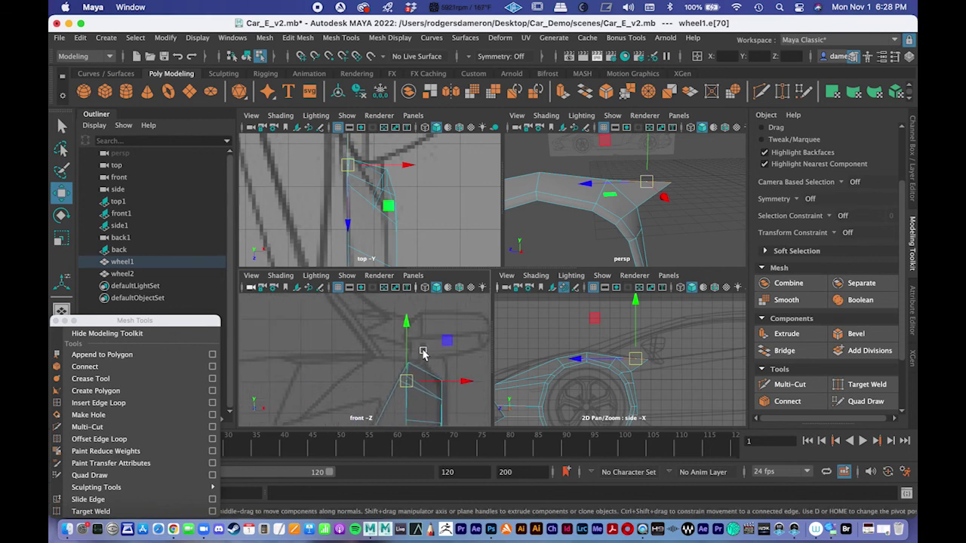
pyautogui.keyDown('alt'); pyautogui.moveTo(662, 353); pyautogui.dragTo(683, 380, button='right'); pyautogui.keyUp('alt')
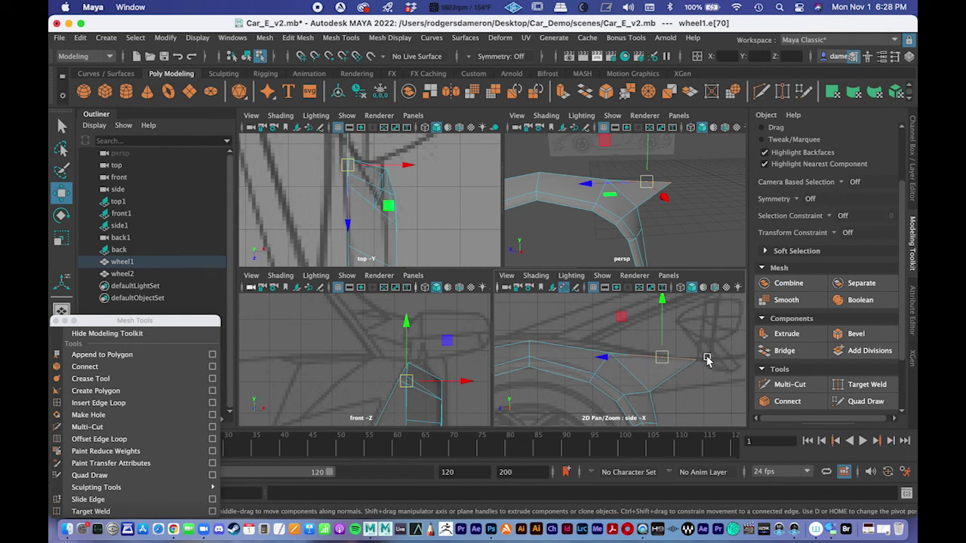
pyautogui.moveTo(389, 395); pyautogui.dragTo(381, 370)
pyautogui.hotkey('ctrl', 'z')
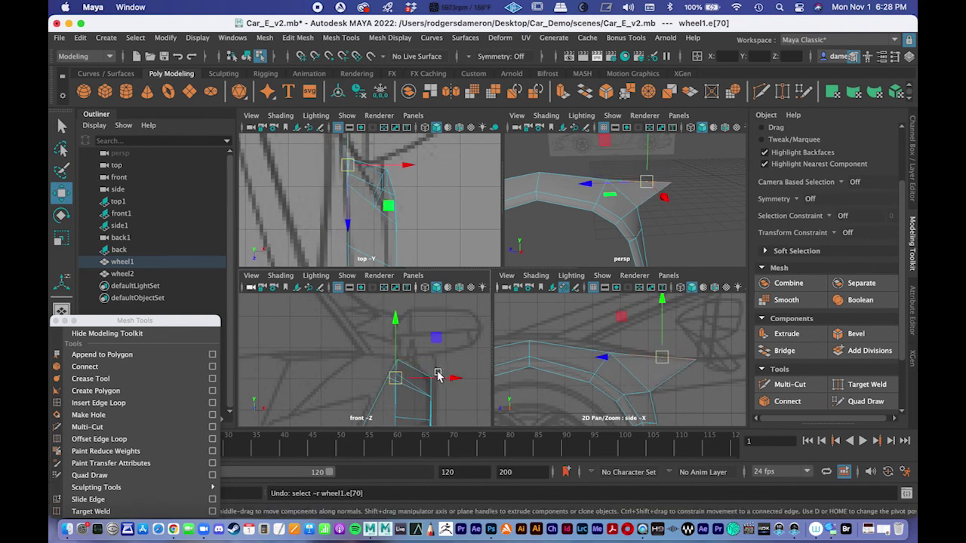
pyautogui.moveTo(446, 381); pyautogui.dragTo(438, 379)
# Shift the new face's upper edge further inward in the top view, towards the blueprint's body line.
pyautogui.keyDown('alt'); pyautogui.moveTo(394, 211); pyautogui.dragTo(380, 239, button='middle'); pyautogui.keyUp('alt')
pyautogui.press('space')
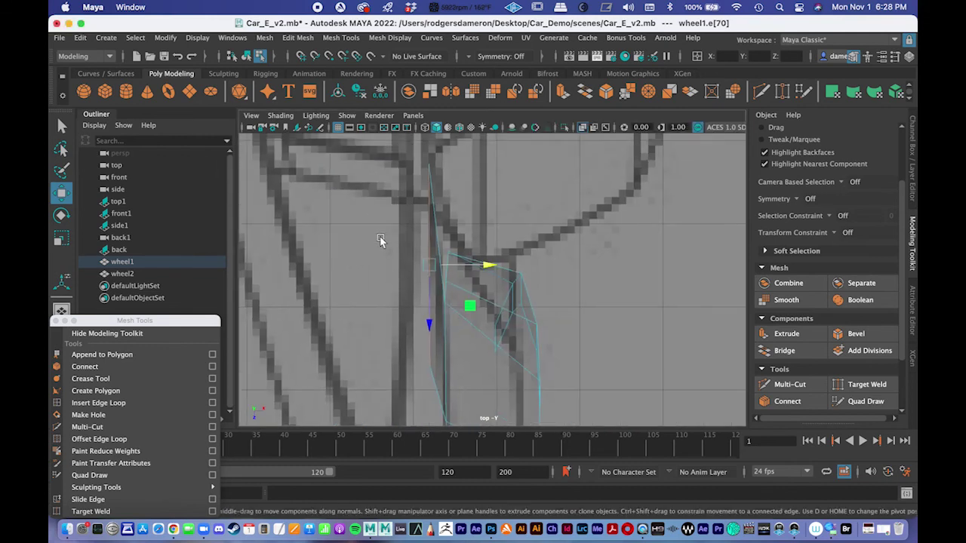
pyautogui.scroll(1, 379, 239)
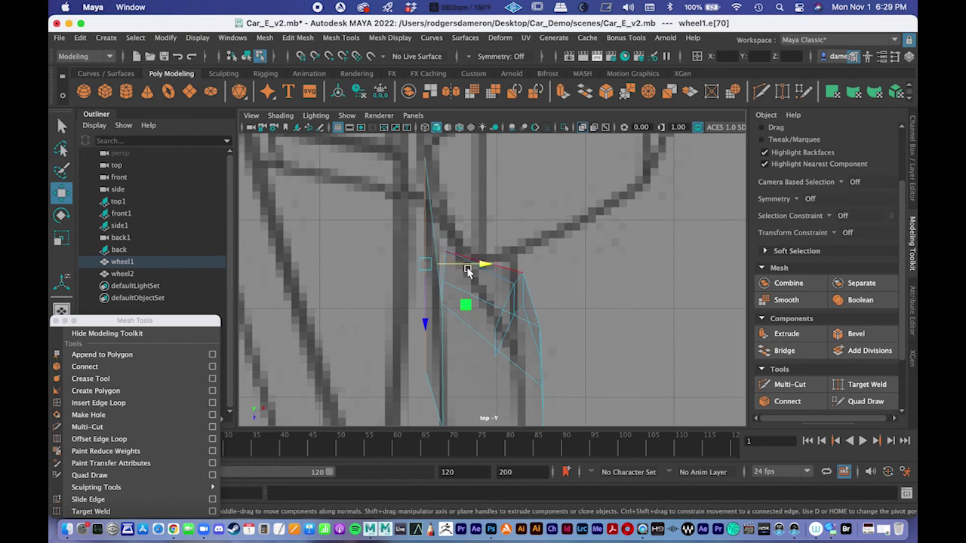
pyautogui.click(485, 266)
pyautogui.click(428, 256)
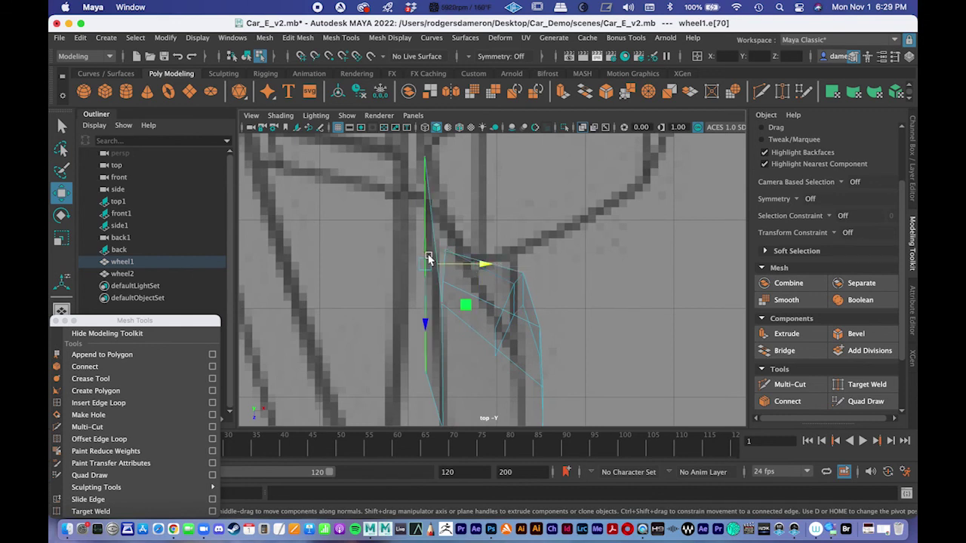
pyautogui.moveTo(498, 270); pyautogui.dragTo(466, 271)
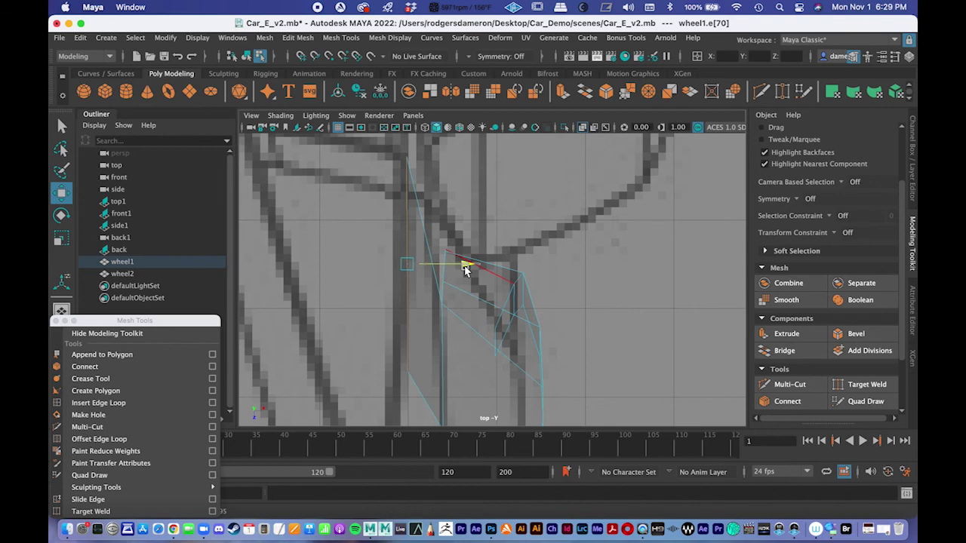
# Move the new face's rear tip vertex forward and slightly outward in the top view to match the blueprint.
pyautogui.keyDown('alt'); pyautogui.moveTo(465, 269); pyautogui.dragTo(479, 299, button='middle'); pyautogui.keyUp('alt')
pyautogui.keyDown('alt'); pyautogui.moveTo(479, 299); pyautogui.dragTo(534, 304, button='right'); pyautogui.keyUp('alt')
pyautogui.keyDown('alt'); pyautogui.moveTo(484, 262); pyautogui.dragTo(502, 237, button='middle'); pyautogui.keyUp('alt')
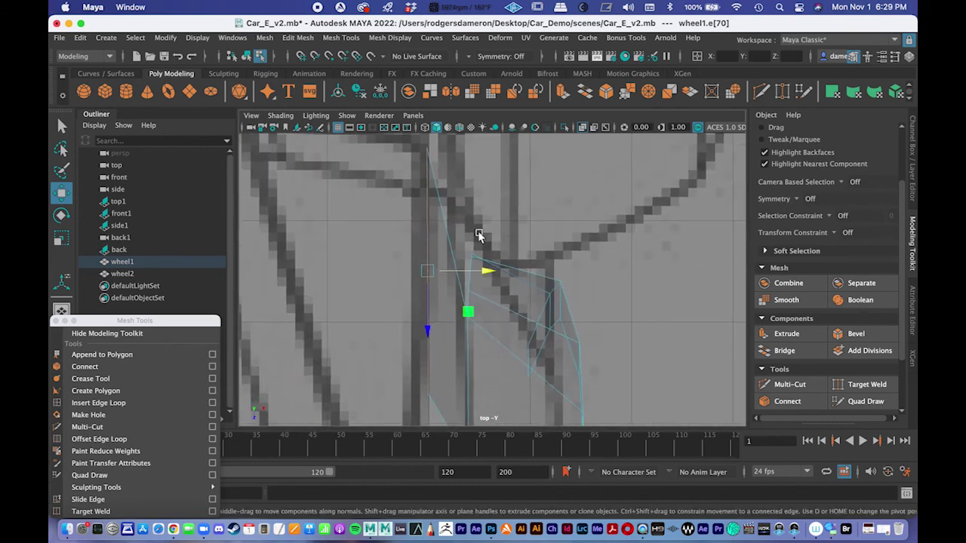
pyautogui.moveTo(438, 186); pyautogui.dragTo(379, 177, button='right')
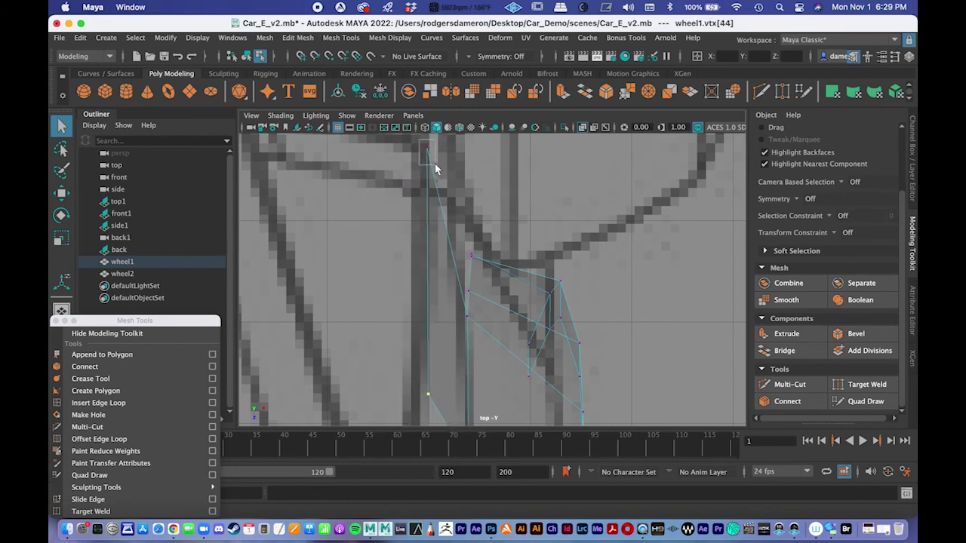
pyautogui.press('w')
pyautogui.moveTo(428, 151); pyautogui.dragTo(433, 189)
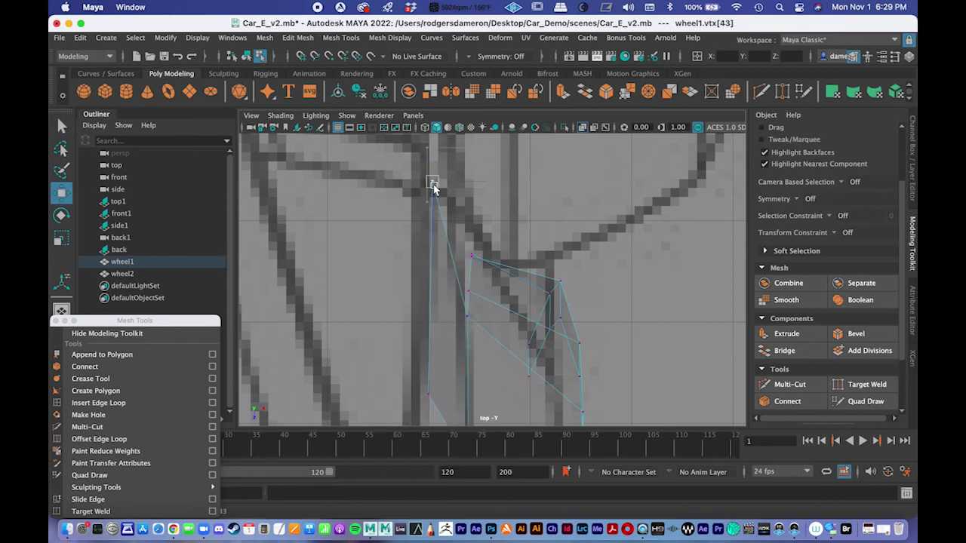
# Reposition the upper edge's front vertex in the top view, shifting it forward and inward along the blueprint's body line.
pyautogui.keyDown('alt'); pyautogui.moveTo(470, 240); pyautogui.dragTo(496, 153, button='middle'); pyautogui.keyUp('alt')
pyautogui.keyDown('alt'); pyautogui.moveTo(495, 154); pyautogui.dragTo(461, 208, button='right'); pyautogui.keyUp('alt')
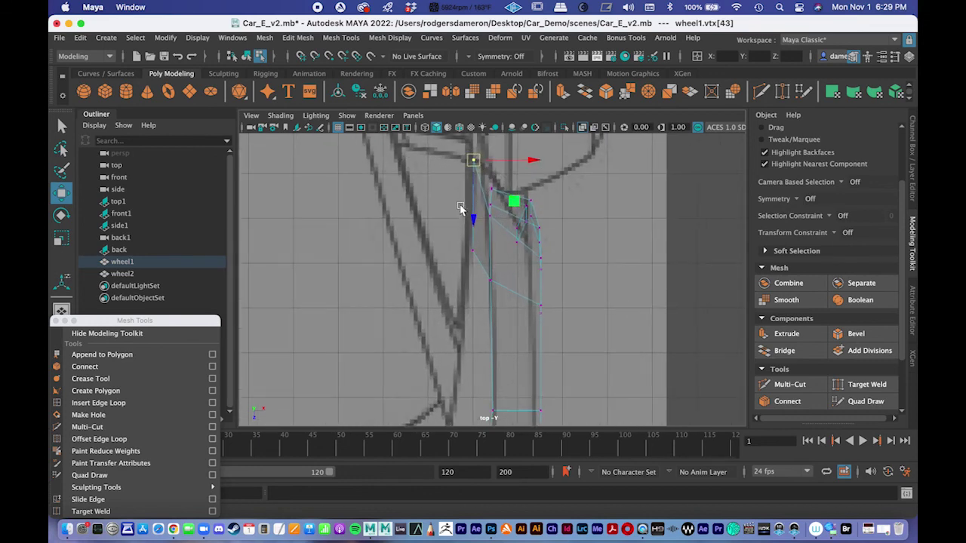
pyautogui.click(473, 249)
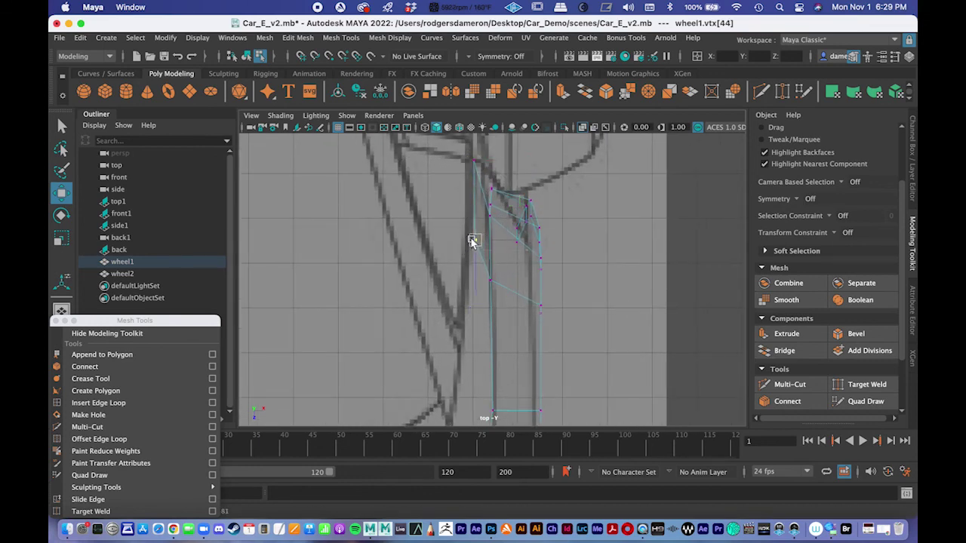
pyautogui.scroll(-5, 473, 241)
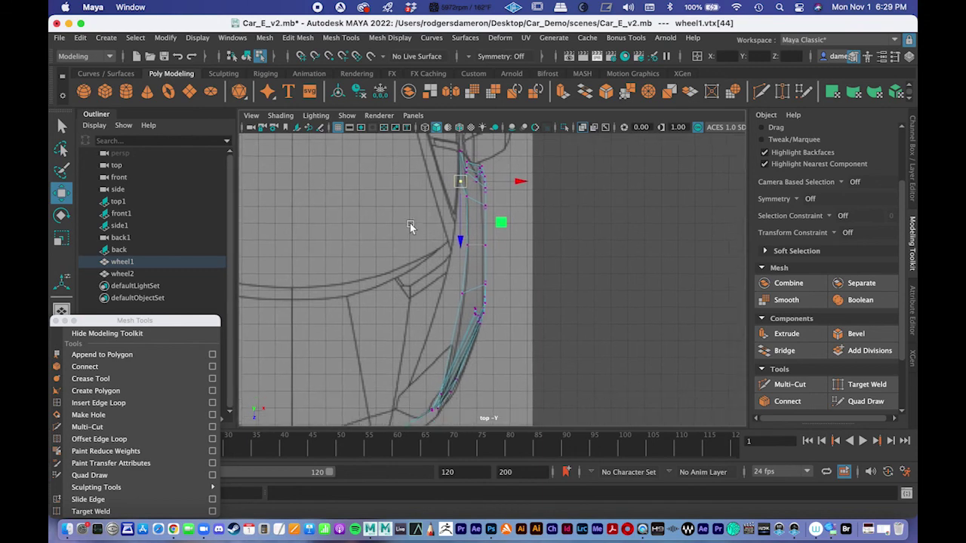
pyautogui.keyDown('alt'); pyautogui.moveTo(410, 225); pyautogui.dragTo(417, 255, button='middle'); pyautogui.keyUp('alt')
pyautogui.keyDown('alt'); pyautogui.moveTo(417, 255); pyautogui.dragTo(541, 239, button='right'); pyautogui.keyUp('alt')
pyautogui.keyDown('alt'); pyautogui.moveTo(455, 221); pyautogui.dragTo(463, 243, button='middle'); pyautogui.keyUp('alt')
pyautogui.keyDown('alt'); pyautogui.moveTo(463, 244); pyautogui.dragTo(569, 230, button='right'); pyautogui.keyUp('alt')
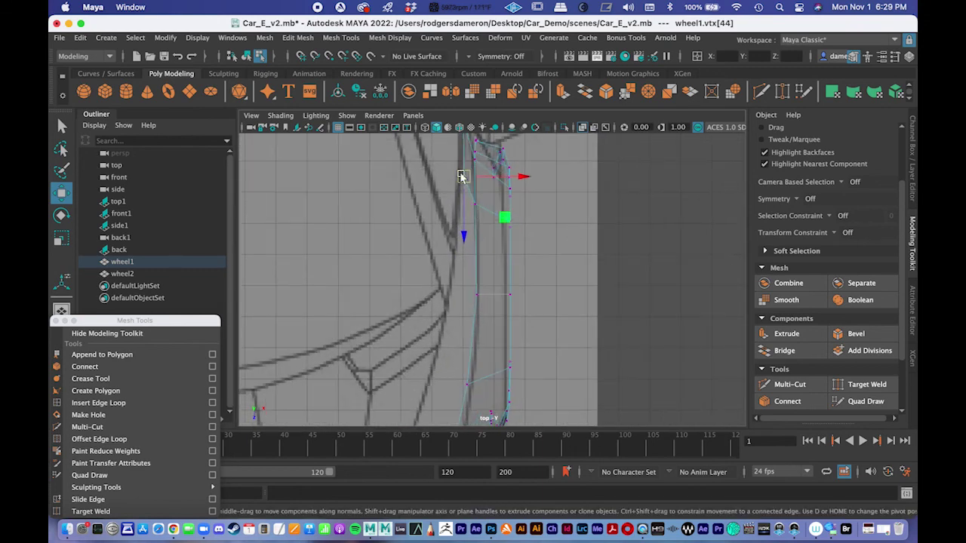
pyautogui.moveTo(464, 176); pyautogui.dragTo(457, 202)
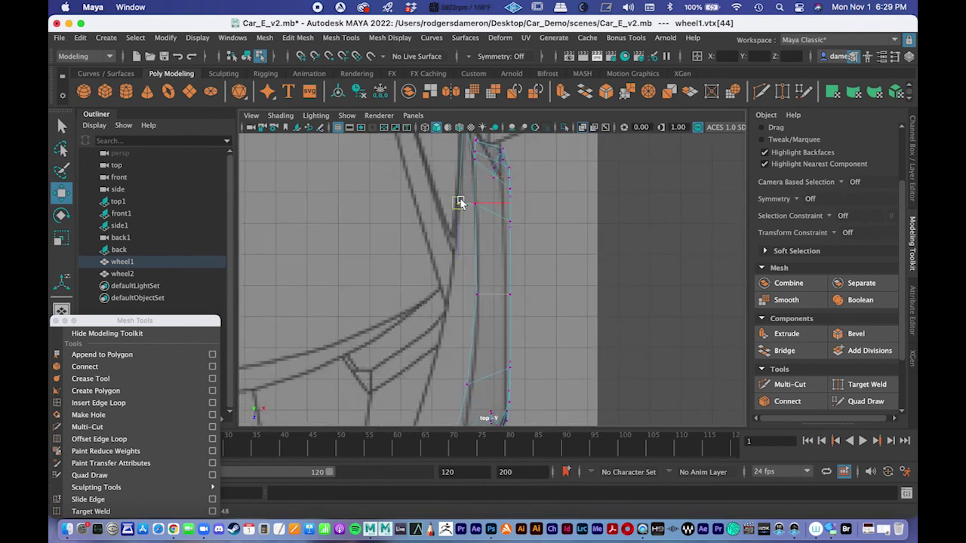
# Raise the upper edge's front vertex slightly in perspective, just above the arch's upper rear corner.
pyautogui.press('space')
pyautogui.keyDown('alt'); pyautogui.moveTo(602, 225); pyautogui.dragTo(575, 220); pyautogui.keyUp('alt')
pyautogui.keyDown('alt'); pyautogui.moveTo(575, 220); pyautogui.dragTo(609, 222, button='middle'); pyautogui.keyUp('alt')
pyautogui.keyDown('alt'); pyautogui.moveTo(610, 222); pyautogui.dragTo(655, 206); pyautogui.keyUp('alt')
pyautogui.press('space')
pyautogui.keyDown('alt'); pyautogui.moveTo(602, 222); pyautogui.dragTo(489, 185); pyautogui.keyUp('alt')
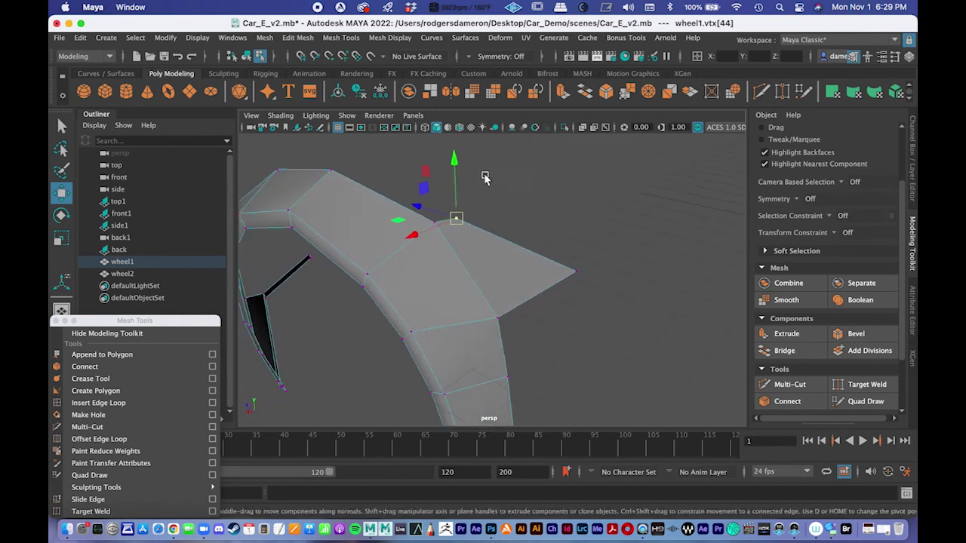
pyautogui.moveTo(452, 159); pyautogui.dragTo(451, 145)
pyautogui.keyDown('alt'); pyautogui.moveTo(478, 199); pyautogui.dragTo(501, 191); pyautogui.keyUp('alt')
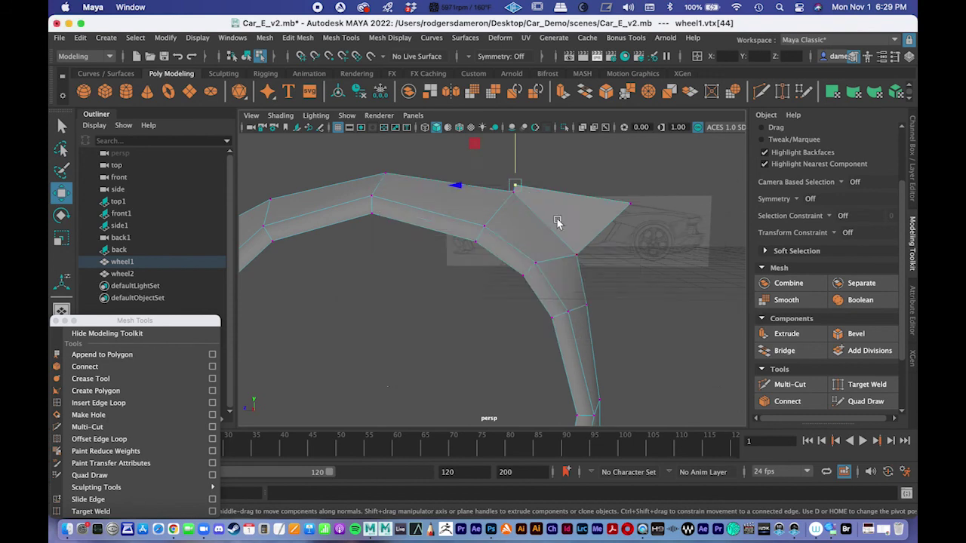
# Select the new corner face and compare it with the fender and door lines of the side blueprint.
pyautogui.press('space')
pyautogui.press('space')
pyautogui.keyDown('alt'); pyautogui.moveTo(621, 313); pyautogui.dragTo(598, 300, button='middle'); pyautogui.keyUp('alt')
pyautogui.scroll(1, 510, 260)
pyautogui.rightClick(510, 278)
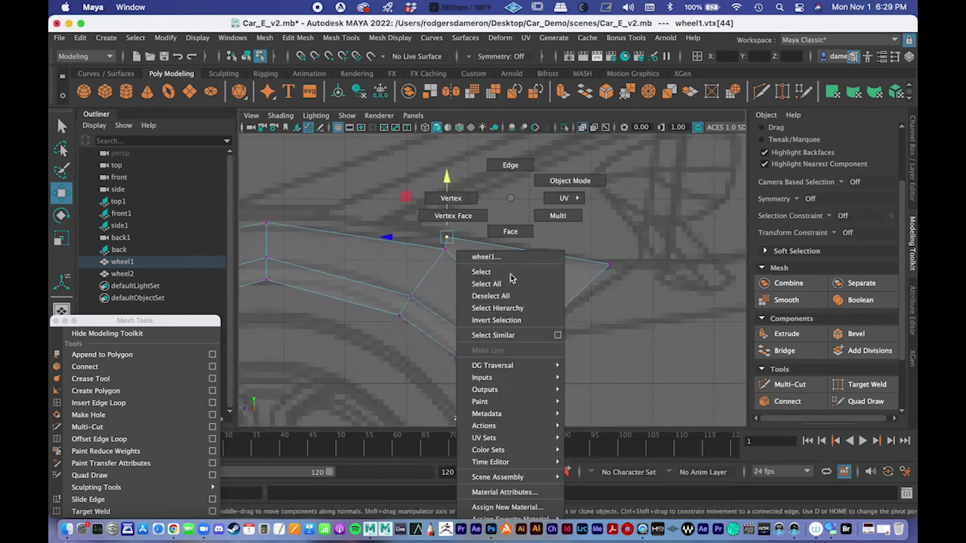
pyautogui.moveTo(513, 228); pyautogui.dragTo(512, 230, button='right')
pyautogui.click(528, 279)
pyautogui.scroll(-3, 535, 291)
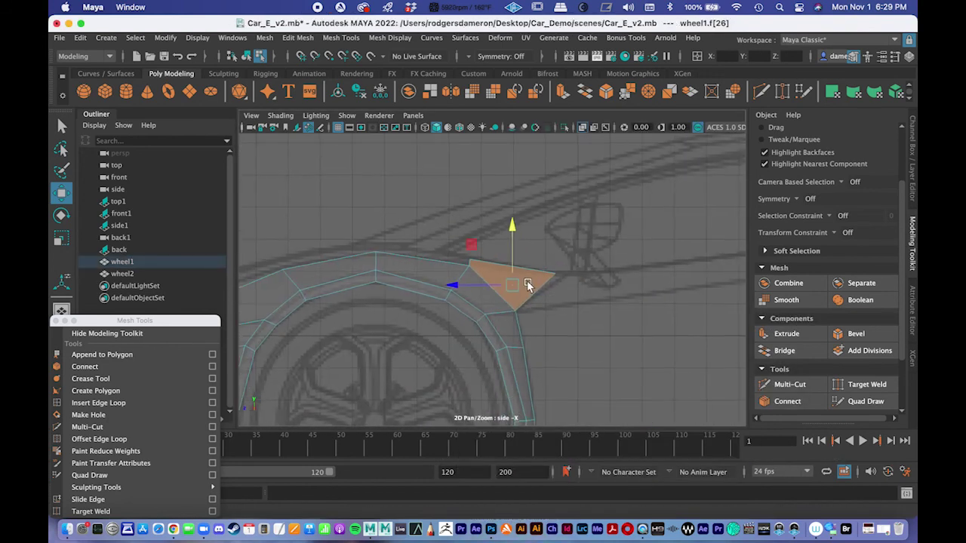
# Nudge the rear tip vertex slightly rearward in the side view, and fine-tune the upper edge's front vertex on the fender line.
pyautogui.moveTo(545, 203); pyautogui.dragTo(490, 213, button='right')
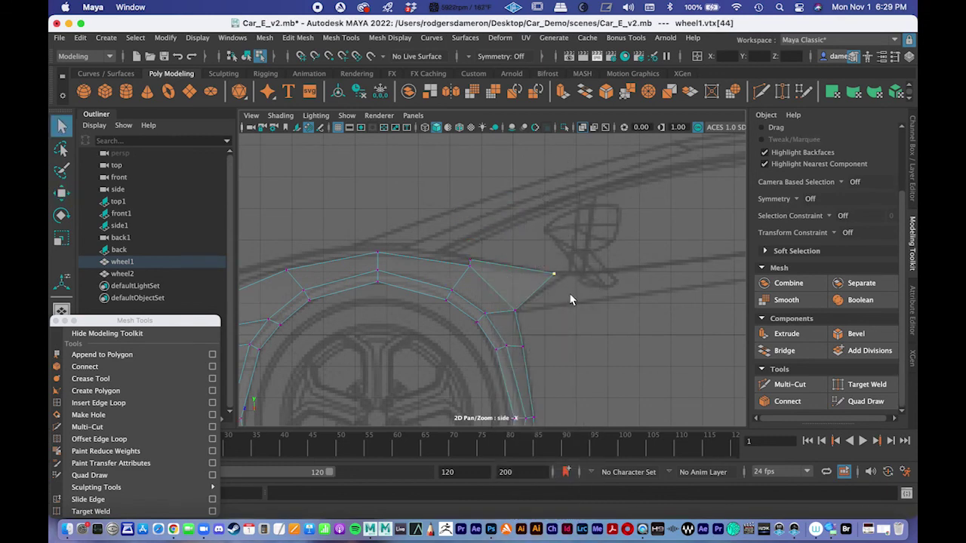
pyautogui.press('w')
pyautogui.moveTo(546, 277); pyautogui.dragTo(553, 278)
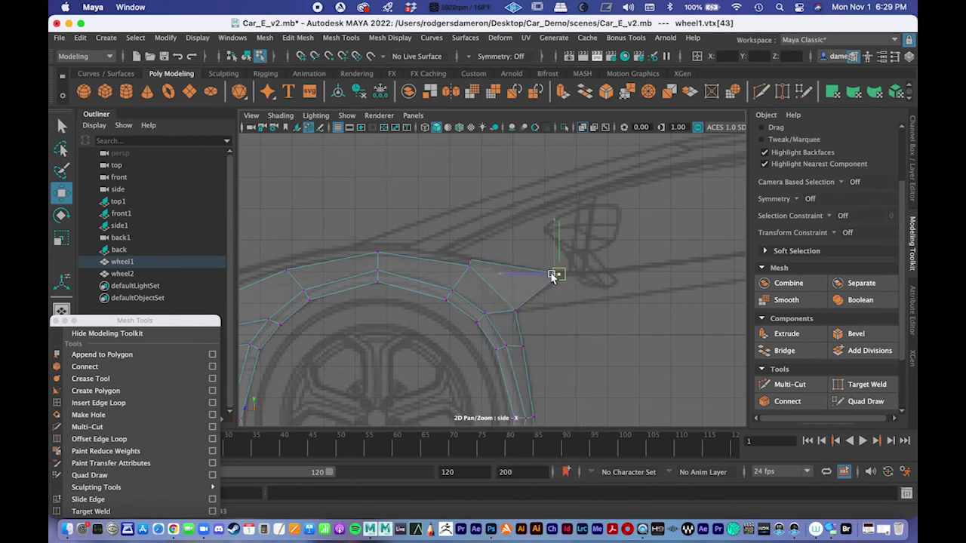
pyautogui.scroll(2, 460, 259)
pyautogui.click(466, 257)
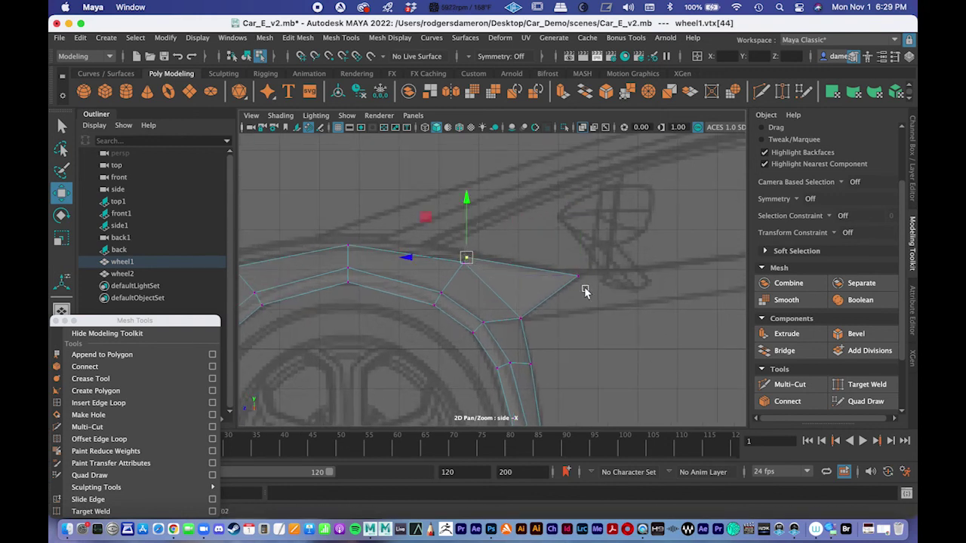
# Select the fender's rear tip vertex and turn off X-Ray shading in the top view.
pyautogui.moveTo(562, 264); pyautogui.dragTo(585, 285)
pyautogui.press('space')
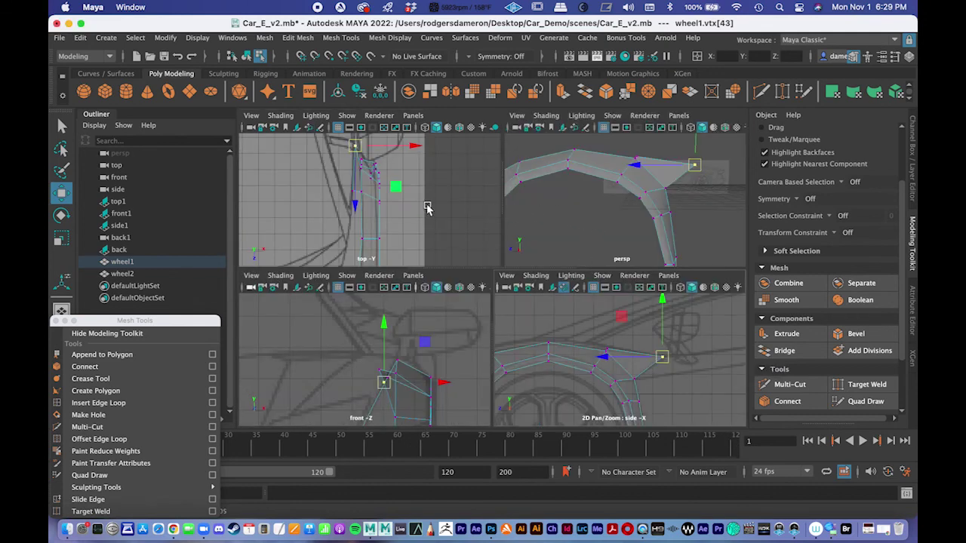
pyautogui.press('space')
pyautogui.click(279, 116)
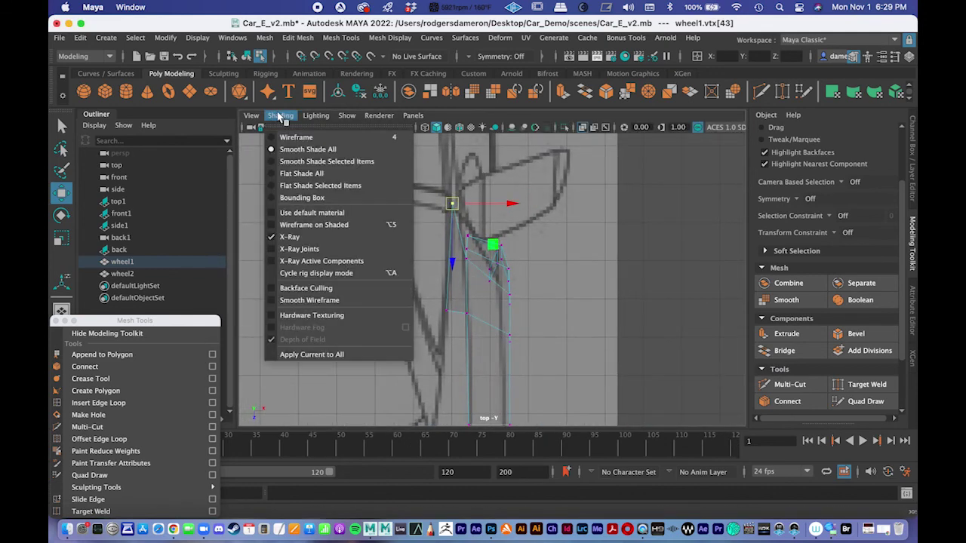
pyautogui.click(294, 236)
pyautogui.keyDown('alt'); pyautogui.moveTo(471, 264); pyautogui.dragTo(479, 219, button='middle'); pyautogui.keyUp('alt')
pyautogui.press('space')
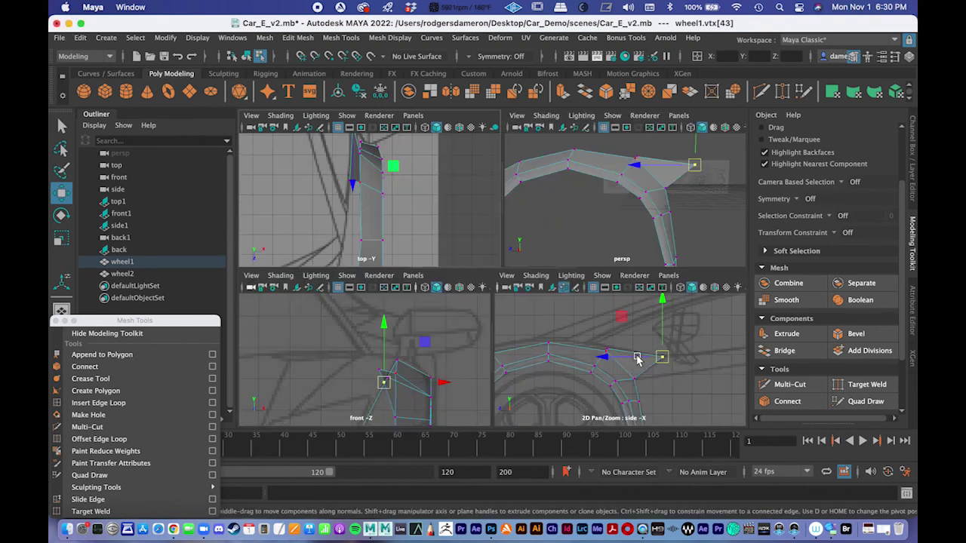
# Select the fender's upper rear corner face and check its position against the body lines of the top blueprint.
pyautogui.moveTo(625, 354); pyautogui.dragTo(621, 228, button='right')
pyautogui.click(634, 360)
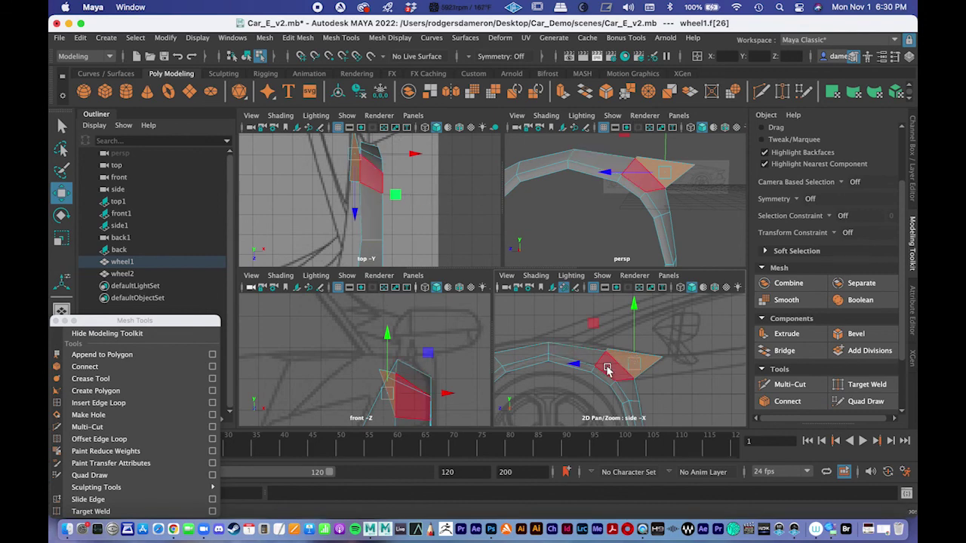
pyautogui.press('q')
pyautogui.press('space')
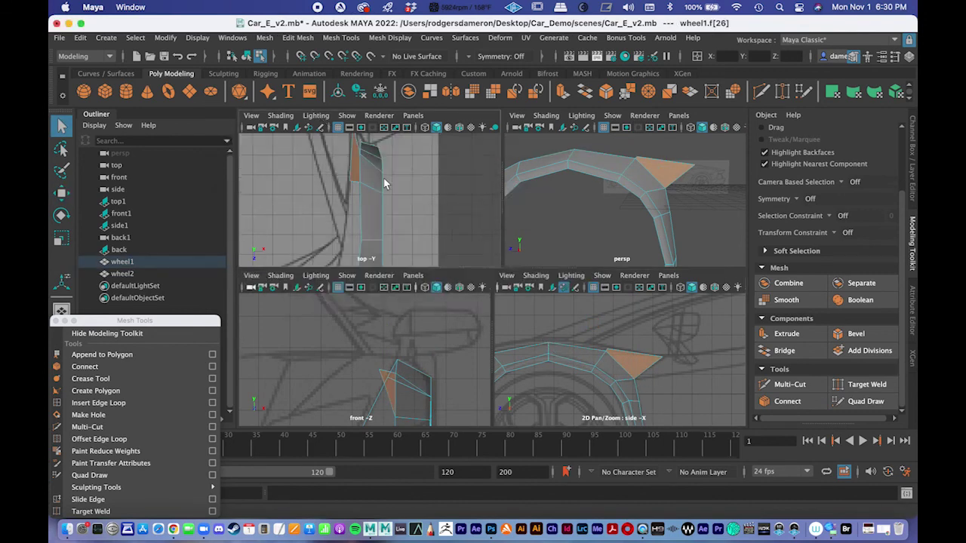
pyautogui.press('f')
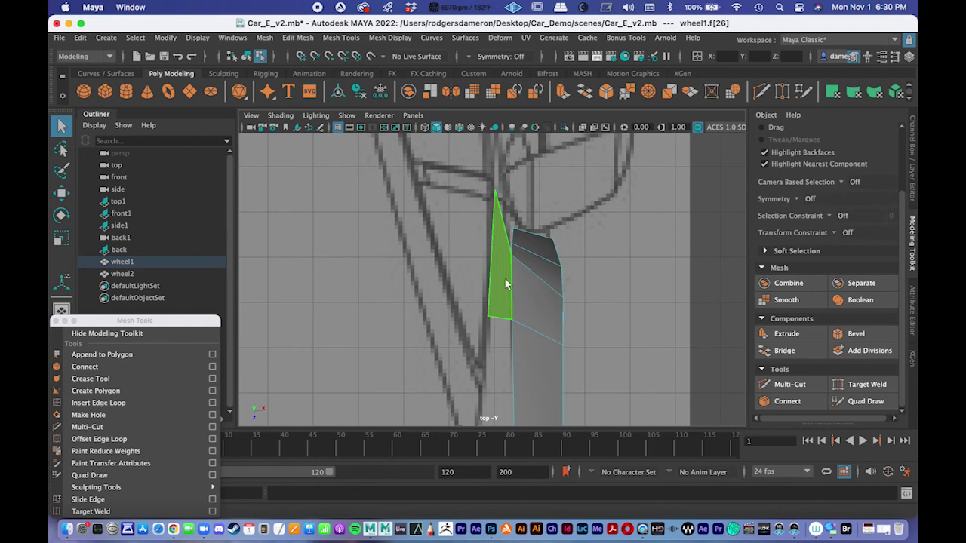
# Select the corner face's two outer vertices and compare the fender's inner edge with the body lines of the top blueprint.
pyautogui.moveTo(496, 193); pyautogui.dragTo(447, 190, button='right')
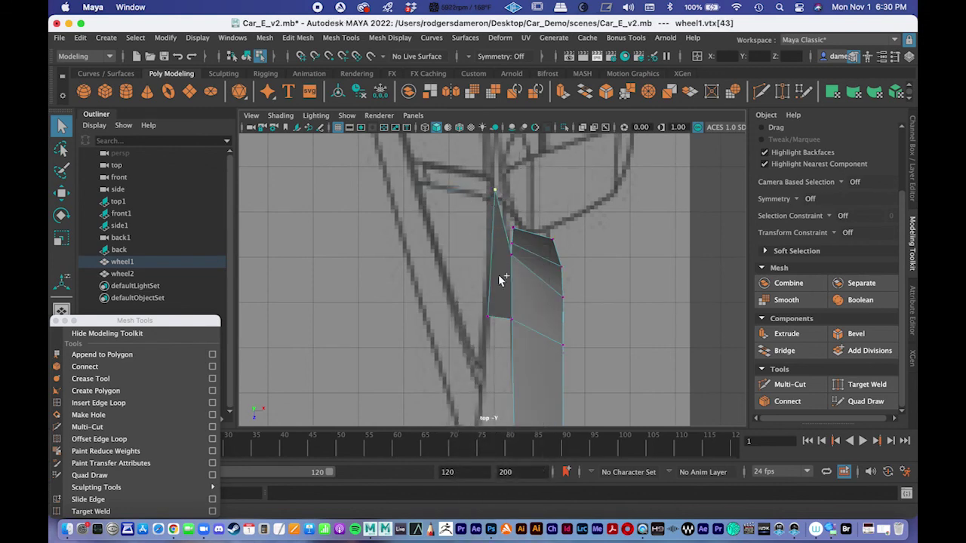
pyautogui.keyDown('ctrl'); pyautogui.keyDown('shift'); pyautogui.click(488, 317); pyautogui.keyUp('shift'); pyautogui.keyUp('ctrl')
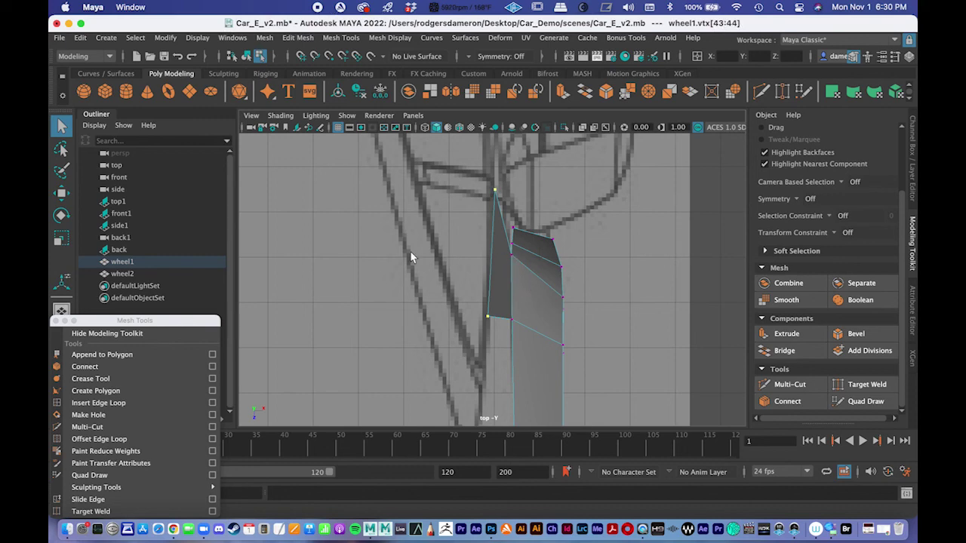
pyautogui.keyDown('alt'); pyautogui.moveTo(471, 317); pyautogui.dragTo(474, 224, button='middle'); pyautogui.keyUp('alt')
pyautogui.keyDown('alt'); pyautogui.moveTo(487, 239); pyautogui.dragTo(423, 240, button='right'); pyautogui.keyUp('alt')
pyautogui.keyDown('alt'); pyautogui.moveTo(489, 254); pyautogui.dragTo(491, 232, button='middle'); pyautogui.keyUp('alt')
pyautogui.scroll(-2, 456, 214)
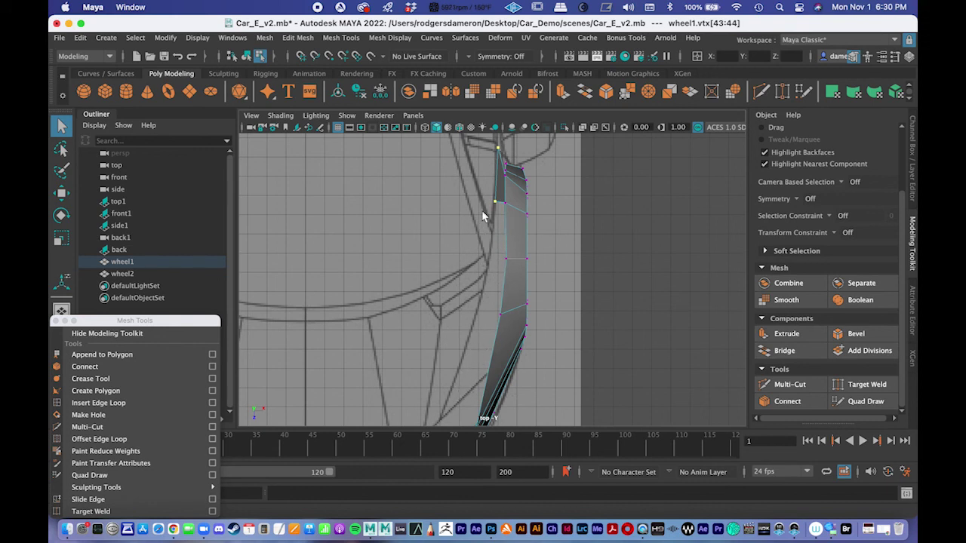
pyautogui.scroll(-5, 498, 284)
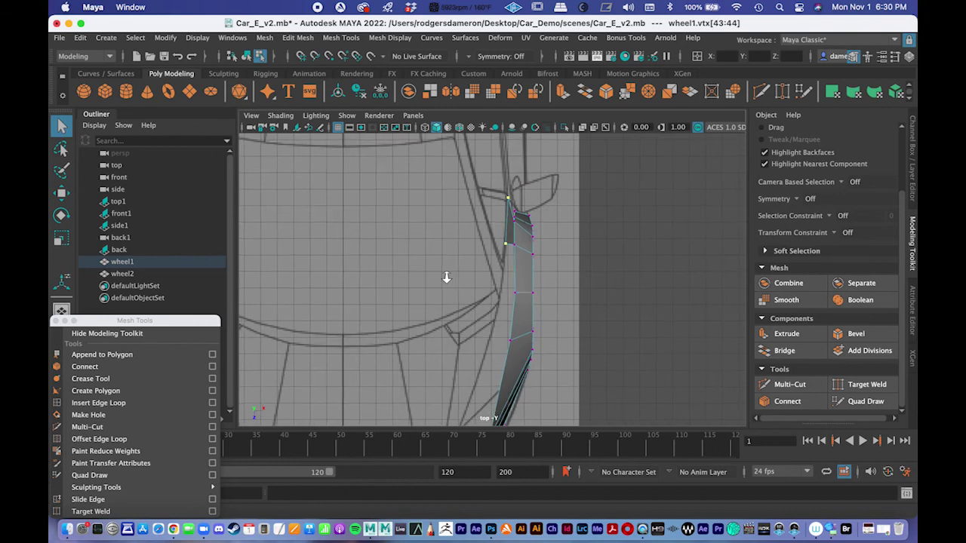
pyautogui.keyDown('alt'); pyautogui.moveTo(456, 231); pyautogui.dragTo(406, 252, button='middle'); pyautogui.keyUp('alt')
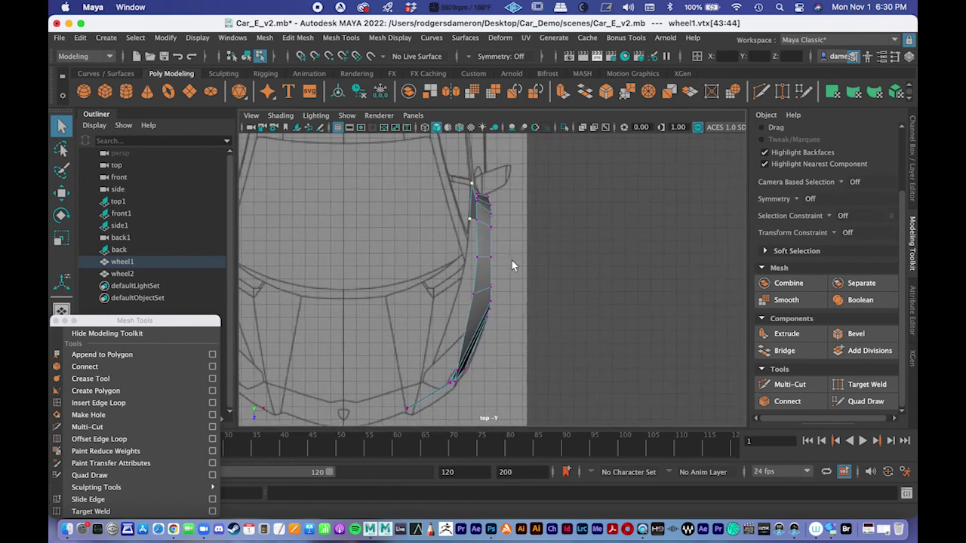
# Return wheel1 to object mode and examine the whole fender and wheel arch from several angles in perspective.
pyautogui.press('space')
pyautogui.press('space')
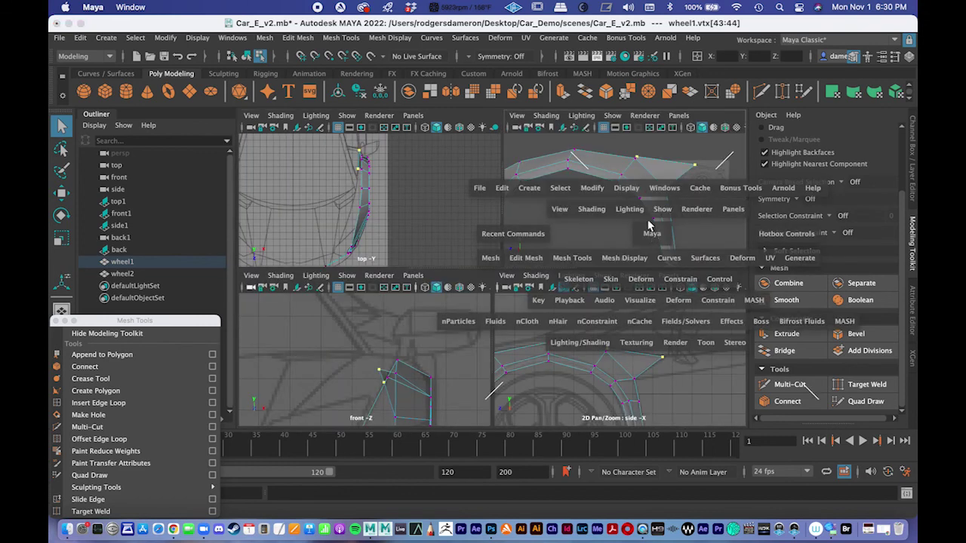
pyautogui.keyDown('alt'); pyautogui.moveTo(603, 204); pyautogui.dragTo(660, 216); pyautogui.keyUp('alt')
pyautogui.keyDown('alt'); pyautogui.moveTo(659, 216); pyautogui.dragTo(390, 239, button='right'); pyautogui.keyUp('alt')
pyautogui.keyDown('alt'); pyautogui.moveTo(390, 240); pyautogui.dragTo(420, 255); pyautogui.keyUp('alt')
pyautogui.moveTo(437, 245); pyautogui.dragTo(512, 178, button='right')
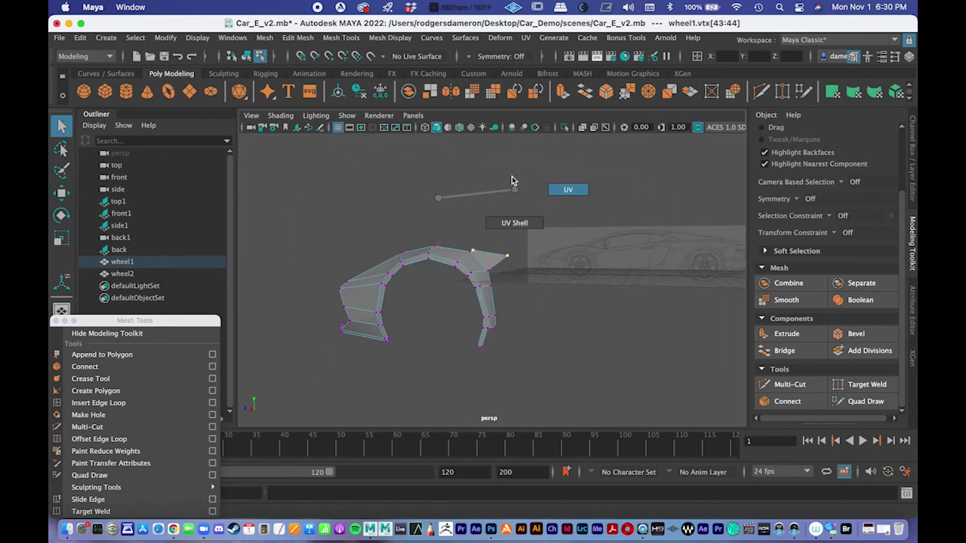
pyautogui.keyDown('alt'); pyautogui.moveTo(440, 255); pyautogui.dragTo(445, 259); pyautogui.keyUp('alt')
pyautogui.moveTo(434, 257); pyautogui.dragTo(496, 182, button='right')
pyautogui.keyDown('alt'); pyautogui.moveTo(497, 189); pyautogui.dragTo(500, 278); pyautogui.keyUp('alt')
pyautogui.press('space')
pyautogui.keyDown('alt'); pyautogui.moveTo(441, 379); pyautogui.dragTo(468, 317, button='right'); pyautogui.keyUp('alt')
pyautogui.press('space')
pyautogui.keyDown('alt'); pyautogui.moveTo(574, 218); pyautogui.dragTo(474, 257); pyautogui.keyUp('alt')
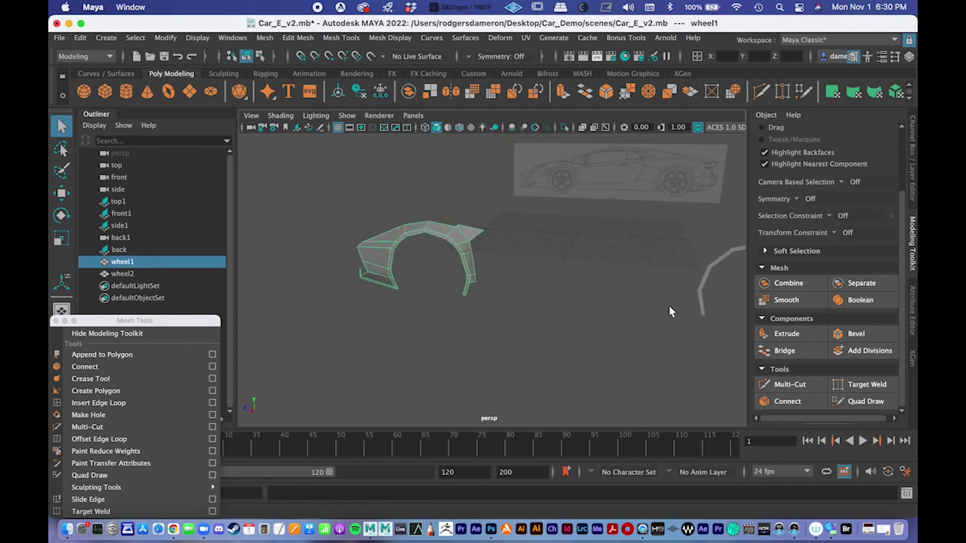
pyautogui.keyDown('alt'); pyautogui.moveTo(523, 285); pyautogui.dragTo(535, 280); pyautogui.keyUp('alt')
# Extrude the rear edge of the arch's lowest segment rearward along the side blueprint's sill, ending below the door's rear edge.
pyautogui.press('space')
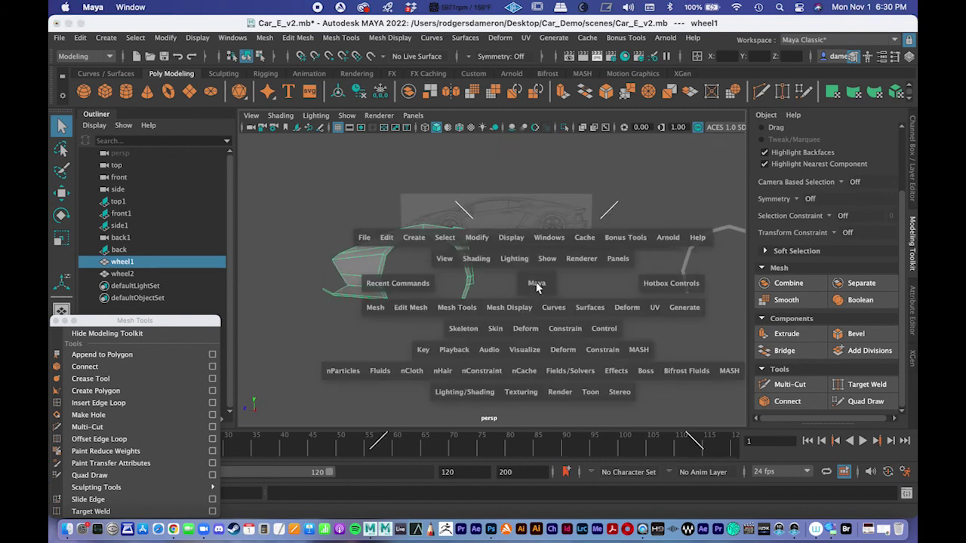
pyautogui.press('space')
pyautogui.keyDown('alt'); pyautogui.moveTo(553, 215); pyautogui.dragTo(510, 181, button='middle'); pyautogui.keyUp('alt')
pyautogui.keyDown('alt'); pyautogui.moveTo(510, 181); pyautogui.dragTo(452, 261, button='right'); pyautogui.keyUp('alt')
pyautogui.keyDown('alt'); pyautogui.moveTo(453, 261); pyautogui.dragTo(448, 209, button='middle'); pyautogui.keyUp('alt')
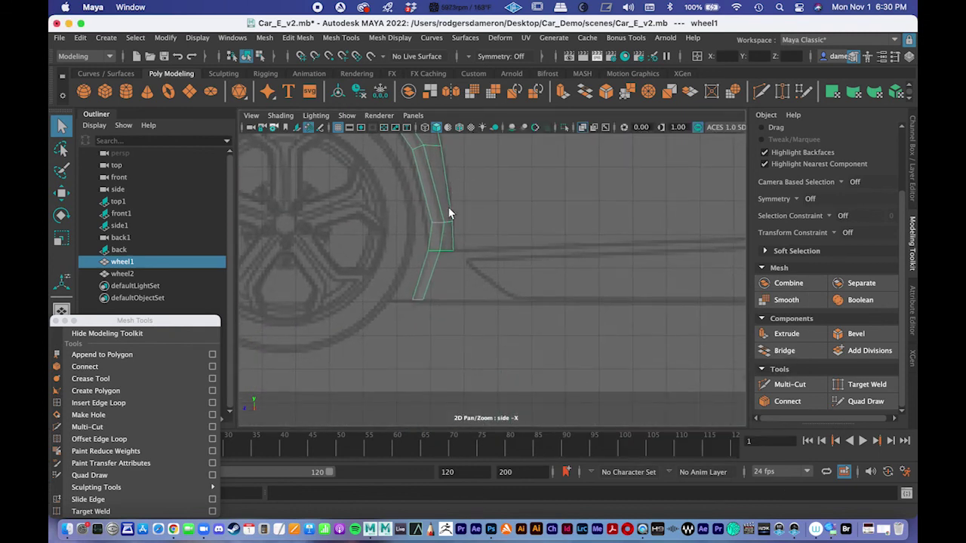
pyautogui.keyDown('alt'); pyautogui.moveTo(449, 208); pyautogui.dragTo(531, 249, button='right'); pyautogui.keyUp('alt')
pyautogui.keyDown('alt'); pyautogui.moveTo(531, 249); pyautogui.dragTo(468, 237, button='middle'); pyautogui.keyUp('alt')
pyautogui.keyDown('alt'); pyautogui.moveTo(467, 238); pyautogui.dragTo(405, 273, button='right'); pyautogui.keyUp('alt')
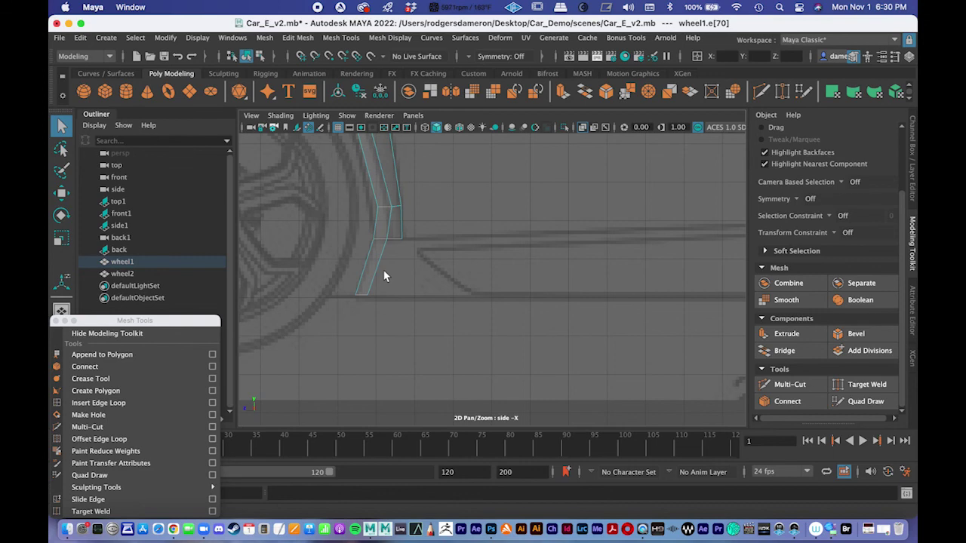
pyautogui.click(377, 263)
pyautogui.keyDown('alt'); pyautogui.moveTo(454, 241); pyautogui.dragTo(416, 260, button='middle'); pyautogui.keyUp('alt')
pyautogui.keyDown('alt'); pyautogui.moveTo(417, 260); pyautogui.dragTo(387, 272, button='right'); pyautogui.keyUp('alt')
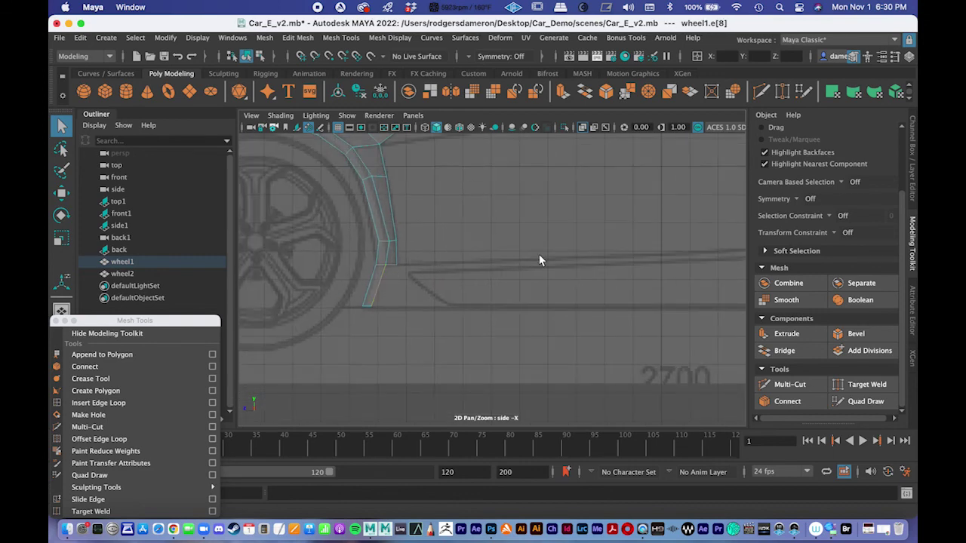
pyautogui.keyDown('alt'); pyautogui.moveTo(540, 260); pyautogui.dragTo(421, 270, button='middle'); pyautogui.keyUp('alt')
pyautogui.scroll(-3, 383, 261)
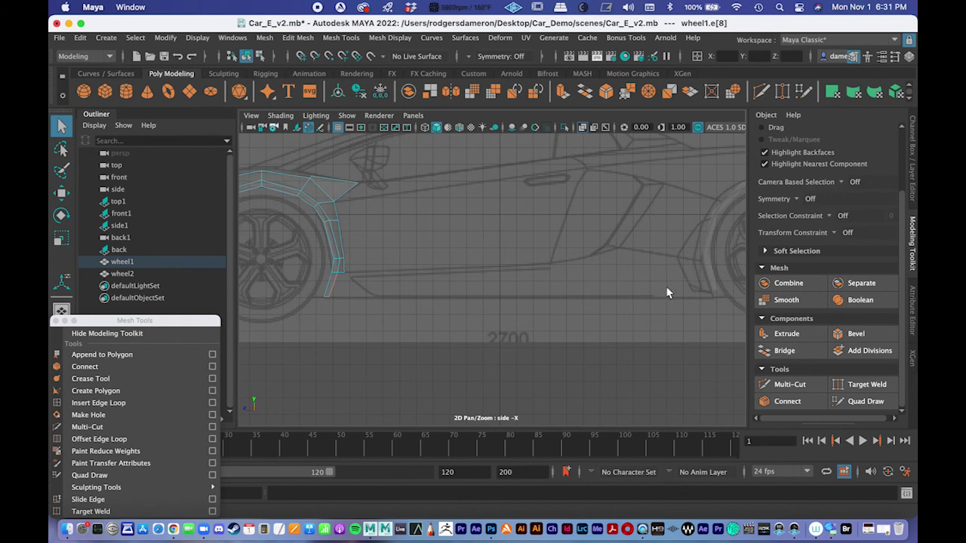
pyautogui.keyDown('alt'); pyautogui.moveTo(462, 294); pyautogui.dragTo(475, 293, button='middle'); pyautogui.keyUp('alt')
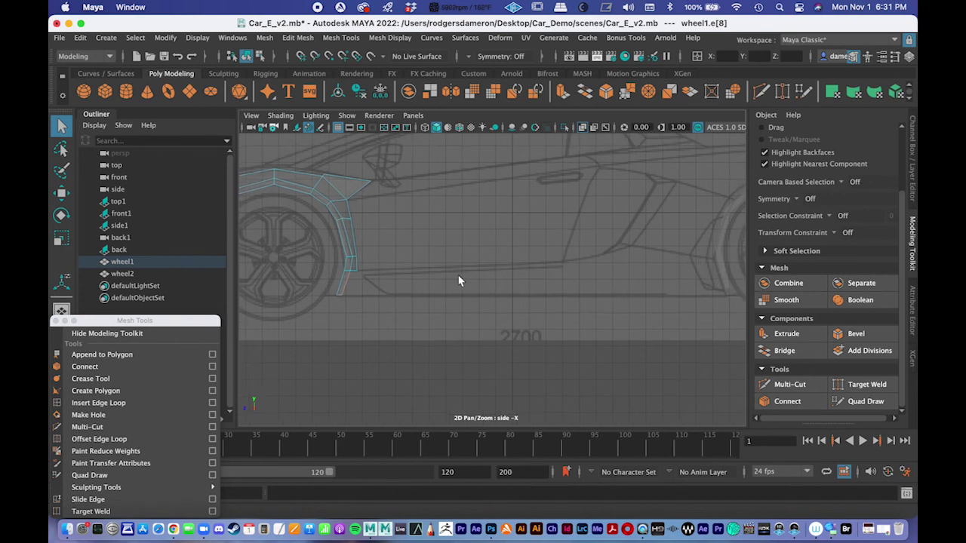
pyautogui.click(783, 334)
pyautogui.click(420, 211)
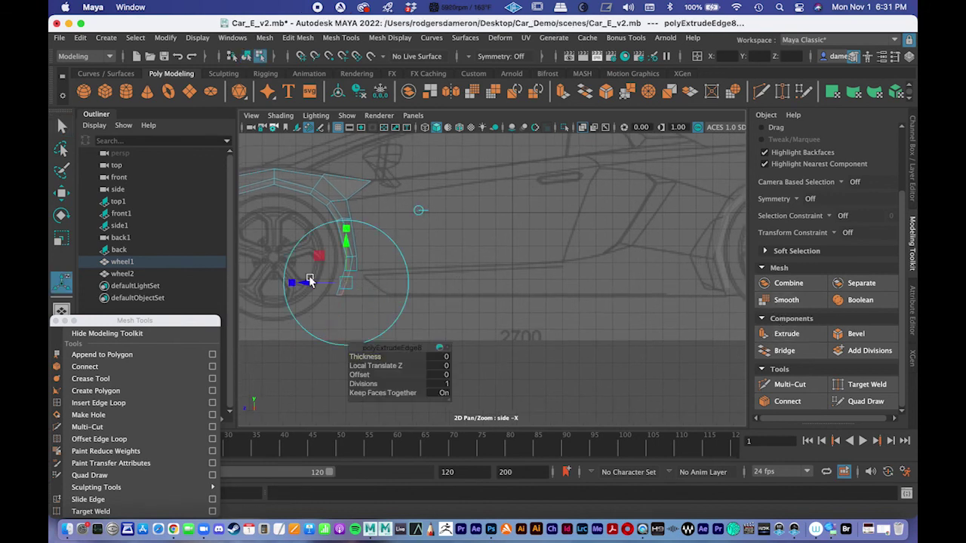
pyautogui.moveTo(306, 285); pyautogui.dragTo(579, 264)
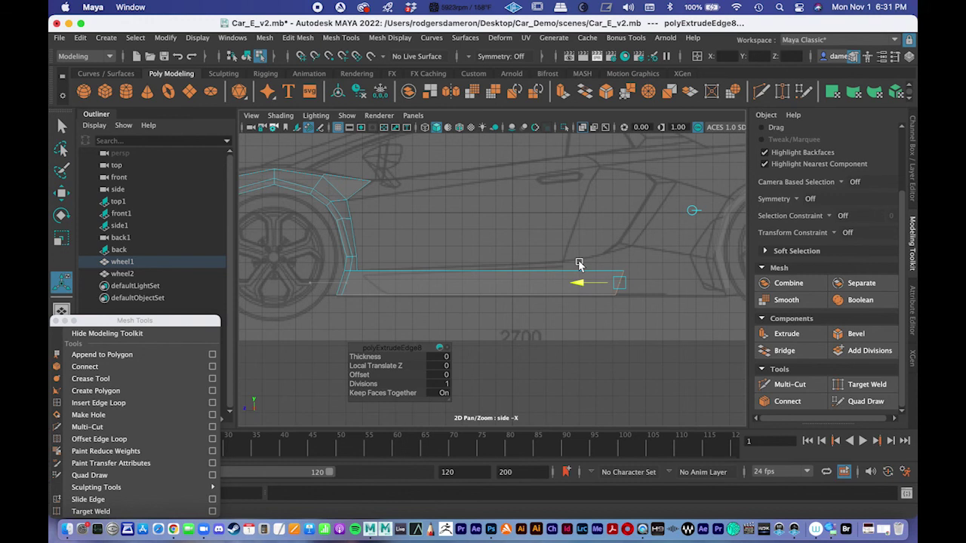
pyautogui.moveTo(578, 264); pyautogui.dragTo(517, 271)
# Select the upper rear vertex of the extruded sill face in the side view.
pyautogui.scroll(6, 519, 269)
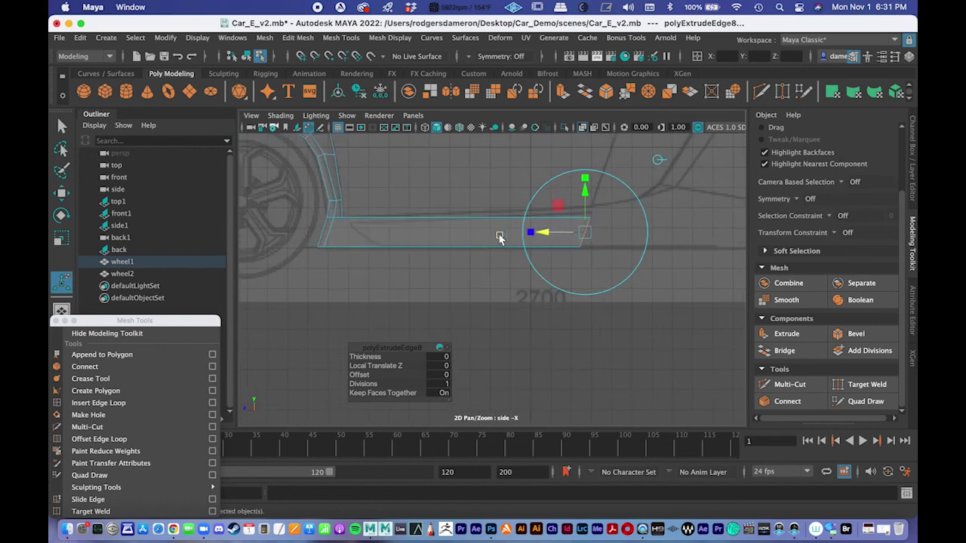
pyautogui.scroll(3, 523, 267)
pyautogui.press('q')
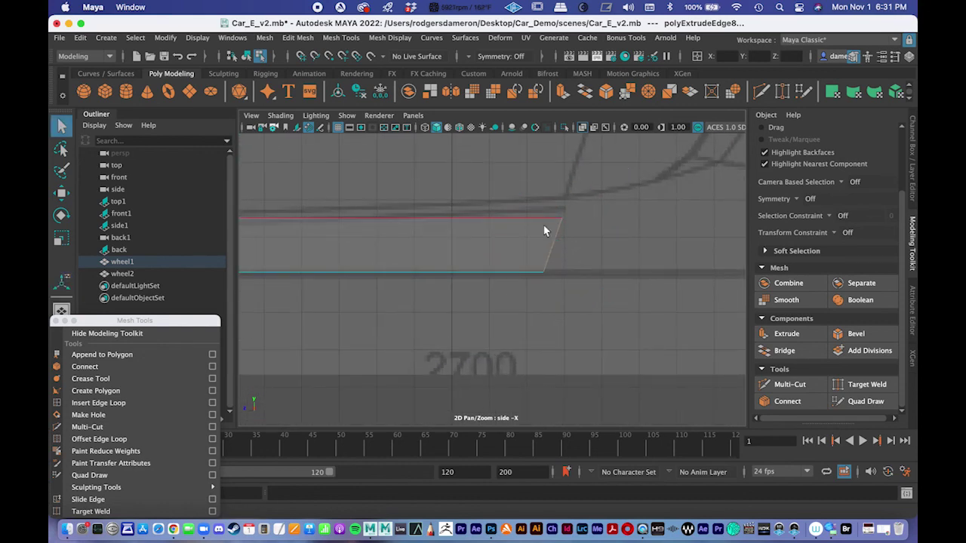
pyautogui.rightClick(544, 229)
pyautogui.moveTo(545, 228); pyautogui.dragTo(485, 198, button='right')
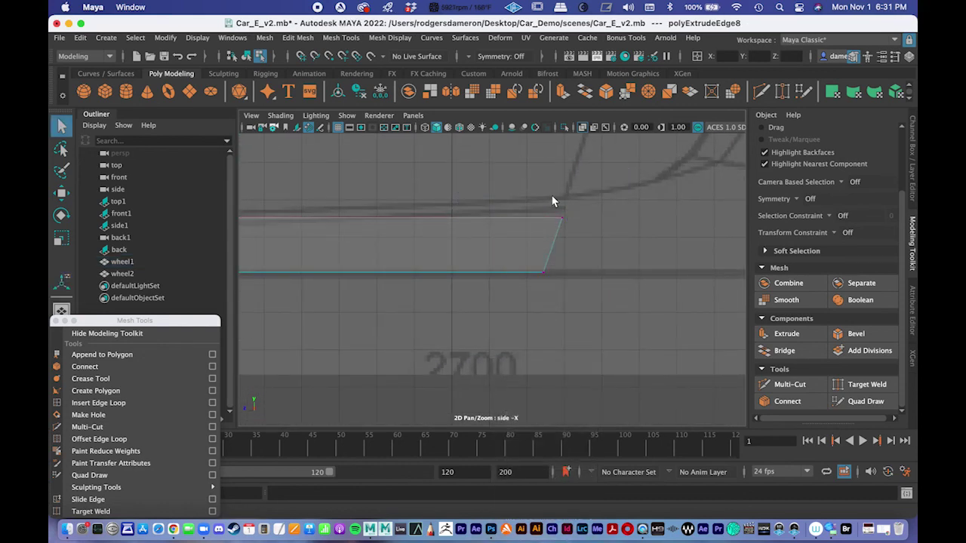
pyautogui.moveTo(550, 202); pyautogui.dragTo(583, 251)
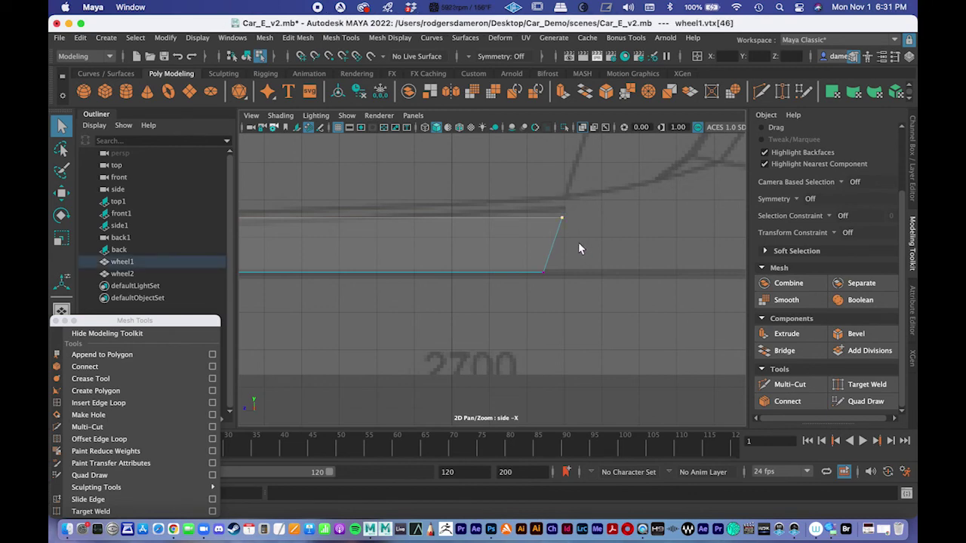
# Move the side skirt's upper rear corner vertex up to the panel line of the side blueprint.
pyautogui.press('w')
pyautogui.moveTo(562, 218); pyautogui.dragTo(566, 201)
# Insert an edge loop with Multi-Cut across the front end of the side skirt, in line with the wheel arch's rear edge.
pyautogui.keyDown('alt'); pyautogui.moveTo(525, 216); pyautogui.dragTo(621, 226, button='middle'); pyautogui.keyUp('alt')
pyautogui.keyDown('alt'); pyautogui.moveTo(464, 233); pyautogui.dragTo(377, 236, button='right'); pyautogui.keyUp('alt')
pyautogui.keyDown('alt'); pyautogui.moveTo(302, 248); pyautogui.dragTo(397, 244, button='middle'); pyautogui.keyUp('alt')
pyautogui.keyDown('alt'); pyautogui.moveTo(397, 243); pyautogui.dragTo(451, 270, button='right'); pyautogui.keyUp('alt')
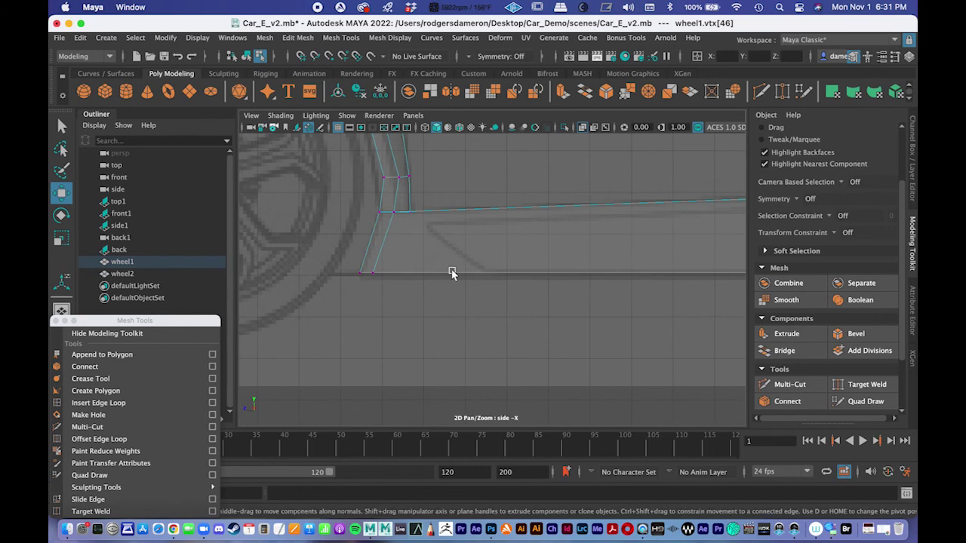
pyautogui.keyDown('alt'); pyautogui.moveTo(451, 270); pyautogui.dragTo(472, 289, button='middle'); pyautogui.keyUp('alt')
pyautogui.keyDown('alt'); pyautogui.moveTo(472, 289); pyautogui.dragTo(483, 276, button='right'); pyautogui.keyUp('alt')
pyautogui.keyDown('alt'); pyautogui.moveTo(317, 253); pyautogui.dragTo(461, 285, button='middle'); pyautogui.keyUp('alt')
pyautogui.keyDown('alt'); pyautogui.moveTo(460, 284); pyautogui.dragTo(564, 283, button='right'); pyautogui.keyUp('alt')
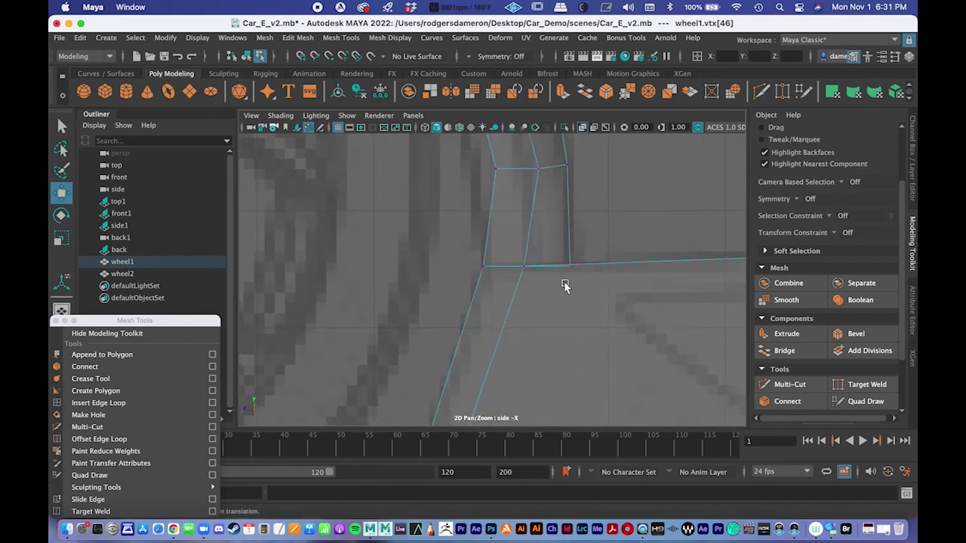
pyautogui.keyDown('alt'); pyautogui.moveTo(564, 284); pyautogui.dragTo(490, 263, button='middle'); pyautogui.keyUp('alt')
pyautogui.keyDown('alt'); pyautogui.moveTo(491, 359); pyautogui.dragTo(491, 340, button='middle'); pyautogui.keyUp('alt')
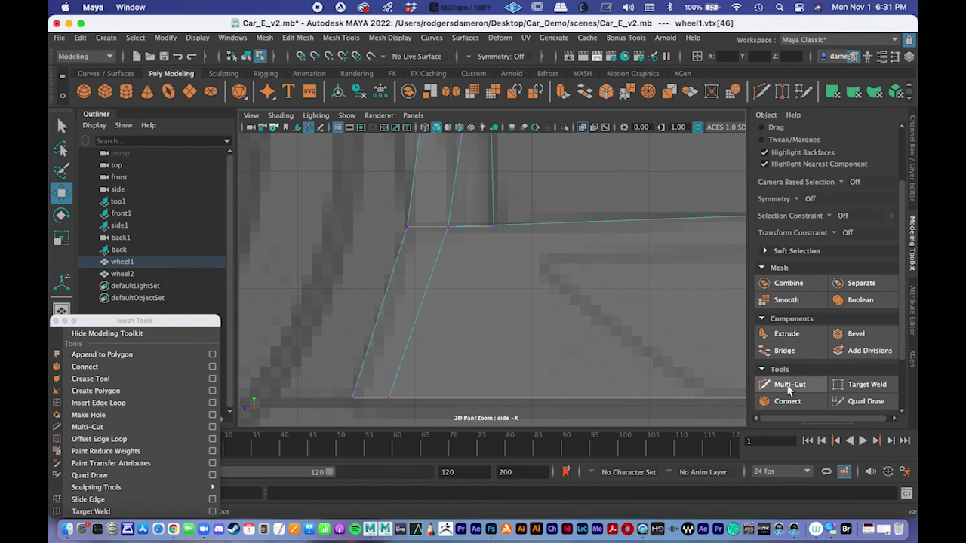
pyautogui.scroll(-3, 547, 347)
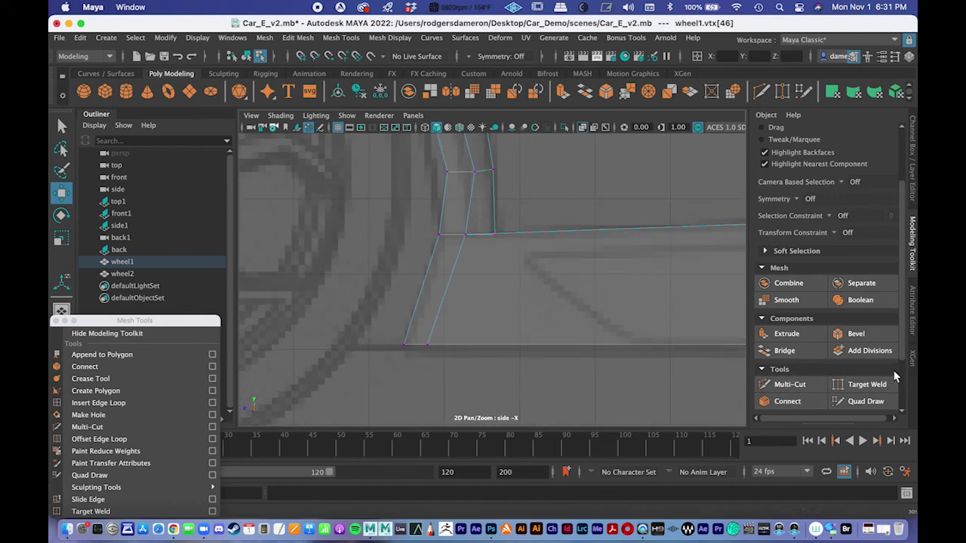
pyautogui.click(790, 385)
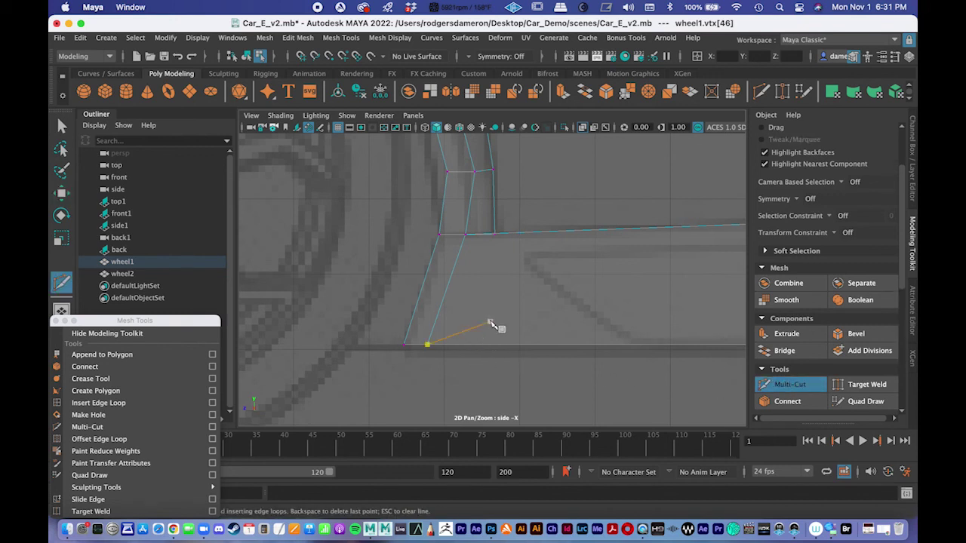
pyautogui.press('ctrl')
pyautogui.keyDown('ctrl'); pyautogui.click(458, 344); pyautogui.keyUp('ctrl')
pyautogui.press('q')
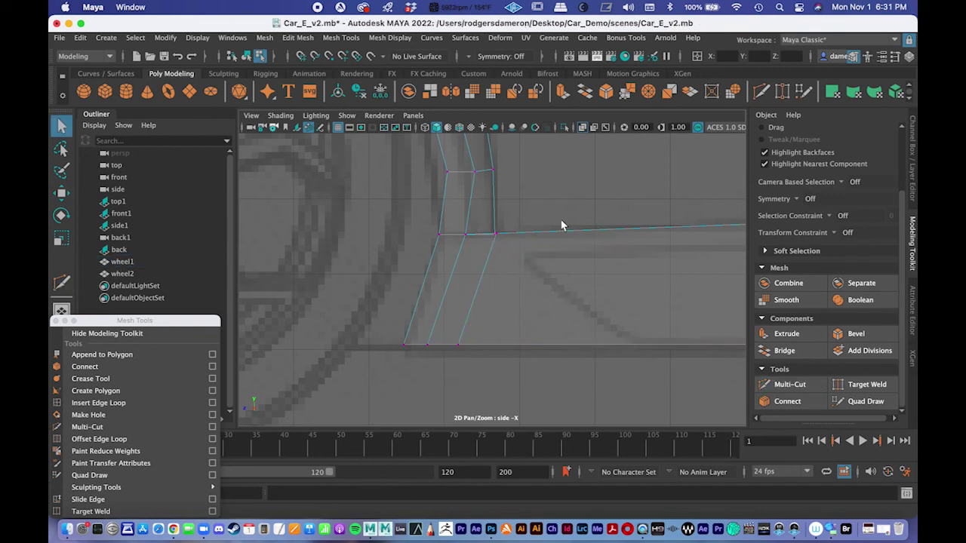
# Examine in perspective how the new edge loop's upper end meets the lower rear corner of the wheel arch.
pyautogui.press('space')
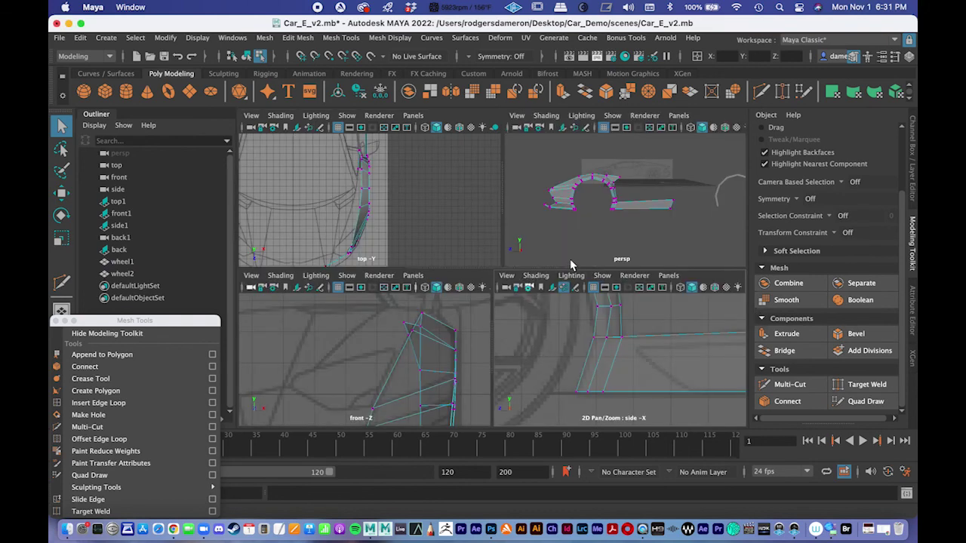
pyautogui.press('space')
pyautogui.scroll(8, 530, 269)
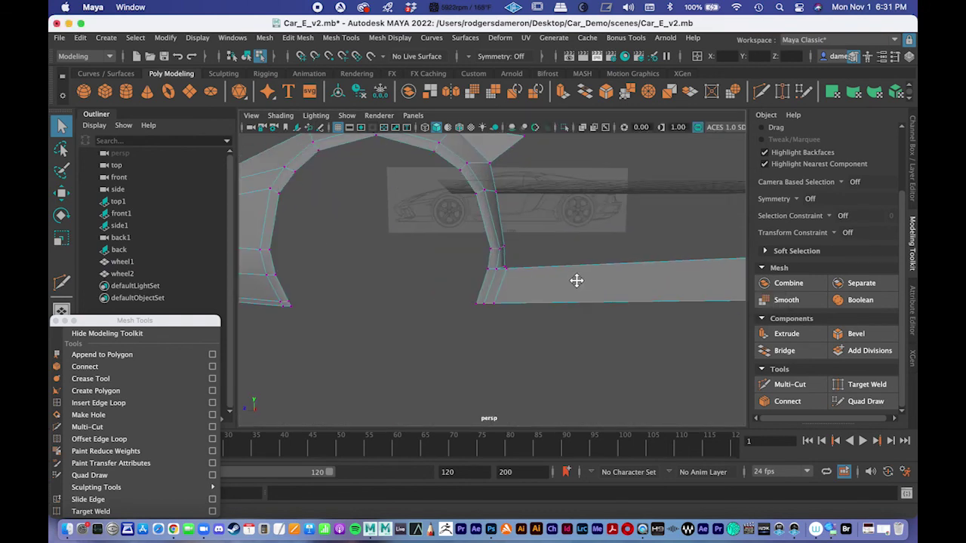
pyautogui.keyDown('alt'); pyautogui.moveTo(612, 294); pyautogui.dragTo(553, 283, button='middle'); pyautogui.keyUp('alt')
pyautogui.keyDown('alt'); pyautogui.moveTo(553, 283); pyautogui.dragTo(609, 277, button='right'); pyautogui.keyUp('alt')
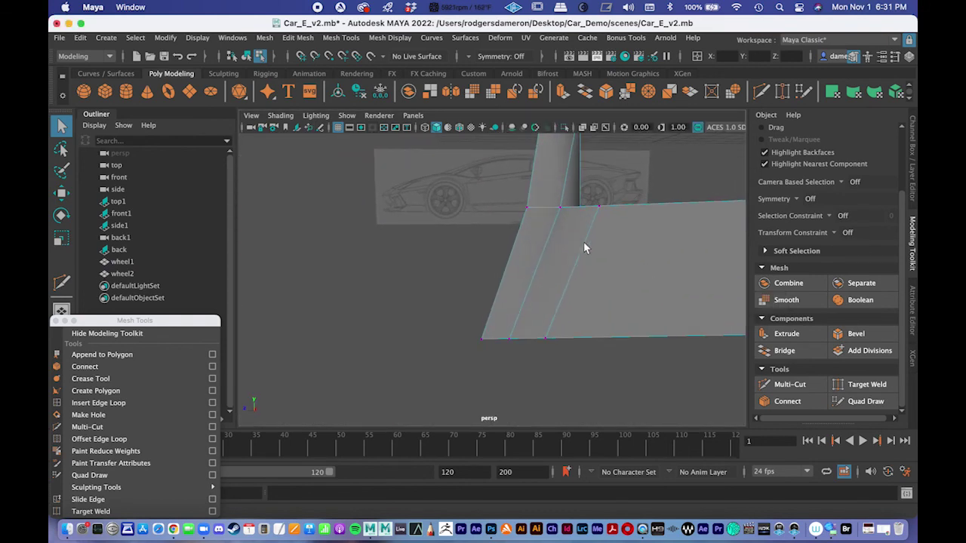
pyautogui.moveTo(576, 199); pyautogui.dragTo(588, 229, button='right')
pyautogui.click(579, 258)
pyautogui.keyDown('alt'); pyautogui.moveTo(584, 274); pyautogui.dragTo(565, 295); pyautogui.keyUp('alt')
pyautogui.moveTo(570, 257); pyautogui.dragTo(509, 197, button='right')
# Vertex-snap the new loop's upper vertex onto the inner corner vertex at the wheel arch's lower rear end.
pyautogui.click(576, 258)
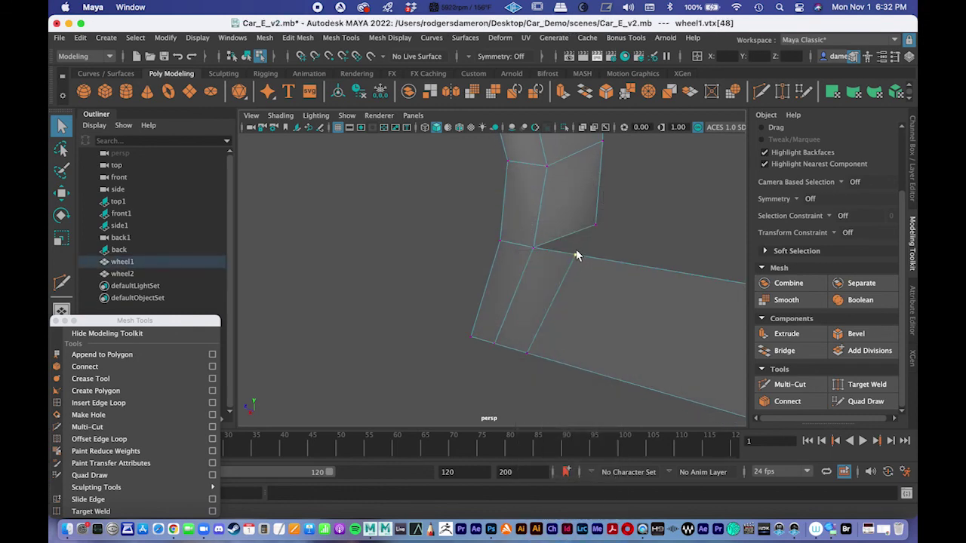
pyautogui.press('space')
pyautogui.press('space')
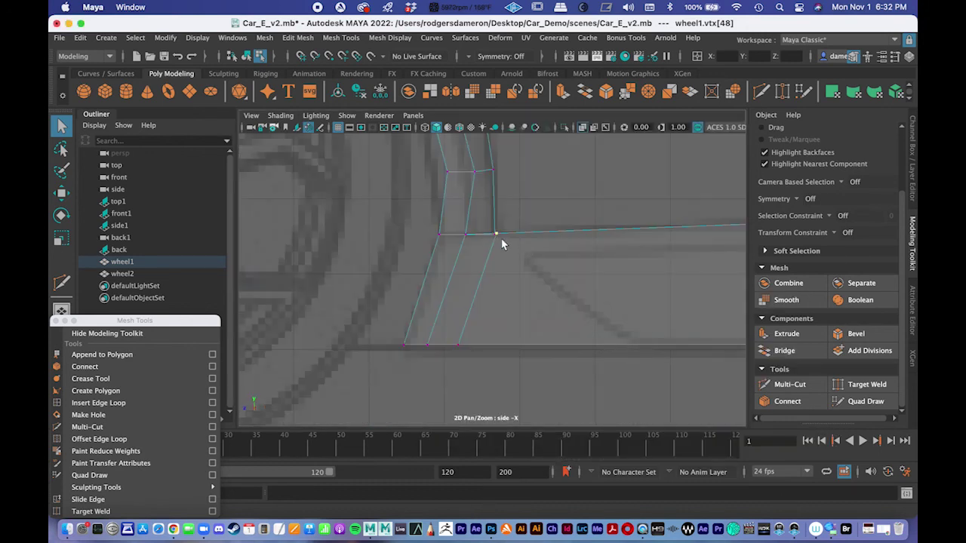
pyautogui.press('space')
pyautogui.keyDown('alt'); pyautogui.moveTo(589, 229); pyautogui.dragTo(632, 212); pyautogui.keyUp('alt')
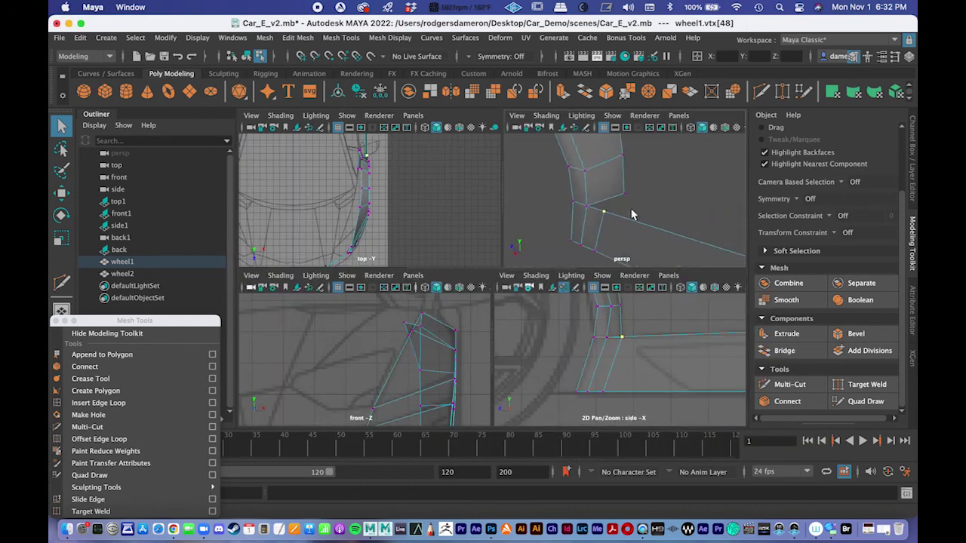
pyautogui.press('space')
pyautogui.keyDown('alt'); pyautogui.moveTo(427, 260); pyautogui.dragTo(387, 273); pyautogui.keyUp('alt')
pyautogui.keyDown('alt'); pyautogui.moveTo(387, 273); pyautogui.dragTo(439, 291, button='right'); pyautogui.keyUp('alt')
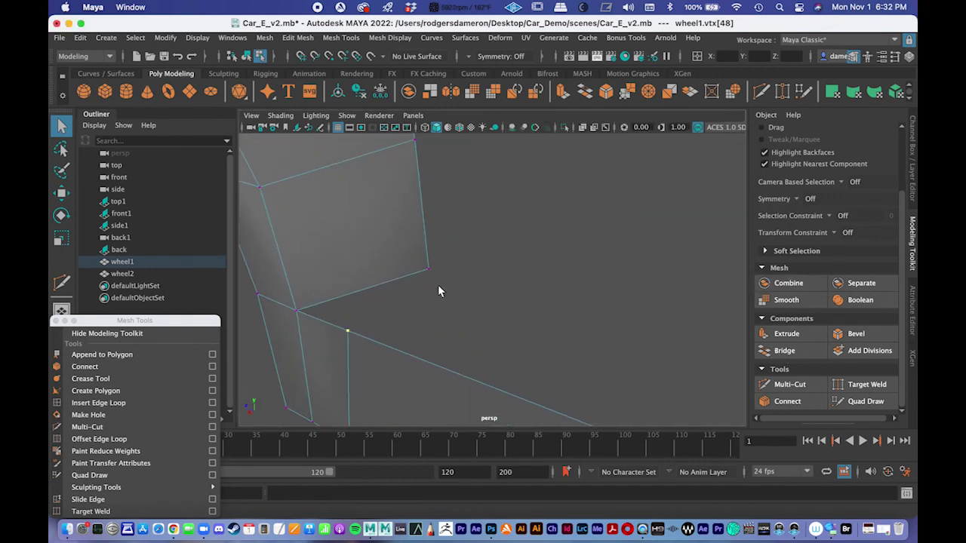
pyautogui.press('w')
pyautogui.click(375, 326)
pyautogui.moveTo(302, 366); pyautogui.dragTo(367, 320)
pyautogui.hotkey('ctrl', 'z')
pyautogui.press('v')
pyautogui.moveTo(346, 335); pyautogui.dragTo(389, 297)
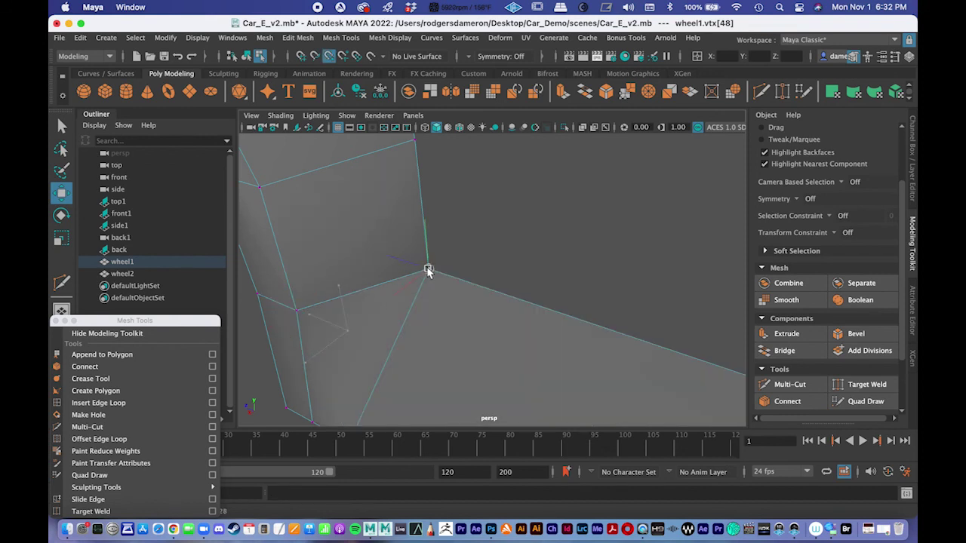
# Merge the overlapping vertices at the inner corner where the side skirt meets the wheel arch.
pyautogui.moveTo(429, 269); pyautogui.dragTo(379, 236)
pyautogui.press('q')
pyautogui.moveTo(481, 231); pyautogui.dragTo(415, 262)
pyautogui.click(627, 92)
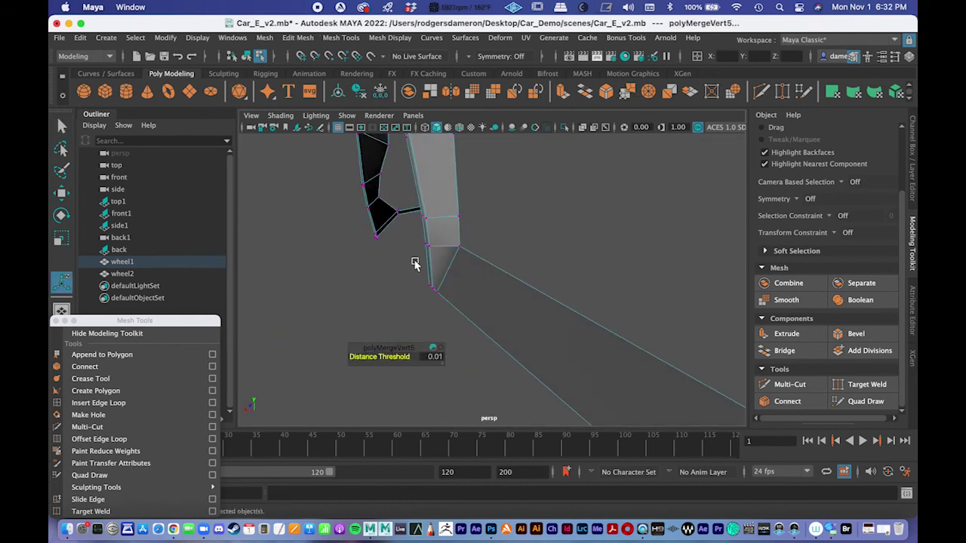
# Move the new loop's bottom vertex inward along X and check its position from the top and in perspective.
pyautogui.click(436, 291)
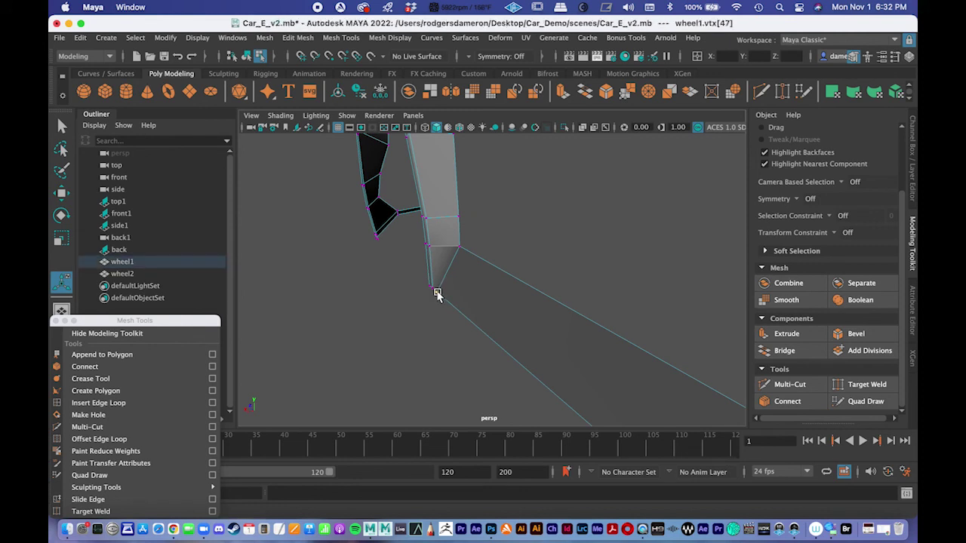
pyautogui.press('w')
pyautogui.moveTo(382, 304); pyautogui.dragTo(474, 305)
pyautogui.press('space')
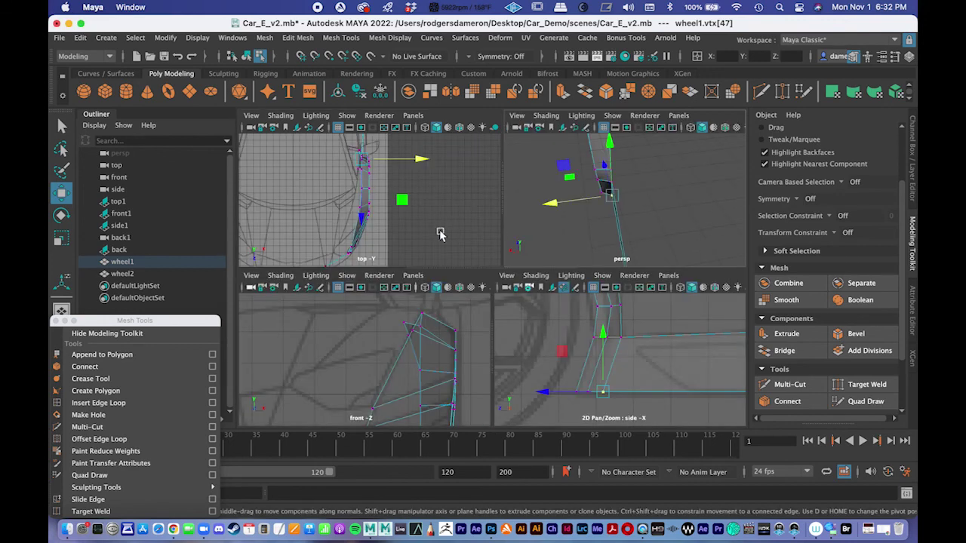
pyautogui.press('space')
pyautogui.scroll(6, 414, 237)
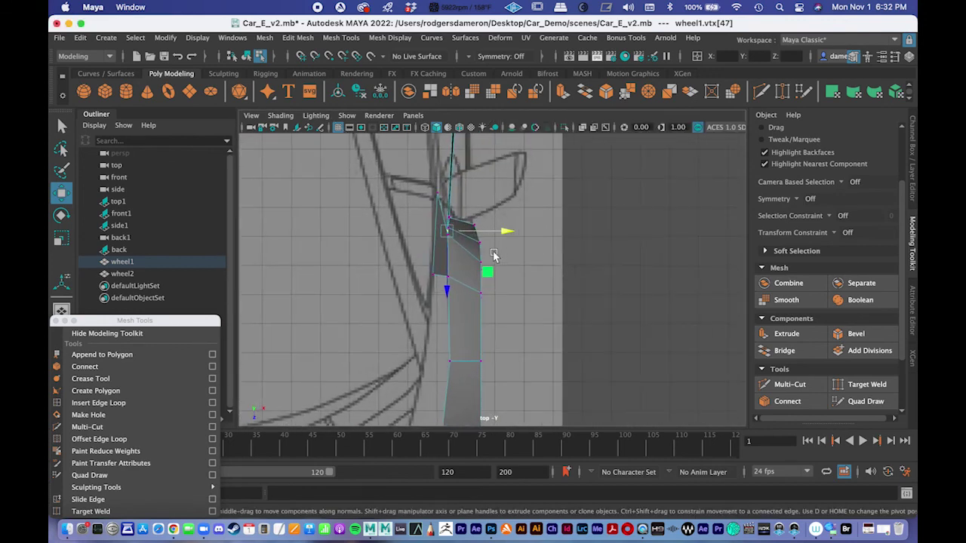
pyautogui.press('space')
pyautogui.keyDown('alt'); pyautogui.moveTo(613, 237); pyautogui.dragTo(649, 185); pyautogui.keyUp('alt')
pyautogui.keyDown('alt'); pyautogui.moveTo(574, 183); pyautogui.dragTo(670, 173); pyautogui.keyUp('alt')
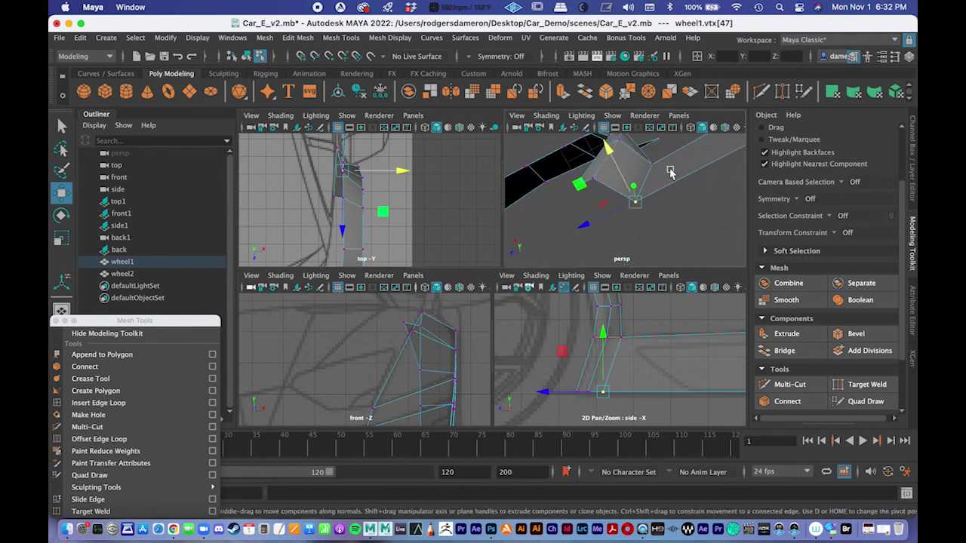
pyautogui.keyDown('alt'); pyautogui.moveTo(605, 150); pyautogui.dragTo(466, 280); pyautogui.keyUp('alt')
pyautogui.press('space')
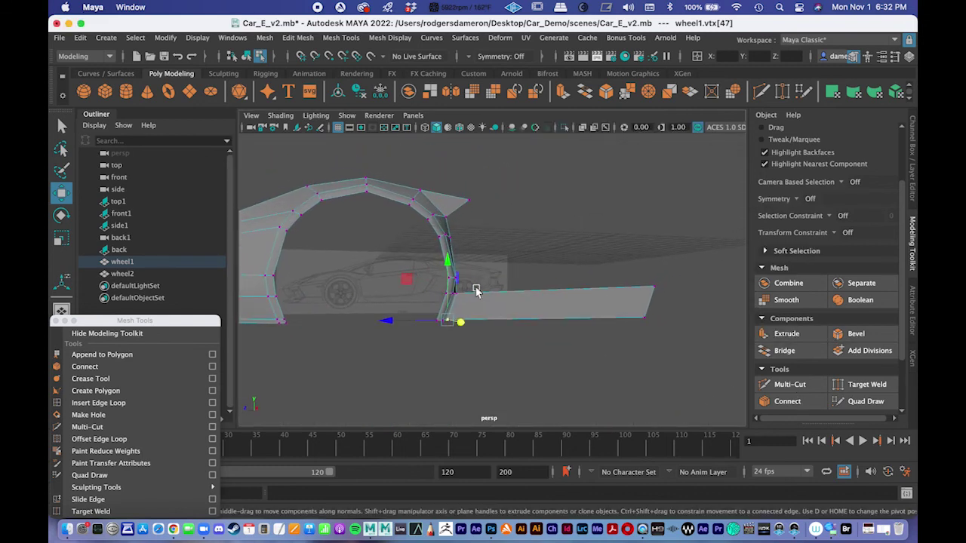
# Return to object mode and examine the arch and skirt against the door outline in the side blueprint.
pyautogui.press('q')
pyautogui.moveTo(513, 308); pyautogui.dragTo(573, 199, button='right')
pyautogui.keyDown('alt'); pyautogui.moveTo(569, 236); pyautogui.dragTo(453, 273); pyautogui.keyUp('alt')
pyautogui.keyDown('alt'); pyautogui.moveTo(527, 310); pyautogui.dragTo(506, 277); pyautogui.keyUp('alt')
pyautogui.press('space')
pyautogui.press('space')
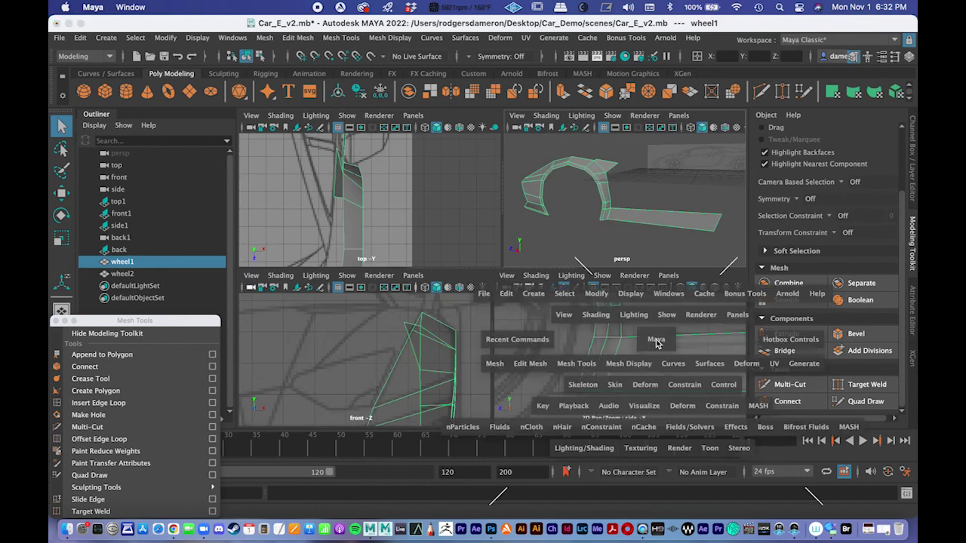
pyautogui.scroll(-5, 473, 297)
pyautogui.scroll(3, 464, 284)
pyautogui.scroll(1, 556, 274)
pyautogui.keyDown('alt'); pyautogui.moveTo(605, 273); pyautogui.dragTo(621, 313, button='middle'); pyautogui.keyUp('alt')
pyautogui.scroll(-1, 534, 297)
pyautogui.keyDown('alt'); pyautogui.moveTo(379, 281); pyautogui.dragTo(422, 292, button='middle'); pyautogui.keyUp('alt')
pyautogui.scroll(3, 531, 269)
pyautogui.keyDown('alt'); pyautogui.moveTo(531, 269); pyautogui.dragTo(469, 281, button='middle'); pyautogui.keyUp('alt')
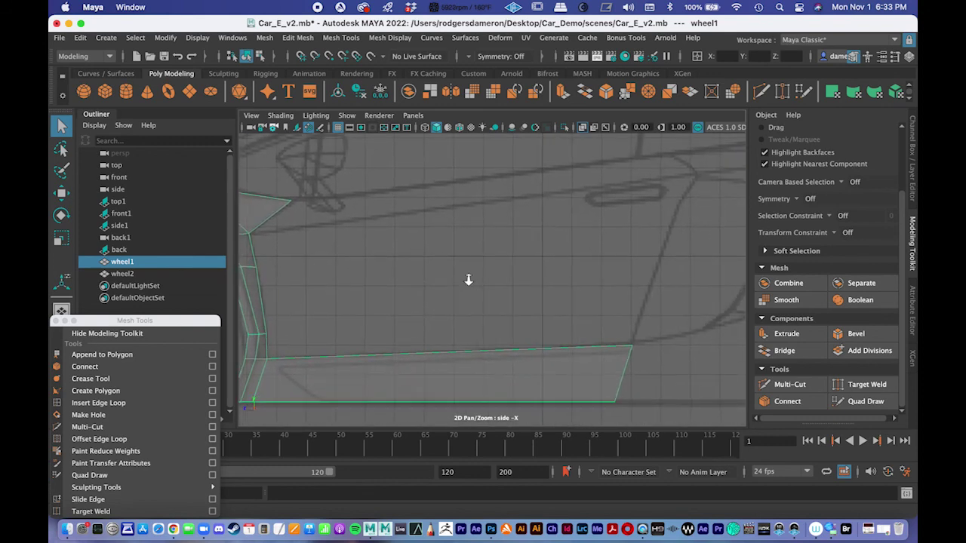
pyautogui.scroll(-2, 469, 279)
pyautogui.keyDown('alt'); pyautogui.moveTo(369, 284); pyautogui.dragTo(423, 286, button='middle'); pyautogui.keyUp('alt')
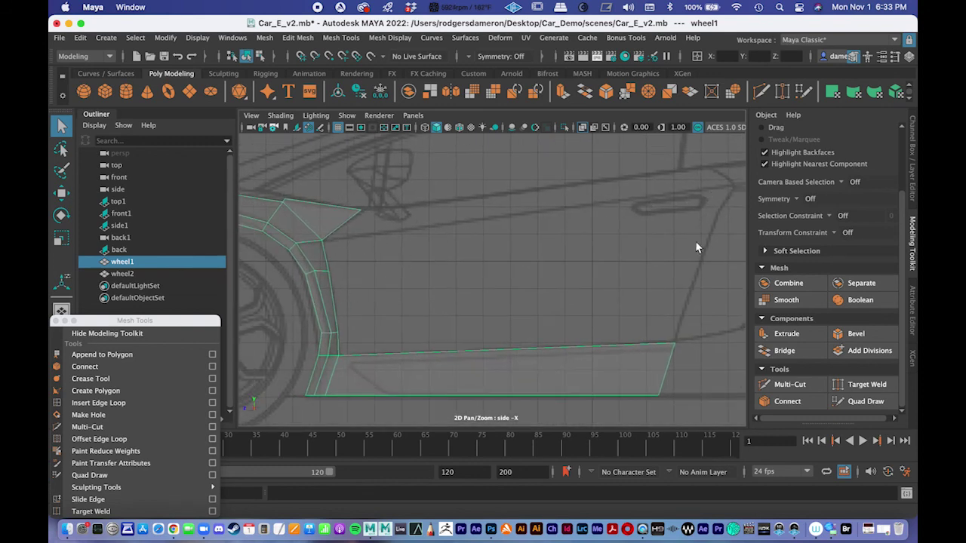
# Extrude the border edges behind the wheel arch rearward across the door area, almost to the door's rear line.
pyautogui.moveTo(325, 197); pyautogui.dragTo(329, 161, button='right')
pyautogui.click(325, 252)
pyautogui.keyDown('shift'); pyautogui.click(333, 305); pyautogui.keyUp('shift')
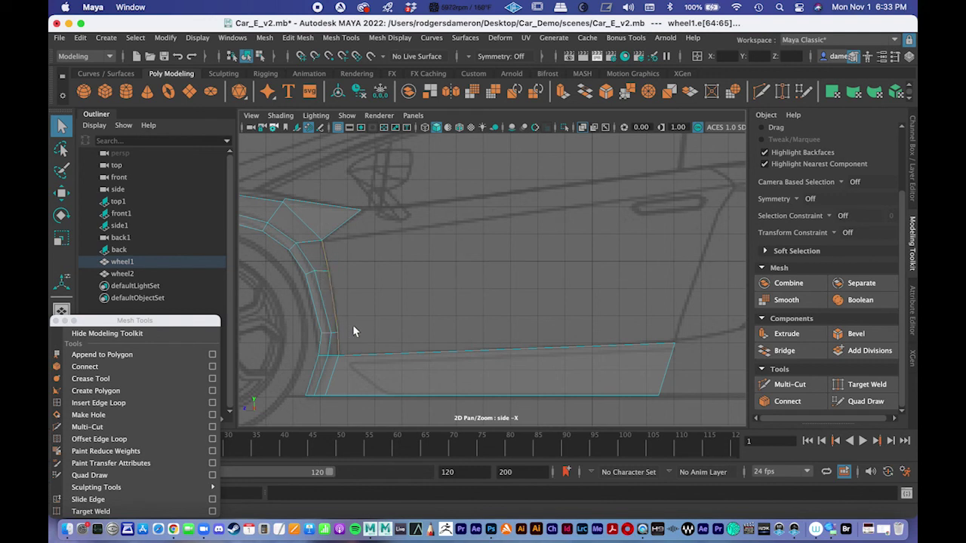
pyautogui.click(777, 333)
pyautogui.press('w')
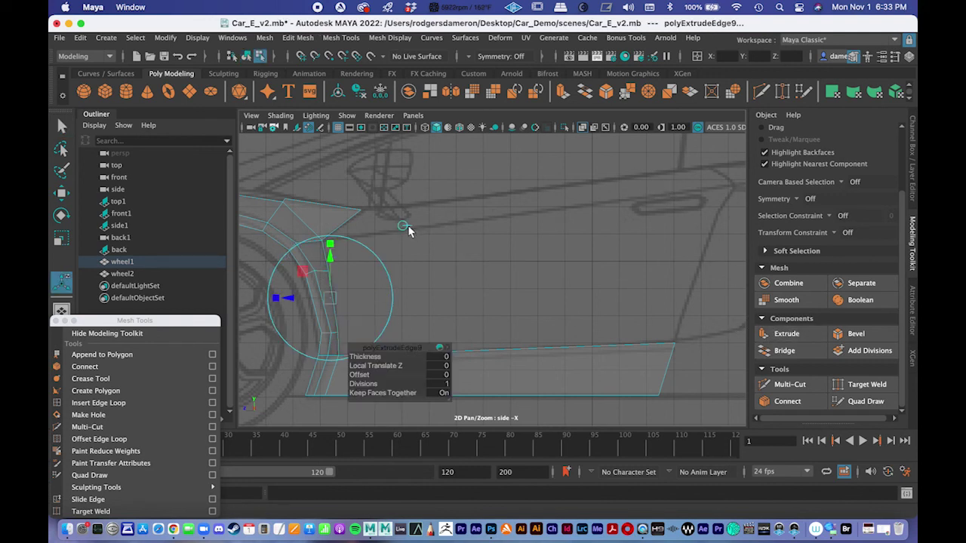
pyautogui.moveTo(289, 300); pyautogui.dragTo(683, 219)
# Move the two upper rear vertices of the extruded door panel onto the blueprint's rear door line.
pyautogui.keyDown('alt'); pyautogui.moveTo(681, 232); pyautogui.dragTo(520, 248, button='middle'); pyautogui.keyUp('alt')
pyautogui.keyDown('alt'); pyautogui.moveTo(521, 248); pyautogui.dragTo(549, 256, button='right'); pyautogui.keyUp('alt')
pyautogui.press('q')
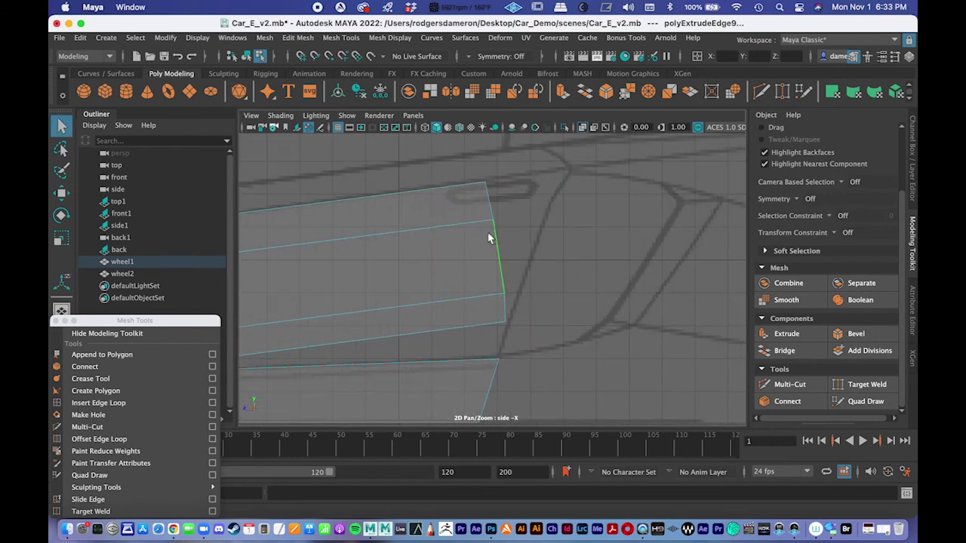
pyautogui.rightClick(479, 183)
pyautogui.moveTo(479, 183); pyautogui.dragTo(462, 193, button='right')
pyautogui.click(482, 182)
pyautogui.press('w')
pyautogui.moveTo(482, 182); pyautogui.dragTo(568, 169)
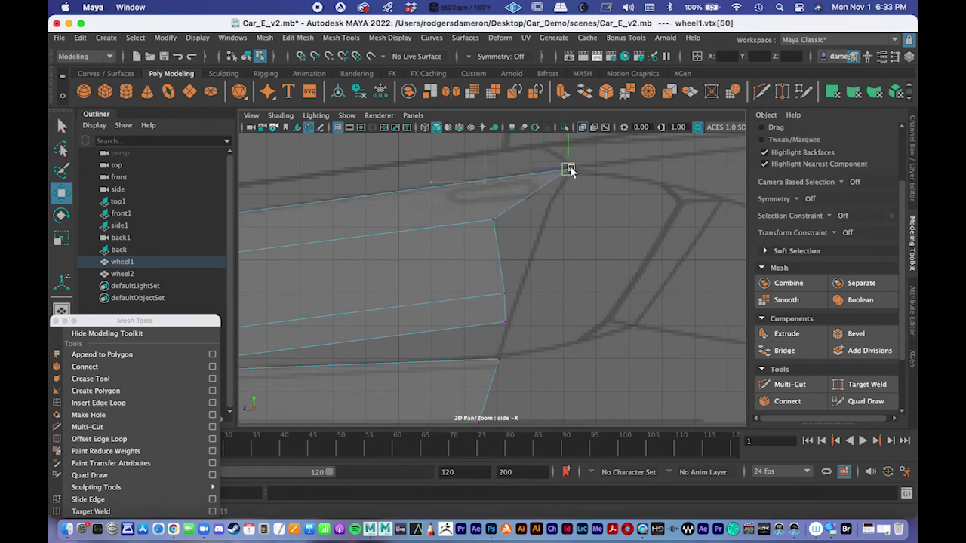
pyautogui.click(493, 220)
pyautogui.moveTo(494, 221); pyautogui.dragTo(555, 199)
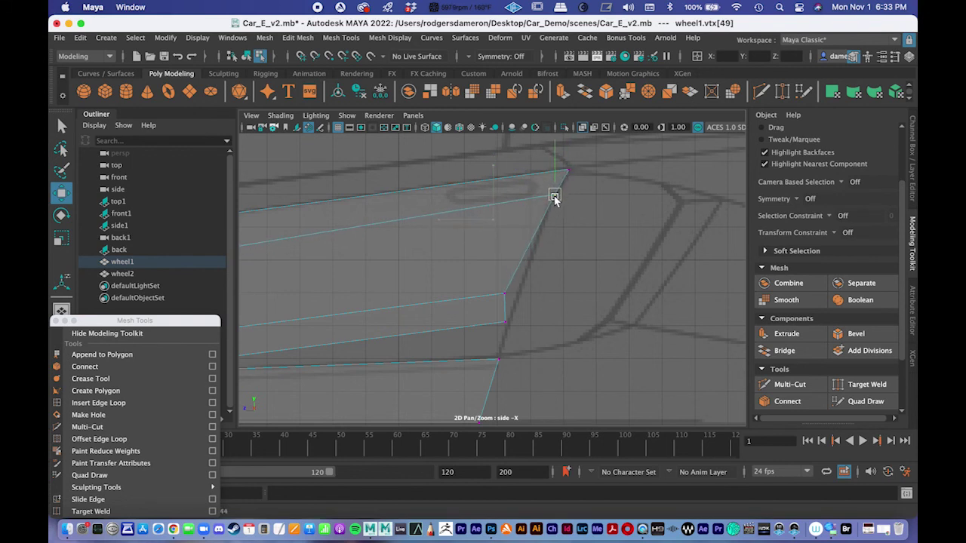
# Move the door panel's lowest rear vertex just above the skirt's corner and the vertex above it onto the rear door line.
pyautogui.click(504, 295)
pyautogui.keyDown('alt'); pyautogui.moveTo(504, 296); pyautogui.dragTo(531, 258, button='middle'); pyautogui.keyUp('alt')
pyautogui.click(532, 282)
pyautogui.moveTo(532, 282); pyautogui.dragTo(528, 315)
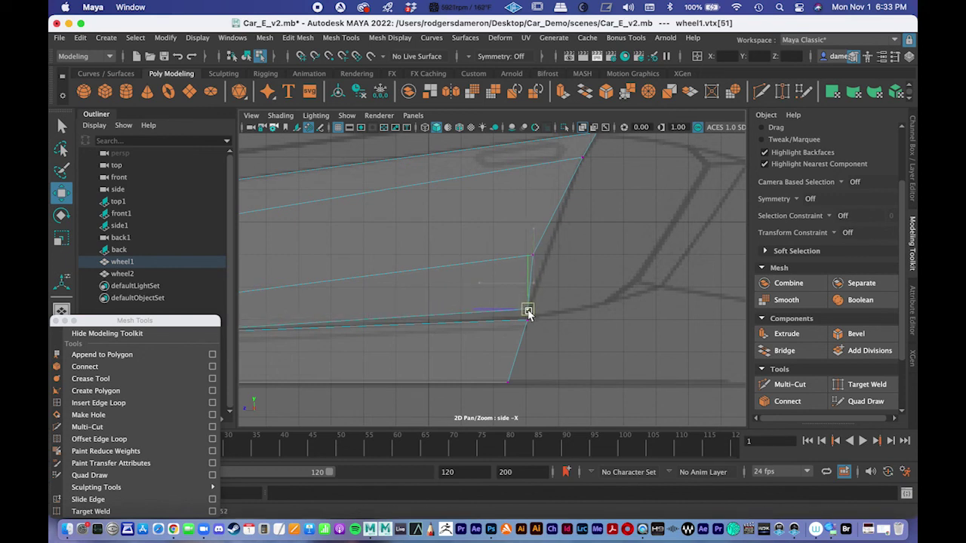
pyautogui.press('q')
pyautogui.click(527, 256)
pyautogui.press('w')
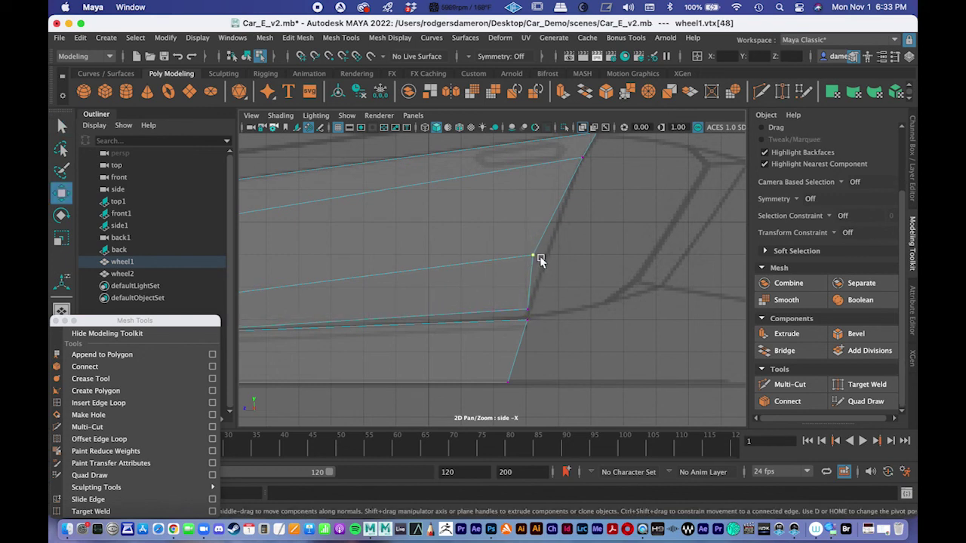
pyautogui.moveTo(528, 258); pyautogui.dragTo(543, 264)
# Move the door panel's lowest rear vertex down onto the skirt's upper rear corner vertex in the side view.
pyautogui.keyDown('alt'); pyautogui.moveTo(532, 266); pyautogui.dragTo(477, 293, button='middle'); pyautogui.keyUp('alt')
pyautogui.keyDown('alt'); pyautogui.moveTo(477, 293); pyautogui.dragTo(381, 273, button='right'); pyautogui.keyUp('alt')
pyautogui.scroll(8, 553, 318)
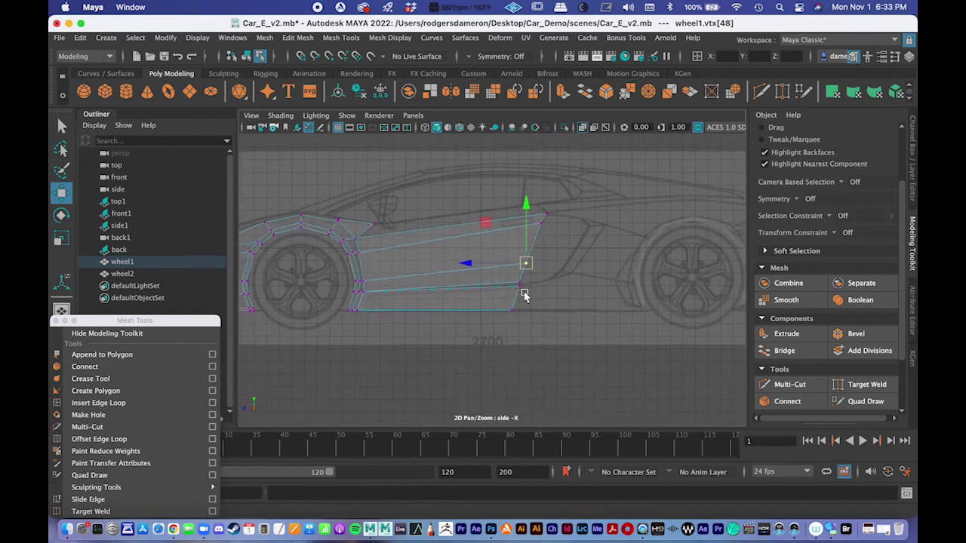
pyautogui.scroll(4, 498, 316)
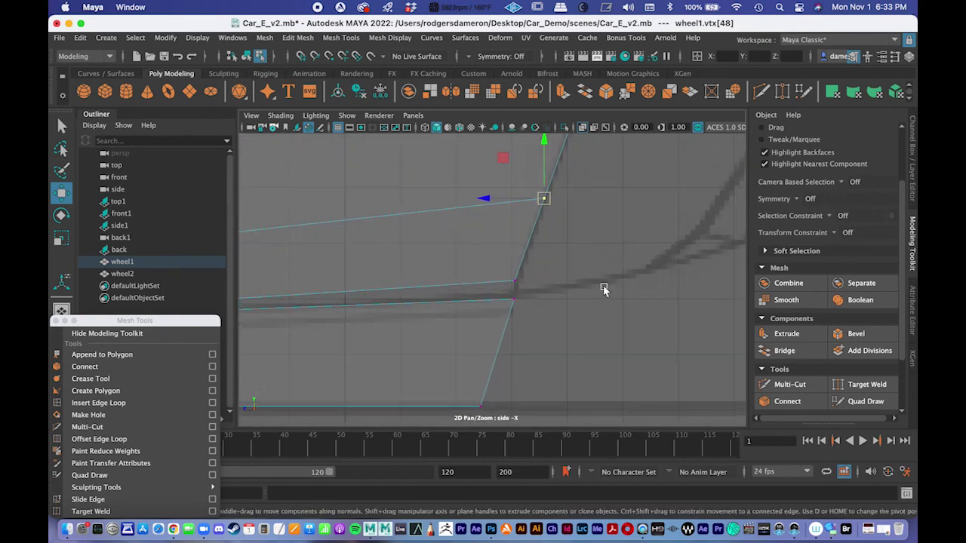
pyautogui.click(502, 298)
pyautogui.scroll(-2, 551, 311)
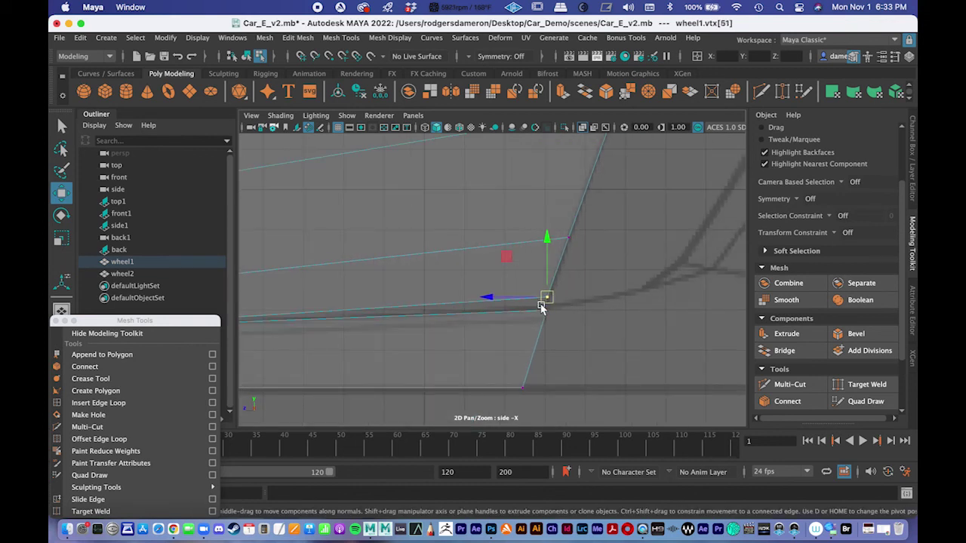
pyautogui.moveTo(547, 299); pyautogui.dragTo(547, 310)
# Merge the coincident vertices at the skirt's upper rear corner into one.
pyautogui.press('q')
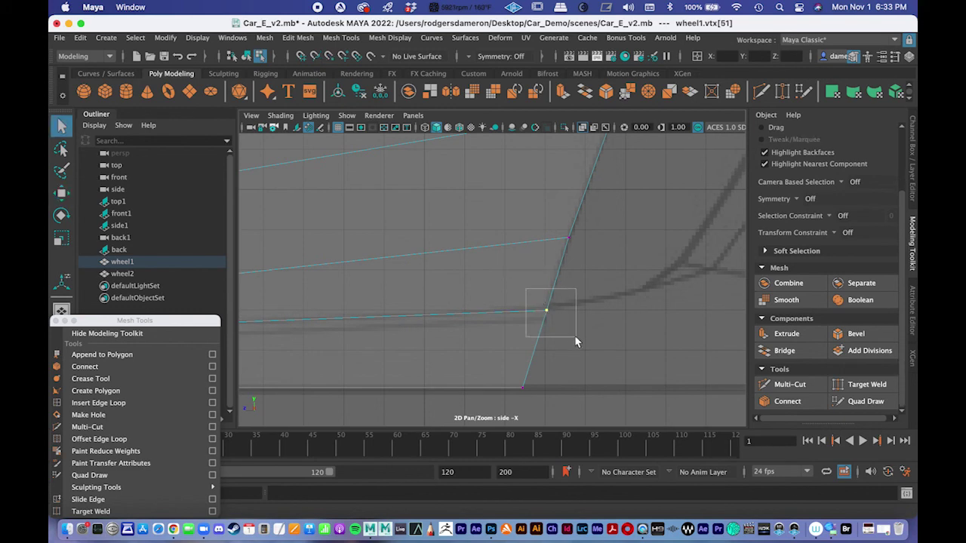
pyautogui.moveTo(575, 341); pyautogui.dragTo(575, 341)
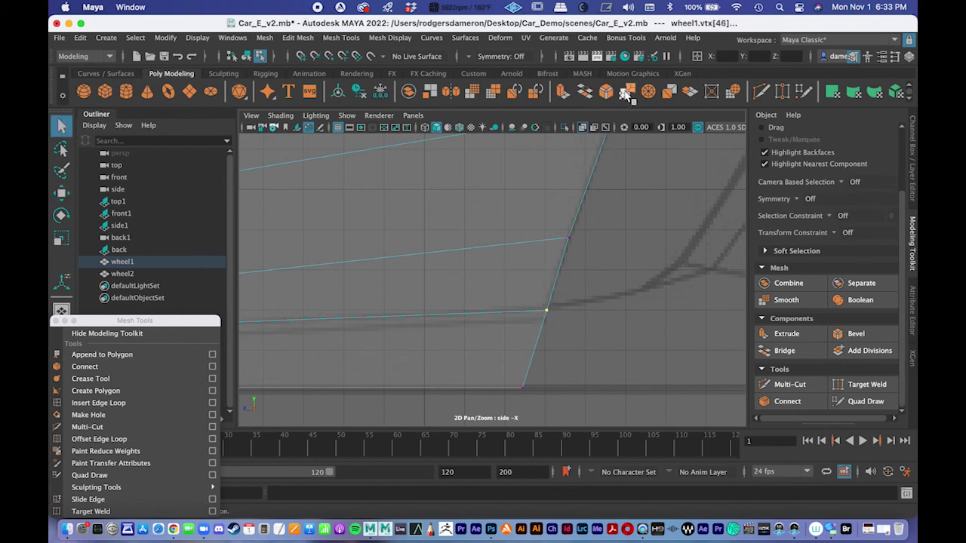
pyautogui.click(626, 93)
pyautogui.keyDown('alt'); pyautogui.moveTo(631, 230); pyautogui.dragTo(570, 271, button='right'); pyautogui.keyUp('alt')
pyautogui.press('q')
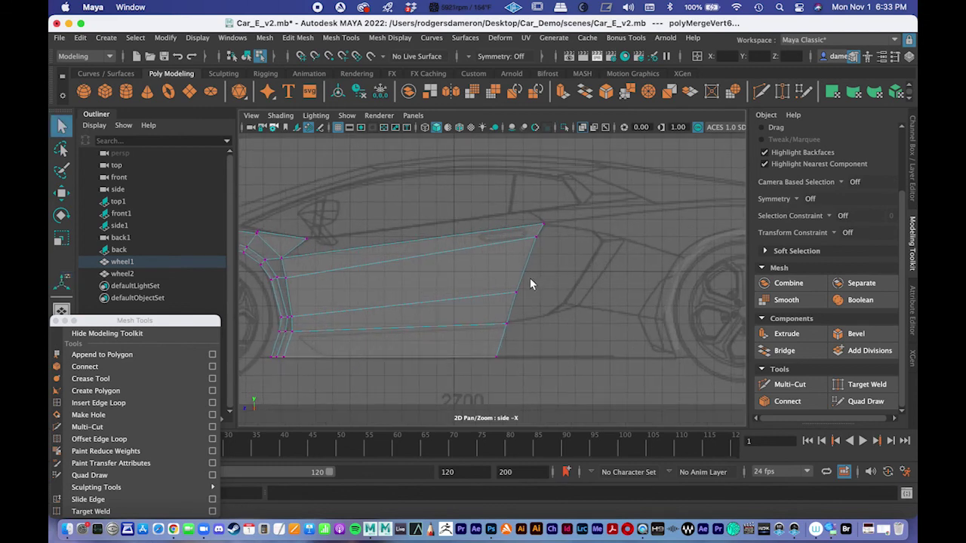
# Return to object mode and examine the door panel in perspective and against the front blueprint.
pyautogui.keyDown('alt'); pyautogui.moveTo(486, 279); pyautogui.dragTo(547, 272, button='middle'); pyautogui.keyUp('alt')
pyautogui.press('space')
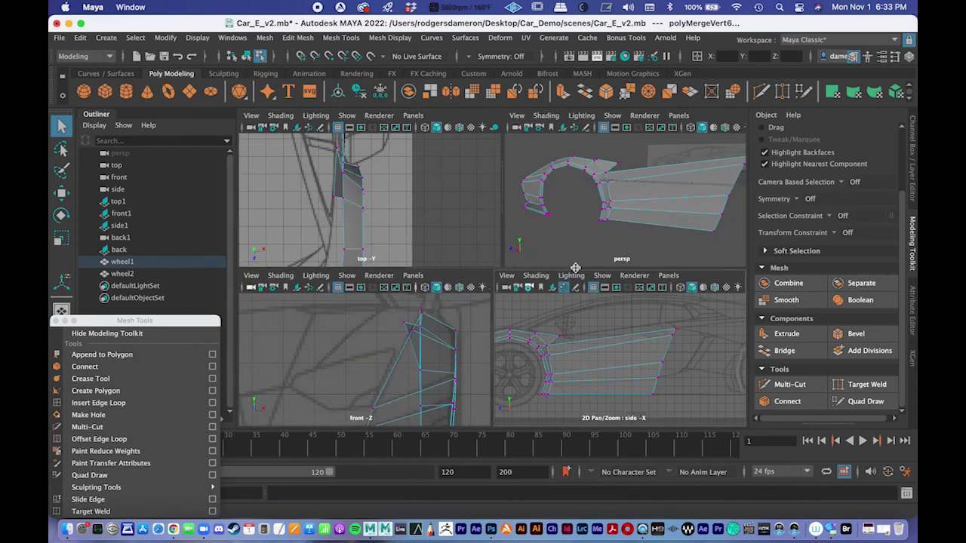
pyautogui.press('space')
pyautogui.keyDown('alt'); pyautogui.moveTo(624, 239); pyautogui.dragTo(561, 287); pyautogui.keyUp('alt')
pyautogui.moveTo(556, 198); pyautogui.dragTo(610, 183, button='right')
pyautogui.keyDown('alt'); pyautogui.moveTo(609, 183); pyautogui.dragTo(545, 301); pyautogui.keyUp('alt')
pyautogui.press('space')
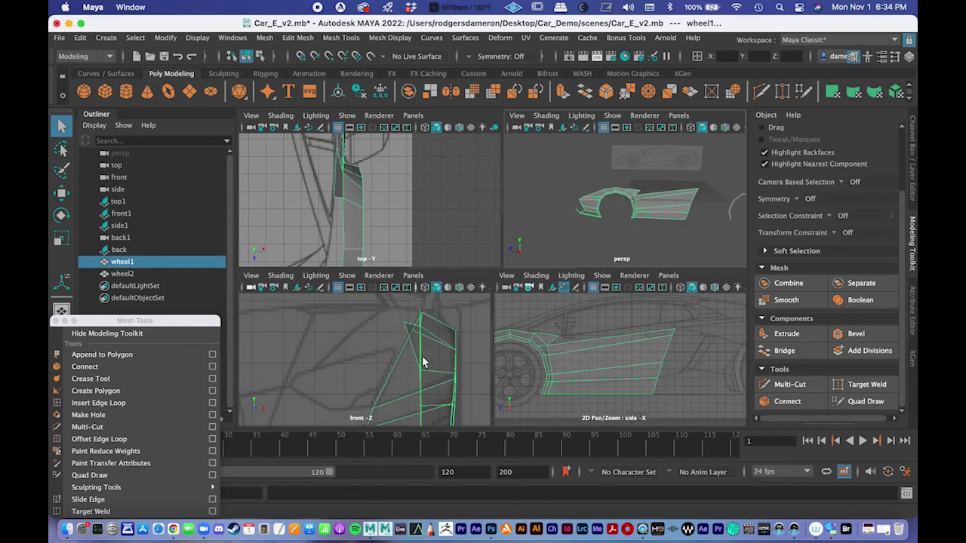
pyautogui.press('space')
pyautogui.scroll(-5, 463, 236)
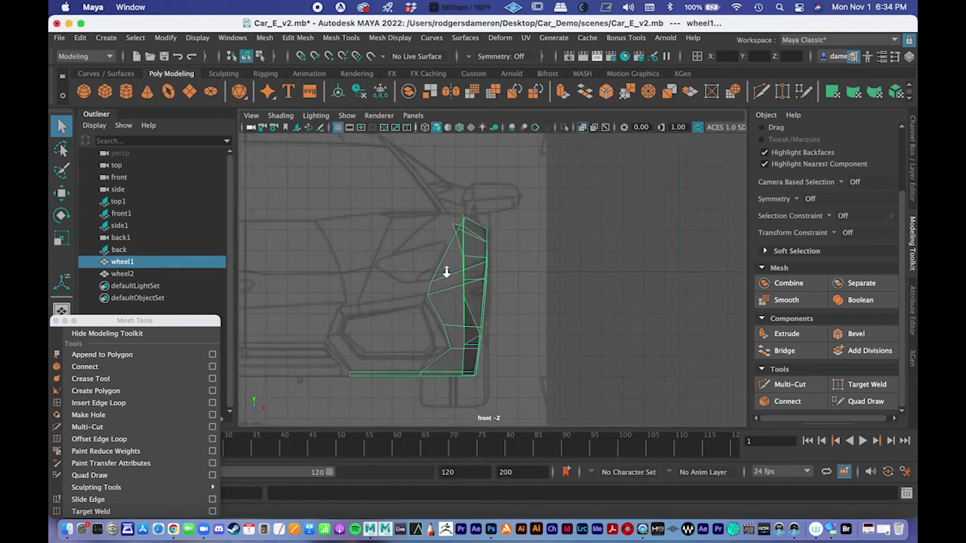
pyautogui.scroll(3, 456, 294)
# Compare the door panel's depth with the body outline in the top blueprint, following it back to the rear edge.
pyautogui.press('space')
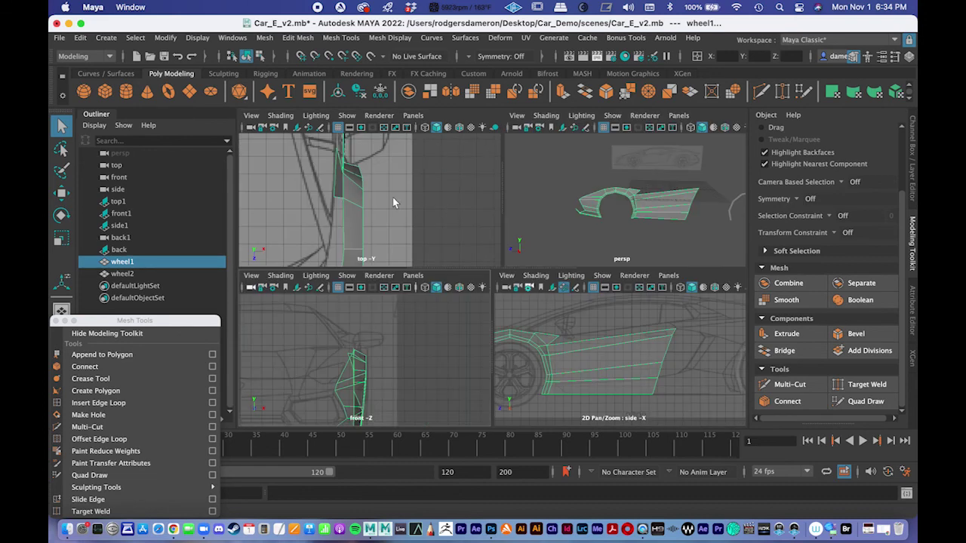
pyautogui.press('space')
pyautogui.keyDown('alt'); pyautogui.moveTo(371, 189); pyautogui.dragTo(384, 241, button='middle'); pyautogui.keyUp('alt')
pyautogui.keyDown('alt'); pyautogui.moveTo(442, 252); pyautogui.dragTo(427, 380, button='middle'); pyautogui.keyUp('alt')
pyautogui.scroll(-3, 429, 273)
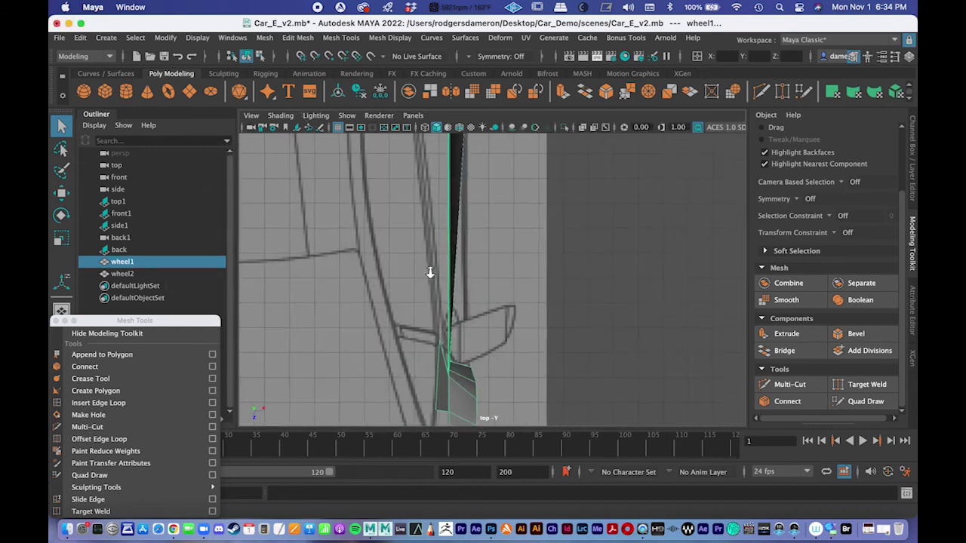
pyautogui.scroll(-3, 430, 273)
pyautogui.keyDown('alt'); pyautogui.moveTo(465, 200); pyautogui.dragTo(459, 308, button='middle'); pyautogui.keyUp('alt')
pyautogui.keyDown('alt'); pyautogui.moveTo(459, 246); pyautogui.dragTo(461, 276, button='middle'); pyautogui.keyUp('alt')
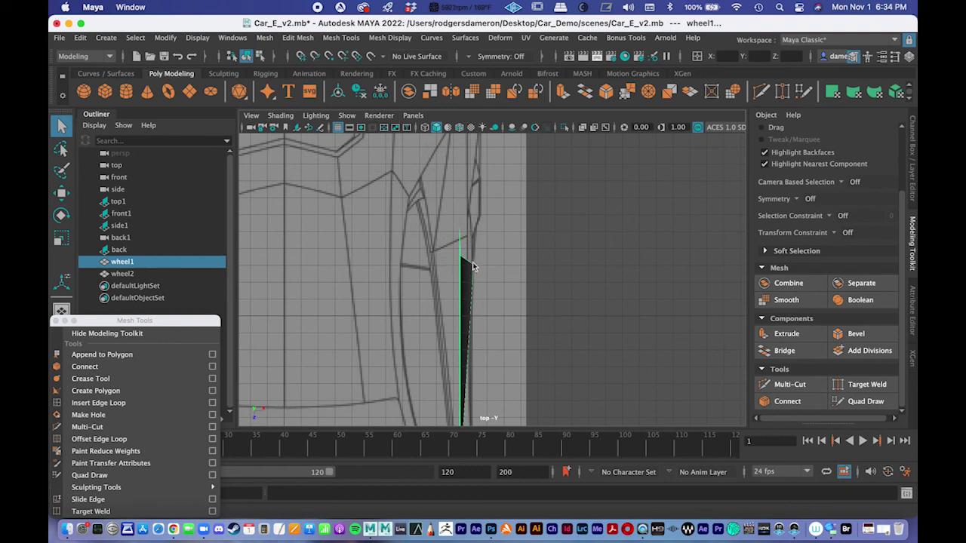
# Move the door panel's upper rear corner vertex outward in the top view, toward the blueprint's outer body lines.
pyautogui.press('space')
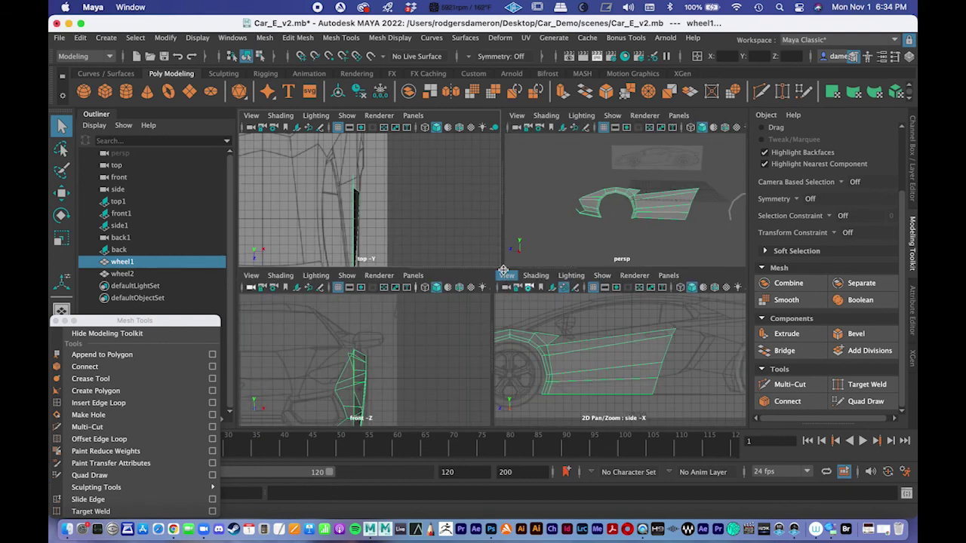
pyautogui.moveTo(504, 275); pyautogui.dragTo(506, 221)
pyautogui.scroll(5, 694, 324)
pyautogui.scroll(-5, 578, 349)
pyautogui.moveTo(614, 302); pyautogui.dragTo(545, 199, button='right')
pyautogui.click(626, 303)
pyautogui.scroll(5, 626, 312)
pyautogui.keyDown('alt'); pyautogui.moveTo(653, 302); pyautogui.dragTo(696, 296, button='middle'); pyautogui.keyUp('alt')
pyautogui.scroll(-5, 621, 330)
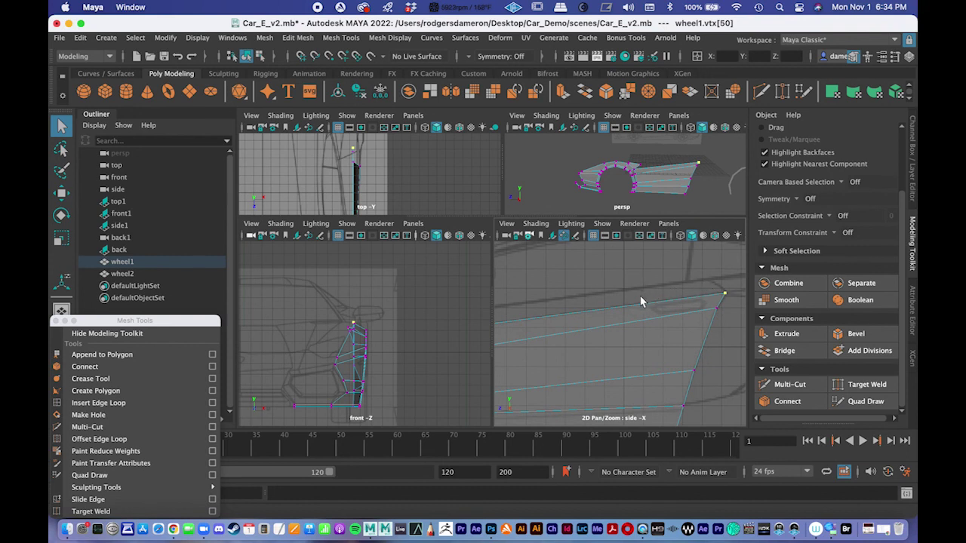
pyautogui.keyDown('alt'); pyautogui.moveTo(634, 308); pyautogui.dragTo(646, 304, button='middle'); pyautogui.keyUp('alt')
pyautogui.scroll(-4, 629, 298)
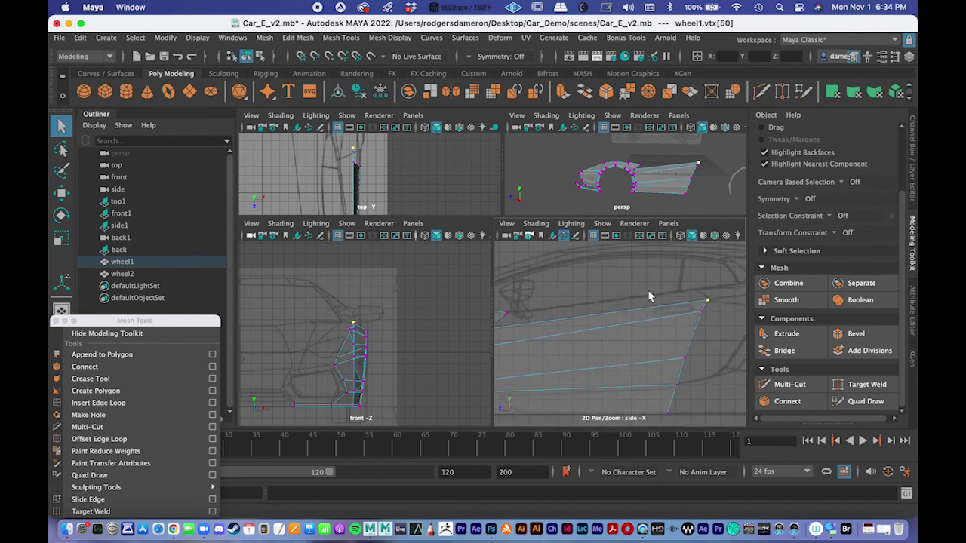
pyautogui.keyDown('alt'); pyautogui.moveTo(341, 171); pyautogui.dragTo(409, 164, button='middle'); pyautogui.keyUp('alt')
pyautogui.scroll(3, 402, 159)
pyautogui.scroll(3, 386, 170)
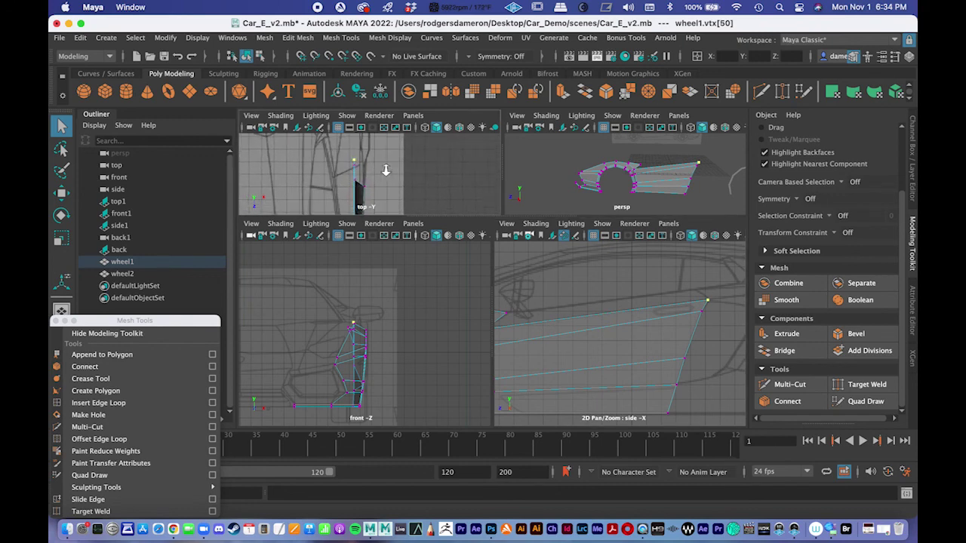
pyautogui.press('space')
pyautogui.keyDown('alt'); pyautogui.moveTo(469, 296); pyautogui.dragTo(496, 265, button='right'); pyautogui.keyUp('alt')
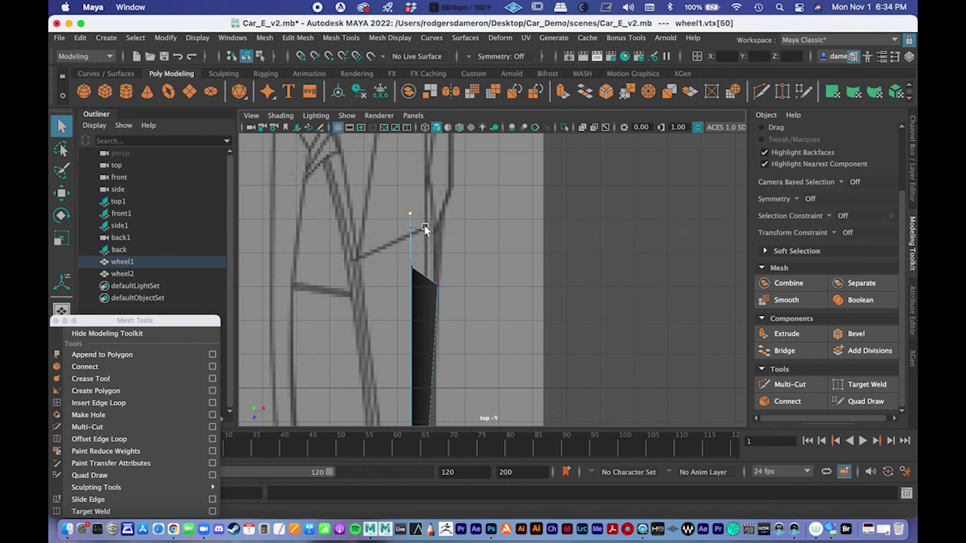
pyautogui.press('w')
pyautogui.moveTo(480, 213)
pyautogui.mouseDown()
pyautogui.moveTo(470, 215)
pyautogui.moveTo(487, 216)
pyautogui.mouseUp()
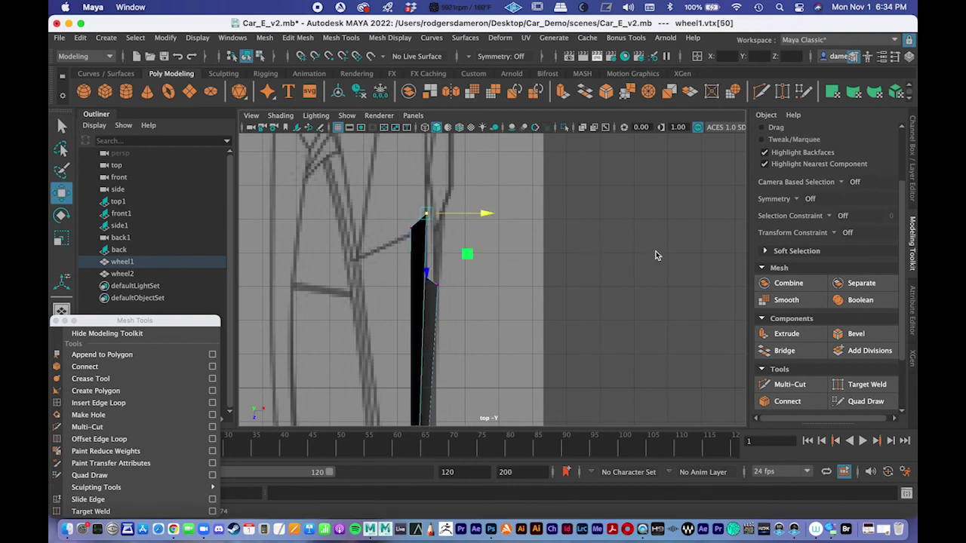
pyautogui.press('space')
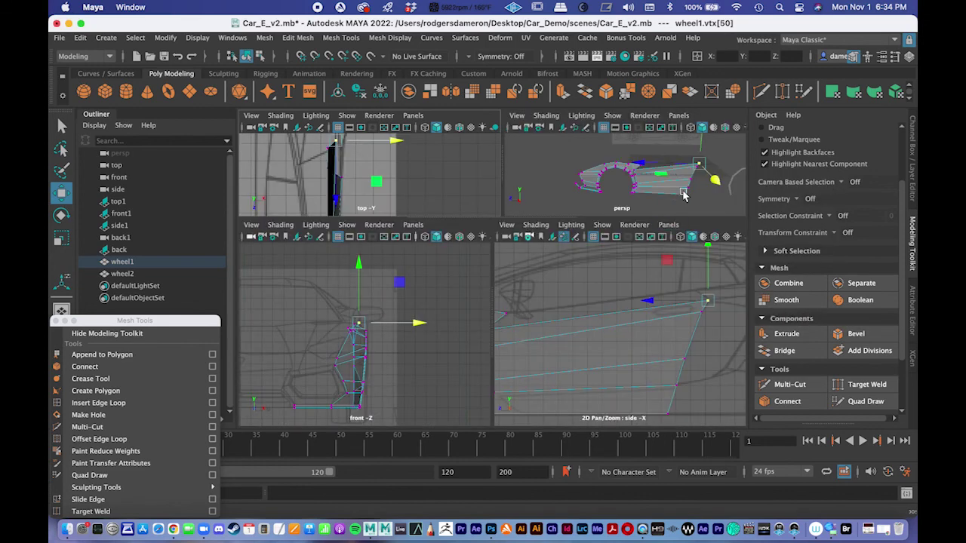
# In perspective, move the vertex just below the door panel's upper rear corner outward along the car's width axis.
pyautogui.press('space')
pyautogui.keyDown('alt'); pyautogui.moveTo(684, 195); pyautogui.dragTo(509, 243); pyautogui.keyUp('alt')
pyautogui.moveTo(506, 190)
pyautogui.keyDown('alt'); pyautogui.mouseDown()
pyautogui.moveTo(476, 200)
pyautogui.moveTo(498, 207)
pyautogui.mouseUp(); pyautogui.keyUp('alt')
pyautogui.moveTo(385, 183); pyautogui.dragTo(376, 183)
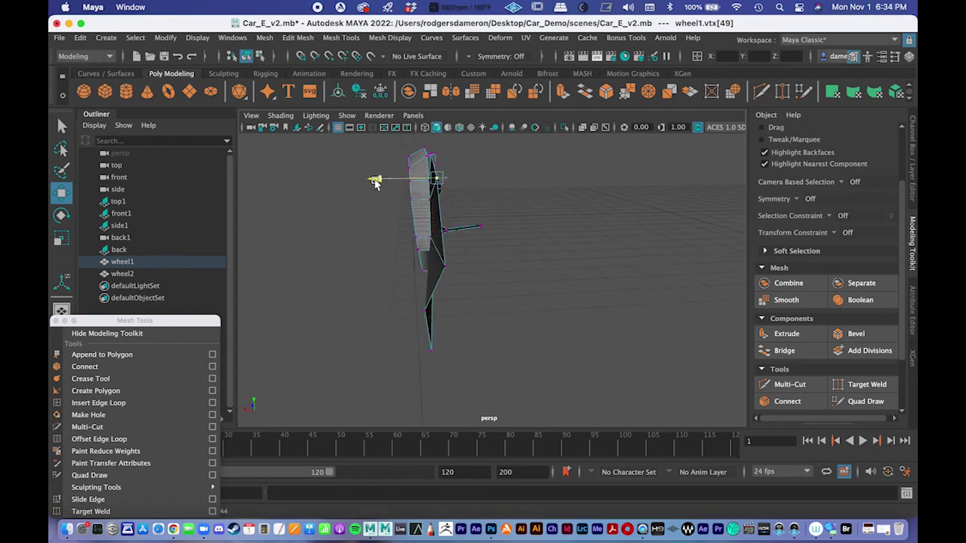
# Inspect the reshaped door panel and wheel arch from several perspective angles, returning to object mode.
pyautogui.keyDown('alt'); pyautogui.moveTo(459, 221); pyautogui.dragTo(488, 229); pyautogui.keyUp('alt')
pyautogui.keyDown('alt'); pyautogui.moveTo(606, 261); pyautogui.dragTo(573, 271); pyautogui.keyUp('alt')
pyautogui.press('f')
pyautogui.scroll(5, 530, 302)
pyautogui.keyDown('alt'); pyautogui.moveTo(530, 302); pyautogui.dragTo(486, 278); pyautogui.keyUp('alt')
pyautogui.click(493, 337)
pyautogui.press('f')
pyautogui.keyDown('alt'); pyautogui.moveTo(567, 285); pyautogui.dragTo(397, 264); pyautogui.keyUp('alt')
pyautogui.moveTo(399, 270); pyautogui.dragTo(459, 181, button='right')
pyautogui.keyDown('alt'); pyautogui.moveTo(459, 181); pyautogui.dragTo(435, 290); pyautogui.keyUp('alt')
# Extrude the door panel's top edge upward to the blueprint's window line along world axes and shift it rearward.
pyautogui.moveTo(440, 292); pyautogui.dragTo(447, 167, button='right')
pyautogui.press('space')
pyautogui.press('space')
pyautogui.keyDown('alt'); pyautogui.moveTo(636, 325); pyautogui.dragTo(739, 332, button='middle'); pyautogui.keyUp('alt')
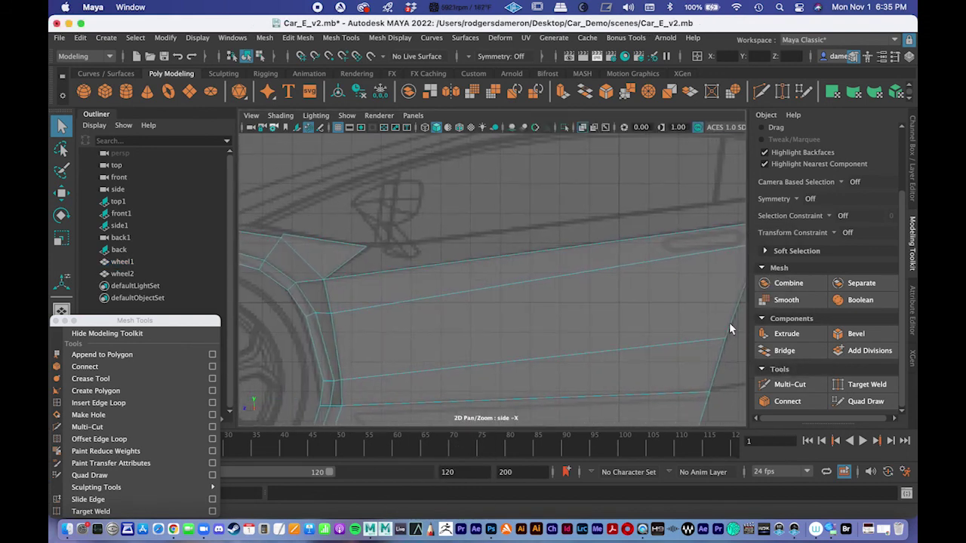
pyautogui.keyDown('alt'); pyautogui.moveTo(739, 332); pyautogui.dragTo(537, 286, button='right'); pyautogui.keyUp('alt')
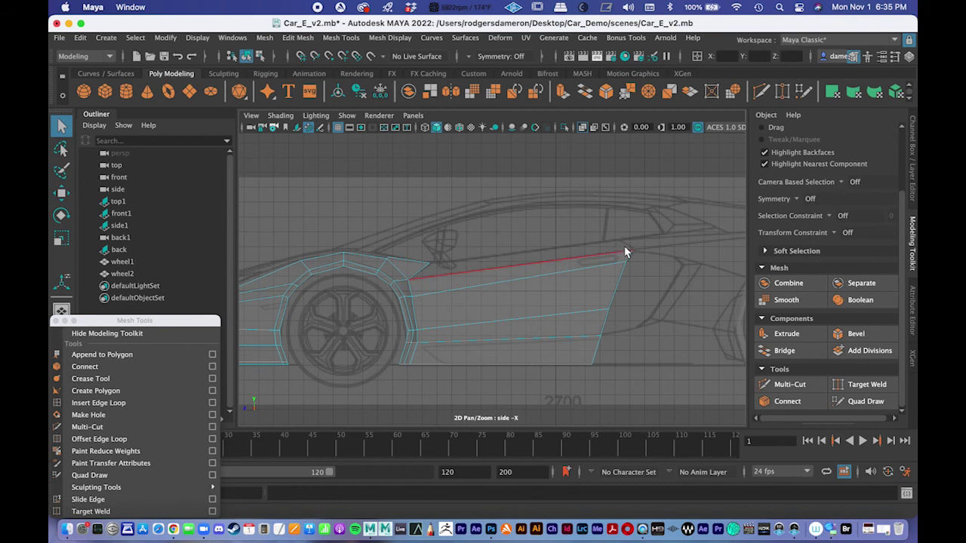
pyautogui.scroll(2, 534, 285)
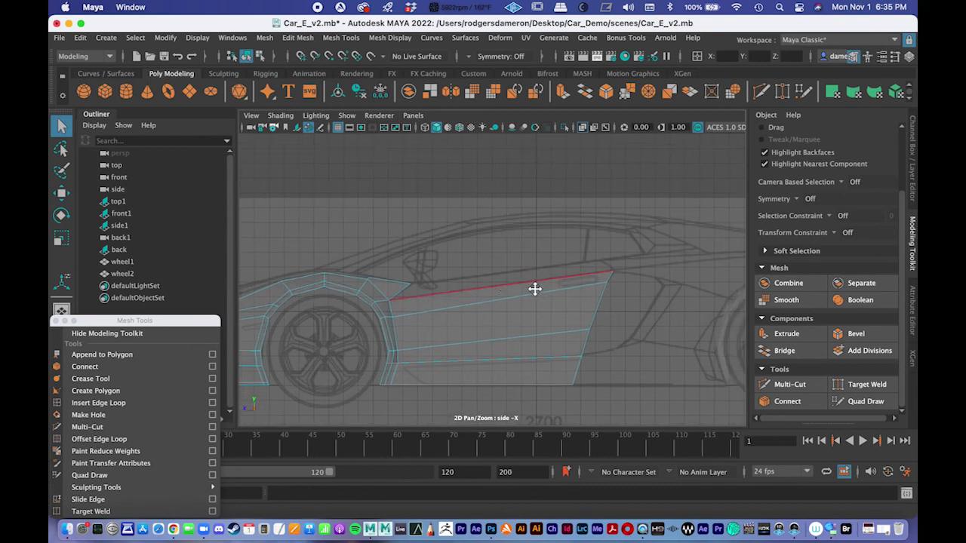
pyautogui.click(452, 290)
pyautogui.click(785, 334)
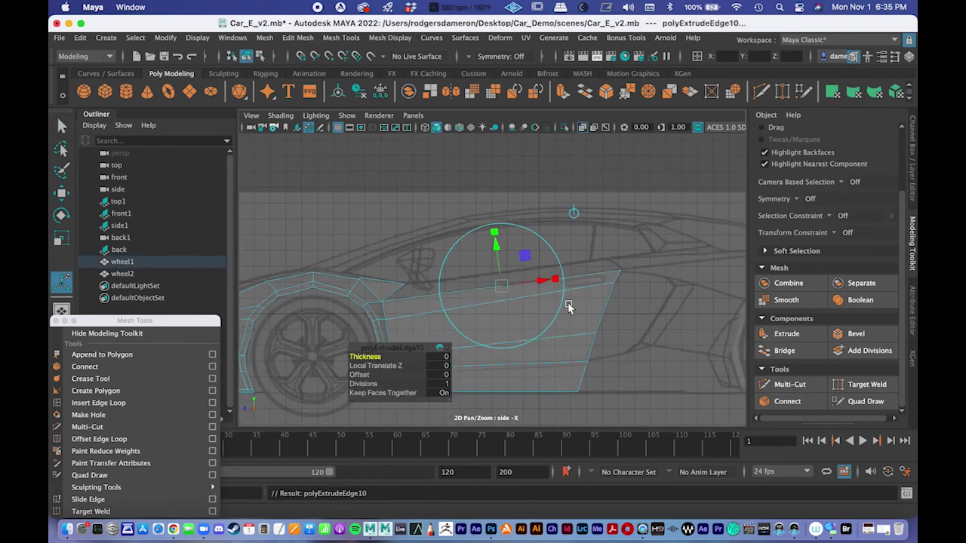
pyautogui.click(574, 215)
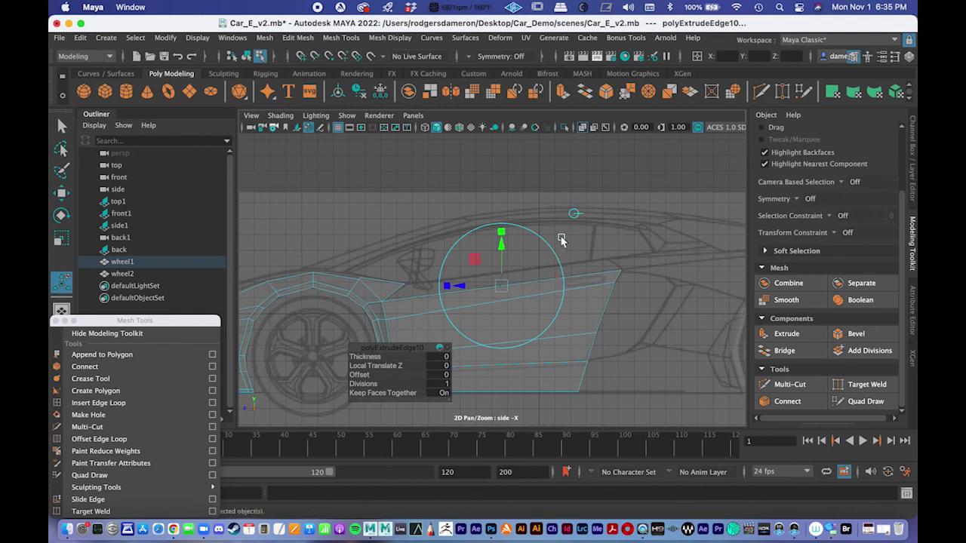
pyautogui.moveTo(507, 255); pyautogui.dragTo(505, 233)
pyautogui.moveTo(454, 268); pyautogui.dragTo(485, 268)
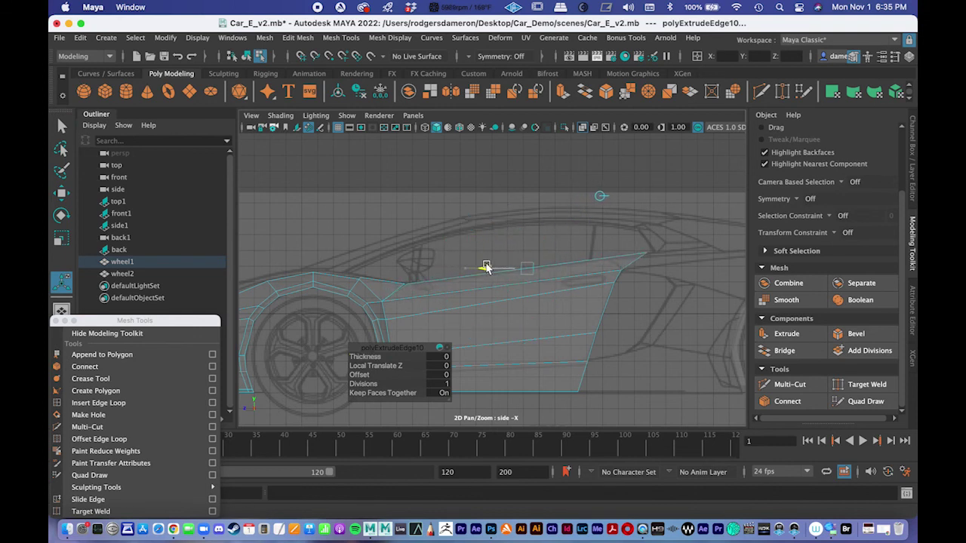
# Move the extruded edge's front vertex onto the rear tip vertex of the wheel arch panel.
pyautogui.keyDown('alt'); pyautogui.moveTo(397, 270); pyautogui.dragTo(420, 268, button='middle'); pyautogui.keyUp('alt')
pyautogui.keyDown('alt'); pyautogui.moveTo(420, 268); pyautogui.dragTo(566, 306, button='right'); pyautogui.keyUp('alt')
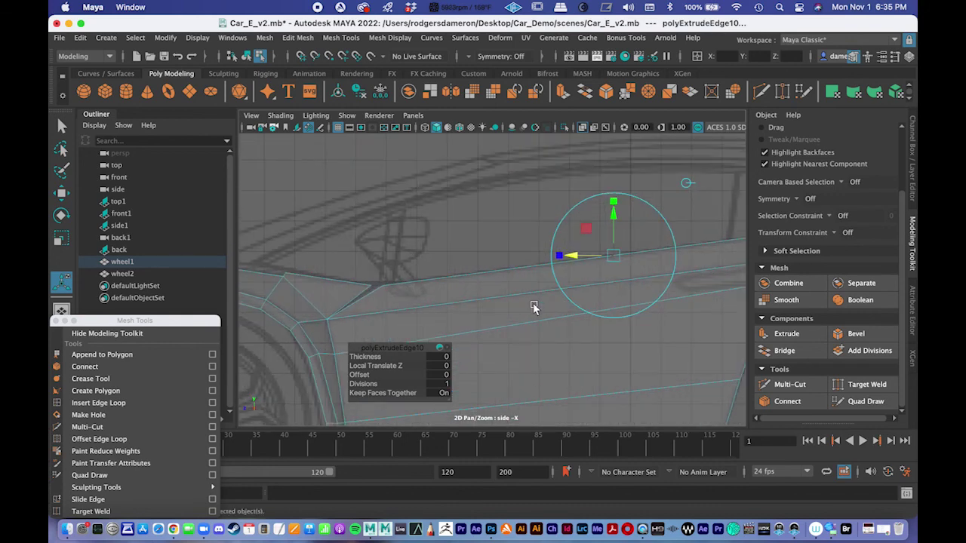
pyautogui.press('q')
pyautogui.keyDown('alt'); pyautogui.moveTo(387, 291); pyautogui.dragTo(430, 291, button='middle'); pyautogui.keyUp('alt')
pyautogui.moveTo(446, 281); pyautogui.dragTo(389, 193, button='right')
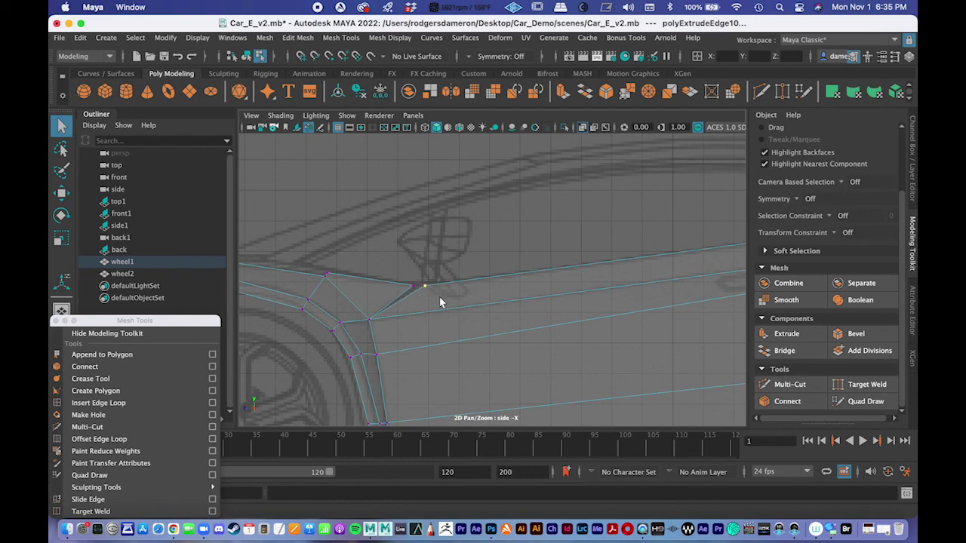
pyautogui.click(441, 303)
pyautogui.press('w')
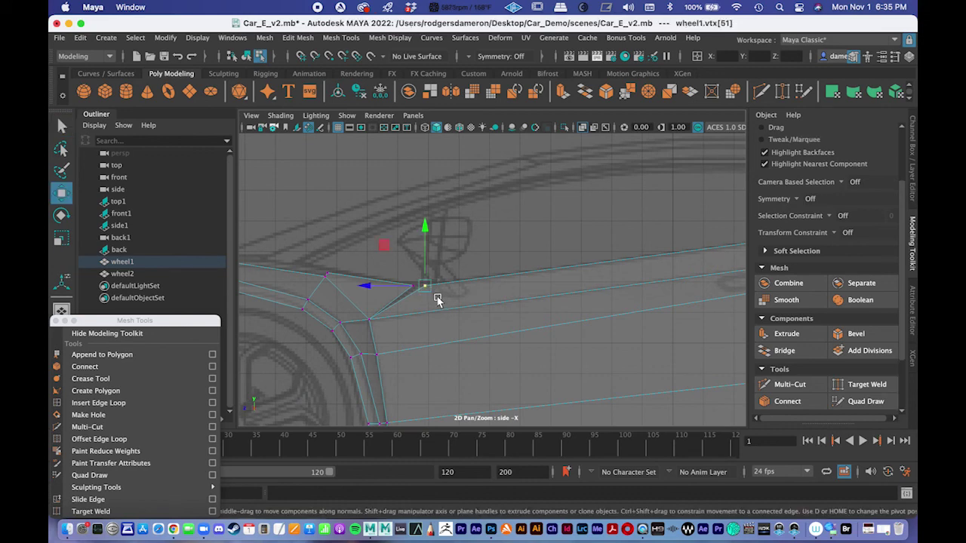
pyautogui.moveTo(428, 289)
pyautogui.mouseDown()
pyautogui.moveTo(408, 290)
pyautogui.moveTo(427, 294)
pyautogui.mouseUp()
# Merge the overlapping vertices at the arch panel's rear tip and select the joined vertex to check it.
pyautogui.press('q')
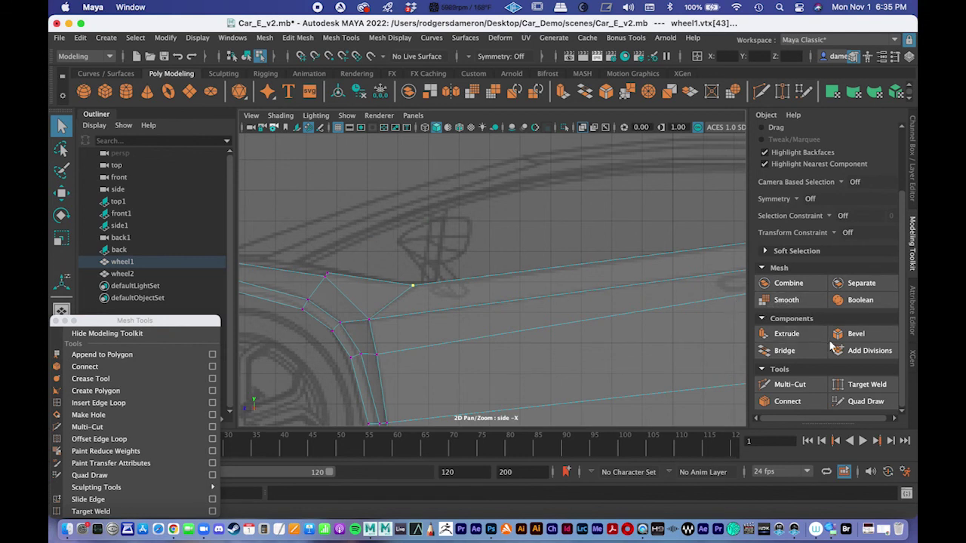
pyautogui.click(626, 92)
pyautogui.keyDown('alt'); pyautogui.moveTo(588, 194); pyautogui.dragTo(588, 237, button='middle'); pyautogui.keyUp('alt')
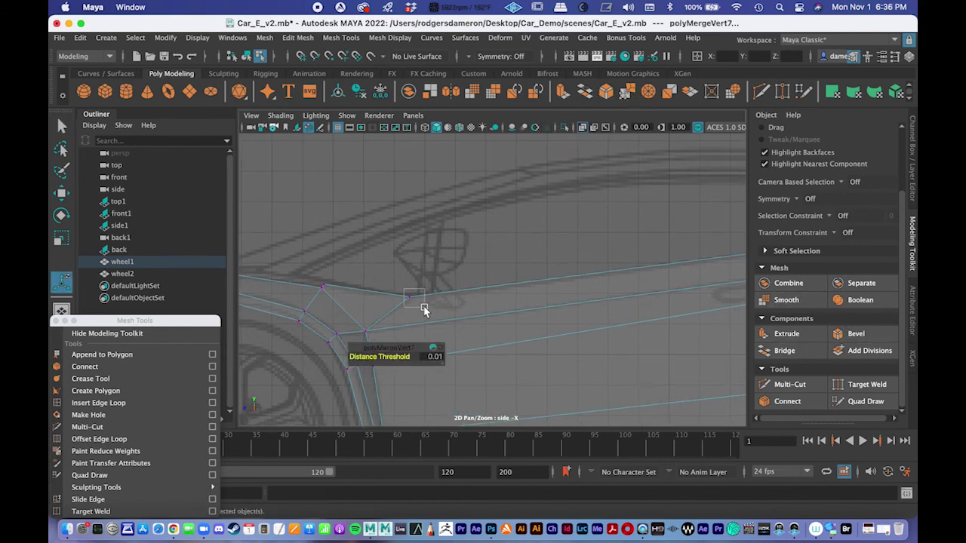
pyautogui.moveTo(424, 310); pyautogui.dragTo(425, 308)
# Move the extruded edge's rear vertex forward along the window line to the blueprint's upper rear door corner.
pyautogui.keyDown('alt'); pyautogui.moveTo(602, 262); pyautogui.dragTo(632, 274, button='middle'); pyautogui.keyUp('alt')
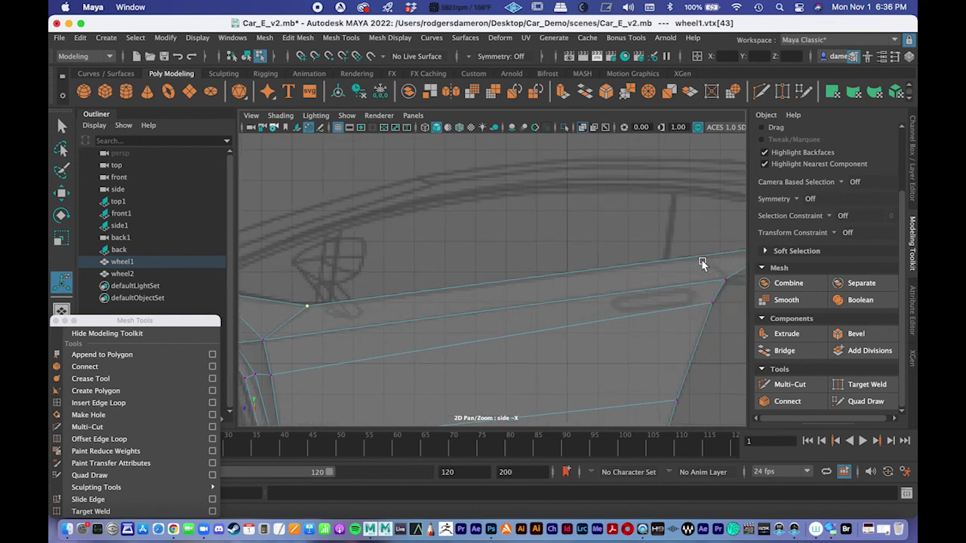
pyautogui.keyDown('alt'); pyautogui.moveTo(701, 263); pyautogui.dragTo(605, 271, button='middle'); pyautogui.keyUp('alt')
pyautogui.moveTo(655, 283); pyautogui.dragTo(566, 284)
pyautogui.press('w')
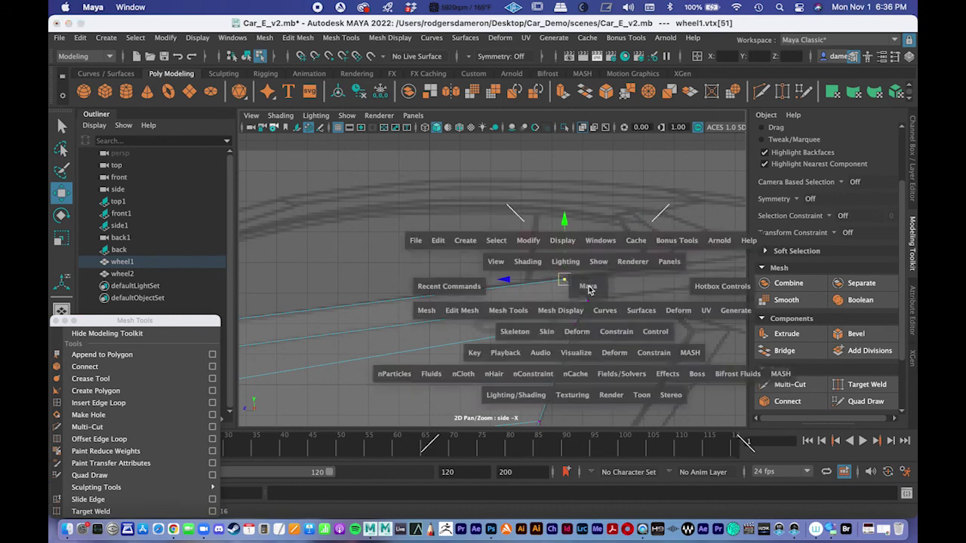
# In the top view, move the extruded edge's rear vertex inward onto the blueprint's window line and check the edge's course.
pyautogui.press('space')
pyautogui.press('space')
pyautogui.moveTo(451, 266); pyautogui.dragTo(383, 280)
pyautogui.keyDown('alt'); pyautogui.moveTo(381, 280); pyautogui.dragTo(452, 183, button='middle'); pyautogui.keyUp('alt')
pyautogui.keyDown('alt'); pyautogui.moveTo(453, 183); pyautogui.dragTo(403, 208, button='right'); pyautogui.keyUp('alt')
pyautogui.keyDown('alt'); pyautogui.moveTo(469, 253); pyautogui.dragTo(449, 149, button='middle'); pyautogui.keyUp('alt')
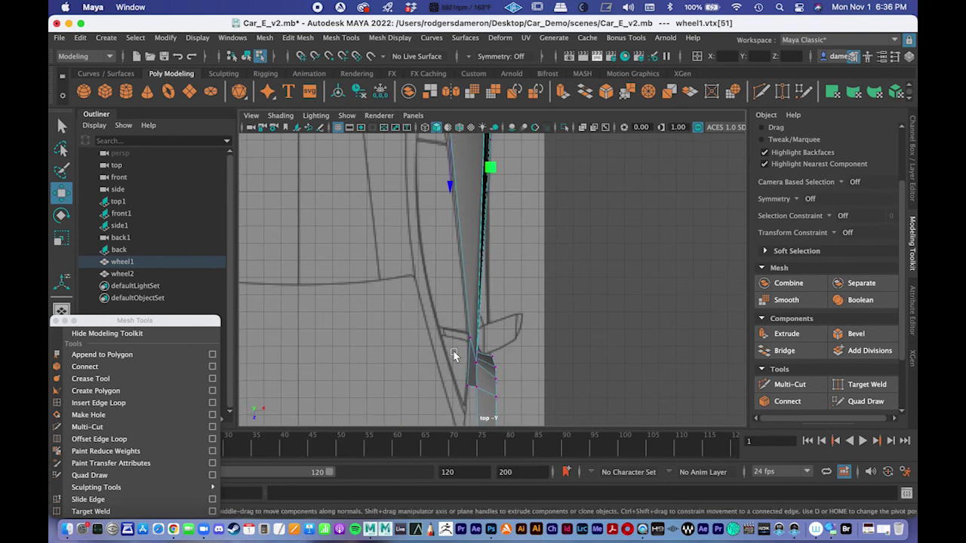
pyautogui.keyDown('alt'); pyautogui.moveTo(472, 269); pyautogui.dragTo(474, 332, button='middle'); pyautogui.keyUp('alt')
pyautogui.keyDown('alt'); pyautogui.moveTo(413, 219); pyautogui.dragTo(462, 208, button='right'); pyautogui.keyUp('alt')
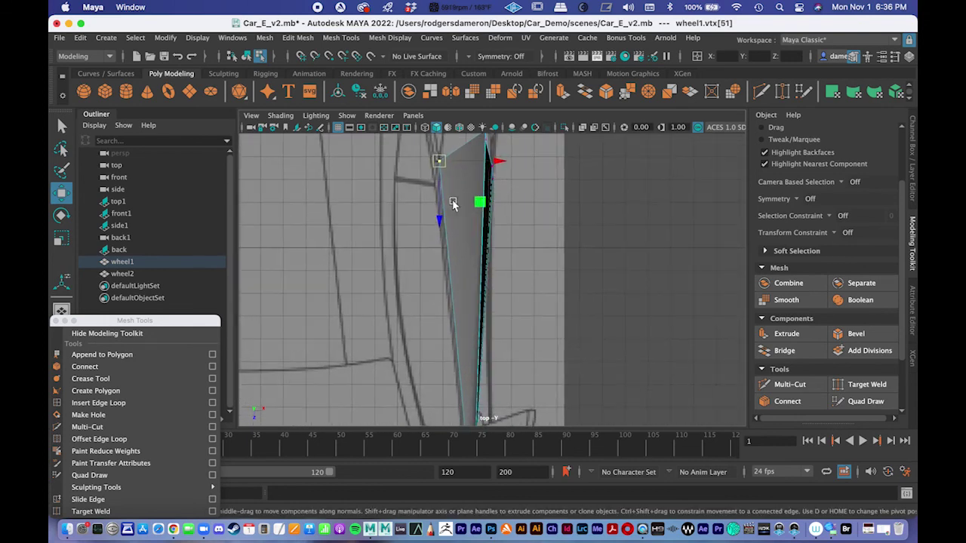
# Turn on X-Ray shading in the top view and nudge the door panel's inner rear vertex onto the blueprint corner.
pyautogui.keyDown('alt'); pyautogui.moveTo(461, 207); pyautogui.dragTo(474, 239, button='middle'); pyautogui.keyUp('alt')
pyautogui.click(280, 115)
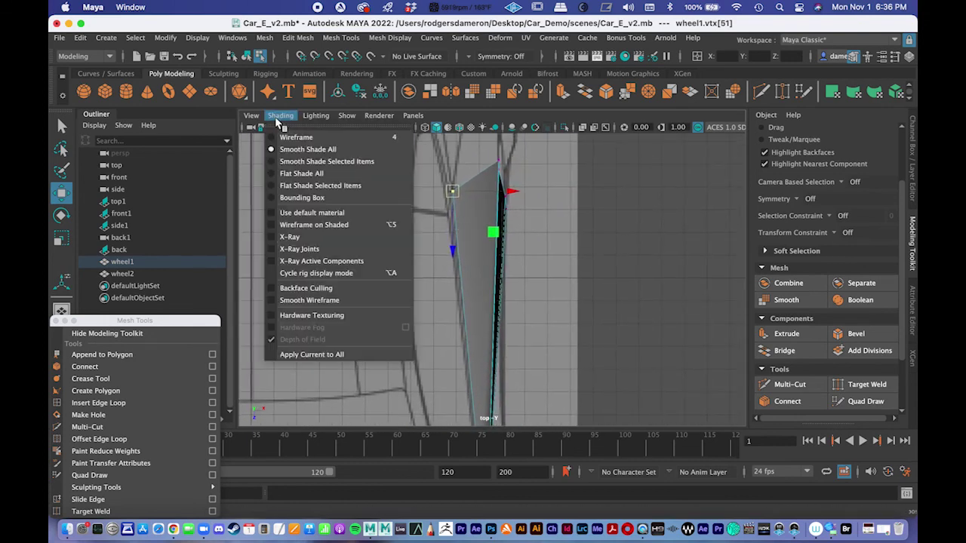
pyautogui.click(297, 240)
pyautogui.press('space')
pyautogui.press('space')
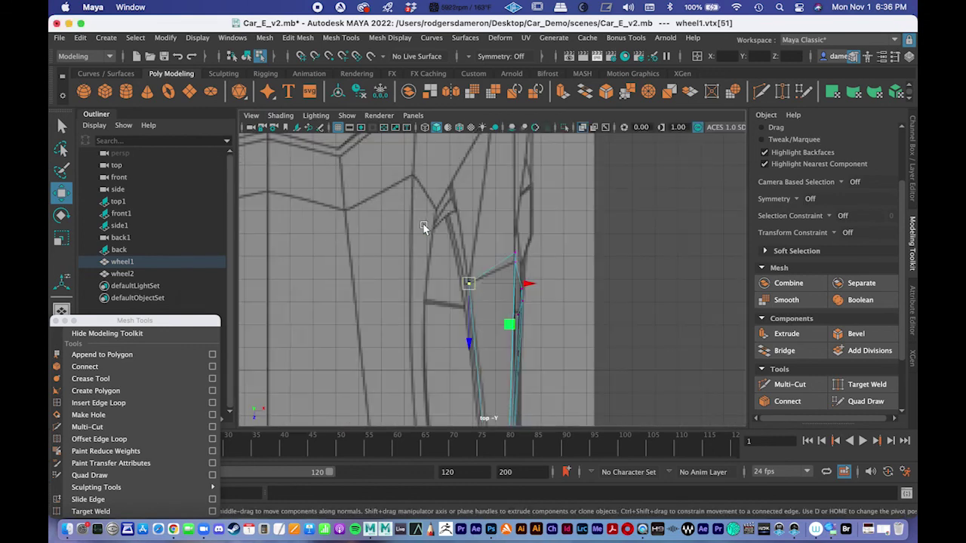
pyautogui.scroll(6, 616, 268)
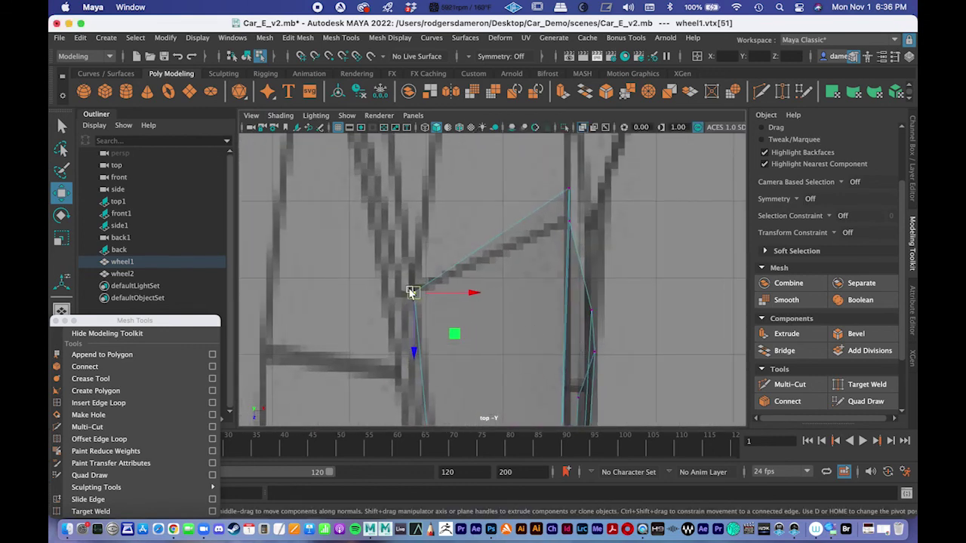
pyautogui.moveTo(410, 291); pyautogui.dragTo(411, 293)
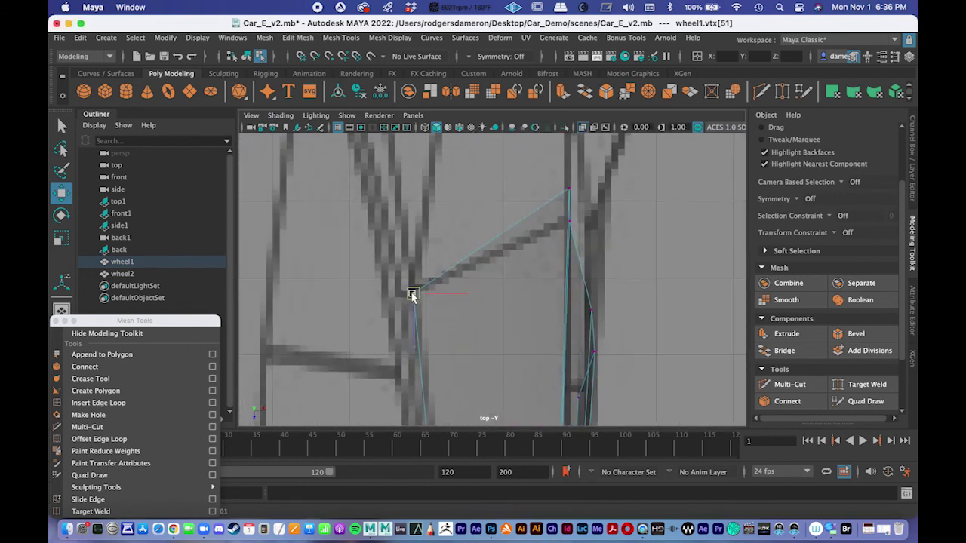
# Move the door panel's outer rear vertex back onto the blueprint's slanted rear door line in the top view.
pyautogui.click(567, 189)
pyautogui.moveTo(568, 191); pyautogui.dragTo(562, 209)
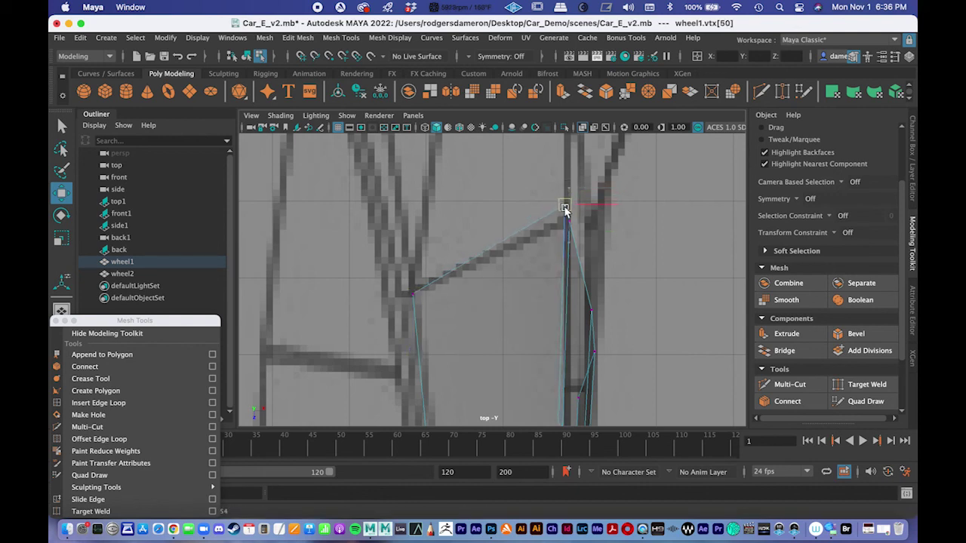
pyautogui.scroll(-10, 487, 215)
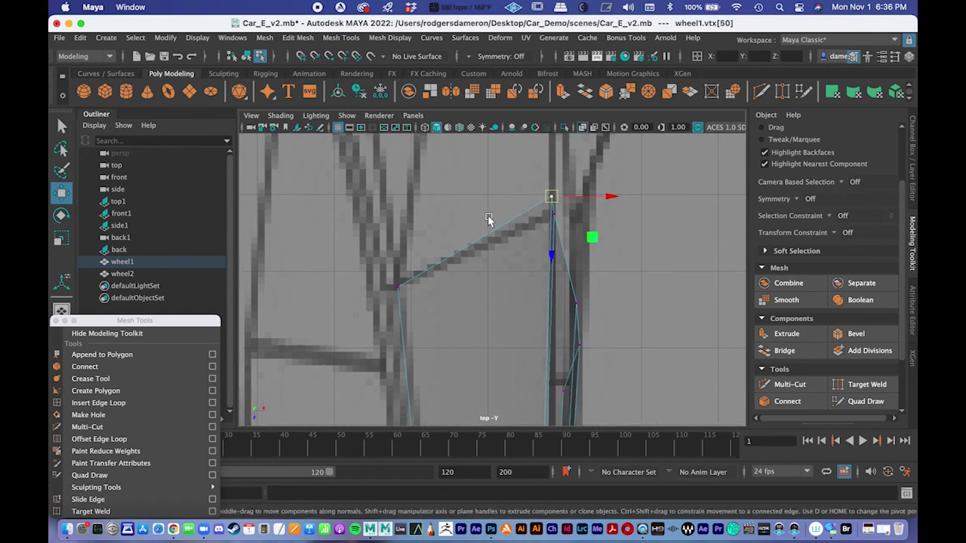
pyautogui.scroll(-8, 450, 291)
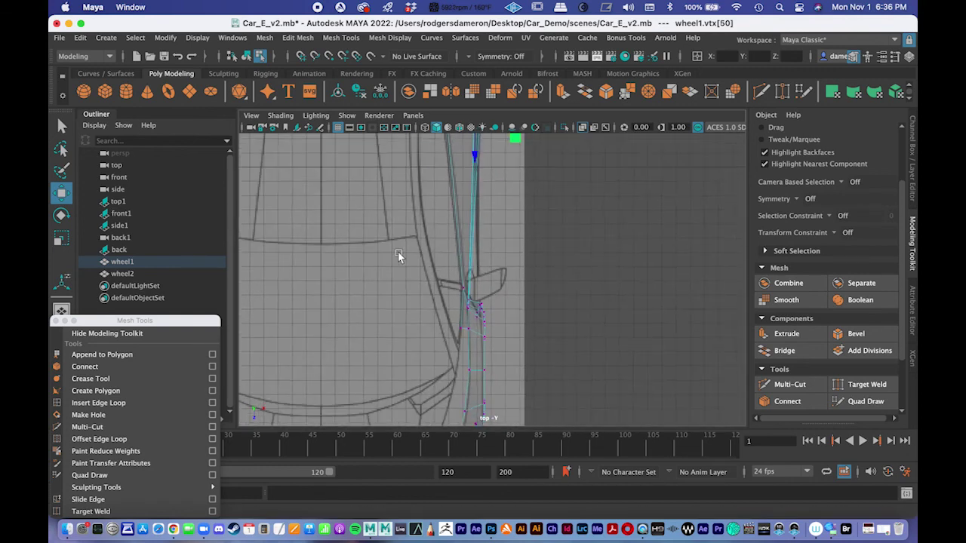
pyautogui.scroll(5, 513, 281)
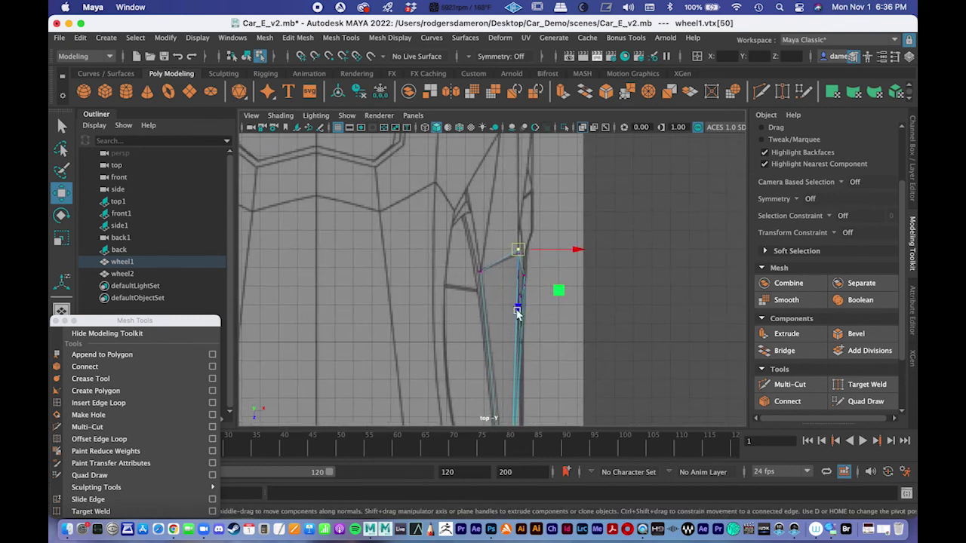
pyautogui.click(518, 305)
pyautogui.scroll(-8, 517, 308)
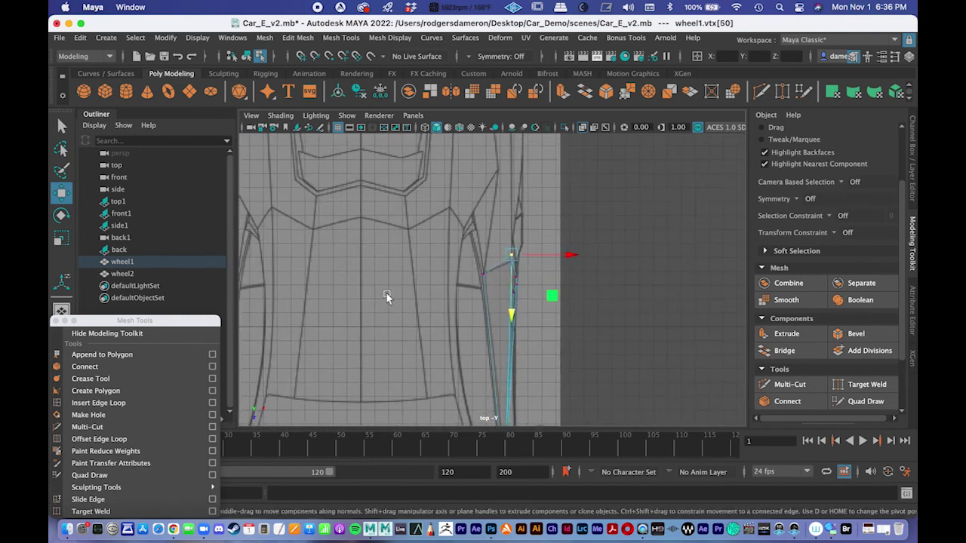
# Return the mesh to object mode and inspect the whole side panel in perspective.
pyautogui.press('space')
pyautogui.press('space')
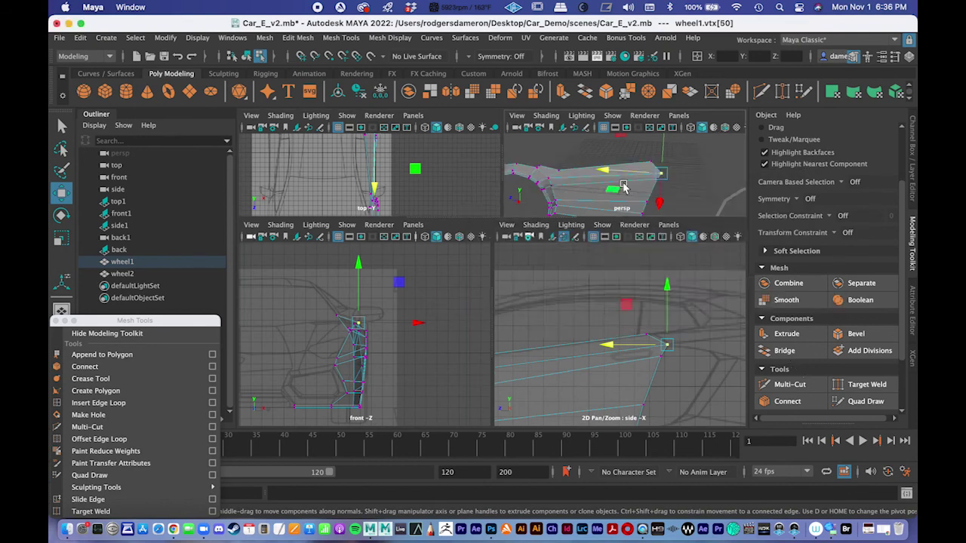
pyautogui.press('q')
pyautogui.moveTo(436, 292); pyautogui.dragTo(507, 169, button='right')
pyautogui.keyDown('alt'); pyautogui.moveTo(504, 275); pyautogui.dragTo(569, 249, button='middle'); pyautogui.keyUp('alt')
pyautogui.keyDown('alt'); pyautogui.moveTo(570, 255); pyautogui.dragTo(496, 282); pyautogui.keyUp('alt')
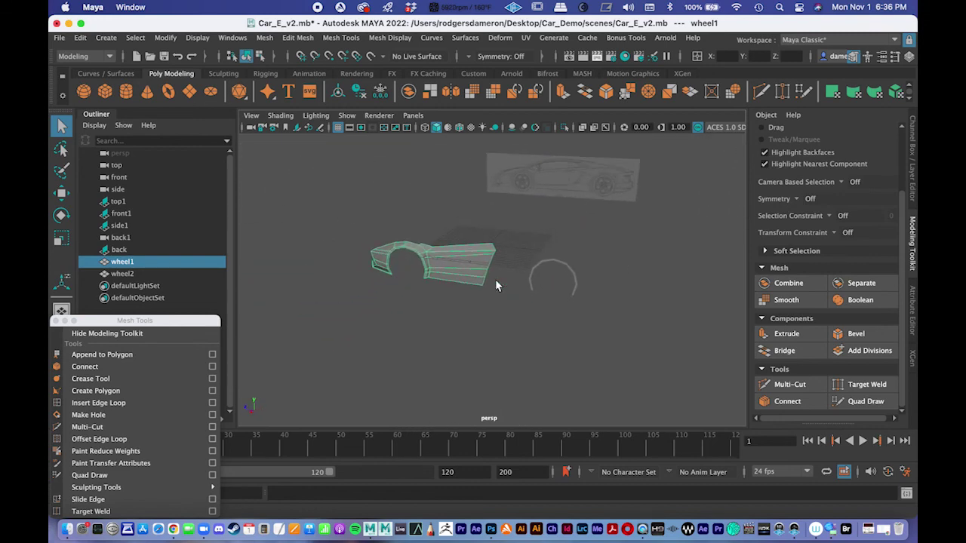
# Compare the door panel's rear edge vertices and the front fender with the side blueprint.
pyautogui.press('space')
pyautogui.press('space')
pyautogui.keyDown('alt'); pyautogui.moveTo(595, 313); pyautogui.dragTo(522, 192, button='middle'); pyautogui.keyUp('alt')
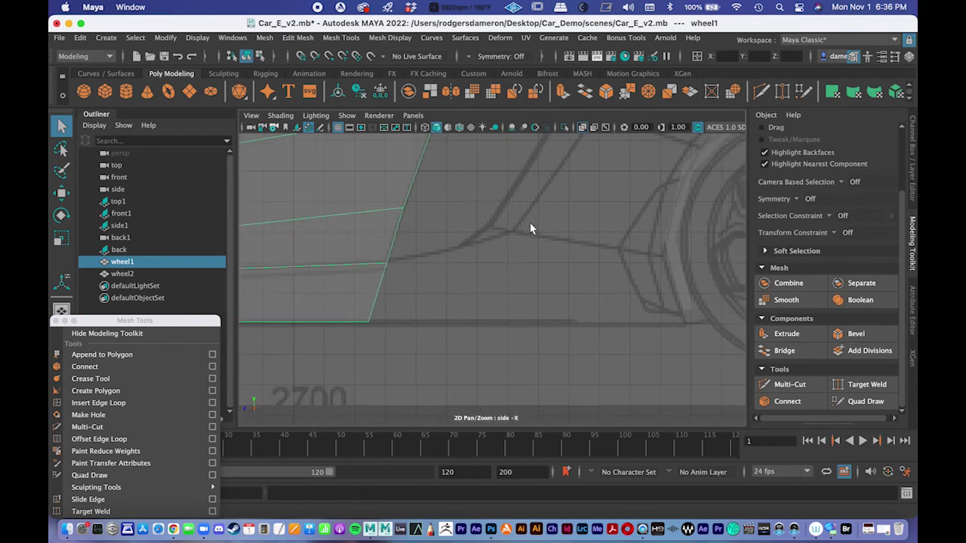
pyautogui.keyDown('alt'); pyautogui.moveTo(530, 224); pyautogui.dragTo(468, 217, button='right'); pyautogui.keyUp('alt')
pyautogui.moveTo(412, 273); pyautogui.dragTo(353, 199, button='right')
pyautogui.moveTo(404, 247); pyautogui.dragTo(442, 288)
pyautogui.press('w')
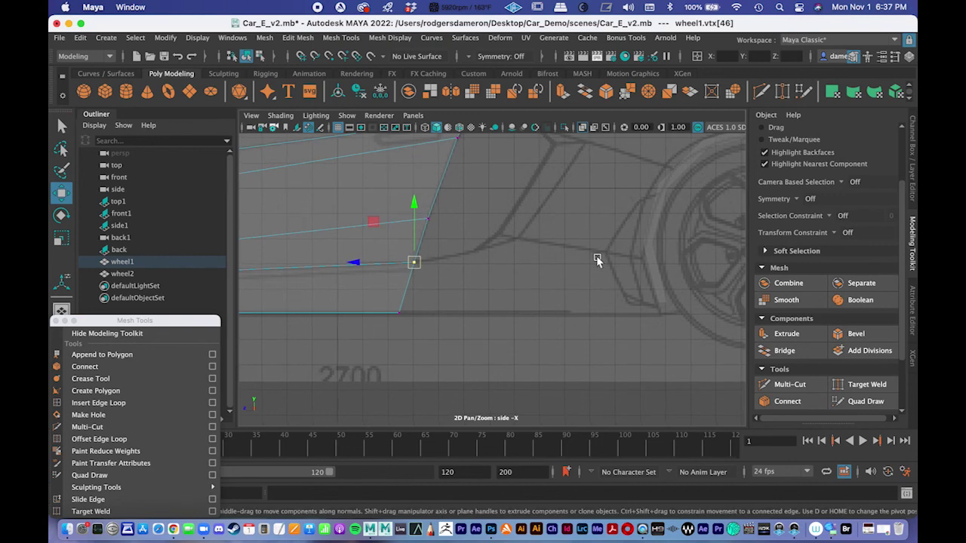
pyautogui.keyDown('alt'); pyautogui.moveTo(548, 296); pyautogui.dragTo(587, 338, button='middle'); pyautogui.keyUp('alt')
pyautogui.keyDown('alt'); pyautogui.moveTo(520, 300); pyautogui.dragTo(439, 297, button='right'); pyautogui.keyUp('alt')
pyautogui.moveTo(440, 298)
pyautogui.keyDown('alt'); pyautogui.mouseDown(button='middle')
pyautogui.moveTo(558, 330)
pyautogui.moveTo(686, 329)
pyautogui.moveTo(435, 340)
pyautogui.mouseUp(button='middle'); pyautogui.keyUp('alt')
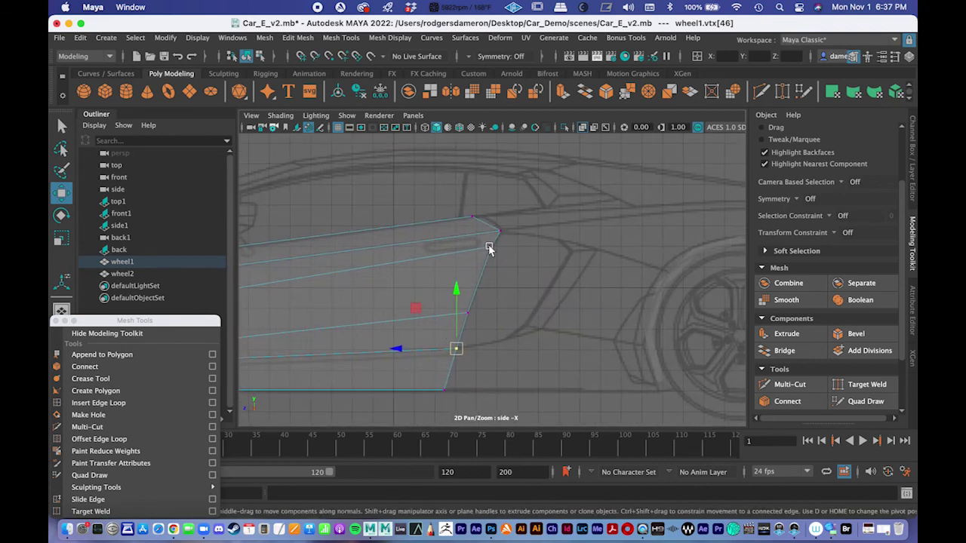
pyautogui.click(469, 215)
pyautogui.moveTo(478, 221)
pyautogui.keyDown('alt'); pyautogui.mouseDown(button='middle')
pyautogui.moveTo(528, 252)
pyautogui.moveTo(648, 262)
pyautogui.mouseUp(button='middle'); pyautogui.keyUp('alt')
pyautogui.keyDown('alt'); pyautogui.moveTo(377, 317); pyautogui.dragTo(586, 309, button='middle'); pyautogui.keyUp('alt')
pyautogui.press('space')
pyautogui.press('space')
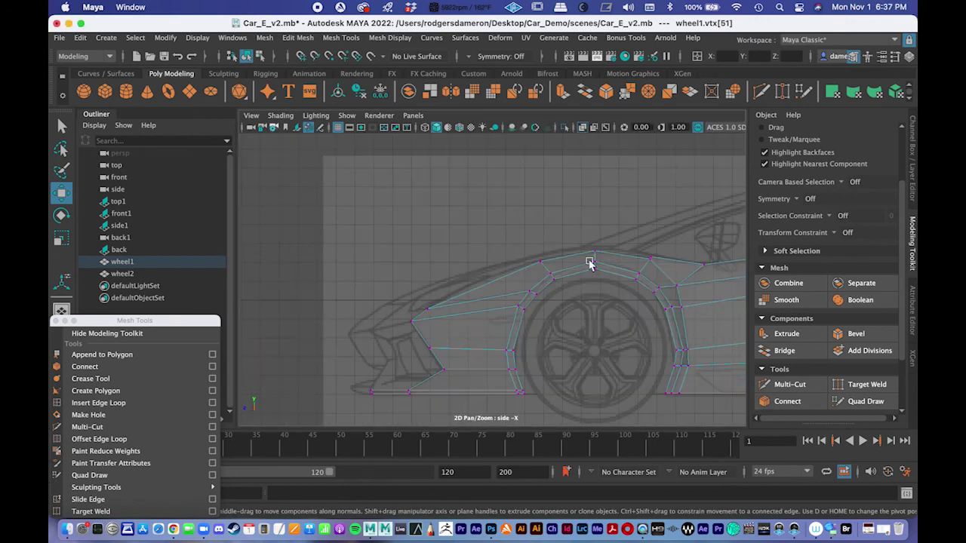
pyautogui.keyDown('alt'); pyautogui.moveTo(581, 307); pyautogui.dragTo(550, 309); pyautogui.keyUp('alt')
pyautogui.press('q')
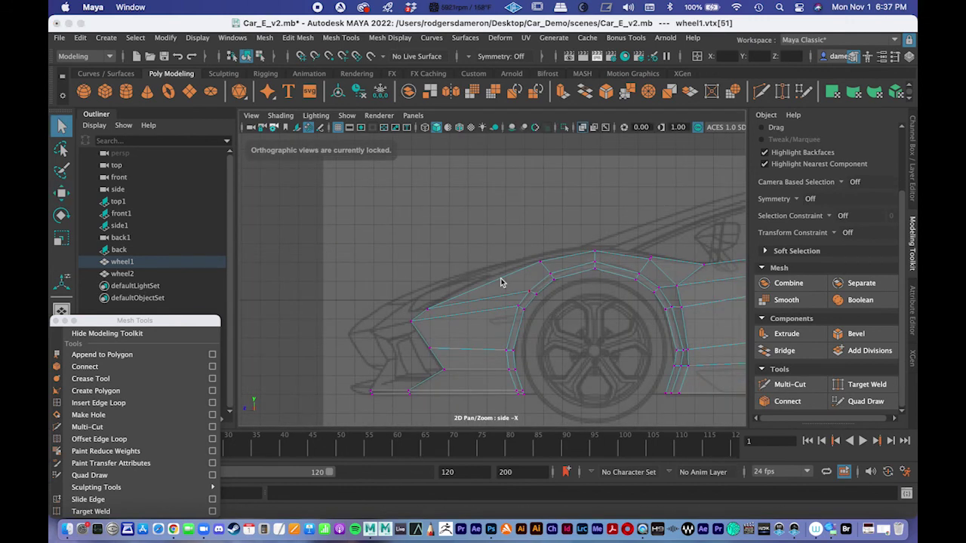
# In the front view, nudge the fender's innermost front vertex onto the blueprint corner above the air intake.
pyautogui.press('space')
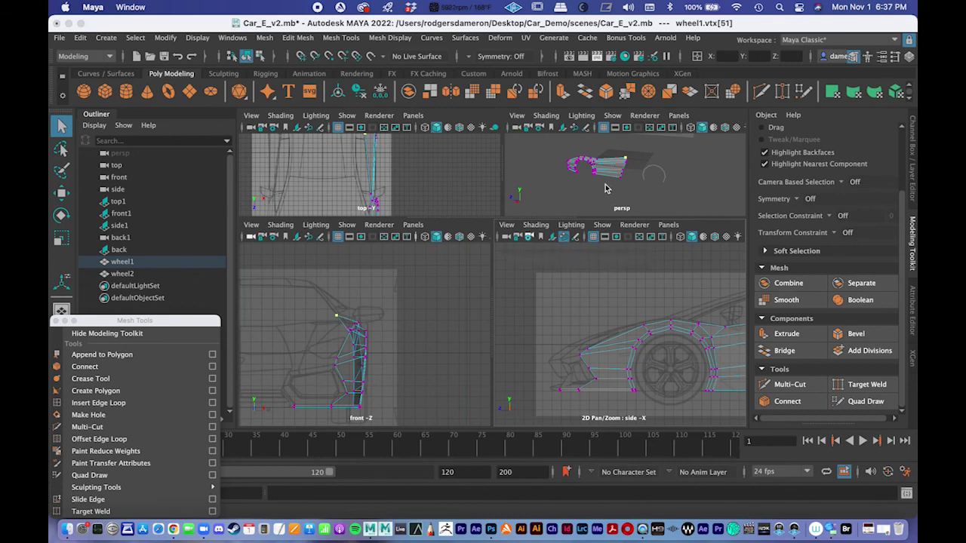
pyautogui.press('space')
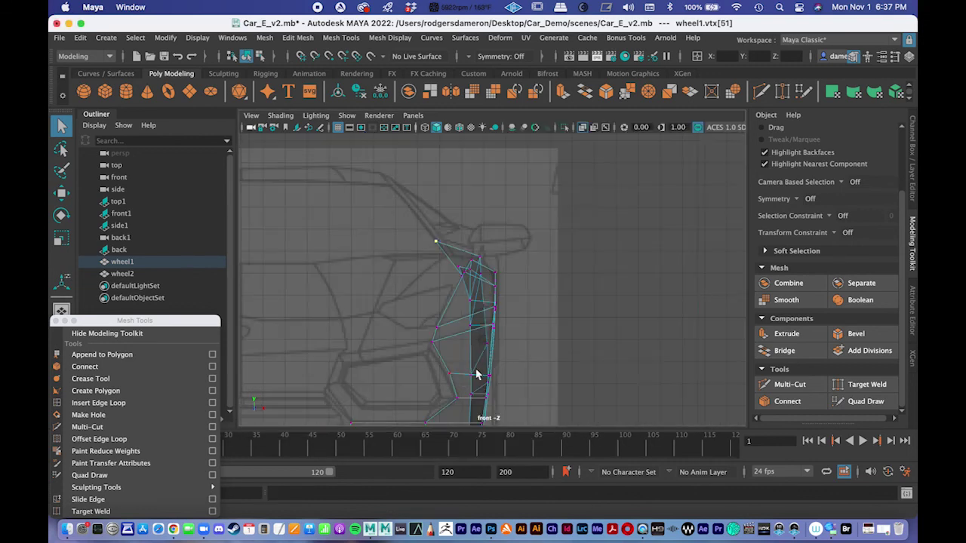
pyautogui.scroll(6, 390, 286)
pyautogui.click(516, 234)
pyautogui.press('w')
pyautogui.moveTo(520, 238); pyautogui.dragTo(516, 235)
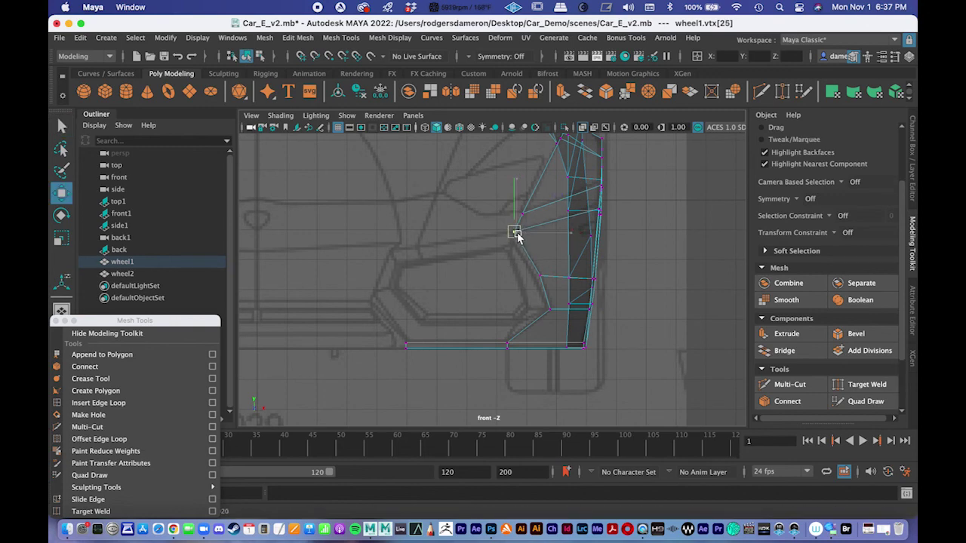
# Examine the fender's front edge and the lower bumper strip in the front, top and perspective views.
pyautogui.scroll(8, 445, 261)
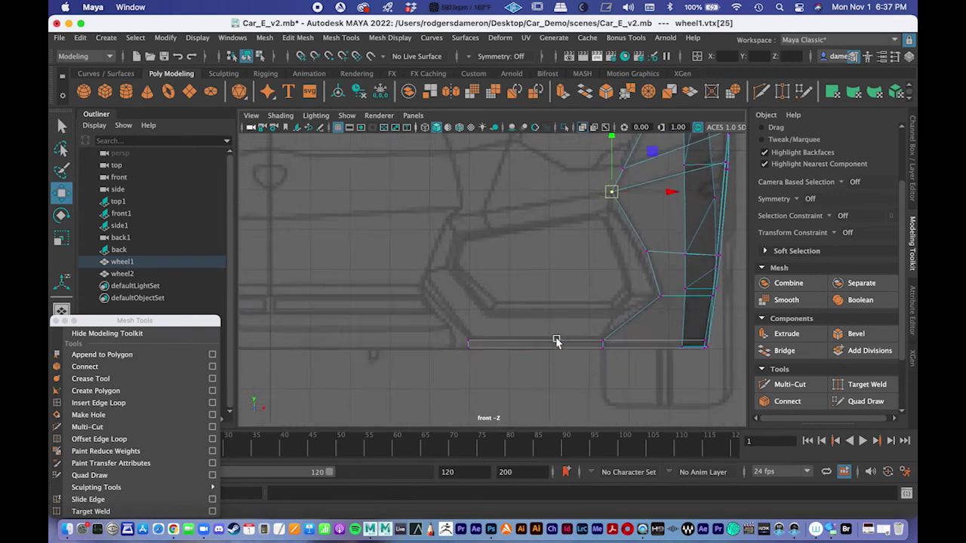
pyautogui.keyDown('alt'); pyautogui.moveTo(491, 354); pyautogui.dragTo(431, 402, button='middle'); pyautogui.keyUp('alt')
pyautogui.scroll(-8, 520, 263)
pyautogui.keyDown('alt'); pyautogui.moveTo(520, 264); pyautogui.dragTo(513, 295, button='middle'); pyautogui.keyUp('alt')
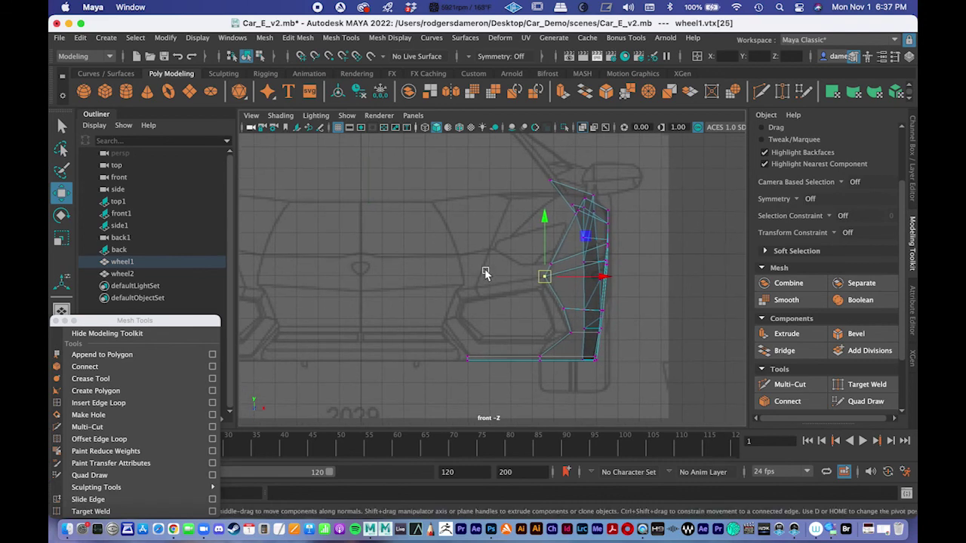
pyautogui.scroll(6, 485, 273)
pyautogui.scroll(-3, 689, 255)
pyautogui.press('space')
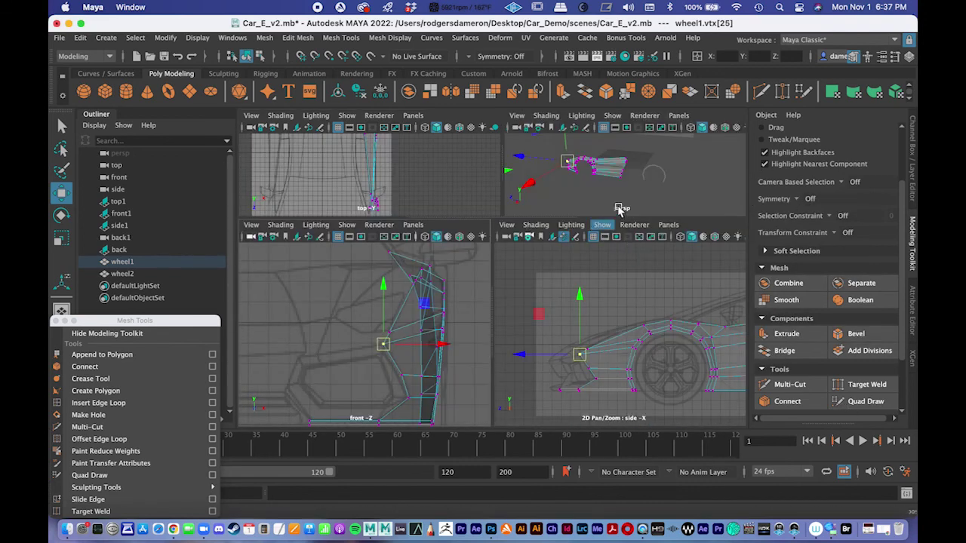
pyautogui.press('space')
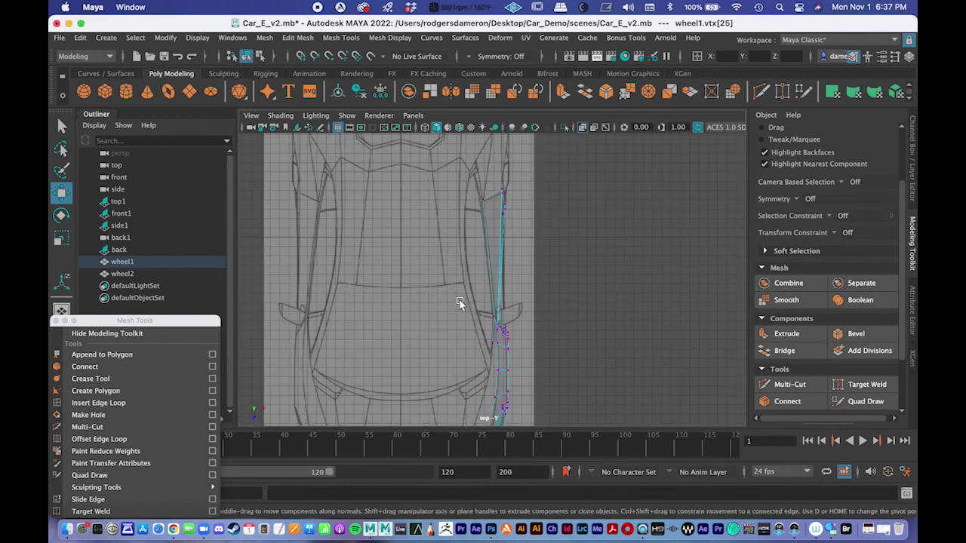
pyautogui.scroll(6, 409, 271)
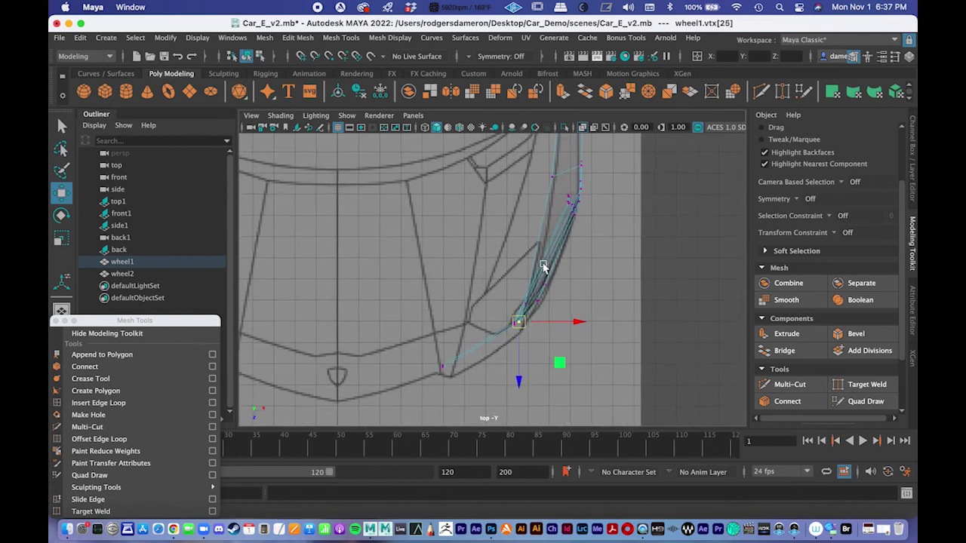
pyautogui.press('space')
pyautogui.press('space')
pyautogui.keyDown('alt'); pyautogui.moveTo(456, 243); pyautogui.dragTo(525, 238); pyautogui.keyUp('alt')
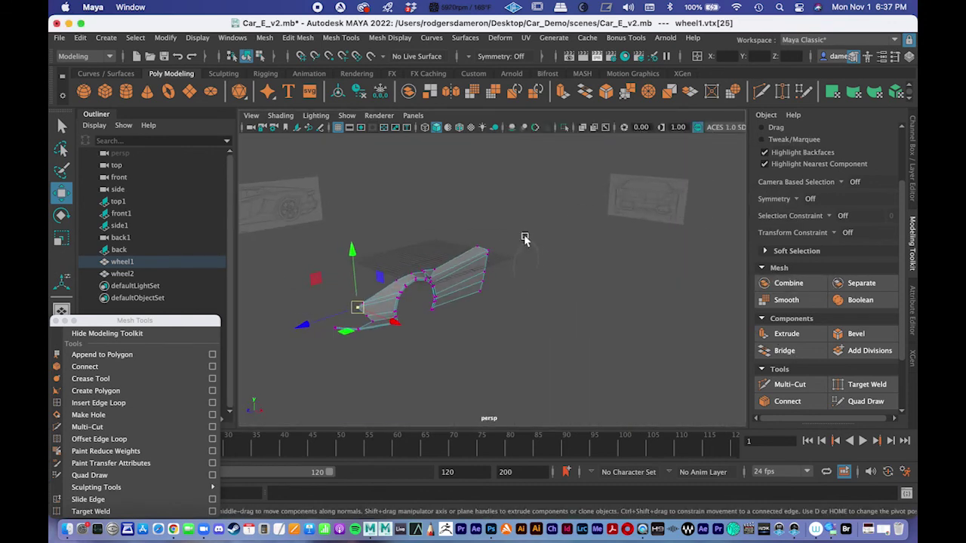
pyautogui.keyDown('alt'); pyautogui.moveTo(477, 261); pyautogui.dragTo(536, 231); pyautogui.keyUp('alt')
pyautogui.scroll(6, 554, 247)
pyautogui.keyDown('alt'); pyautogui.moveTo(554, 248); pyautogui.dragTo(569, 302, button='middle'); pyautogui.keyUp('alt')
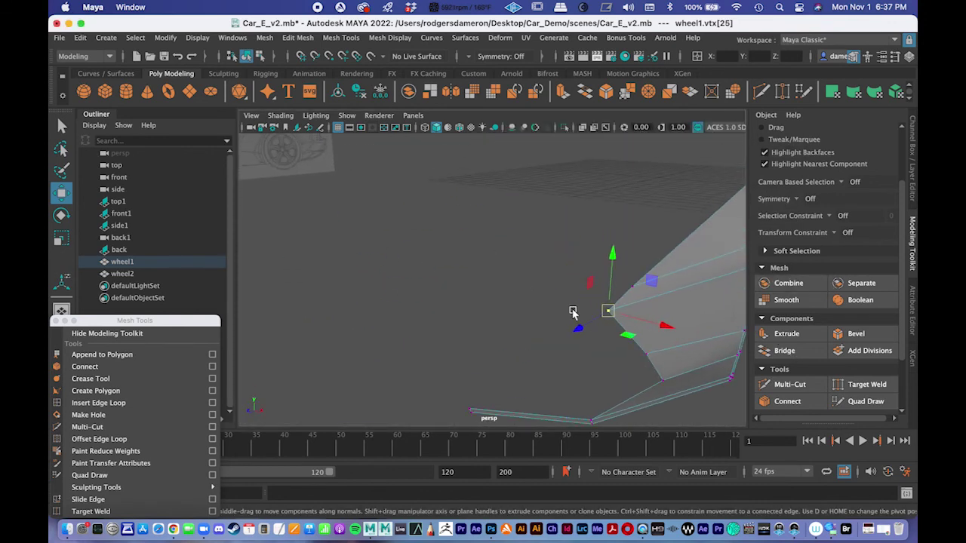
# Select the fender's front tip vertex and examine the nose and air intake outlines in the side blueprint.
pyautogui.press('q')
pyautogui.keyDown('alt'); pyautogui.moveTo(612, 317); pyautogui.dragTo(559, 251); pyautogui.keyUp('alt')
pyautogui.moveTo(548, 197); pyautogui.dragTo(541, 173, button='right')
pyautogui.keyDown('alt'); pyautogui.moveTo(540, 173); pyautogui.dragTo(531, 251); pyautogui.keyUp('alt')
pyautogui.moveTo(513, 270); pyautogui.dragTo(459, 198, button='right')
pyautogui.click(513, 264)
pyautogui.press('space')
pyautogui.press('space')
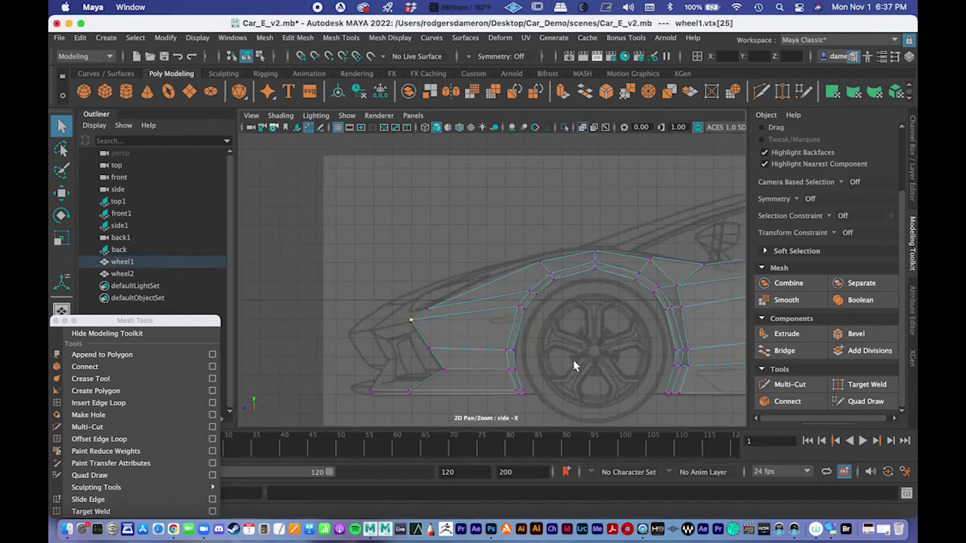
pyautogui.keyDown('alt'); pyautogui.moveTo(572, 361); pyautogui.dragTo(634, 328, button='middle'); pyautogui.keyUp('alt')
pyautogui.keyDown('alt'); pyautogui.moveTo(508, 322); pyautogui.dragTo(641, 332, button='right'); pyautogui.keyUp('alt')
pyautogui.keyDown('alt'); pyautogui.moveTo(485, 345); pyautogui.dragTo(595, 255, button='middle'); pyautogui.keyUp('alt')
pyautogui.keyDown('alt'); pyautogui.moveTo(496, 295); pyautogui.dragTo(590, 310, button='right'); pyautogui.keyUp('alt')
pyautogui.keyDown('alt'); pyautogui.moveTo(589, 310); pyautogui.dragTo(586, 305, button='middle'); pyautogui.keyUp('alt')
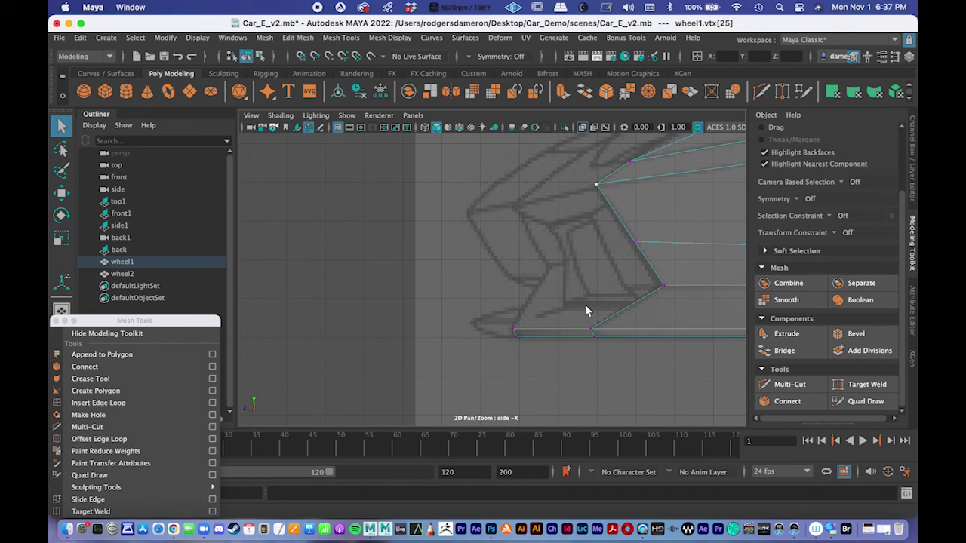
# In the front view, move the bumper strip's lower end vertex inward onto the air intake frame's lower corner.
pyautogui.press('space')
pyautogui.press('space')
pyautogui.keyDown('alt'); pyautogui.moveTo(632, 288); pyautogui.dragTo(637, 289, button='right'); pyautogui.keyUp('alt')
pyautogui.scroll(-6, 340, 292)
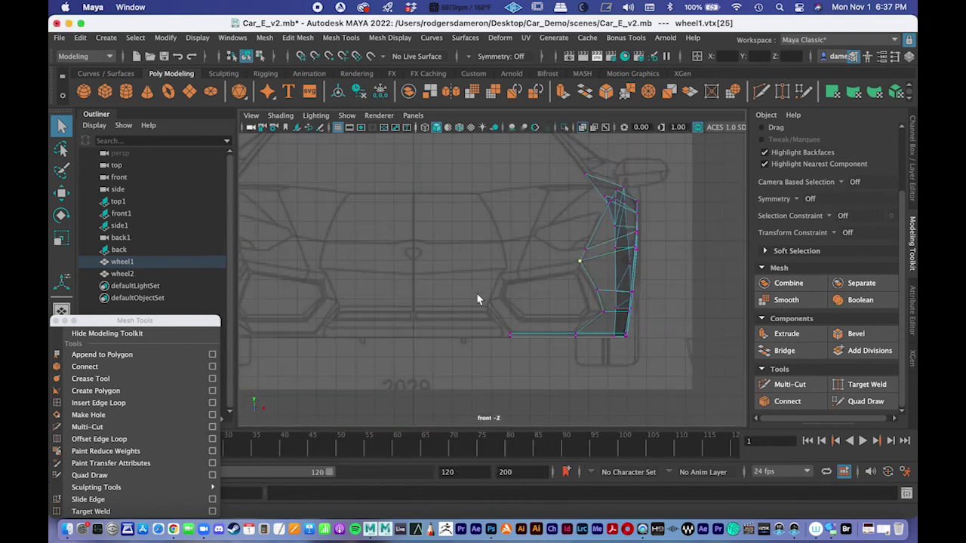
pyautogui.scroll(5, 510, 267)
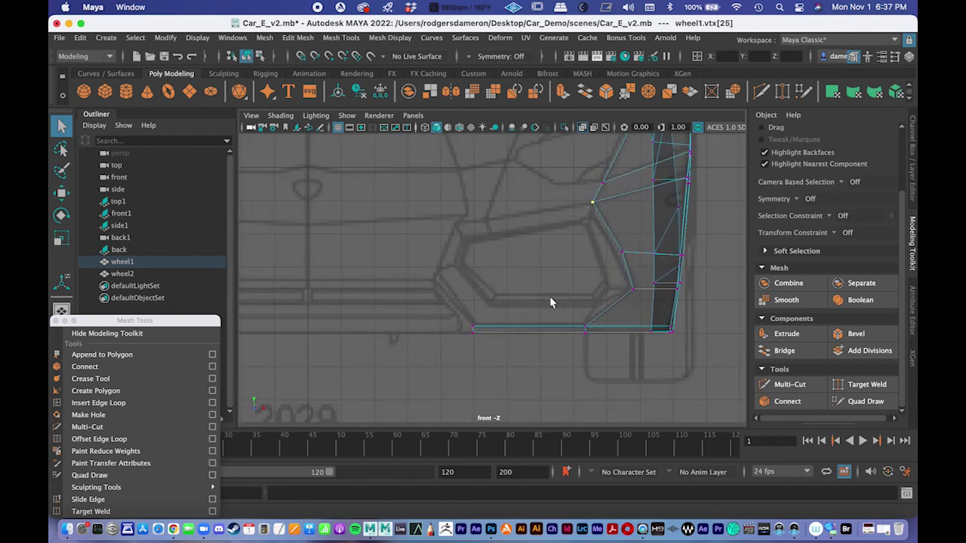
pyautogui.scroll(2, 491, 321)
pyautogui.moveTo(512, 324); pyautogui.dragTo(515, 347)
pyautogui.press('w')
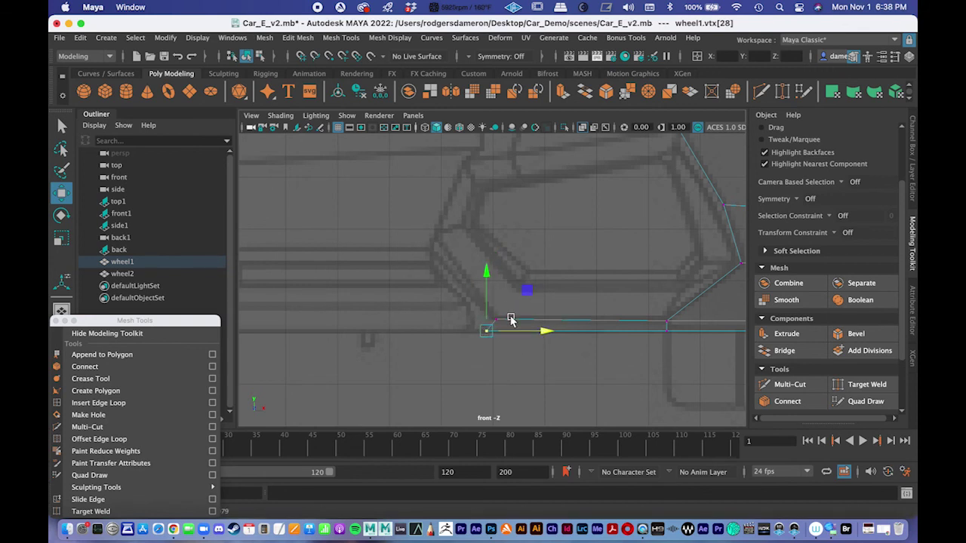
# Extrude the bumper strip's end edge inward and upward along the air intake frame's lower inner side.
pyautogui.press('q')
pyautogui.moveTo(499, 325); pyautogui.dragTo(492, 163, button='right')
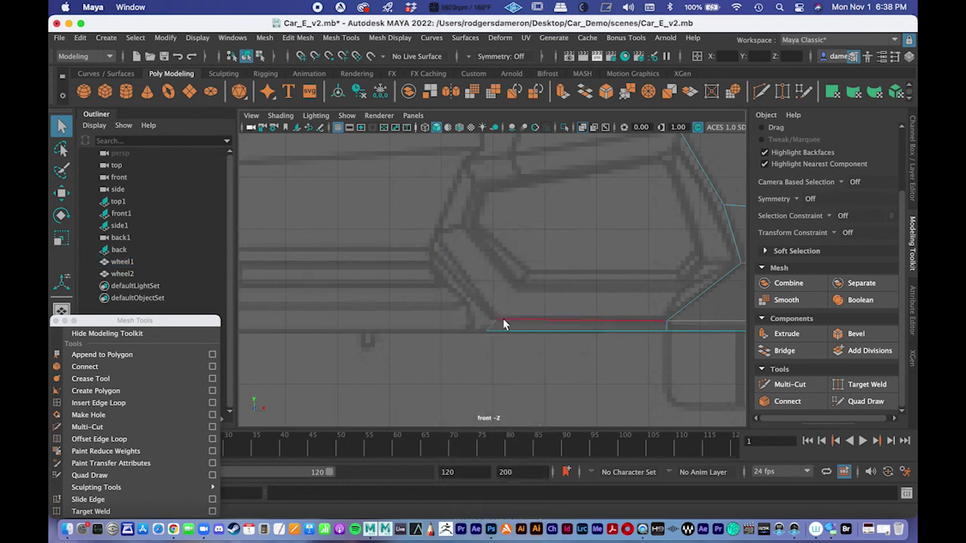
pyautogui.click(490, 330)
pyautogui.click(788, 333)
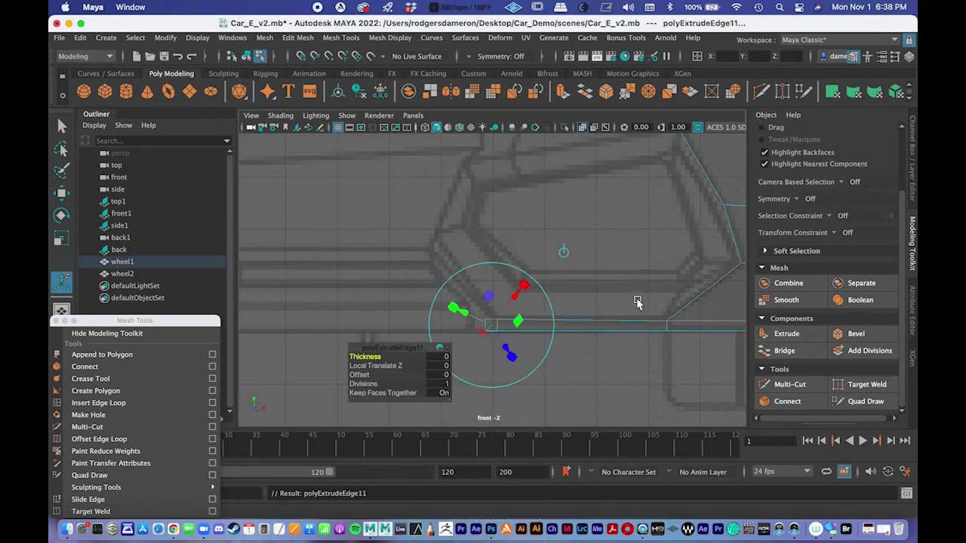
pyautogui.click(565, 252)
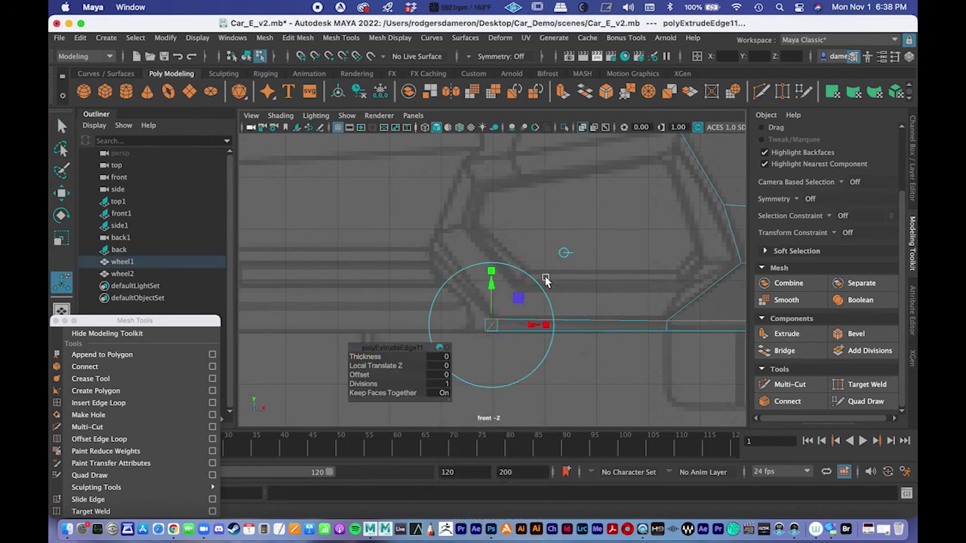
pyautogui.moveTo(488, 290); pyautogui.dragTo(455, 246)
pyautogui.moveTo(426, 197); pyautogui.dragTo(428, 210)
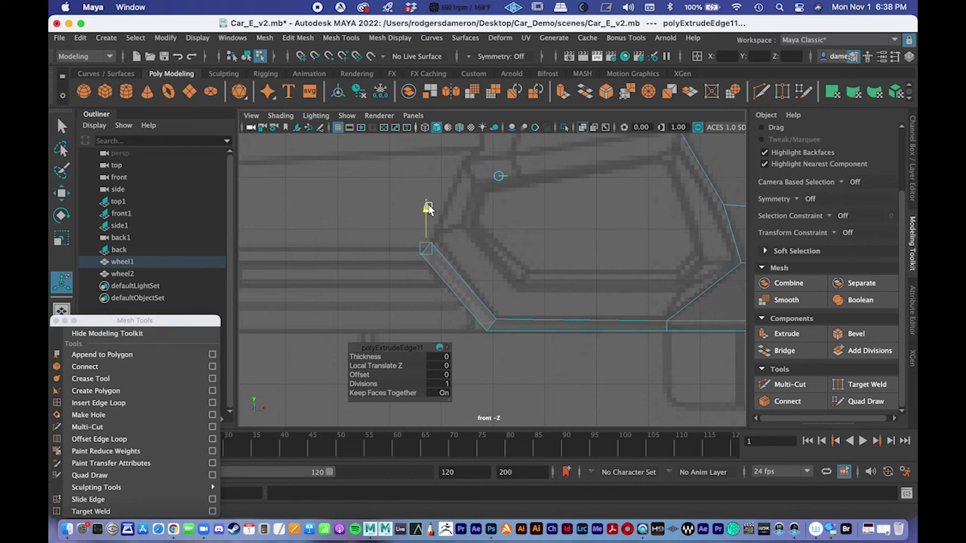
# In the front view, shift the bumper strip's extruded end edge sideways onto the air intake frame's inner corner.
pyautogui.moveTo(467, 252); pyautogui.dragTo(473, 252)
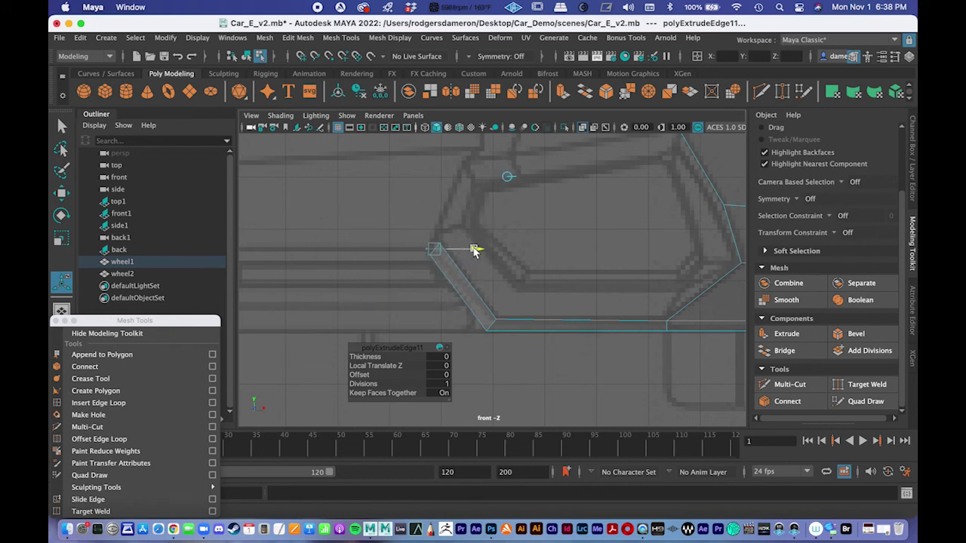
pyautogui.keyDown('alt'); pyautogui.moveTo(479, 260); pyautogui.dragTo(521, 280, button='middle'); pyautogui.keyUp('alt')
pyautogui.keyDown('alt'); pyautogui.moveTo(522, 281); pyautogui.dragTo(670, 323, button='right'); pyautogui.keyUp('alt')
pyautogui.keyDown('alt'); pyautogui.moveTo(557, 337); pyautogui.dragTo(583, 254, button='middle'); pyautogui.keyUp('alt')
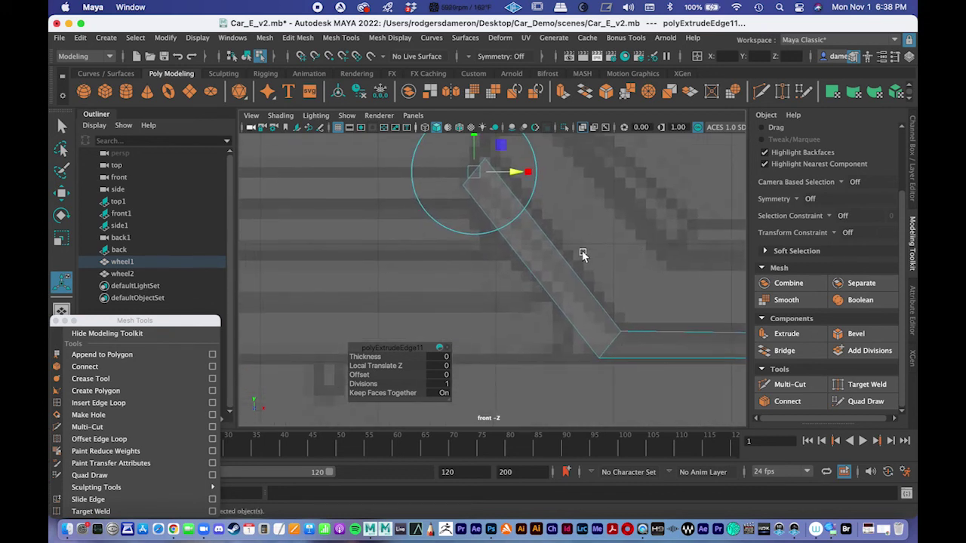
# Move the two vertices on the upper side of the strip's angled segment diagonally toward its outer edge to narrow the strip.
pyautogui.press('q')
pyautogui.moveTo(488, 174); pyautogui.dragTo(436, 175, button='right')
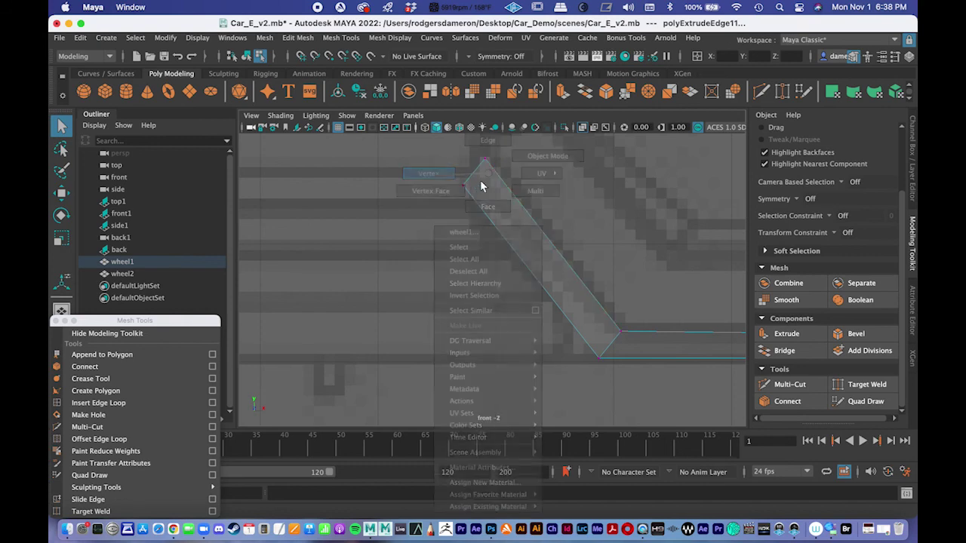
pyautogui.moveTo(472, 144); pyautogui.dragTo(513, 181)
pyautogui.keyDown('alt'); pyautogui.moveTo(536, 209); pyautogui.dragTo(534, 235, button='middle'); pyautogui.keyUp('alt')
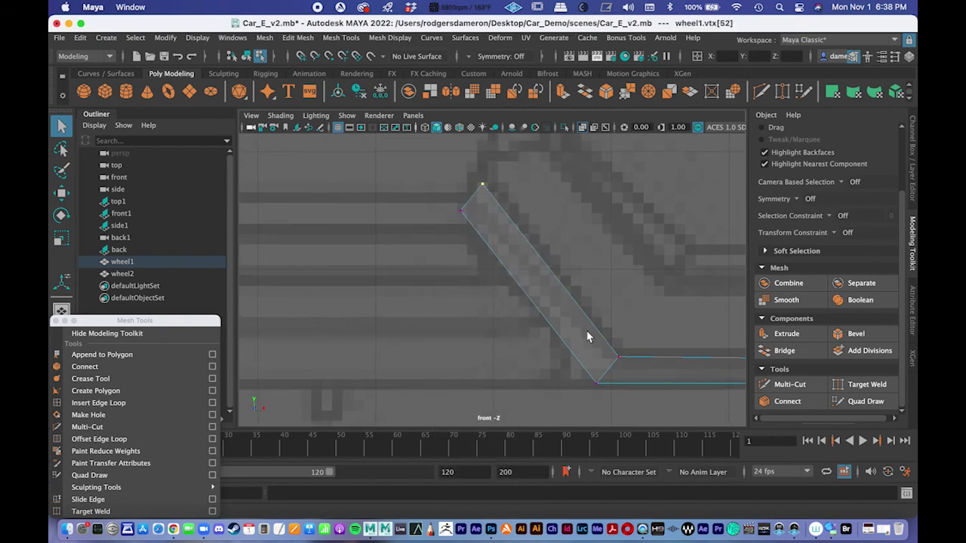
pyautogui.keyDown('shift'); pyautogui.click(624, 362); pyautogui.keyUp('shift')
pyautogui.press('w')
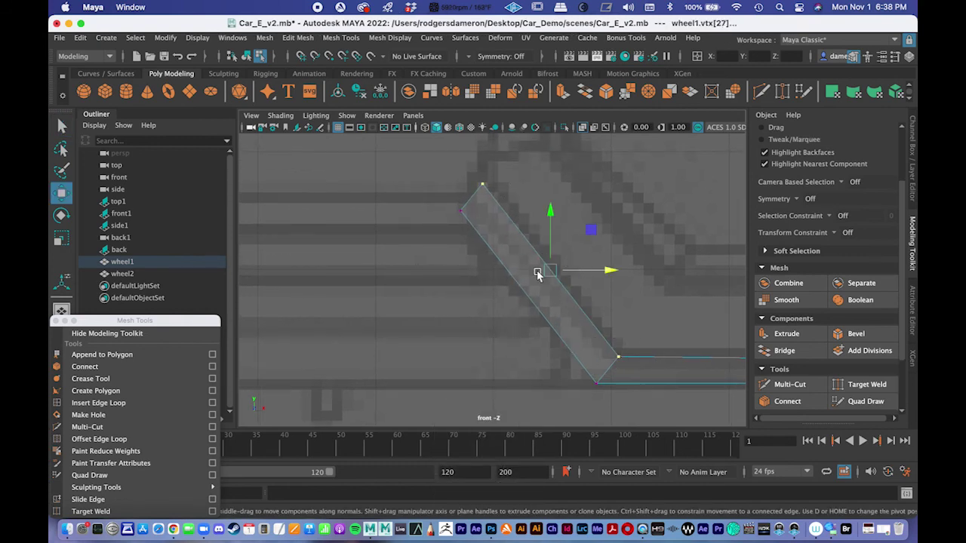
pyautogui.moveTo(551, 273); pyautogui.dragTo(543, 280)
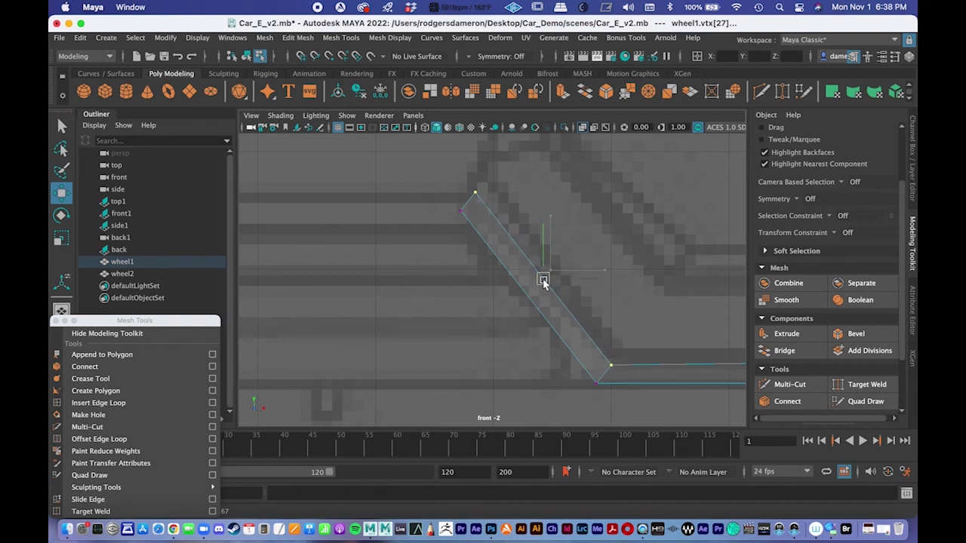
pyautogui.click(611, 363)
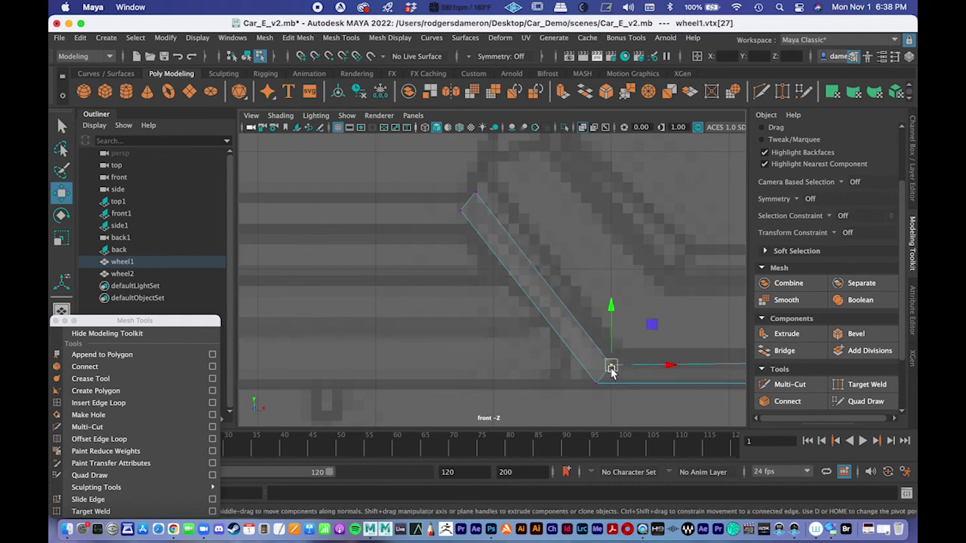
# Select the strip's two upper end vertices and, in the side view, move them backward and upward onto the intake frame's front corner.
pyautogui.keyDown('alt'); pyautogui.moveTo(654, 349); pyautogui.dragTo(522, 329, button='middle'); pyautogui.keyUp('alt')
pyautogui.scroll(-8, 515, 321)
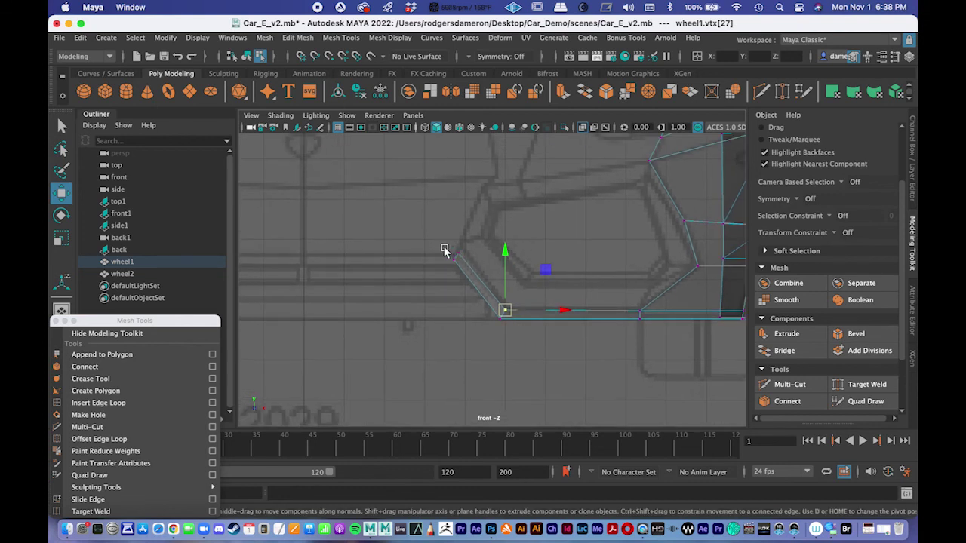
pyautogui.moveTo(469, 279); pyautogui.dragTo(450, 251)
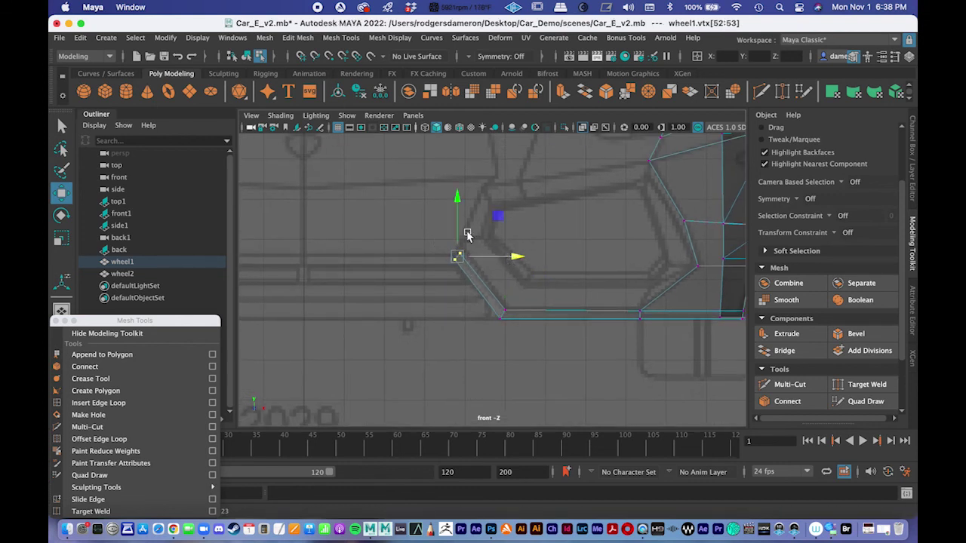
pyautogui.press('space')
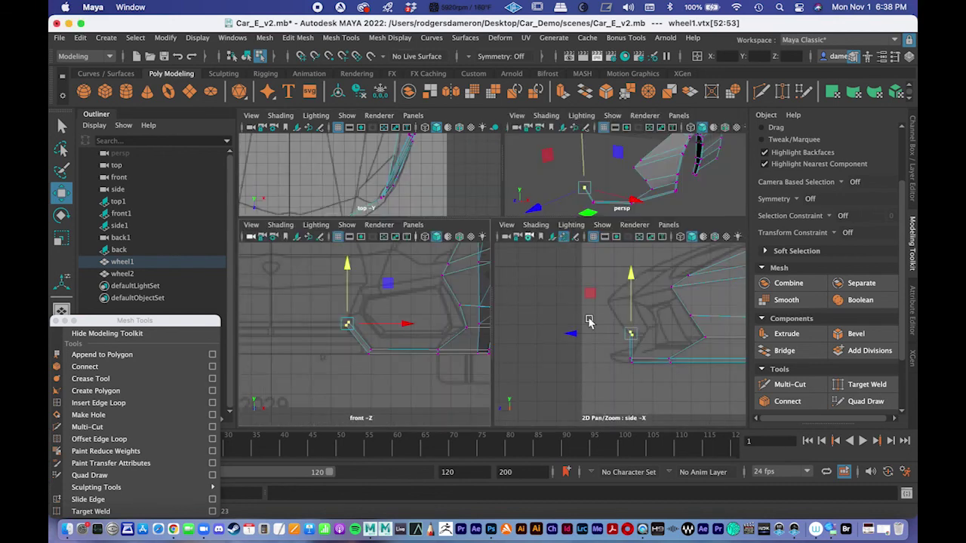
pyautogui.press('space')
pyautogui.keyDown('alt'); pyautogui.moveTo(503, 313); pyautogui.dragTo(573, 319, button='middle'); pyautogui.keyUp('alt')
pyautogui.scroll(2, 584, 320)
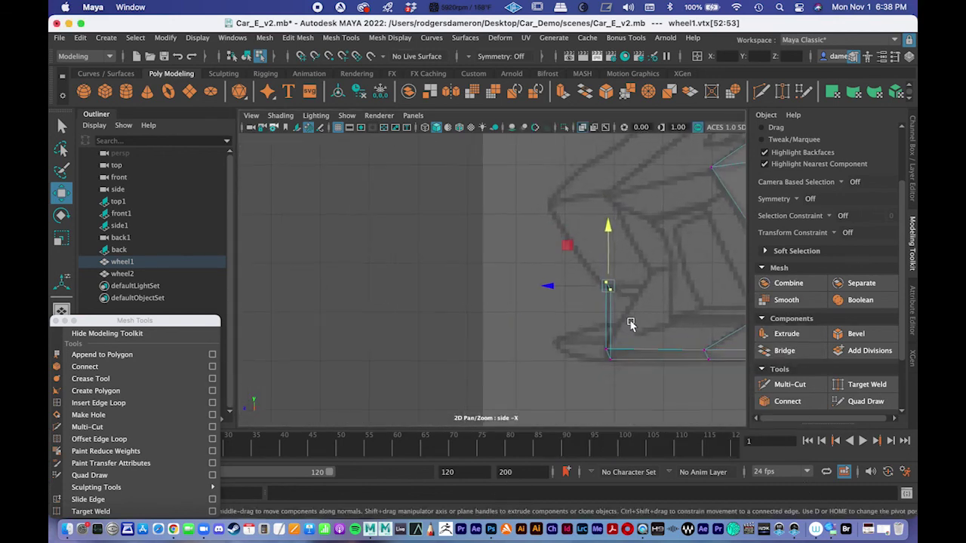
pyautogui.keyDown('alt'); pyautogui.moveTo(631, 325); pyautogui.dragTo(609, 327, button='middle'); pyautogui.keyUp('alt')
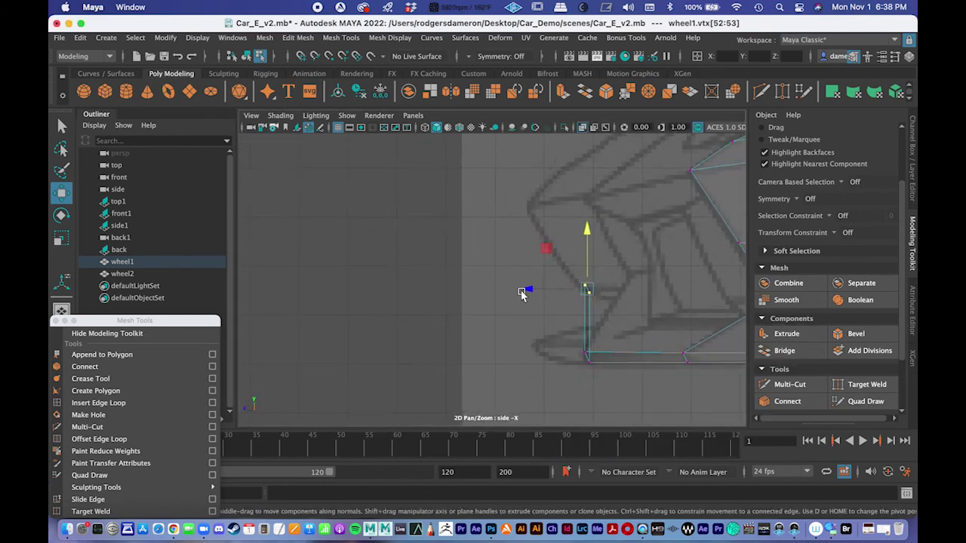
pyautogui.keyDown('alt'); pyautogui.moveTo(594, 292); pyautogui.dragTo(518, 277, button='middle'); pyautogui.keyUp('alt')
pyautogui.moveTo(453, 276); pyautogui.dragTo(494, 265)
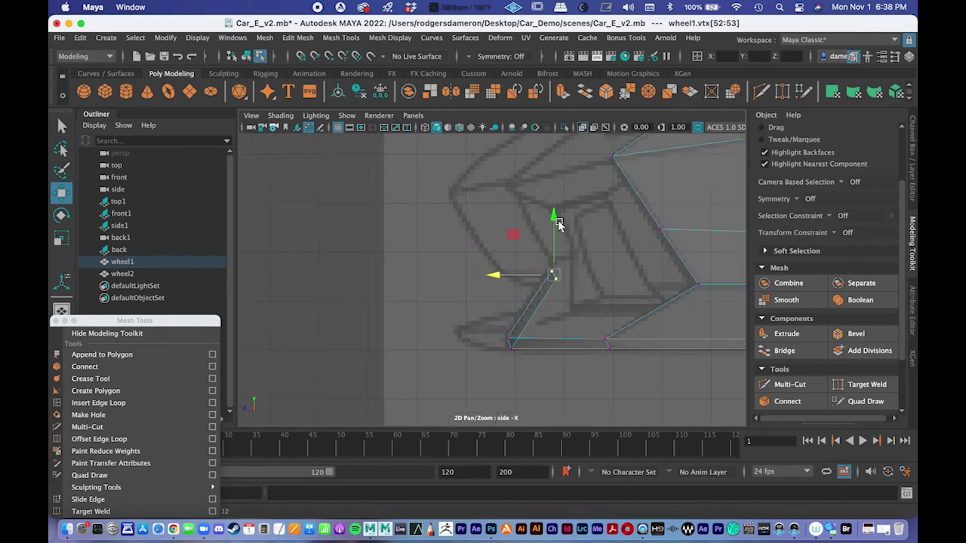
pyautogui.click(541, 243)
pyautogui.moveTo(547, 262); pyautogui.dragTo(567, 296)
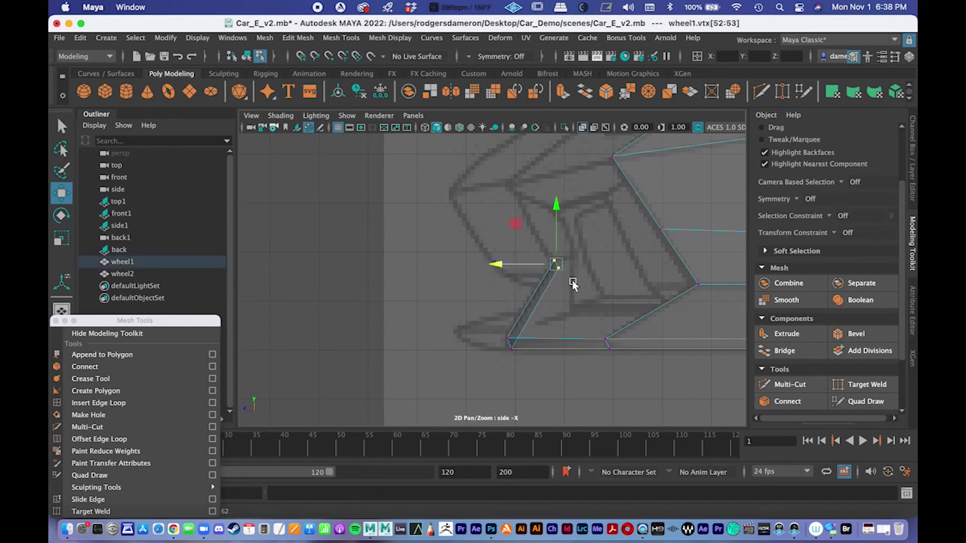
# In the side view, nudge the lower of the strip's two end vertices and check its position in perspective.
pyautogui.press('q')
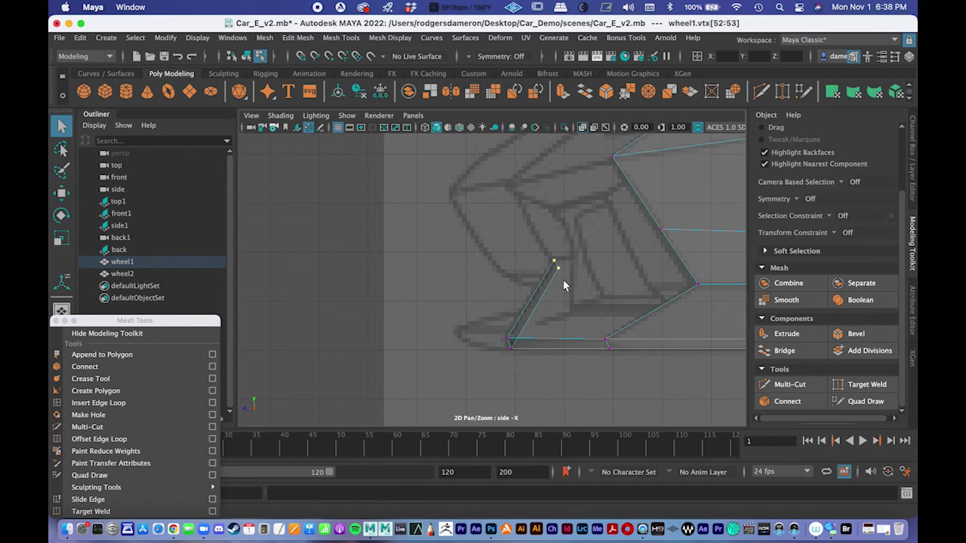
pyautogui.click(558, 273)
pyautogui.press('w')
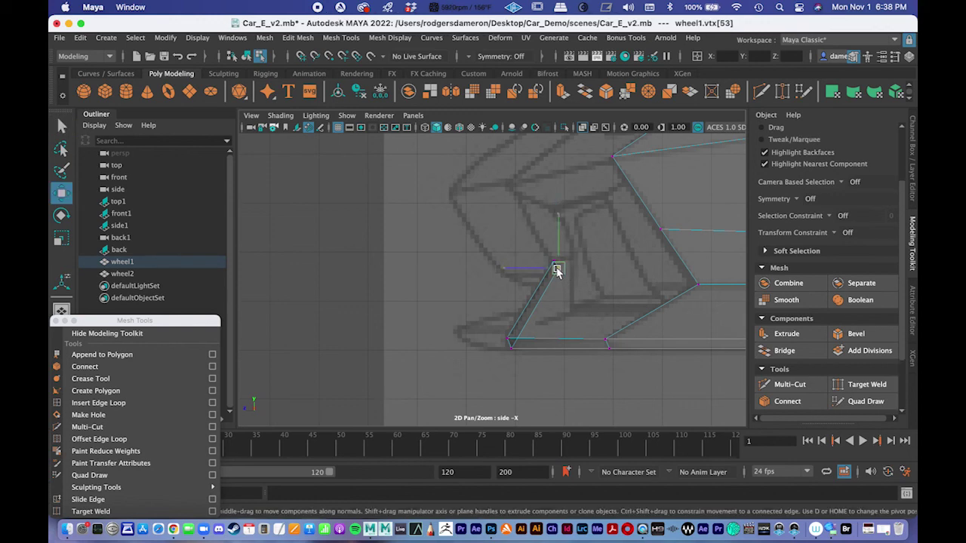
pyautogui.press('space')
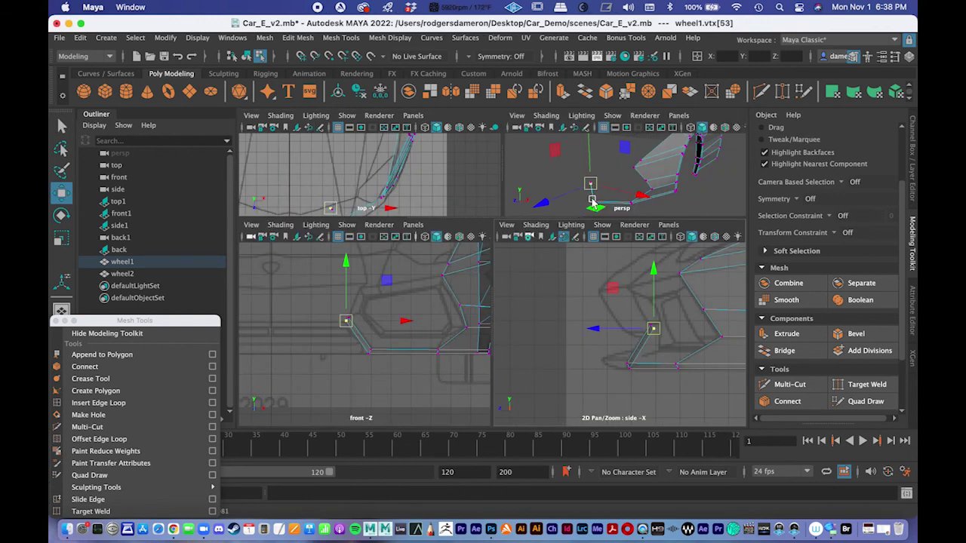
pyautogui.press('space')
pyautogui.keyDown('alt'); pyautogui.moveTo(452, 249); pyautogui.dragTo(525, 300); pyautogui.keyUp('alt')
pyautogui.press('space')
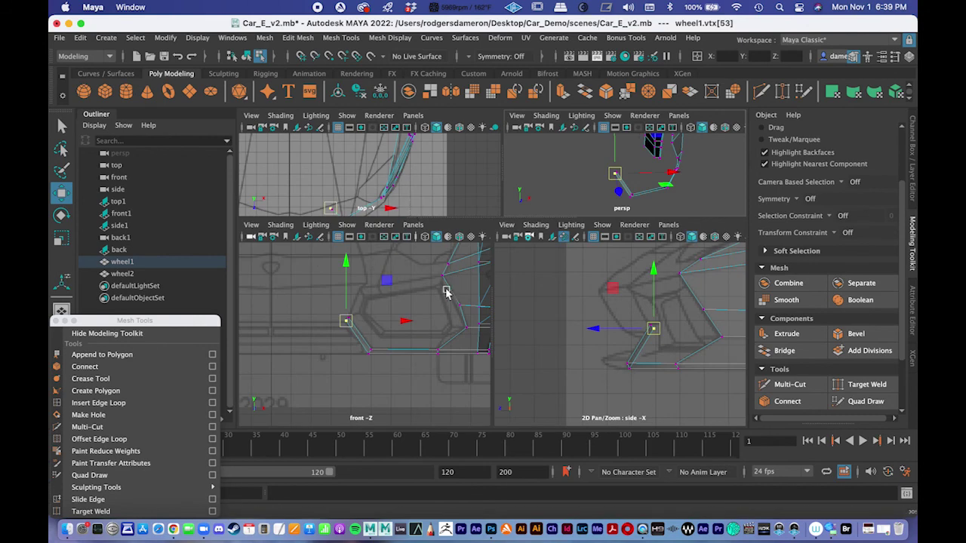
# Compare the strip's end with the air intake outlines in the front and side blueprints.
pyautogui.press('space')
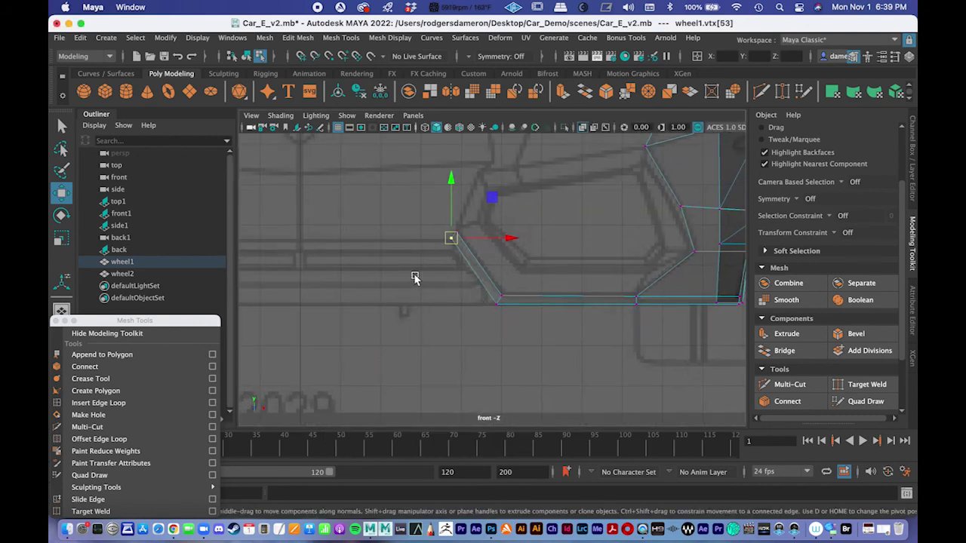
pyautogui.scroll(5, 416, 276)
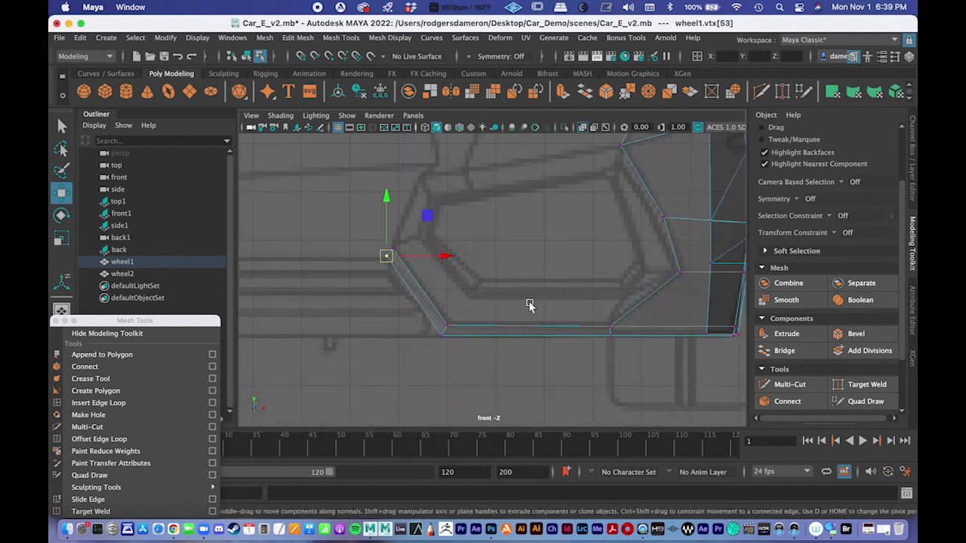
pyautogui.press('space')
pyautogui.scroll(4, 653, 338)
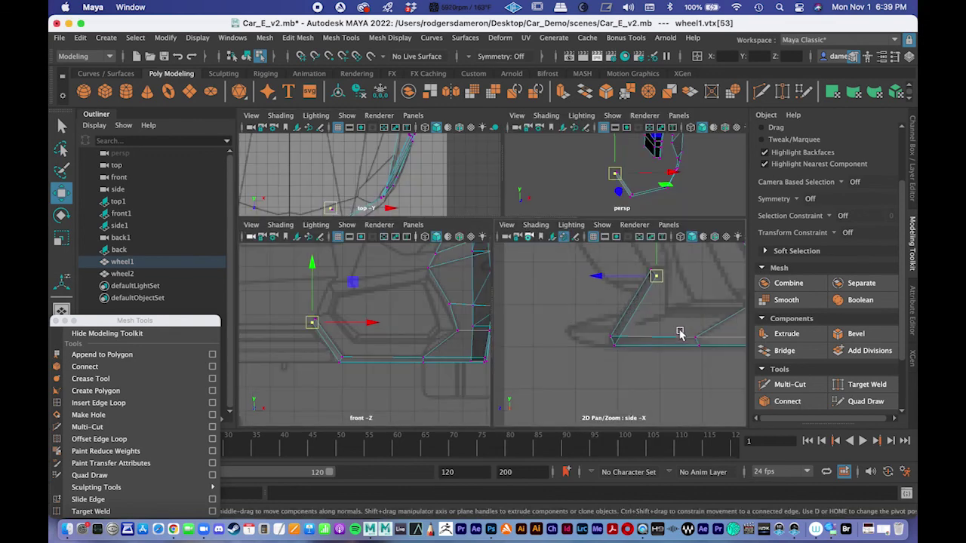
pyautogui.scroll(2, 650, 317)
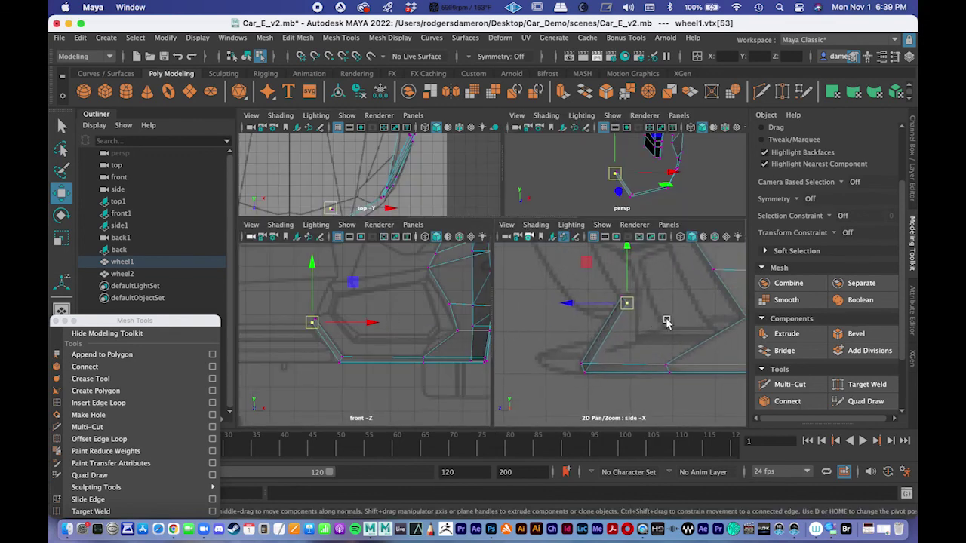
pyautogui.keyDown('alt'); pyautogui.moveTo(663, 303); pyautogui.dragTo(599, 327, button='middle'); pyautogui.keyUp('alt')
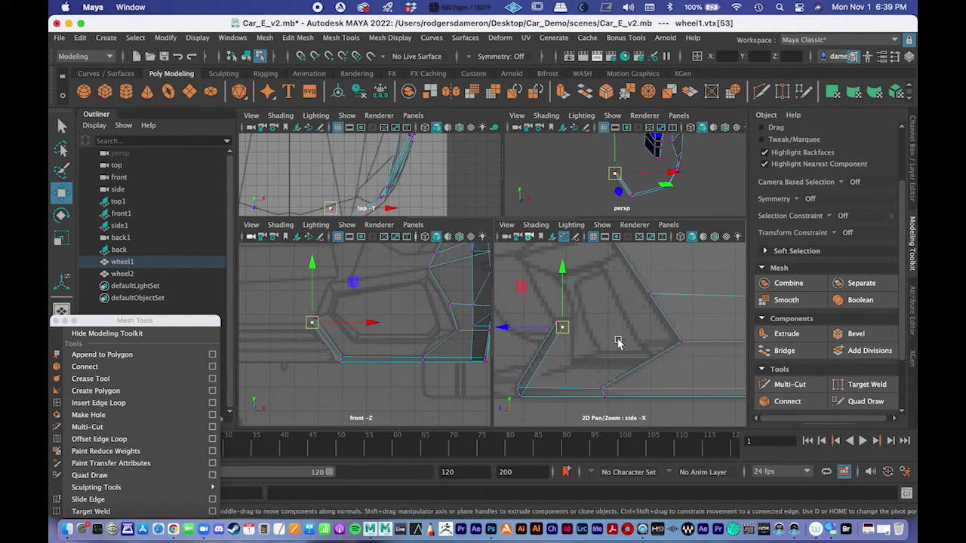
pyautogui.keyDown('alt'); pyautogui.moveTo(618, 341); pyautogui.dragTo(632, 357, button='middle'); pyautogui.keyUp('alt')
pyautogui.keyDown('alt'); pyautogui.moveTo(632, 358); pyautogui.dragTo(552, 342, button='right'); pyautogui.keyUp('alt')
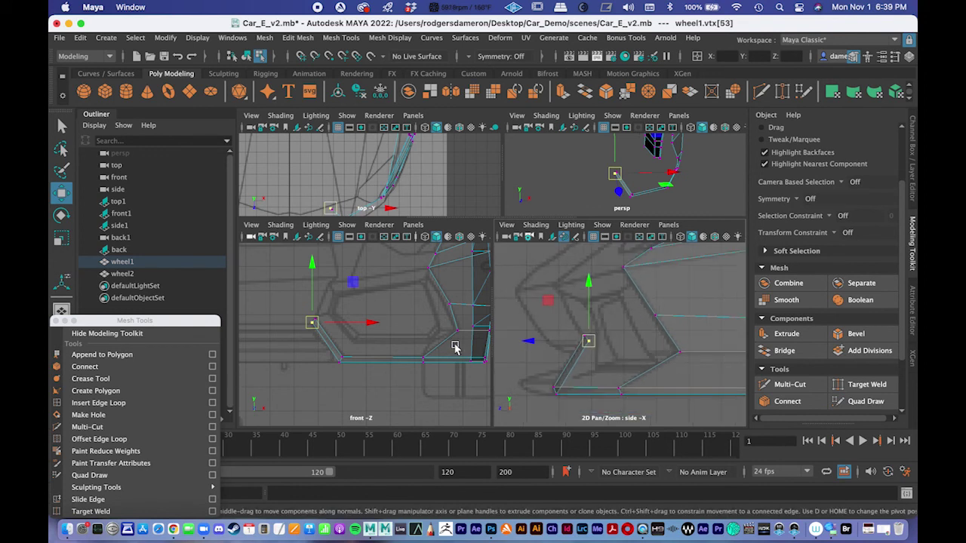
# In the top view, select the four vertices of the strip's angled segment and move them slightly forward toward the bumper outline.
pyautogui.press('space')
pyautogui.keyDown('alt'); pyautogui.moveTo(418, 290); pyautogui.dragTo(475, 220, button='middle'); pyautogui.keyUp('alt')
pyautogui.keyDown('alt'); pyautogui.moveTo(475, 221); pyautogui.dragTo(534, 269, button='right'); pyautogui.keyUp('alt')
pyautogui.moveTo(534, 269)
pyautogui.keyDown('alt'); pyautogui.mouseDown(button='middle')
pyautogui.moveTo(545, 253)
pyautogui.moveTo(520, 304)
pyautogui.moveTo(537, 284)
pyautogui.mouseUp(button='middle'); pyautogui.keyUp('alt')
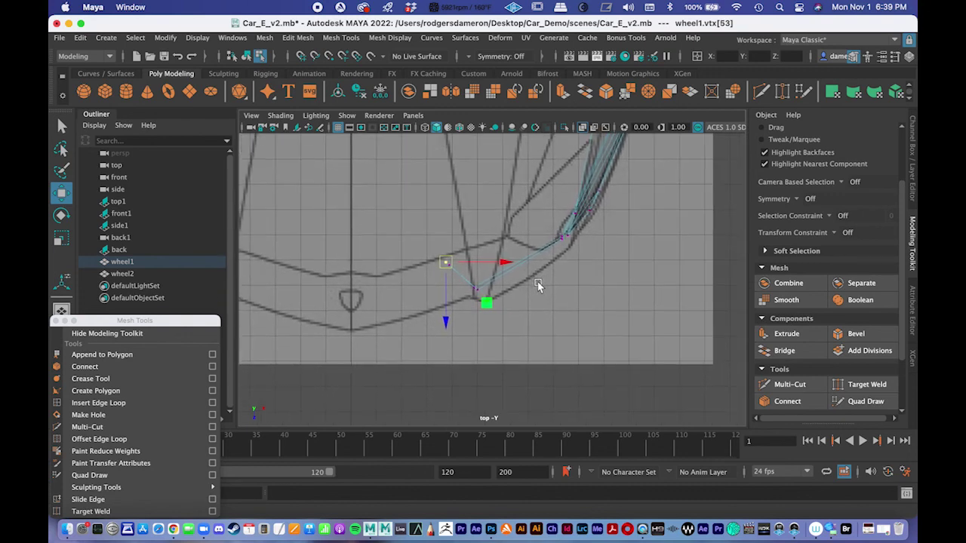
pyautogui.moveTo(502, 298); pyautogui.dragTo(503, 297)
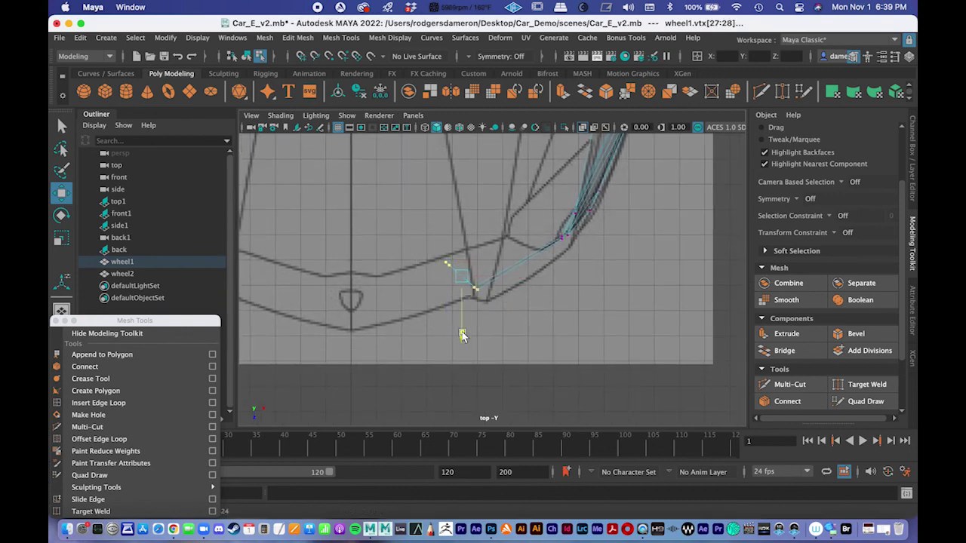
# In the front view, lower the strip's end vertices slightly to fit the intake frame's inner corner and check them in the side view.
pyautogui.press('space')
pyautogui.press('space')
pyautogui.scroll(5, 415, 287)
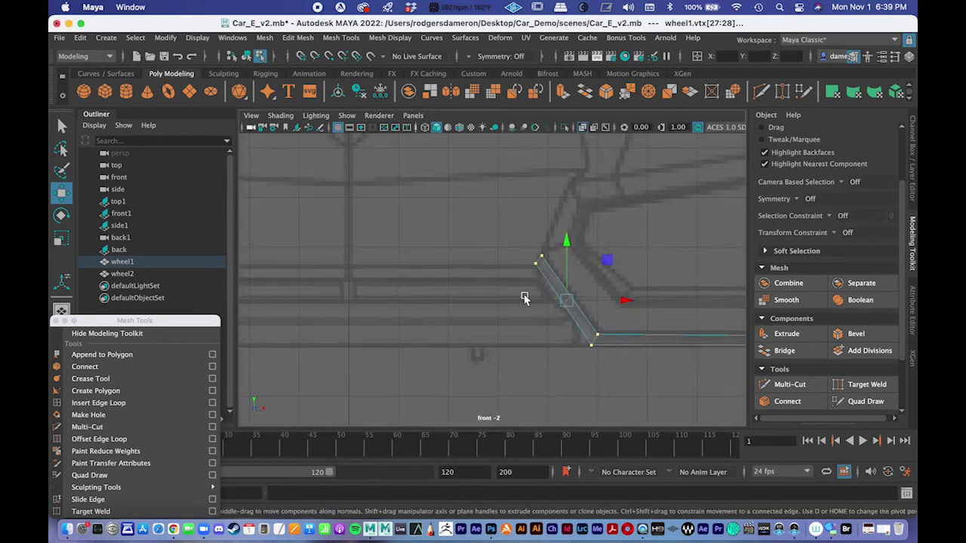
pyautogui.moveTo(565, 241); pyautogui.dragTo(567, 252)
pyautogui.moveTo(510, 241); pyautogui.dragTo(534, 269)
pyautogui.moveTo(538, 206); pyautogui.dragTo(537, 211)
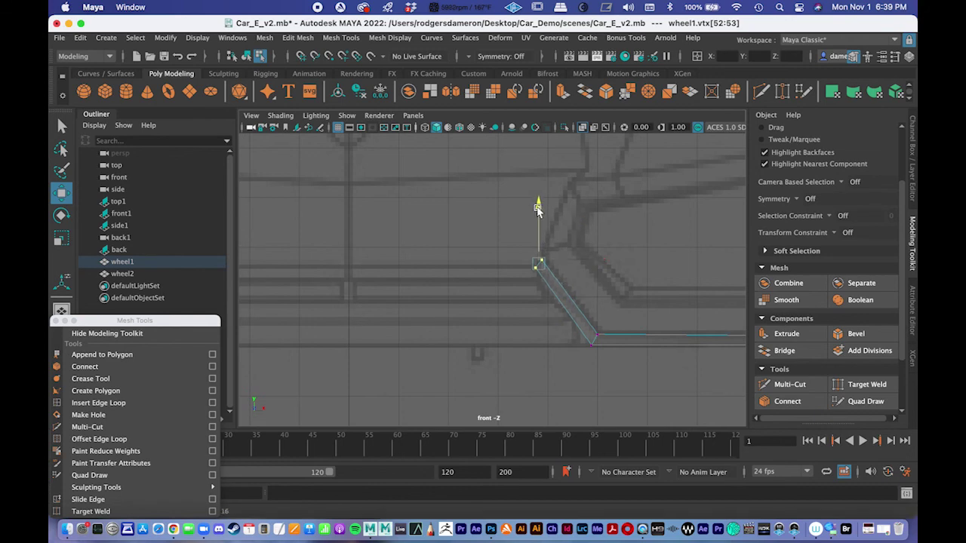
pyautogui.press('space')
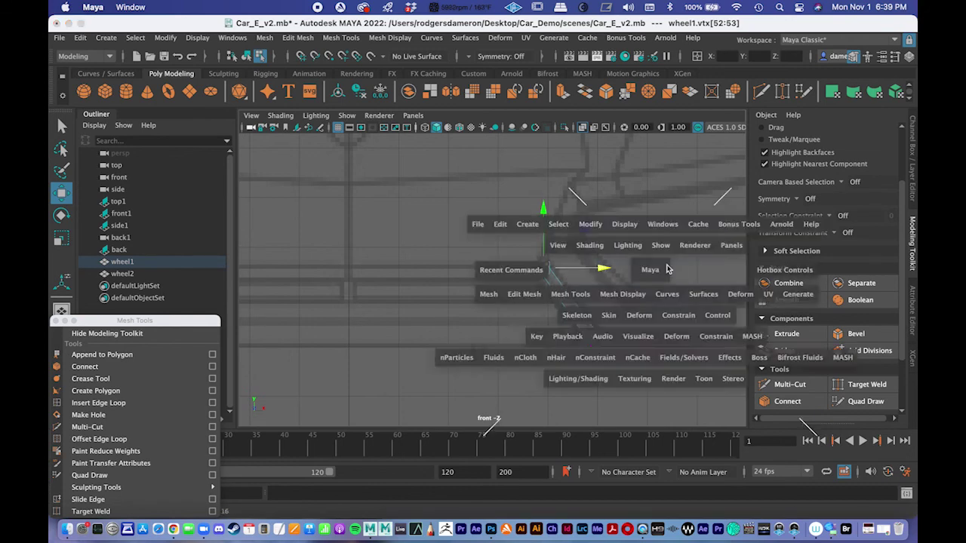
pyautogui.press('space')
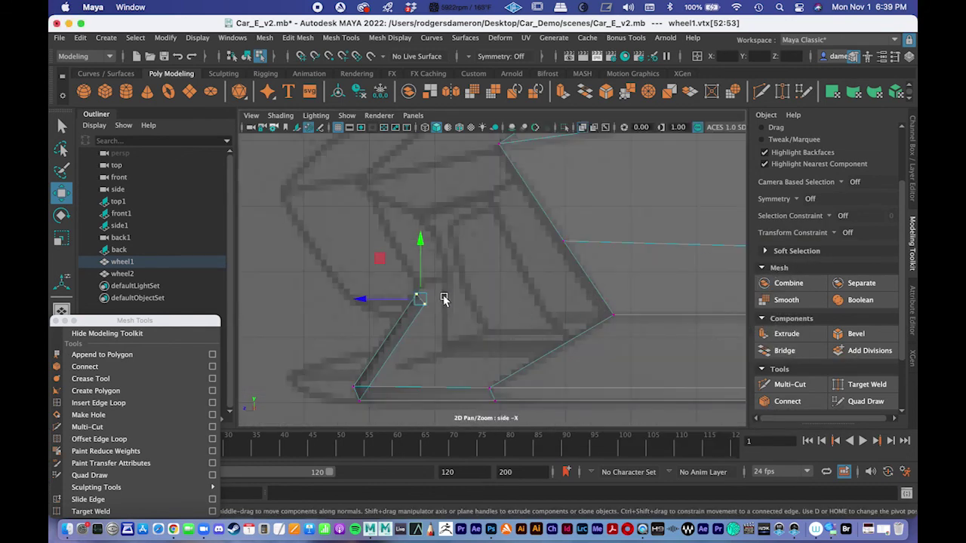
pyautogui.press('space')
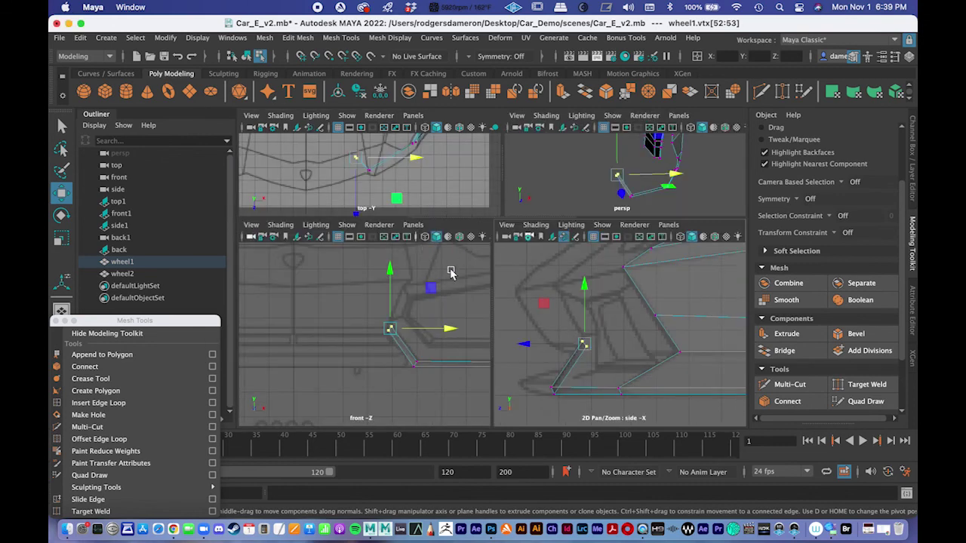
# In the front view, select the short fender edge at the air intake's upper outer corner and compare it with the headlight and hood outlines.
pyautogui.press('space')
pyautogui.scroll(-5, 465, 330)
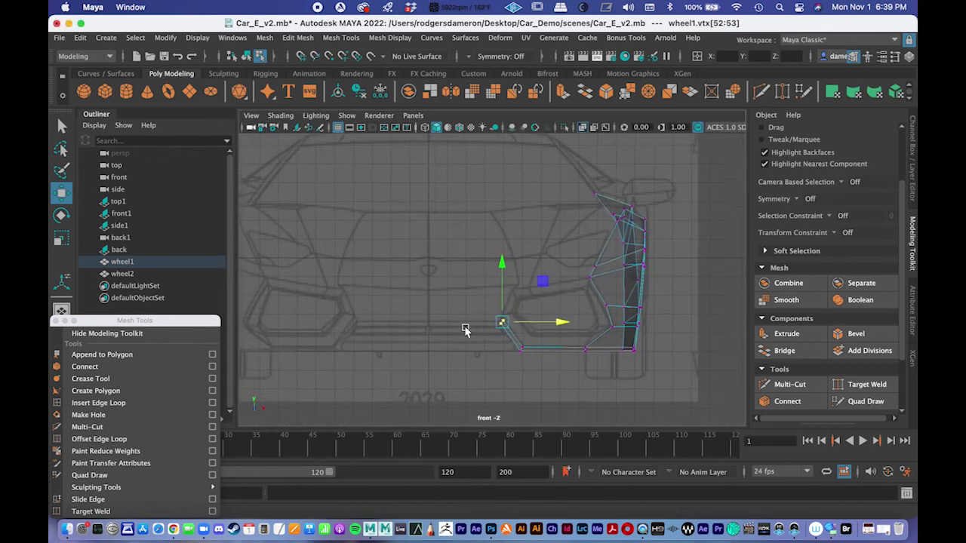
pyautogui.scroll(5, 483, 328)
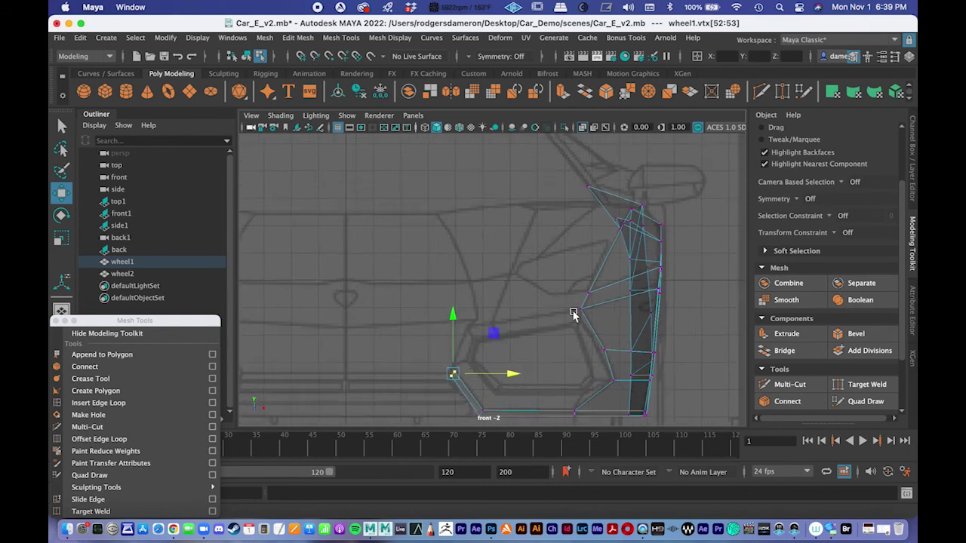
pyautogui.scroll(2, 573, 313)
pyautogui.press('q')
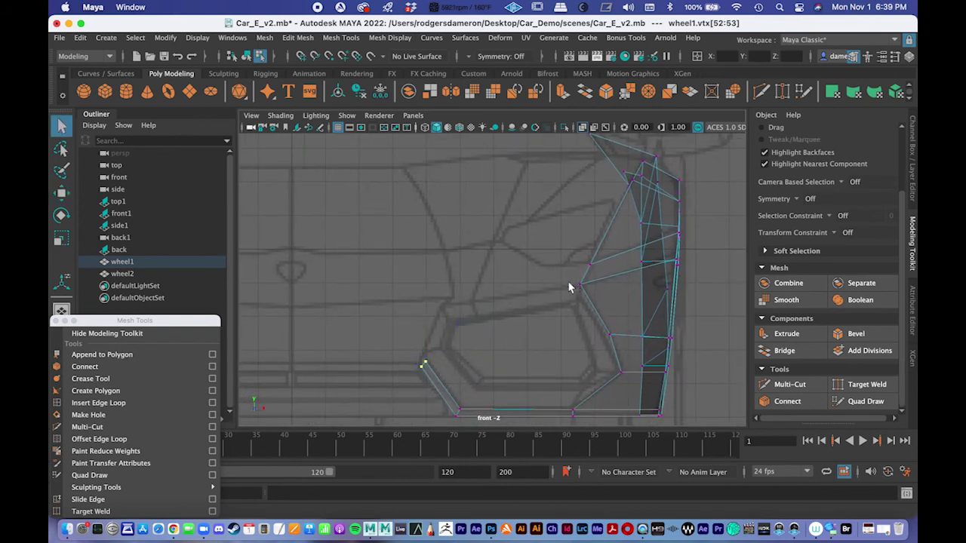
pyautogui.moveTo(581, 276); pyautogui.dragTo(582, 162, button='right')
pyautogui.click(586, 273)
pyautogui.click(585, 270)
pyautogui.keyDown('alt'); pyautogui.moveTo(553, 294); pyautogui.dragTo(551, 274, button='middle'); pyautogui.keyUp('alt')
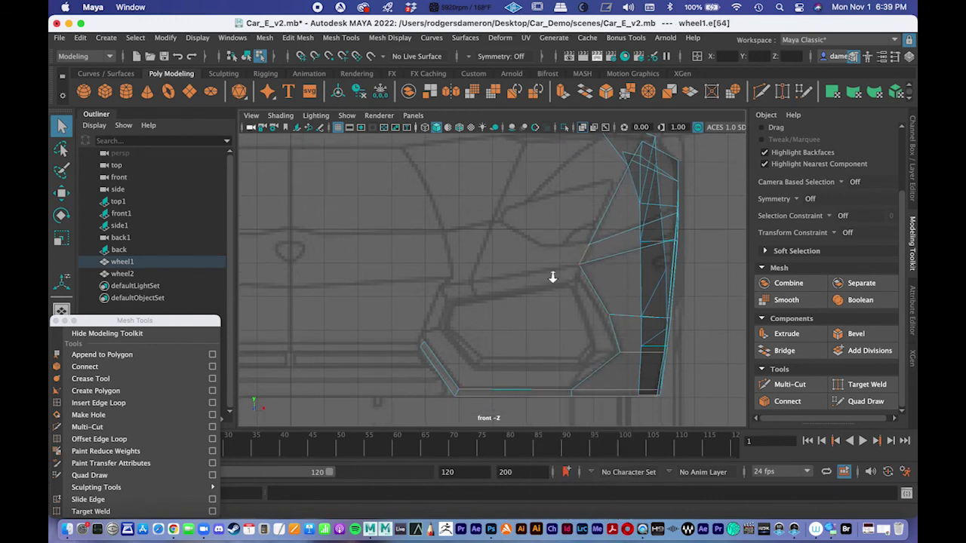
pyautogui.keyDown('alt'); pyautogui.moveTo(552, 274); pyautogui.dragTo(585, 271, button='right'); pyautogui.keyUp('alt')
pyautogui.keyDown('alt'); pyautogui.moveTo(586, 273); pyautogui.dragTo(584, 277, button='middle'); pyautogui.keyUp('alt')
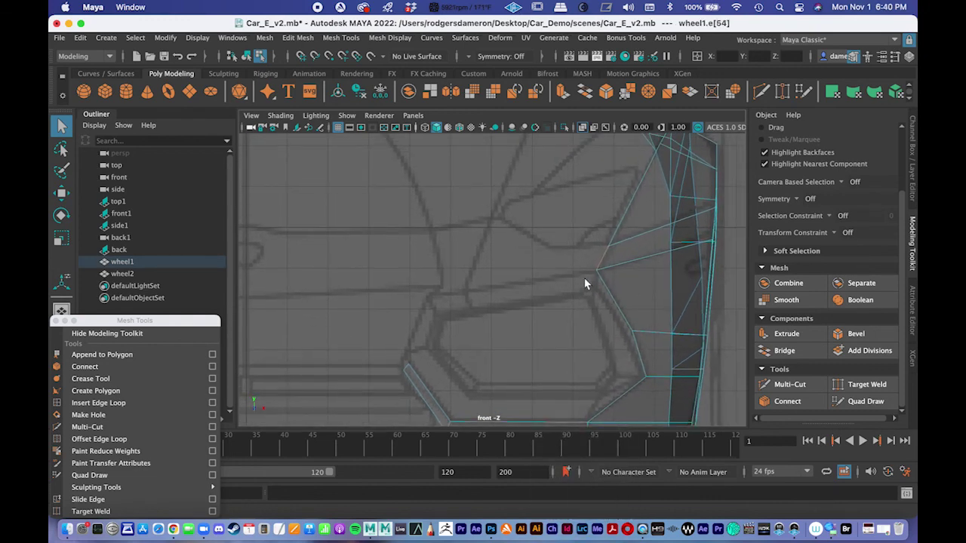
pyautogui.keyDown('alt'); pyautogui.moveTo(627, 249); pyautogui.dragTo(612, 282, button='middle'); pyautogui.keyUp('alt')
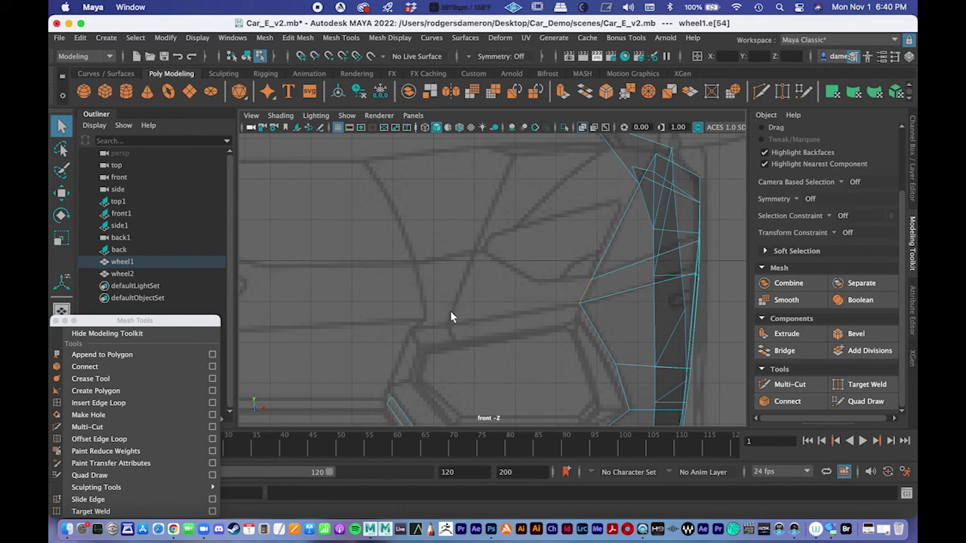
pyautogui.keyDown('alt'); pyautogui.moveTo(546, 250); pyautogui.dragTo(535, 280, button='middle'); pyautogui.keyUp('alt')
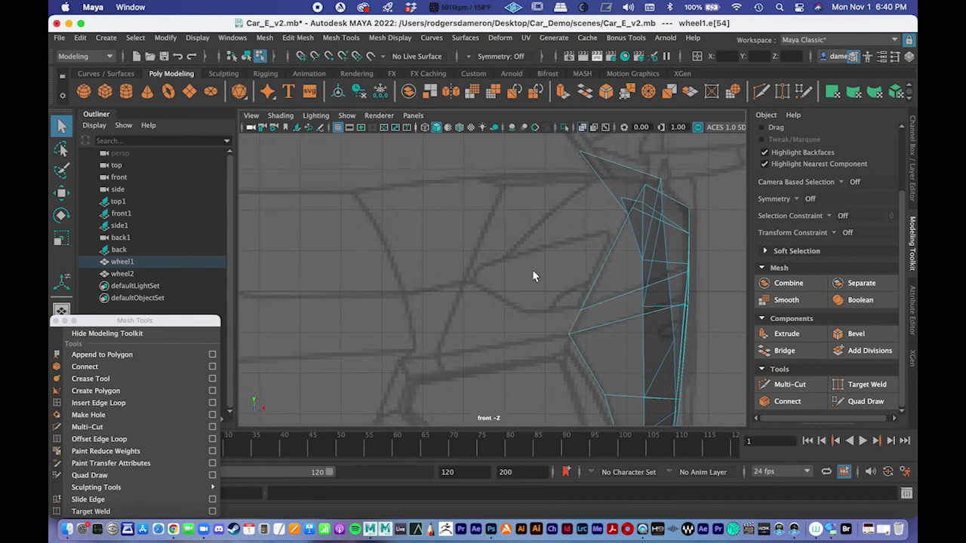
pyautogui.keyDown('alt'); pyautogui.moveTo(535, 279); pyautogui.dragTo(509, 264, button='right'); pyautogui.keyUp('alt')
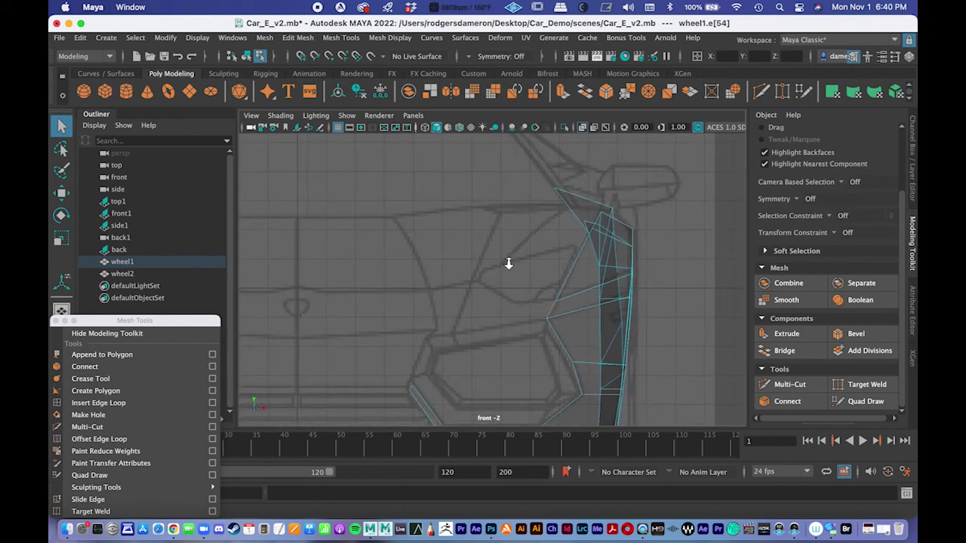
# Extrude the selected edge inward as a strip between headlight and air intake, fitting its end to the panel line above the intake's inner corner.
pyautogui.click(785, 334)
pyautogui.keyDown('alt'); pyautogui.moveTo(584, 290); pyautogui.dragTo(639, 226, button='middle'); pyautogui.keyUp('alt')
pyautogui.moveTo(647, 249); pyautogui.dragTo(560, 260)
pyautogui.moveTo(520, 211); pyautogui.dragTo(520, 222)
pyautogui.moveTo(557, 256); pyautogui.dragTo(550, 256)
pyautogui.keyDown('alt'); pyautogui.moveTo(549, 257); pyautogui.dragTo(565, 216, button='middle'); pyautogui.keyUp('alt')
pyautogui.keyDown('alt'); pyautogui.moveTo(566, 214); pyautogui.dragTo(599, 214, button='right'); pyautogui.keyUp('alt')
pyautogui.scroll(4, 599, 215)
pyautogui.moveTo(511, 214); pyautogui.dragTo(513, 215)
pyautogui.moveTo(553, 251); pyautogui.dragTo(556, 252)
pyautogui.press('q')
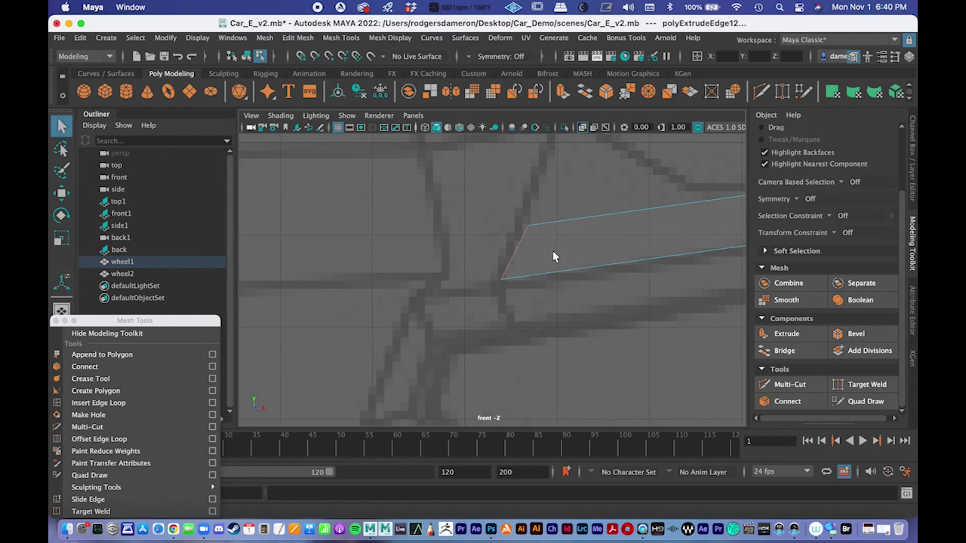
# Nudge the upper end vertex of the strip above the intake slightly inward onto the blueprint's slanted panel line.
pyautogui.moveTo(539, 241); pyautogui.dragTo(496, 202, button='right')
pyautogui.moveTo(499, 210); pyautogui.dragTo(551, 232)
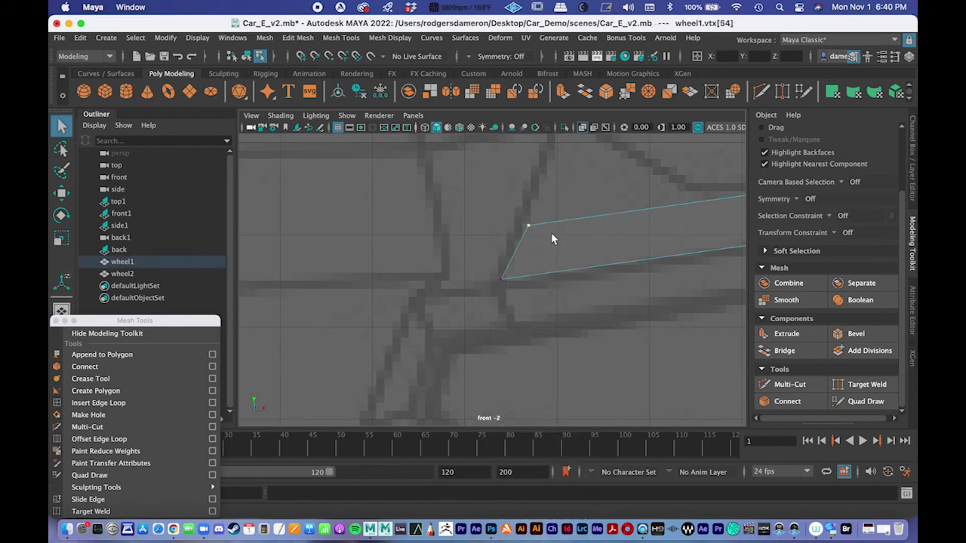
pyautogui.press('w')
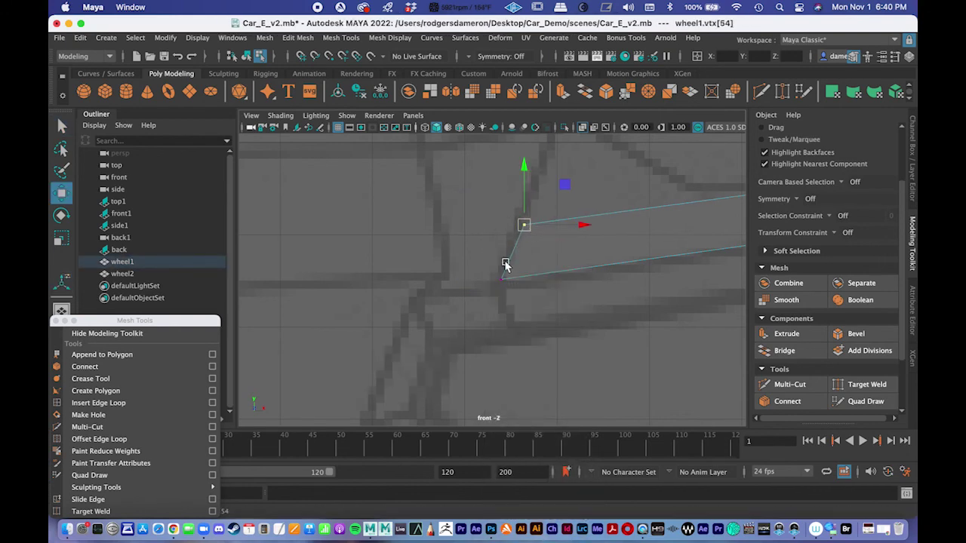
pyautogui.keyDown('alt'); pyautogui.moveTo(506, 263); pyautogui.dragTo(420, 265, button='middle'); pyautogui.keyUp('alt')
pyautogui.scroll(-5, 488, 262)
pyautogui.press('space')
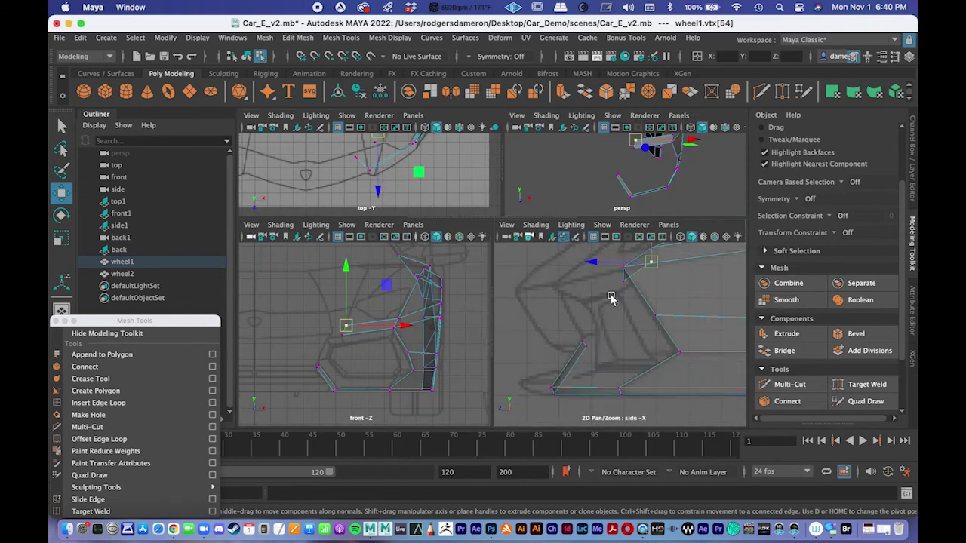
# Select both end vertices of the strip above the intake in perspective and ready them for moving in the side view.
pyautogui.press('space')
pyautogui.keyDown('alt'); pyautogui.moveTo(551, 281); pyautogui.dragTo(563, 368, button='middle'); pyautogui.keyUp('alt')
pyautogui.press('space')
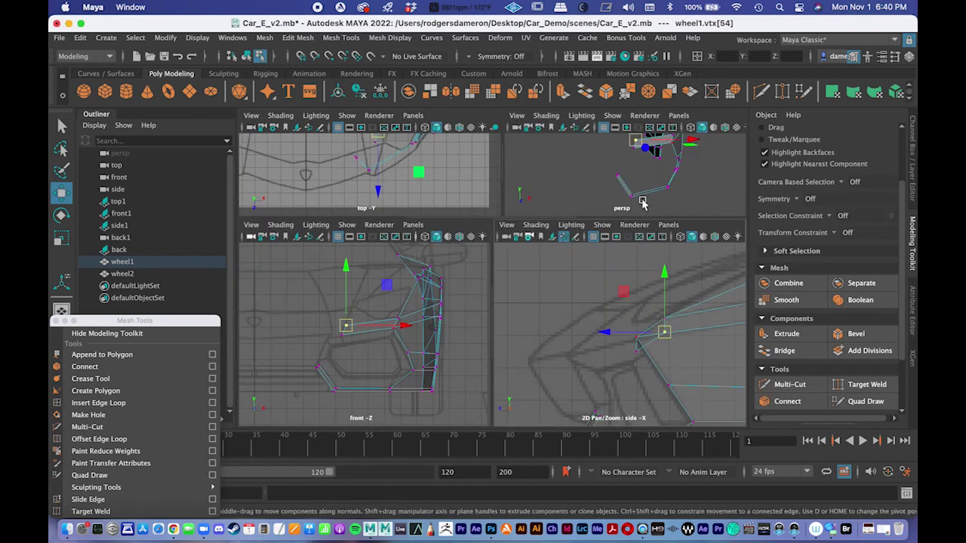
pyautogui.scroll(3, 637, 195)
pyautogui.press('space')
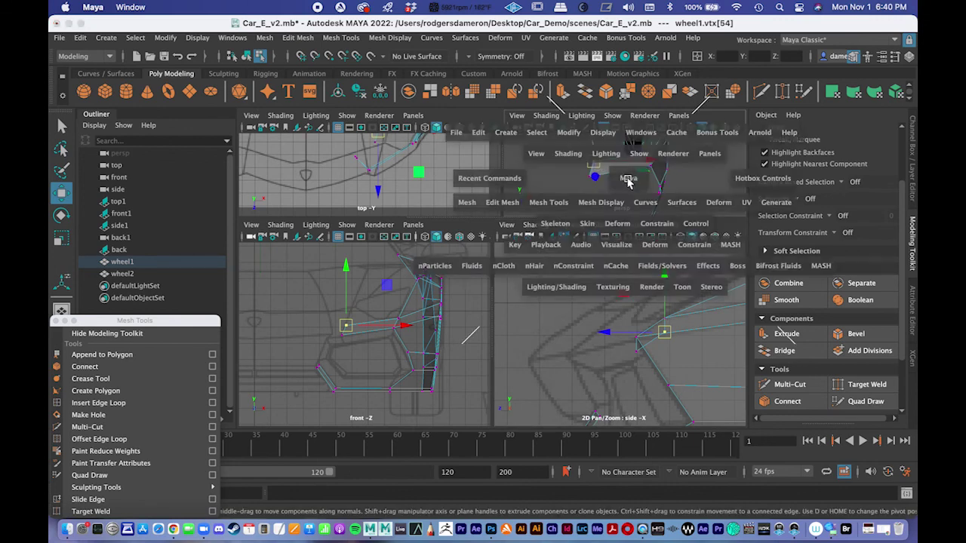
pyautogui.press('q')
pyautogui.moveTo(408, 240); pyautogui.dragTo(449, 310)
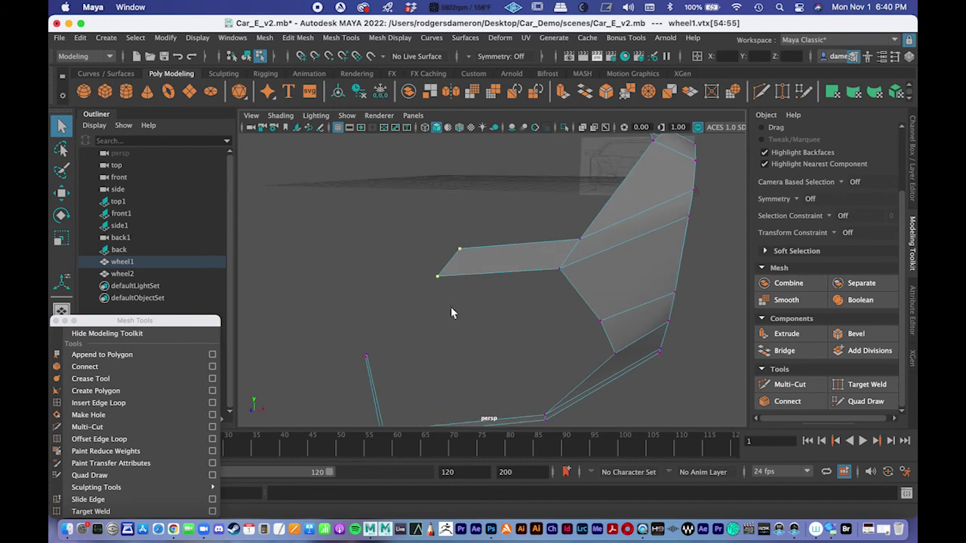
pyautogui.press('space')
pyautogui.press('space')
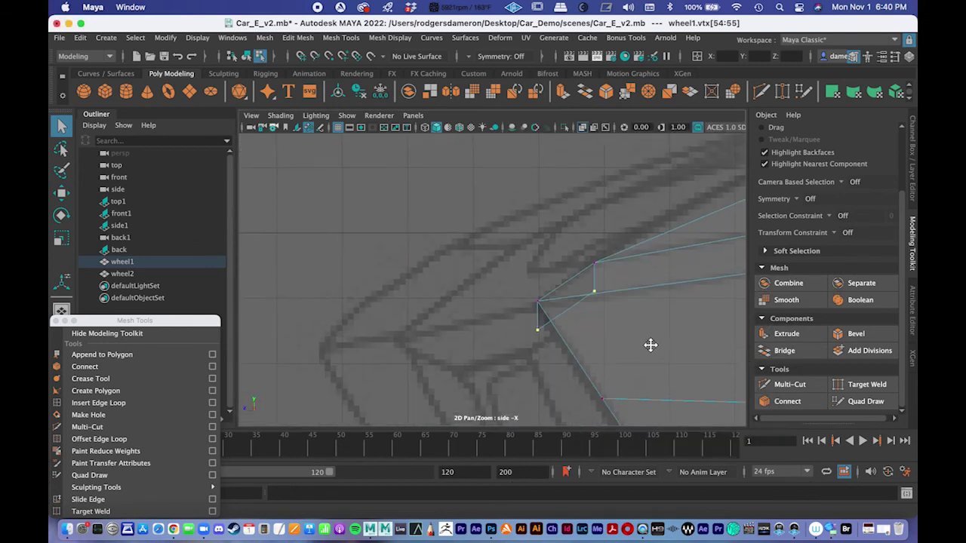
pyautogui.press('w')
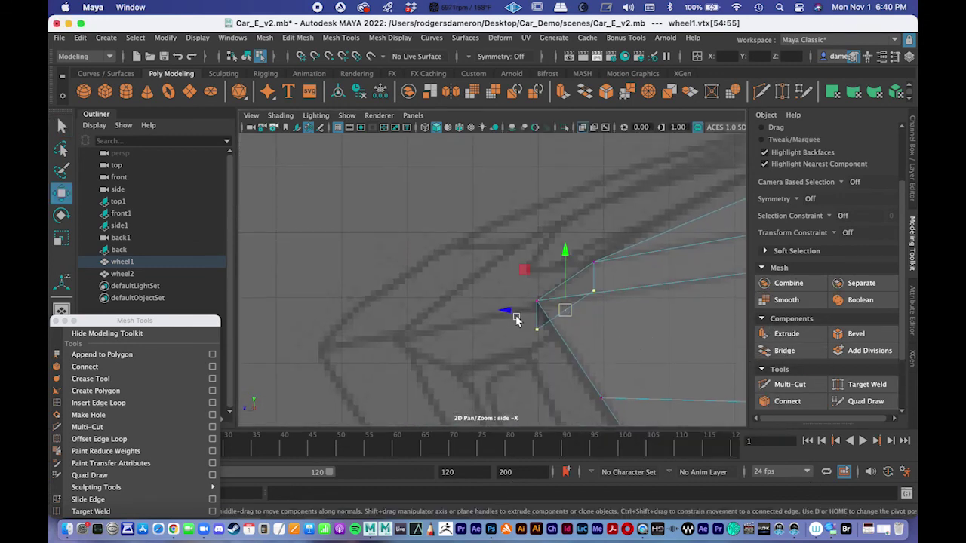
pyautogui.moveTo(508, 315); pyautogui.dragTo(383, 317)
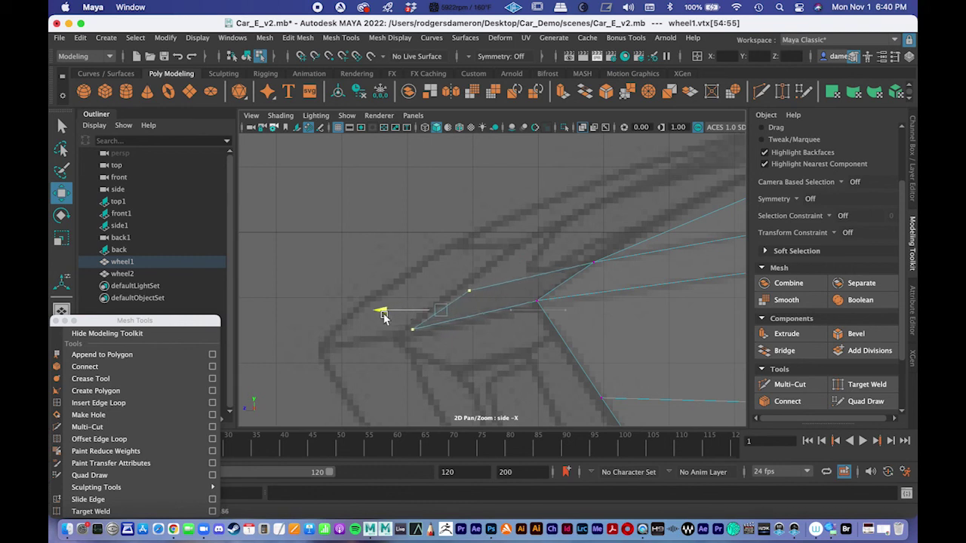
pyautogui.hotkey('ctrl', 'z')
pyautogui.moveTo(544, 308); pyautogui.dragTo(588, 252)
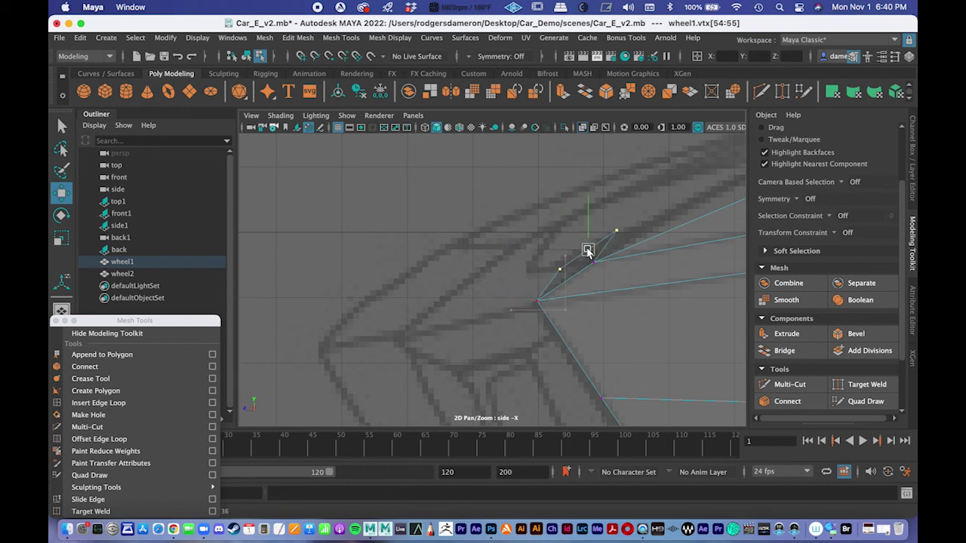
pyautogui.hotkey('ctrl', 'z')
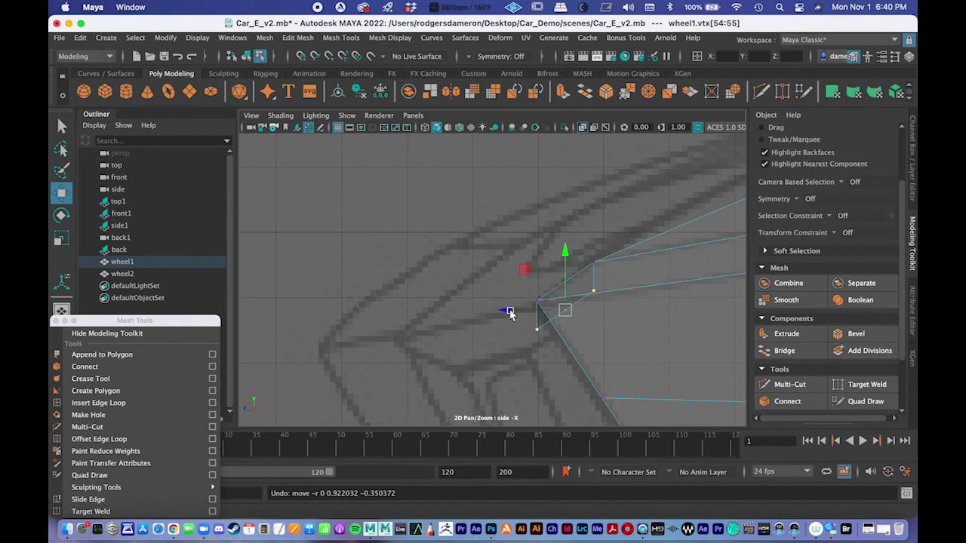
# Move the two end vertices forward along Z to the front bumper outline in the side view and check the strip's shape in perspective.
pyautogui.moveTo(507, 311); pyautogui.dragTo(375, 322)
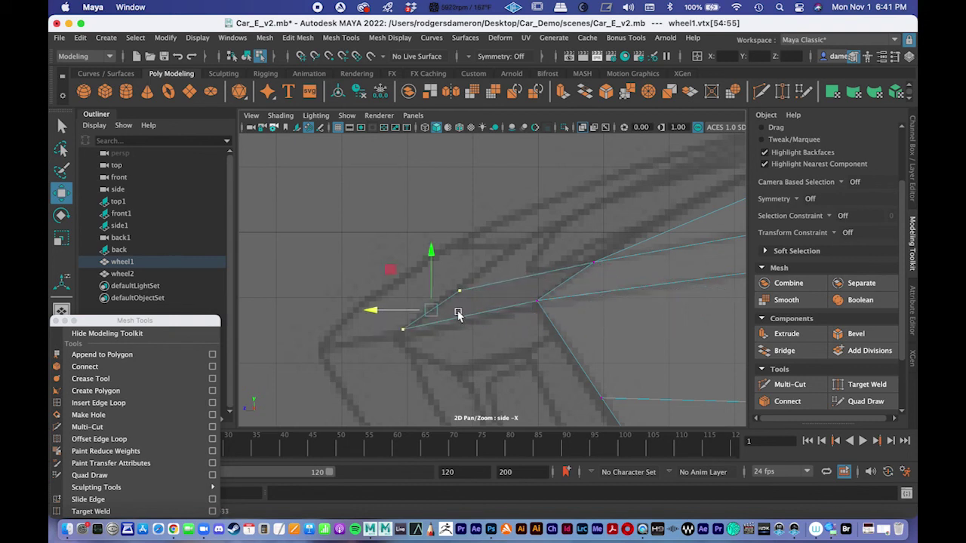
pyautogui.scroll(-10, 547, 280)
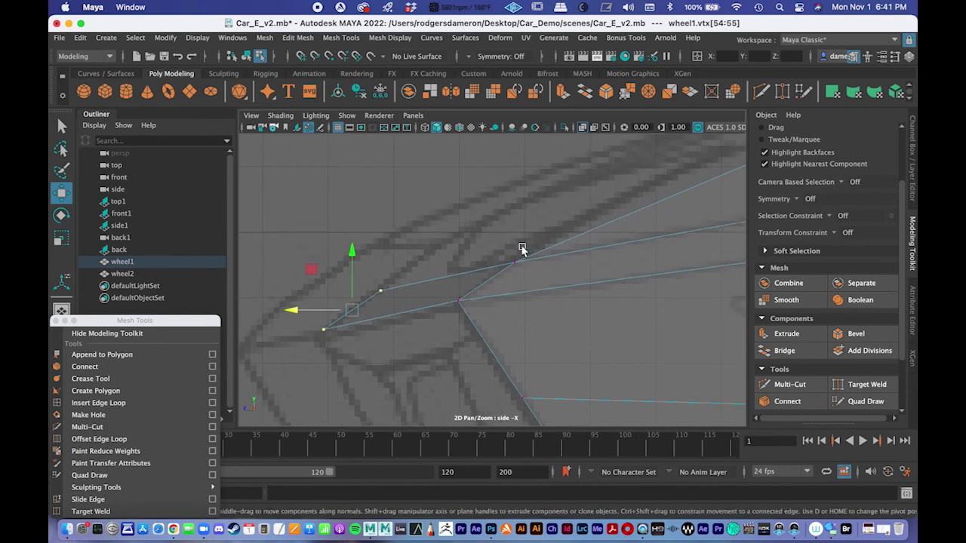
pyautogui.scroll(10, 545, 273)
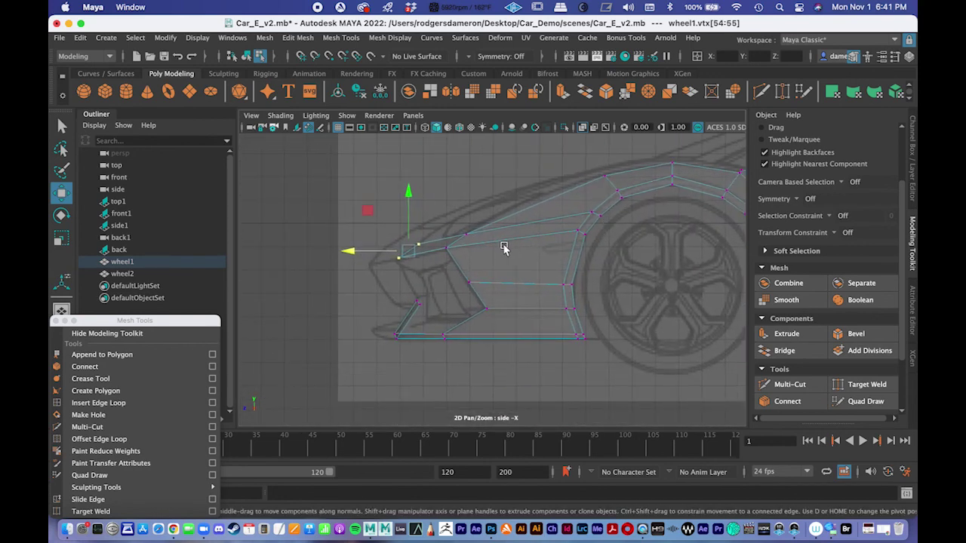
pyautogui.press('space')
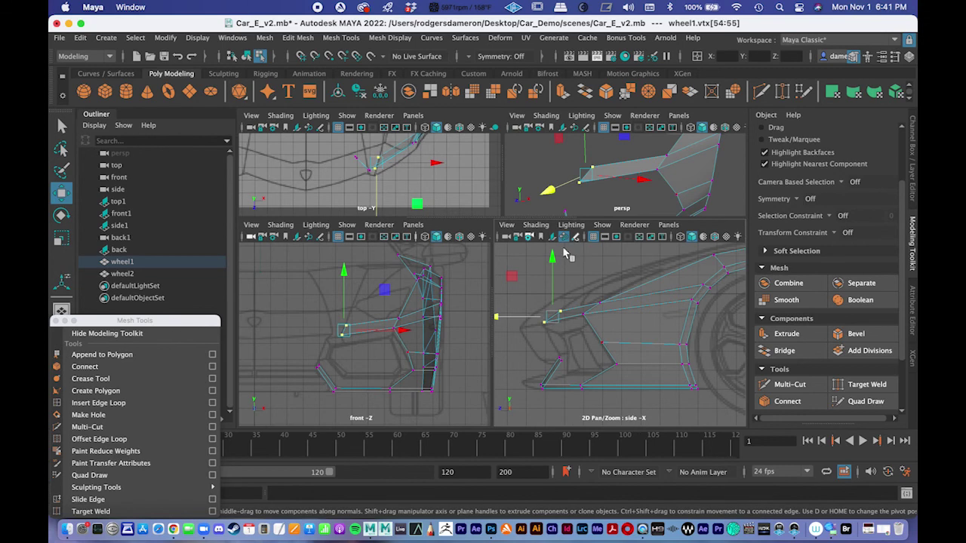
pyautogui.press('space')
pyautogui.scroll(5, 523, 243)
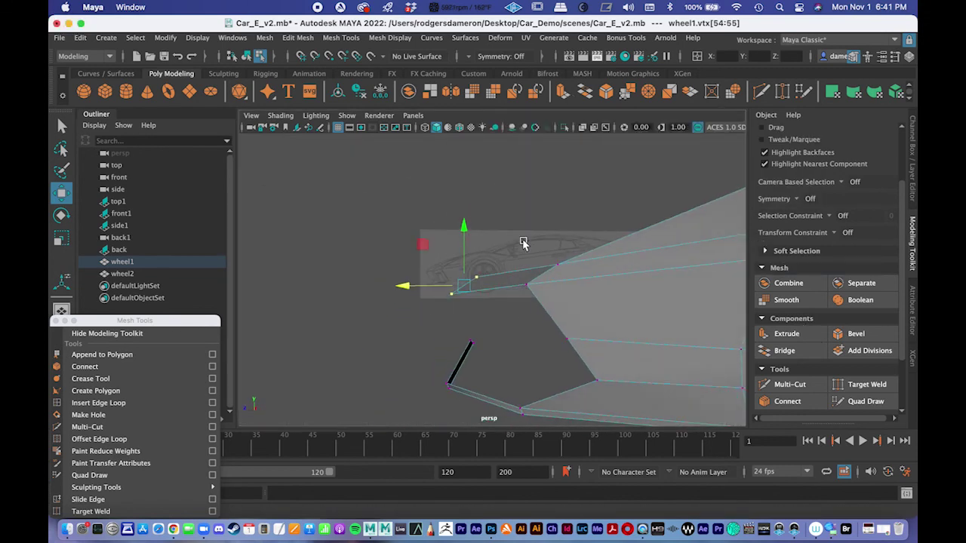
pyautogui.press('q')
pyautogui.keyDown('alt'); pyautogui.moveTo(519, 259); pyautogui.dragTo(652, 273); pyautogui.keyUp('alt')
pyautogui.moveTo(617, 249); pyautogui.dragTo(499, 246, button='right')
pyautogui.keyDown('alt'); pyautogui.moveTo(498, 244); pyautogui.dragTo(552, 264); pyautogui.keyUp('alt')
pyautogui.press('space')
# In the front view, pick the upper edge of the strip above the intake and compare both strips with the bumper blueprint.
pyautogui.press('space')
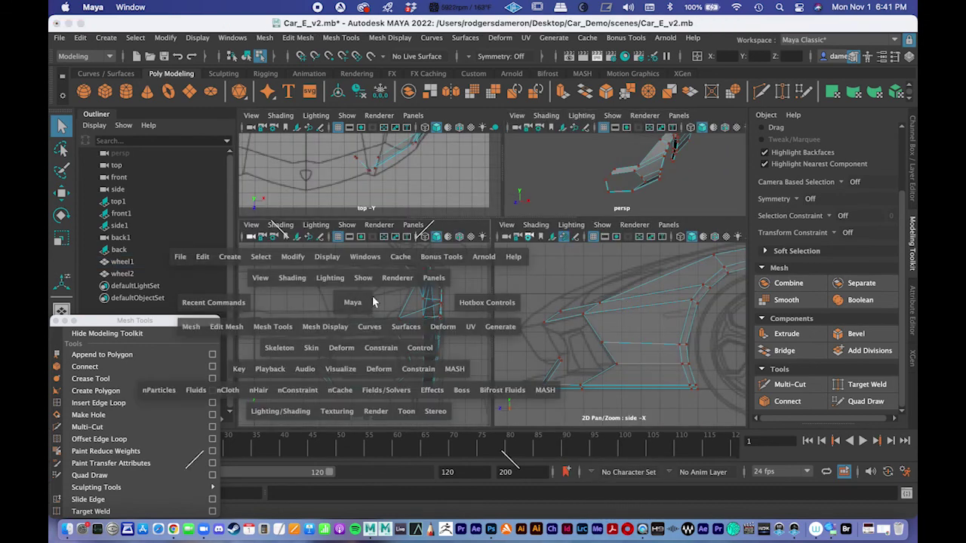
pyautogui.keyDown('alt'); pyautogui.moveTo(375, 301); pyautogui.dragTo(437, 274, button='middle'); pyautogui.keyUp('alt')
pyautogui.keyDown('alt'); pyautogui.moveTo(437, 274); pyautogui.dragTo(589, 267, button='right'); pyautogui.keyUp('alt')
pyautogui.keyDown('alt'); pyautogui.moveTo(588, 268); pyautogui.dragTo(499, 304, button='middle'); pyautogui.keyUp('alt')
pyautogui.moveTo(456, 334); pyautogui.dragTo(463, 158, button='right')
pyautogui.click(471, 344)
pyautogui.click(470, 348)
pyautogui.keyDown('alt'); pyautogui.moveTo(543, 349); pyautogui.dragTo(415, 267, button='middle'); pyautogui.keyUp('alt')
pyautogui.keyDown('alt'); pyautogui.moveTo(567, 218); pyautogui.dragTo(427, 265, button='right'); pyautogui.keyUp('alt')
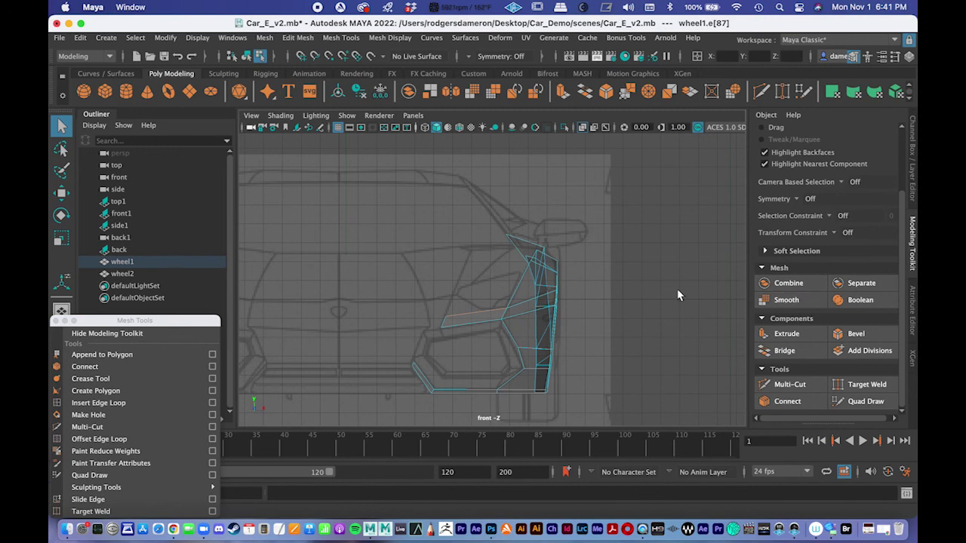
pyautogui.keyDown('alt'); pyautogui.moveTo(444, 341); pyautogui.dragTo(506, 293, button='middle'); pyautogui.keyUp('alt')
pyautogui.keyDown('alt'); pyautogui.moveTo(505, 292); pyautogui.dragTo(588, 285, button='right'); pyautogui.keyUp('alt')
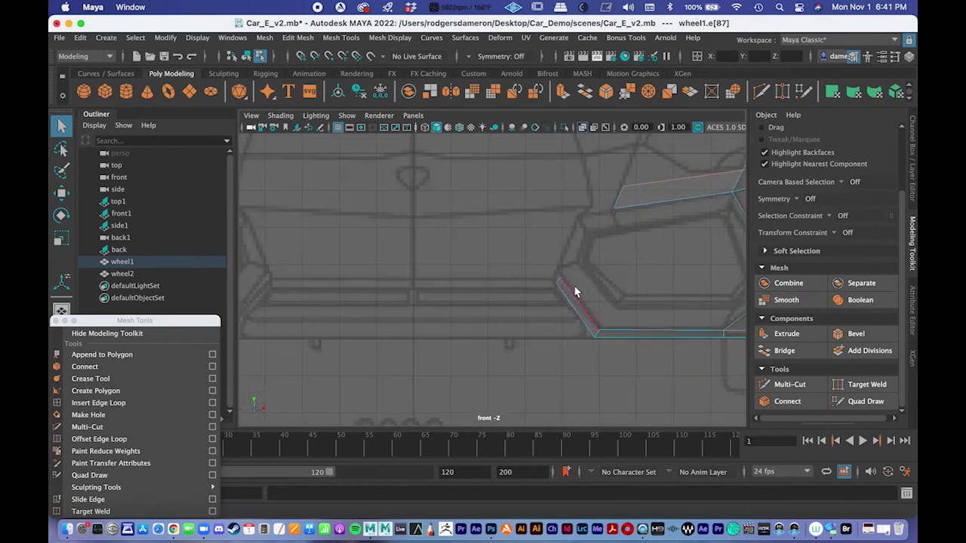
# Select the lower of the bottom strip's two end vertices and check its position against the grille corner in the front blueprint.
pyautogui.moveTo(554, 197); pyautogui.dragTo(550, 163, button='right')
pyautogui.scroll(8, 560, 279)
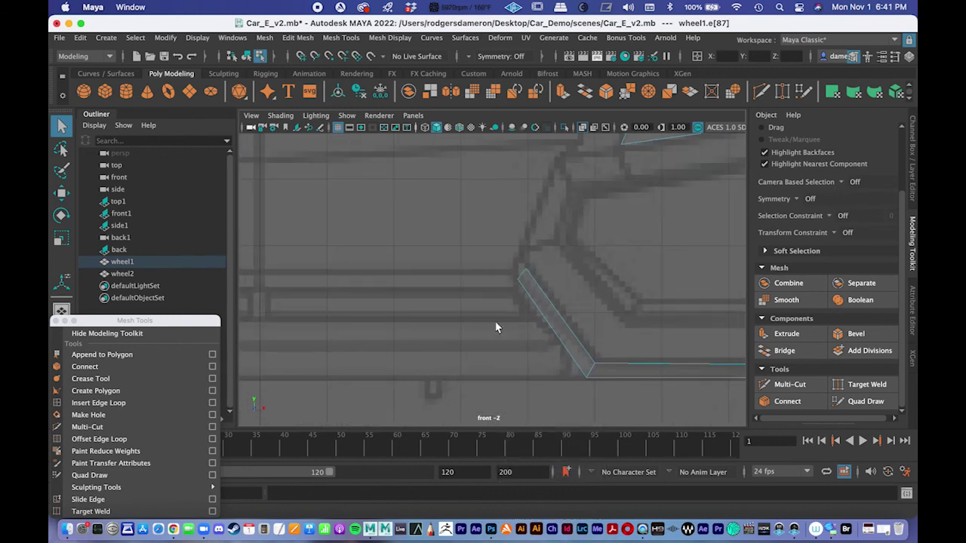
pyautogui.moveTo(520, 197); pyautogui.dragTo(470, 197, button='right')
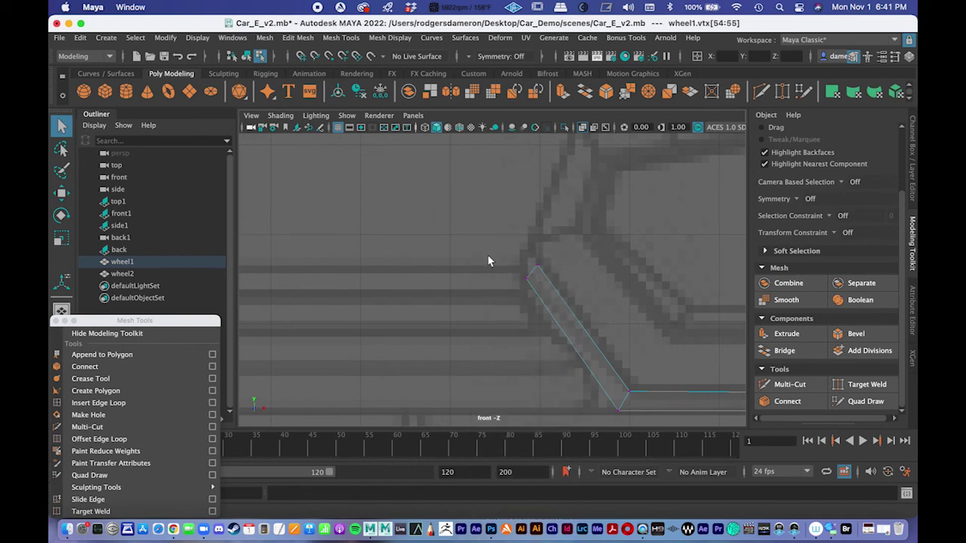
pyautogui.click(527, 280)
pyautogui.press('w')
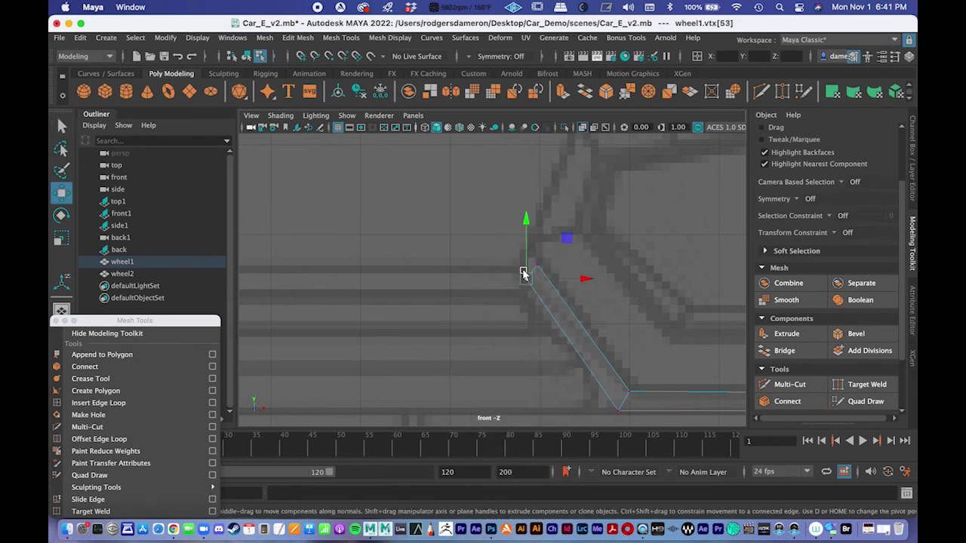
pyautogui.scroll(-3, 517, 282)
# In the front view, extrude the end edge of the bottom bumper strip horizontally to the car's centre line.
pyautogui.press('q')
pyautogui.moveTo(504, 197); pyautogui.dragTo(505, 163, button='right')
pyautogui.click(515, 277)
pyautogui.scroll(-2, 502, 297)
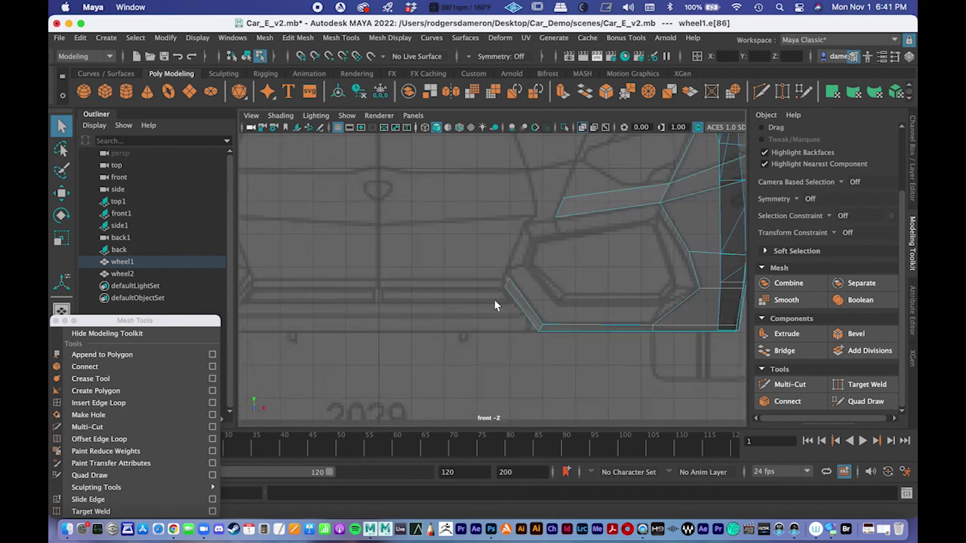
pyautogui.click(786, 334)
pyautogui.click(580, 211)
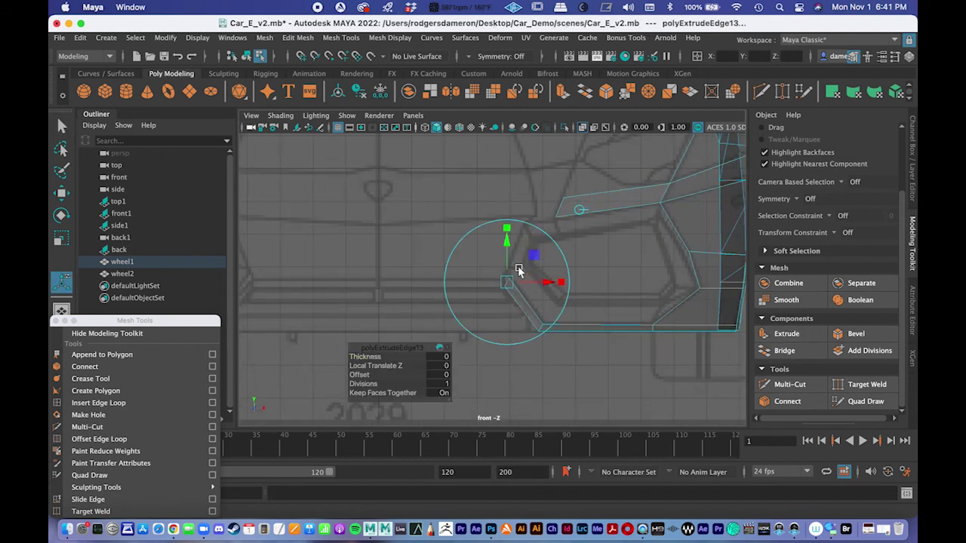
pyautogui.moveTo(548, 286); pyautogui.dragTo(420, 287)
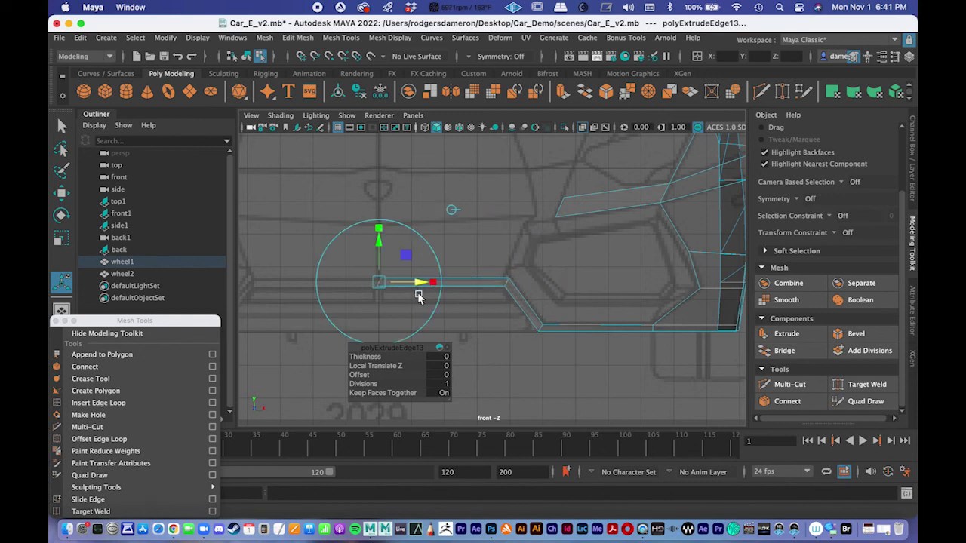
# Fine-tune the extruded end edge along X so it sits just beside the blueprint's centre line.
pyautogui.keyDown('alt'); pyautogui.moveTo(327, 277); pyautogui.dragTo(364, 251, button='middle'); pyautogui.keyUp('alt')
pyautogui.keyDown('alt'); pyautogui.moveTo(364, 248); pyautogui.dragTo(589, 264, button='right'); pyautogui.keyUp('alt')
pyautogui.keyDown('alt'); pyautogui.moveTo(305, 215); pyautogui.dragTo(579, 260, button='middle'); pyautogui.keyUp('alt')
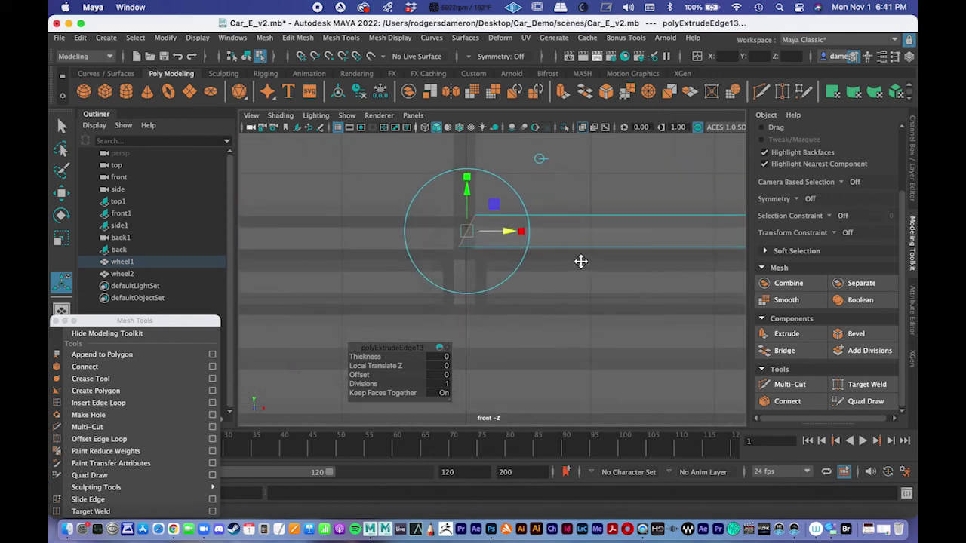
pyautogui.moveTo(495, 234); pyautogui.dragTo(507, 230)
pyautogui.press('q')
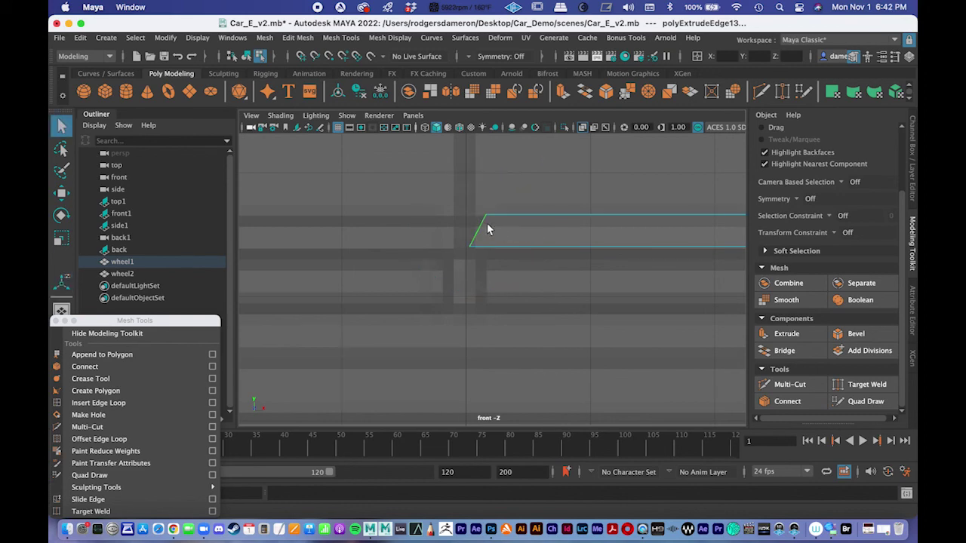
# Select the strip's two end vertices and scale them along X until the end is vertical.
pyautogui.moveTo(488, 228); pyautogui.dragTo(431, 215, button='right')
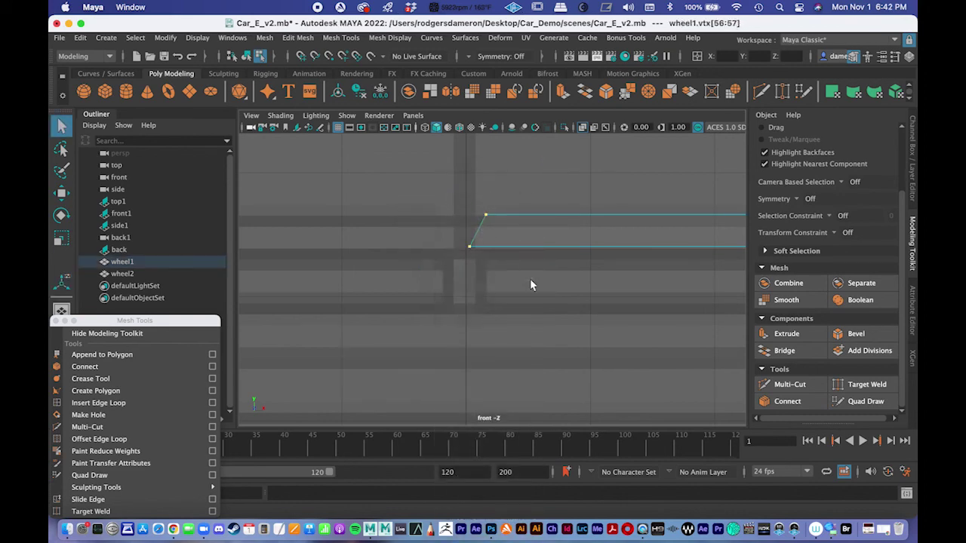
pyautogui.press('e')
pyautogui.press('r')
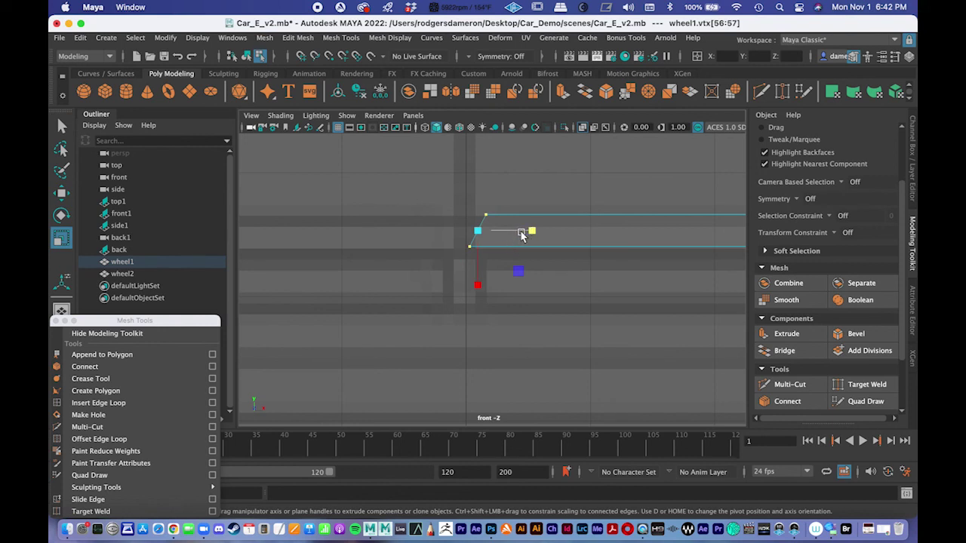
pyautogui.moveTo(532, 231); pyautogui.dragTo(134, 269)
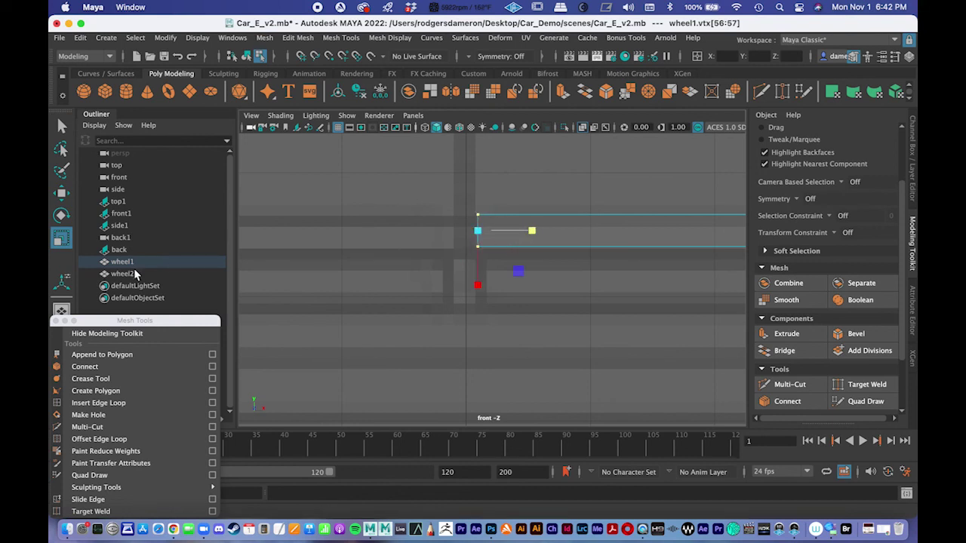
# Try to set the two end vertices to 0 through numeric coordinate entry, and undo the entry.
pyautogui.moveTo(432, 192); pyautogui.dragTo(531, 314)
pyautogui.write('0')
pyautogui.press('Return')
pyautogui.press('super+z')
pyautogui.keyDown('alt'); pyautogui.moveTo(588, 251); pyautogui.dragTo(613, 298, button='middle'); pyautogui.keyUp('alt')
pyautogui.keyDown('alt'); pyautogui.moveTo(613, 298); pyautogui.dragTo(563, 288, button='right'); pyautogui.keyUp('alt')
pyautogui.keyDown('alt'); pyautogui.moveTo(541, 280); pyautogui.dragTo(512, 285, button='middle'); pyautogui.keyUp('alt')
pyautogui.keyDown('alt'); pyautogui.moveTo(513, 289); pyautogui.dragTo(491, 282, button='right'); pyautogui.keyUp('alt')
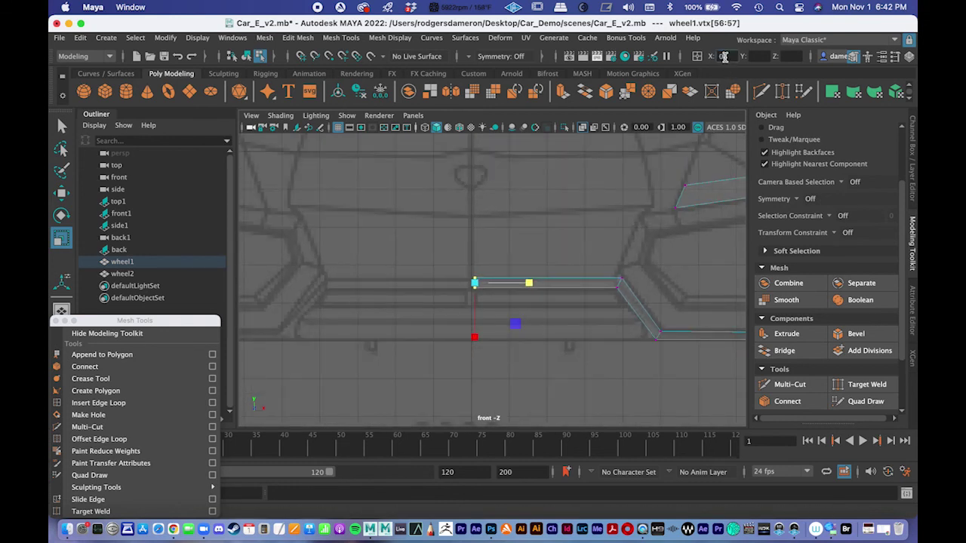
# Reselect the strip's two end vertices, retry the numeric coordinate entry and undo it.
pyautogui.click(495, 308)
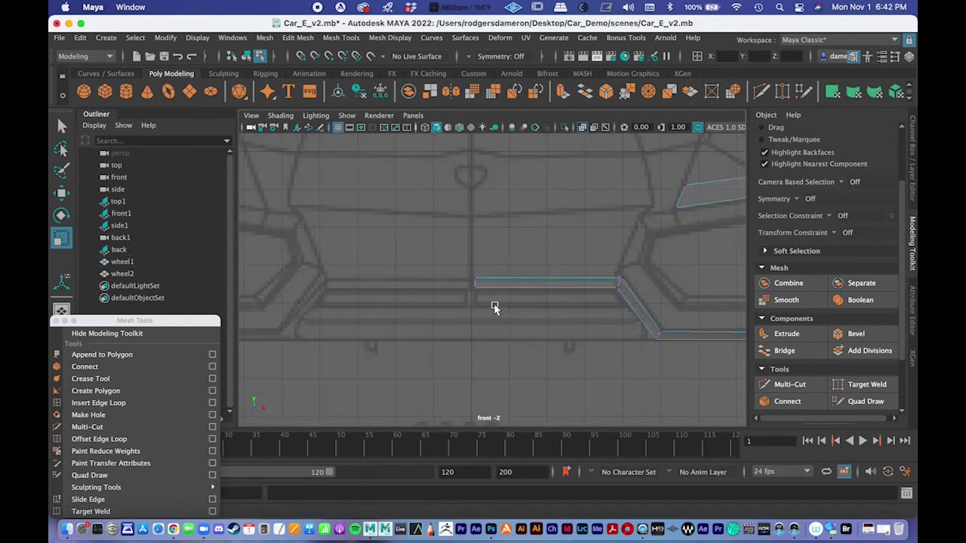
pyautogui.moveTo(458, 278); pyautogui.dragTo(498, 300)
pyautogui.click(762, 55)
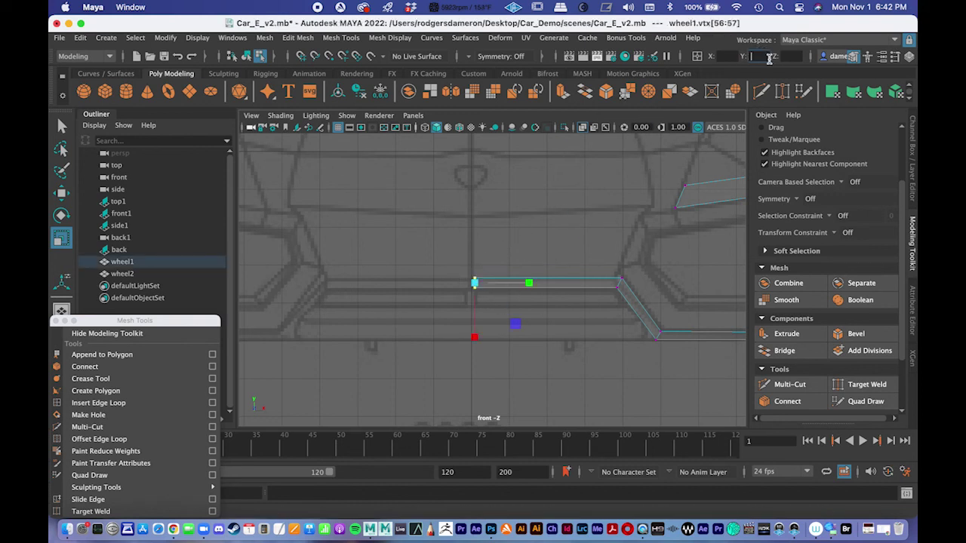
pyautogui.click(488, 248)
pyautogui.moveTo(449, 260); pyautogui.dragTo(490, 307)
pyautogui.press('super+z')
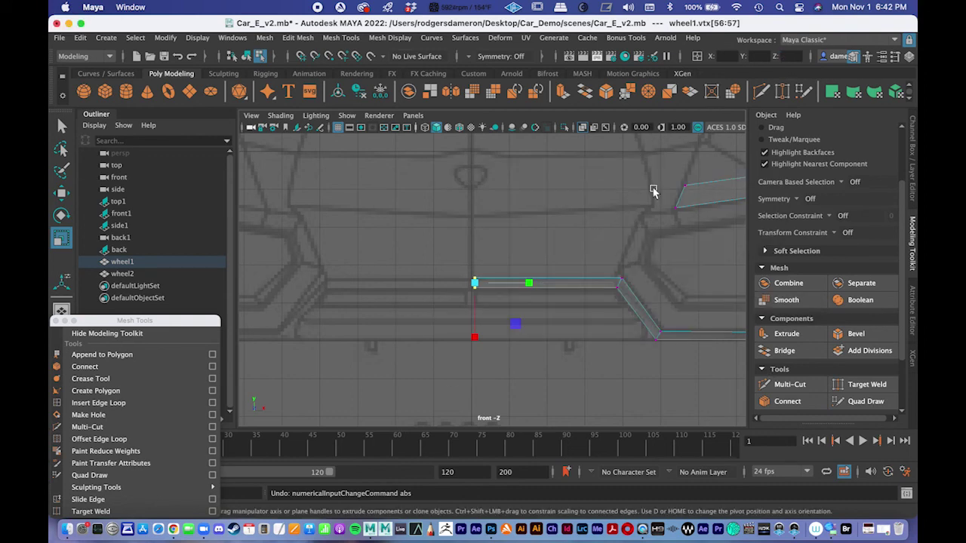
# Place the strip's two end vertices on the car's centre line at X 0 and check them in perspective and front views.
pyautogui.press('space')
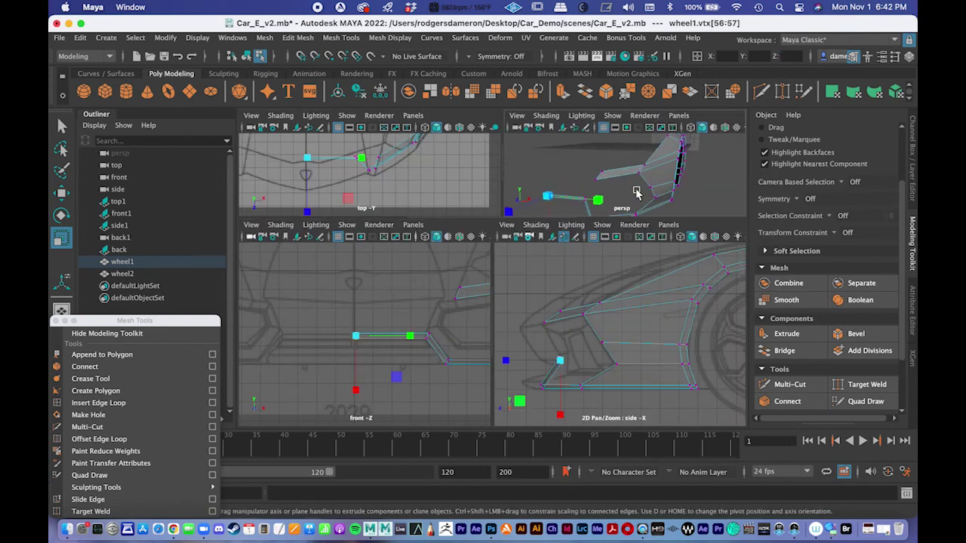
pyautogui.press('q')
pyautogui.keyDown('alt'); pyautogui.moveTo(595, 201); pyautogui.dragTo(649, 176); pyautogui.keyUp('alt')
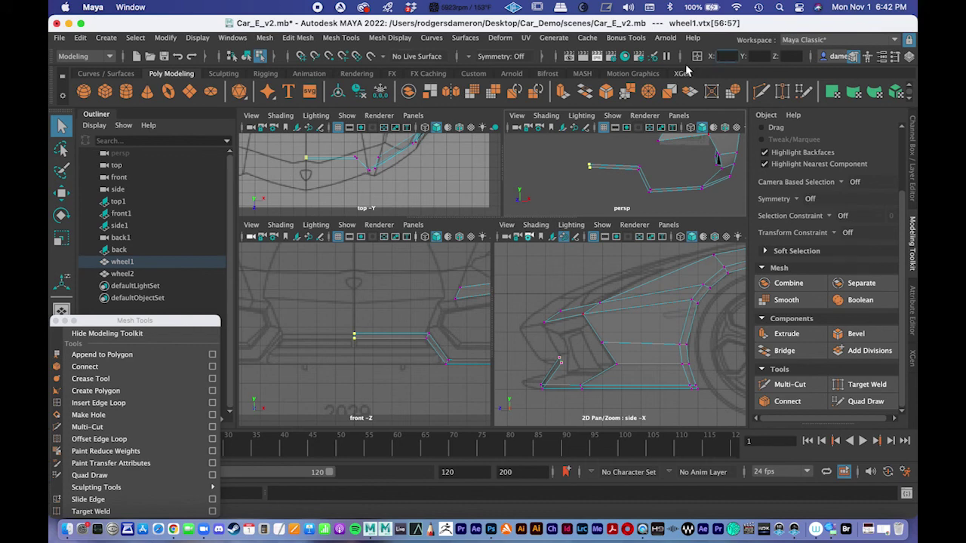
pyautogui.press('space')
pyautogui.scroll(2, 560, 310)
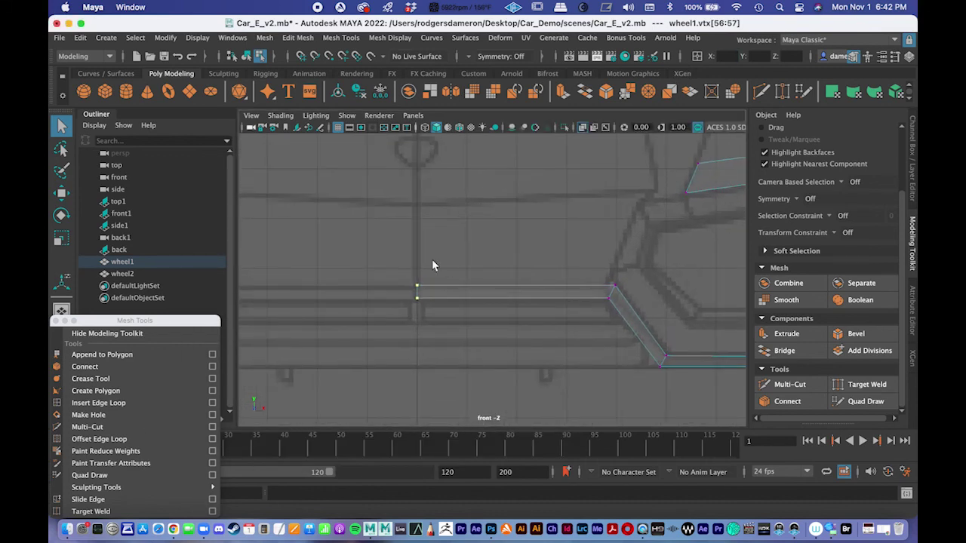
pyautogui.scroll(-5, 420, 214)
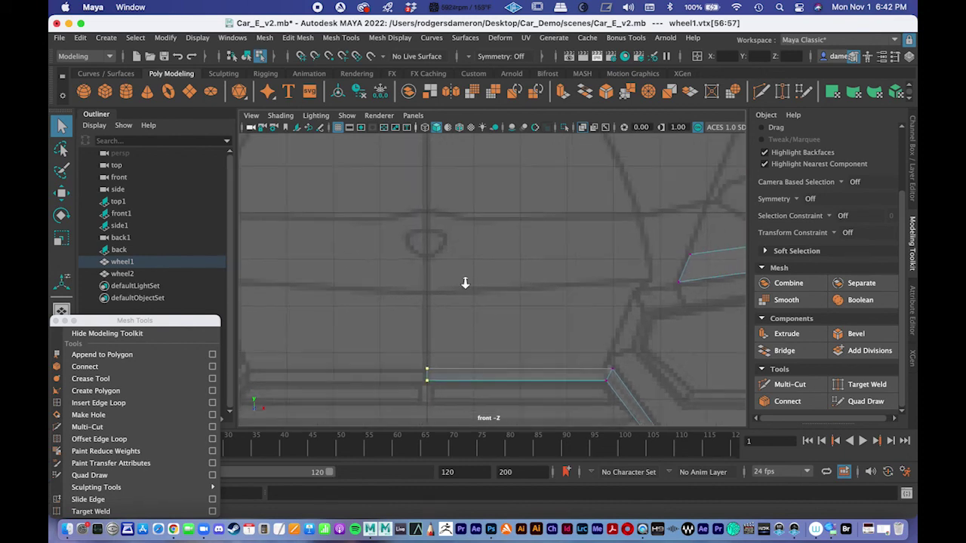
# Return to object mode, select the whole body mesh and check its overall shape in perspective.
pyautogui.moveTo(588, 198); pyautogui.dragTo(635, 186, button='right')
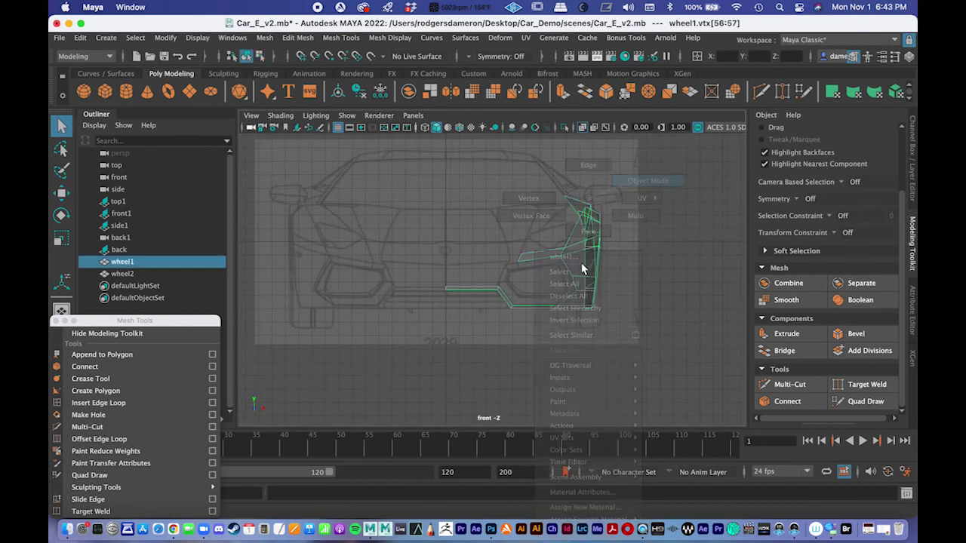
pyautogui.click(601, 258)
pyautogui.click(593, 258)
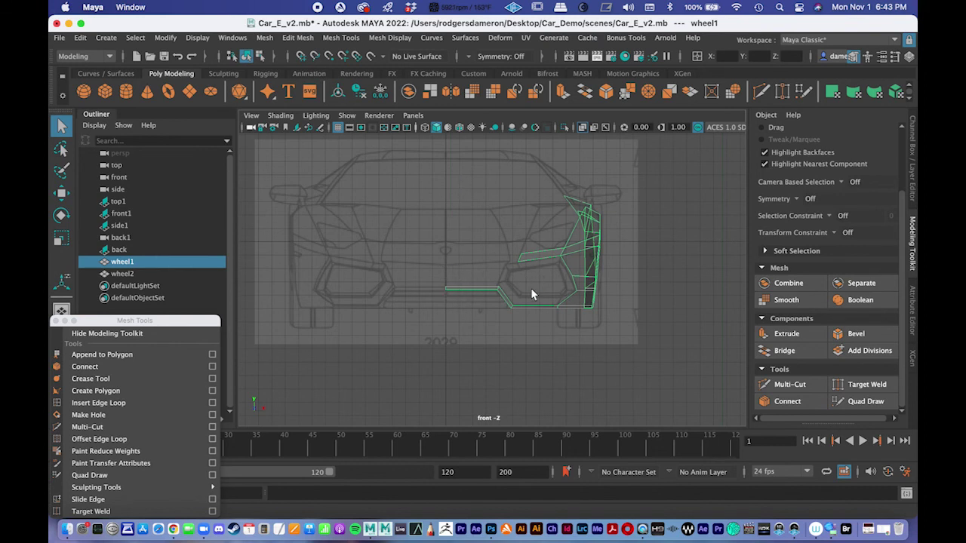
pyautogui.press('space')
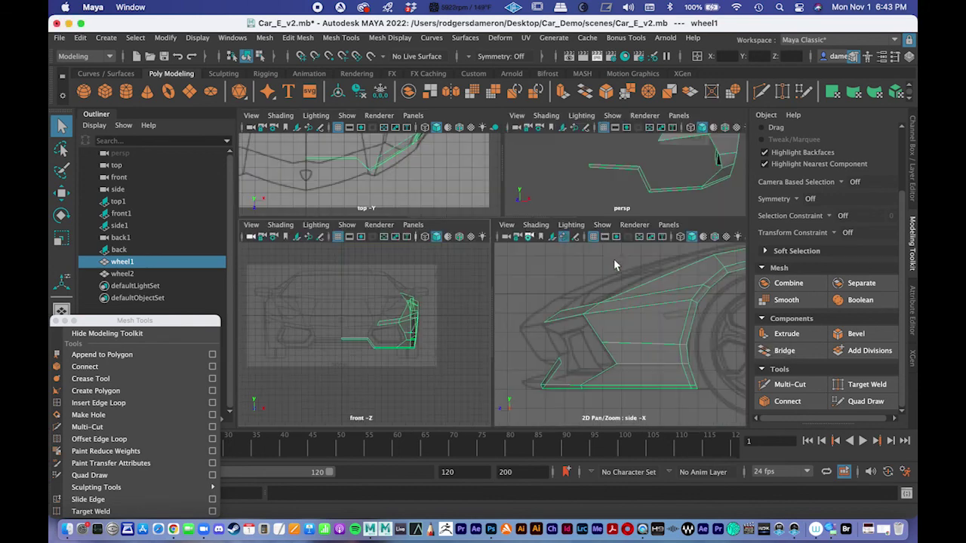
pyautogui.press('space')
pyautogui.keyDown('alt'); pyautogui.moveTo(620, 219); pyautogui.dragTo(656, 250); pyautogui.keyUp('alt')
pyautogui.keyDown('alt'); pyautogui.moveTo(655, 249); pyautogui.dragTo(498, 227, button='right'); pyautogui.keyUp('alt')
pyautogui.keyDown('alt'); pyautogui.moveTo(478, 249); pyautogui.dragTo(498, 240); pyautogui.keyUp('alt')
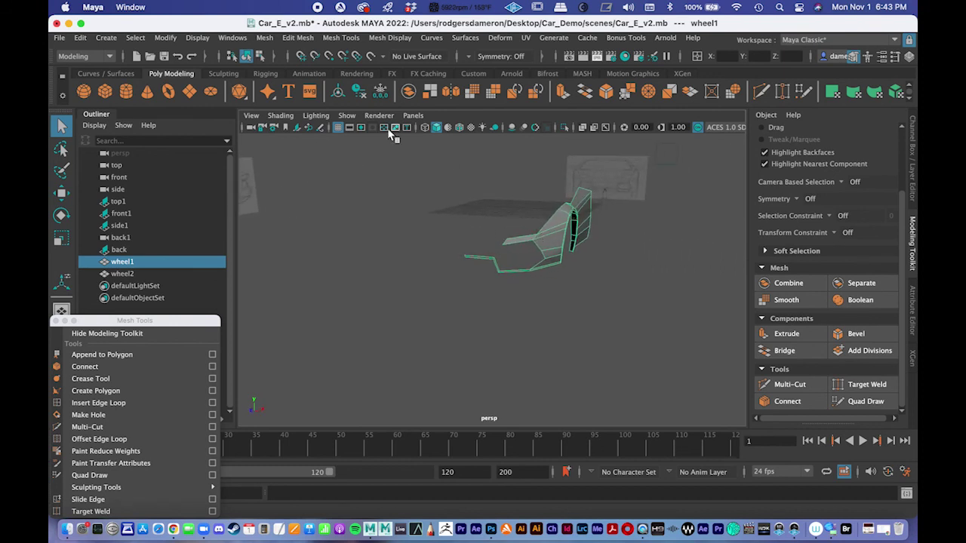
# Try mirroring the body mesh, inspect the result from several angles in perspective, and undo the mirror.
pyautogui.click(451, 92)
pyautogui.moveTo(518, 207)
pyautogui.keyDown('alt'); pyautogui.mouseDown()
pyautogui.moveTo(526, 222)
pyautogui.moveTo(505, 215)
pyautogui.mouseUp(); pyautogui.keyUp('alt')
pyautogui.press('q')
pyautogui.moveTo(541, 250); pyautogui.dragTo(595, 182, button='right')
pyautogui.keyDown('alt'); pyautogui.moveTo(650, 306); pyautogui.dragTo(540, 260); pyautogui.keyUp('alt')
pyautogui.click(586, 320)
pyautogui.hotkey('ctrl', 'z')
pyautogui.hotkey('ctrl', 'z')
pyautogui.hotkey('ctrl', 'z')
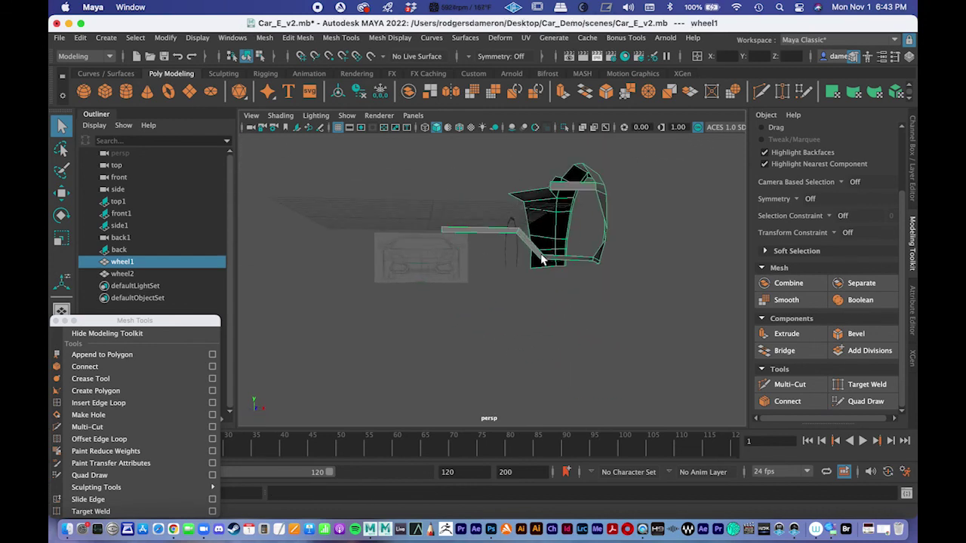
# Compare the bumper strips with the blueprints around the air intake in the side and front views.
pyautogui.press('space')
pyautogui.press('space')
pyautogui.keyDown('alt'); pyautogui.moveTo(487, 308); pyautogui.dragTo(588, 266, button='middle'); pyautogui.keyUp('alt')
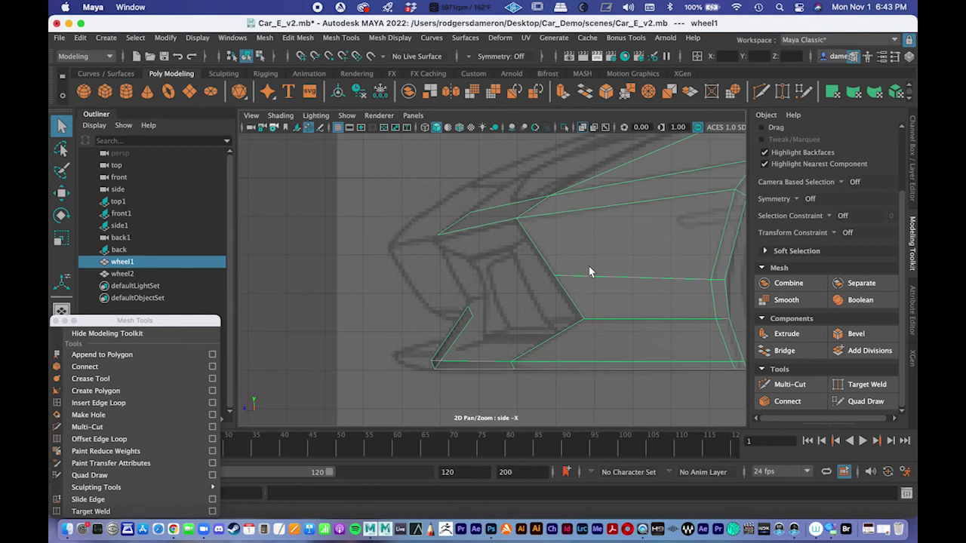
pyautogui.scroll(3, 589, 265)
pyautogui.keyDown('alt'); pyautogui.moveTo(385, 296); pyautogui.dragTo(406, 224, button='middle'); pyautogui.keyUp('alt')
pyautogui.keyDown('alt'); pyautogui.moveTo(423, 263); pyautogui.dragTo(460, 232, button='middle'); pyautogui.keyUp('alt')
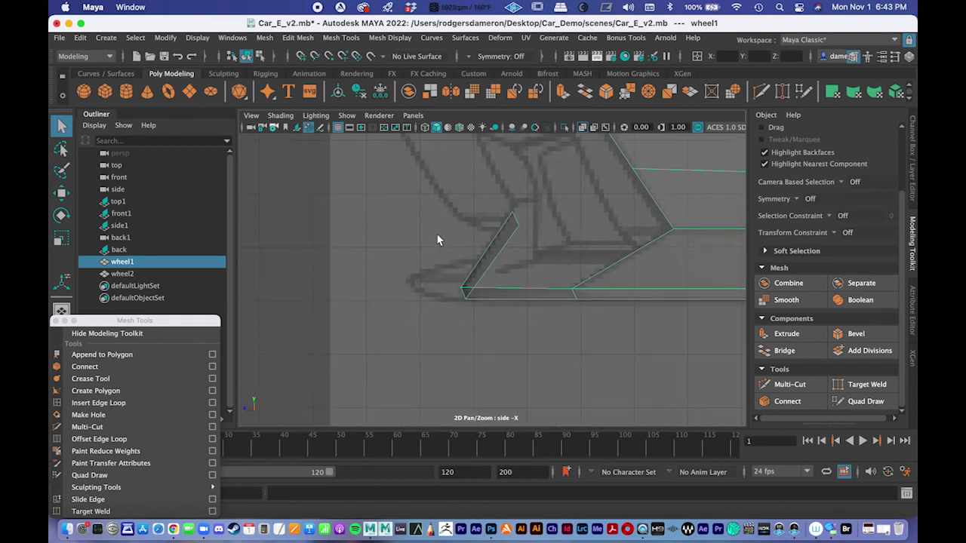
pyautogui.keyDown('alt'); pyautogui.moveTo(442, 239); pyautogui.dragTo(520, 214, button='right'); pyautogui.keyUp('alt')
pyautogui.keyDown('alt'); pyautogui.moveTo(492, 197); pyautogui.dragTo(499, 305, button='middle'); pyautogui.keyUp('alt')
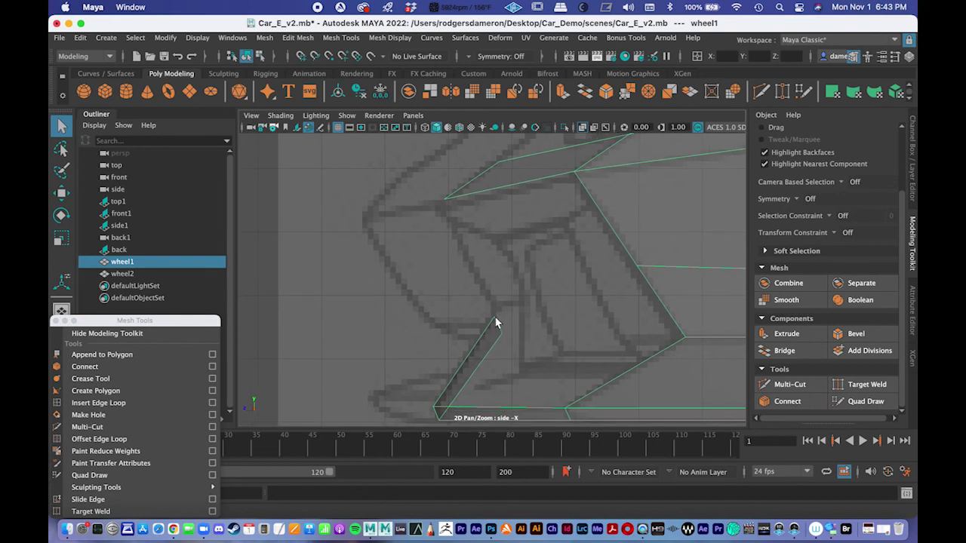
pyautogui.press('space')
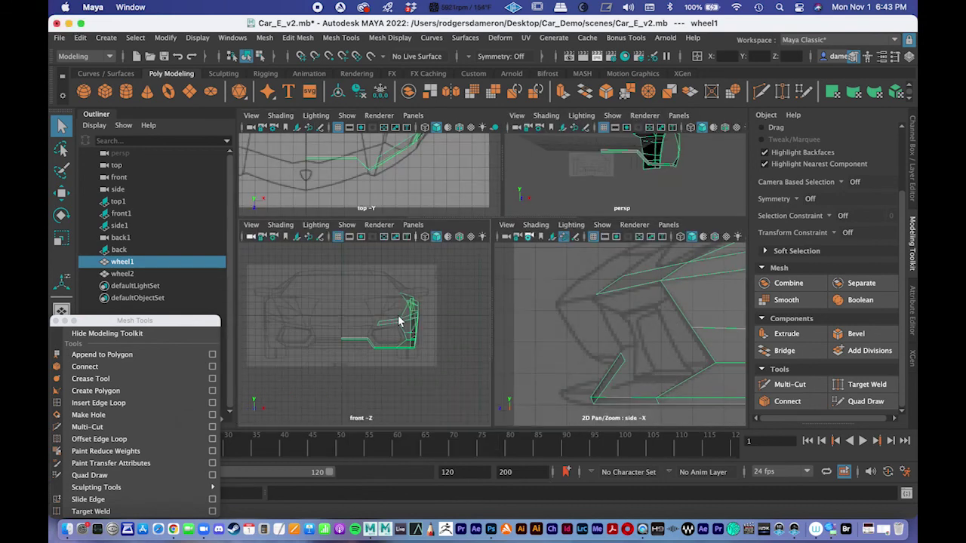
pyautogui.press('space')
pyautogui.keyDown('alt'); pyautogui.moveTo(414, 295); pyautogui.dragTo(644, 319, button='right'); pyautogui.keyUp('alt')
pyautogui.keyDown('alt'); pyautogui.moveTo(644, 319); pyautogui.dragTo(436, 274, button='middle'); pyautogui.keyUp('alt')
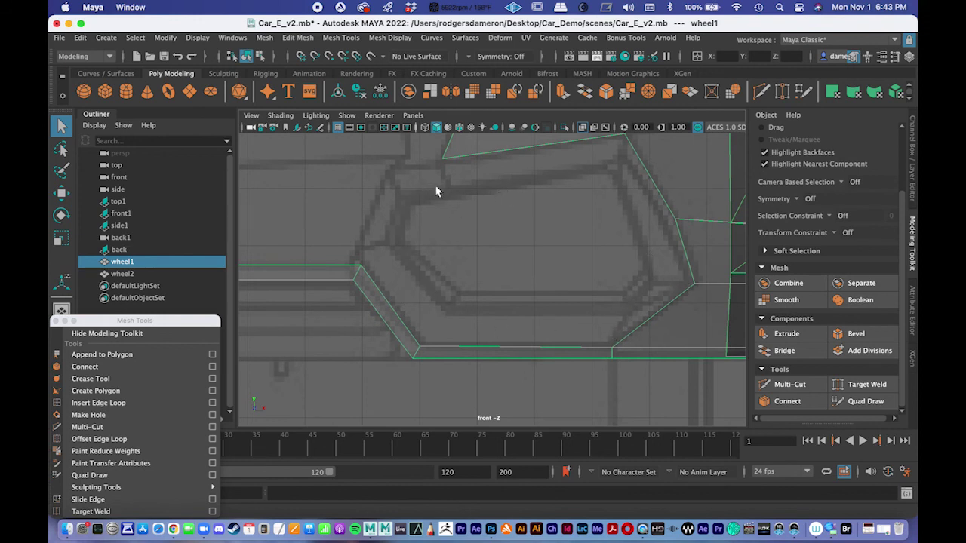
pyautogui.keyDown('alt'); pyautogui.moveTo(436, 189); pyautogui.dragTo(479, 209, button='middle'); pyautogui.keyUp('alt')
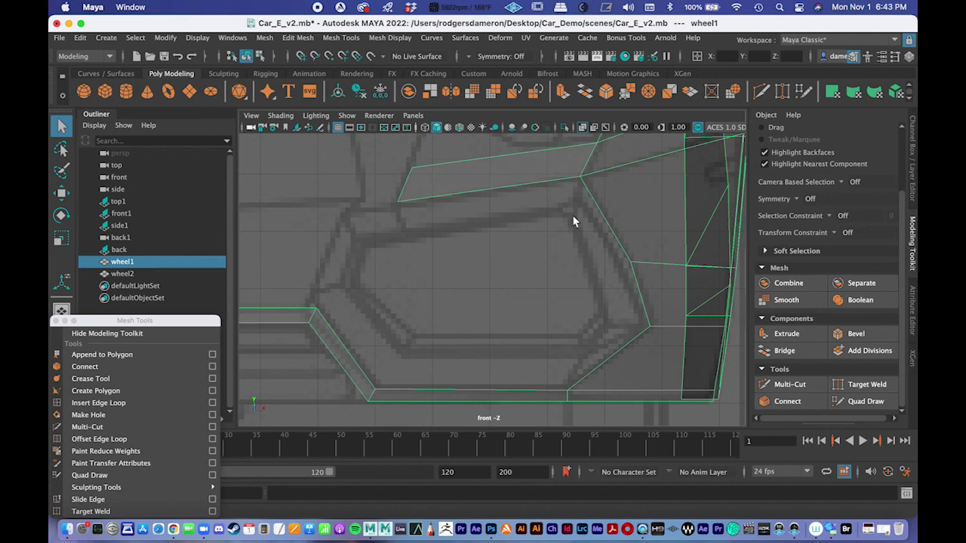
# In the front view, extrude the lower edge of the strip above the intake down to the intake's upper outline.
pyautogui.moveTo(499, 190); pyautogui.dragTo(470, 191, button='right')
pyautogui.click(470, 191)
pyautogui.keyDown('alt'); pyautogui.moveTo(470, 192); pyautogui.dragTo(501, 241, button='middle'); pyautogui.keyUp('alt')
pyautogui.keyDown('alt'); pyautogui.moveTo(501, 241); pyautogui.dragTo(435, 240, button='right'); pyautogui.keyUp('alt')
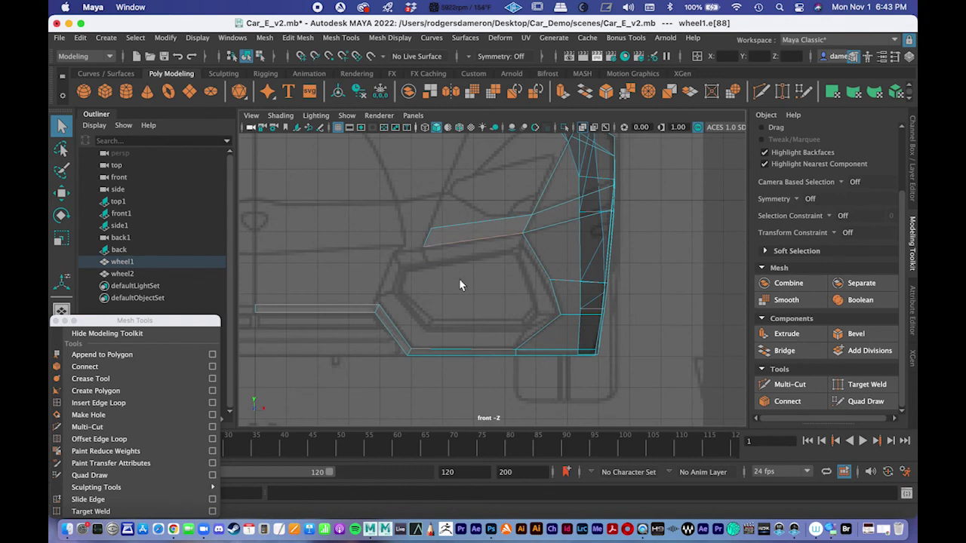
pyautogui.click(786, 334)
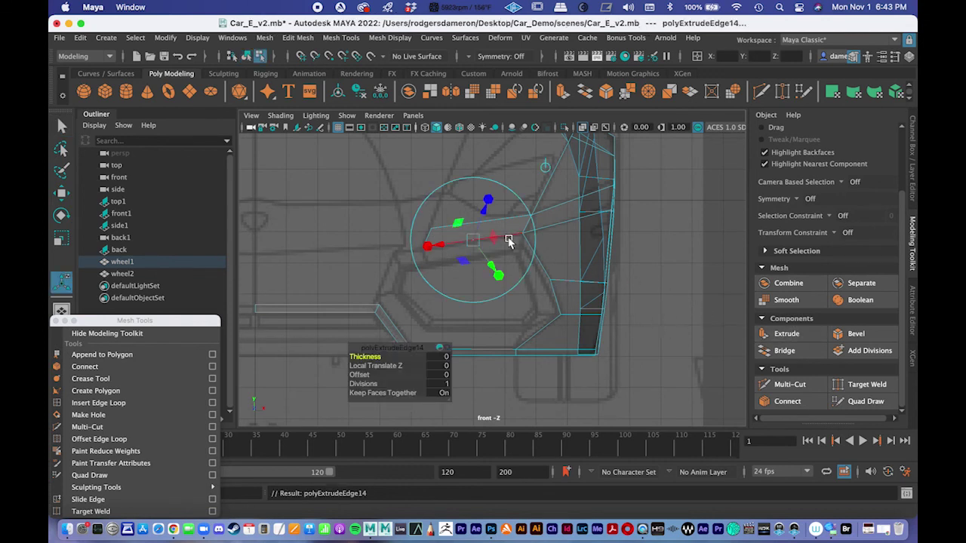
pyautogui.click(546, 165)
pyautogui.moveTo(479, 194); pyautogui.dragTo(470, 216)
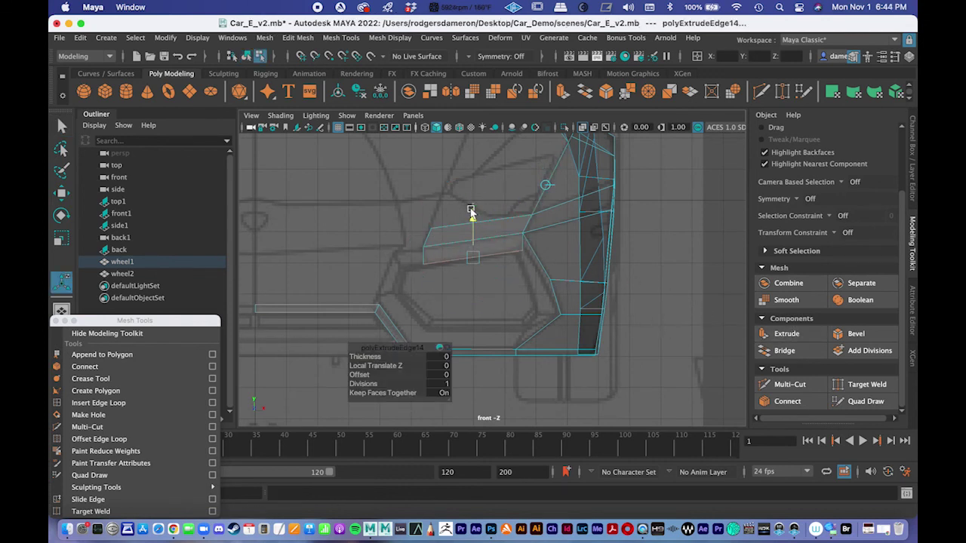
pyautogui.moveTo(529, 259)
pyautogui.mouseDown()
pyautogui.moveTo(510, 260)
pyautogui.moveTo(518, 260)
pyautogui.mouseUp()
# Move the new strip's two lower vertices in the front view to match the upper outline of the air intake.
pyautogui.keyDown('alt'); pyautogui.moveTo(377, 275); pyautogui.dragTo(406, 258, button='middle'); pyautogui.keyUp('alt')
pyautogui.scroll(3, 406, 258)
pyautogui.keyDown('alt'); pyautogui.moveTo(406, 260); pyautogui.dragTo(601, 269, button='right'); pyautogui.keyUp('alt')
pyautogui.press('q')
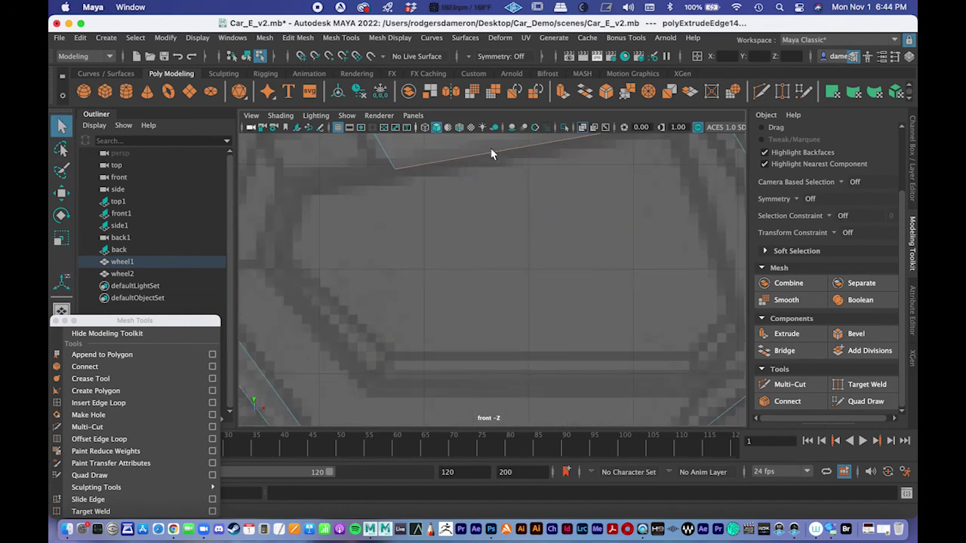
pyautogui.keyDown('alt'); pyautogui.moveTo(492, 153); pyautogui.dragTo(511, 304, button='middle'); pyautogui.keyUp('alt')
pyautogui.keyDown('alt'); pyautogui.moveTo(511, 304); pyautogui.dragTo(431, 199, button='right'); pyautogui.keyUp('alt')
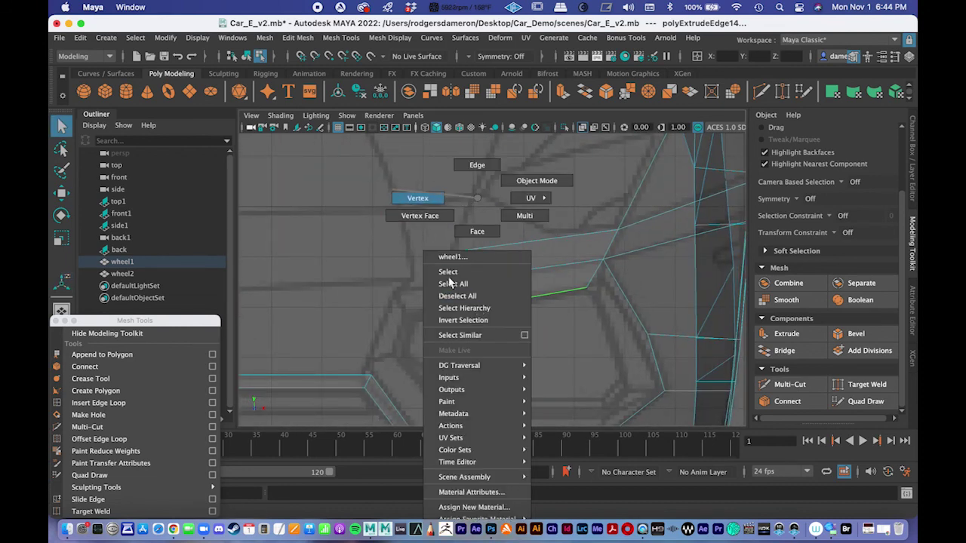
pyautogui.moveTo(448, 296); pyautogui.dragTo(474, 318)
pyautogui.press('w')
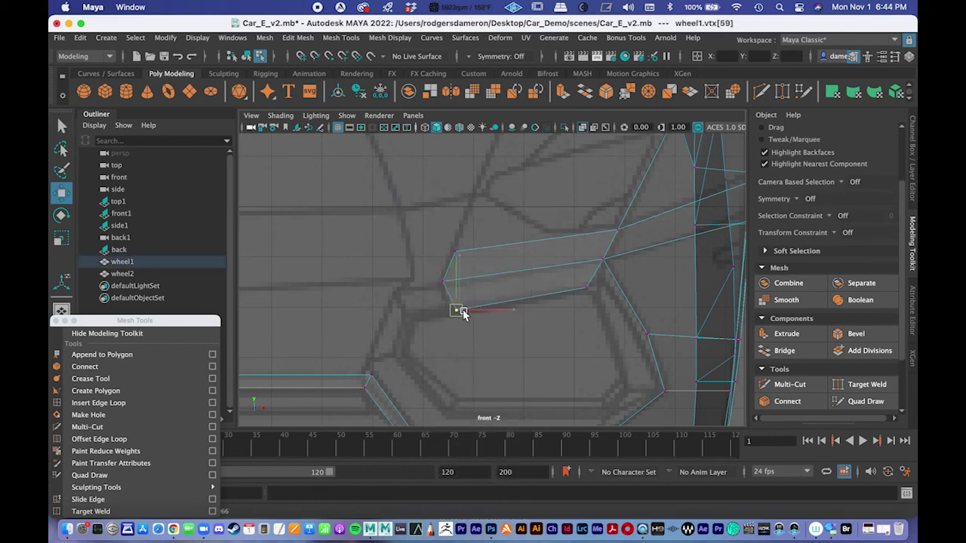
pyautogui.moveTo(585, 281); pyautogui.dragTo(589, 294)
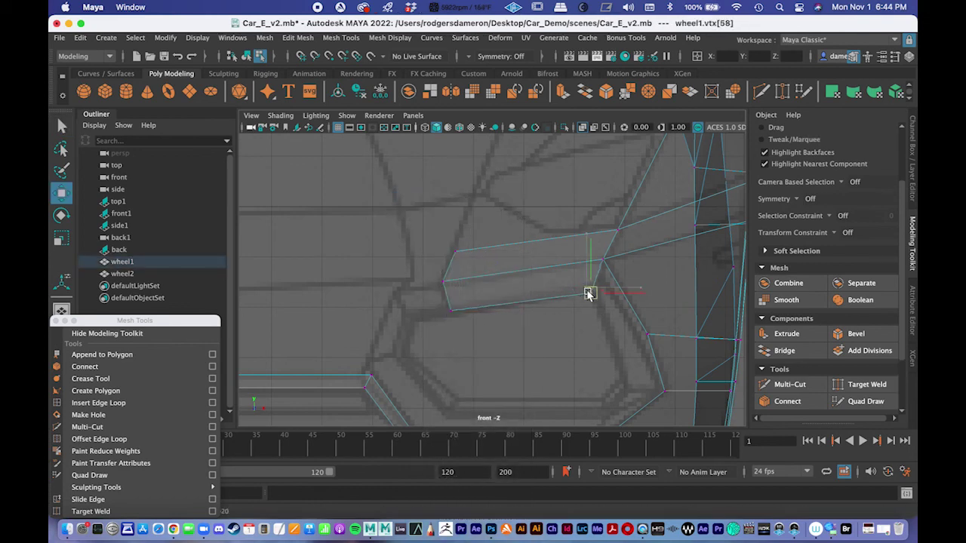
pyautogui.keyDown('alt'); pyautogui.moveTo(594, 297); pyautogui.dragTo(551, 259, button='middle'); pyautogui.keyUp('alt')
pyautogui.keyDown('alt'); pyautogui.moveTo(551, 259); pyautogui.dragTo(525, 251, button='right'); pyautogui.keyUp('alt')
pyautogui.press('q')
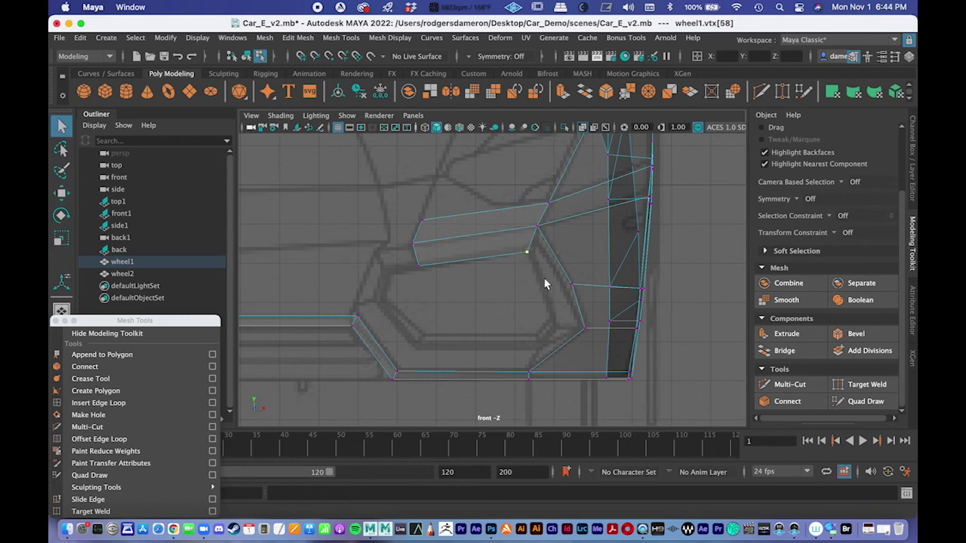
# In the side view, move the strip's front lower vertex back along the car to match the intake's upper outline.
pyautogui.keyDown('alt'); pyautogui.moveTo(547, 283); pyautogui.dragTo(513, 252, button='middle'); pyautogui.keyUp('alt')
pyautogui.keyDown('alt'); pyautogui.moveTo(513, 252); pyautogui.dragTo(619, 259, button='right'); pyautogui.keyUp('alt')
pyautogui.keyDown('alt'); pyautogui.moveTo(619, 259); pyautogui.dragTo(562, 295, button='middle'); pyautogui.keyUp('alt')
pyautogui.press('space')
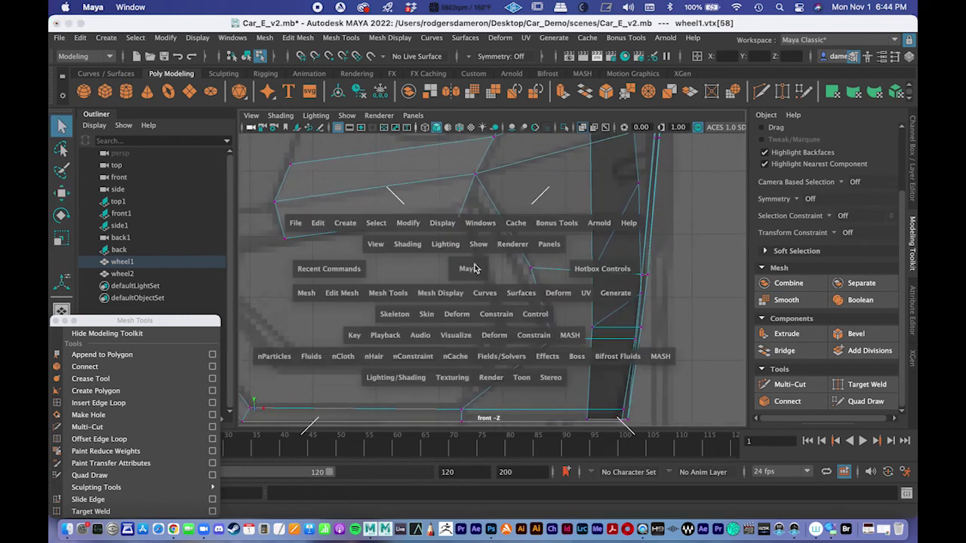
pyautogui.press('space')
pyautogui.keyDown('alt'); pyautogui.moveTo(546, 214); pyautogui.dragTo(543, 259, button='middle'); pyautogui.keyUp('alt')
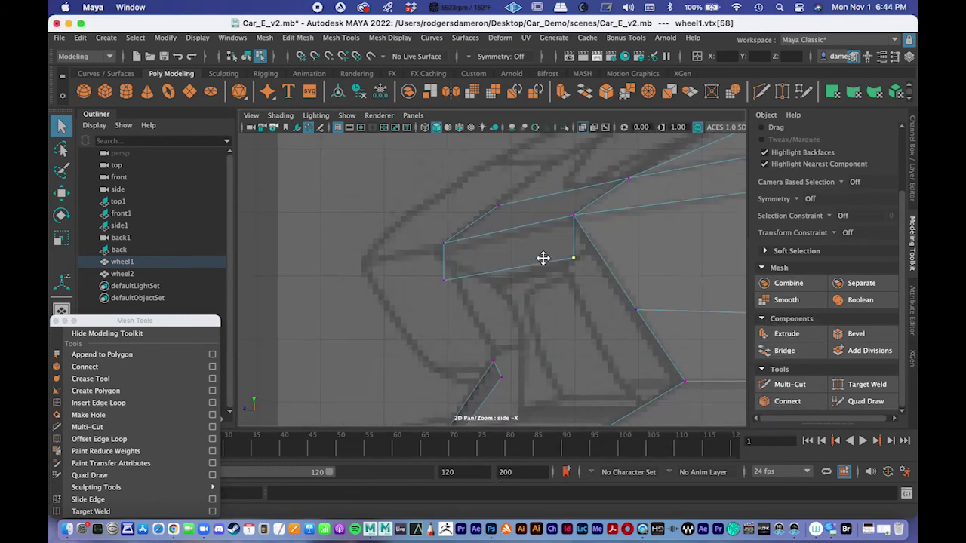
pyautogui.press('w')
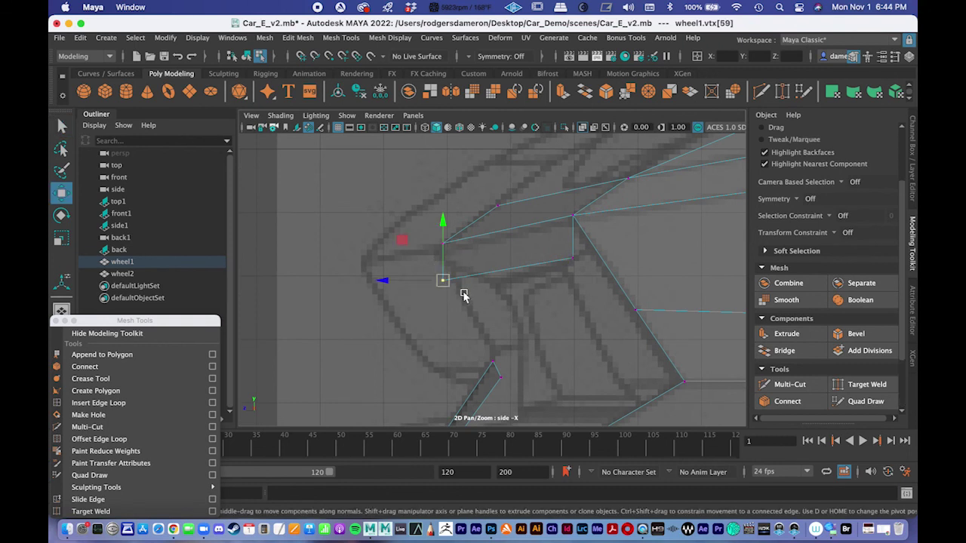
pyautogui.moveTo(384, 280); pyautogui.dragTo(437, 291)
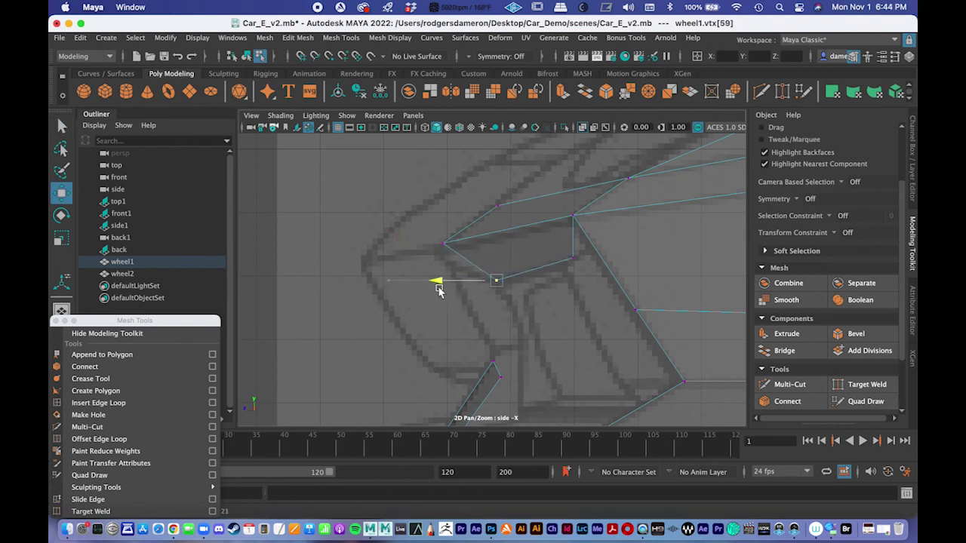
pyautogui.press('z')
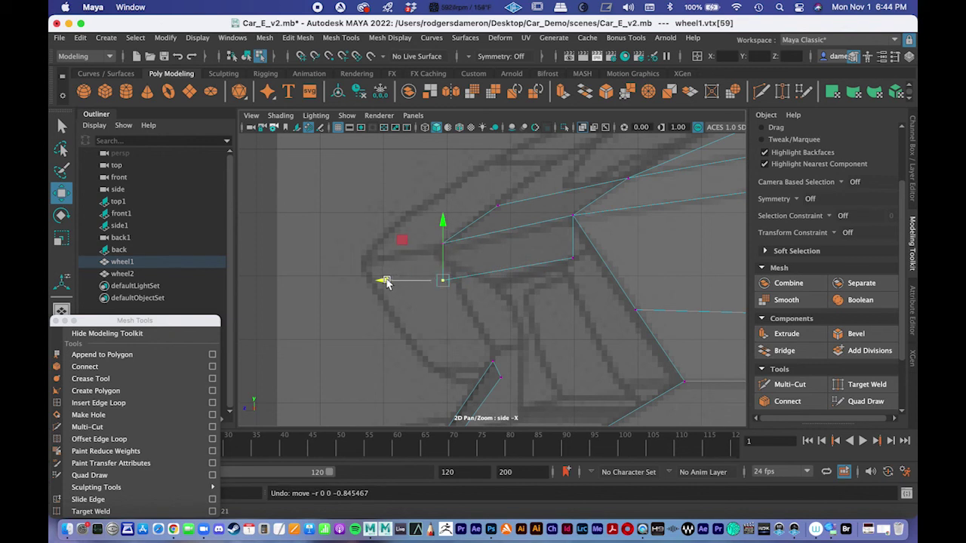
pyautogui.moveTo(384, 282); pyautogui.dragTo(448, 282)
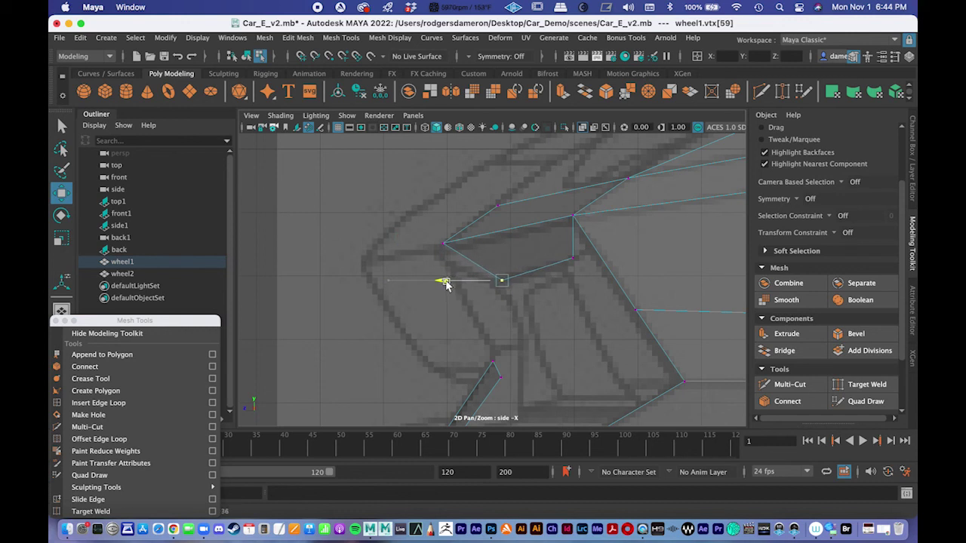
# Adjust the fore-aft position of the strip's rear lower vertex in the side view, keeping it below the upper corner.
pyautogui.click(541, 267)
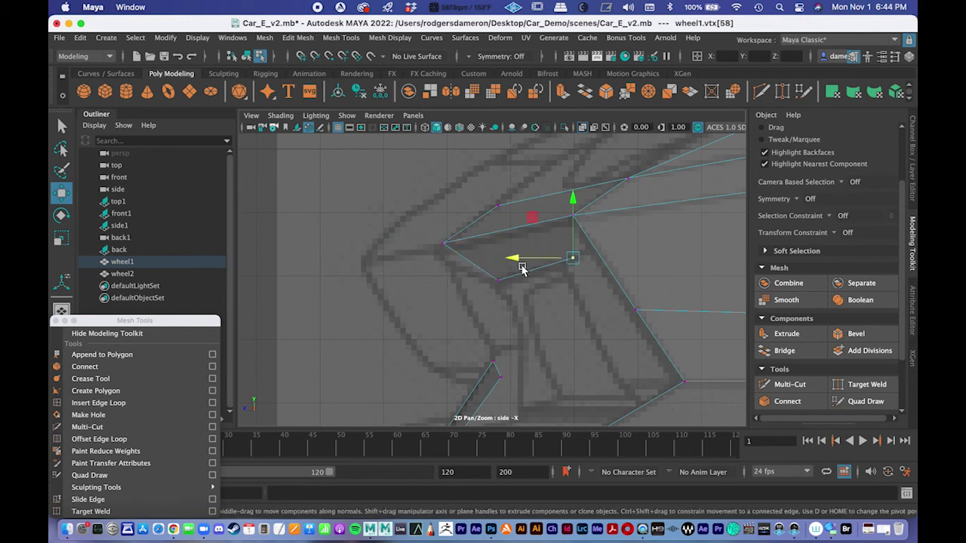
pyautogui.moveTo(513, 261)
pyautogui.mouseDown()
pyautogui.moveTo(540, 260)
pyautogui.moveTo(528, 261)
pyautogui.mouseUp()
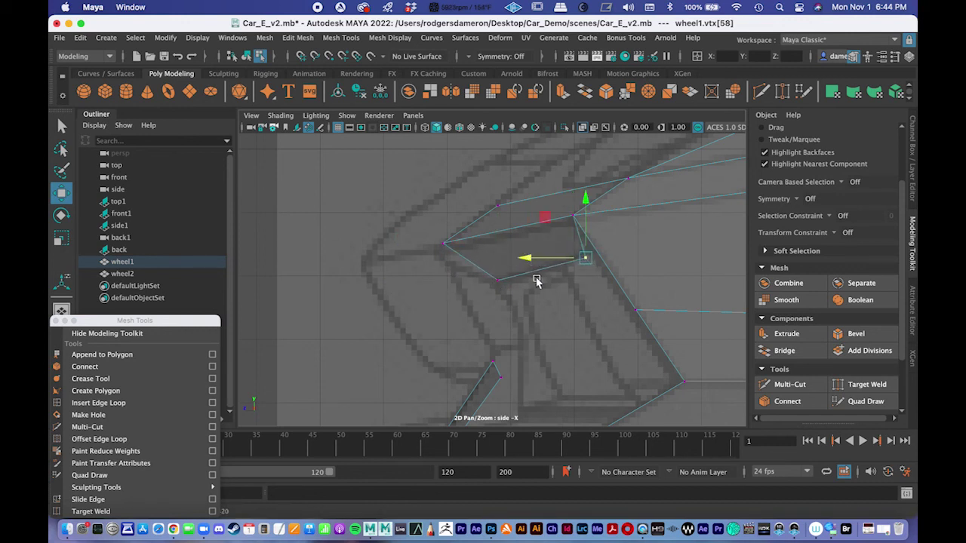
pyautogui.keyDown('alt'); pyautogui.moveTo(535, 280); pyautogui.dragTo(492, 283, button='middle'); pyautogui.keyUp('alt')
pyautogui.moveTo(491, 262); pyautogui.dragTo(463, 271)
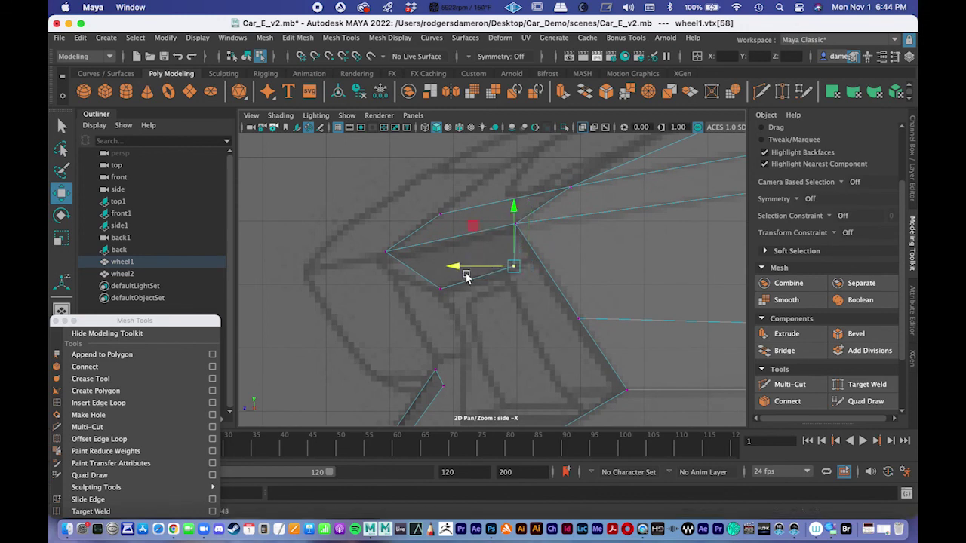
# Select the two connected body edges bordering the air intake's outer side and find them in the front view.
pyautogui.keyDown('alt'); pyautogui.moveTo(569, 315); pyautogui.dragTo(490, 221, button='middle'); pyautogui.keyUp('alt')
pyautogui.keyDown('alt'); pyautogui.moveTo(491, 222); pyautogui.dragTo(487, 166, button='right'); pyautogui.keyUp('alt')
pyautogui.click(485, 229)
pyautogui.keyDown('shift'); pyautogui.click(504, 264); pyautogui.keyUp('shift')
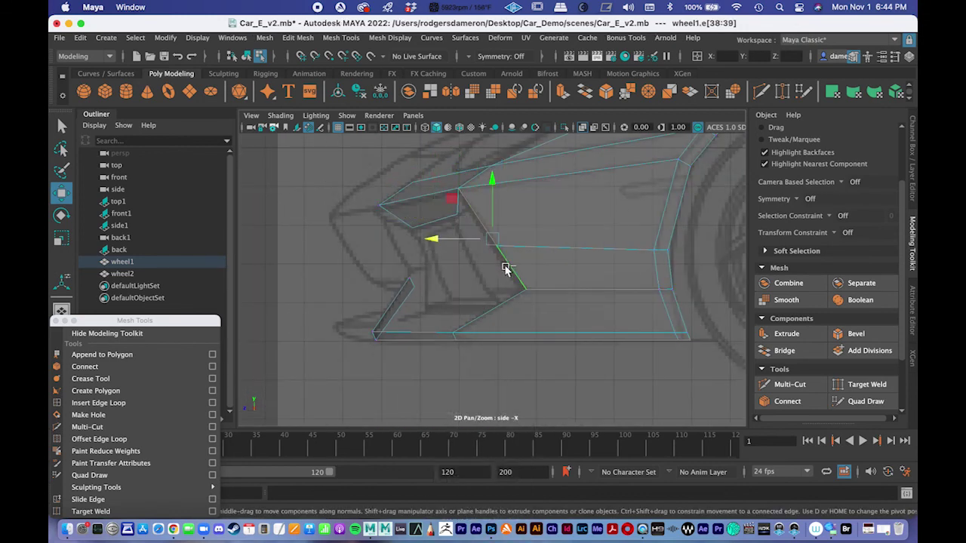
pyautogui.press('space')
pyautogui.press('space')
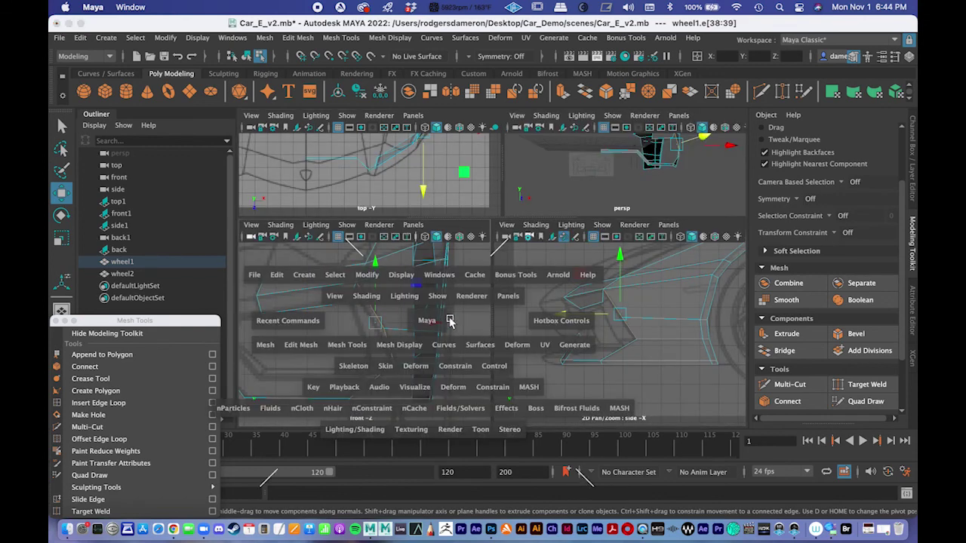
pyautogui.scroll(5, 465, 267)
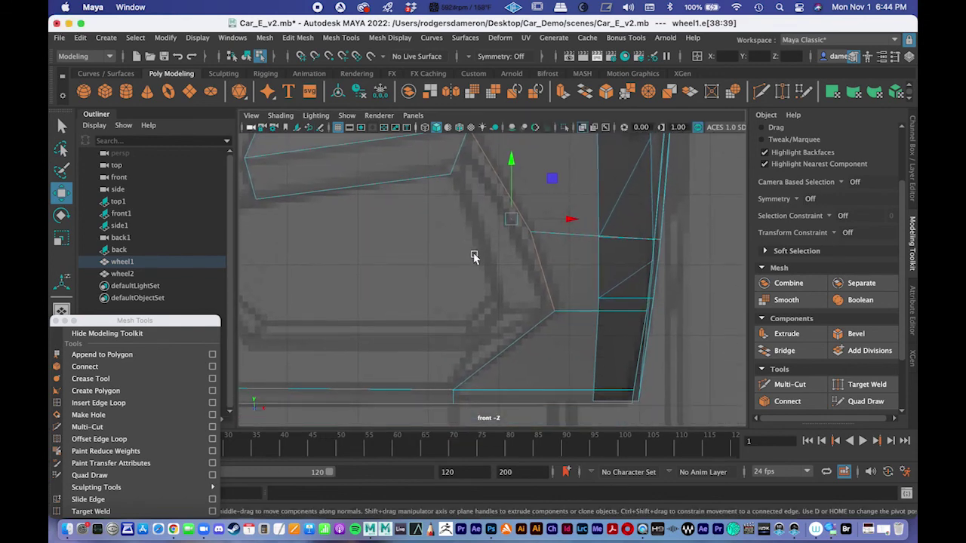
pyautogui.click(786, 333)
pyautogui.scroll(-5, 554, 181)
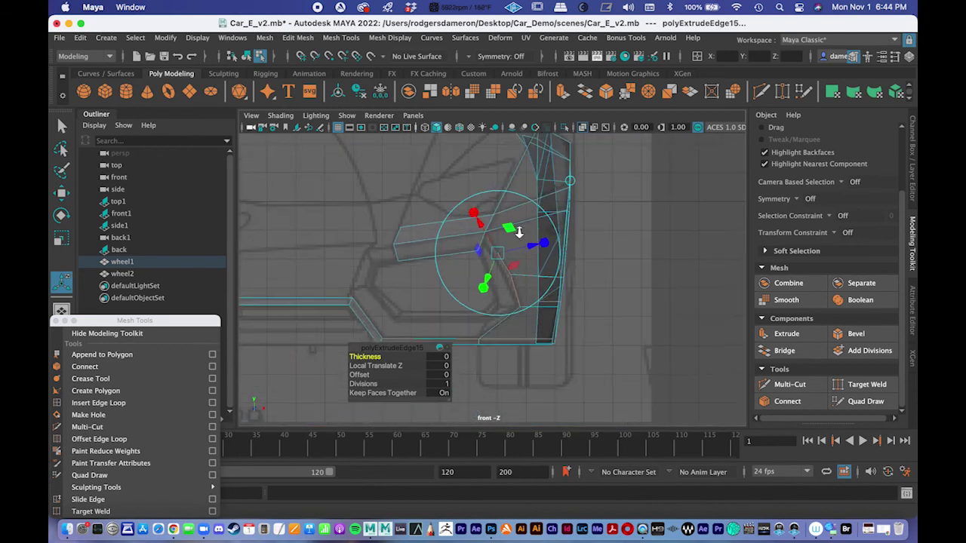
pyautogui.click(573, 178)
pyautogui.scroll(-2, 529, 200)
pyautogui.scroll(3, 556, 244)
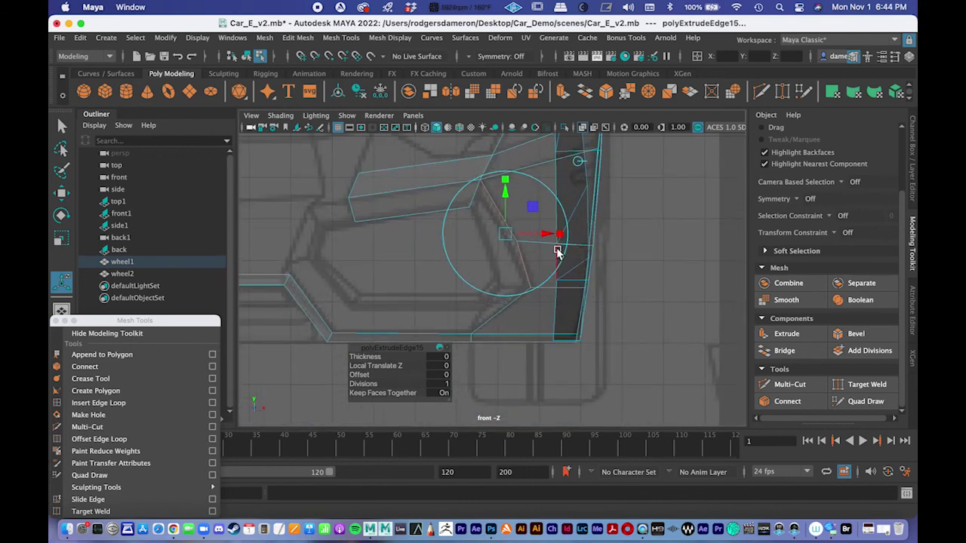
pyautogui.press('z')
pyautogui.press('z')
pyautogui.press('z')
pyautogui.hotkey('shift', 'z')
pyautogui.hotkey('shift', 'z')
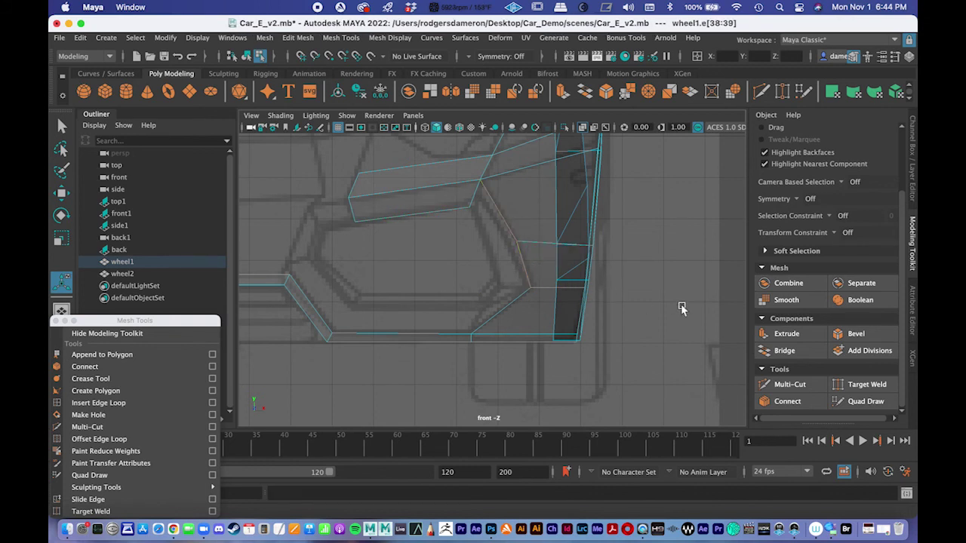
# Extrude the two selected edges along the world X axis toward the intake's inner outline in the front view.
pyautogui.click(783, 335)
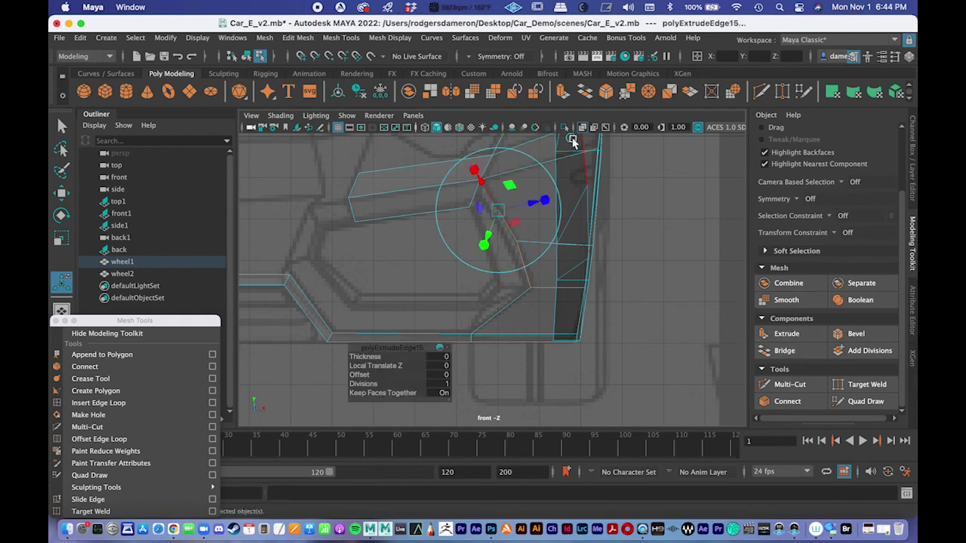
pyautogui.click(571, 140)
pyautogui.keyDown('alt'); pyautogui.moveTo(555, 218); pyautogui.dragTo(561, 226, button='middle'); pyautogui.keyUp('alt')
pyautogui.moveTo(554, 241); pyautogui.dragTo(525, 244)
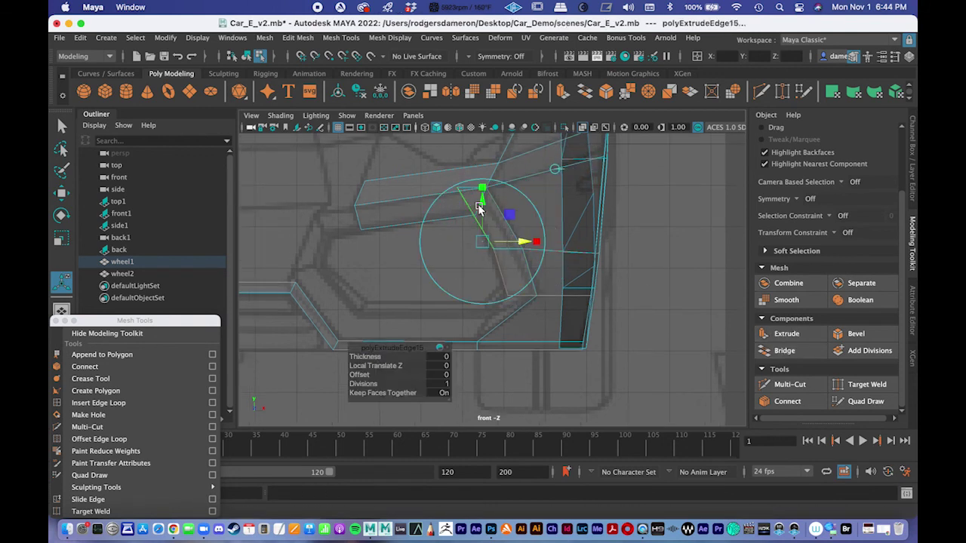
pyautogui.moveTo(481, 204)
pyautogui.mouseDown()
pyautogui.moveTo(485, 253)
pyautogui.moveTo(485, 209)
pyautogui.mouseUp()
pyautogui.press('super+z')
pyautogui.keyDown('alt'); pyautogui.moveTo(527, 241); pyautogui.dragTo(562, 207, button='middle'); pyautogui.keyUp('alt')
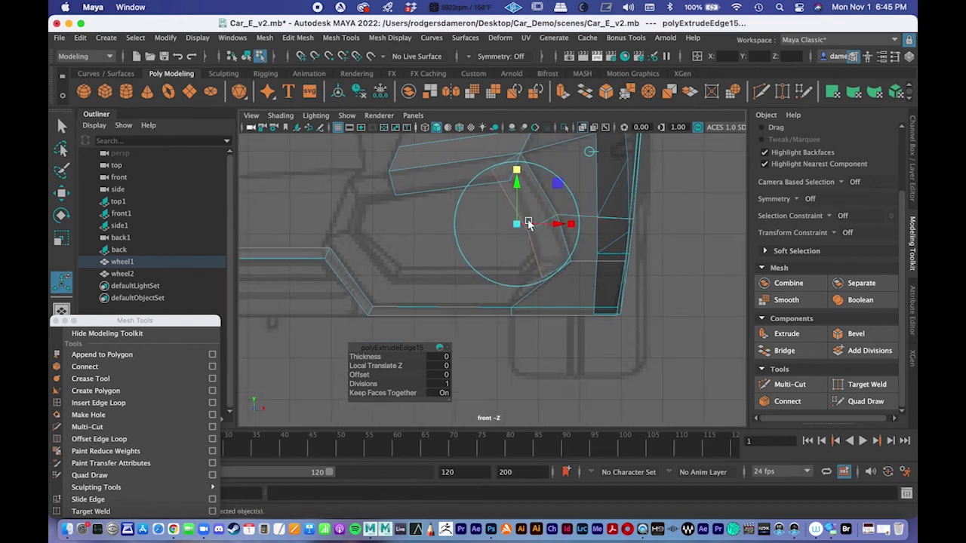
pyautogui.keyDown('alt'); pyautogui.moveTo(540, 229); pyautogui.dragTo(601, 245, button='right'); pyautogui.keyUp('alt')
pyautogui.keyDown('alt'); pyautogui.moveTo(601, 246); pyautogui.dragTo(551, 326, button='middle'); pyautogui.keyUp('alt')
# Snap the extruded strip's top vertex to the lower corner of the strip above the intake and merge the two vertices.
pyautogui.press('q')
pyautogui.moveTo(447, 187); pyautogui.dragTo(391, 184, button='right')
pyautogui.click(441, 168)
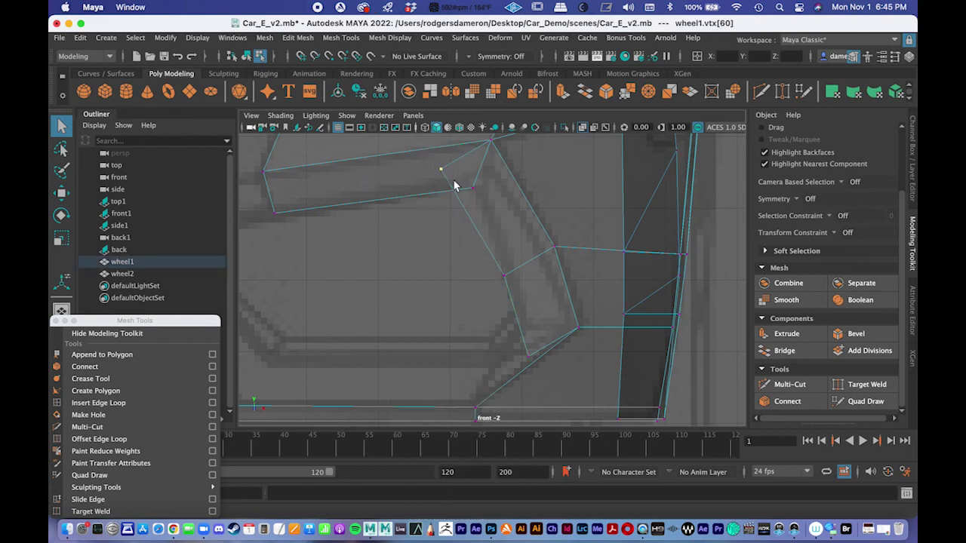
pyautogui.press('w')
pyautogui.moveTo(445, 174); pyautogui.dragTo(470, 184)
pyautogui.keyDown('alt'); pyautogui.moveTo(475, 203); pyautogui.dragTo(465, 224, button='middle'); pyautogui.keyUp('alt')
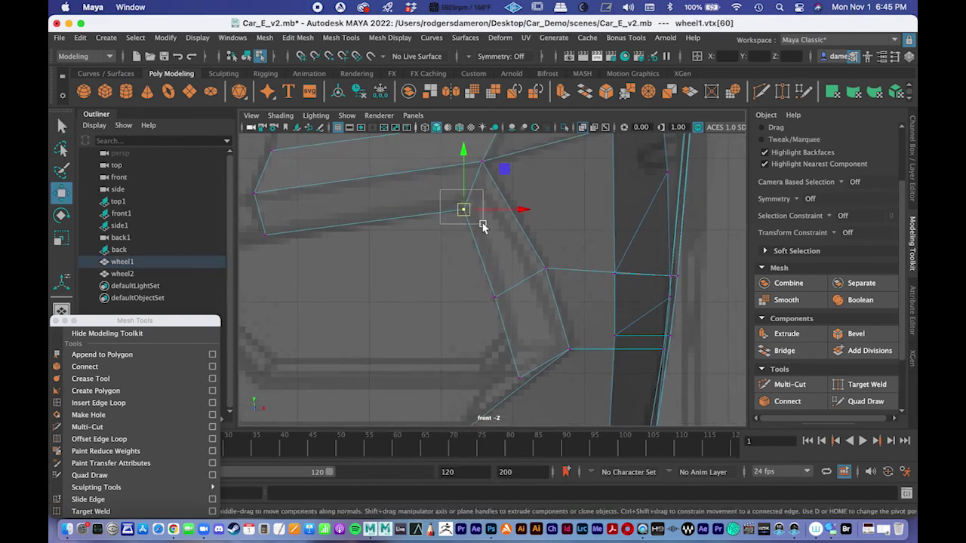
pyautogui.click(627, 91)
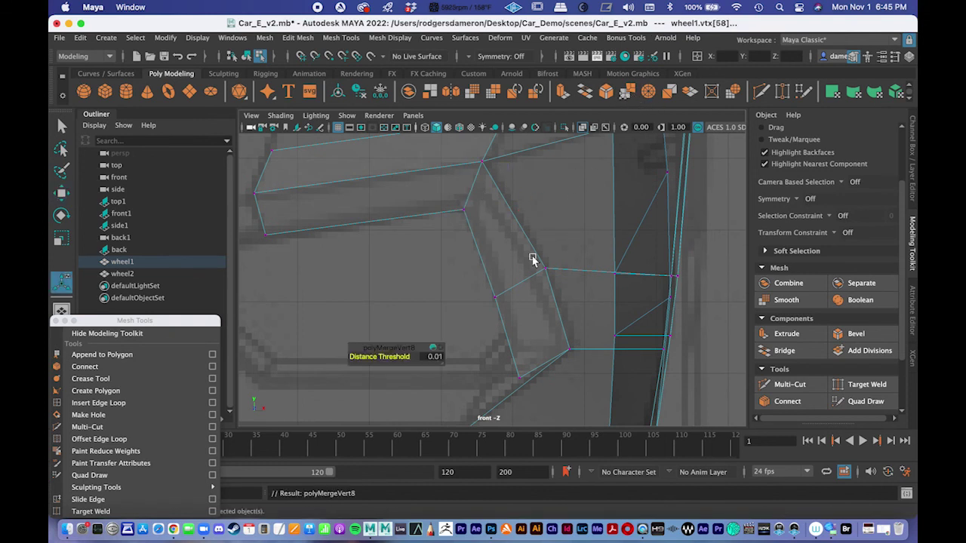
# In the front view, move the new side strip's middle and lower inner vertices up to follow the intake's inner outline.
pyautogui.moveTo(470, 287); pyautogui.dragTo(518, 315)
pyautogui.click(485, 286)
pyautogui.press('w')
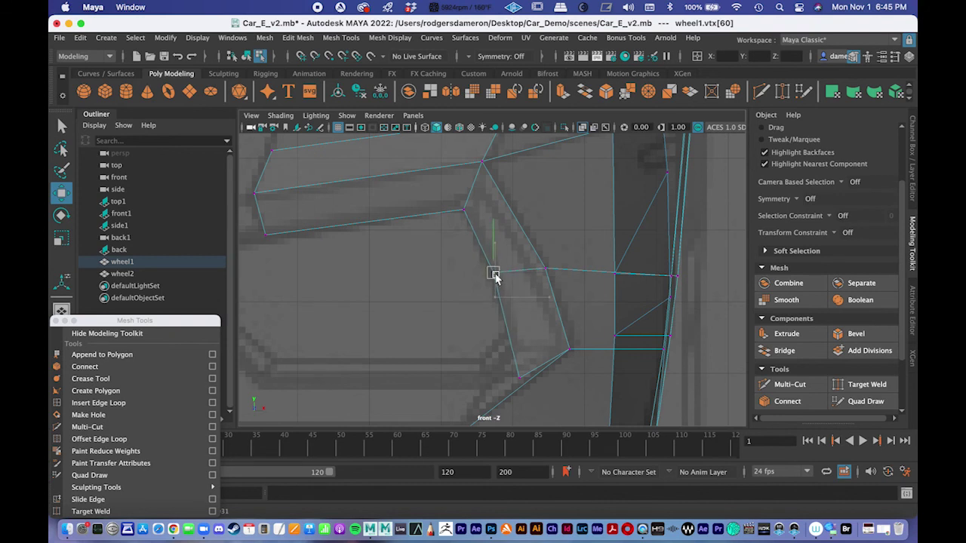
pyautogui.keyDown('alt'); pyautogui.moveTo(523, 389); pyautogui.dragTo(516, 336, button='middle'); pyautogui.keyUp('alt')
pyautogui.click(516, 324)
pyautogui.moveTo(516, 324); pyautogui.dragTo(507, 293)
pyautogui.click(485, 222)
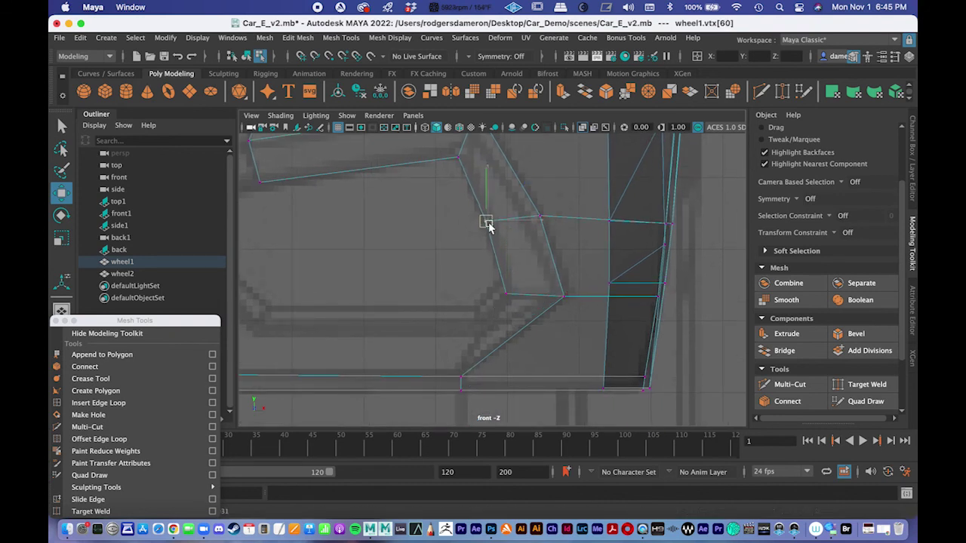
pyautogui.keyDown('alt'); pyautogui.moveTo(486, 222); pyautogui.dragTo(511, 270, button='middle'); pyautogui.keyUp('alt')
pyautogui.moveTo(512, 270)
pyautogui.keyDown('alt'); pyautogui.mouseDown(button='right')
pyautogui.moveTo(480, 260)
pyautogui.moveTo(508, 264)
pyautogui.mouseUp(button='right'); pyautogui.keyUp('alt')
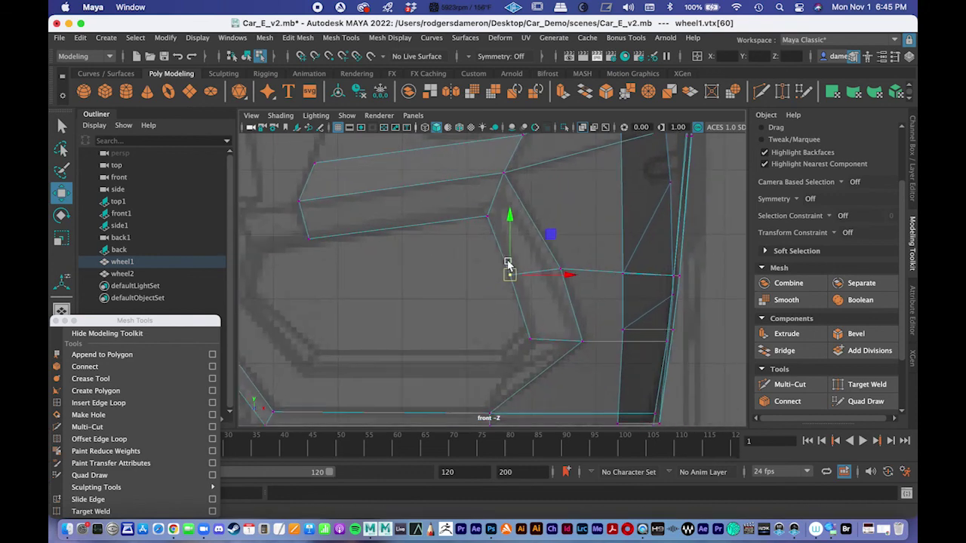
pyautogui.moveTo(519, 331)
pyautogui.mouseDown()
pyautogui.moveTo(543, 341)
pyautogui.moveTo(530, 334)
pyautogui.mouseUp()
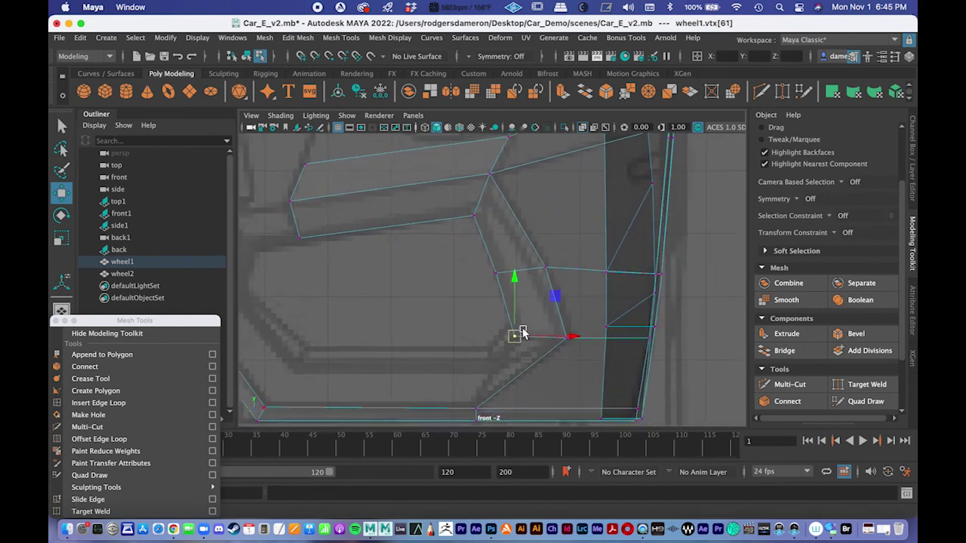
# In the side view, slide the side strip's middle inner vertex forward and its lower one back to match the intake outline.
pyautogui.scroll(-3, 524, 301)
pyautogui.press('space')
pyautogui.press('space')
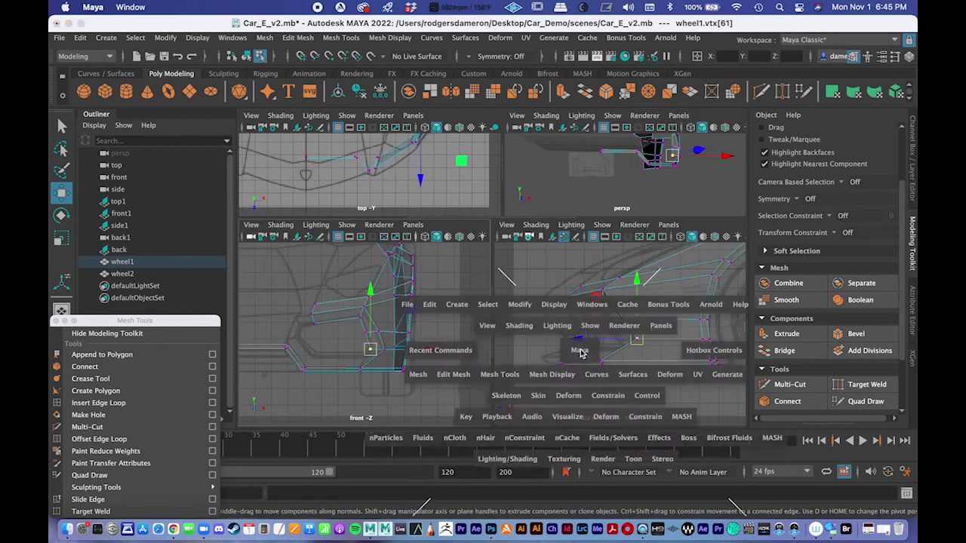
pyautogui.moveTo(476, 294); pyautogui.dragTo(427, 293, button='middle')
pyautogui.click(498, 243)
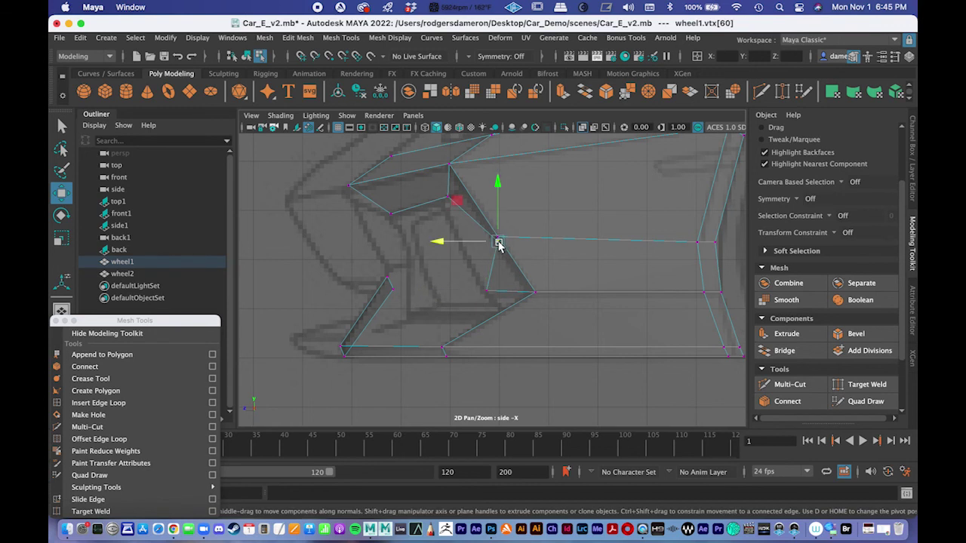
pyautogui.moveTo(448, 245); pyautogui.dragTo(422, 253, button='middle')
pyautogui.click(486, 292)
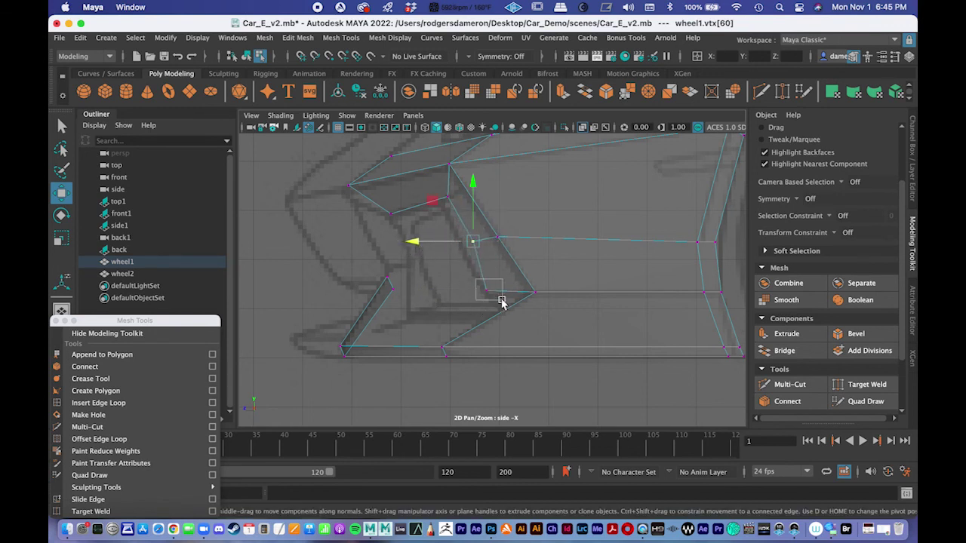
pyautogui.moveTo(428, 294); pyautogui.dragTo(430, 294, button='middle')
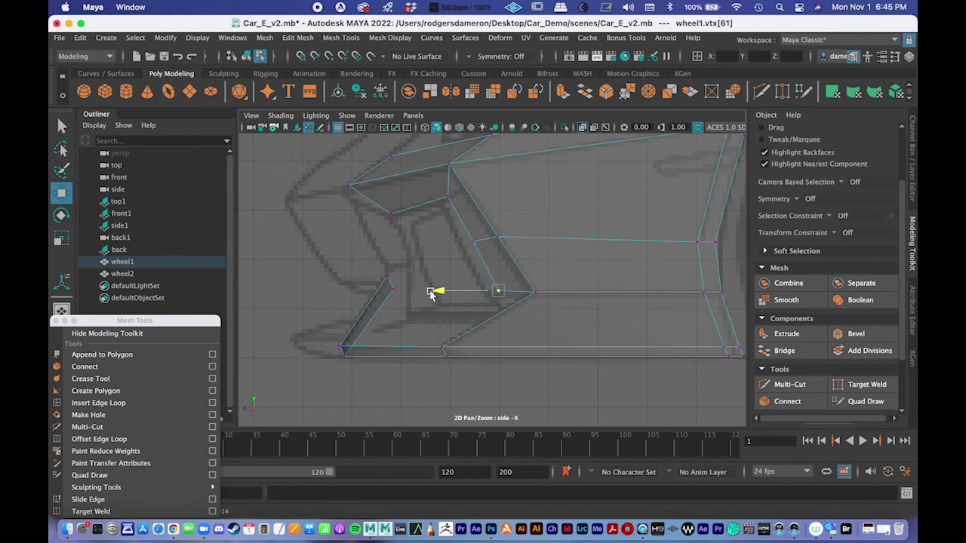
pyautogui.keyDown('alt'); pyautogui.moveTo(459, 292); pyautogui.dragTo(449, 303, button='middle'); pyautogui.keyUp('alt')
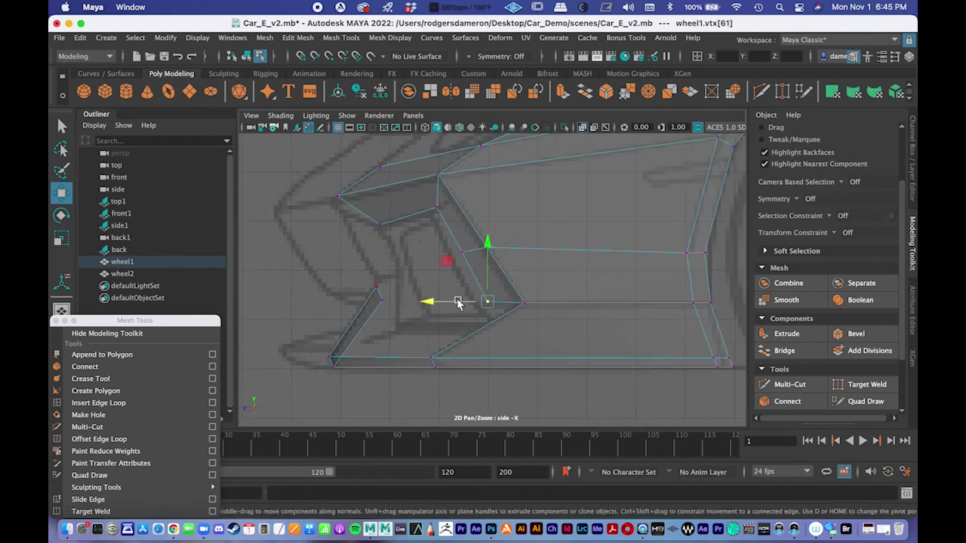
# Select the side strip's two bottom vertices and scale them vertically until they are level.
pyautogui.press('q')
pyautogui.keyDown('shift'); pyautogui.moveTo(539, 310); pyautogui.dragTo(539, 310); pyautogui.keyUp('shift')
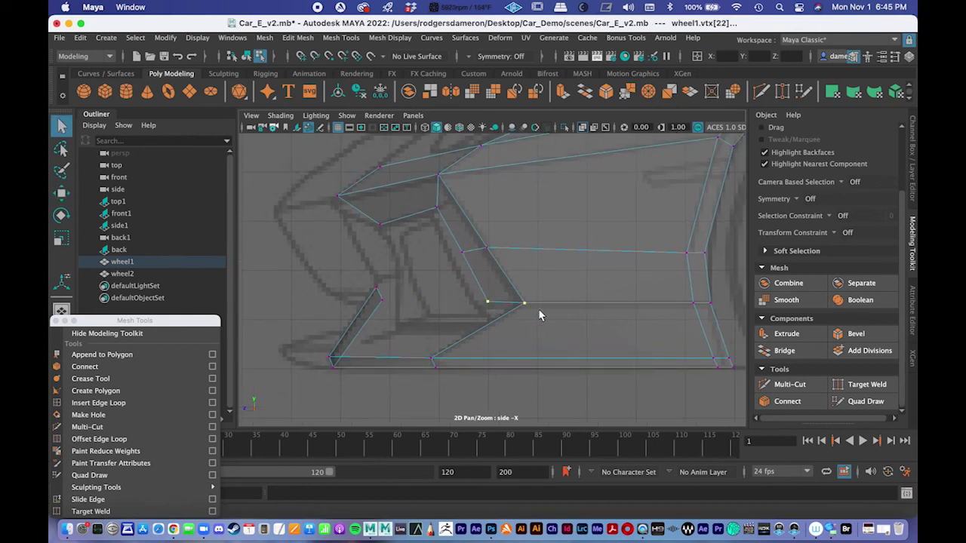
pyautogui.press('r')
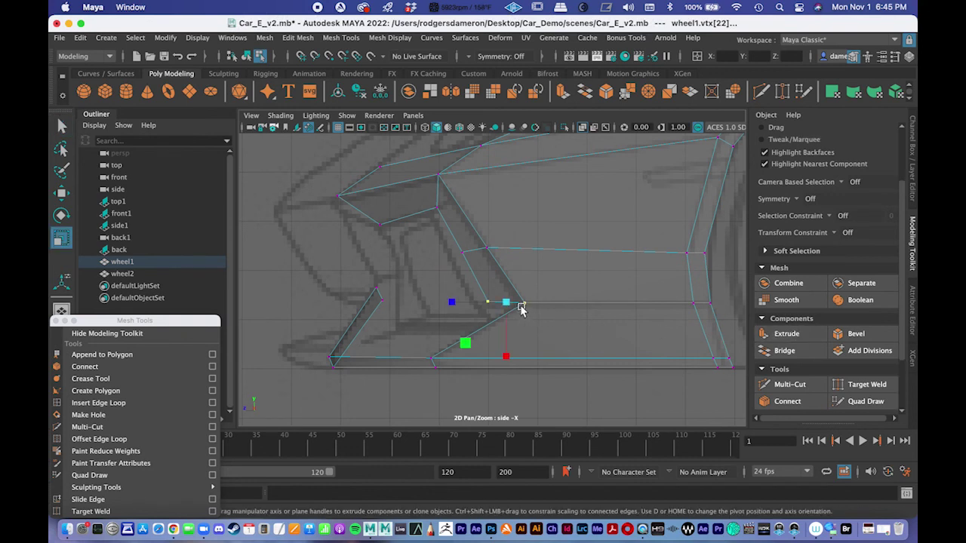
pyautogui.click(506, 357)
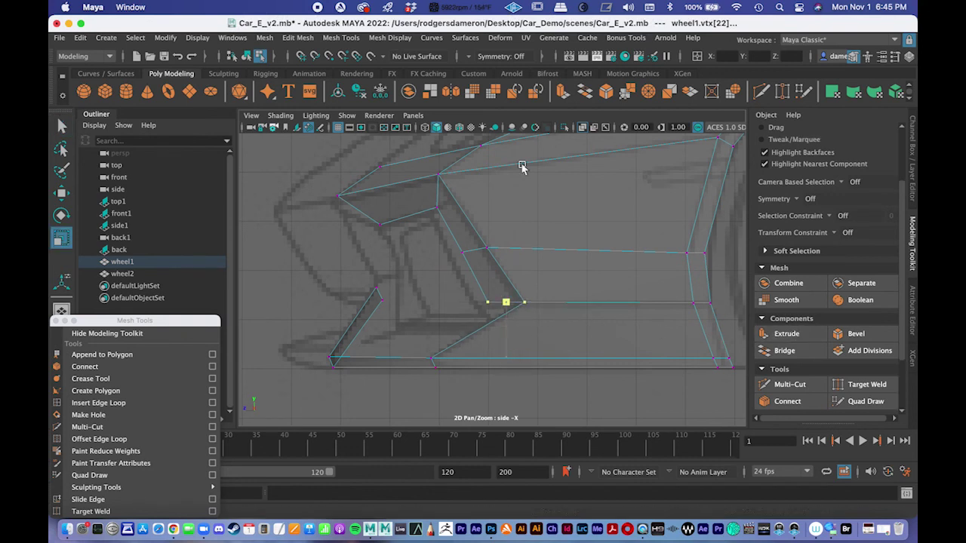
pyautogui.press('q')
# Inspect the side strip and the open area beneath the front intake from several angles in the perspective view.
pyautogui.keyDown('alt'); pyautogui.moveTo(501, 264); pyautogui.dragTo(453, 274, button='middle'); pyautogui.keyUp('alt')
pyautogui.press('space')
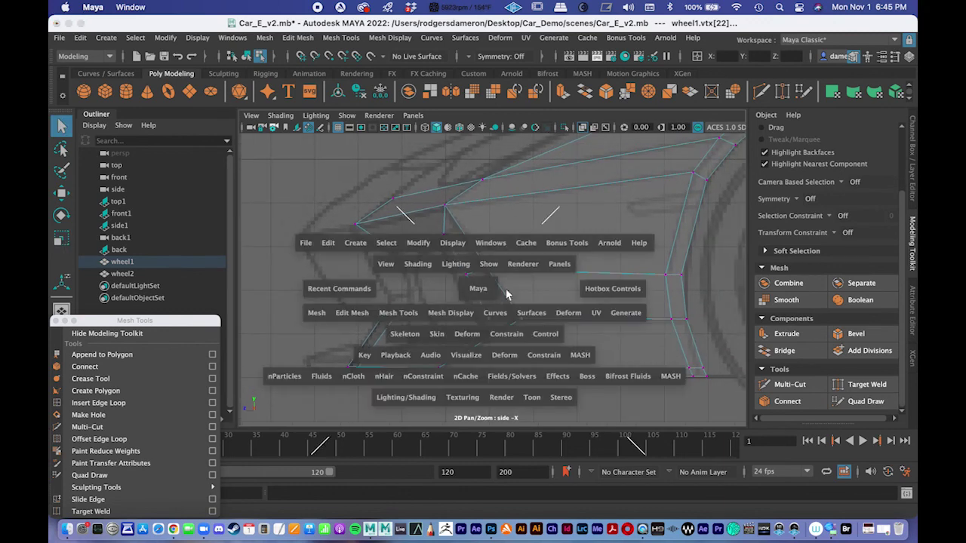
pyautogui.press('space')
pyautogui.keyDown('alt'); pyautogui.moveTo(446, 330); pyautogui.dragTo(506, 351, button='middle'); pyautogui.keyUp('alt')
pyautogui.press('space')
pyautogui.press('space')
pyautogui.keyDown('alt'); pyautogui.moveTo(422, 173); pyautogui.dragTo(335, 251, button='middle'); pyautogui.keyUp('alt')
pyautogui.press('space')
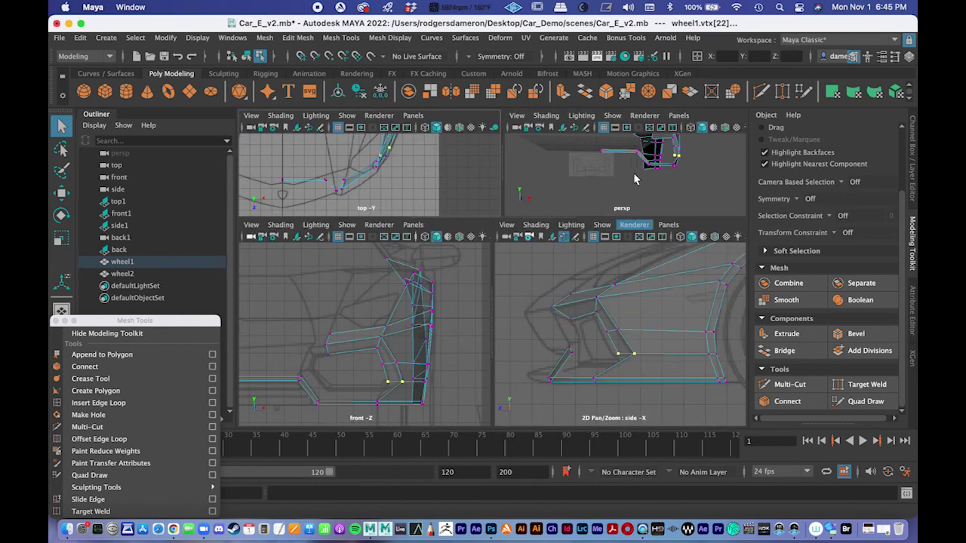
pyautogui.press('space')
pyautogui.scroll(3, 549, 224)
pyautogui.scroll(3, 546, 221)
pyautogui.keyDown('alt'); pyautogui.moveTo(523, 244); pyautogui.dragTo(559, 250); pyautogui.keyUp('alt')
pyautogui.keyDown('alt'); pyautogui.moveTo(504, 268); pyautogui.dragTo(512, 271, button='middle'); pyautogui.keyUp('alt')
pyautogui.scroll(-1, 512, 271)
pyautogui.keyDown('alt'); pyautogui.moveTo(526, 264); pyautogui.dragTo(467, 289); pyautogui.keyUp('alt')
pyautogui.keyDown('alt'); pyautogui.moveTo(528, 287); pyautogui.dragTo(512, 306); pyautogui.keyUp('alt')
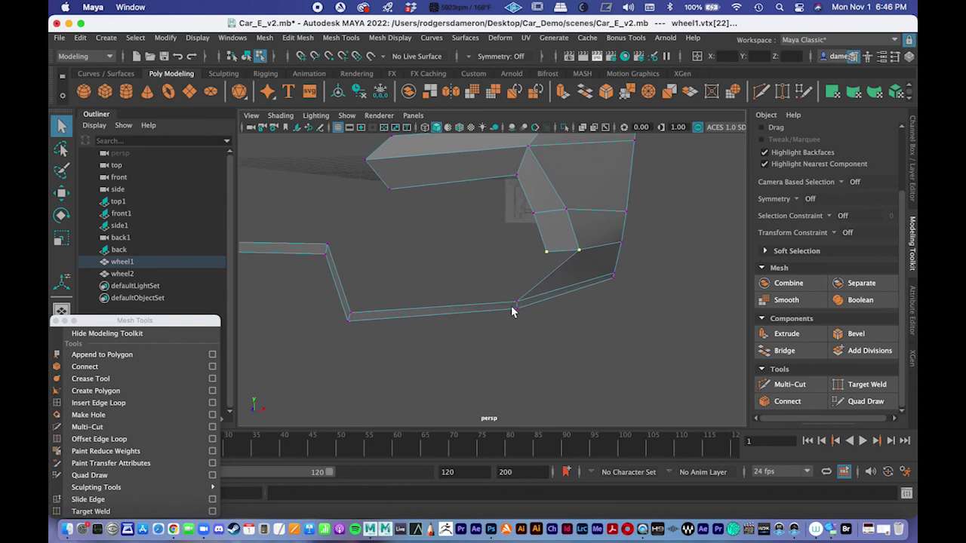
pyautogui.moveTo(550, 271); pyautogui.dragTo(607, 180, button='right')
pyautogui.keyDown('alt'); pyautogui.moveTo(607, 180); pyautogui.dragTo(548, 318); pyautogui.keyUp('alt')
pyautogui.press('space')
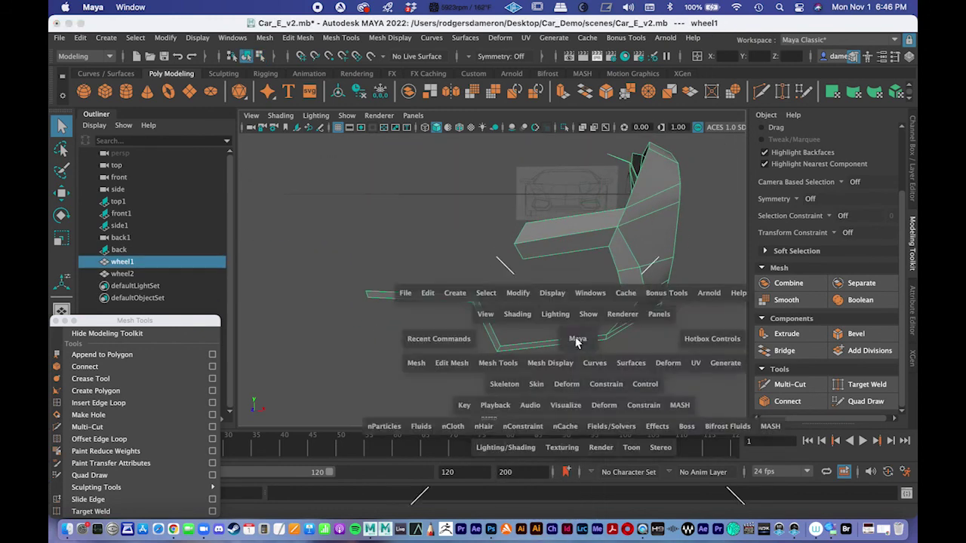
pyautogui.press('space')
# Select the slanted and bottom edges under the intake and extrude them straight up using world axes.
pyautogui.scroll(3, 456, 287)
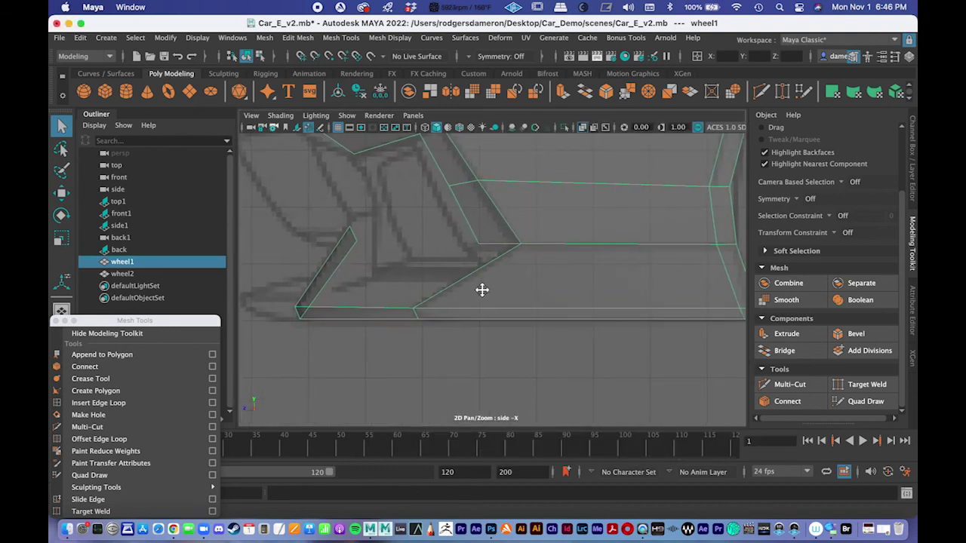
pyautogui.keyDown('alt'); pyautogui.moveTo(479, 289); pyautogui.dragTo(540, 290, button='middle'); pyautogui.keyUp('alt')
pyautogui.moveTo(428, 303); pyautogui.dragTo(439, 169, button='right')
pyautogui.moveTo(484, 284); pyautogui.dragTo(481, 288, button='right')
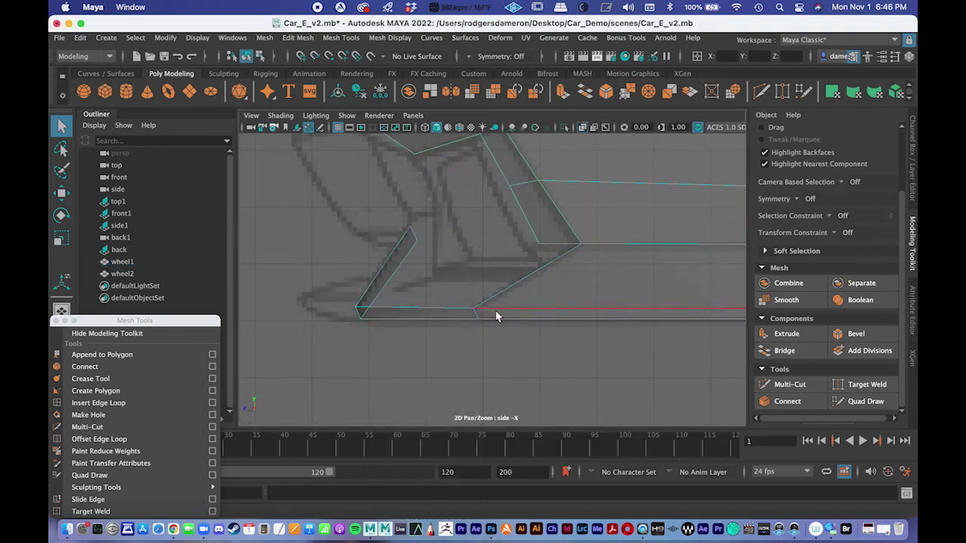
pyautogui.click(509, 288)
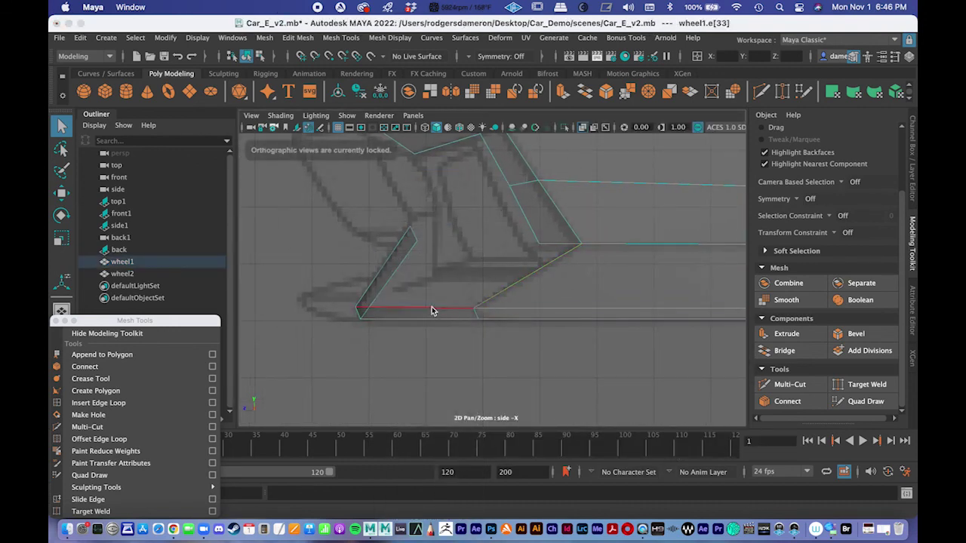
pyautogui.click(786, 334)
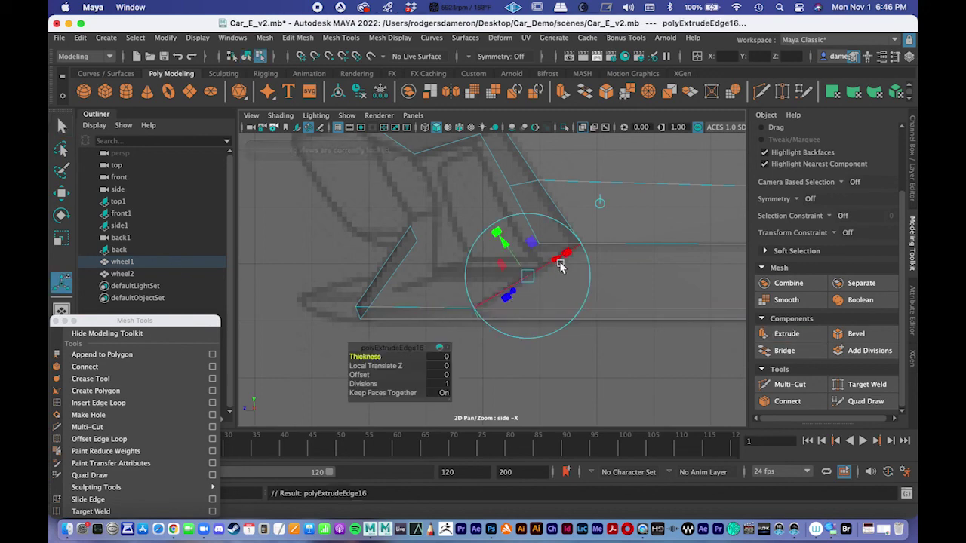
pyautogui.click(600, 202)
pyautogui.moveTo(471, 241); pyautogui.dragTo(472, 214)
# In the front view, scale the extruded edges narrower horizontally to draw them in toward the intake's inner outline.
pyautogui.press('space')
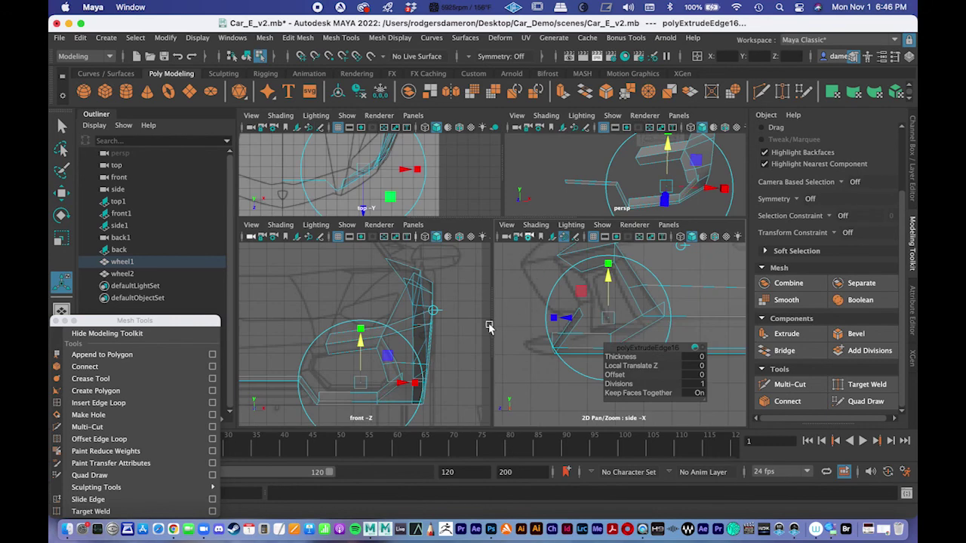
pyautogui.press('space')
pyautogui.keyDown('alt'); pyautogui.moveTo(507, 295); pyautogui.dragTo(554, 213, button='middle'); pyautogui.keyUp('alt')
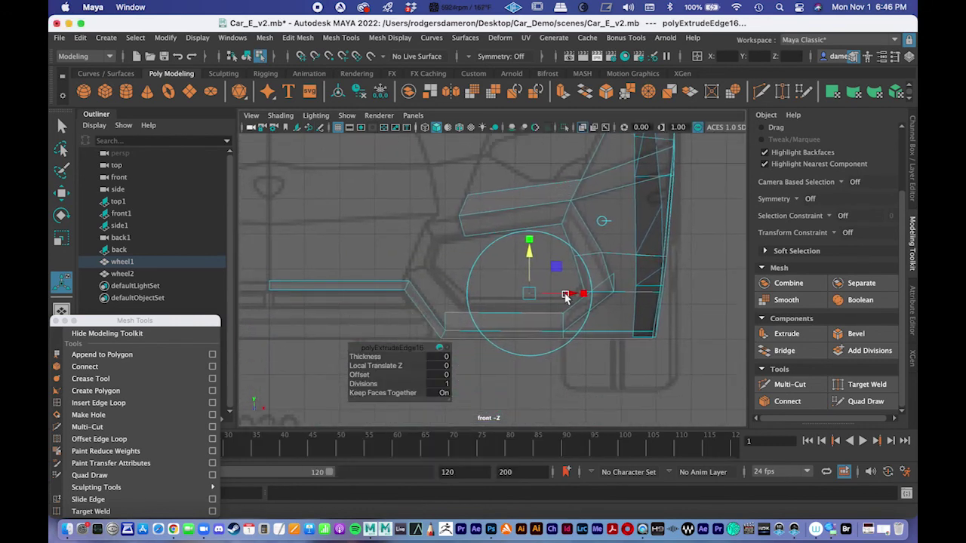
pyautogui.moveTo(581, 293); pyautogui.dragTo(548, 303)
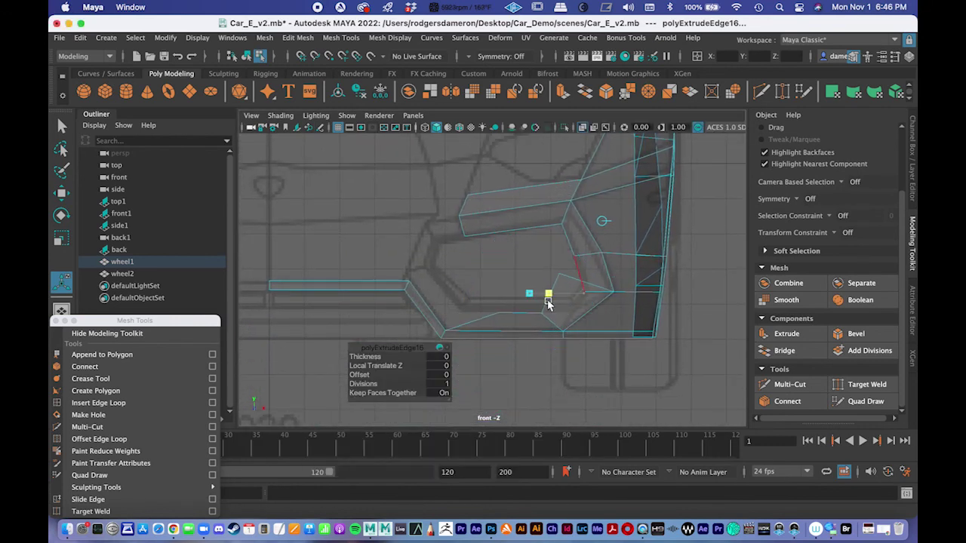
pyautogui.keyDown('alt'); pyautogui.moveTo(547, 303); pyautogui.dragTo(547, 267, button='middle'); pyautogui.keyUp('alt')
pyautogui.keyDown('alt'); pyautogui.moveTo(548, 267); pyautogui.dragTo(603, 273, button='right'); pyautogui.keyUp('alt')
pyautogui.press('q')
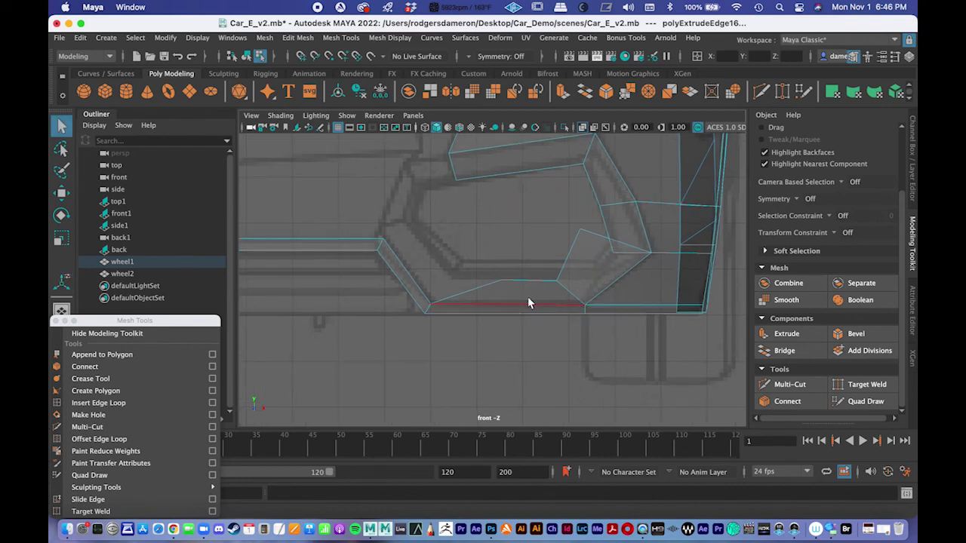
# Snap the extruded strip's outer top vertex to the side strip's lower inner corner and merge the two vertices.
pyautogui.scroll(3, 527, 302)
pyautogui.moveTo(548, 197); pyautogui.dragTo(501, 209, button='right')
pyautogui.moveTo(582, 262); pyautogui.dragTo(580, 263)
pyautogui.press('w')
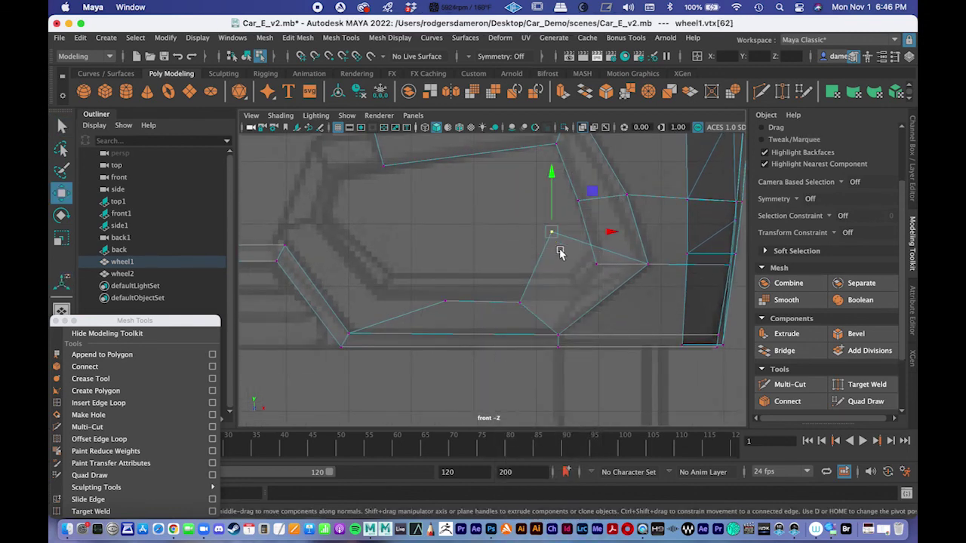
pyautogui.moveTo(554, 236); pyautogui.dragTo(596, 265)
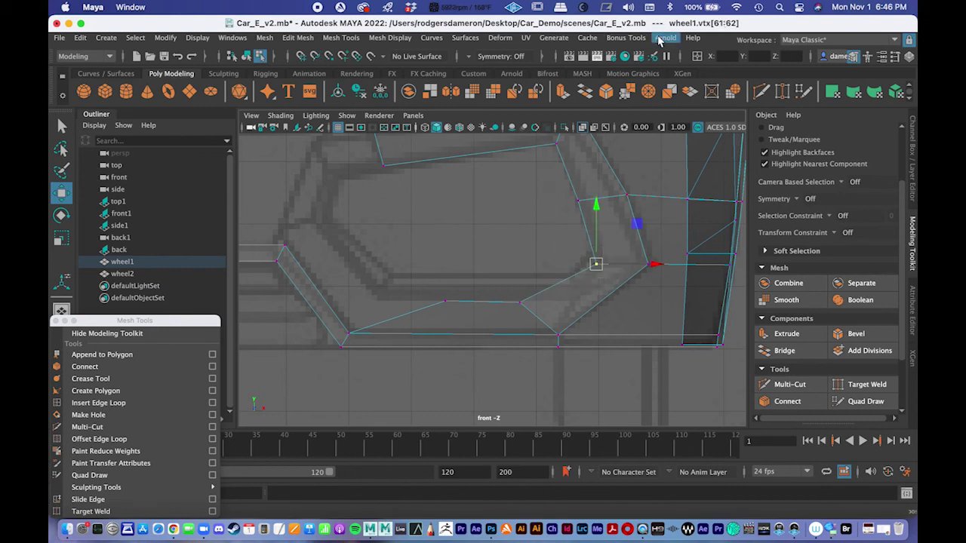
pyautogui.click(627, 91)
# In the front view, move the lower strip's remaining two inner vertices to follow the intake's bottom outline.
pyautogui.keyDown('alt'); pyautogui.moveTo(509, 289); pyautogui.dragTo(529, 280, button='middle'); pyautogui.keyUp('alt')
pyautogui.moveTo(461, 286); pyautogui.dragTo(400, 294)
pyautogui.press('w')
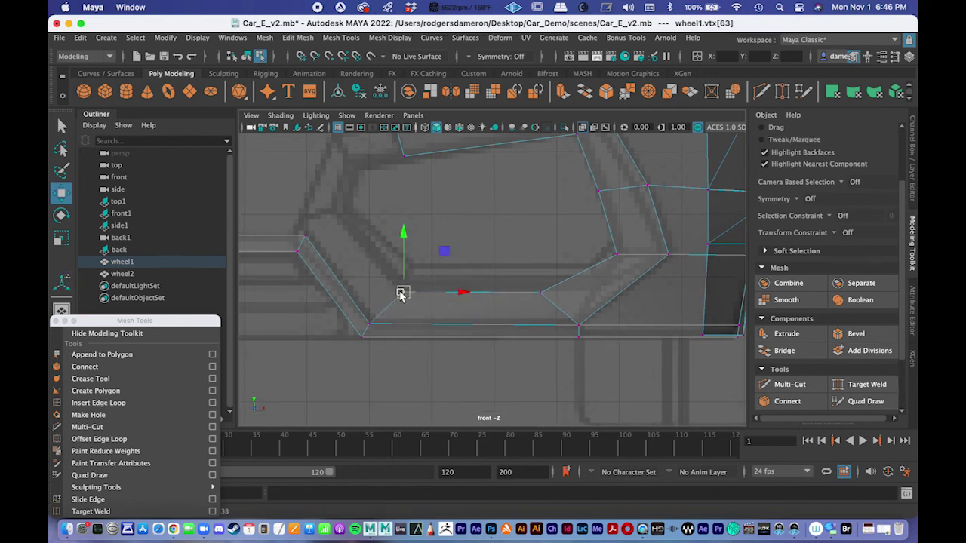
pyautogui.moveTo(404, 241); pyautogui.dragTo(401, 261)
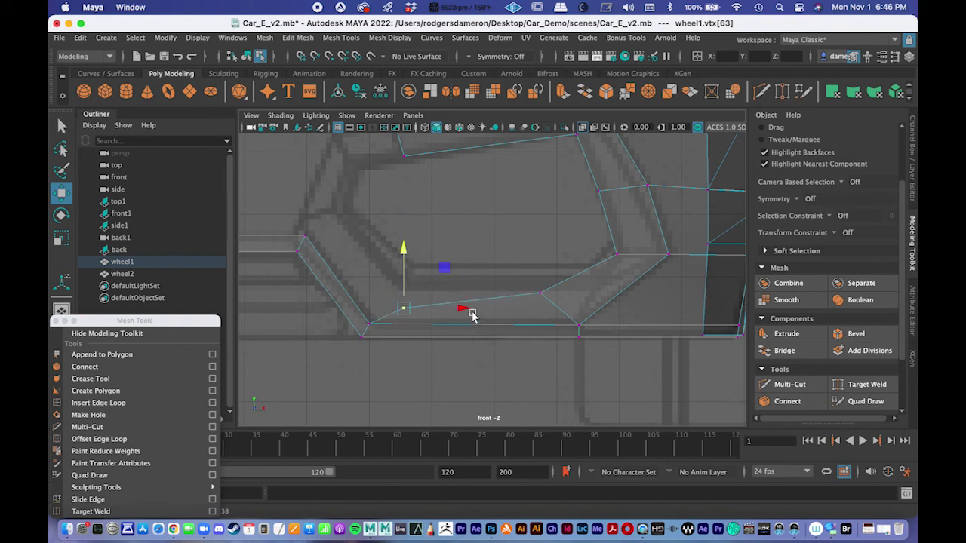
pyautogui.moveTo(403, 308)
pyautogui.mouseDown()
pyautogui.moveTo(408, 277)
pyautogui.moveTo(402, 289)
pyautogui.mouseUp()
pyautogui.click(537, 292)
pyautogui.moveTo(540, 292); pyautogui.dragTo(556, 294)
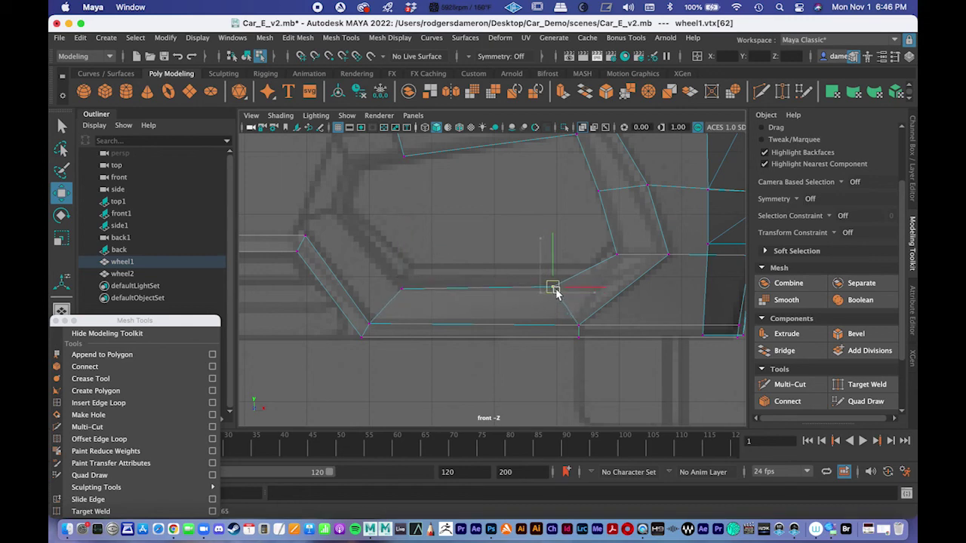
# In the side view, slide the lower strip's two inner vertices backward to set the depth of the intake's lower lip.
pyautogui.keyDown('alt'); pyautogui.moveTo(572, 277); pyautogui.dragTo(531, 283, button='right'); pyautogui.keyUp('alt')
pyautogui.press('space')
pyautogui.press('space')
pyautogui.keyDown('alt'); pyautogui.moveTo(570, 318); pyautogui.dragTo(583, 317, button='right'); pyautogui.keyUp('alt')
pyautogui.moveTo(410, 273); pyautogui.dragTo(453, 270)
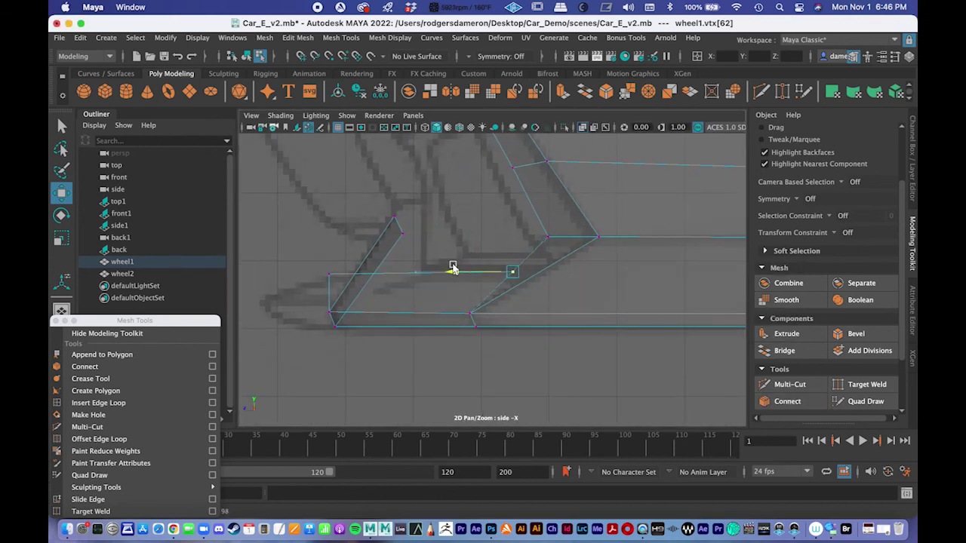
pyautogui.click(333, 276)
pyautogui.moveTo(271, 277); pyautogui.dragTo(359, 268)
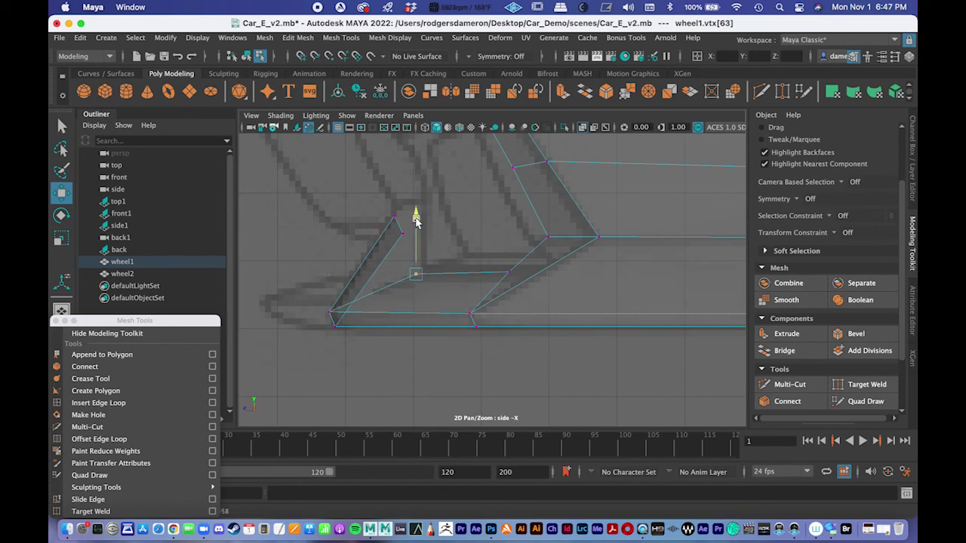
# Examine the new lower intake strip in perspective and against the front blueprint.
pyautogui.scroll(-5, 490, 267)
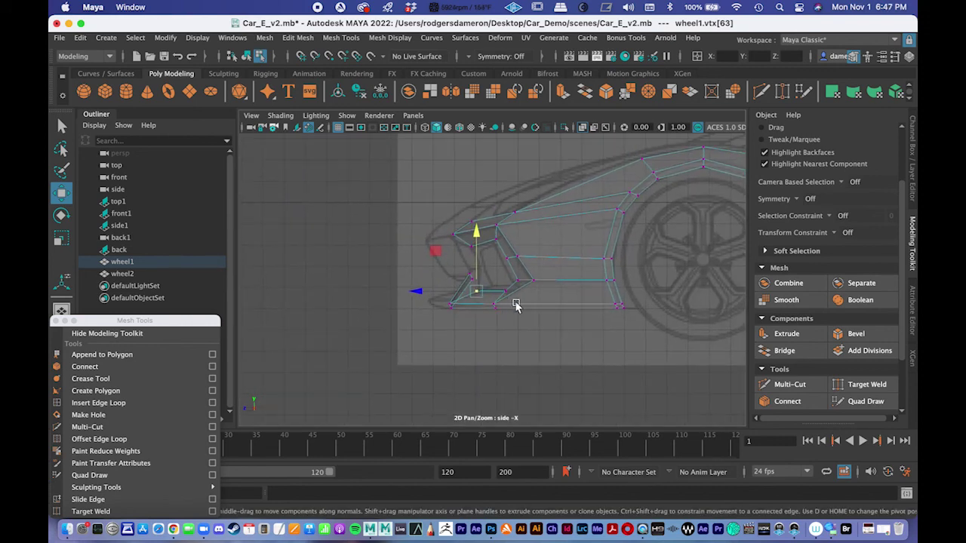
pyautogui.press('space')
pyautogui.press('space')
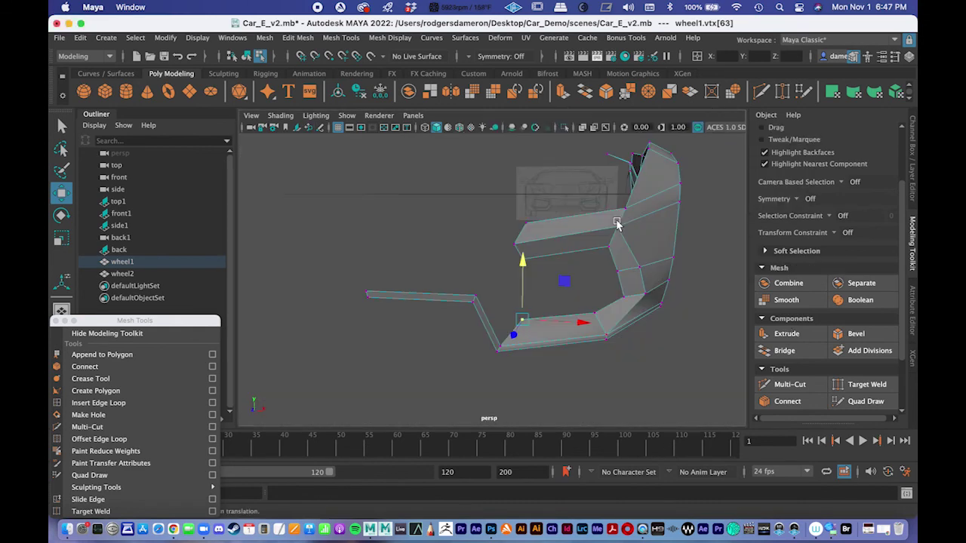
pyautogui.keyDown('alt'); pyautogui.moveTo(569, 250); pyautogui.dragTo(535, 303); pyautogui.keyUp('alt')
pyautogui.press('space')
pyautogui.press('space')
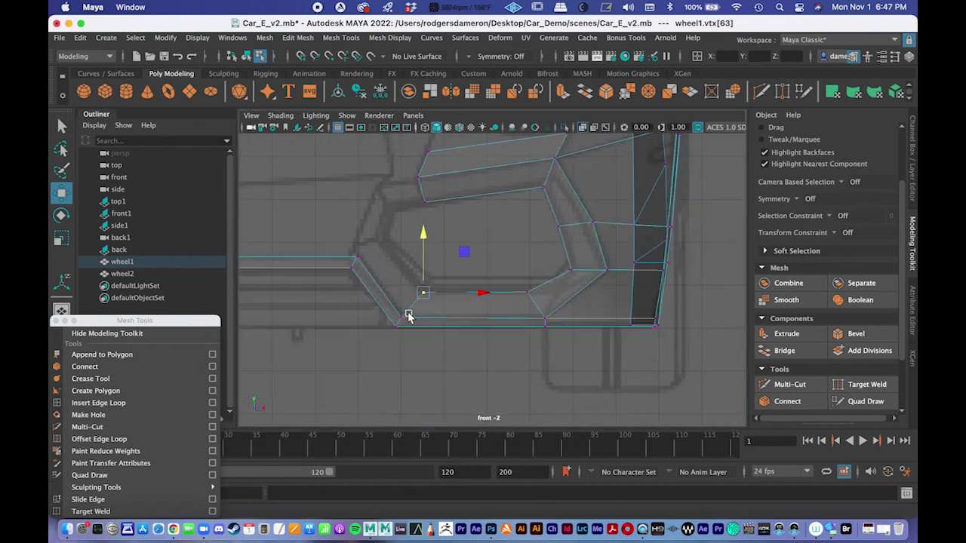
pyautogui.scroll(-2, 436, 331)
pyautogui.keyDown('alt'); pyautogui.moveTo(434, 314); pyautogui.dragTo(481, 324, button='middle'); pyautogui.keyUp('alt')
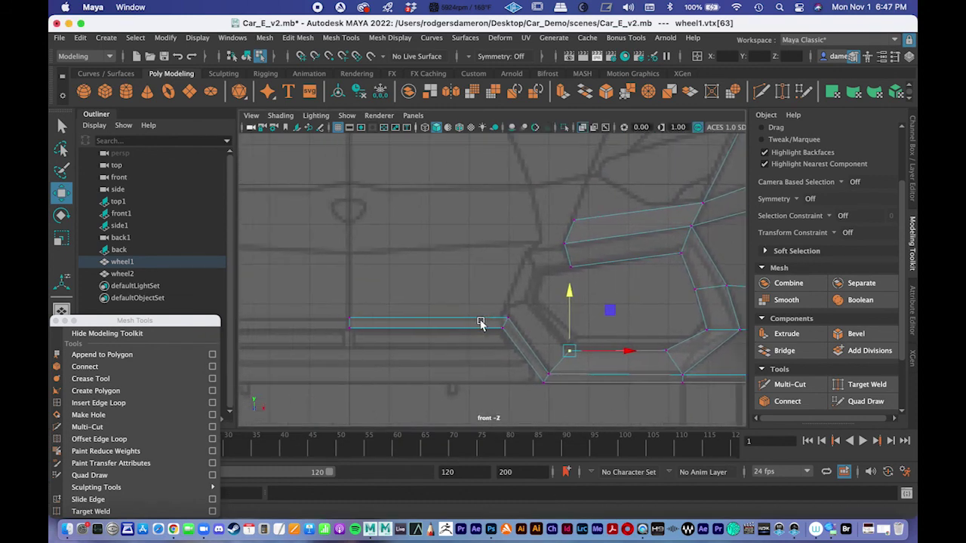
# Select the top edge of the central bumper strip and extrude it straight up to the blueprint line below the badge.
pyautogui.press('q')
pyautogui.moveTo(408, 315); pyautogui.dragTo(420, 162, button='right')
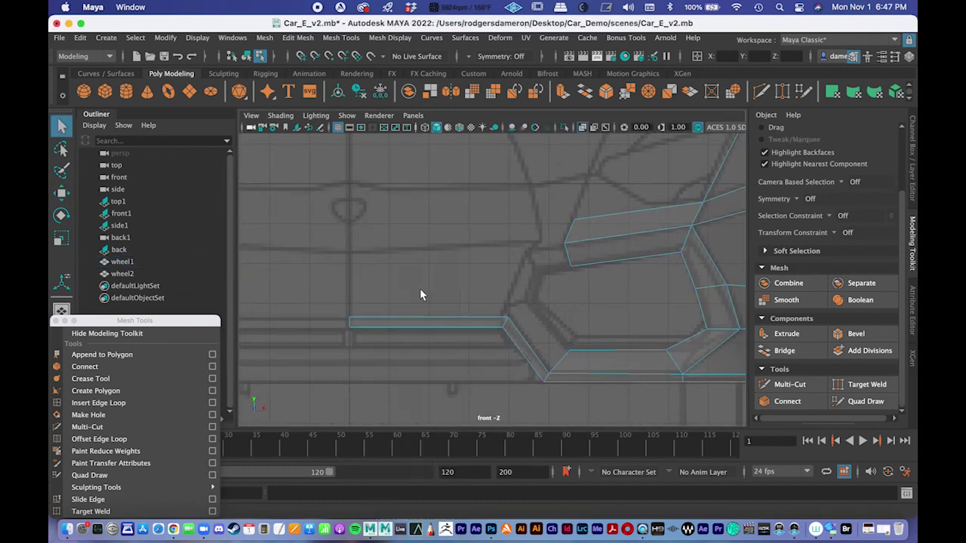
pyautogui.click(412, 321)
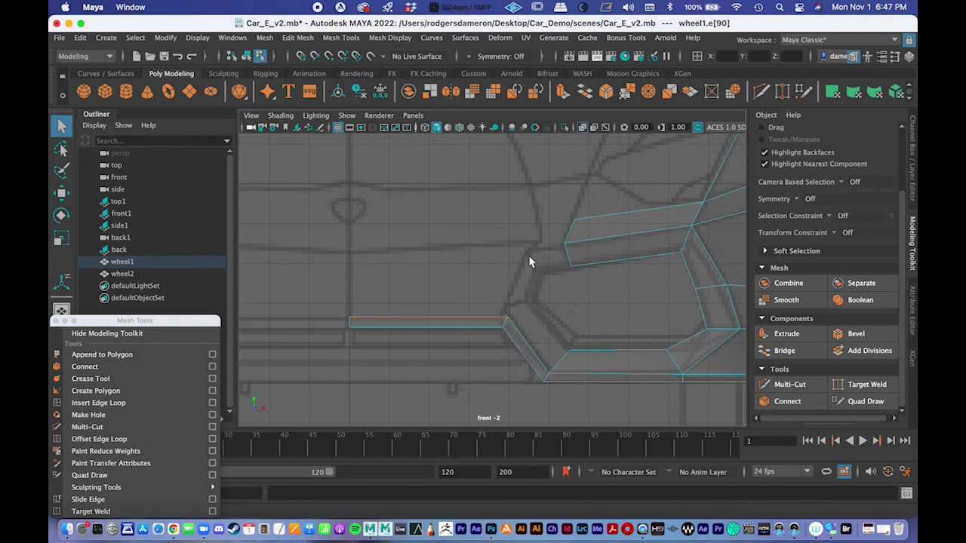
pyautogui.keyDown('alt'); pyautogui.moveTo(451, 266); pyautogui.dragTo(476, 269, button='middle'); pyautogui.keyUp('alt')
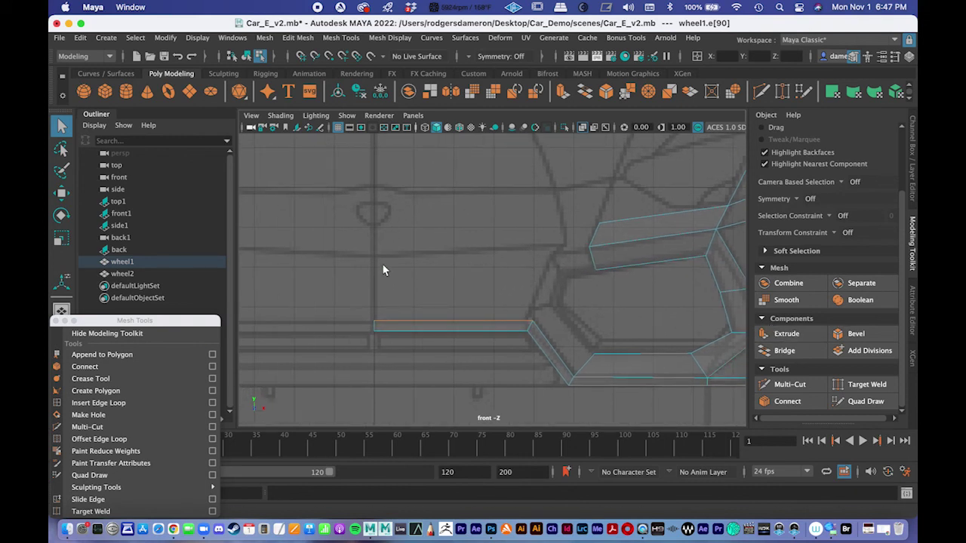
pyautogui.scroll(-5, 382, 272)
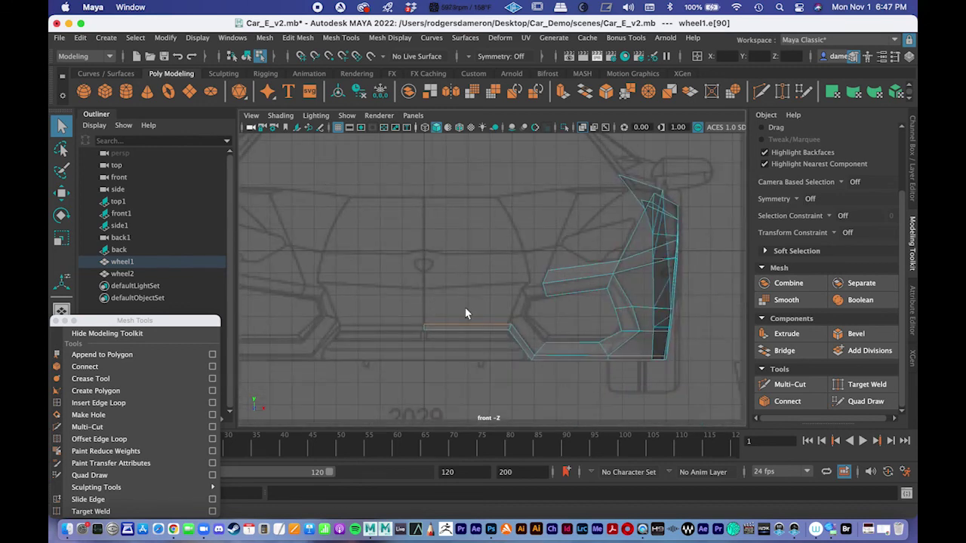
pyautogui.scroll(4, 468, 302)
pyautogui.click(786, 334)
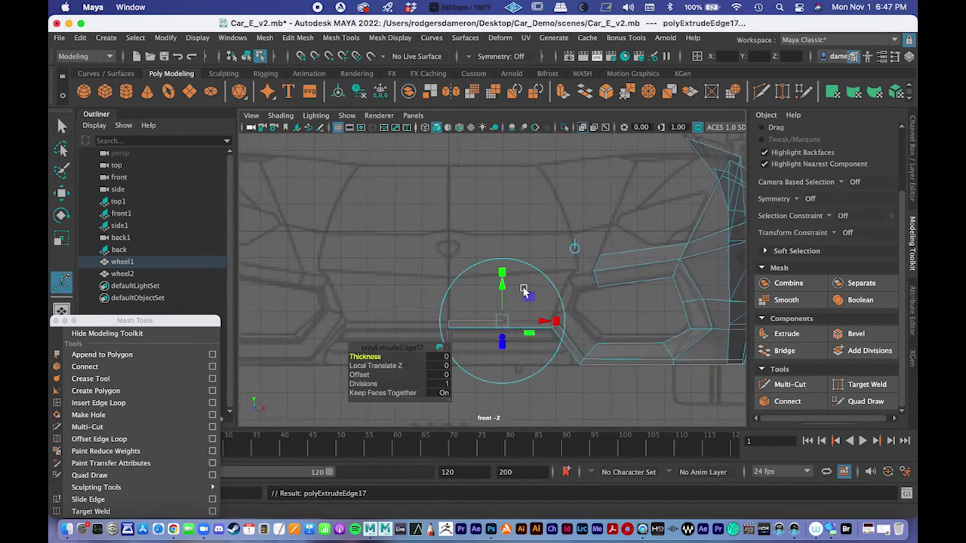
pyautogui.click(573, 250)
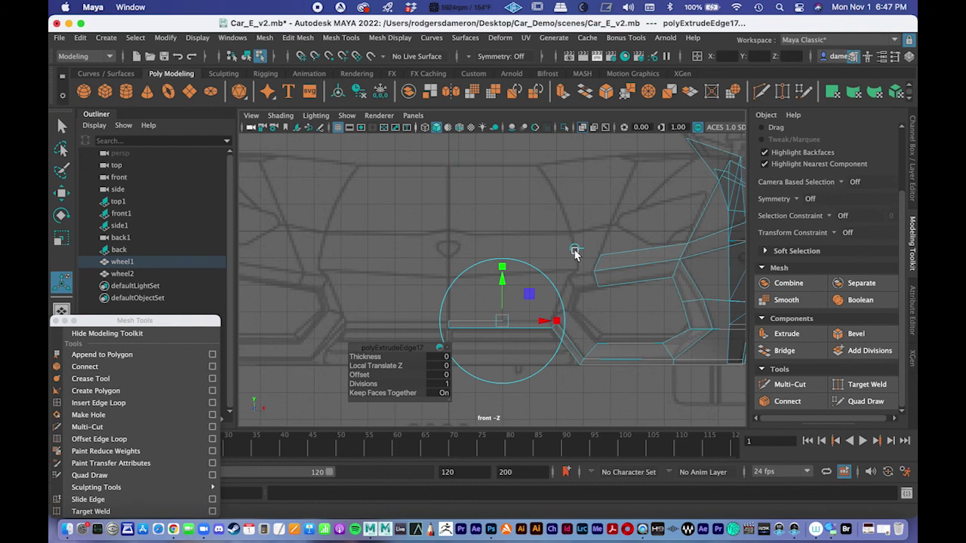
pyautogui.moveTo(504, 284); pyautogui.dragTo(498, 242)
# In the front view, move the central panel's outer top vertex outward to match the blueprint's corner beside the intake.
pyautogui.press('q')
pyautogui.moveTo(504, 281); pyautogui.dragTo(444, 198, button='right')
pyautogui.moveTo(525, 267); pyautogui.dragTo(572, 276)
pyautogui.press('w')
pyautogui.keyDown('alt'); pyautogui.moveTo(535, 283); pyautogui.dragTo(502, 280, button='middle'); pyautogui.keyUp('alt')
pyautogui.keyDown('alt'); pyautogui.moveTo(502, 280); pyautogui.dragTo(514, 302, button='right'); pyautogui.keyUp('alt')
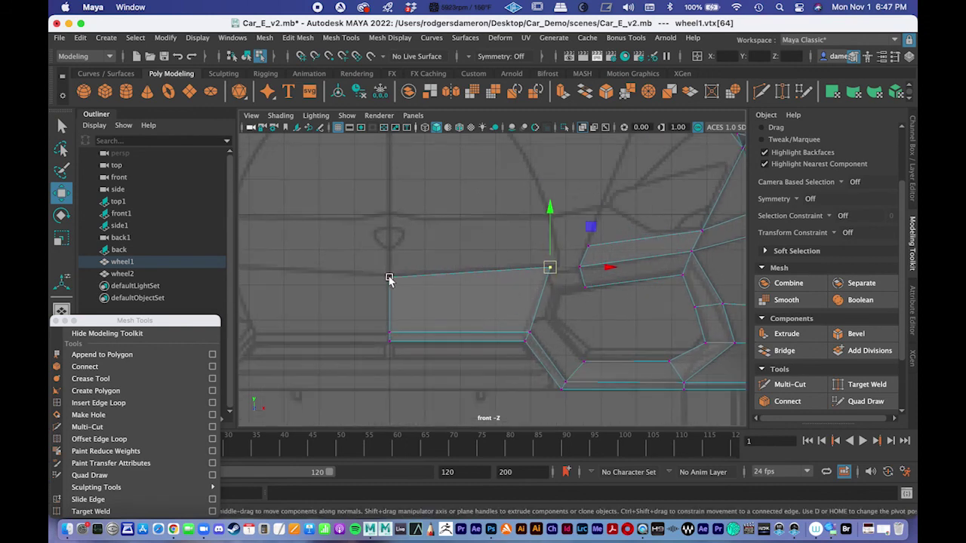
# Select the central panel's two top vertices and move them along the car's length in the top view.
pyautogui.press('space')
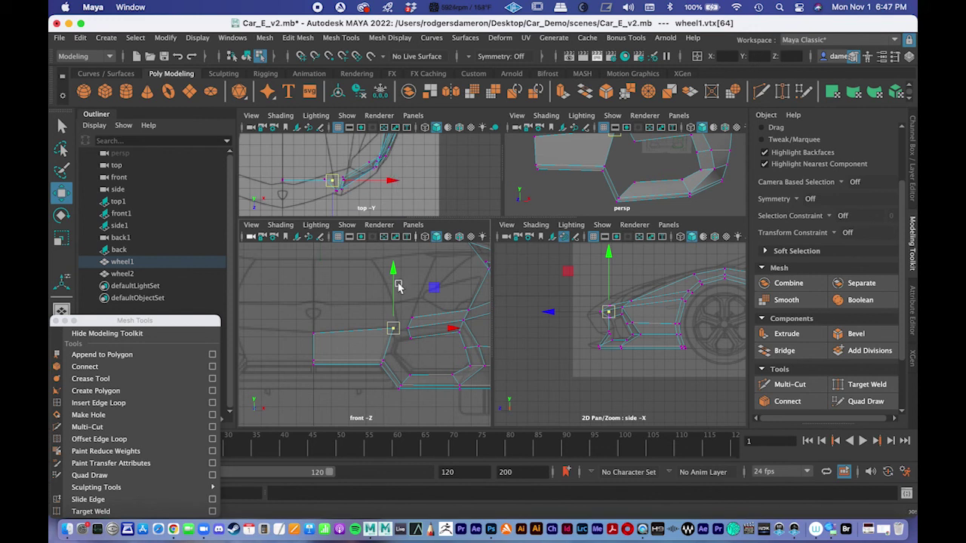
pyautogui.keyDown('shift'); pyautogui.click(319, 339); pyautogui.keyUp('shift')
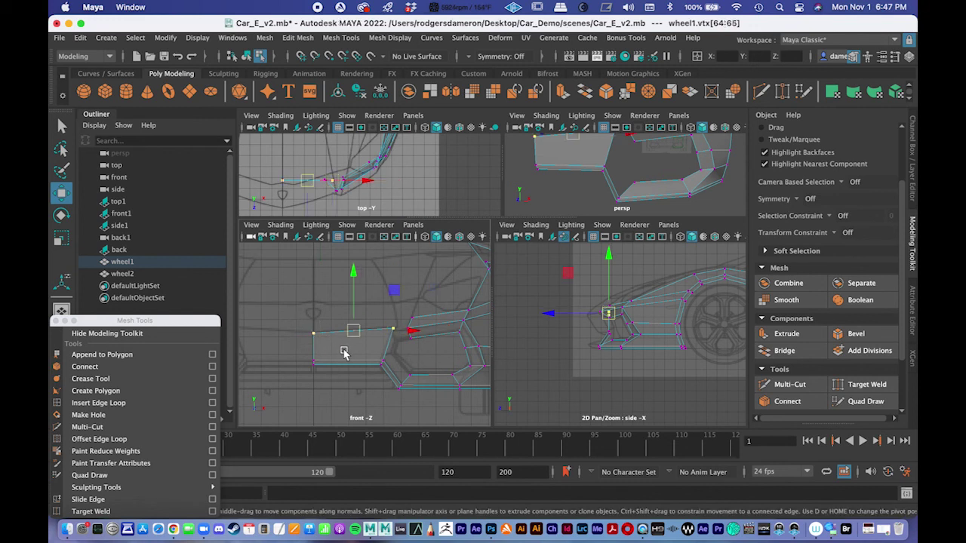
pyautogui.press('space')
pyautogui.keyDown('alt'); pyautogui.moveTo(425, 215); pyautogui.dragTo(405, 306, button='middle'); pyautogui.keyUp('alt')
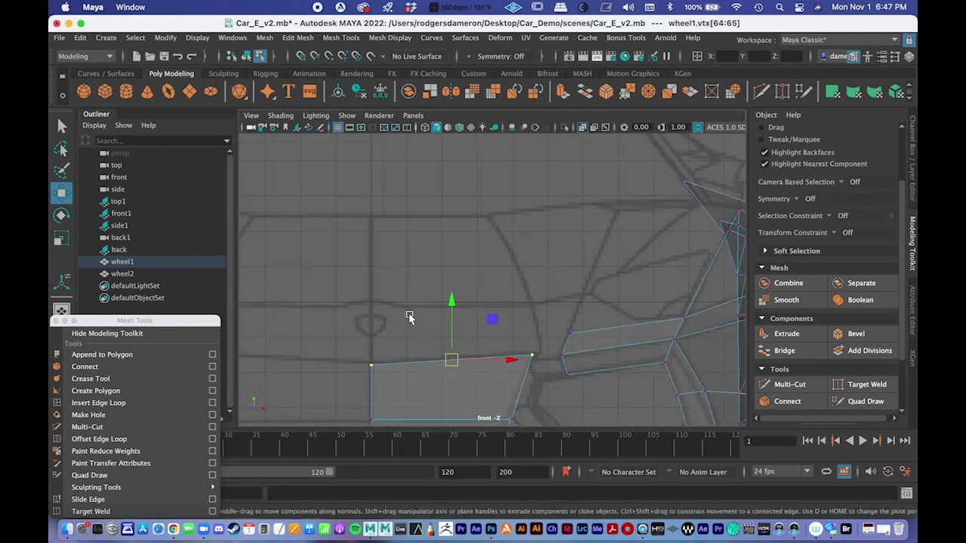
pyautogui.press('space')
pyautogui.press('space')
pyautogui.keyDown('alt'); pyautogui.moveTo(402, 202); pyautogui.dragTo(460, 237, button='middle'); pyautogui.keyUp('alt')
pyautogui.keyDown('shift'); pyautogui.moveTo(440, 345); pyautogui.dragTo(443, 295); pyautogui.keyUp('shift')
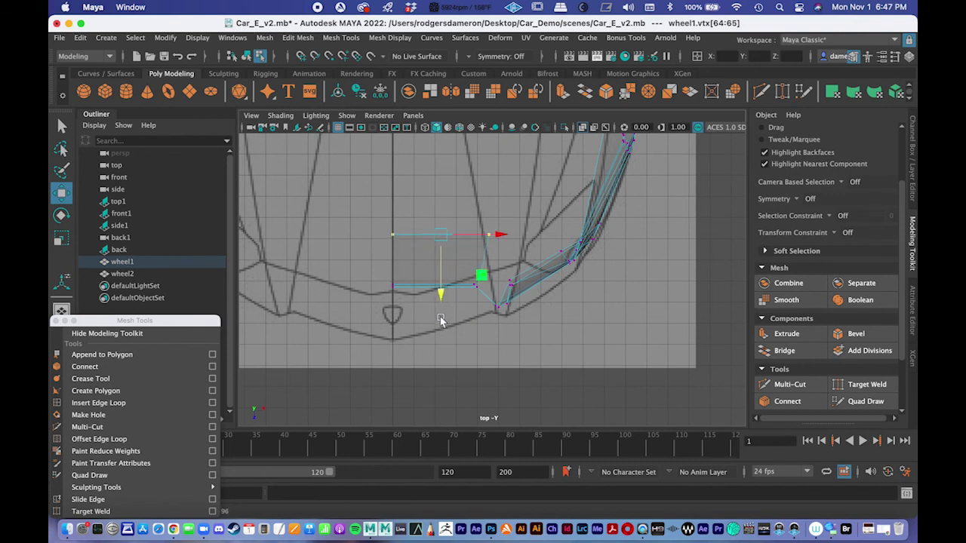
pyautogui.keyDown('alt'); pyautogui.moveTo(477, 326); pyautogui.dragTo(476, 297, button='middle'); pyautogui.keyUp('alt')
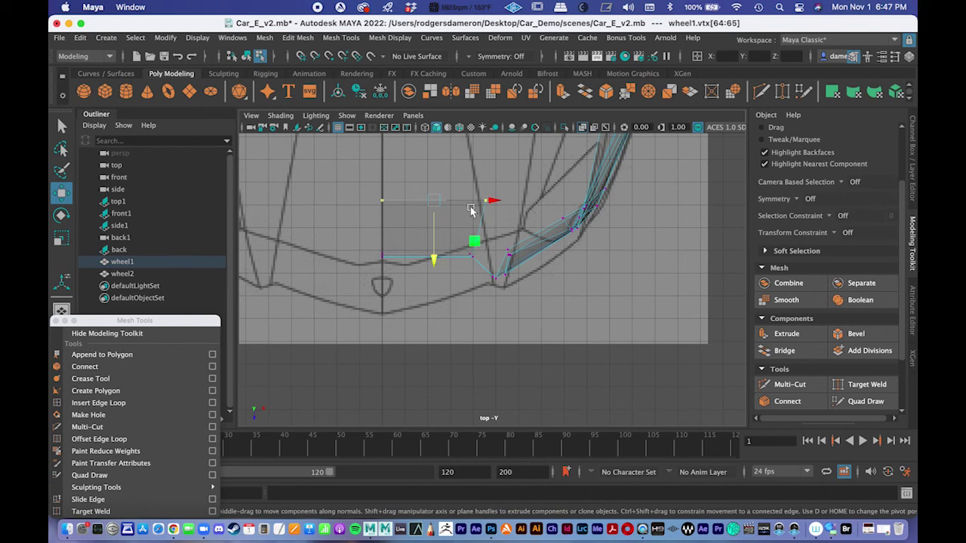
# Try moving all the front-end vertices slightly along the car's length in the top view, then undo the move.
pyautogui.press('space')
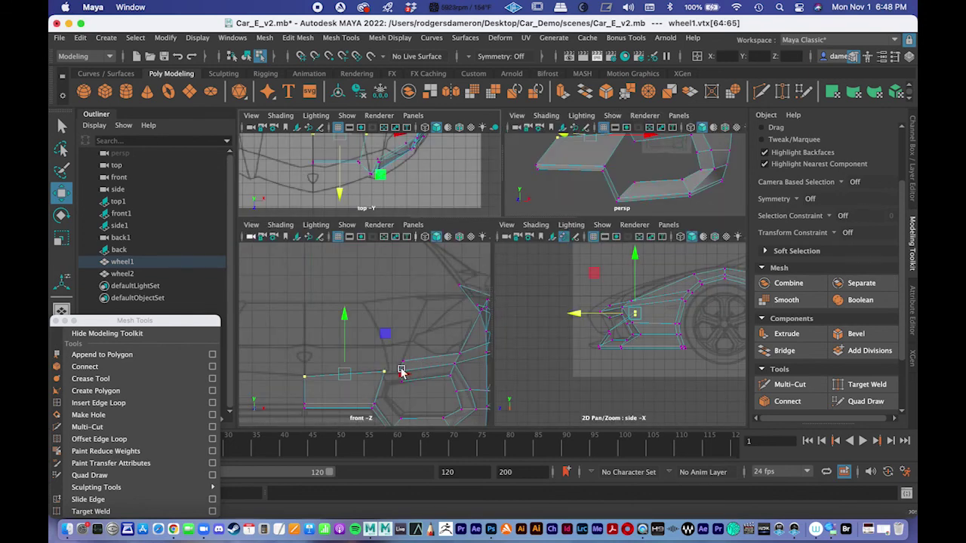
pyautogui.click(382, 372)
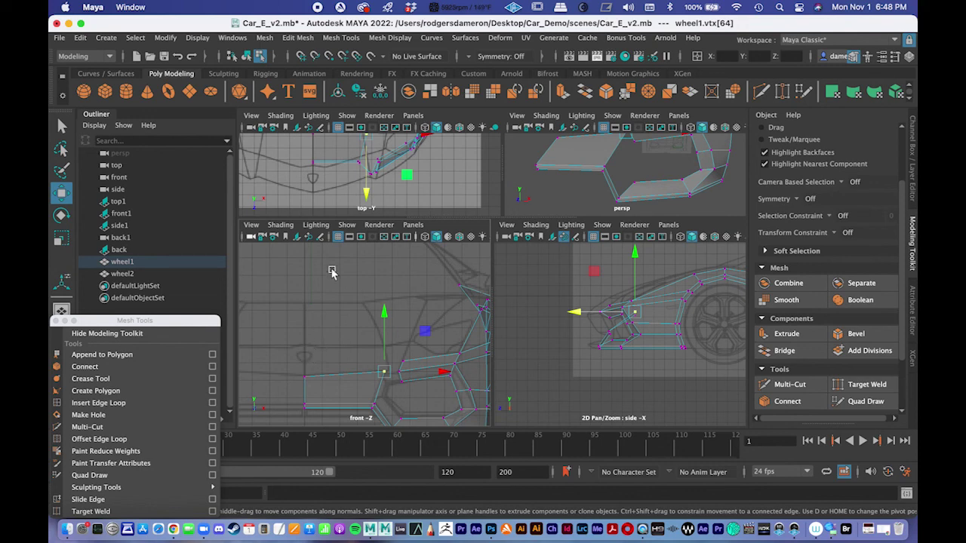
pyautogui.keyDown('alt'); pyautogui.moveTo(377, 337); pyautogui.dragTo(421, 341, button='middle'); pyautogui.keyUp('alt')
pyautogui.press('space')
pyautogui.keyDown('alt'); pyautogui.moveTo(420, 271); pyautogui.dragTo(377, 253, button='right'); pyautogui.keyUp('alt')
pyautogui.moveTo(363, 206); pyautogui.dragTo(640, 342)
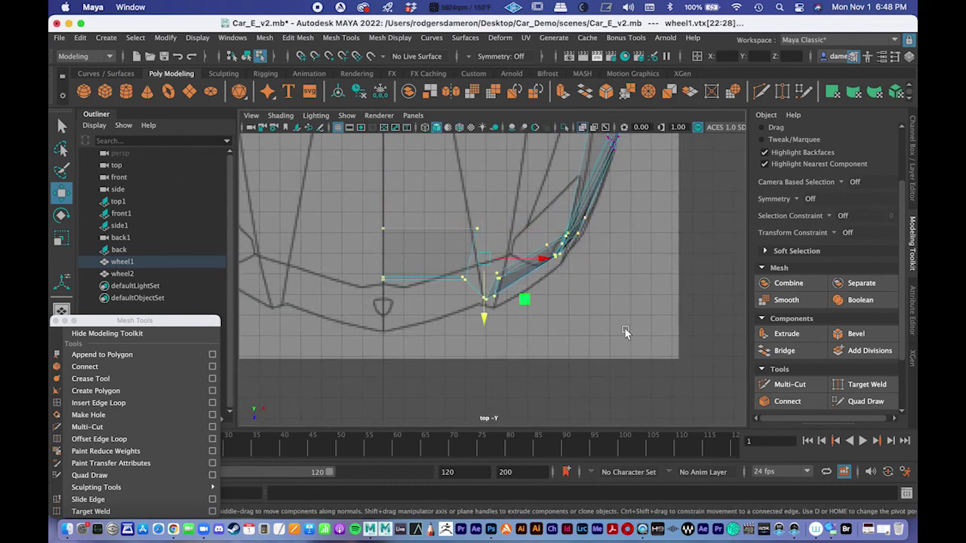
pyautogui.moveTo(483, 317); pyautogui.dragTo(485, 325)
pyautogui.hotkey('ctrl', 'z')
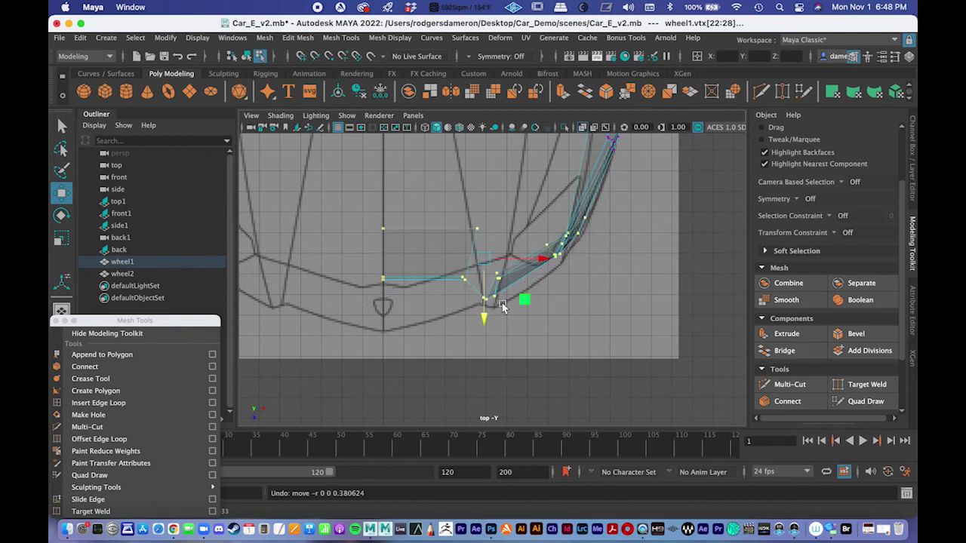
# In the top view, select the central strip's and panel's vertices and move them toward the rear of the car.
pyautogui.moveTo(346, 209); pyautogui.dragTo(468, 296)
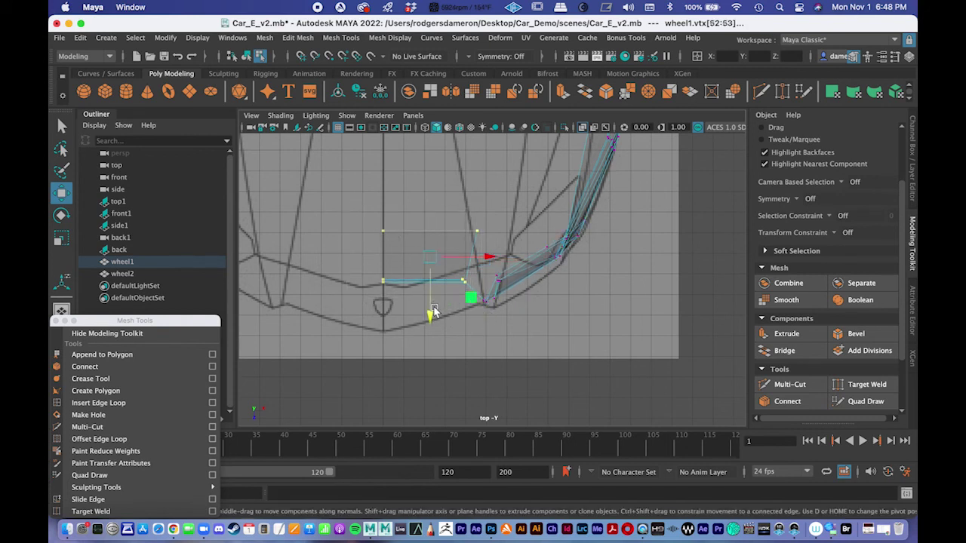
pyautogui.click(431, 320)
pyautogui.moveTo(346, 198); pyautogui.dragTo(429, 306)
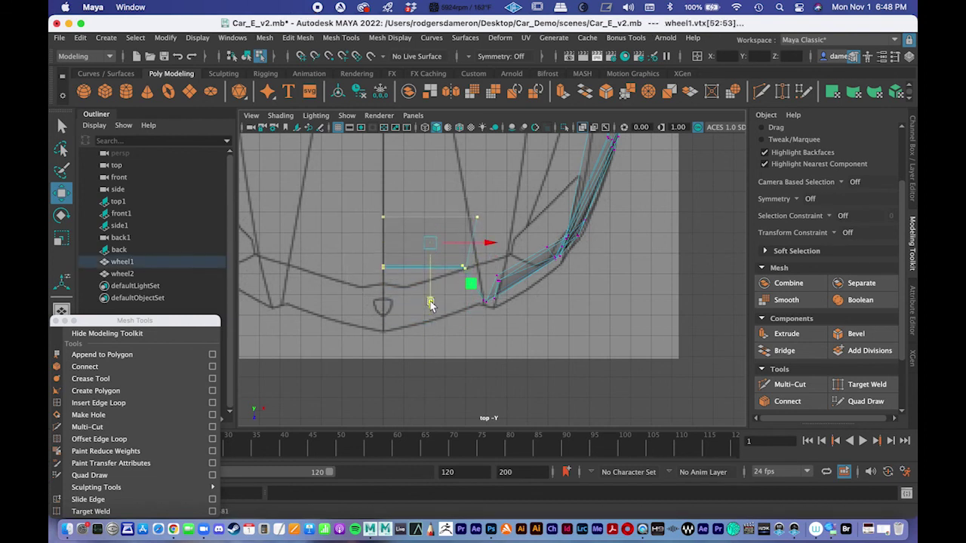
pyautogui.scroll(-2, 419, 279)
# Raise the selected central strip and panel vertices in the side view.
pyautogui.press('space')
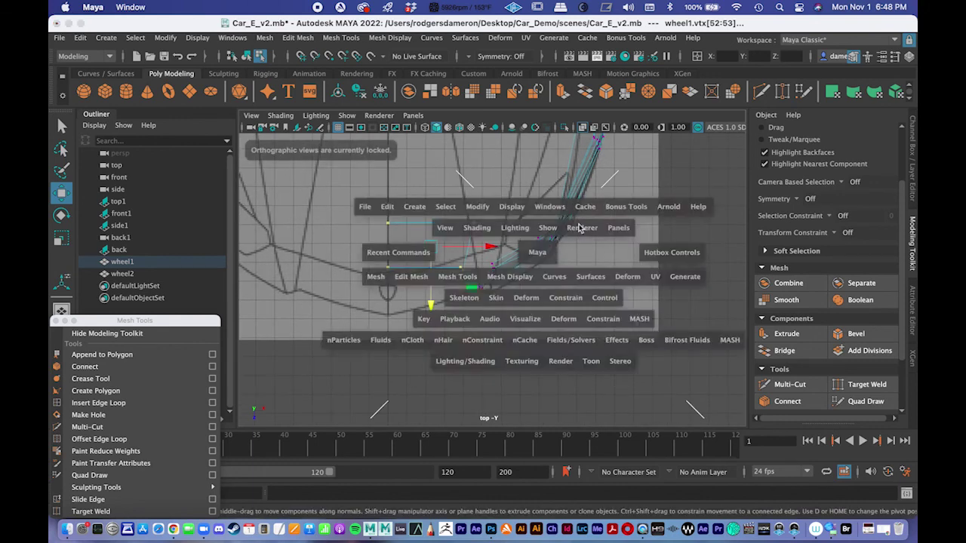
pyautogui.press('space')
pyautogui.scroll(2, 601, 304)
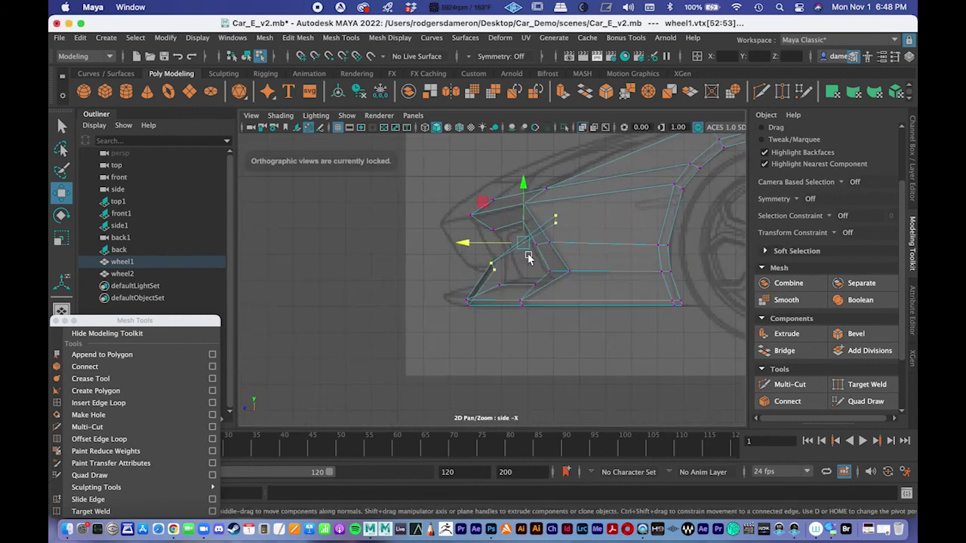
pyautogui.keyDown('alt'); pyautogui.moveTo(528, 258); pyautogui.dragTo(568, 314, button='middle'); pyautogui.keyUp('alt')
pyautogui.moveTo(564, 242); pyautogui.dragTo(562, 205)
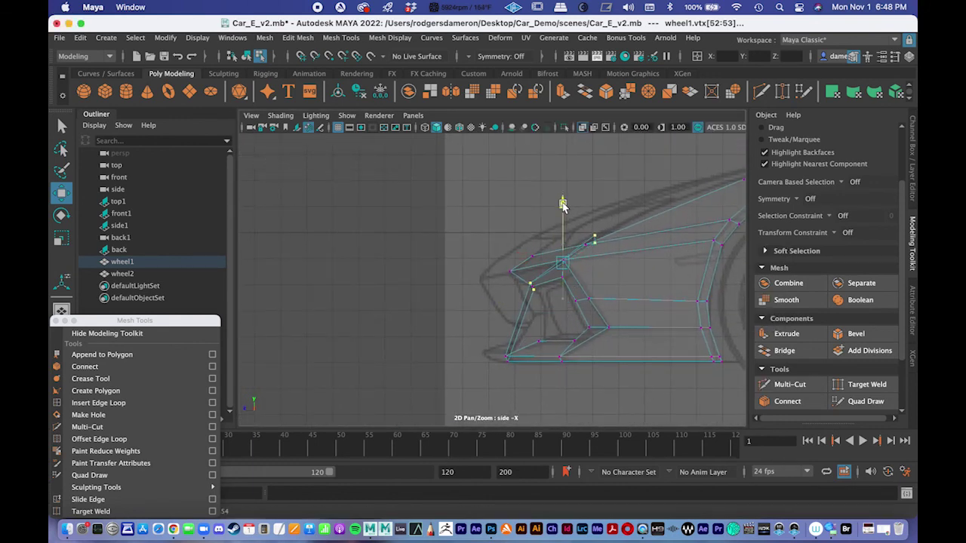
# Undo the recent edits back to the central strip before its top edge was extruded upward.
pyautogui.press('z')
pyautogui.press('z')
pyautogui.press('z')
pyautogui.press('z')
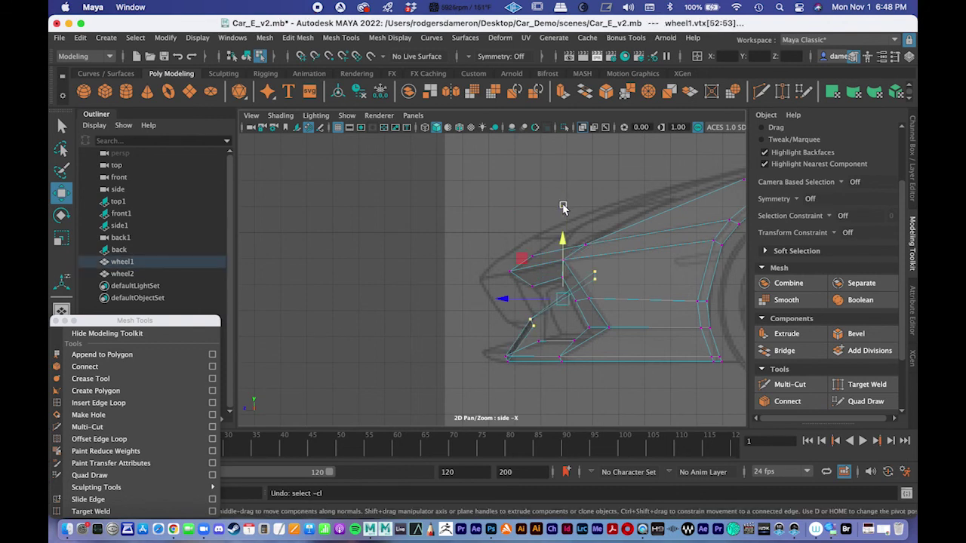
pyautogui.press('z')
pyautogui.press('z')
pyautogui.press('z')
pyautogui.press('z')
pyautogui.press('z')
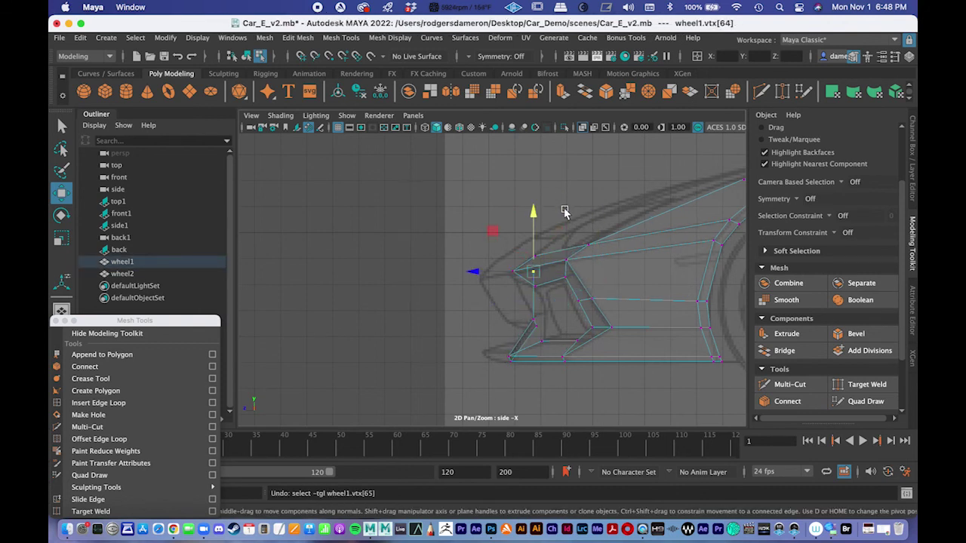
pyautogui.press('z')
pyautogui.press('z')
pyautogui.press('z')
# Examine the central strip and front intake profile against the side blueprint.
pyautogui.keyDown('alt'); pyautogui.moveTo(580, 271); pyautogui.dragTo(653, 213, button='middle'); pyautogui.keyUp('alt')
pyautogui.moveTo(519, 250)
pyautogui.keyDown('alt'); pyautogui.mouseDown(button='right')
pyautogui.moveTo(663, 254)
pyautogui.moveTo(689, 239)
pyautogui.mouseUp(button='right'); pyautogui.keyUp('alt')
pyautogui.keyDown('alt'); pyautogui.moveTo(689, 239); pyautogui.dragTo(593, 299, button='middle'); pyautogui.keyUp('alt')
pyautogui.keyDown('alt'); pyautogui.moveTo(593, 299); pyautogui.dragTo(631, 312, button='right'); pyautogui.keyUp('alt')
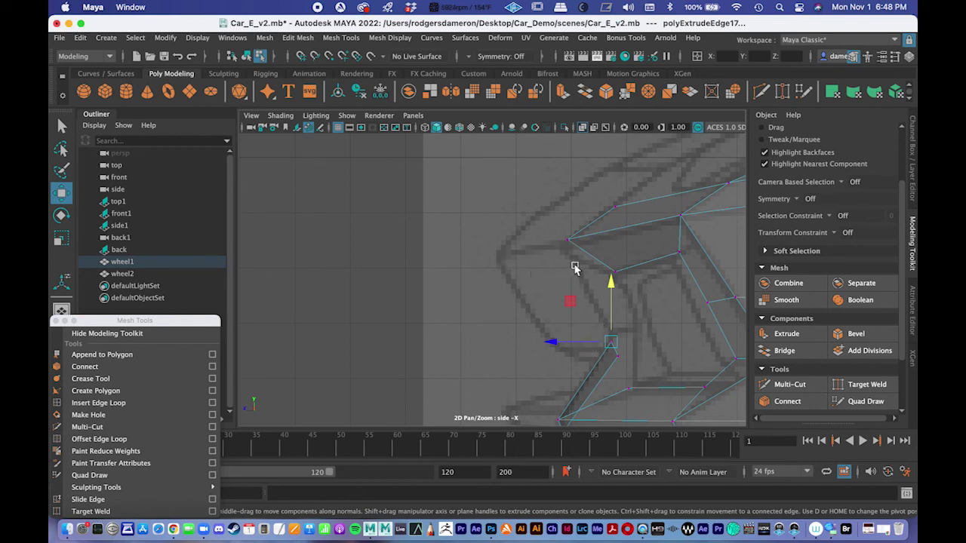
pyautogui.keyDown('alt'); pyautogui.moveTo(642, 182); pyautogui.dragTo(571, 159, button='middle'); pyautogui.keyUp('alt')
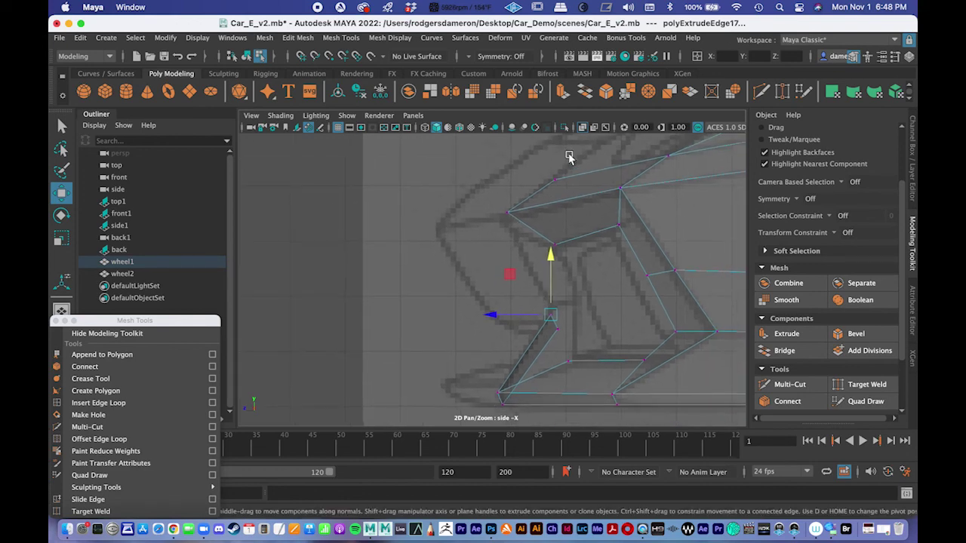
pyautogui.keyDown('alt'); pyautogui.moveTo(571, 159); pyautogui.dragTo(520, 239, button='right'); pyautogui.keyUp('alt')
pyautogui.keyDown('alt'); pyautogui.moveTo(524, 306); pyautogui.dragTo(554, 249, button='middle'); pyautogui.keyUp('alt')
pyautogui.keyDown('alt'); pyautogui.moveTo(554, 248); pyautogui.dragTo(622, 240, button='right'); pyautogui.keyUp('alt')
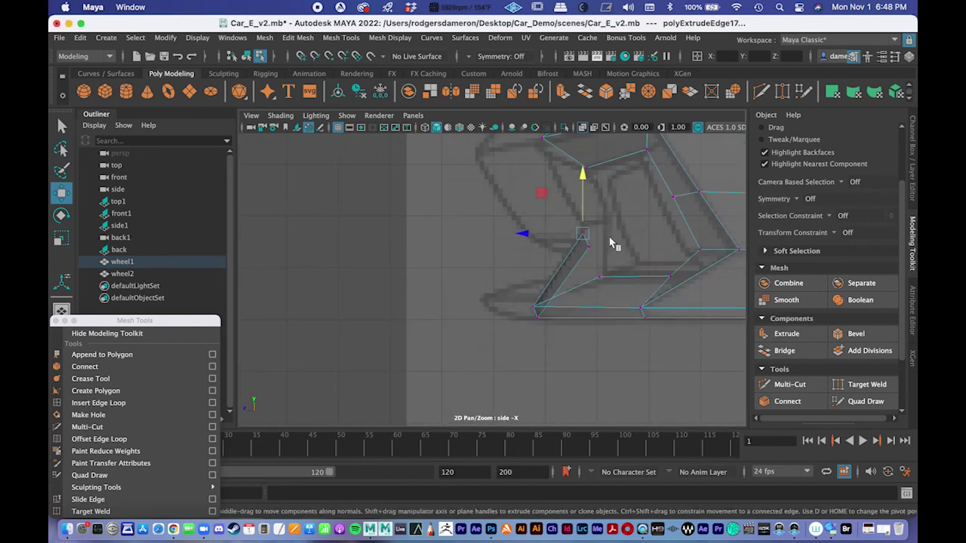
# In the front view, move the central strip's outer top vertex slightly inward, toward the centre line.
pyautogui.press('space')
pyautogui.press('space')
pyautogui.scroll(6, 470, 255)
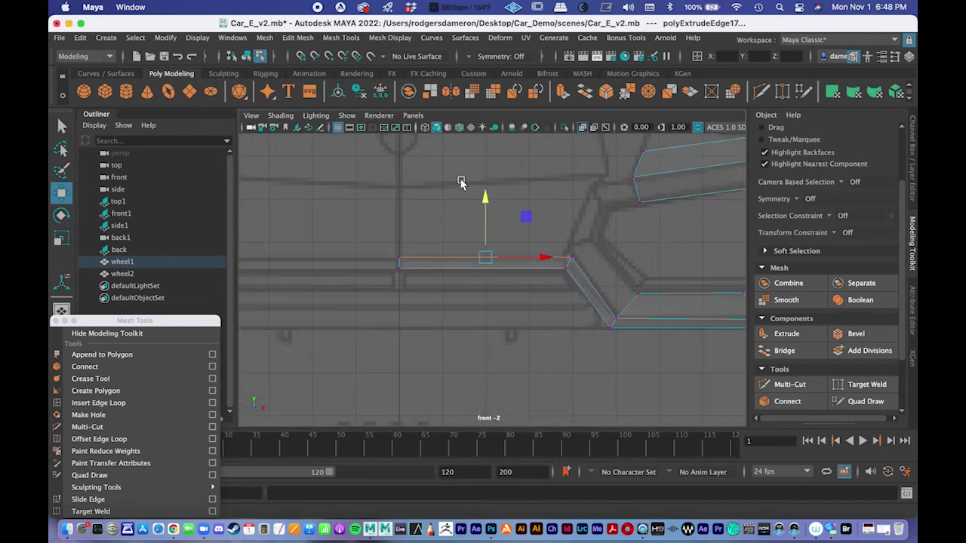
pyautogui.keyDown('alt'); pyautogui.moveTo(461, 183); pyautogui.dragTo(451, 208, button='middle'); pyautogui.keyUp('alt')
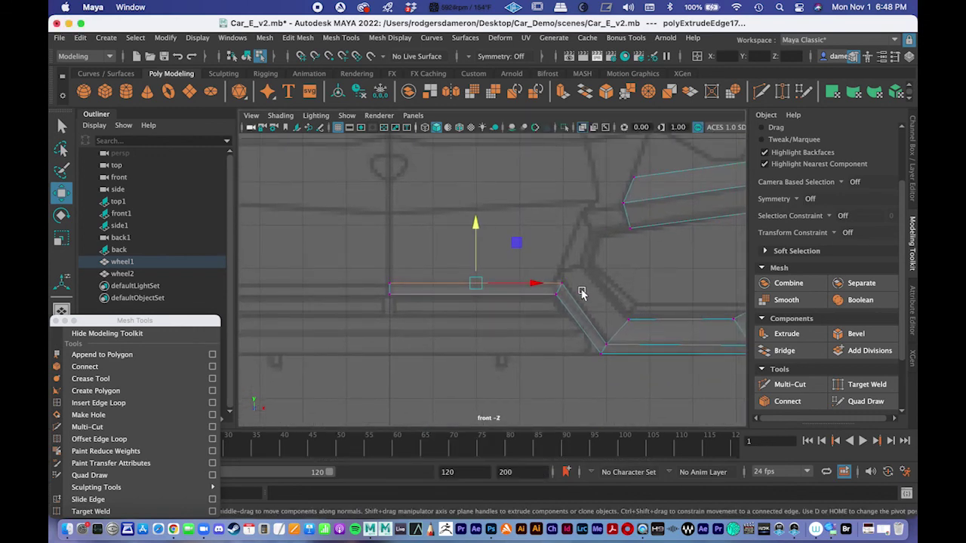
pyautogui.press('q')
pyautogui.press('F9')
pyautogui.moveTo(551, 263); pyautogui.dragTo(607, 292)
pyautogui.press('w')
pyautogui.press('q')
# Extrude the central strip's top edge straight up along the world axis to the blueprint line below the badge.
pyautogui.moveTo(465, 287); pyautogui.dragTo(471, 153, button='right')
pyautogui.click(440, 285)
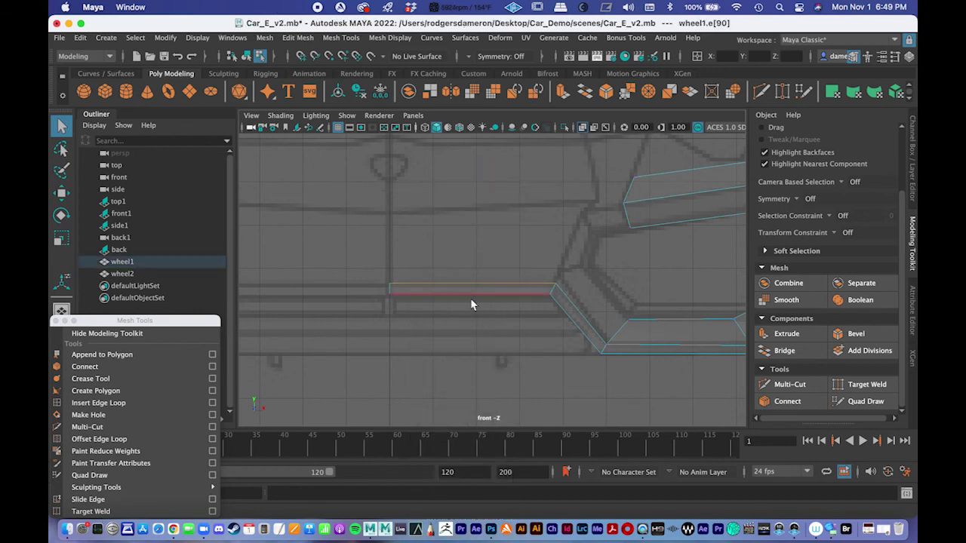
pyautogui.click(785, 334)
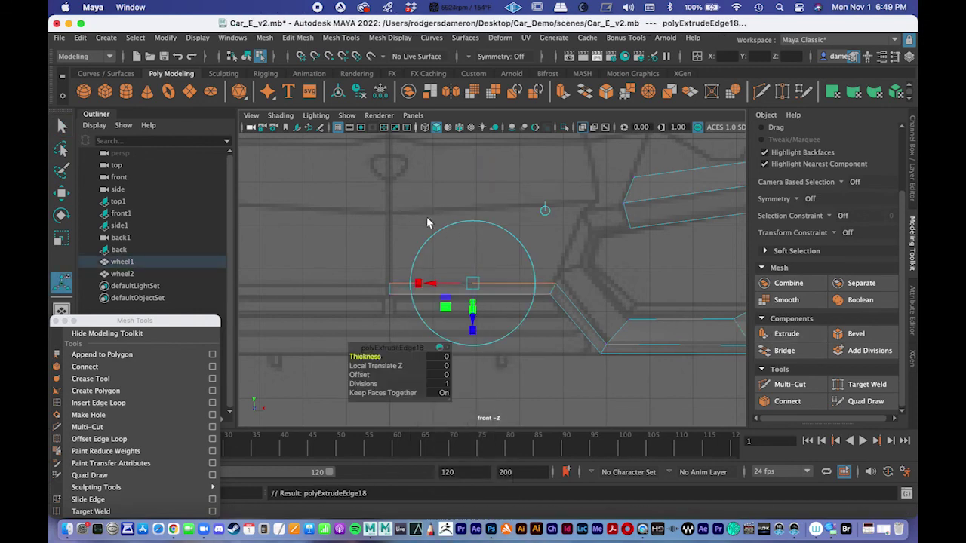
pyautogui.click(545, 210)
pyautogui.moveTo(472, 240); pyautogui.dragTo(472, 168)
# Move the new panel's outer top vertex outward and up to the blueprint corner beside the intake.
pyautogui.press('q')
pyautogui.moveTo(471, 188); pyautogui.dragTo(391, 193, button='right')
pyautogui.moveTo(540, 203); pyautogui.dragTo(588, 203)
pyautogui.press('w')
# Select the panel's two top vertices and move them forward and slightly down to the nose tip in the side blueprint.
pyautogui.moveTo(373, 202); pyautogui.dragTo(612, 229)
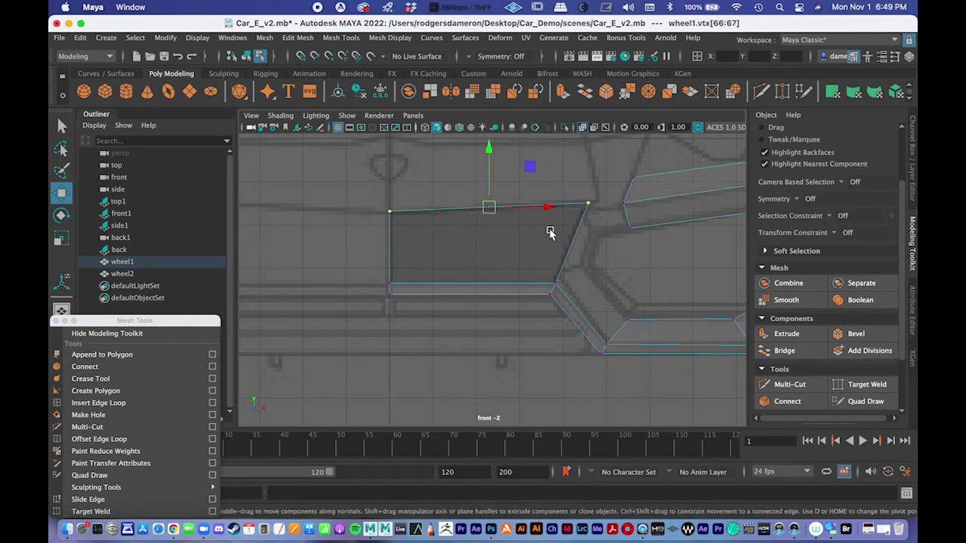
pyautogui.press('space')
pyautogui.press('space')
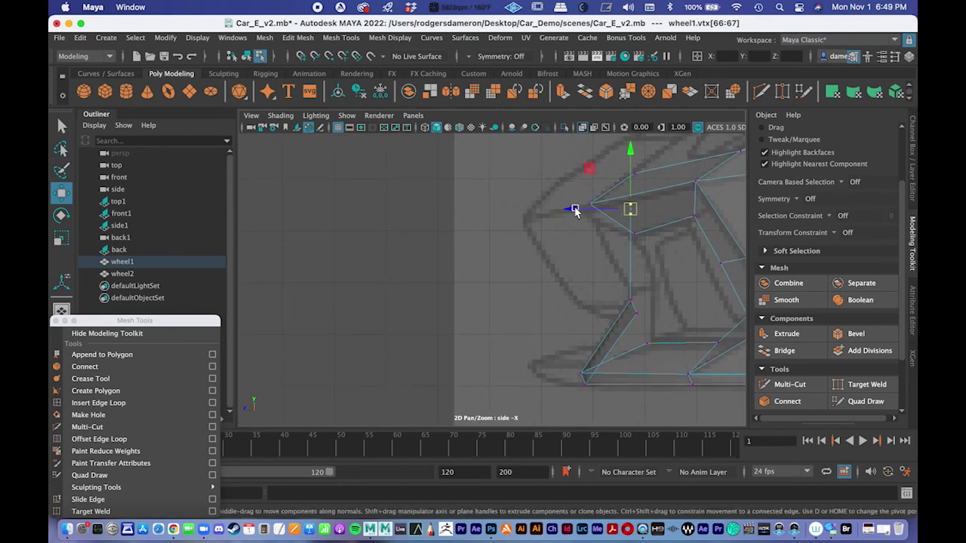
pyautogui.moveTo(575, 211); pyautogui.dragTo(464, 249)
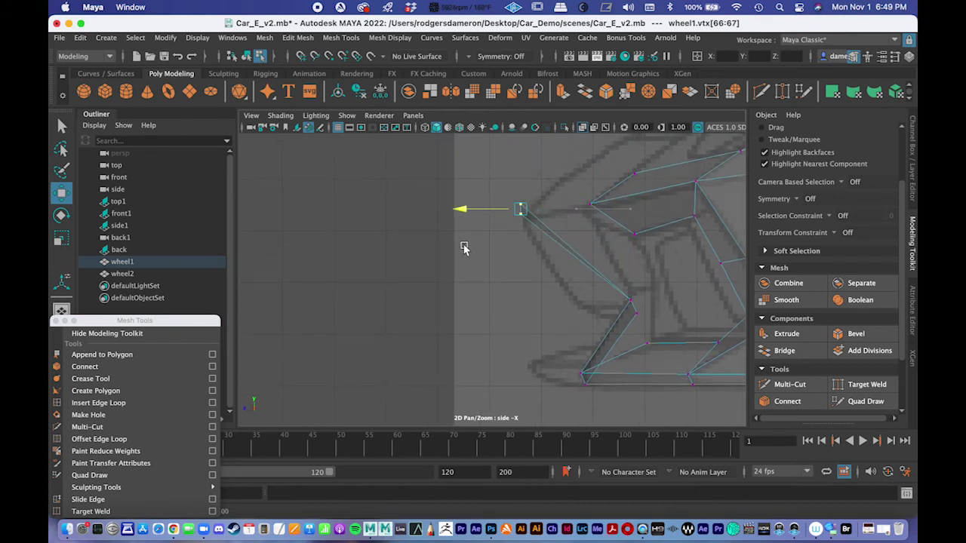
pyautogui.moveTo(522, 152); pyautogui.dragTo(525, 160)
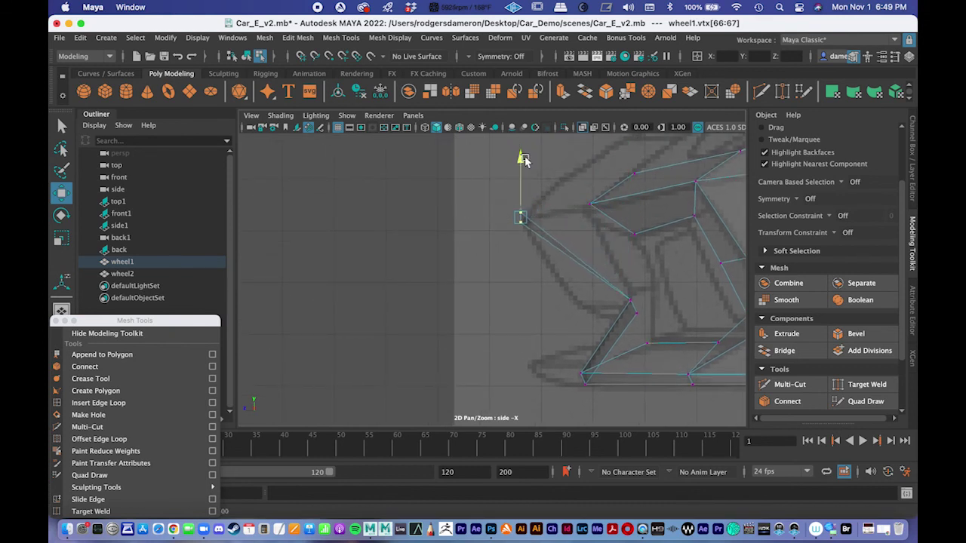
pyautogui.moveTo(465, 219); pyautogui.dragTo(472, 219)
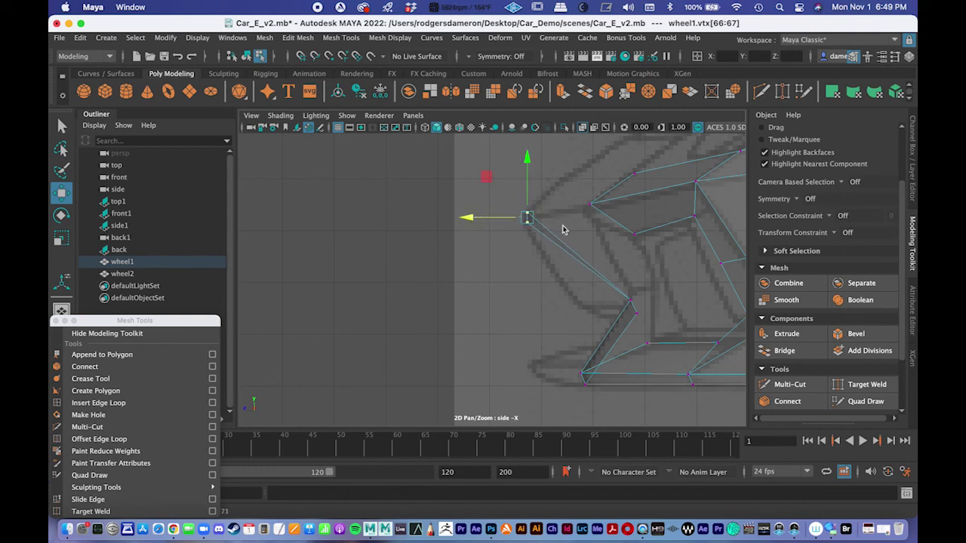
# In the top view, try moving the panel's outer top vertex back onto the blueprint's curved bumper line.
pyautogui.press('space')
pyautogui.press('space')
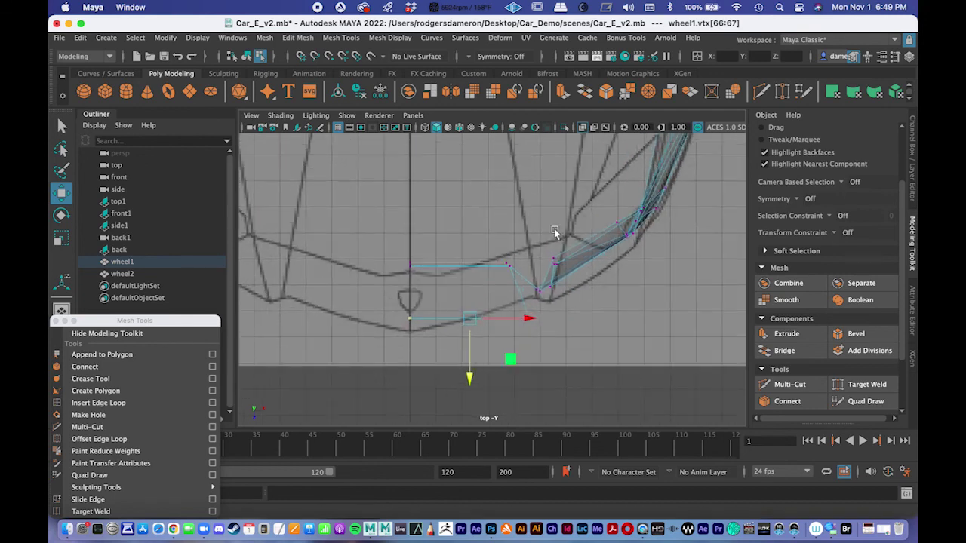
pyautogui.scroll(3, 440, 251)
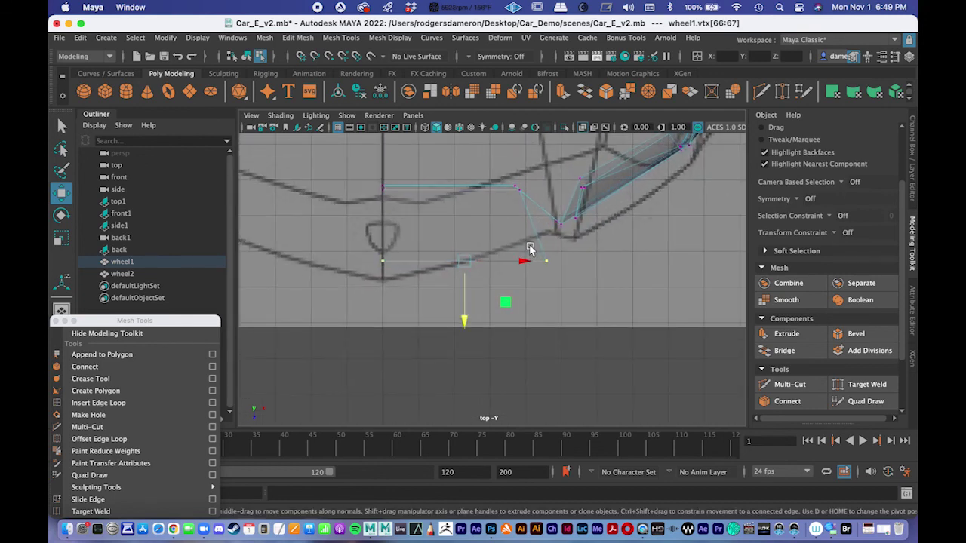
pyautogui.click(545, 264)
pyautogui.moveTo(552, 269); pyautogui.dragTo(555, 236)
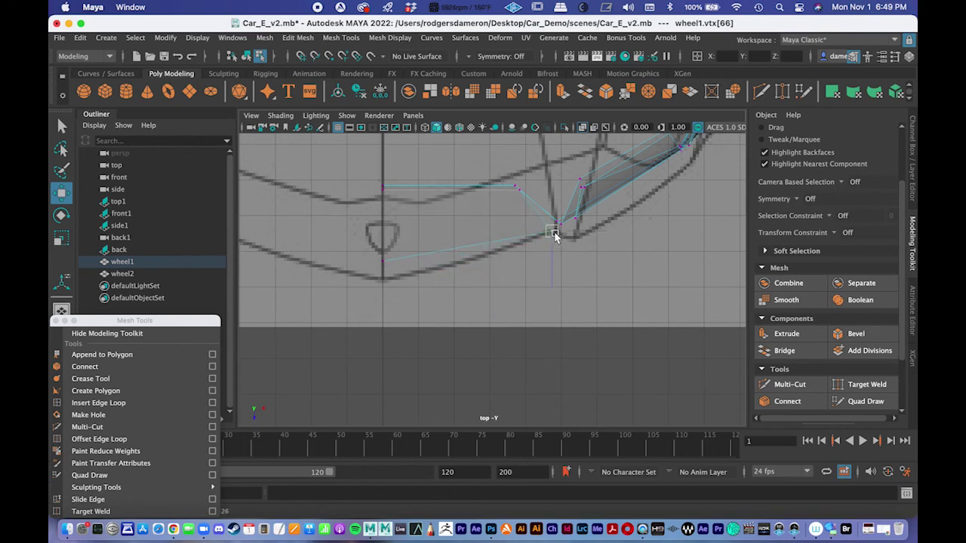
# Examine the central panel's slope in perspective and compare it with the side blueprint.
pyautogui.press('space')
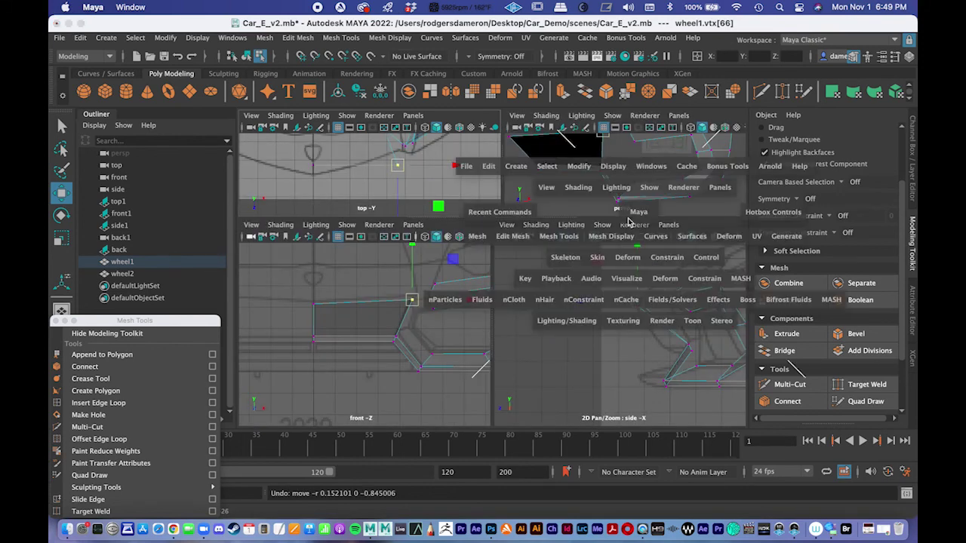
pyautogui.keyDown('alt'); pyautogui.moveTo(596, 212); pyautogui.dragTo(550, 155); pyautogui.keyUp('alt')
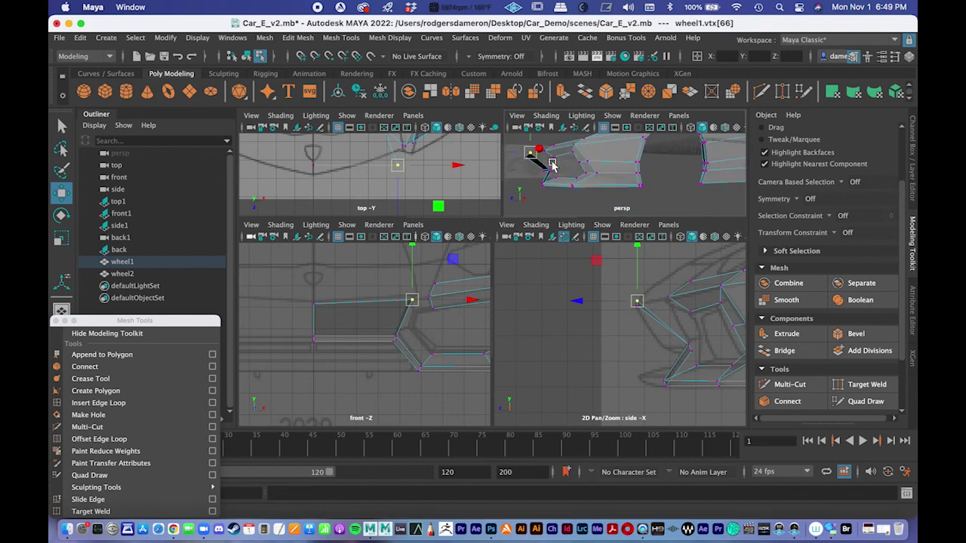
pyautogui.keyDown('alt'); pyautogui.moveTo(665, 315); pyautogui.dragTo(664, 299, button='middle'); pyautogui.keyUp('alt')
pyautogui.keyDown('alt'); pyautogui.moveTo(664, 298); pyautogui.dragTo(693, 316, button='right'); pyautogui.keyUp('alt')
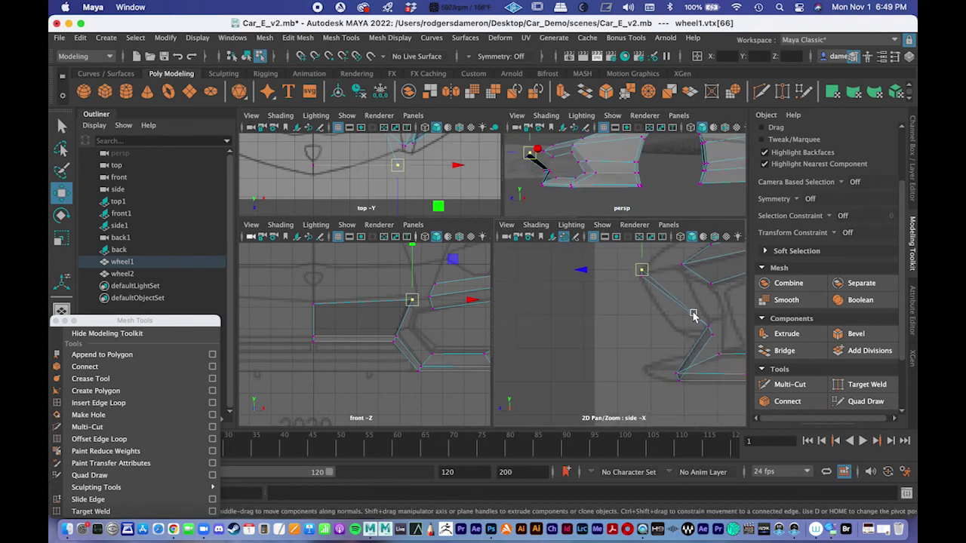
pyautogui.keyDown('alt'); pyautogui.moveTo(594, 190); pyautogui.dragTo(624, 189); pyautogui.keyUp('alt')
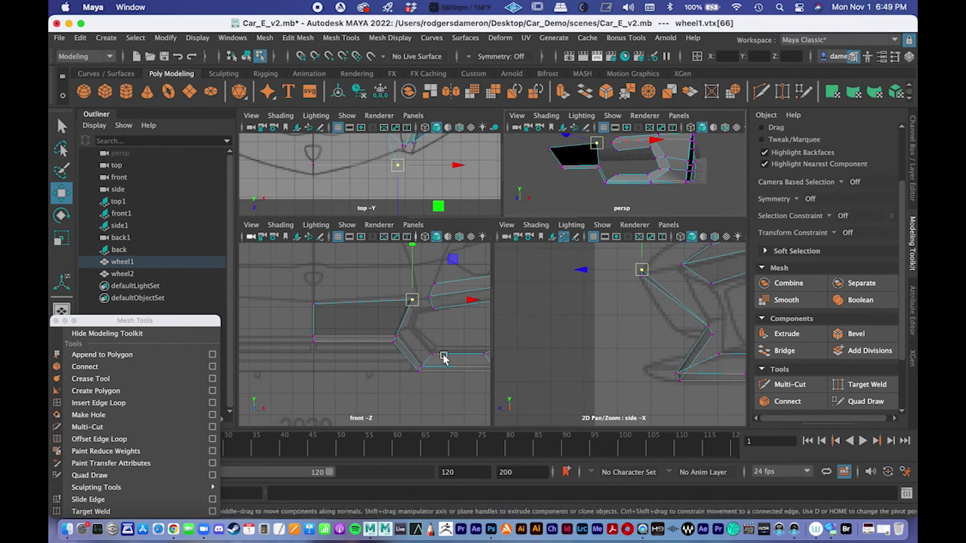
# Switch to Chrome and search Google in a new tab for "lambo aventador old".
pyautogui.click(174, 529)
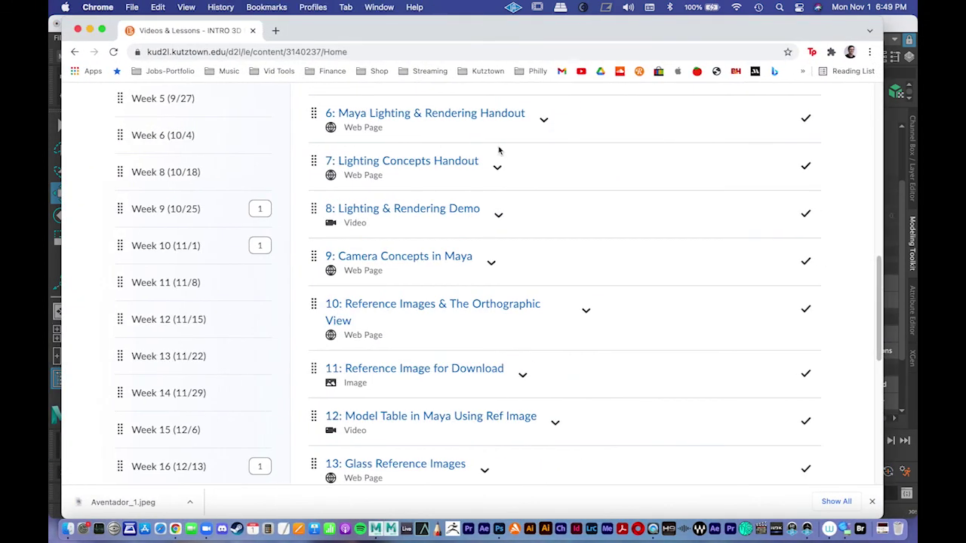
pyautogui.click(275, 30)
pyautogui.click(287, 47)
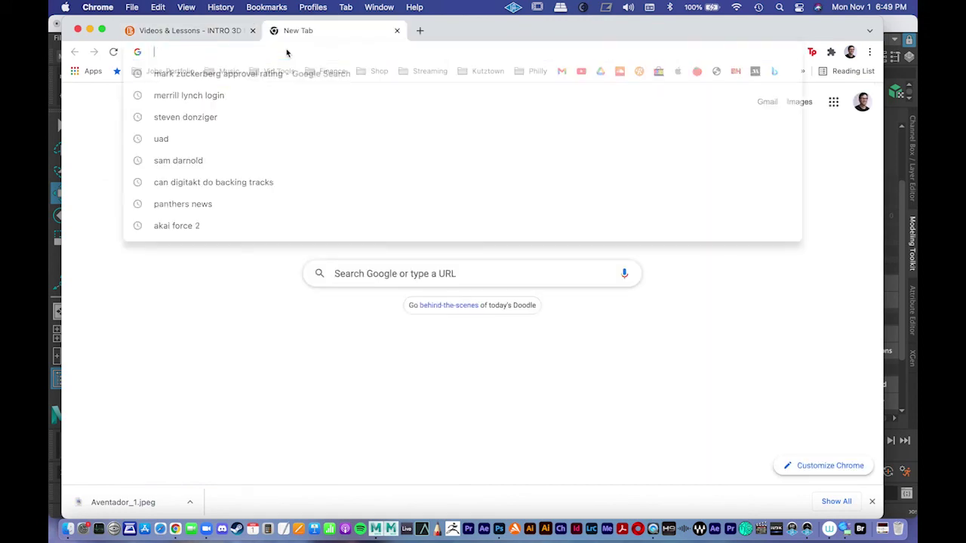
pyautogui.write('lambo ')
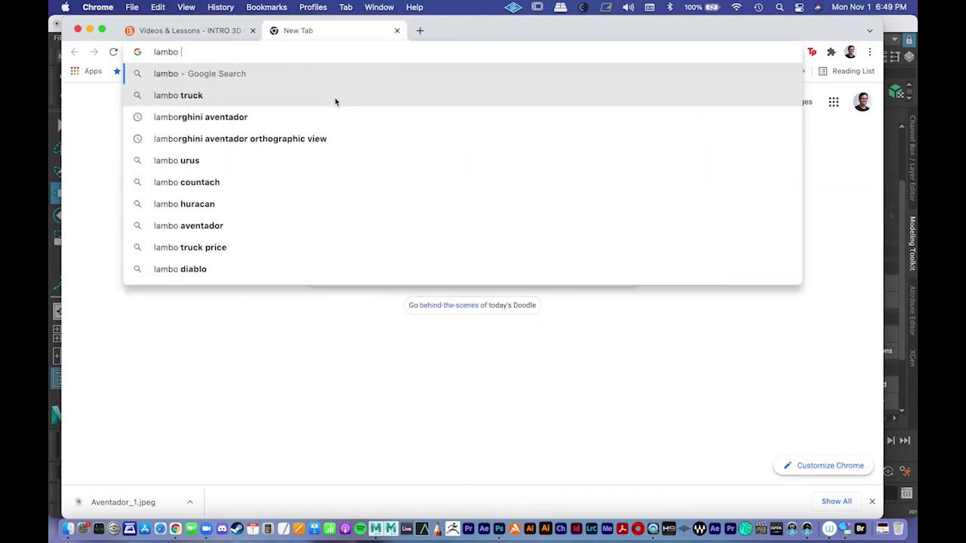
pyautogui.write('aventador')
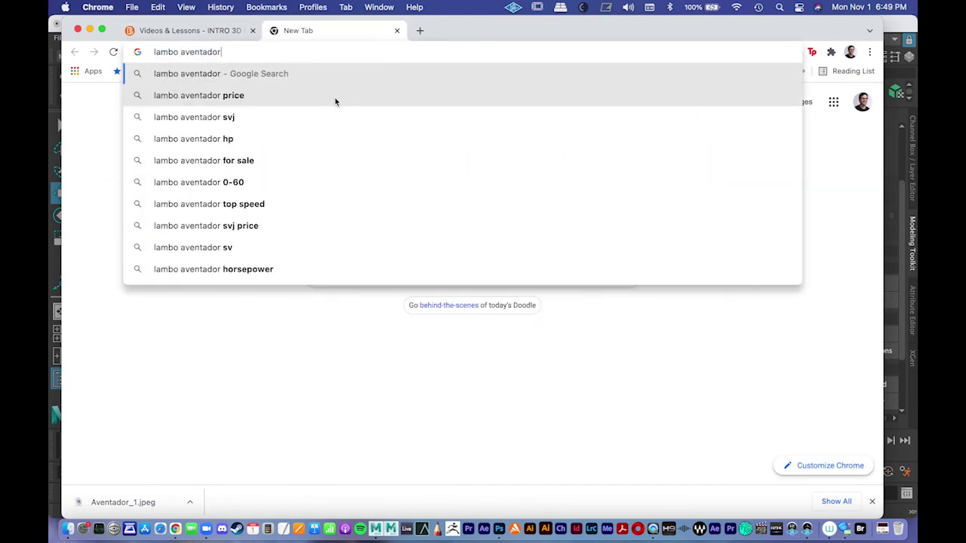
pyautogui.write(' old')
pyautogui.press('Return')
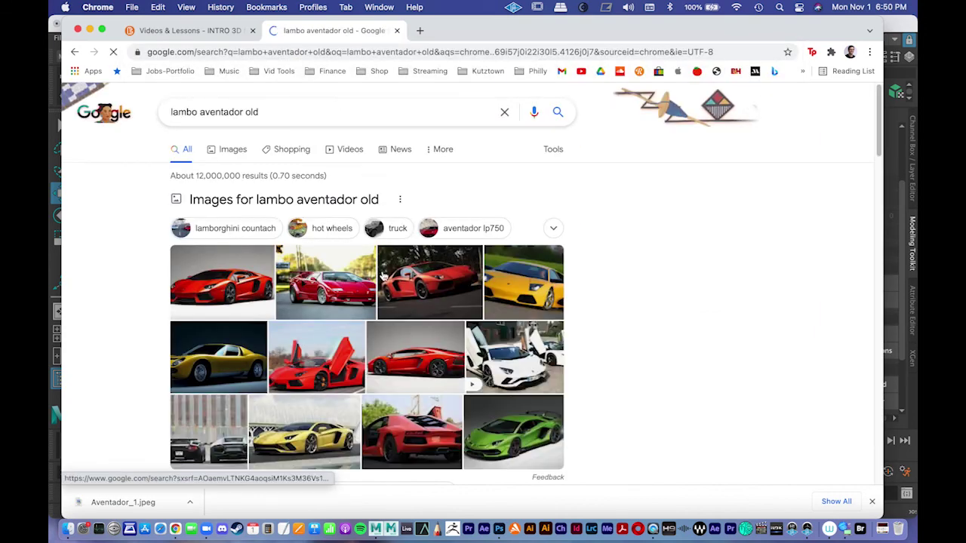
# Open the Motor Authority page of the red Aventador photo, examine the front bumper, and return to Maya.
pyautogui.click(224, 282)
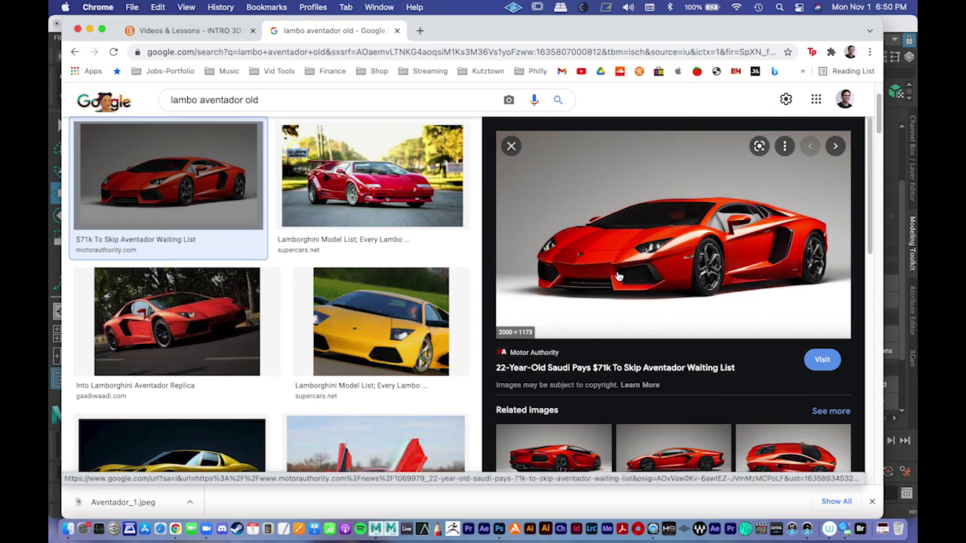
pyautogui.click(619, 277)
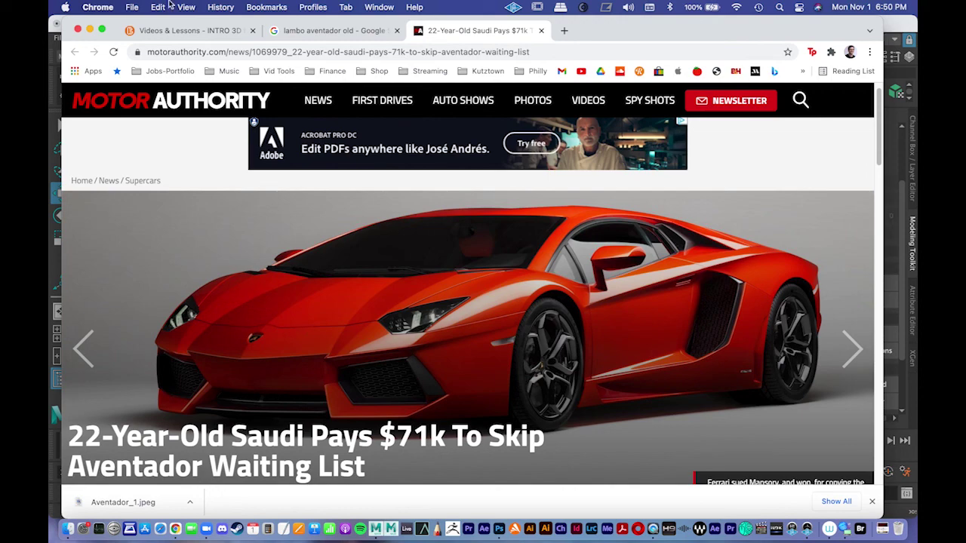
pyautogui.click(90, 30)
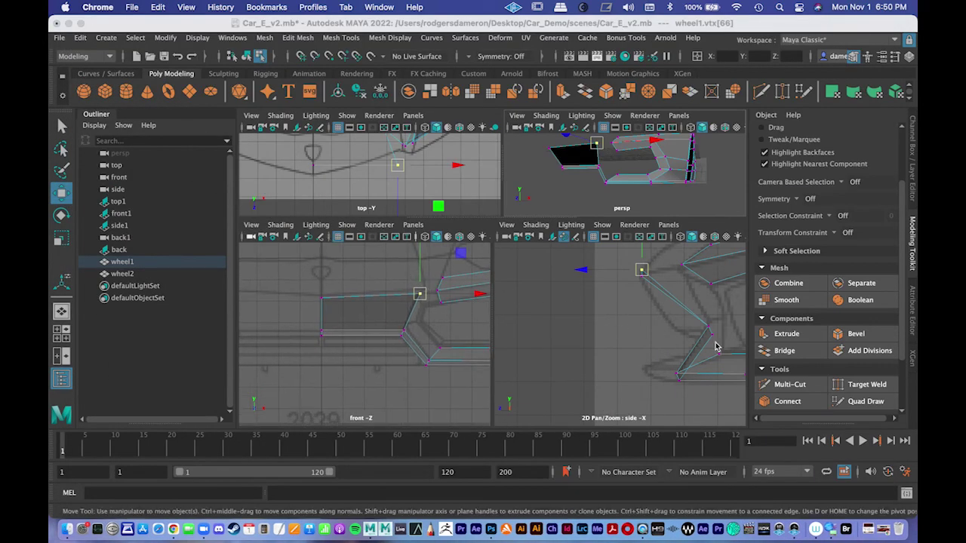
pyautogui.click(567, 167)
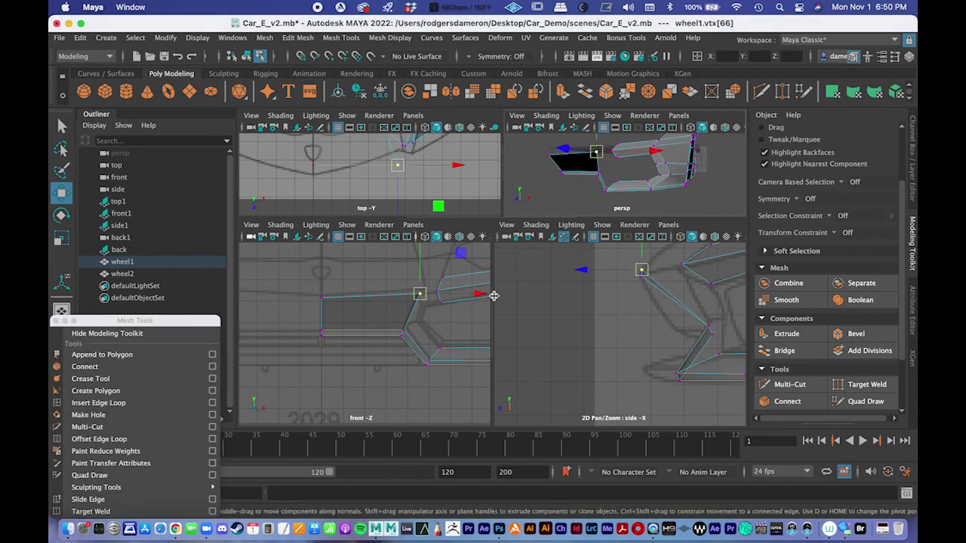
# Examine the central bumper panel and the side intake frame against the front blueprint.
pyautogui.scroll(2, 432, 263)
pyautogui.press('space')
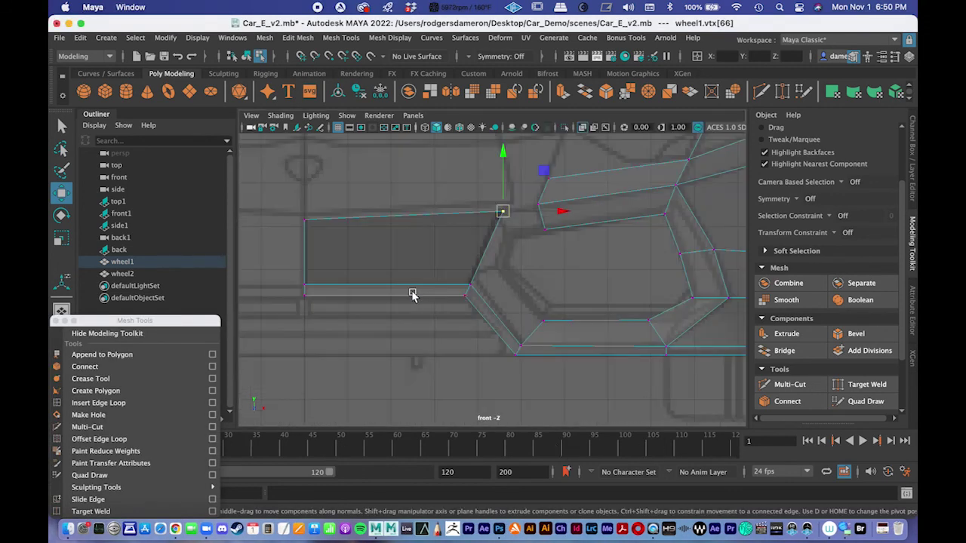
pyautogui.scroll(4, 428, 261)
pyautogui.keyDown('alt'); pyautogui.moveTo(428, 261); pyautogui.dragTo(571, 288, button='middle'); pyautogui.keyUp('alt')
pyautogui.keyDown('alt'); pyautogui.moveTo(659, 238); pyautogui.dragTo(634, 234, button='middle'); pyautogui.keyUp('alt')
pyautogui.scroll(-5, 634, 234)
pyautogui.scroll(4, 556, 223)
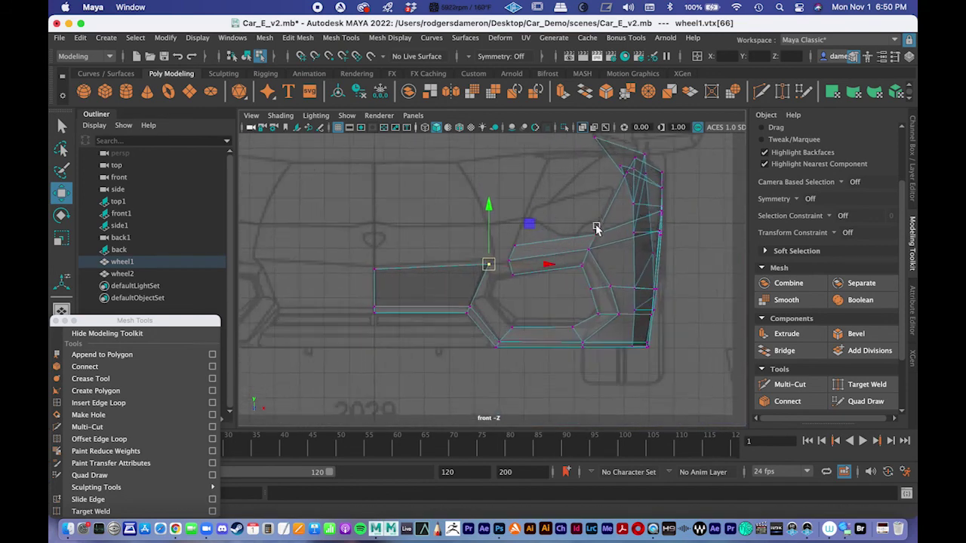
pyautogui.keyDown('alt'); pyautogui.moveTo(584, 255); pyautogui.dragTo(531, 196, button='middle'); pyautogui.keyUp('alt')
pyautogui.keyDown('alt'); pyautogui.moveTo(436, 263); pyautogui.dragTo(441, 293, button='right'); pyautogui.keyUp('alt')
# Extrude the intake frame's diagonal edge beside the central panel up and outward to the blueprint's inner intake line.
pyautogui.press('q')
pyautogui.scroll(3, 426, 297)
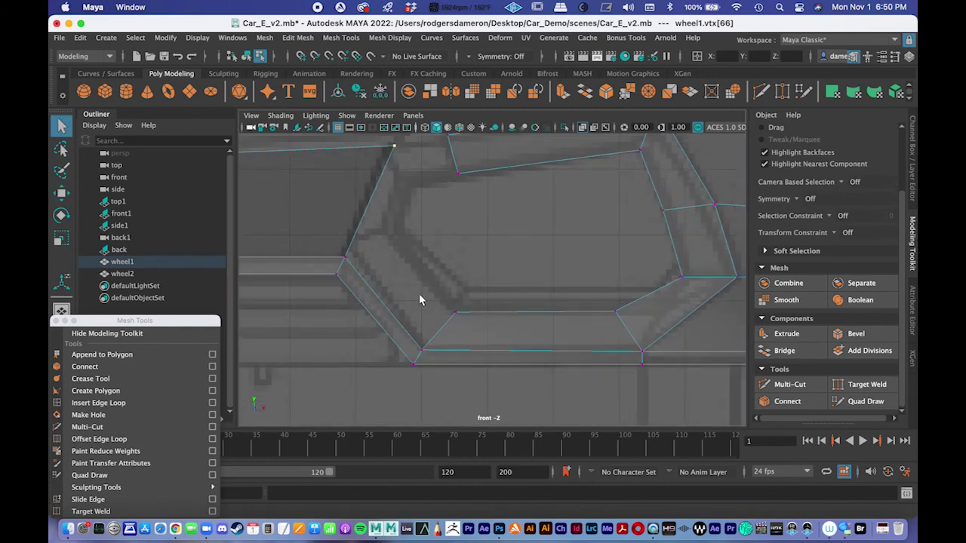
pyautogui.moveTo(398, 297); pyautogui.dragTo(419, 158, button='right')
pyautogui.click(371, 292)
pyautogui.click(377, 281)
pyautogui.click(374, 286)
pyautogui.keyDown('alt'); pyautogui.moveTo(475, 281); pyautogui.dragTo(407, 265, button='right'); pyautogui.keyUp('alt')
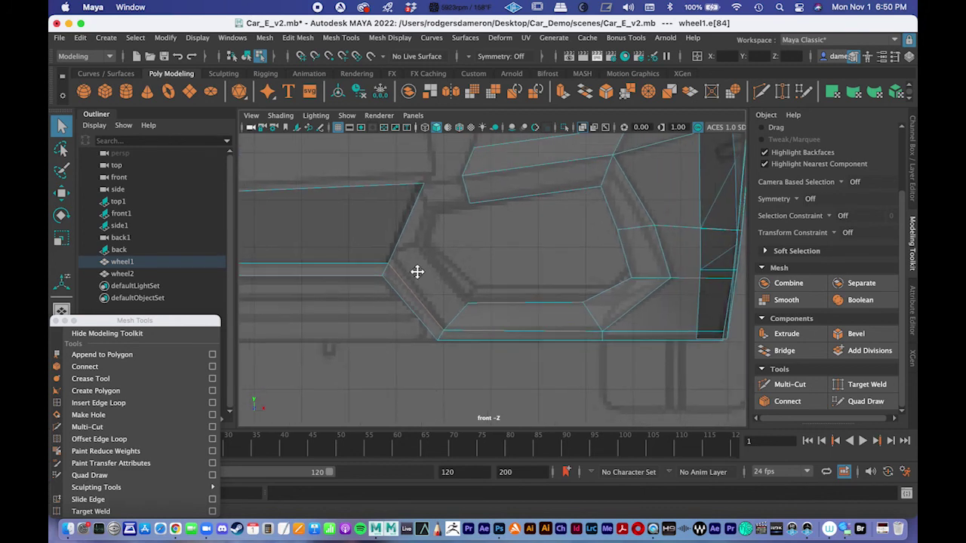
pyautogui.keyDown('alt'); pyautogui.moveTo(404, 265); pyautogui.dragTo(465, 294, button='middle'); pyautogui.keyUp('alt')
pyautogui.scroll(-5, 551, 280)
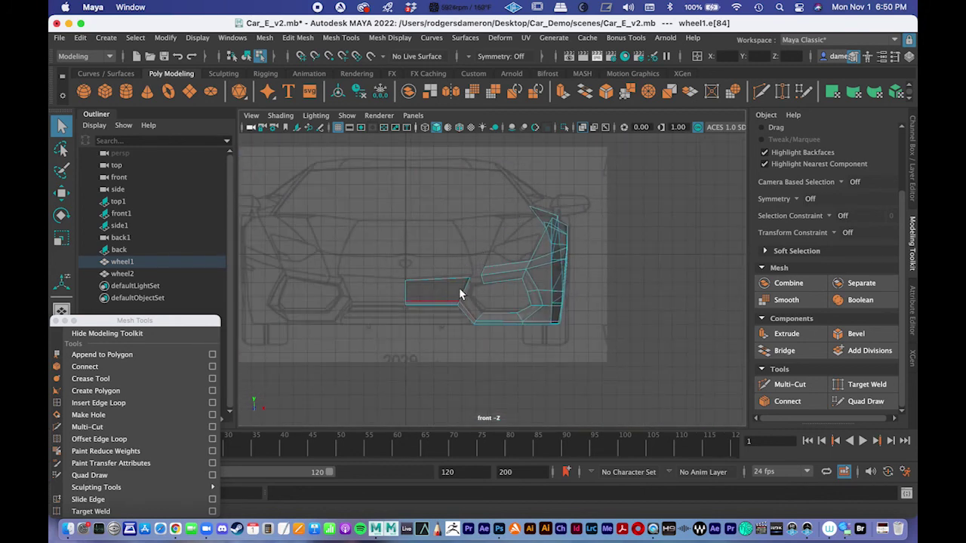
pyautogui.scroll(10, 444, 278)
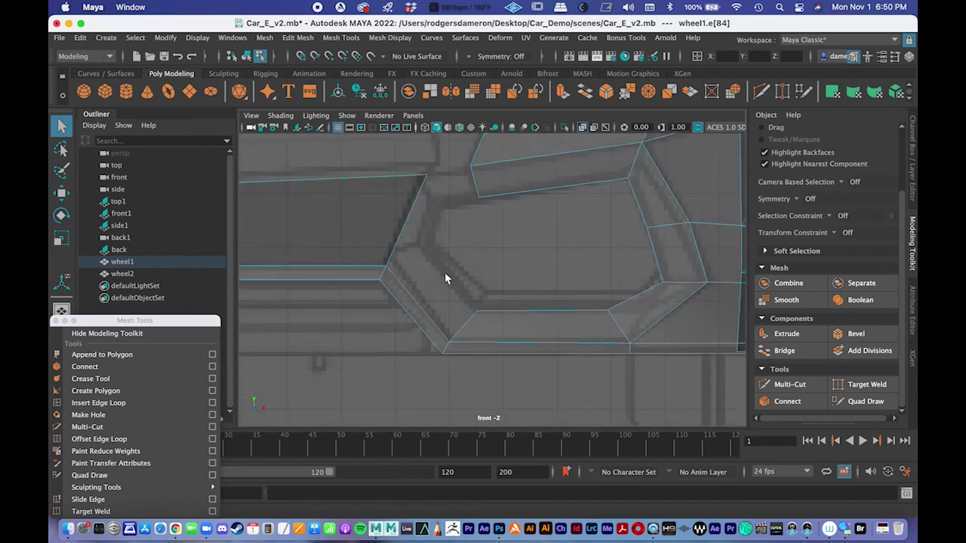
pyautogui.scroll(3, 445, 278)
pyautogui.click(786, 334)
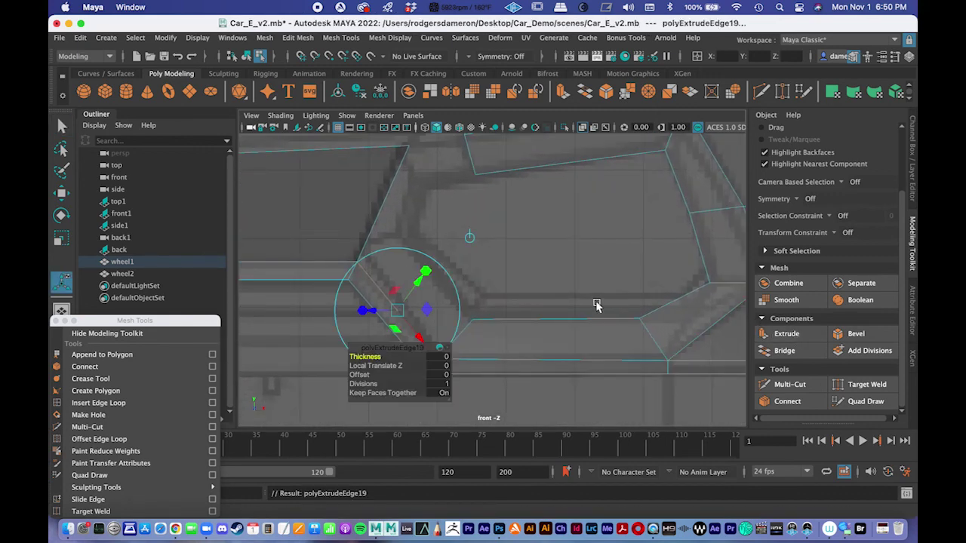
pyautogui.click(467, 238)
pyautogui.moveTo(404, 282); pyautogui.dragTo(398, 220)
pyautogui.moveTo(430, 261); pyautogui.dragTo(466, 261)
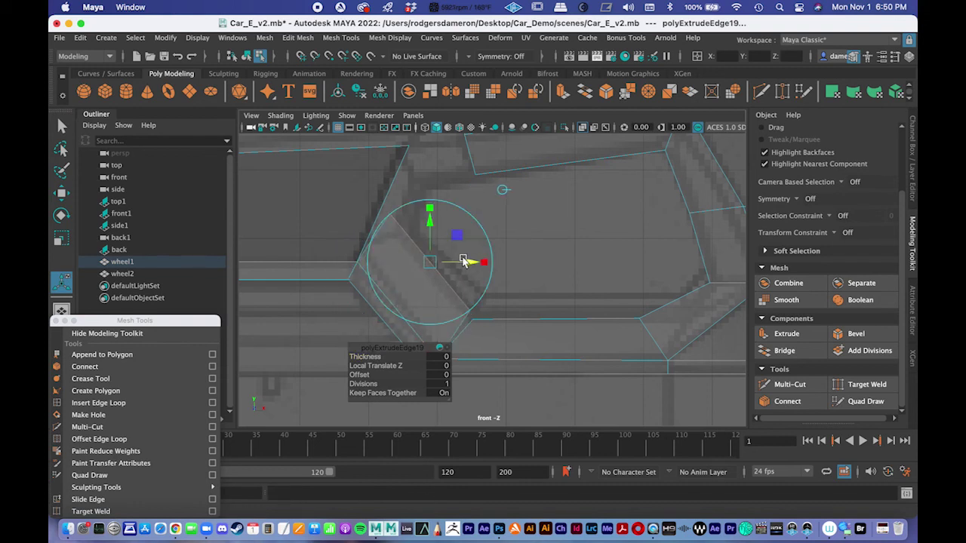
# Move the extruded strip's upper vertex onto the inner corner of the intake outline in the front blueprint.
pyautogui.press('q')
pyautogui.moveTo(399, 198); pyautogui.dragTo(354, 180, button='right')
pyautogui.moveTo(404, 236); pyautogui.dragTo(417, 249)
pyautogui.press('w')
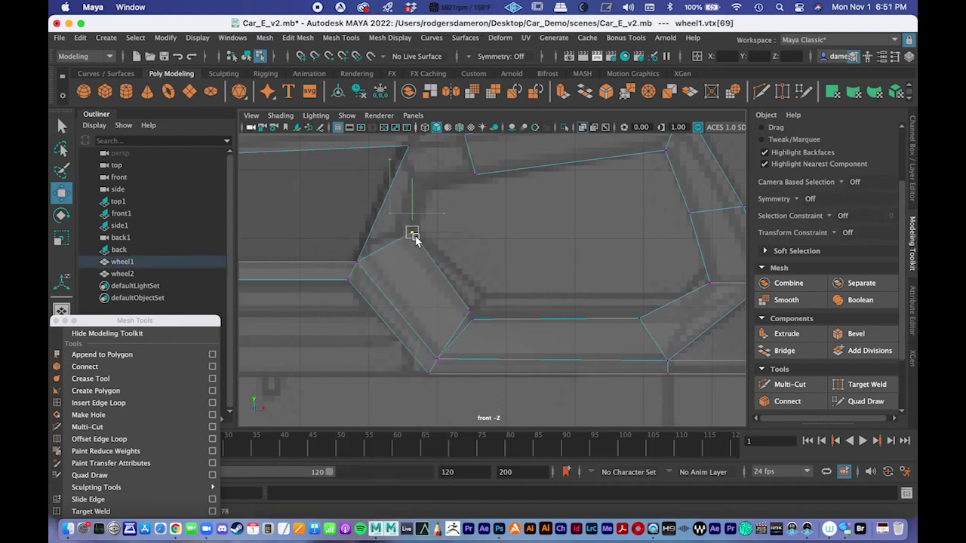
# Place the extruded strip's lower vertex on the adjacent lower frame corner and merge the overlapping vertices.
pyautogui.click(468, 314)
pyautogui.moveTo(432, 302); pyautogui.dragTo(472, 319)
pyautogui.press('q')
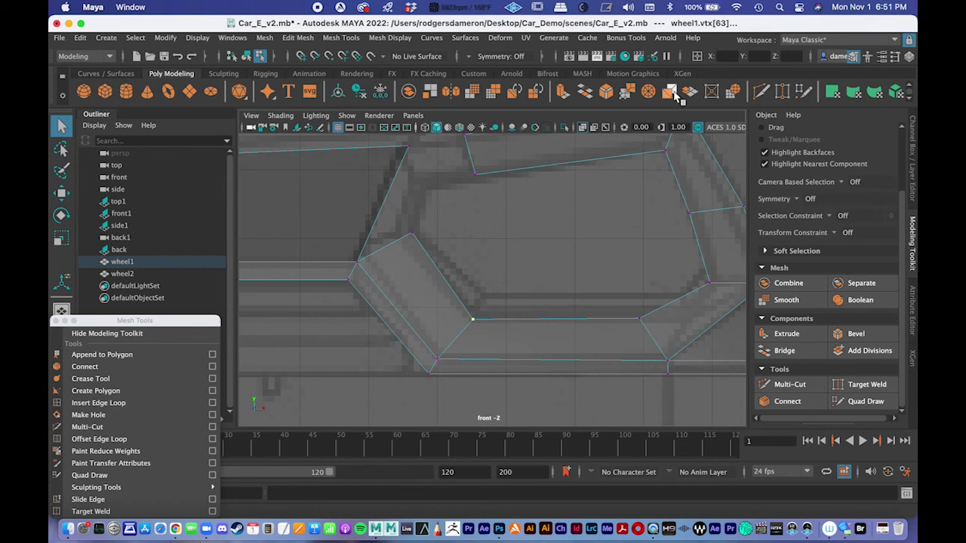
pyautogui.click(626, 92)
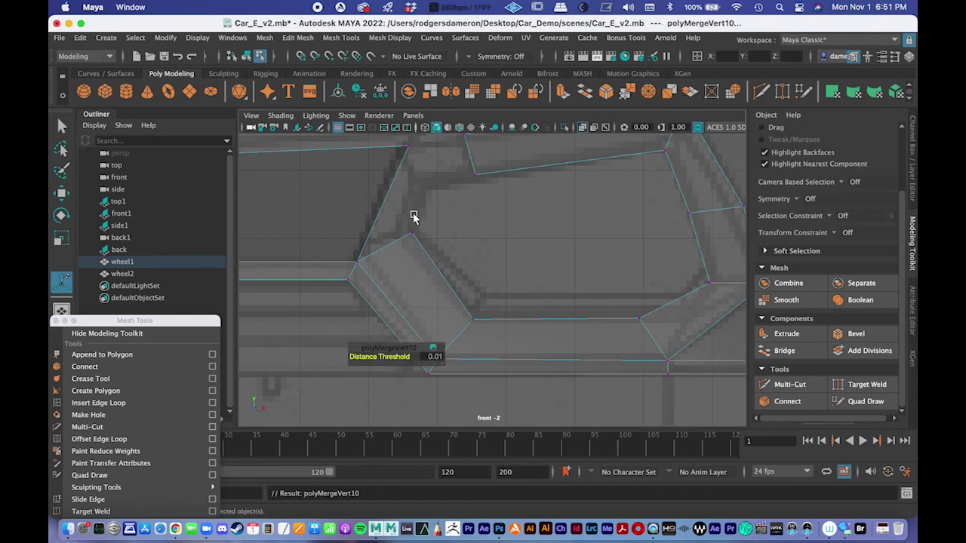
# Select the diagonal strip's upper inner vertex and move it back onto the intake line in the side blueprint.
pyautogui.click(422, 250)
pyautogui.moveTo(431, 256); pyautogui.dragTo(406, 244)
pyautogui.press('w')
pyautogui.keyDown('alt'); pyautogui.moveTo(450, 256); pyautogui.dragTo(448, 301, button='middle'); pyautogui.keyUp('alt')
pyautogui.keyDown('alt'); pyautogui.moveTo(448, 302); pyautogui.dragTo(392, 308, button='right'); pyautogui.keyUp('alt')
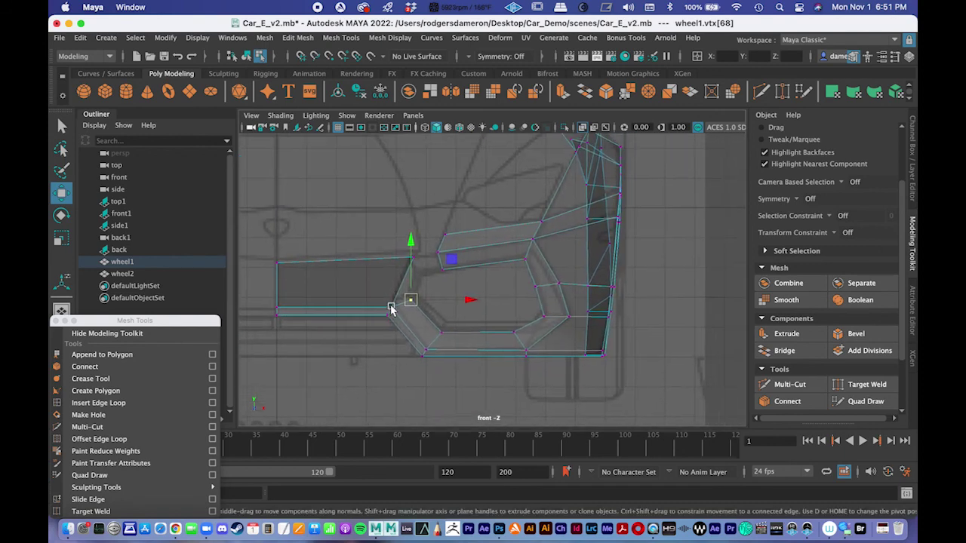
pyautogui.press('space')
pyautogui.press('space')
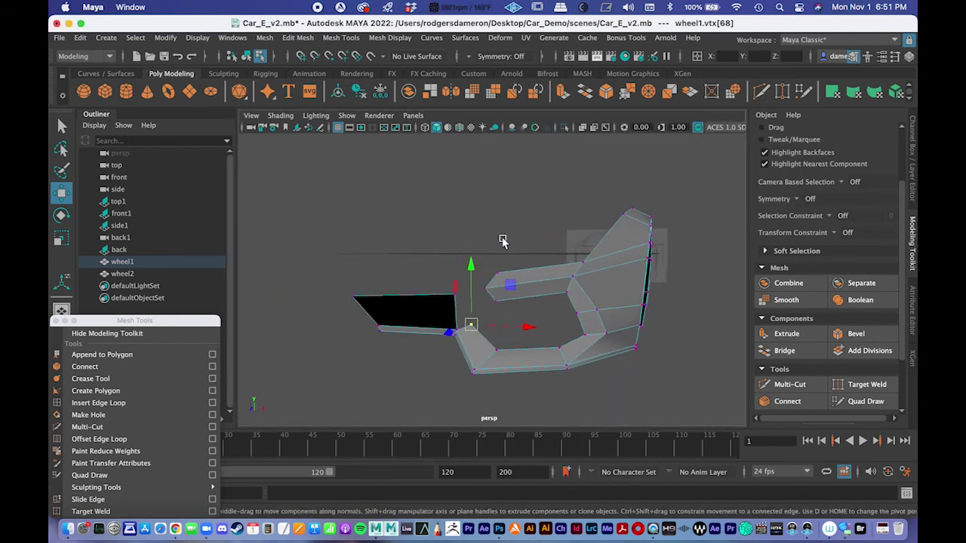
pyautogui.scroll(5, 483, 245)
pyautogui.press('space')
pyautogui.press('space')
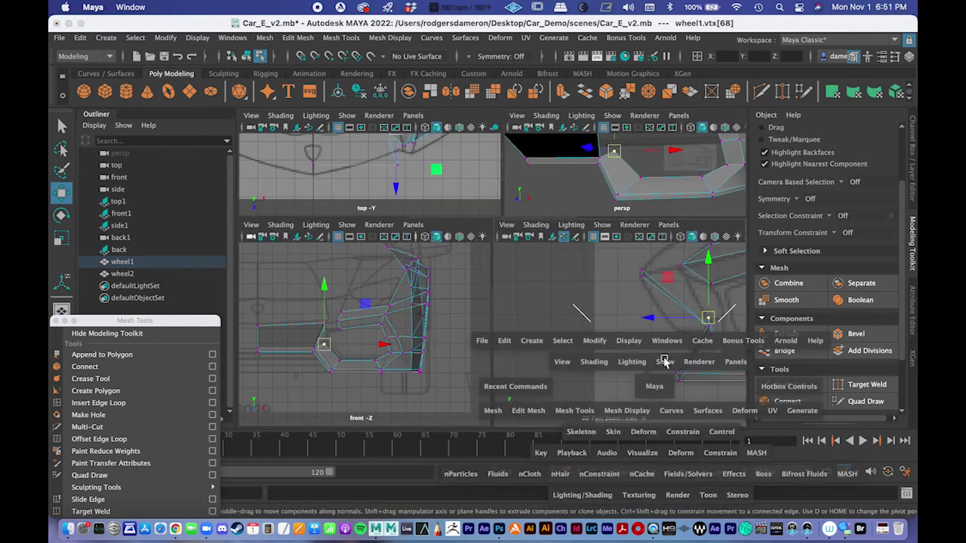
pyautogui.scroll(5, 611, 319)
pyautogui.keyDown('alt'); pyautogui.moveTo(591, 282); pyautogui.dragTo(501, 280, button='middle'); pyautogui.keyUp('alt')
pyautogui.moveTo(474, 247); pyautogui.dragTo(491, 250)
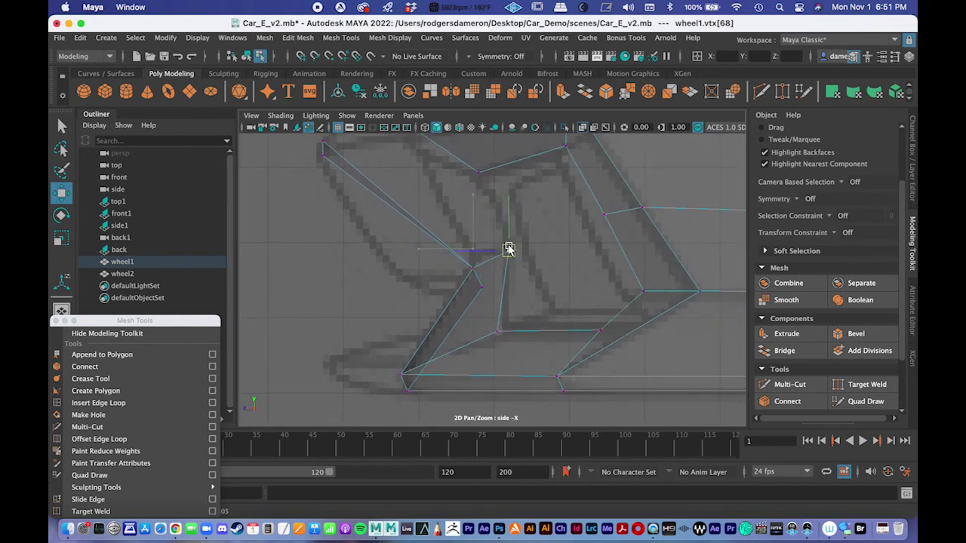
# Raise the central panel's lower outer vertex slightly in the side view and adjust the adjacent strip vertex in the front view.
pyautogui.click(474, 267)
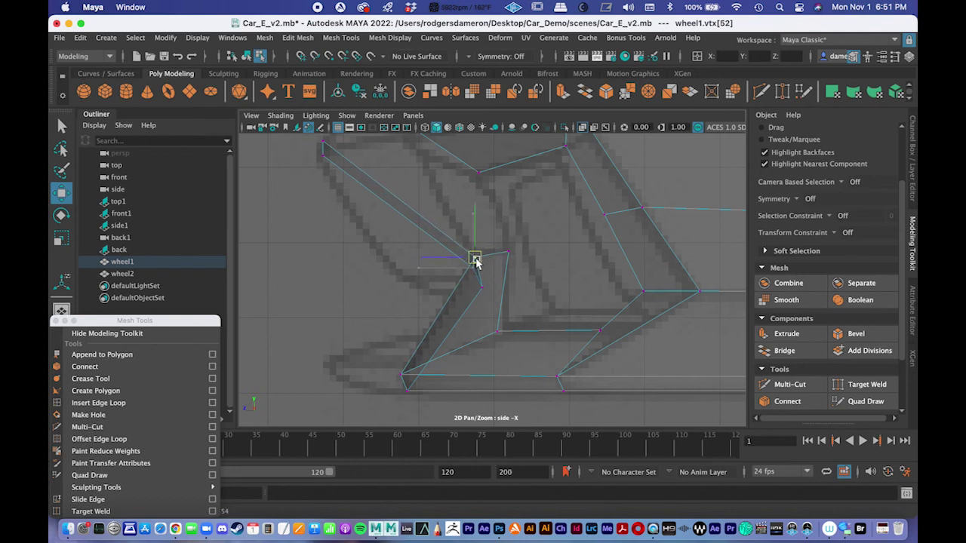
pyautogui.press('space')
pyautogui.press('space')
pyautogui.keyDown('alt'); pyautogui.moveTo(433, 321); pyautogui.dragTo(505, 332, button='middle'); pyautogui.keyUp('alt')
pyautogui.scroll(5, 492, 328)
pyautogui.moveTo(442, 345); pyautogui.dragTo(432, 326)
pyautogui.keyDown('alt'); pyautogui.moveTo(514, 313); pyautogui.dragTo(511, 317, button='middle'); pyautogui.keyUp('alt')
pyautogui.scroll(-2, 499, 302)
pyautogui.scroll(3, 499, 302)
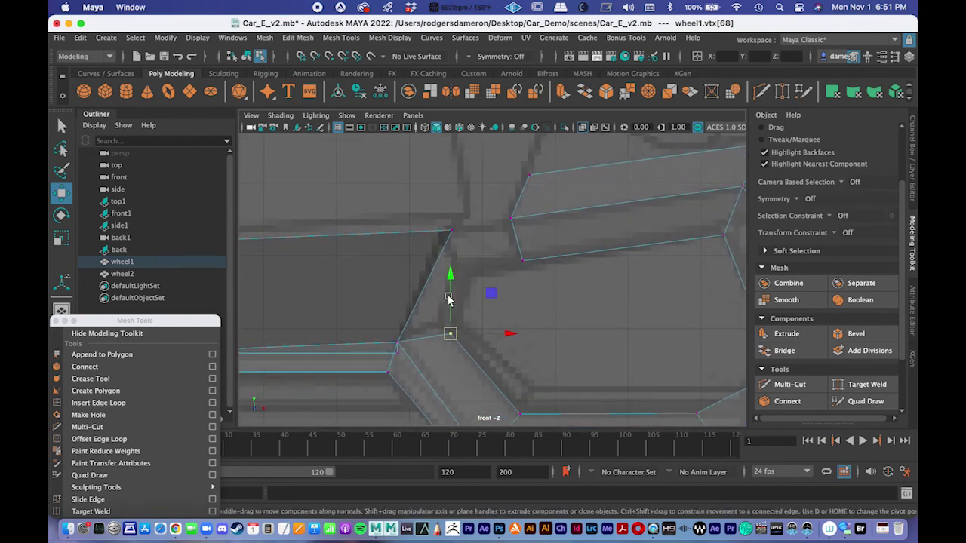
# Extrude the inner end edge of the intake's upper strip inward and down to the central panel's top outer corner.
pyautogui.press('q')
pyautogui.rightClick(427, 287)
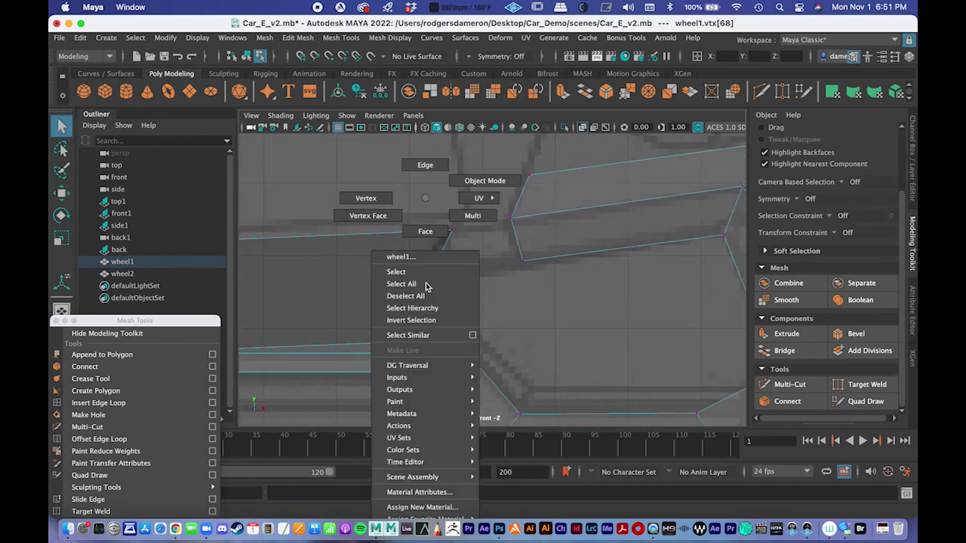
pyautogui.moveTo(433, 206); pyautogui.dragTo(426, 165, button='right')
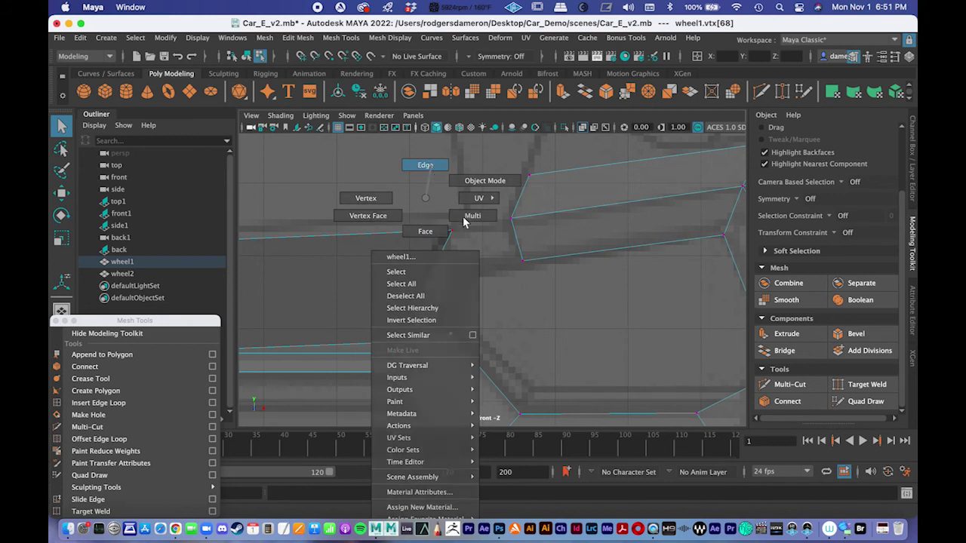
pyautogui.click(511, 243)
pyautogui.click(786, 333)
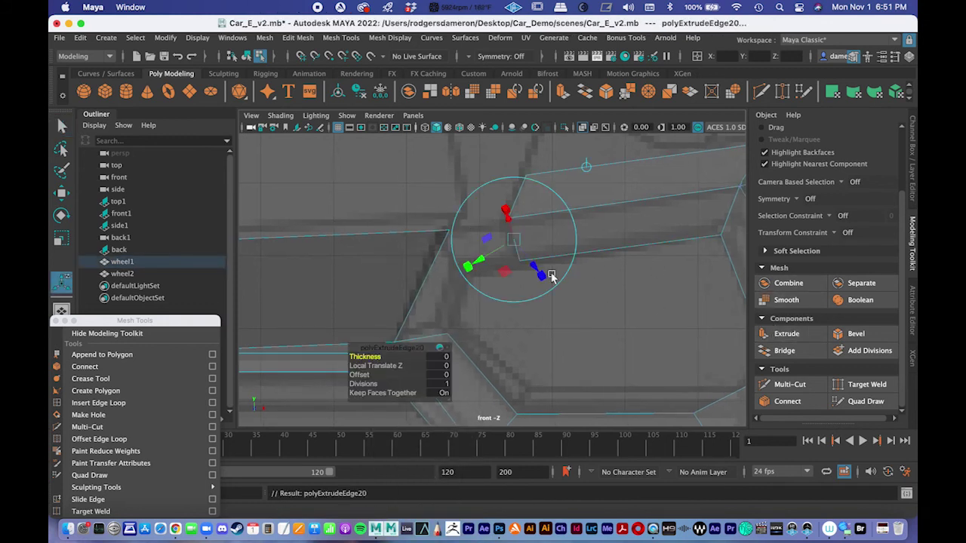
pyautogui.click(586, 167)
pyautogui.moveTo(554, 242); pyautogui.dragTo(496, 244)
pyautogui.moveTo(456, 202); pyautogui.dragTo(456, 216)
pyautogui.scroll(3, 511, 260)
pyautogui.press('q')
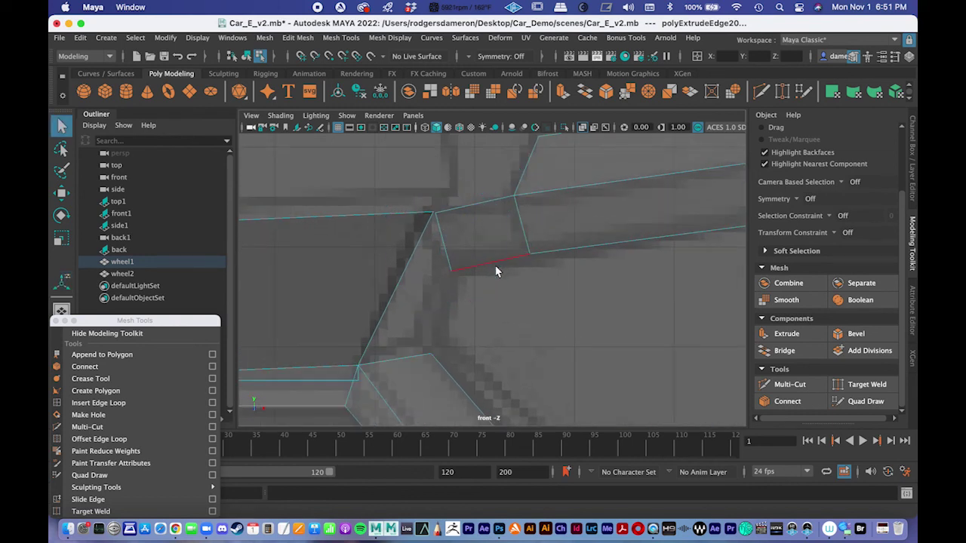
# In the side view, raise the new upper-strip segment's lower vertex slightly and lower its upper vertex to follow the blueprint.
pyautogui.press('space')
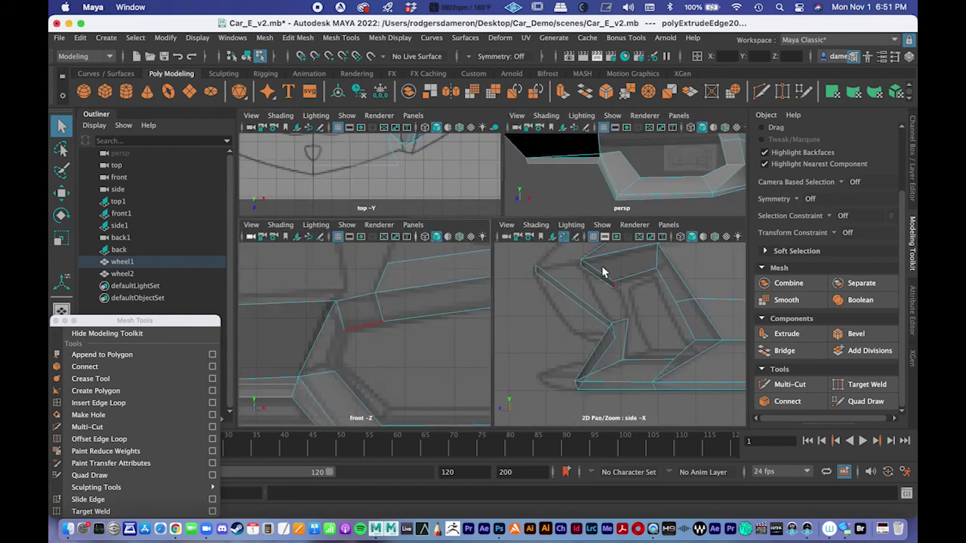
pyautogui.press('space')
pyautogui.keyDown('alt'); pyautogui.moveTo(599, 309); pyautogui.dragTo(542, 380, button='middle'); pyautogui.keyUp('alt')
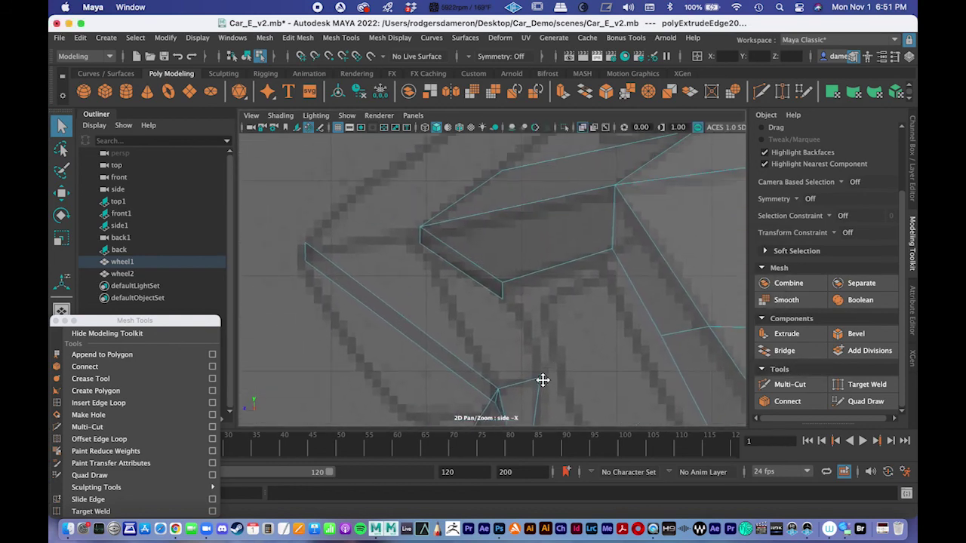
pyautogui.rightClick(493, 295)
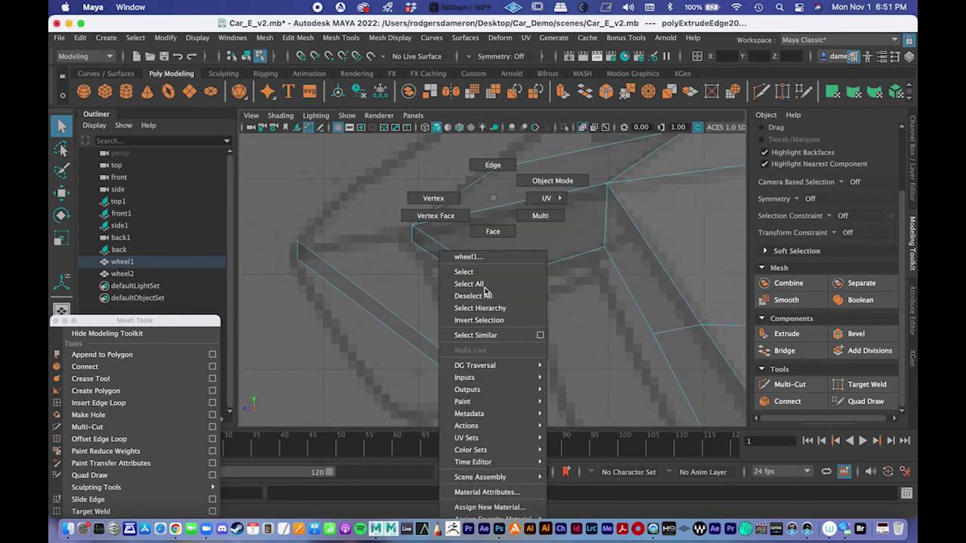
pyautogui.click(436, 196)
pyautogui.click(503, 304)
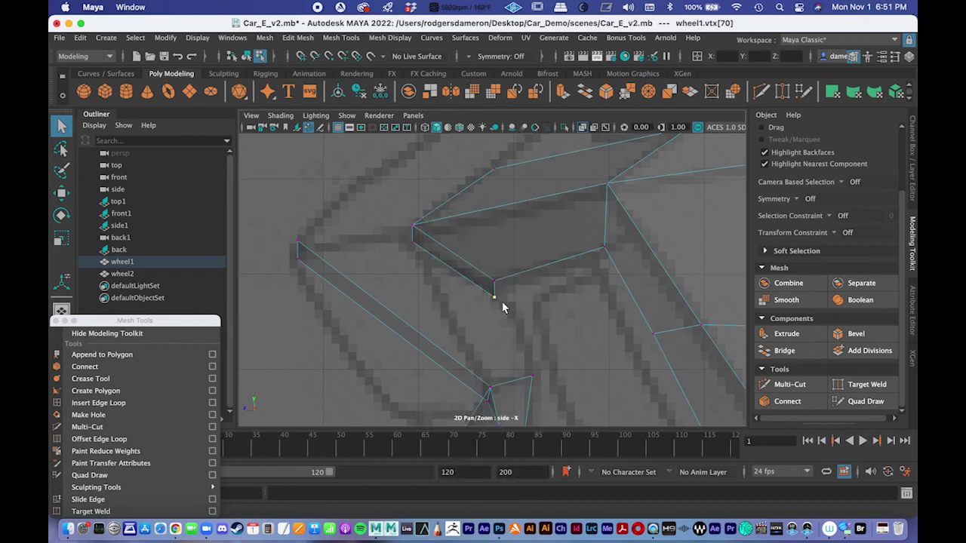
pyautogui.press('w')
pyautogui.click(410, 241)
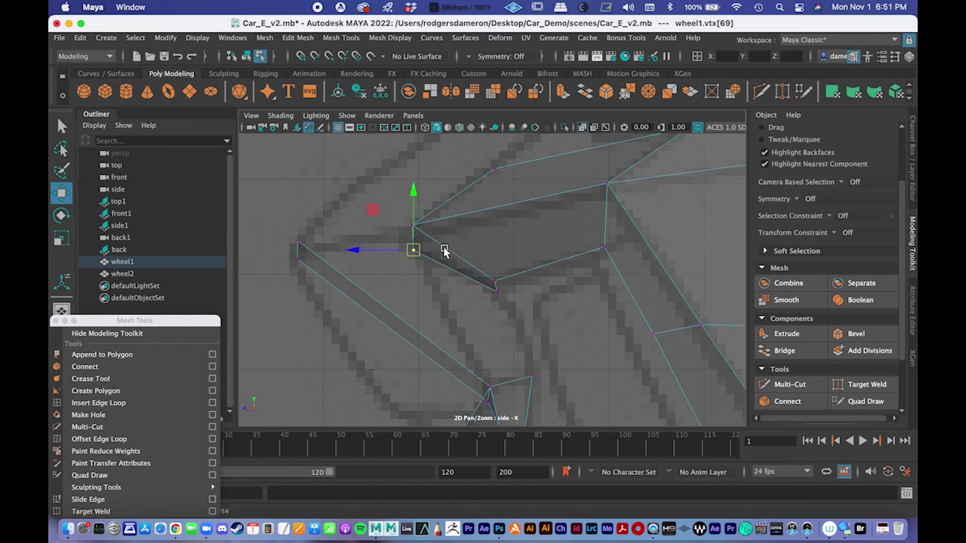
# Nudge the new segment's lower vertex onto the intake line in the front blueprint and check the shape in perspective.
pyautogui.press('space')
pyautogui.press('space')
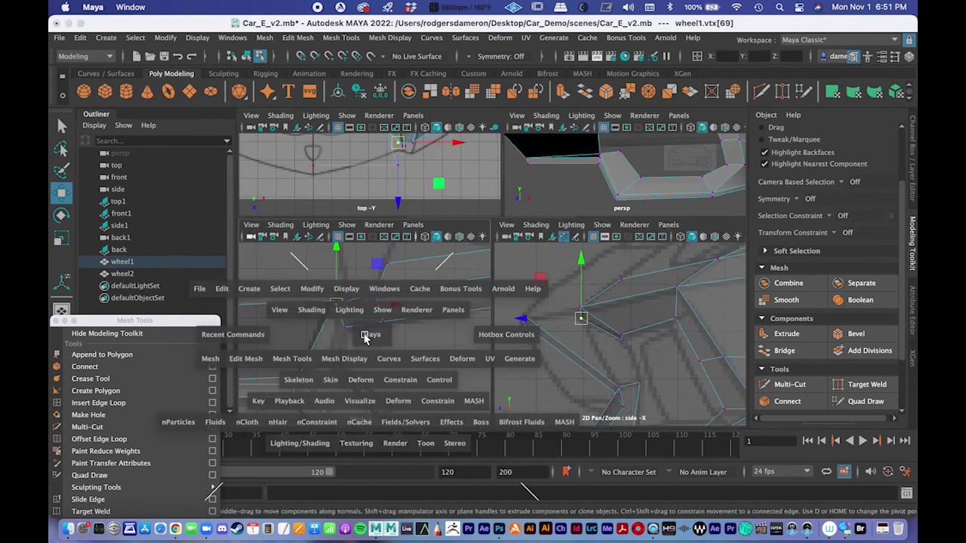
pyautogui.moveTo(447, 262); pyautogui.dragTo(454, 267)
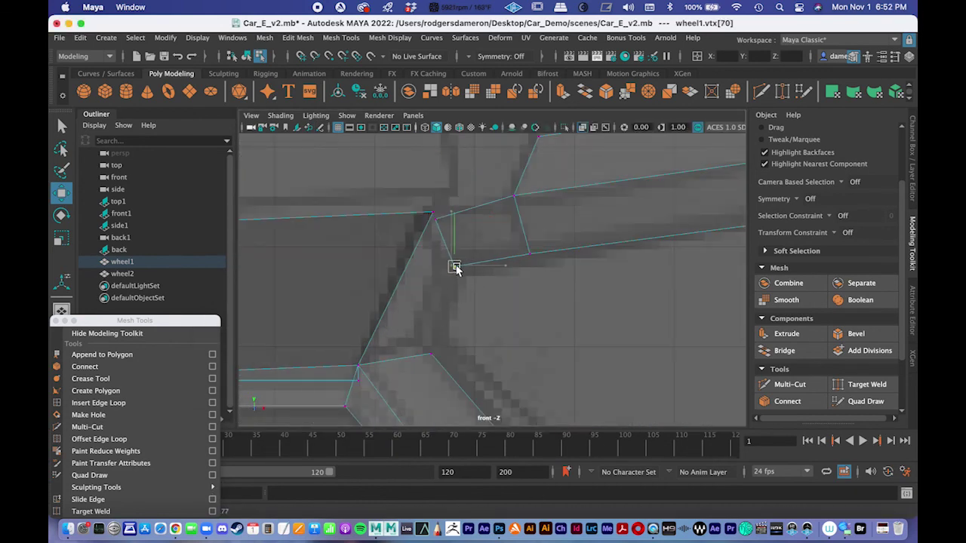
pyautogui.scroll(-5, 471, 272)
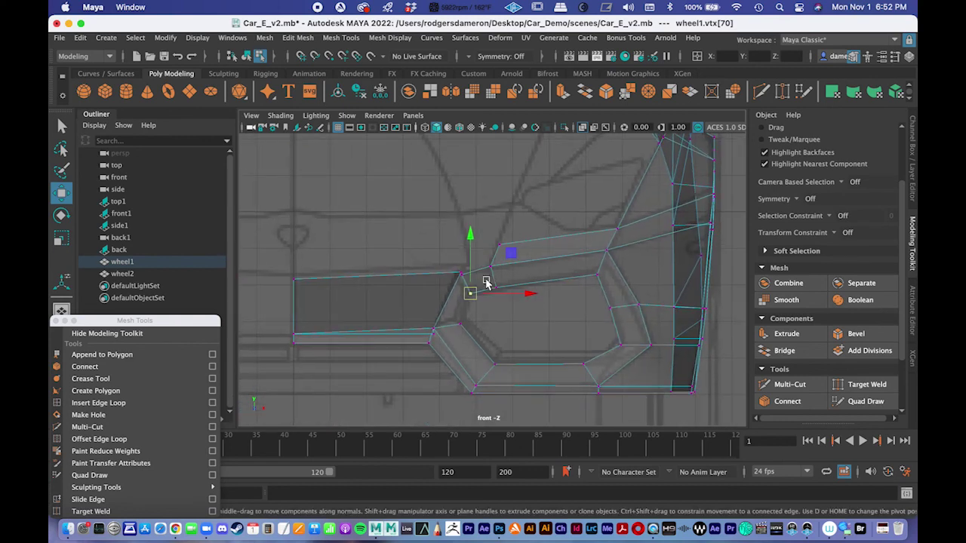
pyautogui.press('space')
pyautogui.press('space')
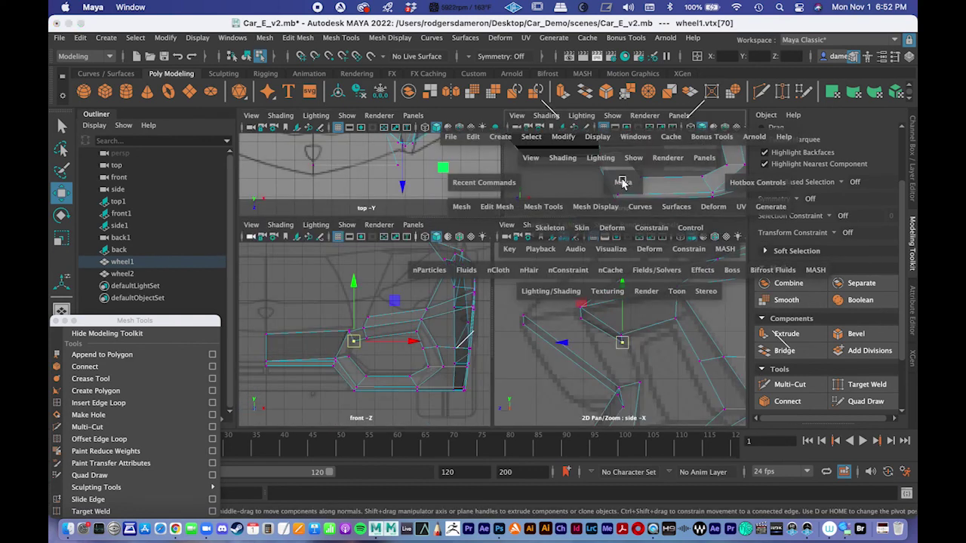
pyautogui.keyDown('alt'); pyautogui.moveTo(623, 257); pyautogui.dragTo(500, 291); pyautogui.keyUp('alt')
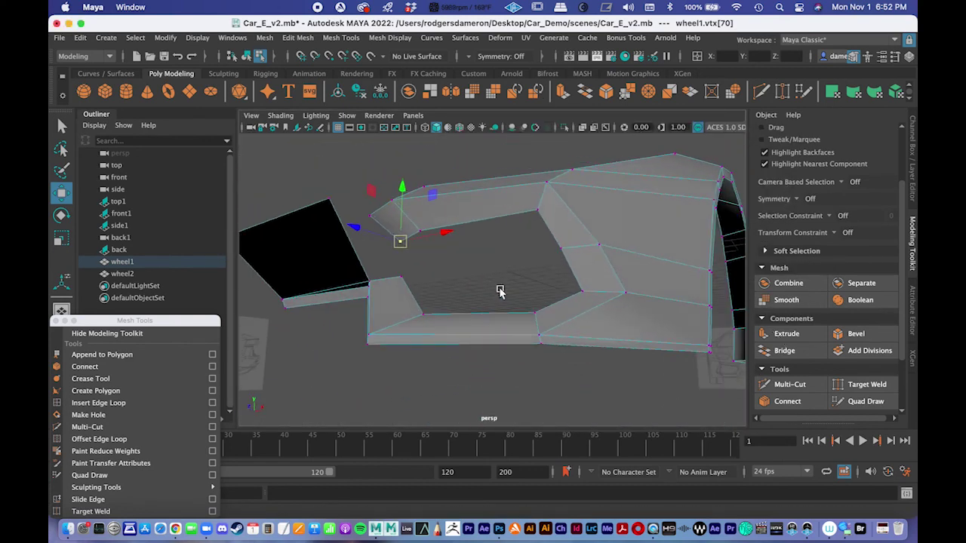
# Delete the large face of the central bumper panel above the thin lower strip.
pyautogui.keyDown('alt'); pyautogui.moveTo(384, 285); pyautogui.dragTo(442, 304); pyautogui.keyUp('alt')
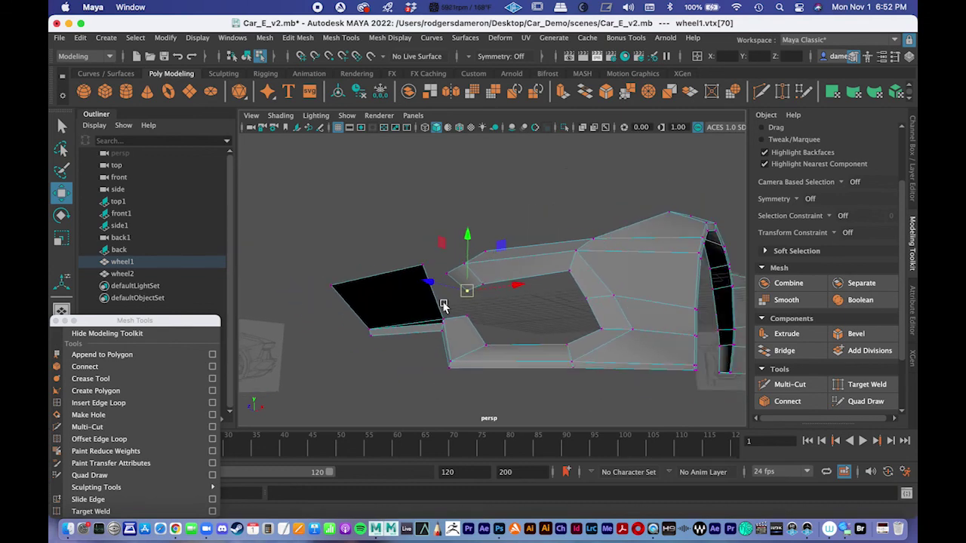
pyautogui.rightClick(400, 293)
pyautogui.moveTo(399, 294); pyautogui.dragTo(400, 232, button='right')
pyautogui.click(389, 298)
pyautogui.press('Delete')
# Examine the upper face of the central lower strip and its junction with the intake frame in close-up.
pyautogui.keyDown('alt'); pyautogui.moveTo(406, 332); pyautogui.dragTo(445, 329); pyautogui.keyUp('alt')
pyautogui.keyDown('alt'); pyautogui.moveTo(444, 330); pyautogui.dragTo(520, 323, button='right'); pyautogui.keyUp('alt')
pyautogui.keyDown('alt'); pyautogui.moveTo(520, 323); pyautogui.dragTo(624, 329); pyautogui.keyUp('alt')
pyautogui.click(589, 331)
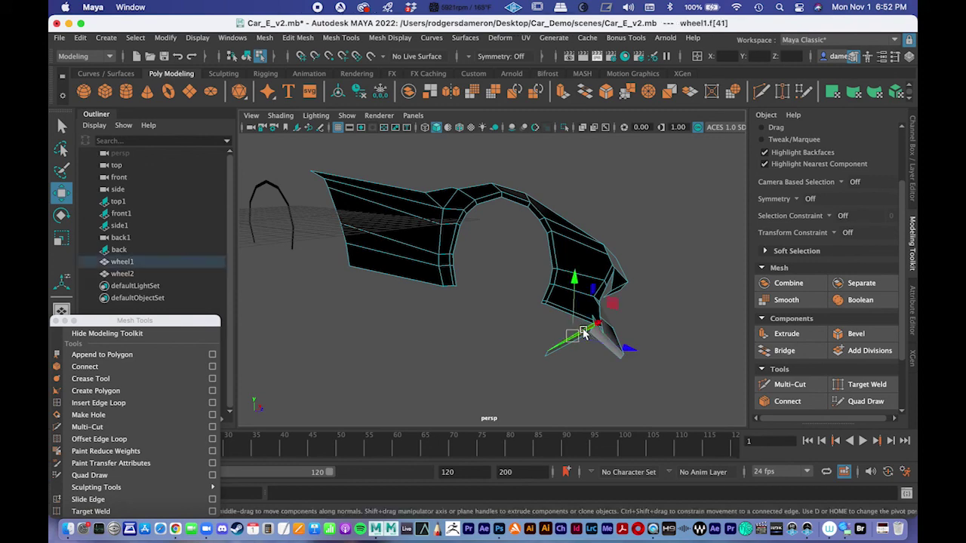
pyautogui.press('f')
pyautogui.keyDown('alt'); pyautogui.moveTo(584, 330); pyautogui.dragTo(556, 329); pyautogui.keyUp('alt')
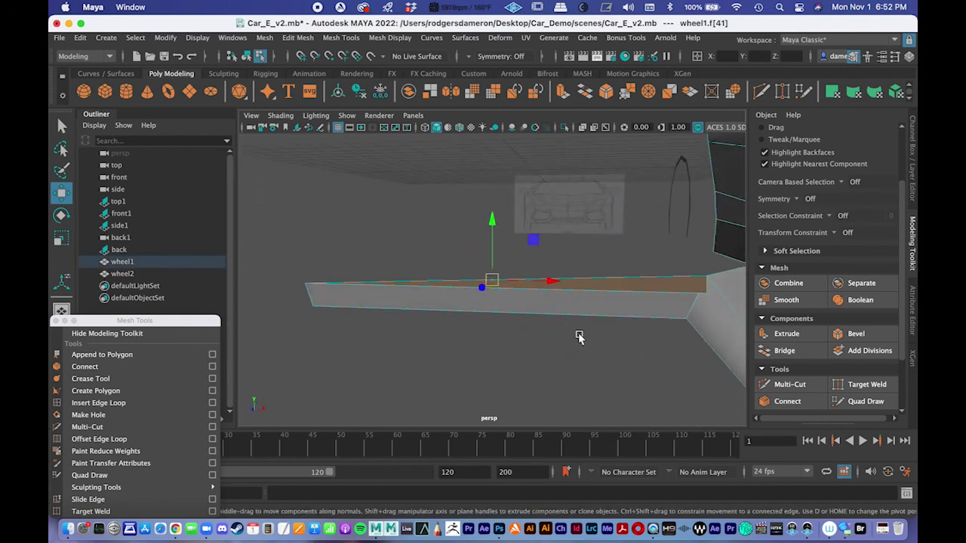
pyautogui.click(578, 336)
pyautogui.keyDown('alt'); pyautogui.moveTo(624, 322); pyautogui.dragTo(495, 284); pyautogui.keyUp('alt')
pyautogui.keyDown('alt'); pyautogui.moveTo(496, 284); pyautogui.dragTo(587, 286, button='right'); pyautogui.keyUp('alt')
pyautogui.keyDown('alt'); pyautogui.moveTo(587, 287); pyautogui.dragTo(482, 270); pyautogui.keyUp('alt')
pyautogui.press('q')
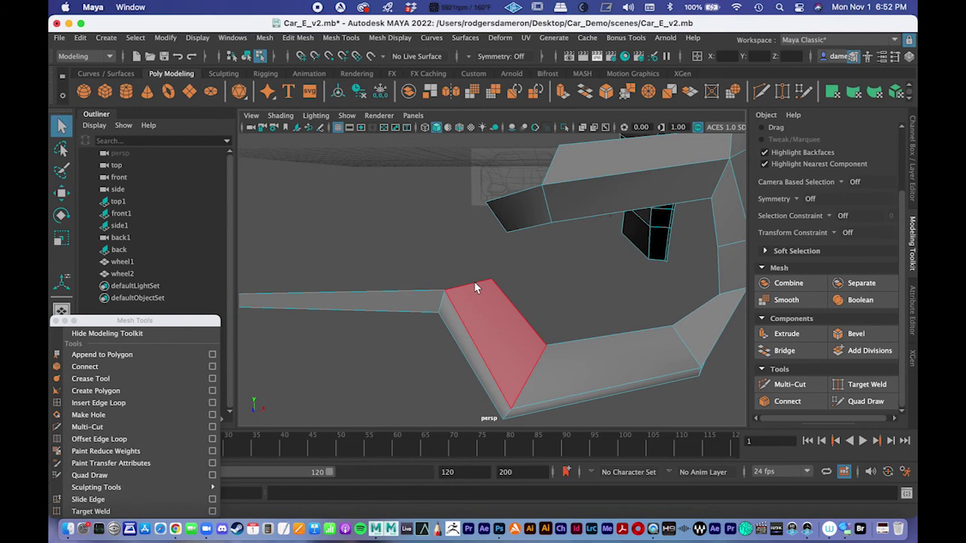
# Bridge the top edge of the intake frame's inner lower segment to the open end edge of its upper strip.
pyautogui.keyDown('alt'); pyautogui.moveTo(391, 239); pyautogui.dragTo(499, 268); pyautogui.keyUp('alt')
pyautogui.moveTo(473, 313); pyautogui.dragTo(482, 173, button='right')
pyautogui.keyDown('alt'); pyautogui.moveTo(487, 280); pyautogui.dragTo(406, 278); pyautogui.keyUp('alt')
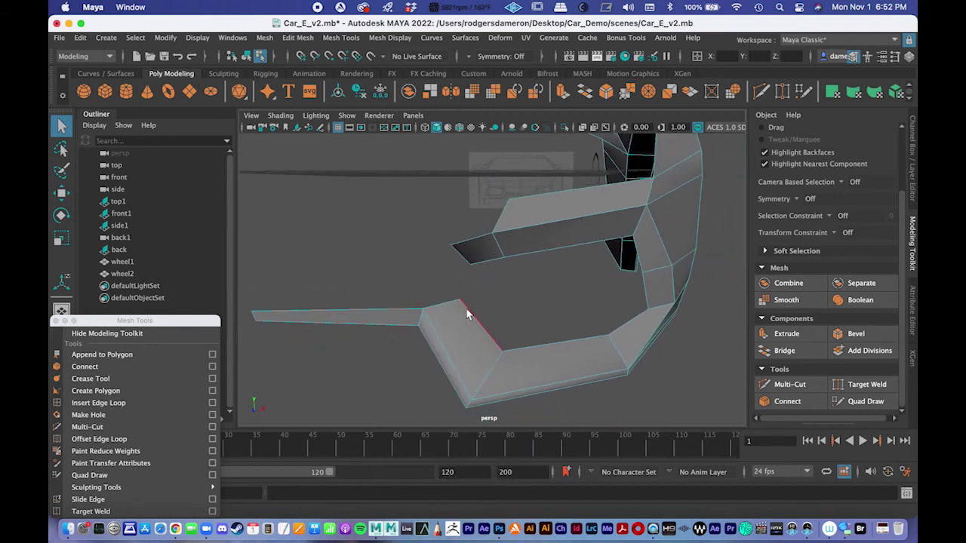
pyautogui.click(449, 304)
pyautogui.keyDown('alt'); pyautogui.moveTo(509, 306); pyautogui.dragTo(380, 271); pyautogui.keyUp('alt')
pyautogui.click(463, 310)
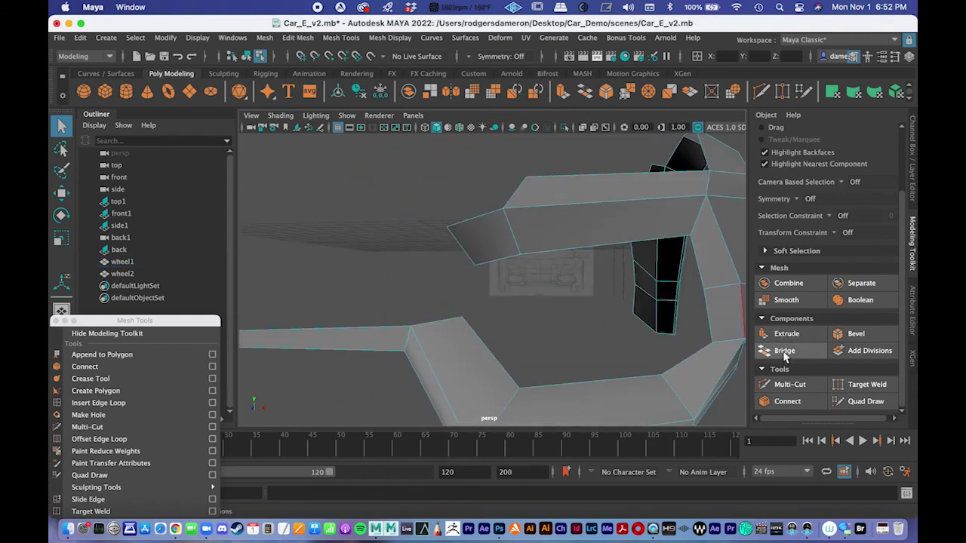
pyautogui.click(436, 324)
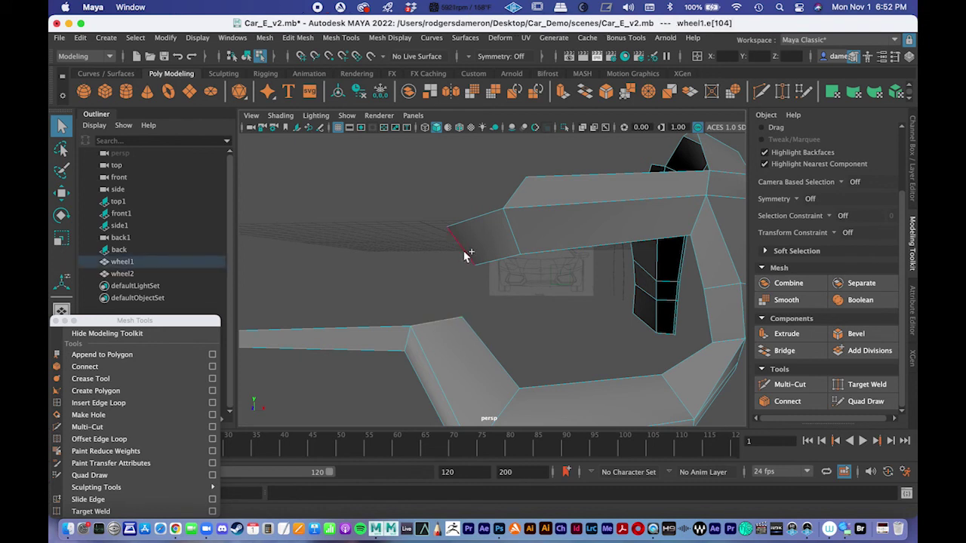
pyautogui.moveTo(485, 313)
pyautogui.keyDown('alt'); pyautogui.mouseDown()
pyautogui.moveTo(409, 301)
pyautogui.moveTo(483, 300)
pyautogui.mouseUp(); pyautogui.keyUp('alt')
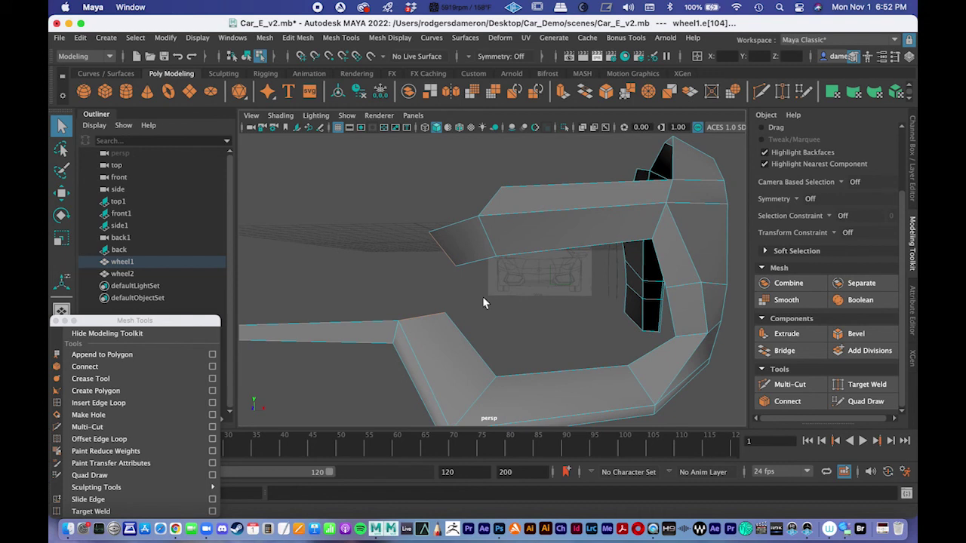
pyautogui.click(414, 304)
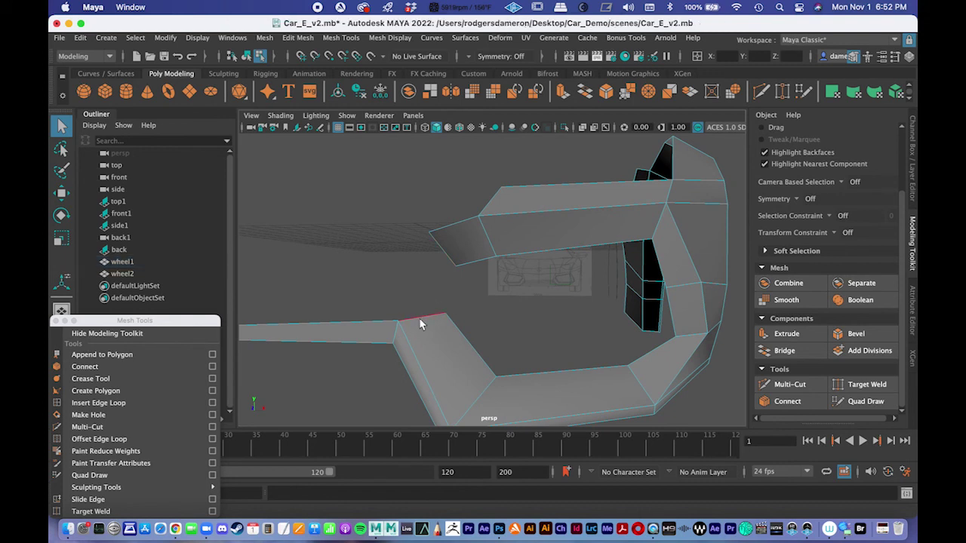
pyautogui.click(421, 324)
pyautogui.keyDown('shift'); pyautogui.click(445, 250); pyautogui.keyUp('shift')
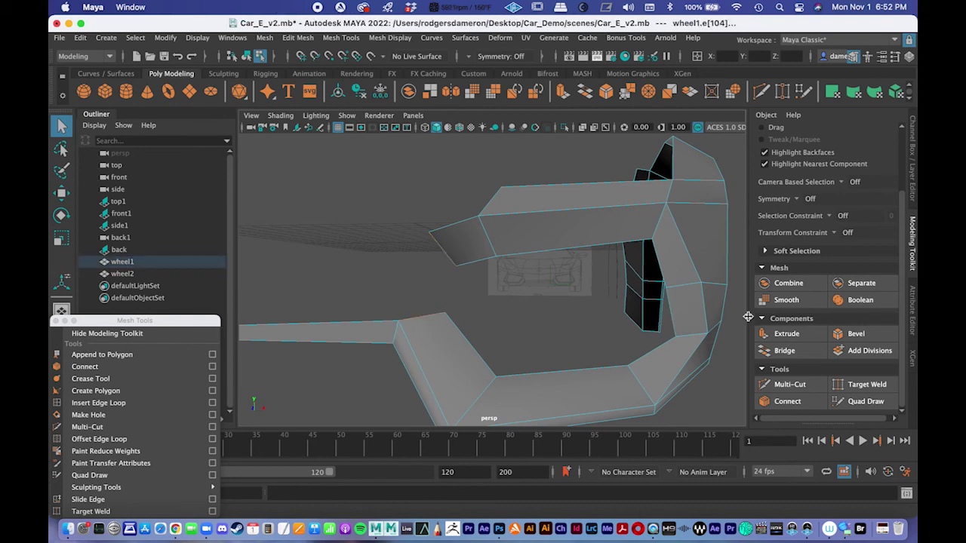
pyautogui.click(784, 350)
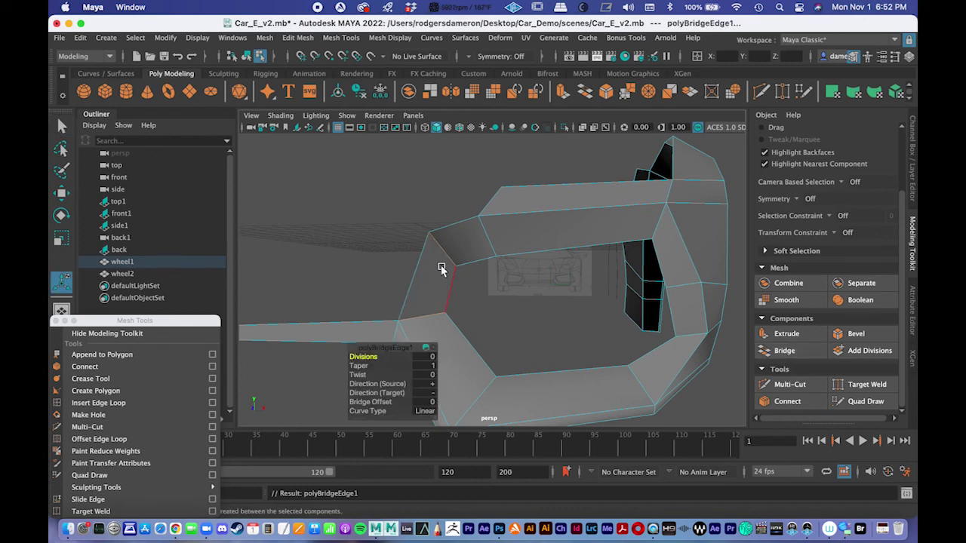
# Inspect the new bridge face and return to object mode to check the closed intake frame in perspective.
pyautogui.keyDown('alt'); pyautogui.moveTo(459, 281); pyautogui.dragTo(402, 306); pyautogui.keyUp('alt')
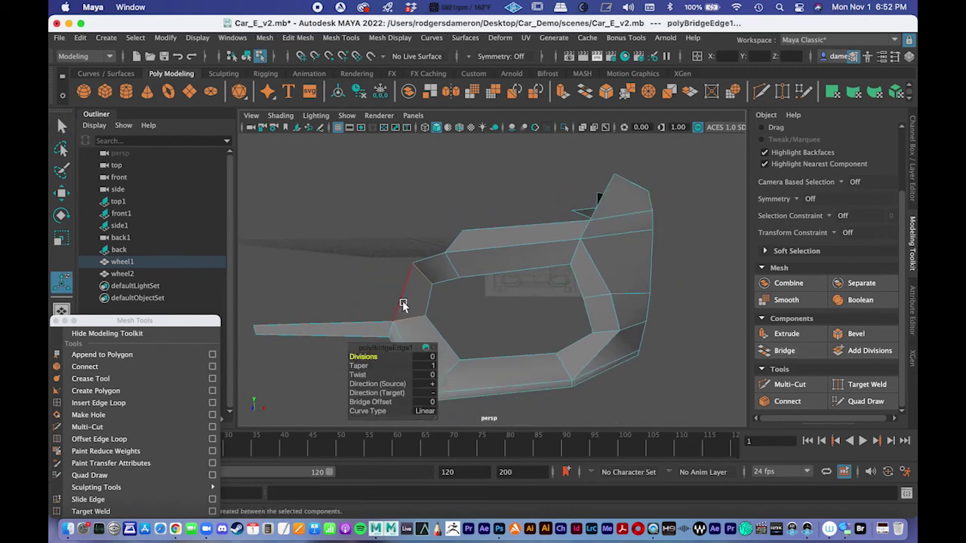
pyautogui.moveTo(424, 290); pyautogui.dragTo(441, 246, button='right')
pyautogui.click(422, 300)
pyautogui.keyDown('alt'); pyautogui.moveTo(423, 300); pyautogui.dragTo(500, 277); pyautogui.keyUp('alt')
pyautogui.moveTo(500, 200); pyautogui.dragTo(556, 181, button='right')
pyautogui.keyDown('alt'); pyautogui.moveTo(555, 181); pyautogui.dragTo(523, 295); pyautogui.keyUp('alt')
pyautogui.keyDown('alt'); pyautogui.moveTo(576, 287); pyautogui.dragTo(445, 304); pyautogui.keyUp('alt')
pyautogui.keyDown('alt'); pyautogui.moveTo(517, 330); pyautogui.dragTo(436, 277); pyautogui.keyUp('alt')
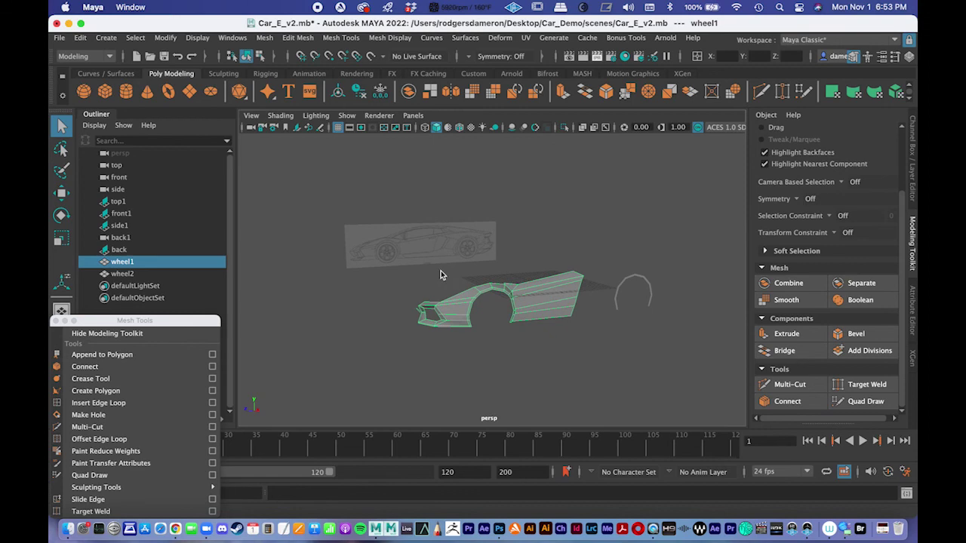
# Check the whole body mesh against the blueprints across the views and orbit around it in perspective.
pyautogui.press('space')
pyautogui.press('space')
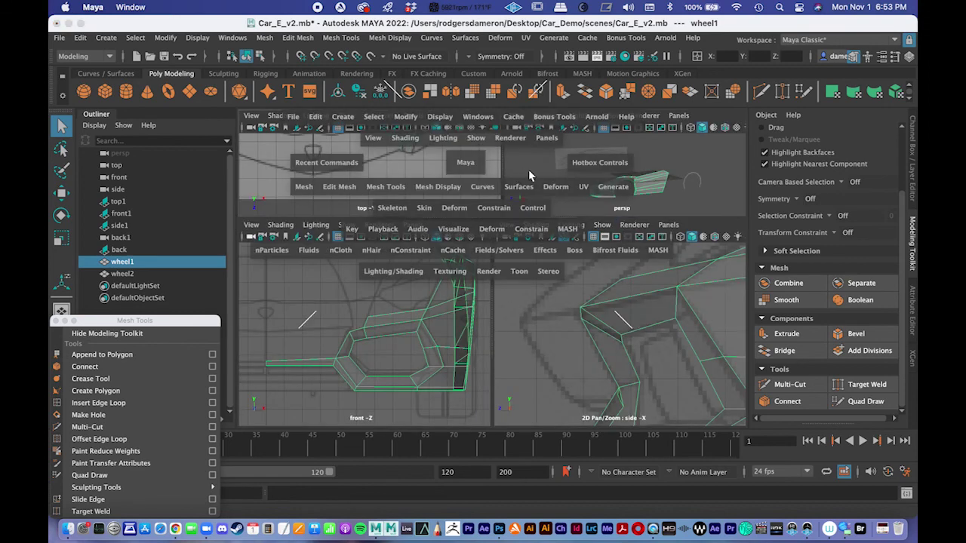
pyautogui.keyDown('alt'); pyautogui.moveTo(581, 198); pyautogui.dragTo(485, 334, button='middle'); pyautogui.keyUp('alt')
pyautogui.press('space')
pyautogui.press('space')
pyautogui.keyDown('alt'); pyautogui.moveTo(645, 298); pyautogui.dragTo(463, 315); pyautogui.keyUp('alt')
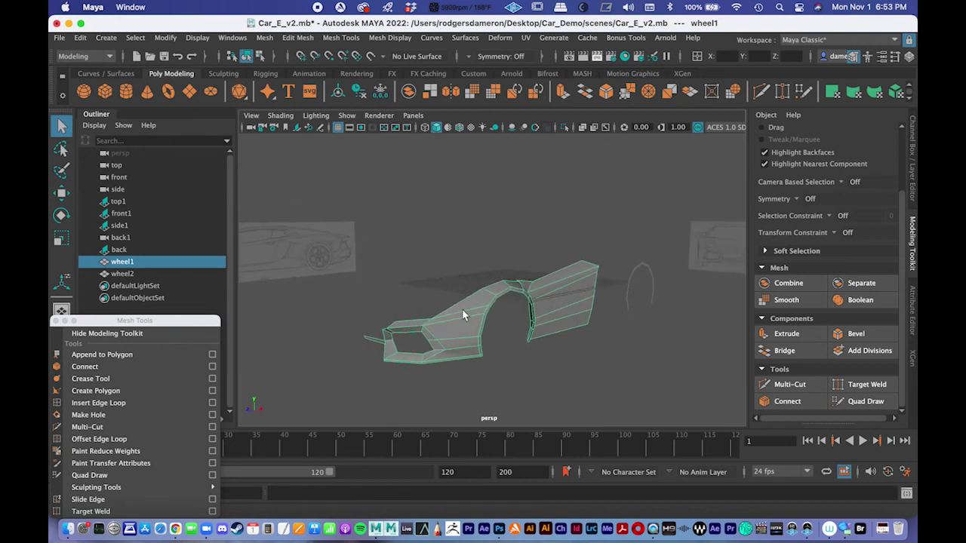
pyautogui.moveTo(464, 313); pyautogui.dragTo(518, 182, button='right')
pyautogui.click(539, 252)
pyautogui.keyDown('alt'); pyautogui.moveTo(539, 260); pyautogui.dragTo(484, 316); pyautogui.keyUp('alt')
pyautogui.click(553, 292)
pyautogui.keyDown('alt'); pyautogui.moveTo(554, 292); pyautogui.dragTo(576, 299); pyautogui.keyUp('alt')
pyautogui.keyDown('alt'); pyautogui.moveTo(515, 315); pyautogui.dragTo(451, 281); pyautogui.keyUp('alt')
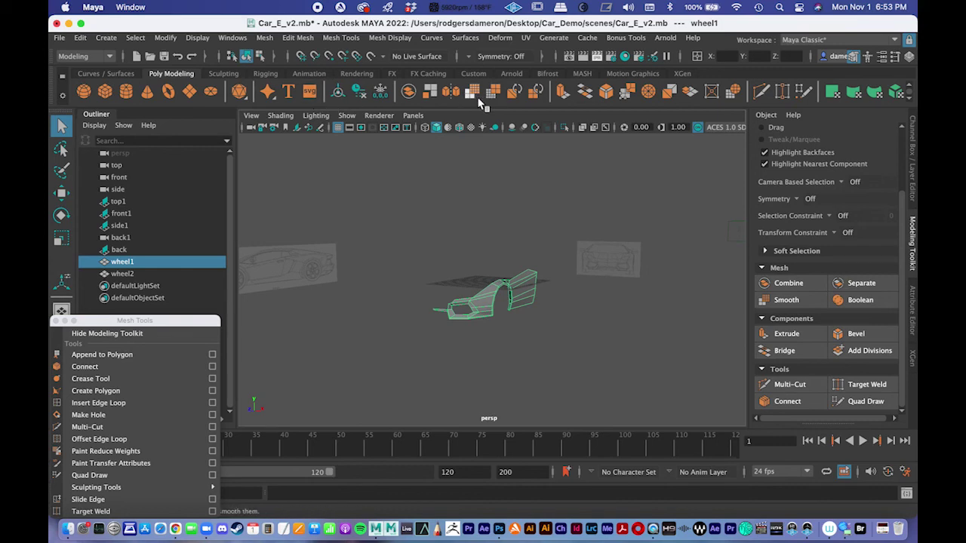
# Examine the fender, wheel arch and front intake at close range from a front three-quarter angle.
pyautogui.keyDown('alt'); pyautogui.moveTo(492, 302); pyautogui.dragTo(728, 320, button='right'); pyautogui.keyUp('alt')
pyautogui.keyDown('alt'); pyautogui.moveTo(551, 280); pyautogui.dragTo(502, 203, button='middle'); pyautogui.keyUp('alt')
pyautogui.keyDown('alt'); pyautogui.moveTo(502, 211); pyautogui.dragTo(248, 228, button='right'); pyautogui.keyUp('alt')
pyautogui.keyDown('alt'); pyautogui.moveTo(534, 348); pyautogui.dragTo(436, 275, button='right'); pyautogui.keyUp('alt')
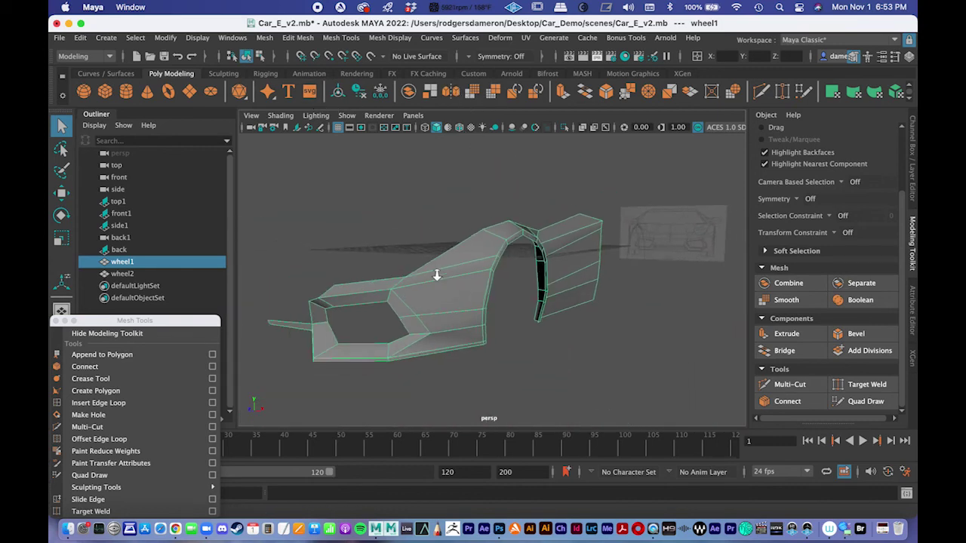
pyautogui.keyDown('alt'); pyautogui.moveTo(434, 277); pyautogui.dragTo(448, 324); pyautogui.keyUp('alt')
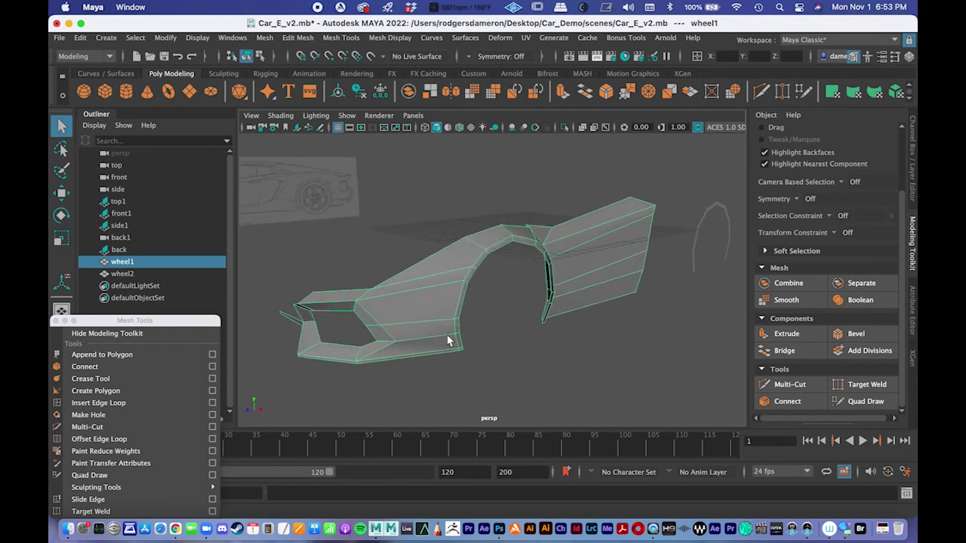
pyautogui.keyDown('alt'); pyautogui.moveTo(495, 306); pyautogui.dragTo(513, 362, button='middle'); pyautogui.keyUp('alt')
pyautogui.keyDown('alt'); pyautogui.moveTo(513, 362); pyautogui.dragTo(455, 308, button='right'); pyautogui.keyUp('alt')
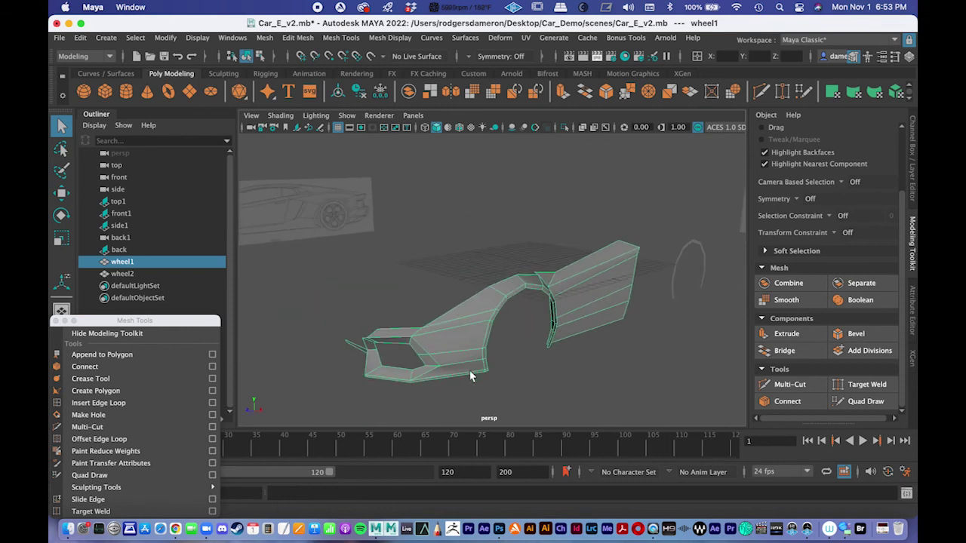
pyautogui.keyDown('alt'); pyautogui.moveTo(456, 366); pyautogui.dragTo(456, 334, button='middle'); pyautogui.keyUp('alt')
pyautogui.keyDown('alt'); pyautogui.moveTo(456, 334); pyautogui.dragTo(442, 326, button='right'); pyautogui.keyUp('alt')
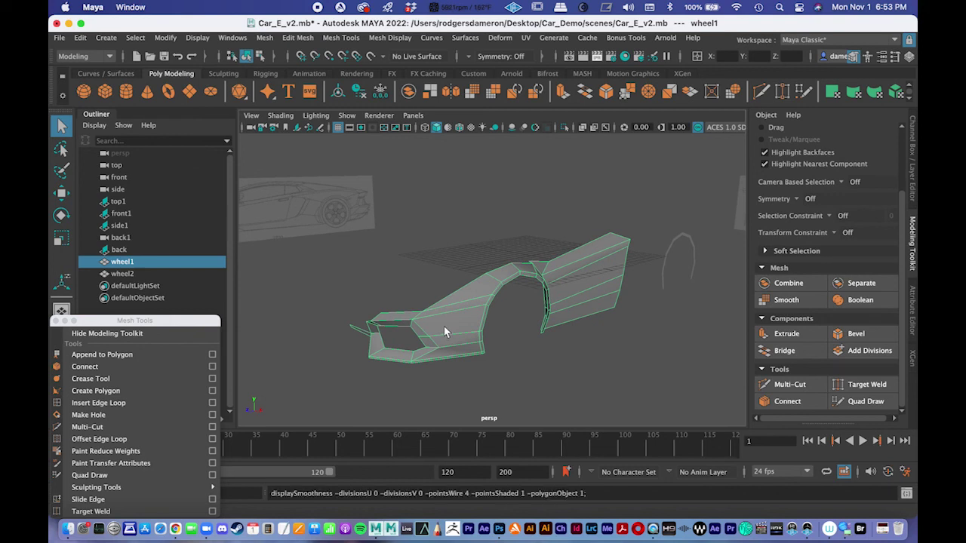
# Preview the body mesh smoothed, inspect it from the front and side, and return it to unsmoothed display.
pyautogui.press('3')
pyautogui.click(542, 353)
pyautogui.keyDown('alt'); pyautogui.moveTo(541, 353); pyautogui.dragTo(574, 323); pyautogui.keyUp('alt')
pyautogui.click(491, 319)
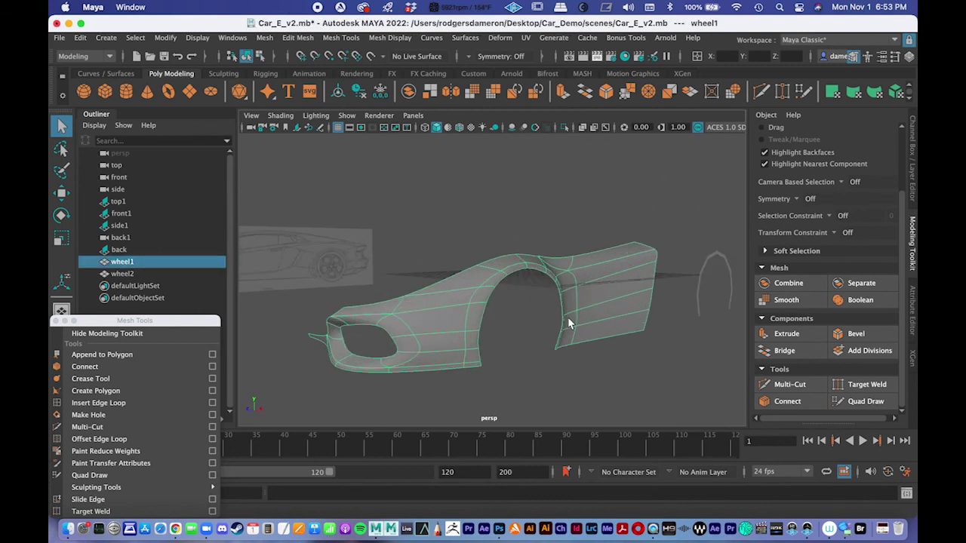
pyautogui.keyDown('alt'); pyautogui.moveTo(567, 323); pyautogui.dragTo(519, 326); pyautogui.keyUp('alt')
pyautogui.keyDown('alt'); pyautogui.moveTo(426, 316); pyautogui.dragTo(472, 343); pyautogui.keyUp('alt')
pyautogui.press('3')
pyautogui.click(530, 345)
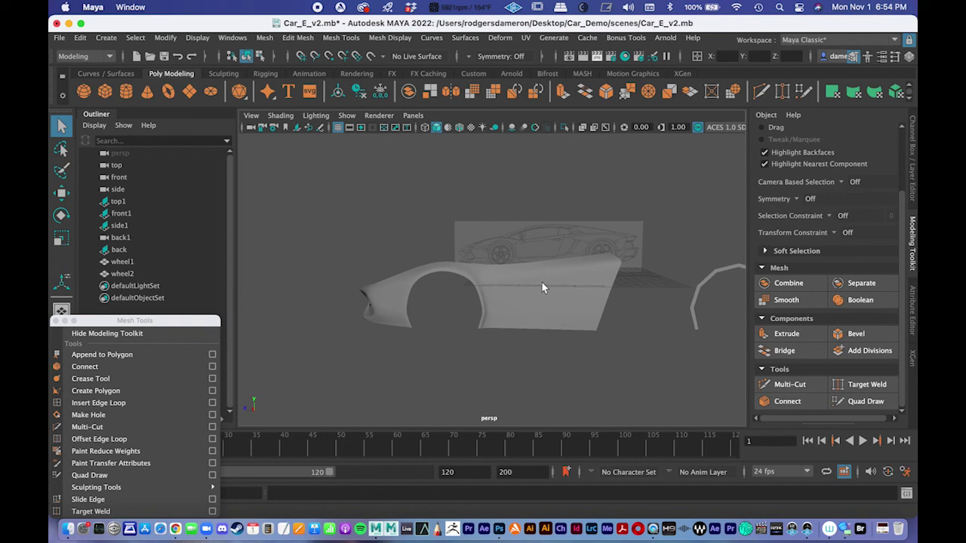
pyautogui.keyDown('alt'); pyautogui.moveTo(542, 286); pyautogui.dragTo(504, 288); pyautogui.keyUp('alt')
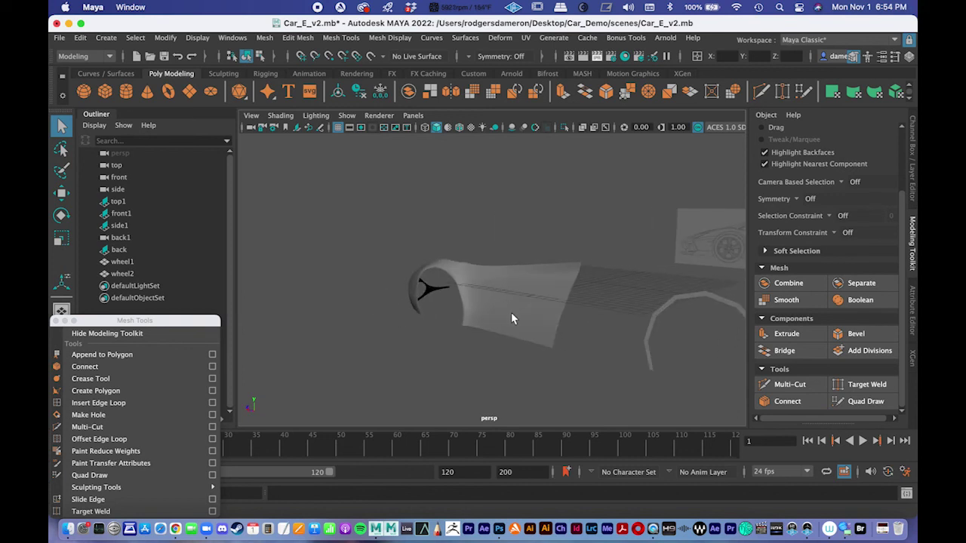
pyautogui.keyDown('alt'); pyautogui.moveTo(483, 308); pyautogui.dragTo(528, 317); pyautogui.keyUp('alt')
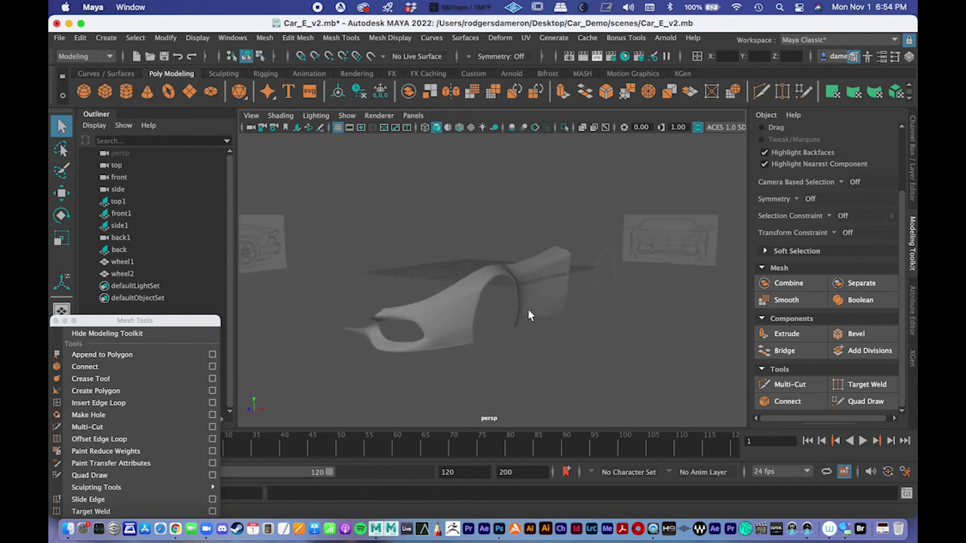
pyautogui.click(463, 323)
pyautogui.press('1')
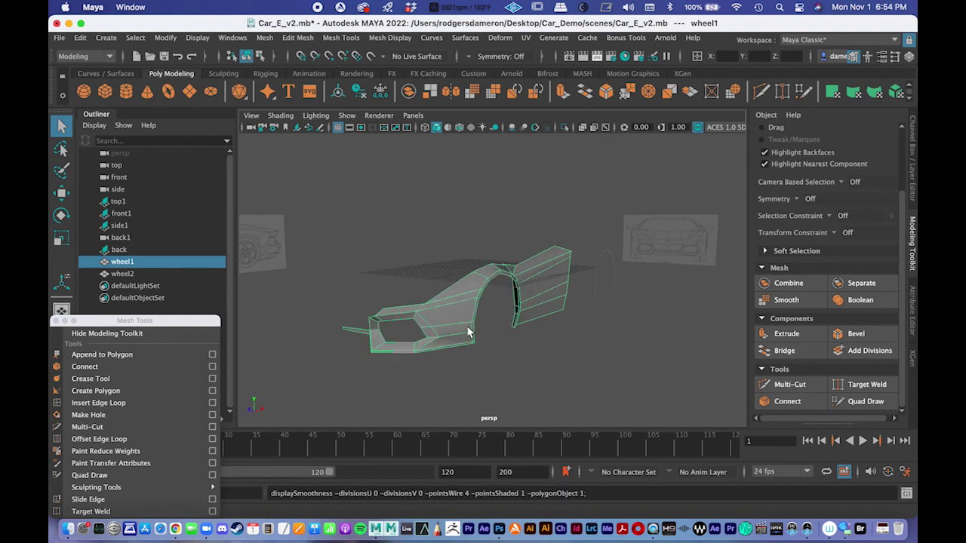
pyautogui.keyDown('alt'); pyautogui.moveTo(467, 332); pyautogui.dragTo(507, 300); pyautogui.keyUp('alt')
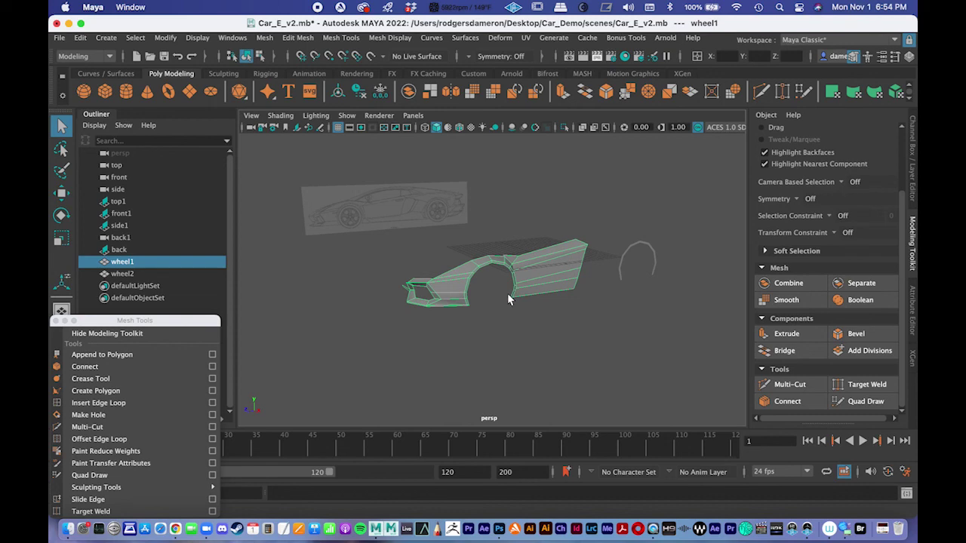
# Compare the body mesh with the full side, front and top blueprints in the orthographic views.
pyautogui.press('space')
pyautogui.press('space')
pyautogui.scroll(-5, 528, 226)
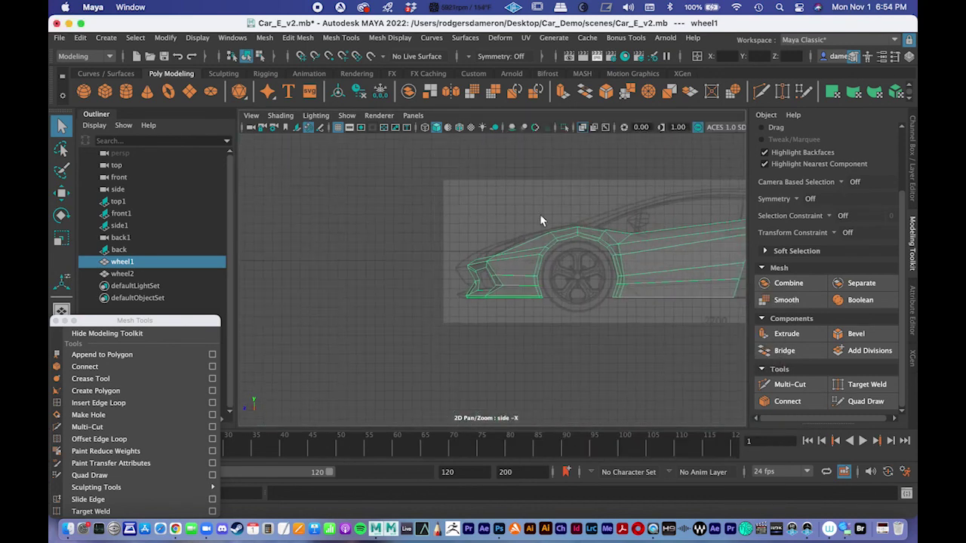
pyautogui.keyDown('alt'); pyautogui.moveTo(538, 219); pyautogui.dragTo(462, 307, button='middle'); pyautogui.keyUp('alt')
pyautogui.press('space')
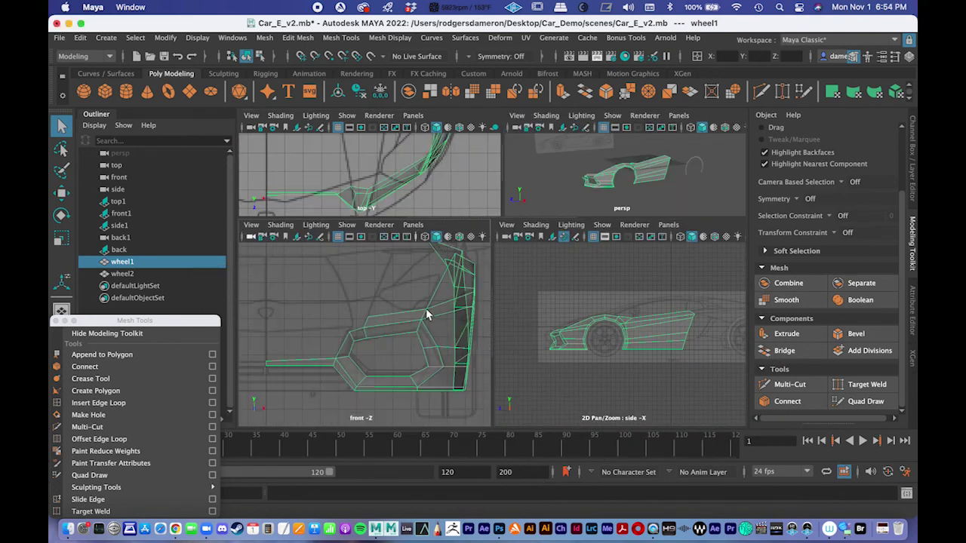
pyautogui.press('space')
pyautogui.keyDown('alt'); pyautogui.moveTo(386, 233); pyautogui.dragTo(393, 251, button='middle'); pyautogui.keyUp('alt')
pyautogui.press('space')
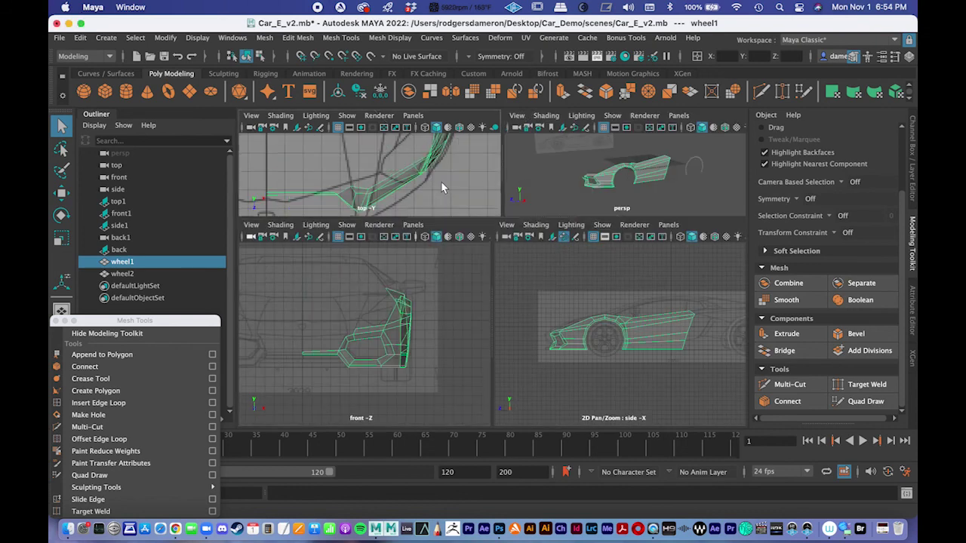
pyautogui.press('space')
pyautogui.scroll(-5, 453, 286)
pyautogui.keyDown('alt'); pyautogui.moveTo(453, 287); pyautogui.dragTo(511, 269, button='middle'); pyautogui.keyUp('alt')
pyautogui.keyDown('alt'); pyautogui.moveTo(512, 270); pyautogui.dragTo(451, 259, button='right'); pyautogui.keyUp('alt')
pyautogui.keyDown('alt'); pyautogui.moveTo(488, 296); pyautogui.dragTo(455, 355, button='middle'); pyautogui.keyUp('alt')
pyautogui.keyDown('alt'); pyautogui.moveTo(415, 329); pyautogui.dragTo(361, 270, button='right'); pyautogui.keyUp('alt')
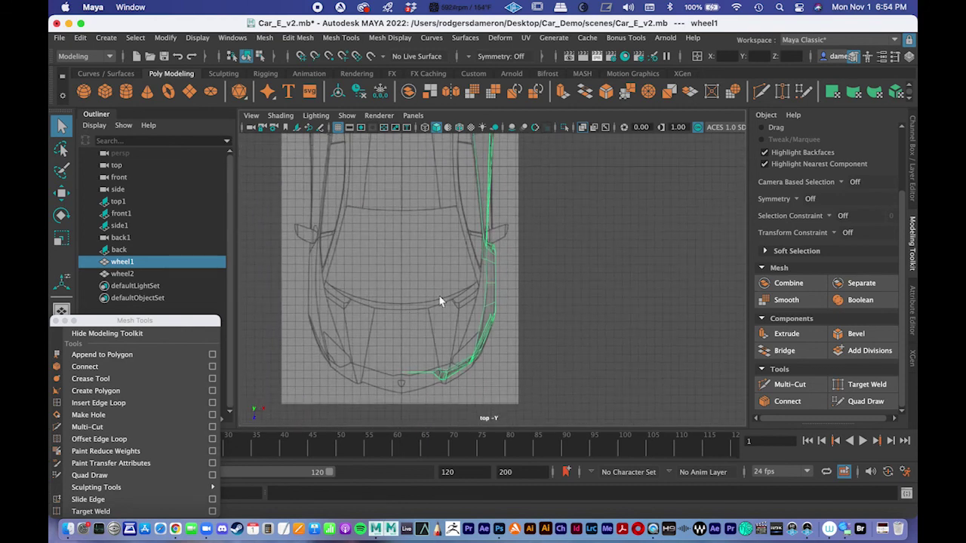
pyautogui.keyDown('alt'); pyautogui.moveTo(439, 296); pyautogui.dragTo(448, 327, button='middle'); pyautogui.keyUp('alt')
pyautogui.keyDown('alt'); pyautogui.moveTo(450, 205); pyautogui.dragTo(425, 305, button='middle'); pyautogui.keyUp('alt')
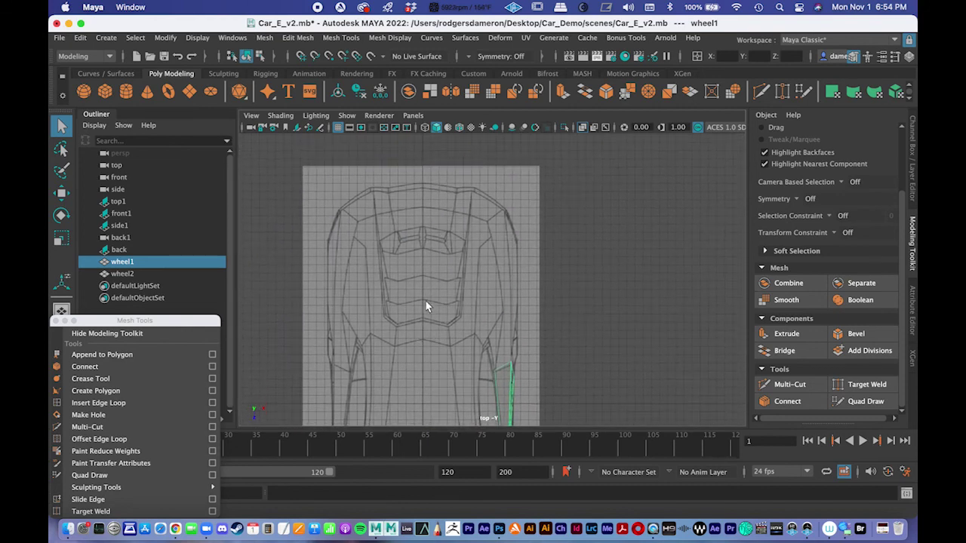
# Save the scene Car_E_v2.mb from the perspective view and minimise the Maya window.
pyautogui.press('space')
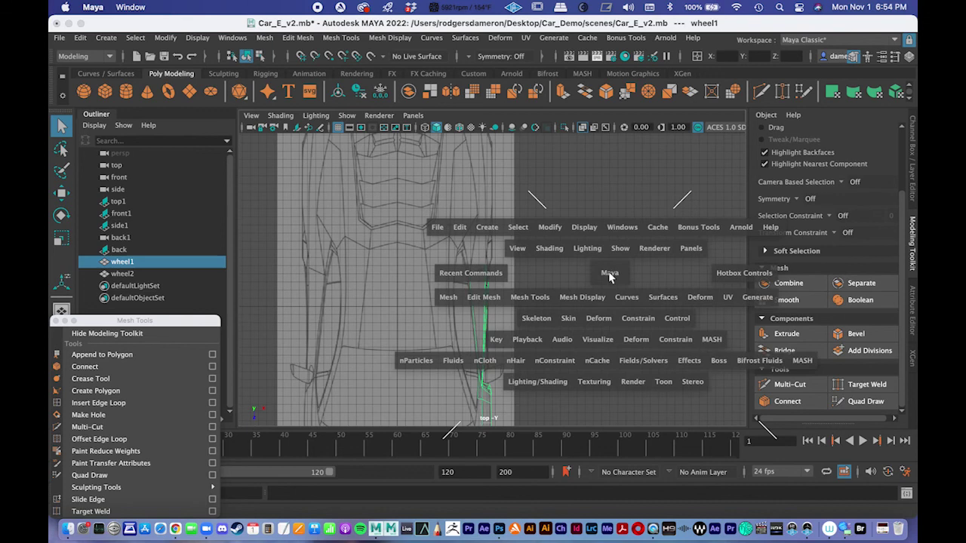
pyautogui.press('space')
pyautogui.keyDown('alt'); pyautogui.moveTo(515, 246); pyautogui.dragTo(506, 264); pyautogui.keyUp('alt')
pyautogui.keyDown('alt'); pyautogui.moveTo(506, 265); pyautogui.dragTo(569, 270, button='right'); pyautogui.keyUp('alt')
pyautogui.keyDown('alt'); pyautogui.moveTo(569, 271); pyautogui.dragTo(591, 267); pyautogui.keyUp('alt')
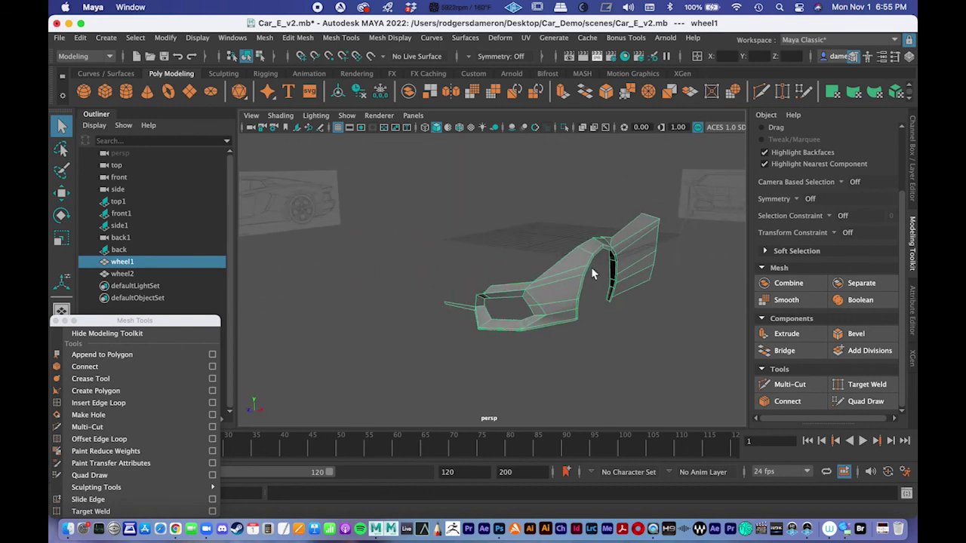
pyautogui.scroll(-10, 590, 267)
pyautogui.press('f')
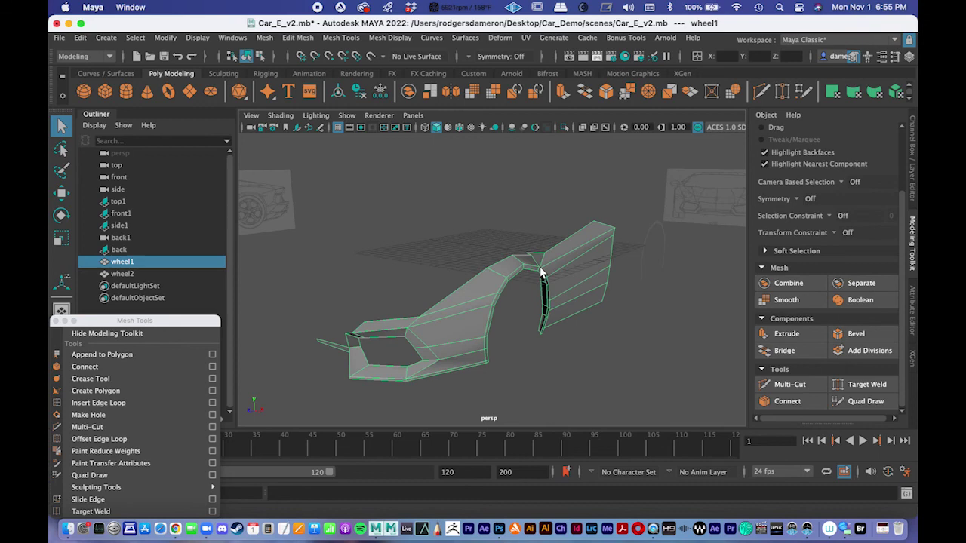
pyautogui.click(58, 37)
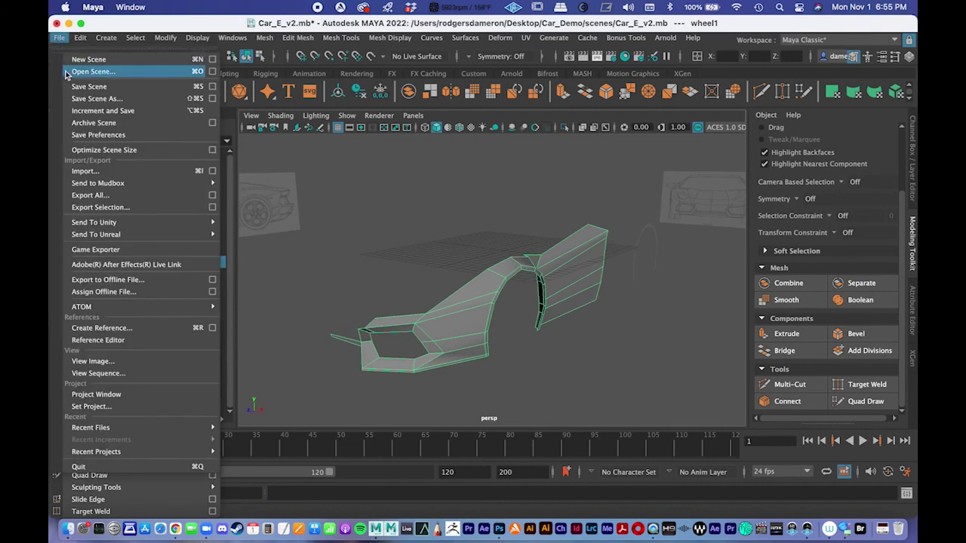
pyautogui.click(76, 86)
pyautogui.click(69, 23)
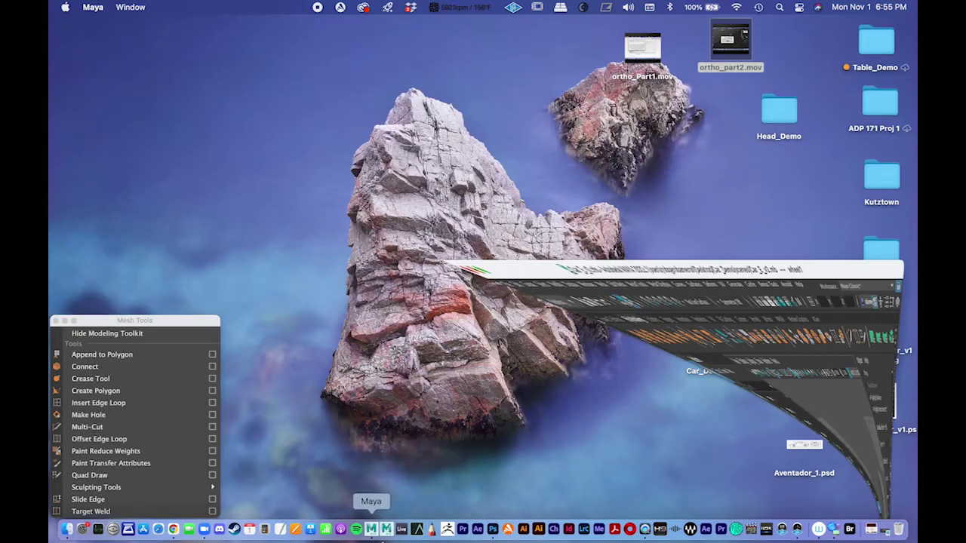
pyautogui.click(640, 531)
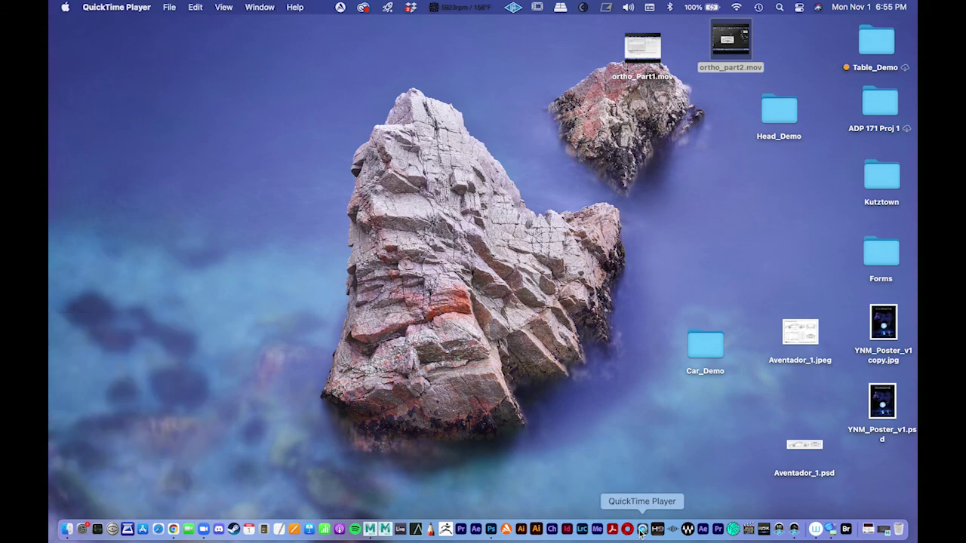